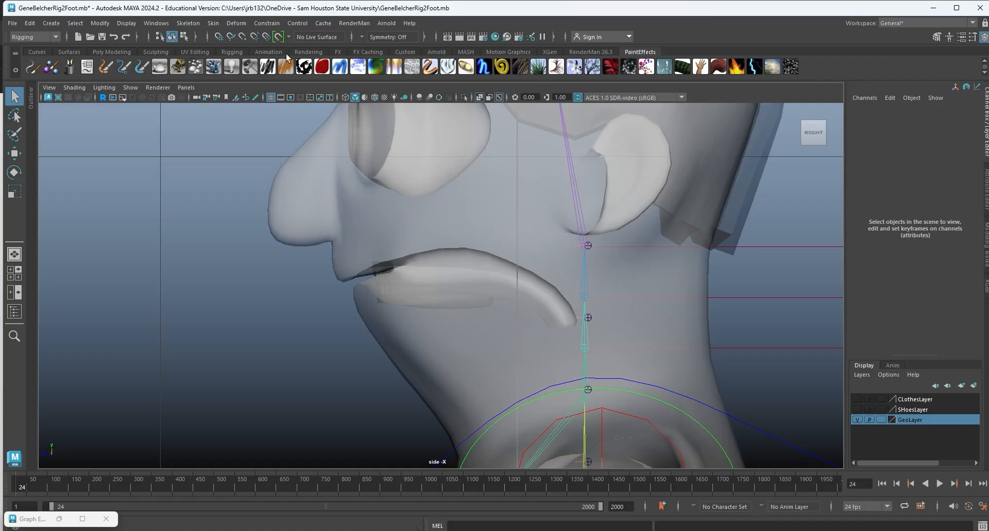
# Create a two-joint jaw chain in the side view, from the middle of the mouth forward to the tip of the chin.
pyautogui.click(234, 52)
pyautogui.click(51, 67)
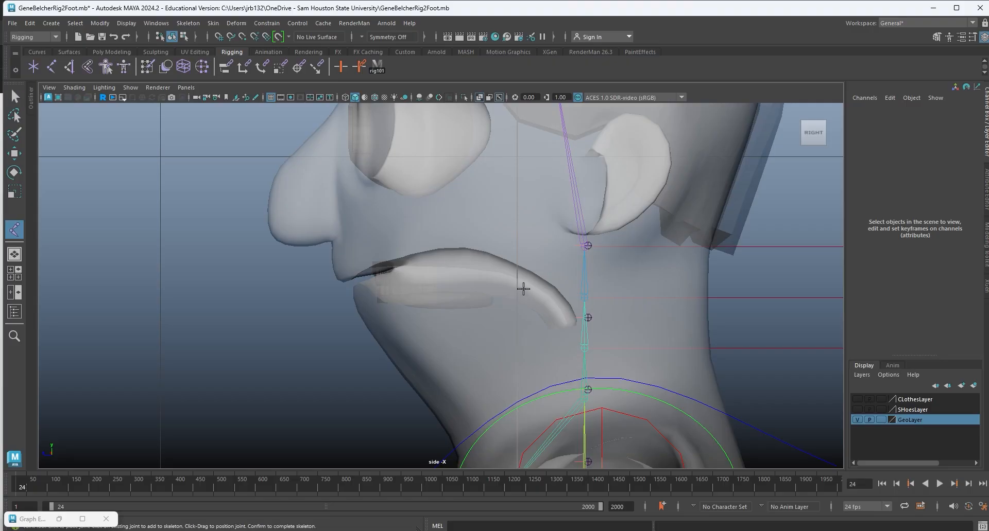
pyautogui.click(510, 266)
pyautogui.moveTo(494, 297); pyautogui.dragTo(505, 265)
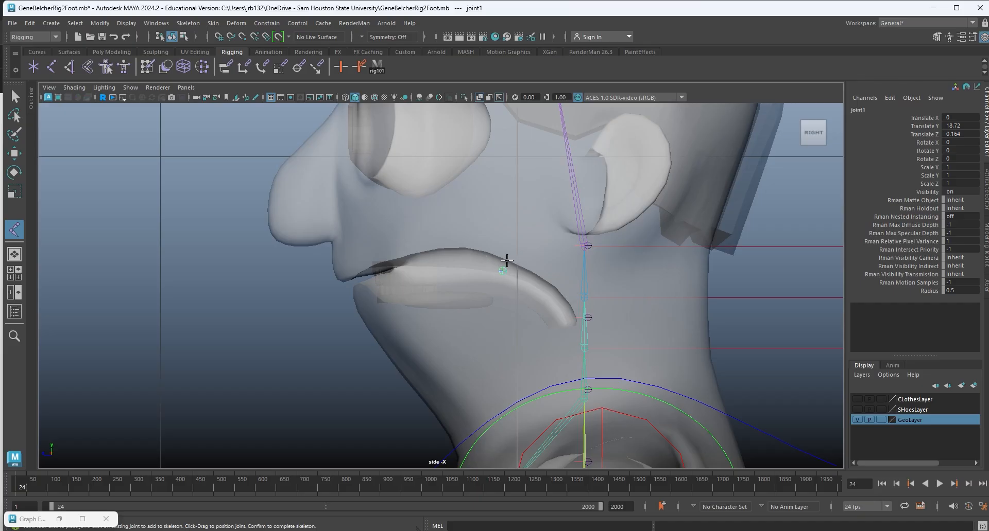
pyautogui.keyDown('alt'); pyautogui.moveTo(488, 296); pyautogui.dragTo(560, 272, button='middle'); pyautogui.keyUp('alt')
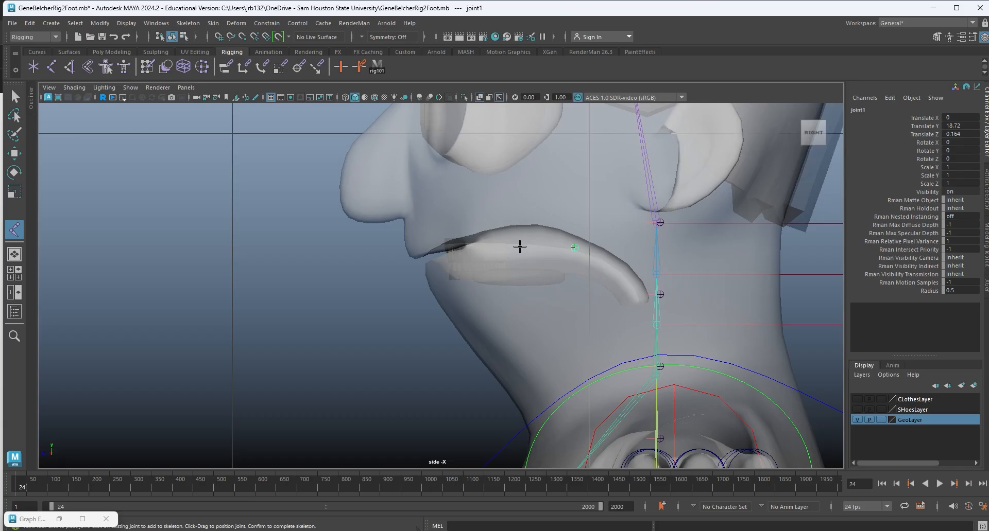
pyautogui.click(422, 266)
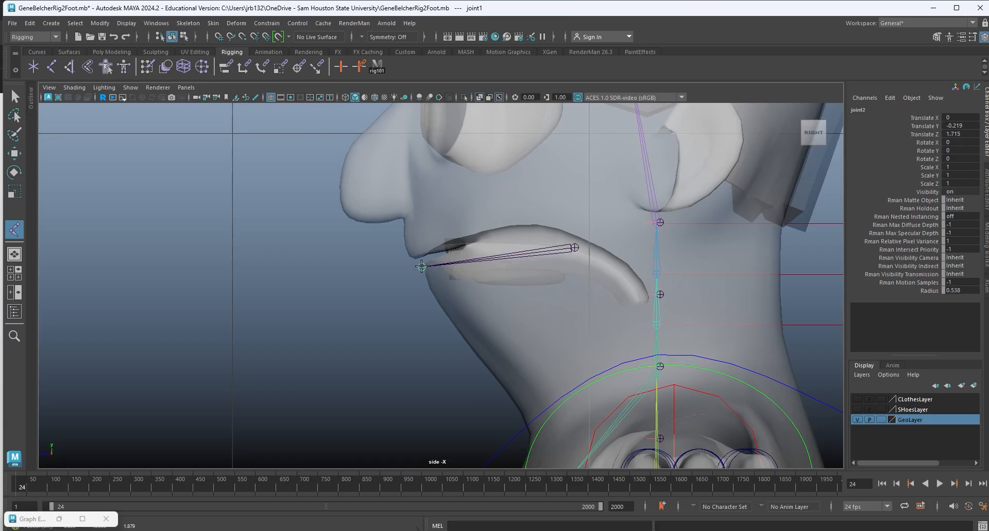
pyautogui.moveTo(421, 266); pyautogui.dragTo(427, 289)
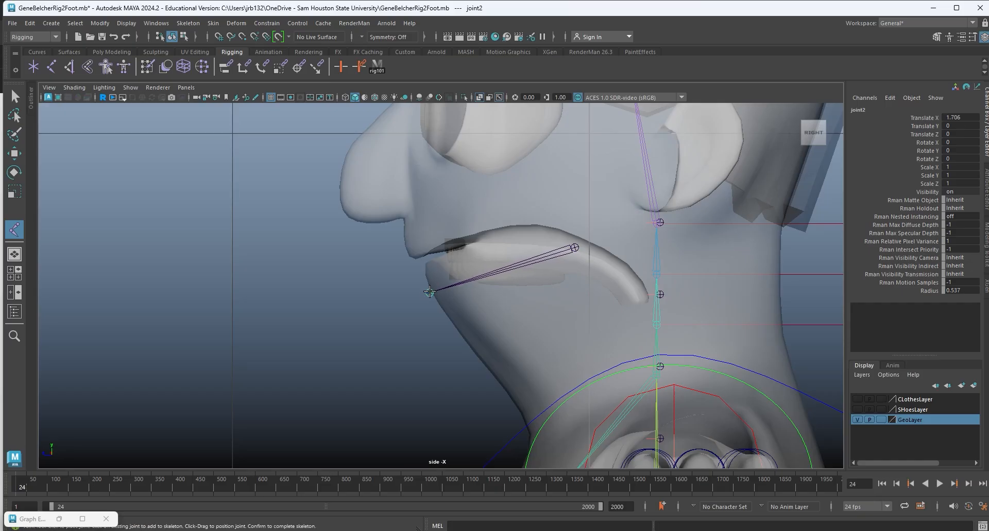
pyautogui.keyDown('alt'); pyautogui.moveTo(569, 301); pyautogui.dragTo(476, 321, button='middle'); pyautogui.keyUp('alt')
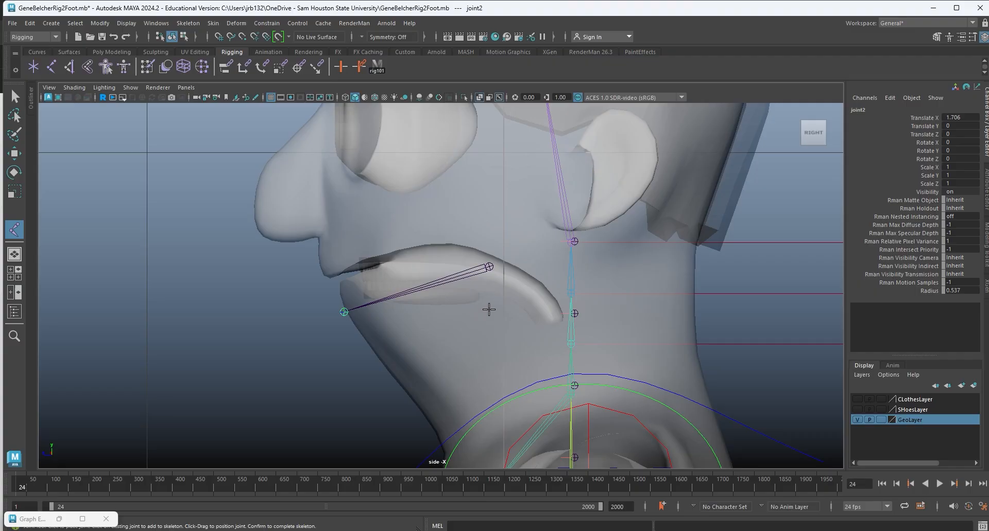
pyautogui.press('q')
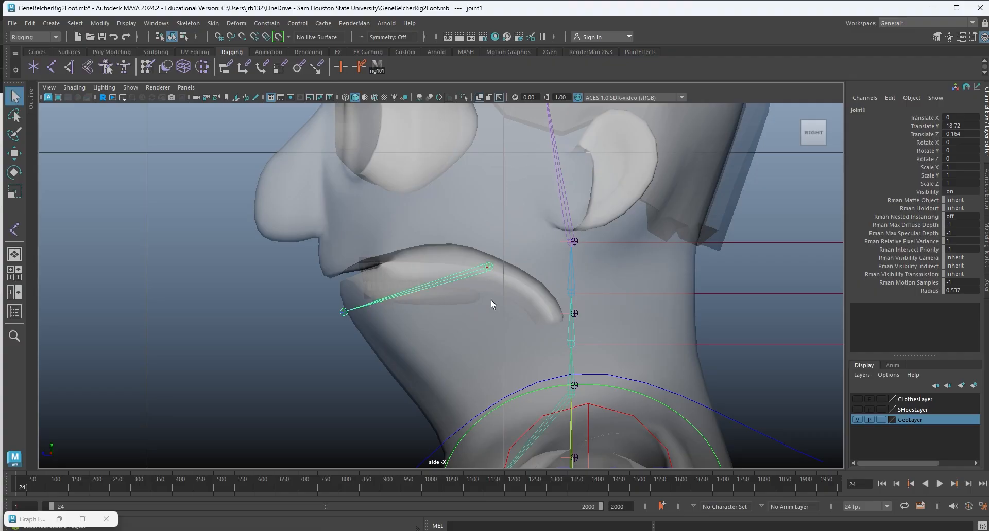
# Parent the new jaw chain's root joint to the head joint above the neck.
pyautogui.scroll(5, 435, 309)
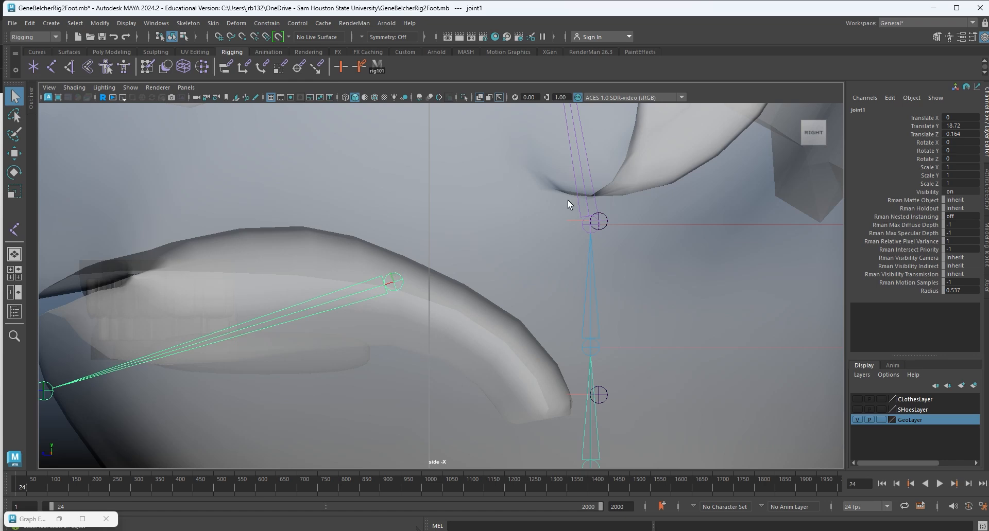
pyautogui.keyDown('alt'); pyautogui.moveTo(537, 160); pyautogui.dragTo(536, 320, button='middle'); pyautogui.keyUp('alt')
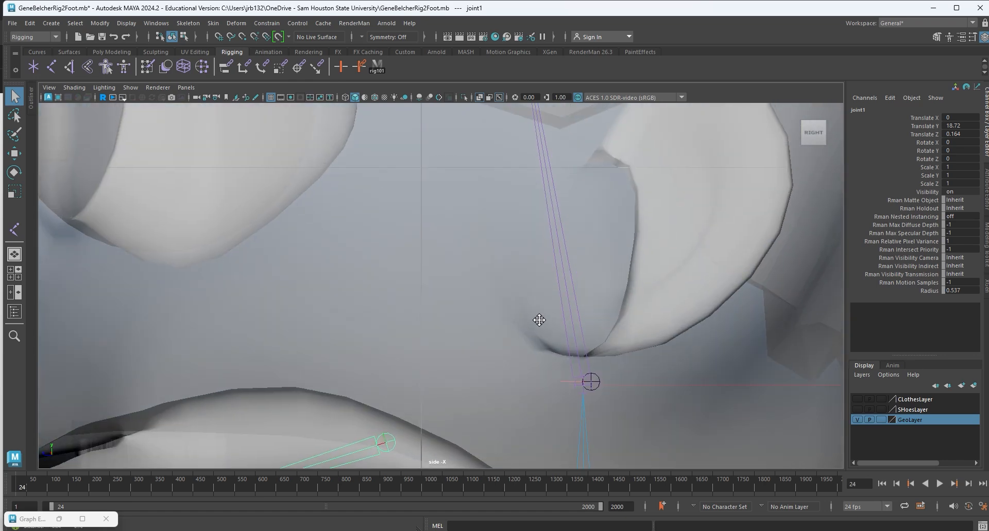
pyautogui.keyDown('alt'); pyautogui.moveTo(536, 319); pyautogui.dragTo(449, 295, button='right'); pyautogui.keyUp('alt')
pyautogui.keyDown('alt'); pyautogui.moveTo(467, 267); pyautogui.dragTo(483, 260, button='middle'); pyautogui.keyUp('alt')
pyautogui.keyDown('alt'); pyautogui.moveTo(483, 260); pyautogui.dragTo(738, 316, button='right'); pyautogui.keyUp('alt')
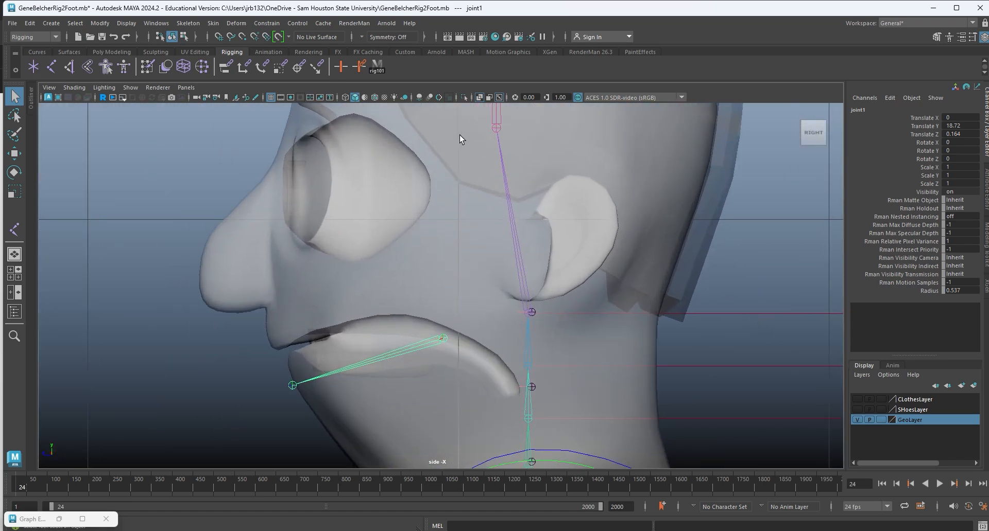
pyautogui.click(496, 127)
pyautogui.press('p')
pyautogui.click(864, 110)
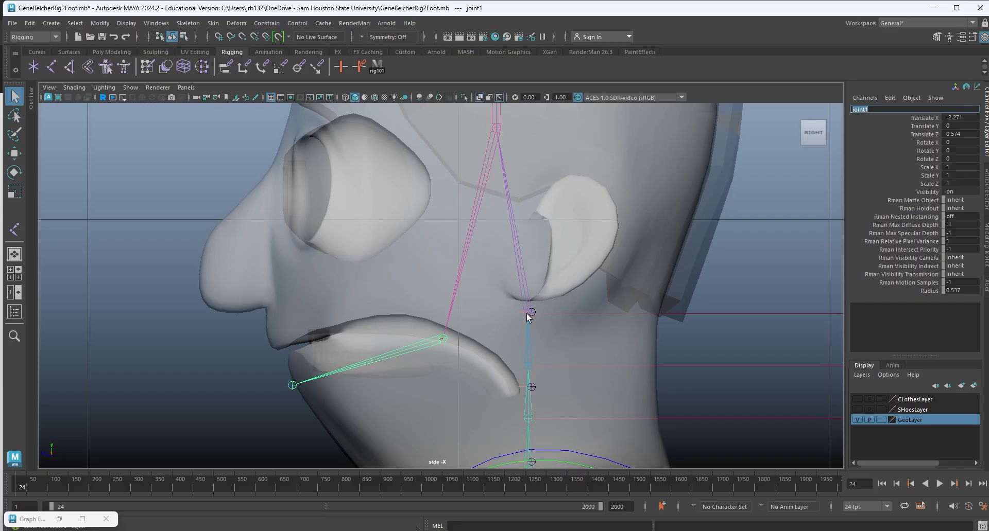
pyautogui.click(878, 110)
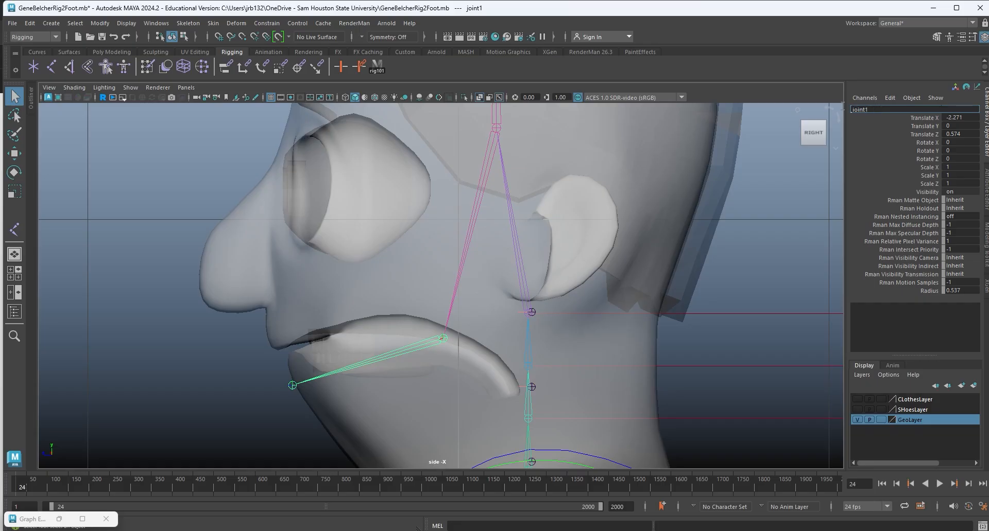
pyautogui.click(838, 114)
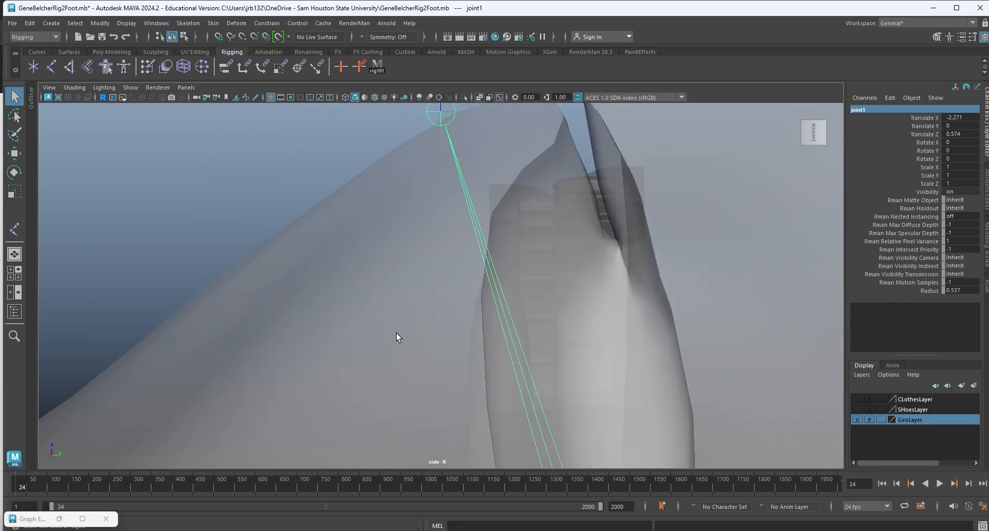
pyautogui.keyDown('alt'); pyautogui.moveTo(396, 334); pyautogui.dragTo(362, 282); pyautogui.keyUp('alt')
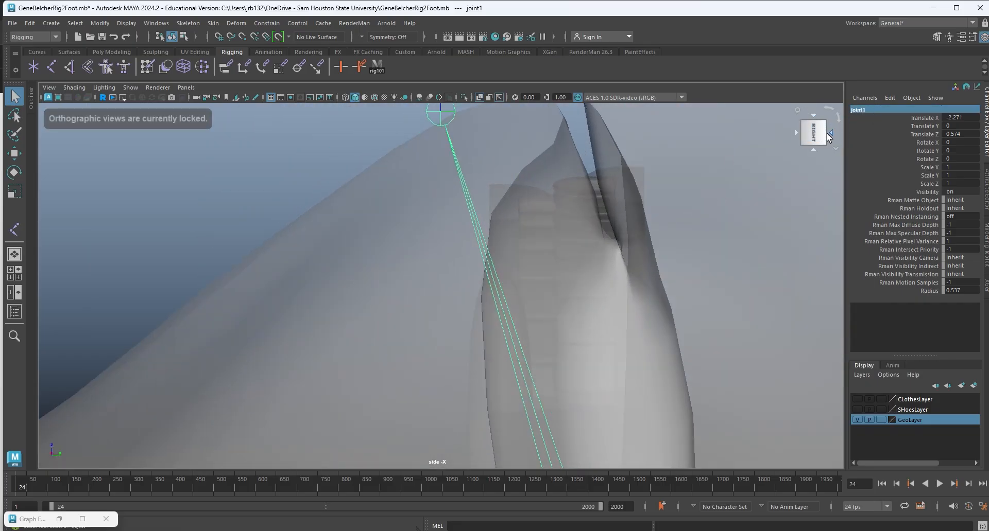
pyautogui.click(827, 134)
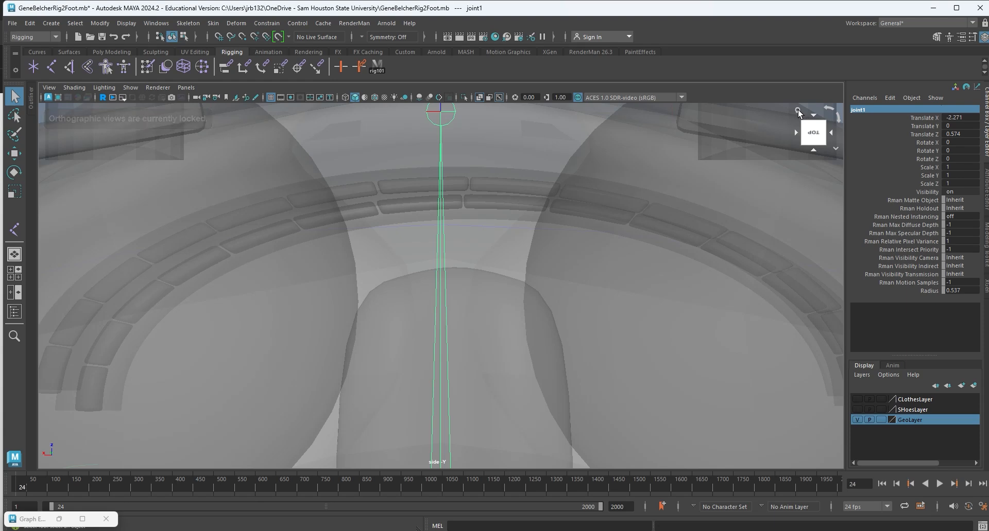
pyautogui.click(798, 111)
pyautogui.keyDown('alt'); pyautogui.moveTo(608, 226); pyautogui.dragTo(611, 314); pyautogui.keyUp('alt')
pyautogui.keyDown('alt'); pyautogui.moveTo(616, 165); pyautogui.dragTo(620, 422, button='middle'); pyautogui.keyUp('alt')
pyautogui.keyDown('alt'); pyautogui.moveTo(564, 326); pyautogui.dragTo(645, 402, button='middle'); pyautogui.keyUp('alt')
pyautogui.scroll(8, 546, 279)
pyautogui.keyDown('alt'); pyautogui.moveTo(656, 231); pyautogui.dragTo(510, 279, button='middle'); pyautogui.keyUp('alt')
pyautogui.scroll(3, 510, 279)
pyautogui.keyDown('alt'); pyautogui.moveTo(654, 278); pyautogui.dragTo(579, 268, button='middle'); pyautogui.keyUp('alt')
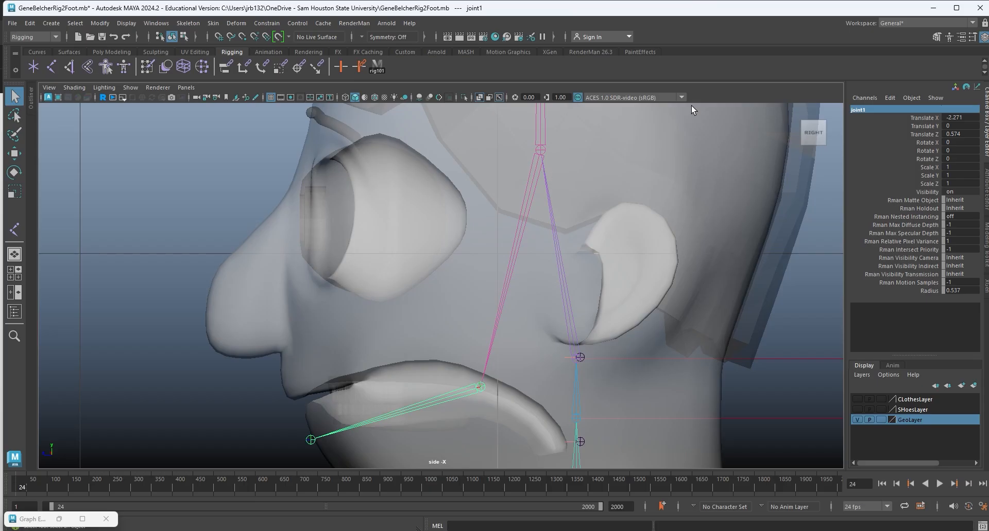
# Rename the root joint of the jaw chain as JawpivotJNT.
pyautogui.keyDown('alt'); pyautogui.moveTo(677, 152); pyautogui.dragTo(700, 270, button='middle'); pyautogui.keyUp('alt')
pyautogui.keyDown('alt'); pyautogui.moveTo(596, 434); pyautogui.dragTo(598, 251, button='middle'); pyautogui.keyUp('alt')
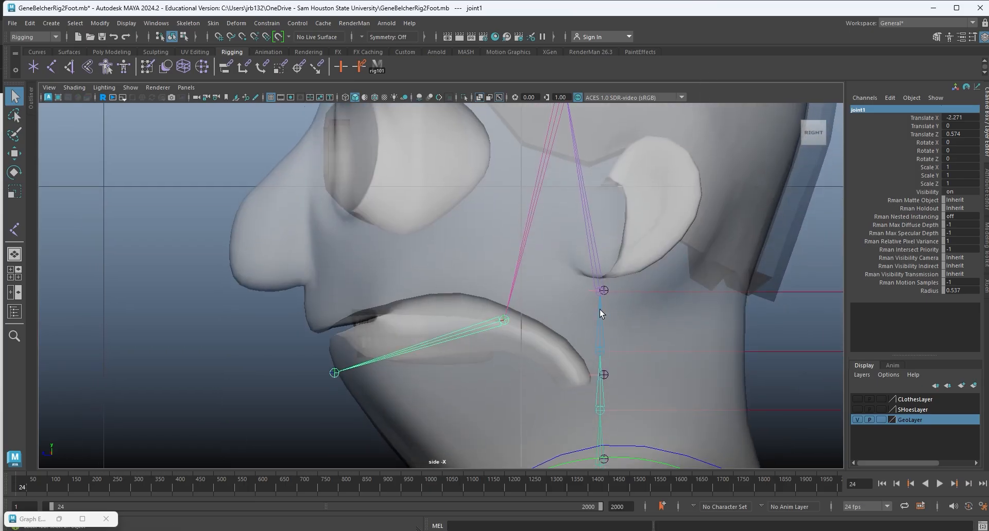
pyautogui.keyDown('alt'); pyautogui.moveTo(570, 205); pyautogui.dragTo(537, 313, button='middle'); pyautogui.keyUp('alt')
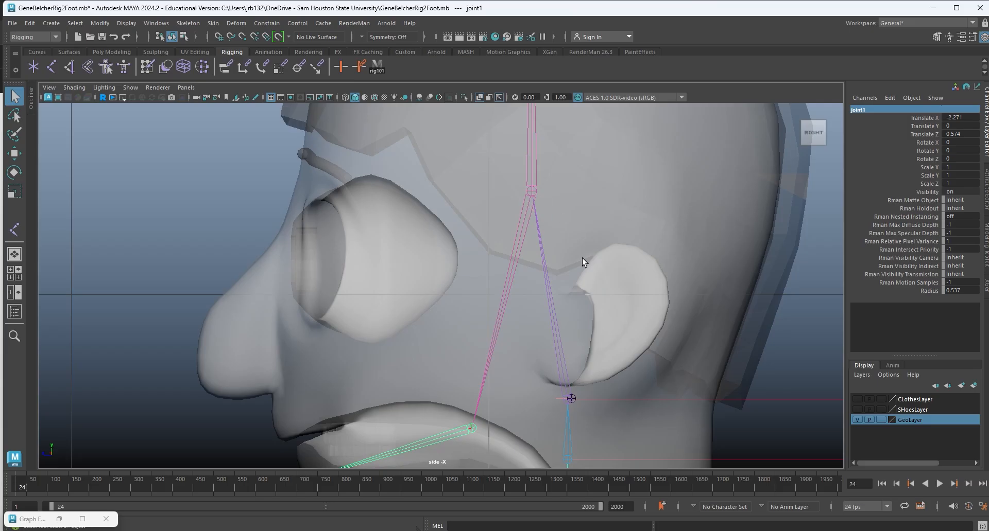
pyautogui.keyDown('alt'); pyautogui.moveTo(582, 259); pyautogui.dragTo(622, 190, button='middle'); pyautogui.keyUp('alt')
pyautogui.click(861, 109)
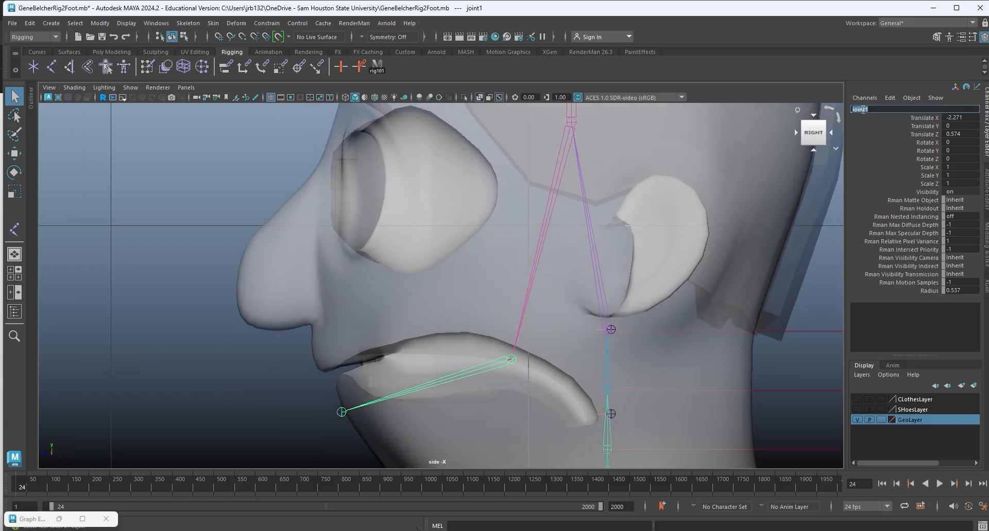
pyautogui.write('j')
pyautogui.write('awPivot')
pyautogui.write('JNT')
pyautogui.press('Return')
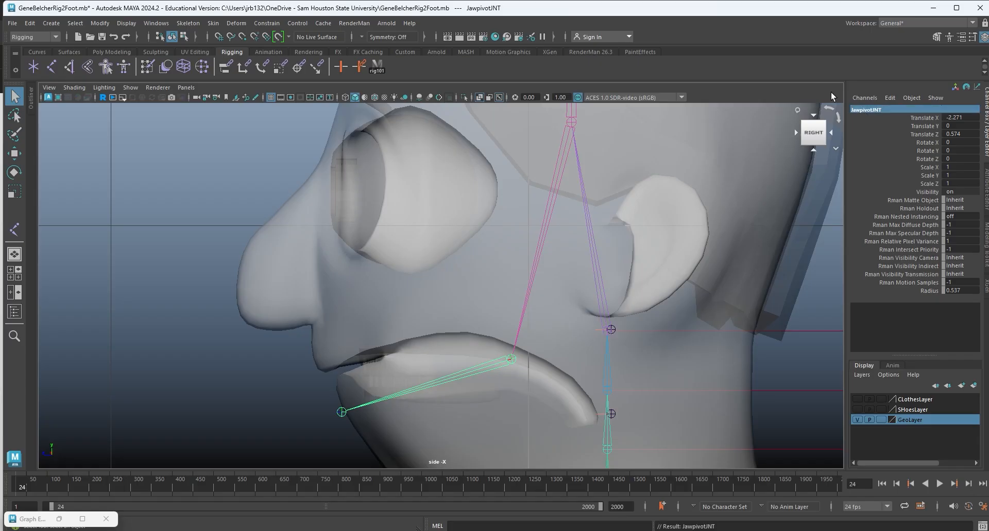
# Rename the joint at the tip of the chin as JawTipJNT and clear the selection.
pyautogui.click(341, 413)
pyautogui.doubleClick(864, 110)
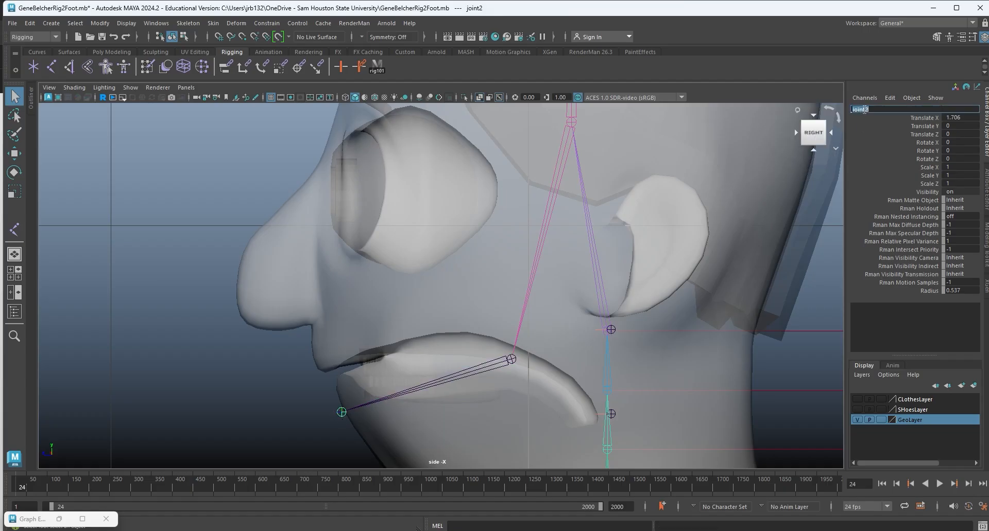
pyautogui.write('JawTipJNT')
pyautogui.press('Return')
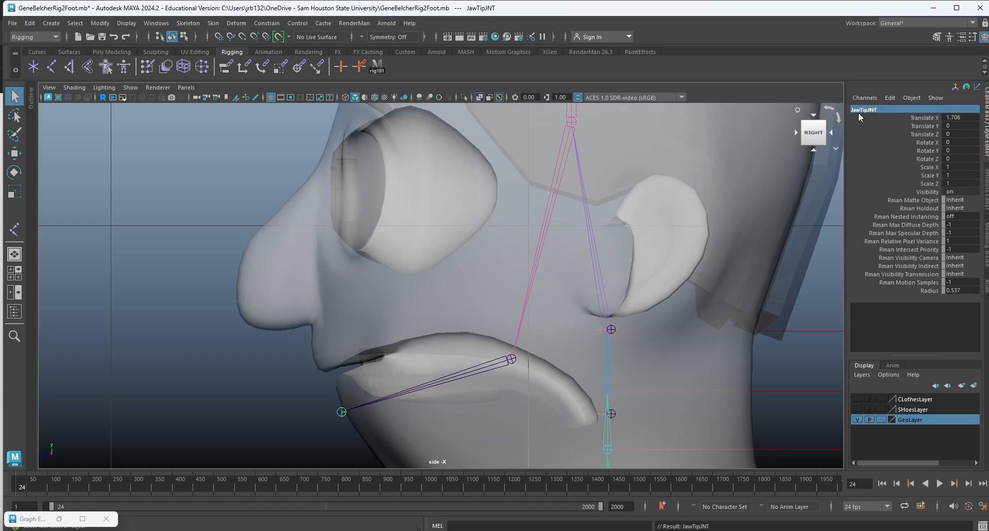
pyautogui.keyDown('alt'); pyautogui.moveTo(552, 310); pyautogui.dragTo(539, 236, button='middle'); pyautogui.keyUp('alt')
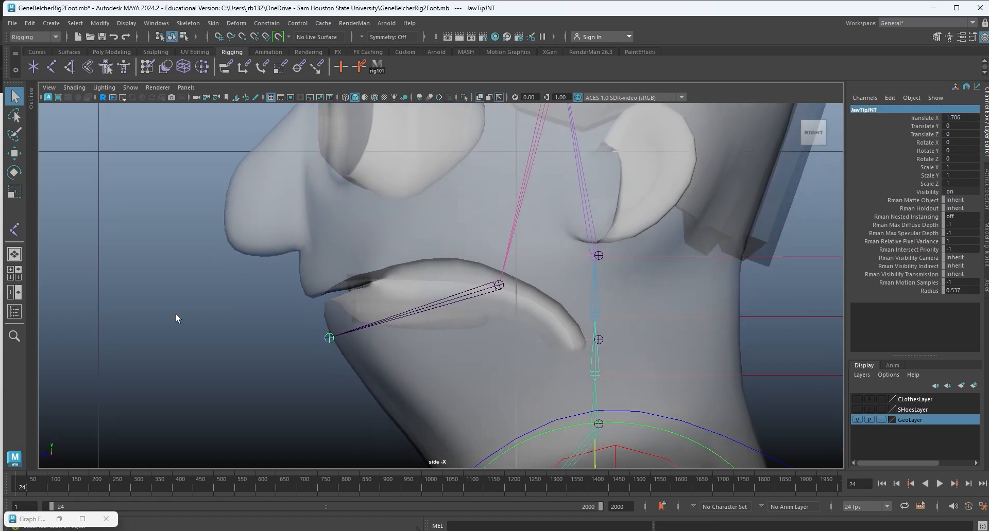
pyautogui.click(175, 312)
# Create a two-joint nose chain in the side view, from the base of the nose forward to its tip.
pyautogui.keyDown('alt'); pyautogui.moveTo(435, 211); pyautogui.dragTo(429, 233, button='middle'); pyautogui.keyUp('alt')
pyautogui.scroll(-5, 462, 261)
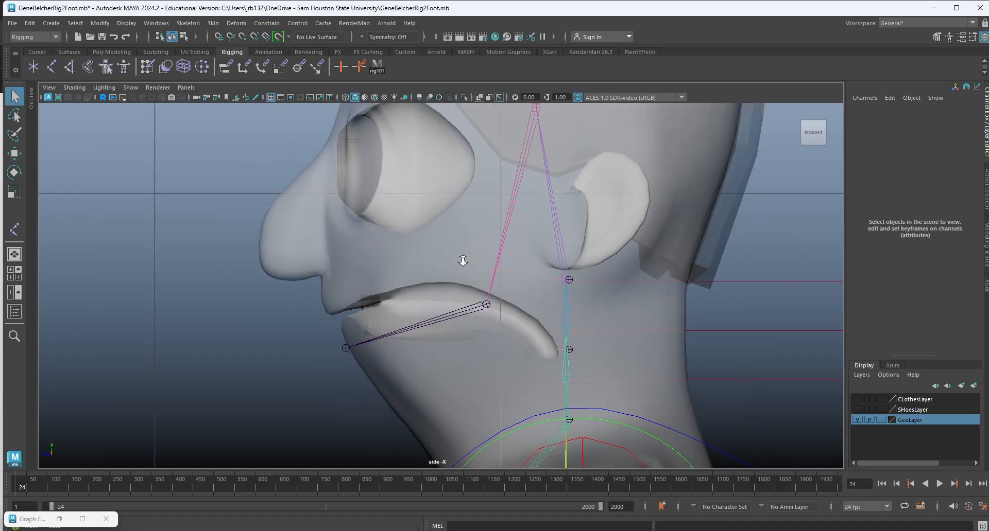
pyautogui.keyDown('alt'); pyautogui.moveTo(429, 265); pyautogui.dragTo(445, 284, button='middle'); pyautogui.keyUp('alt')
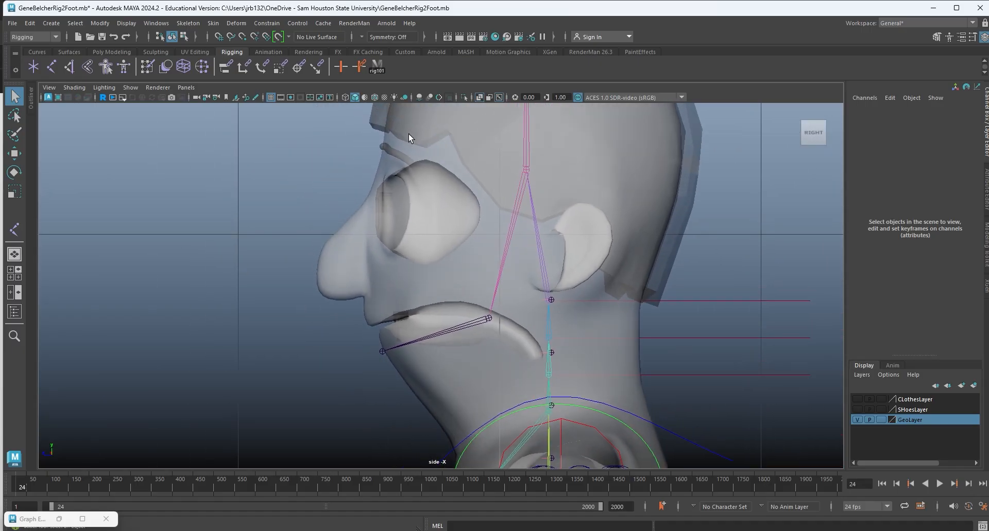
pyautogui.click(53, 67)
pyautogui.scroll(4, 354, 275)
pyautogui.scroll(1, 317, 277)
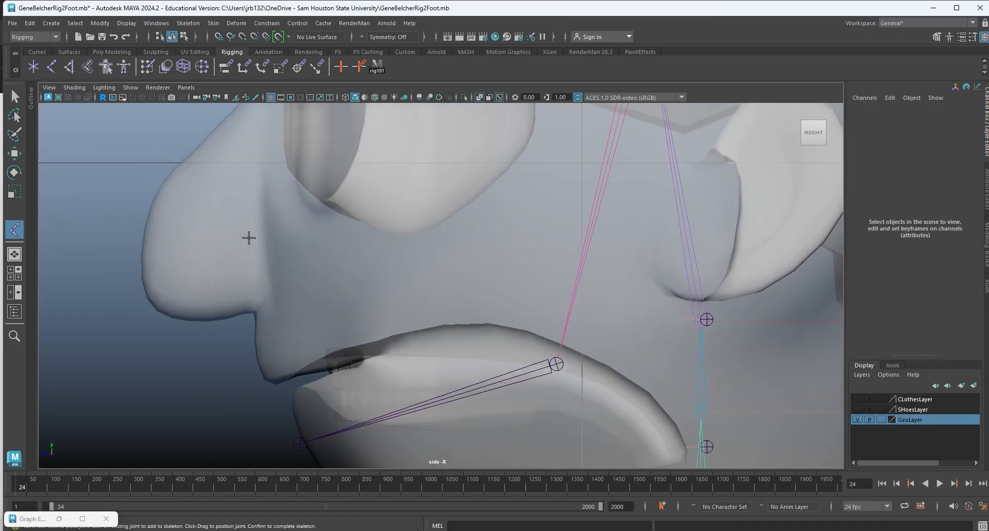
pyautogui.click(266, 237)
pyautogui.moveTo(266, 237); pyautogui.dragTo(264, 244)
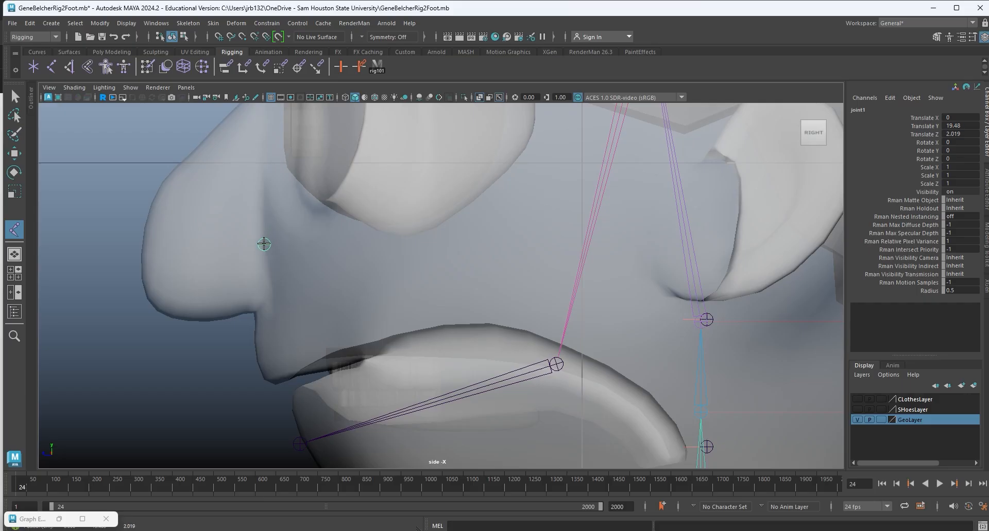
pyautogui.keyDown('alt'); pyautogui.moveTo(265, 311); pyautogui.dragTo(449, 326, button='middle'); pyautogui.keyUp('alt')
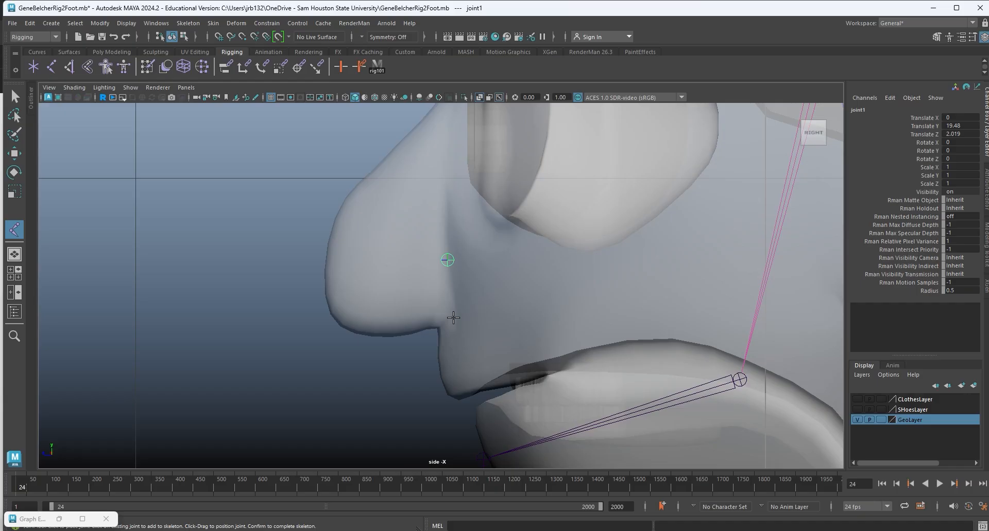
pyautogui.moveTo(327, 281); pyautogui.dragTo(321, 289)
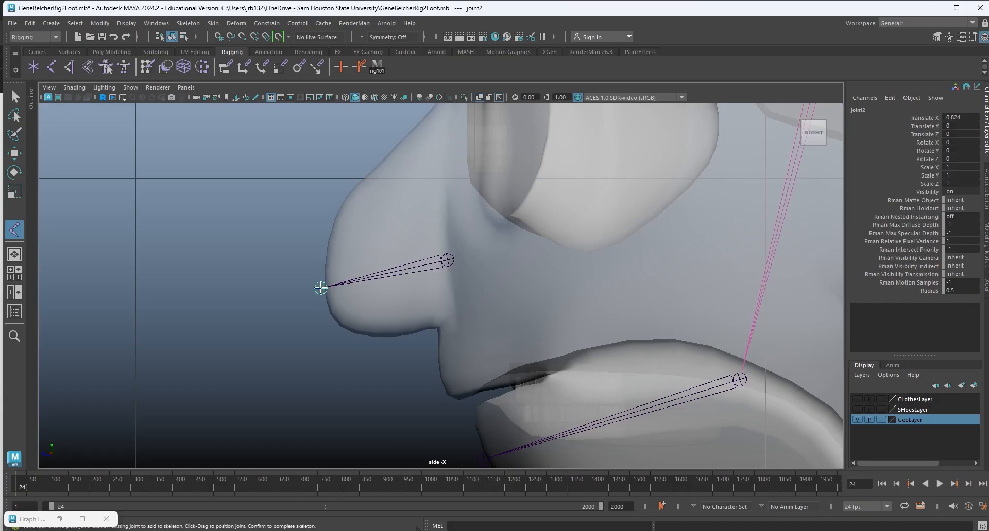
pyautogui.press('Return')
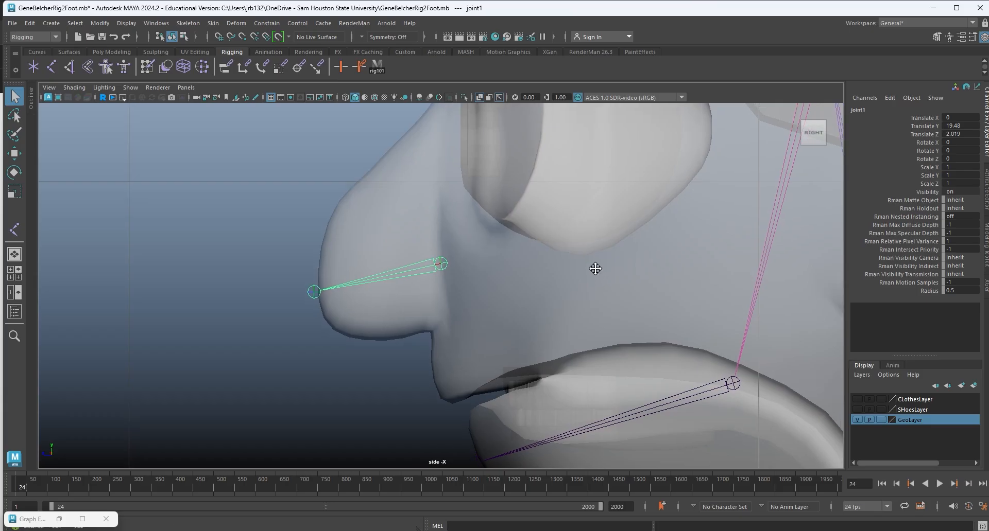
# Parent the nose chain's root joint to the same head joint that holds the jaw.
pyautogui.keyDown('alt'); pyautogui.moveTo(596, 269); pyautogui.dragTo(443, 265, button='middle'); pyautogui.keyUp('alt')
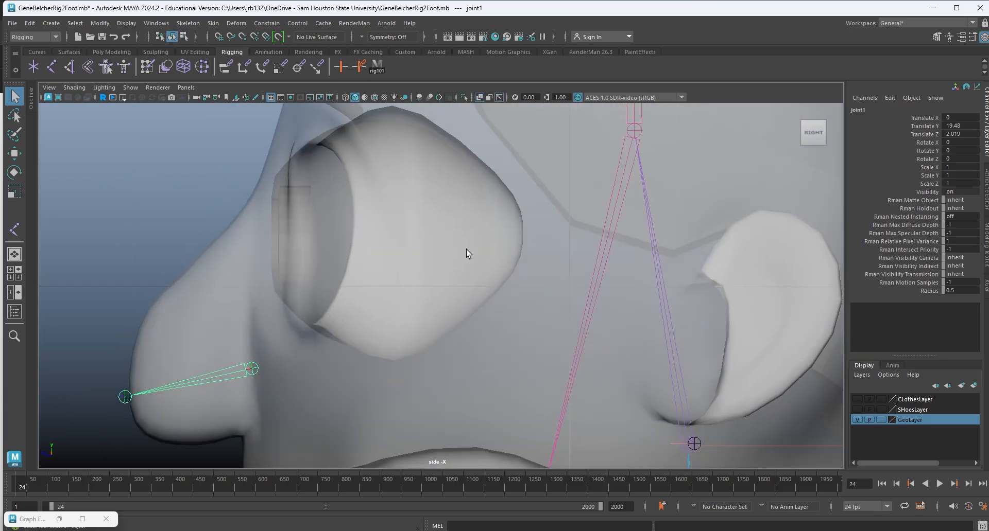
pyautogui.click(634, 129)
pyautogui.press('p')
# Rename the root joint of the nose chain as NoseBaseJoint.
pyautogui.keyDown('alt'); pyautogui.moveTo(356, 281); pyautogui.dragTo(510, 140, button='middle'); pyautogui.keyUp('alt')
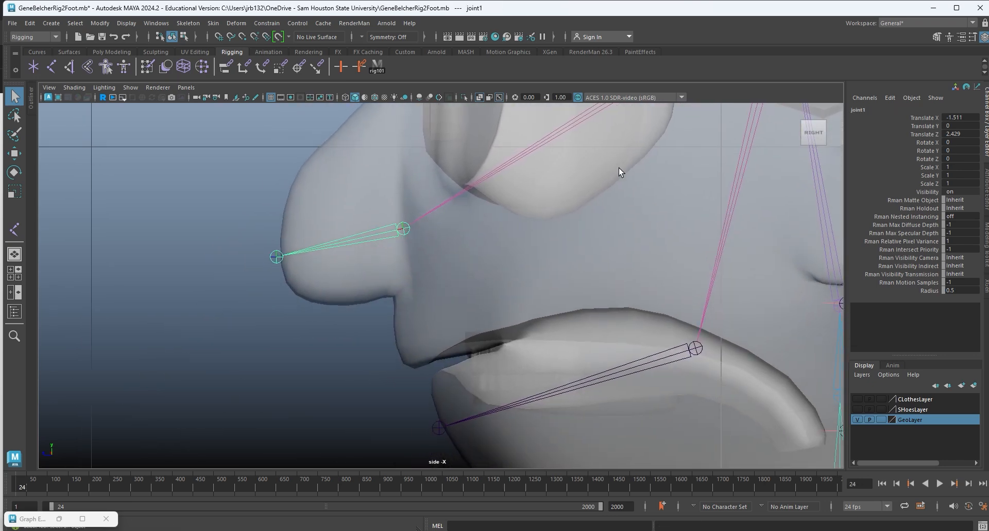
pyautogui.keyDown('alt'); pyautogui.moveTo(620, 171); pyautogui.dragTo(516, 298, button='middle'); pyautogui.keyUp('alt')
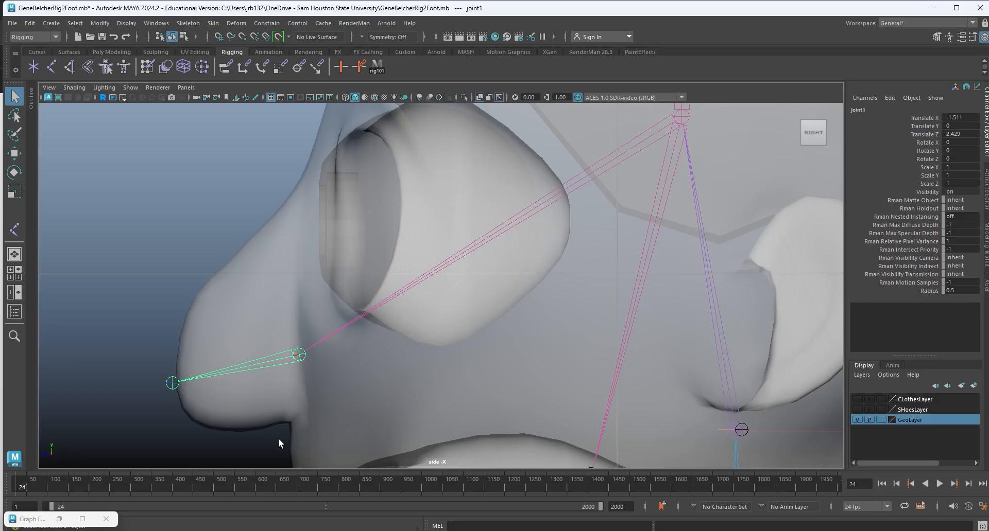
pyautogui.keyDown('alt'); pyautogui.moveTo(332, 387); pyautogui.dragTo(413, 352, button='middle'); pyautogui.keyUp('alt')
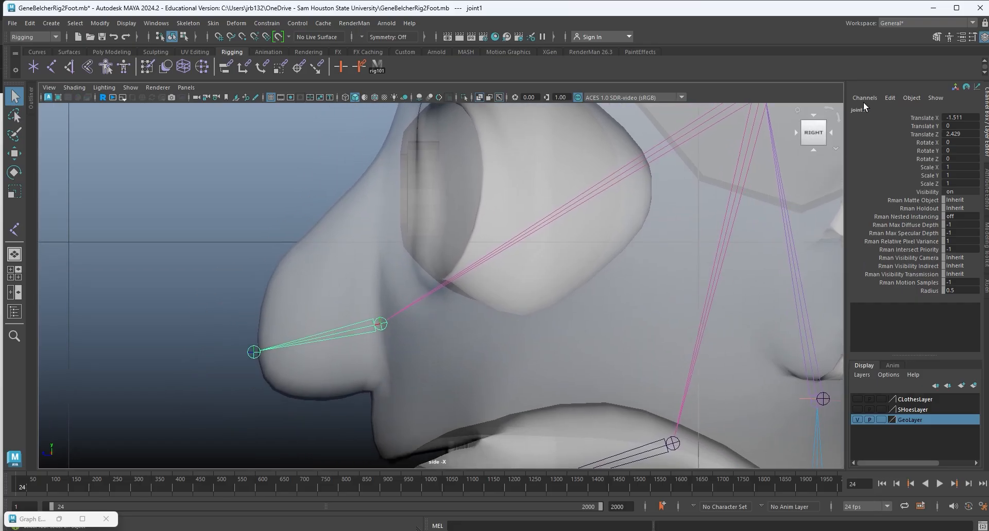
pyautogui.click(858, 109)
pyautogui.write('NoseBaseJoint')
pyautogui.press('Return')
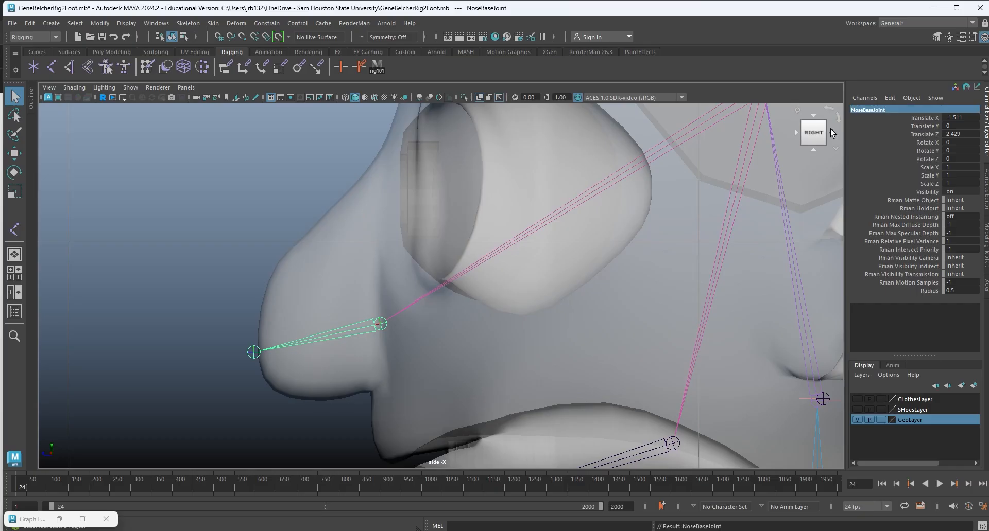
# Rename the joint at the tip of the nose as NoseTipJNT.
pyautogui.click(254, 352)
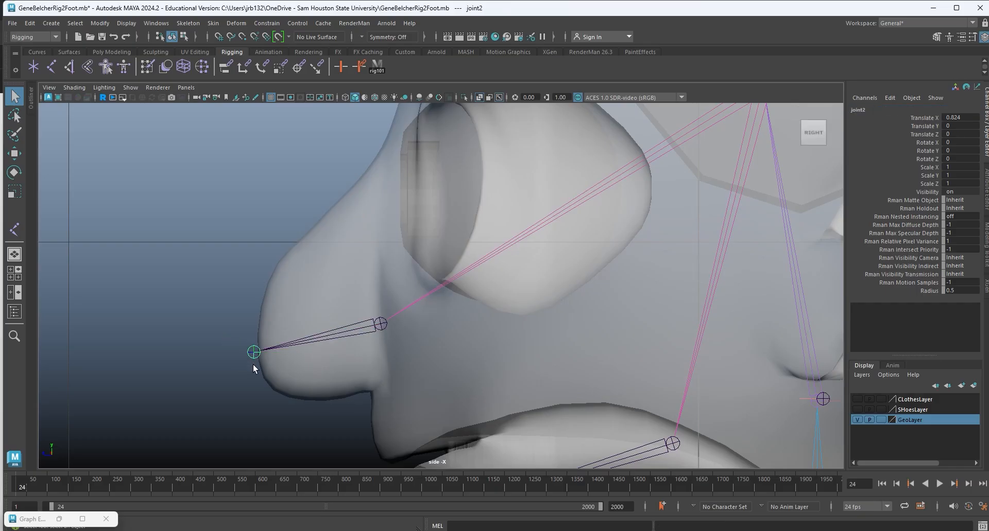
pyautogui.doubleClick(863, 110)
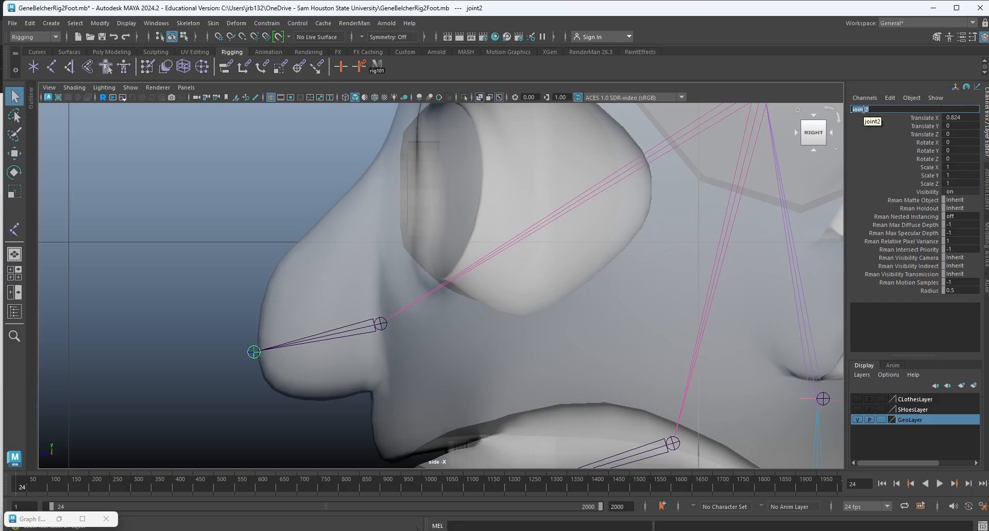
pyautogui.write('NoseTipJNT')
pyautogui.press('Return')
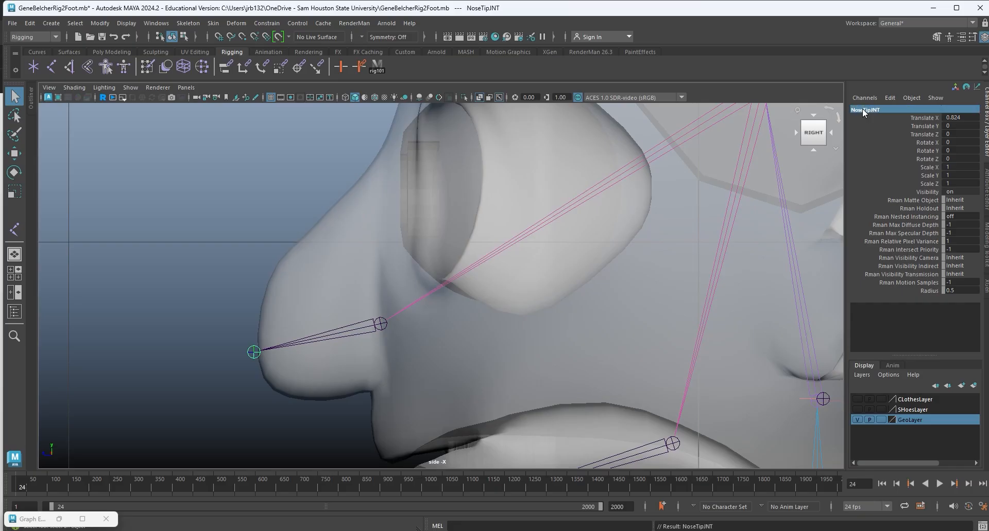
pyautogui.keyDown('alt'); pyautogui.moveTo(546, 369); pyautogui.dragTo(491, 217, button='middle'); pyautogui.keyUp('alt')
pyautogui.click(357, 372)
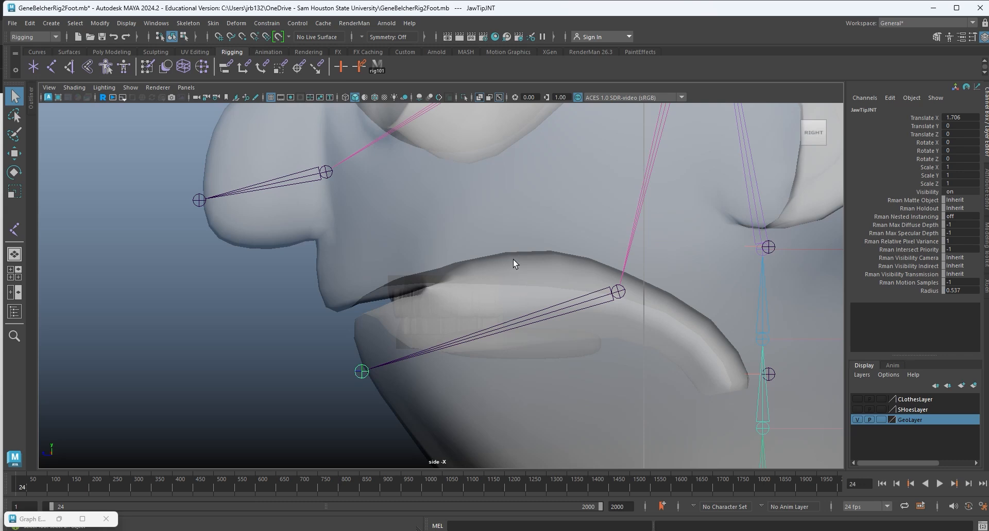
pyautogui.keyDown('alt'); pyautogui.moveTo(514, 264); pyautogui.dragTo(526, 402, button='middle'); pyautogui.keyUp('alt')
pyautogui.click(339, 319)
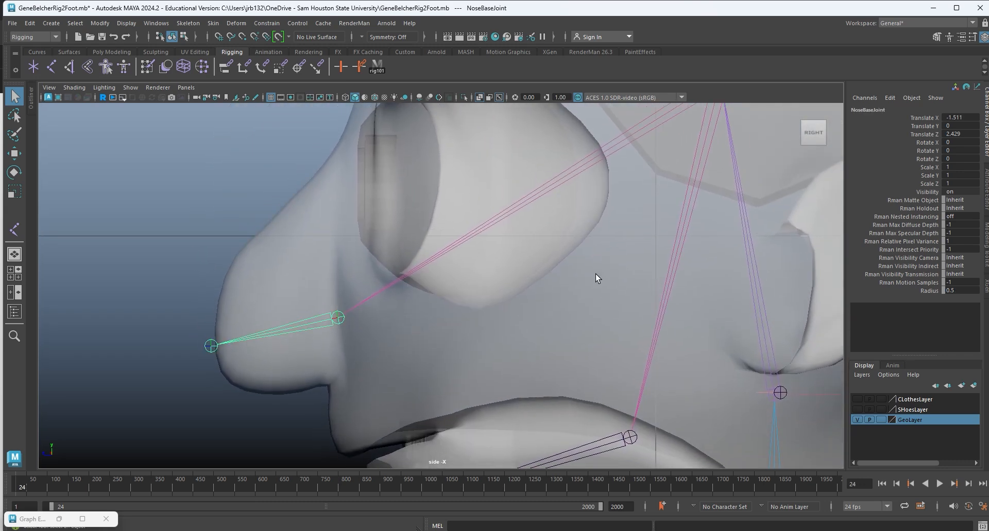
# Create a single centre-line joint just behind the eyes in the side view, at about Y 20.38 and Z 0.70.
pyautogui.keyDown('alt'); pyautogui.moveTo(560, 142); pyautogui.dragTo(420, 176, button='middle'); pyautogui.keyUp('alt')
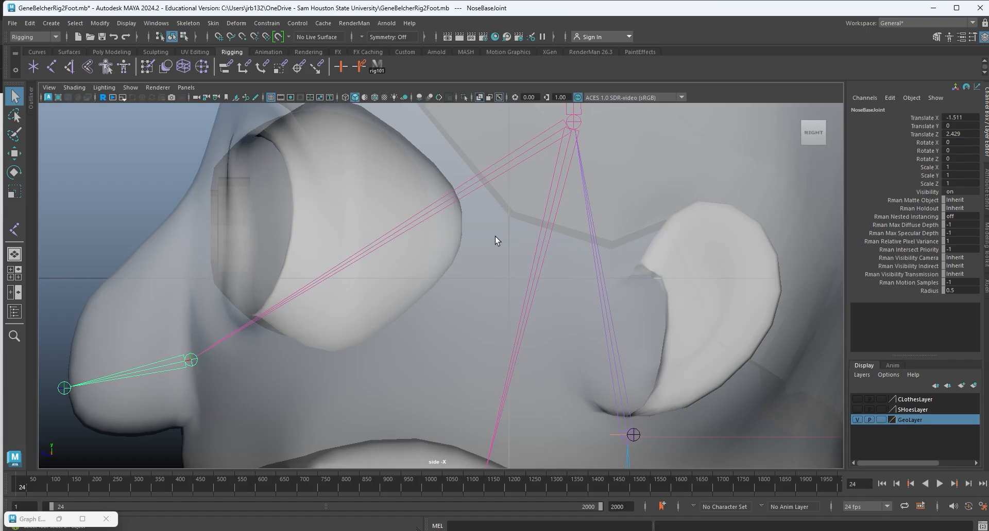
pyautogui.click(51, 66)
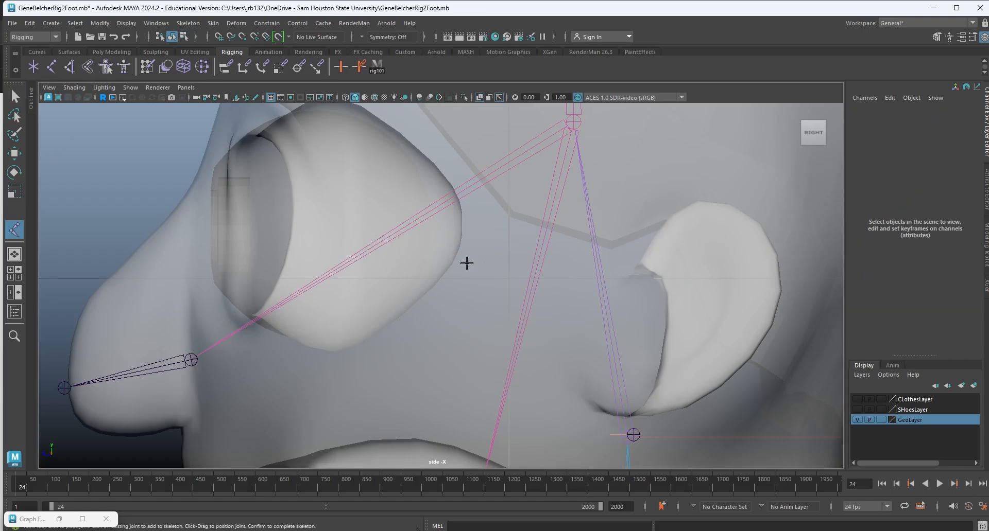
pyautogui.keyDown('alt'); pyautogui.moveTo(467, 263); pyautogui.dragTo(525, 296, button='middle'); pyautogui.keyUp('alt')
pyautogui.click(461, 236)
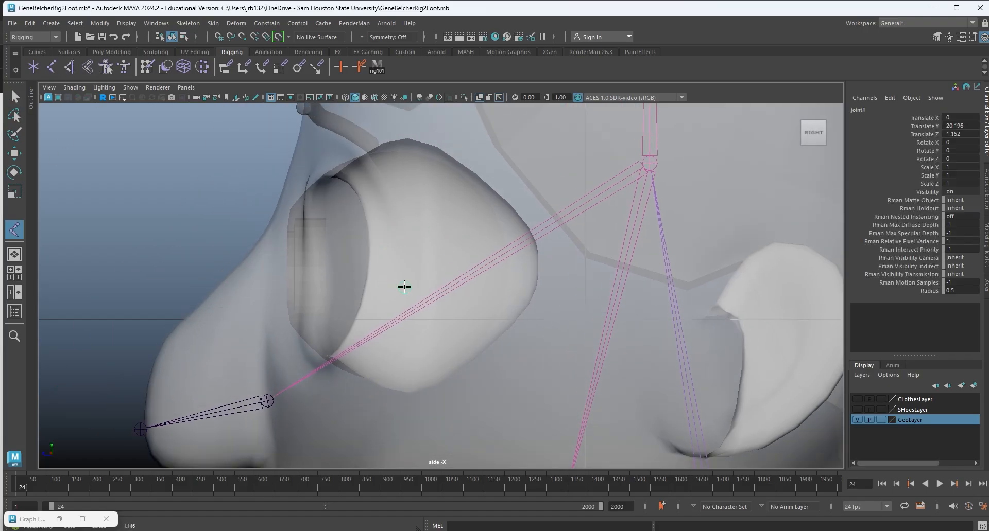
pyautogui.moveTo(404, 286); pyautogui.dragTo(474, 258)
pyautogui.press('q')
# Parent the new centre-line joint behind the eyes to the head centre joint in the perspective view.
pyautogui.press('space')
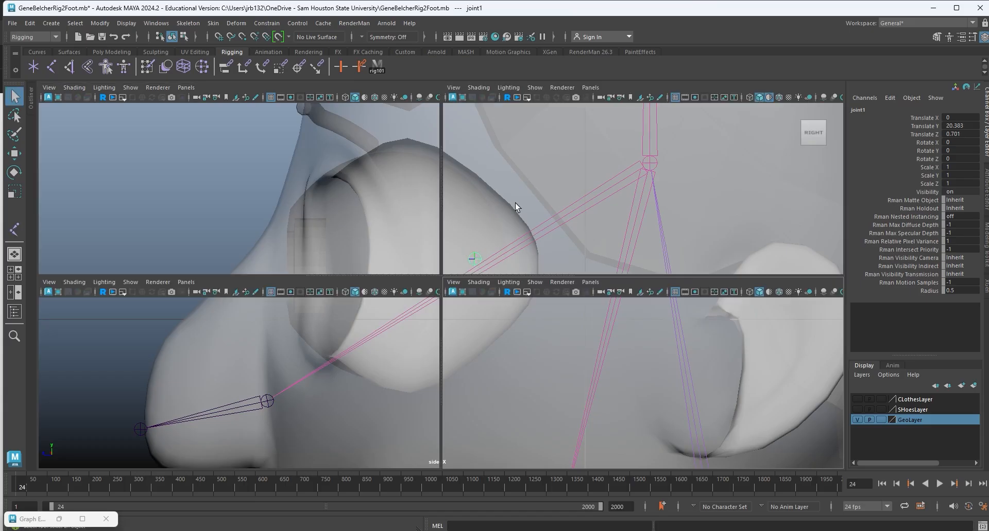
pyautogui.press('space')
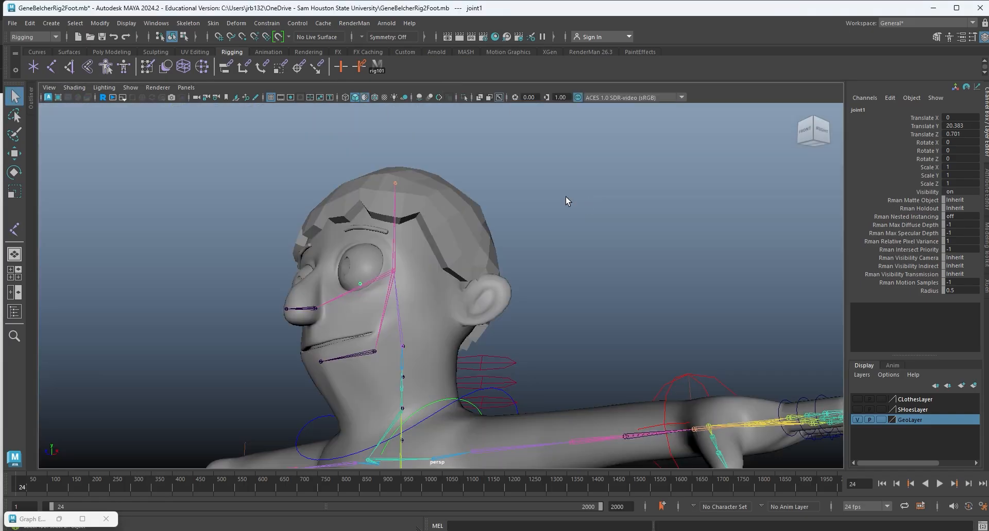
pyautogui.keyDown('alt'); pyautogui.moveTo(341, 259); pyautogui.dragTo(415, 280); pyautogui.keyUp('alt')
pyautogui.keyDown('alt'); pyautogui.moveTo(415, 280); pyautogui.dragTo(563, 284, button='right'); pyautogui.keyUp('alt')
pyautogui.keyDown('alt'); pyautogui.moveTo(562, 289); pyautogui.dragTo(322, 274); pyautogui.keyUp('alt')
pyautogui.keyDown('alt'); pyautogui.moveTo(322, 273); pyautogui.dragTo(438, 277, button='right'); pyautogui.keyUp('alt')
pyautogui.keyDown('alt'); pyautogui.moveTo(345, 303); pyautogui.dragTo(353, 266, button='middle'); pyautogui.keyUp('alt')
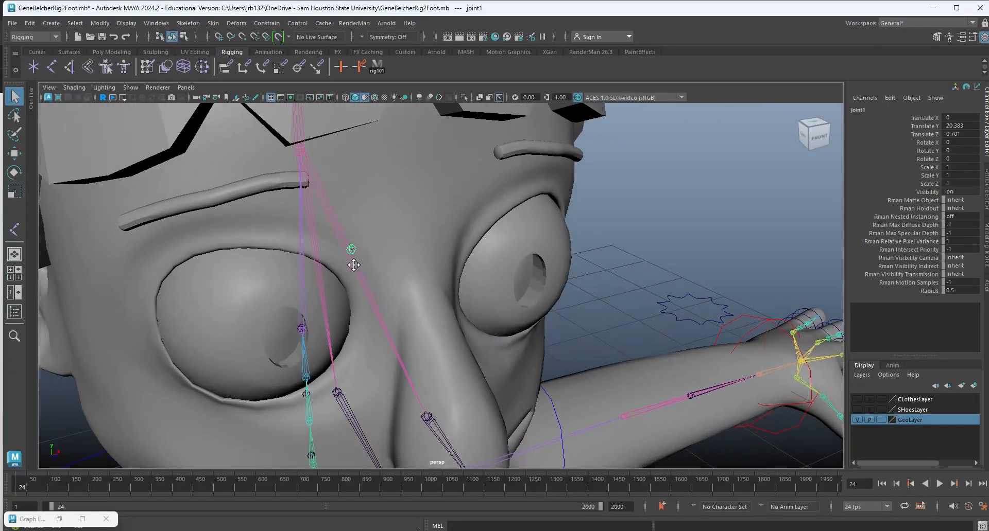
pyautogui.keyDown('alt'); pyautogui.moveTo(353, 267); pyautogui.dragTo(425, 264, button='right'); pyautogui.keyUp('alt')
pyautogui.keyDown('alt'); pyautogui.moveTo(425, 264); pyautogui.dragTo(450, 238); pyautogui.keyUp('alt')
pyautogui.click(443, 218)
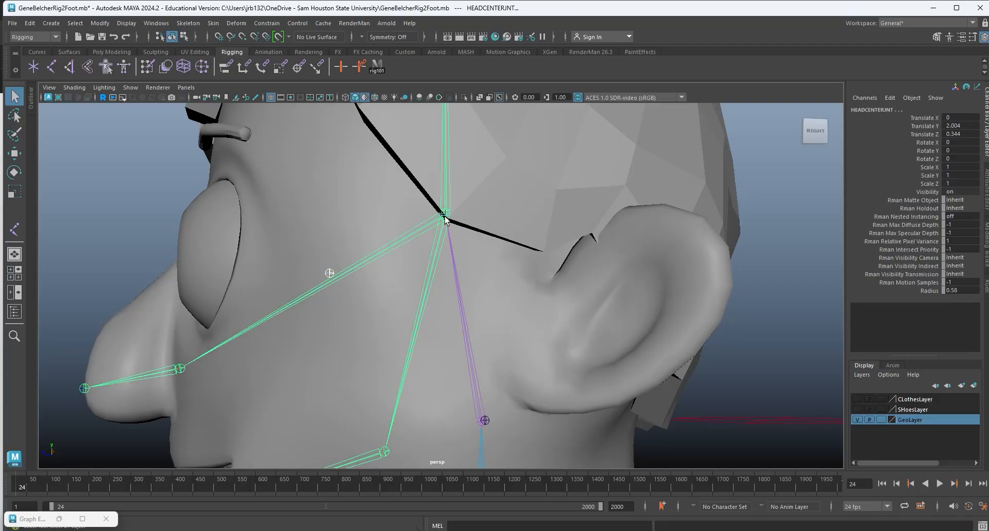
pyautogui.press('p')
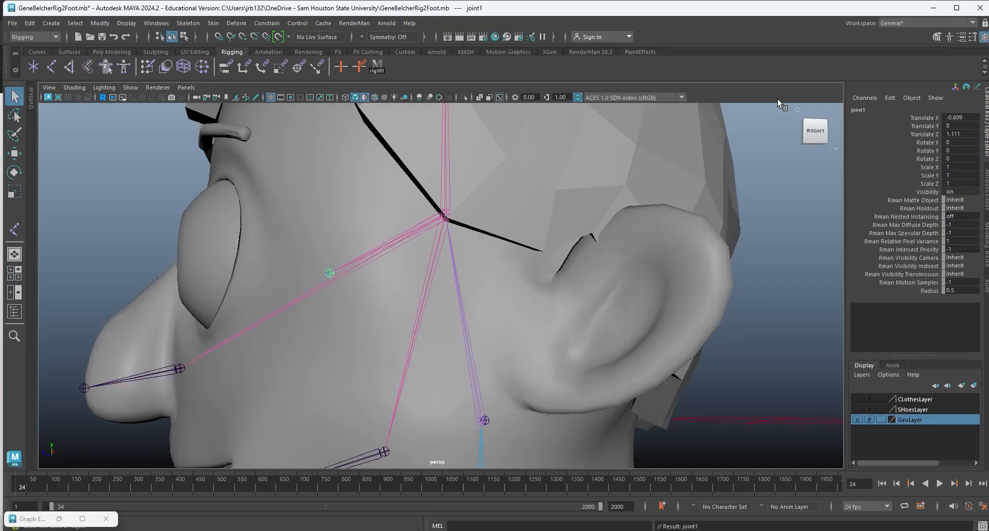
# Rename the joint between the eyes as MidEYEJNT.
pyautogui.click(866, 110)
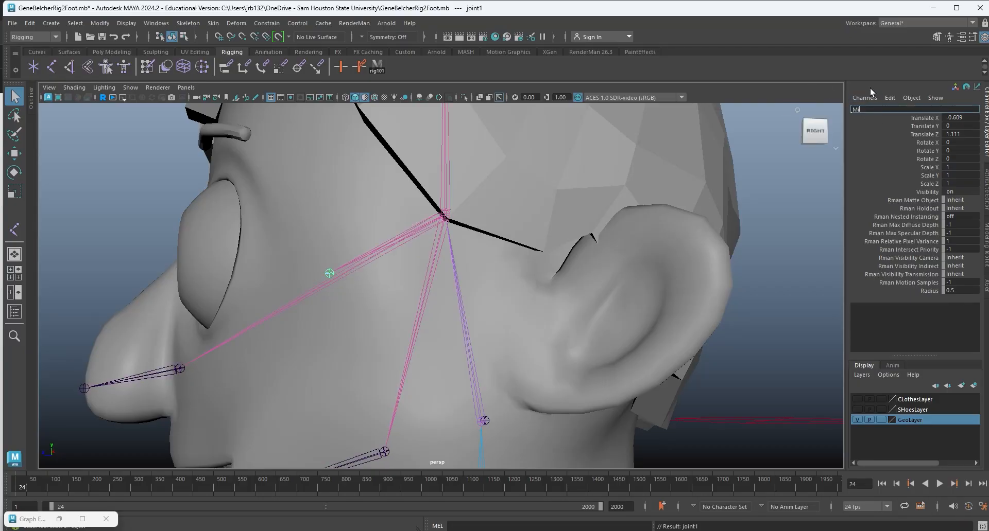
pyautogui.write('MidEYEJNT')
pyautogui.press('Return')
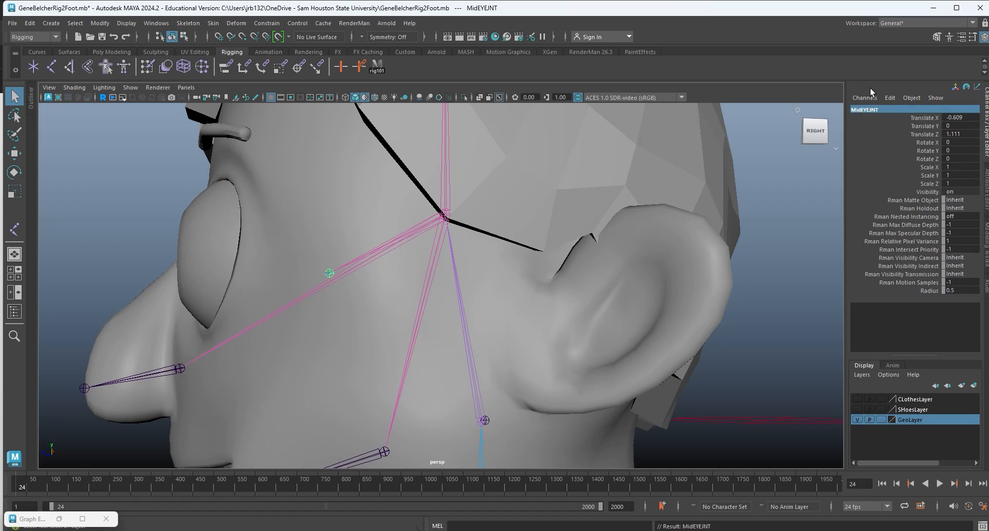
# Test-rotate the left eyeball geometry around its own pivot and undo the rotation.
pyautogui.keyDown('alt'); pyautogui.moveTo(307, 291); pyautogui.dragTo(381, 286); pyautogui.keyUp('alt')
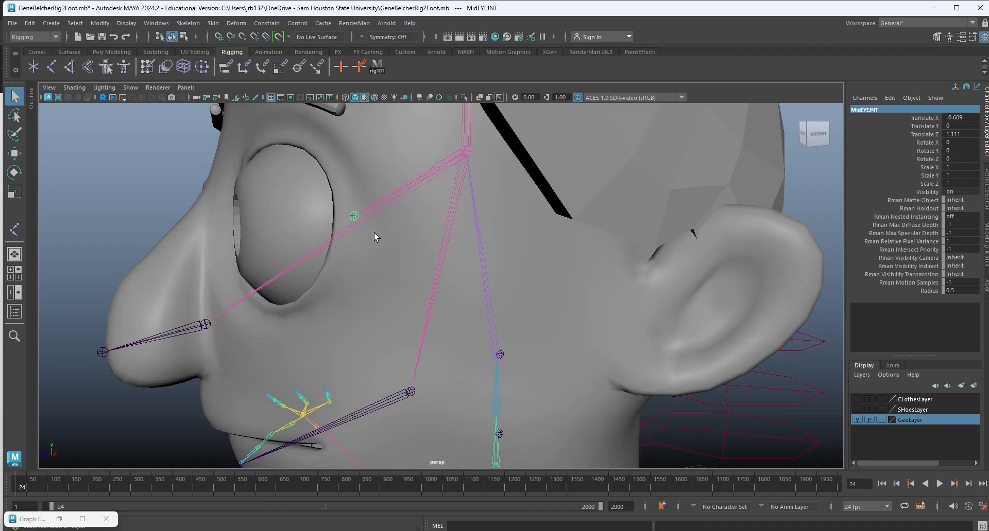
pyautogui.keyDown('alt'); pyautogui.moveTo(375, 234); pyautogui.dragTo(491, 224); pyautogui.keyUp('alt')
pyautogui.click(490, 225)
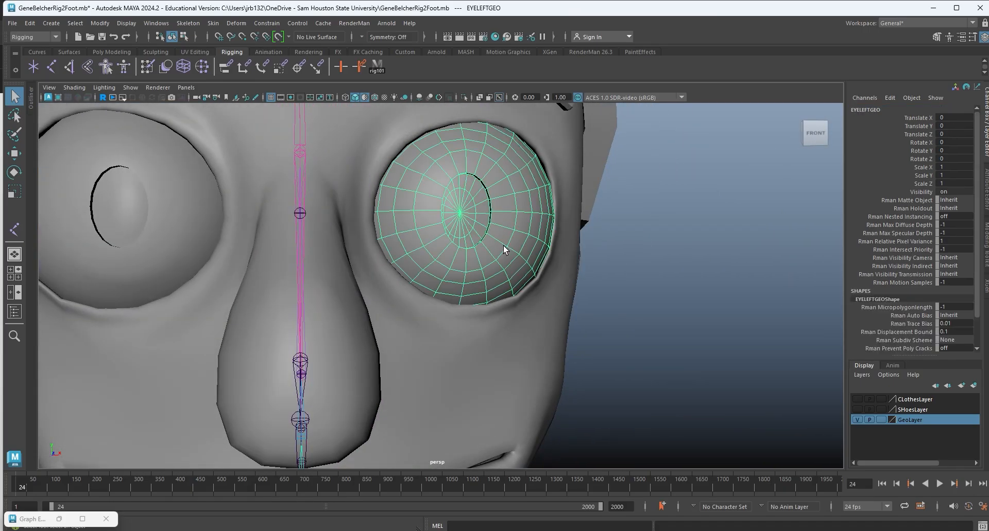
pyautogui.press('e')
pyautogui.moveTo(426, 208); pyautogui.dragTo(453, 177)
pyautogui.hotkey('ctrl', 'z')
pyautogui.keyDown('alt'); pyautogui.moveTo(394, 235); pyautogui.dragTo(412, 222); pyautogui.keyUp('alt')
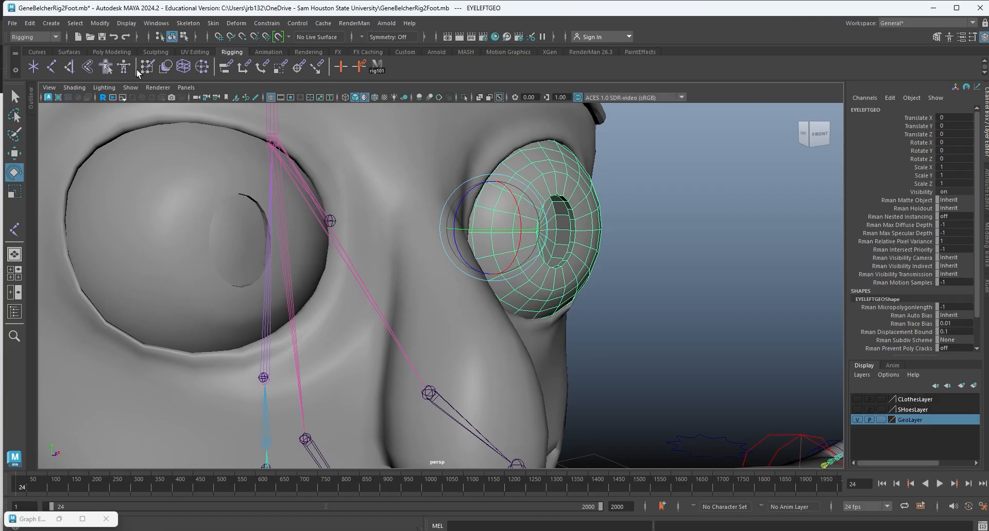
# Try to place a joint on the left eyeball with vertex snapping in the perspective view, and undo it.
pyautogui.click(51, 66)
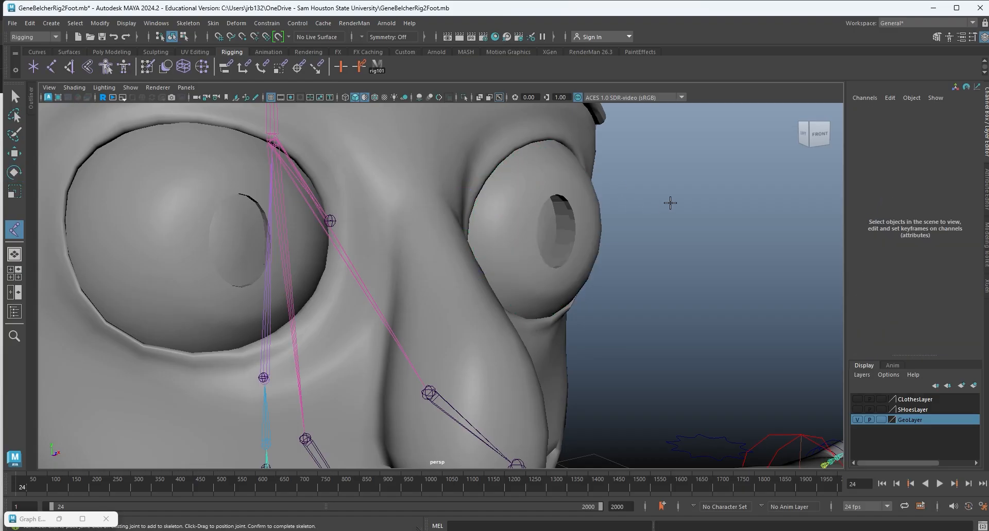
pyautogui.keyDown('alt'); pyautogui.moveTo(669, 203); pyautogui.dragTo(570, 201, button='middle'); pyautogui.keyUp('alt')
pyautogui.press('v')
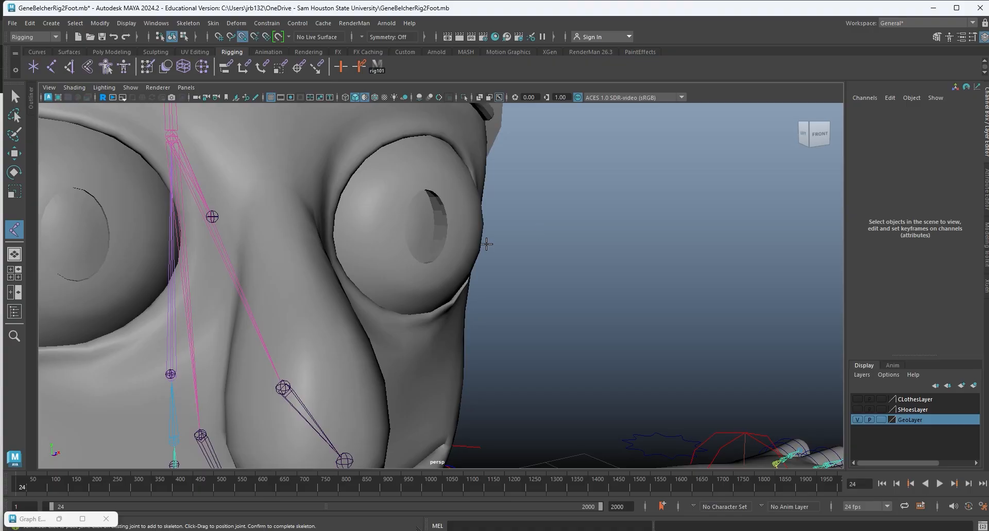
pyautogui.moveTo(487, 245); pyautogui.dragTo(415, 221)
pyautogui.hotkey('ctrl', 'z')
pyautogui.scroll(-3, 476, 243)
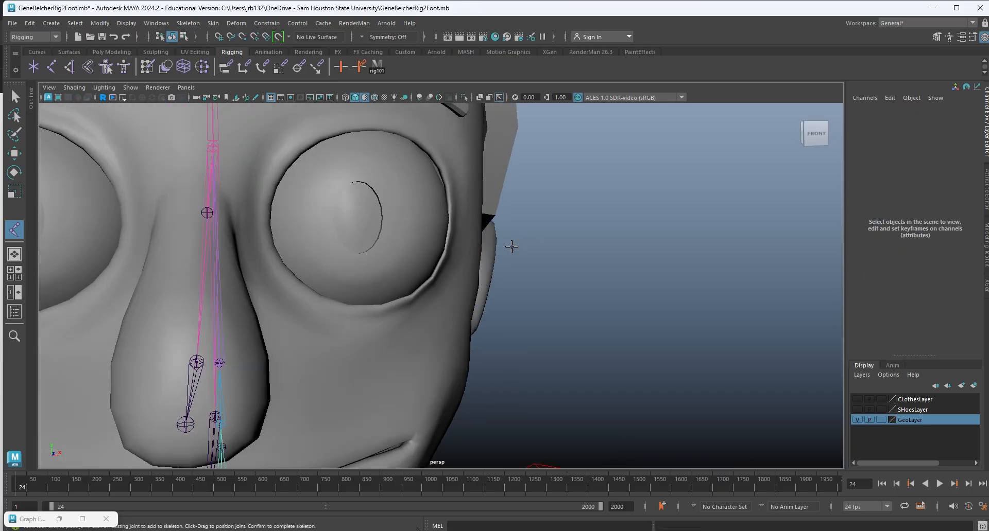
# Try placing a single joint at the centre of the left eye in the front view, at about X 0.98 and Y 20.33.
pyautogui.press('space')
pyautogui.press('space')
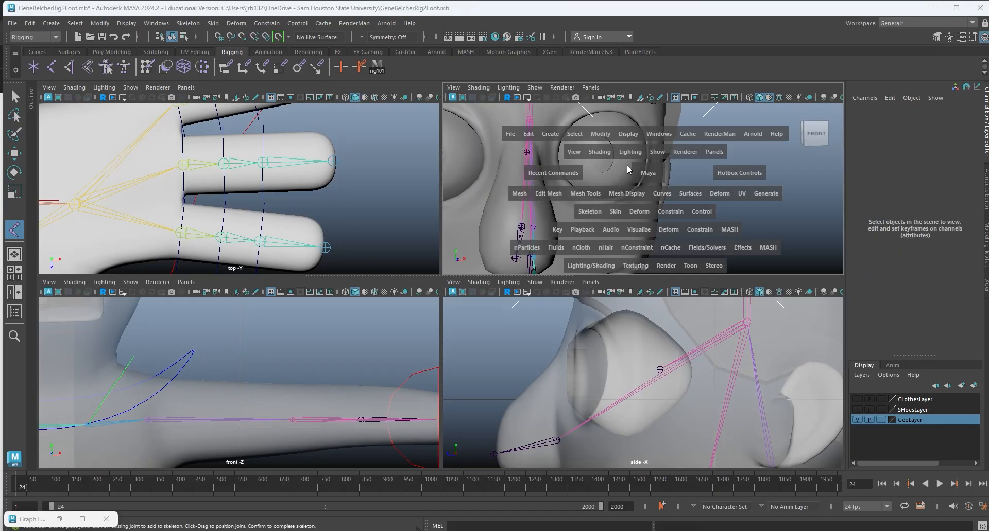
pyautogui.scroll(3, 442, 252)
pyautogui.press('space')
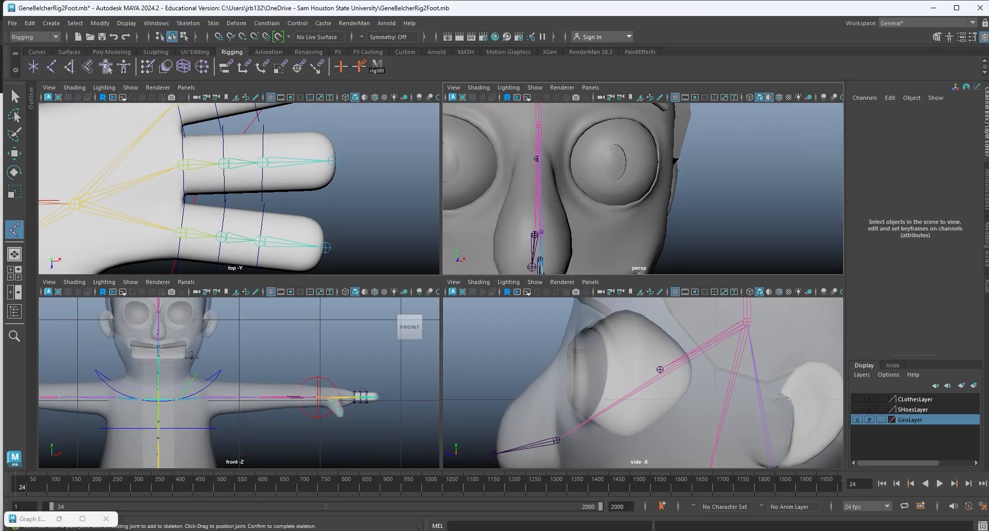
pyautogui.scroll(6, 192, 359)
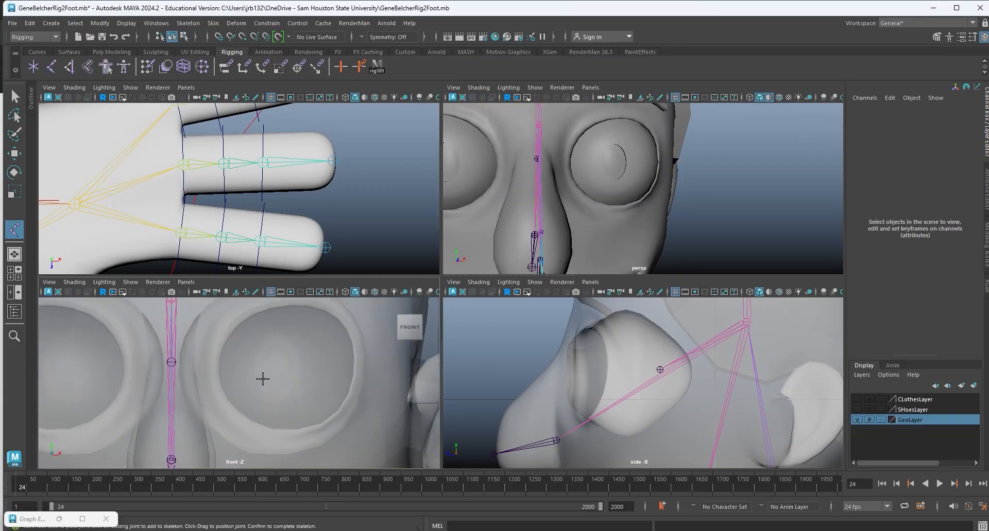
pyautogui.moveTo(263, 379); pyautogui.dragTo(277, 367)
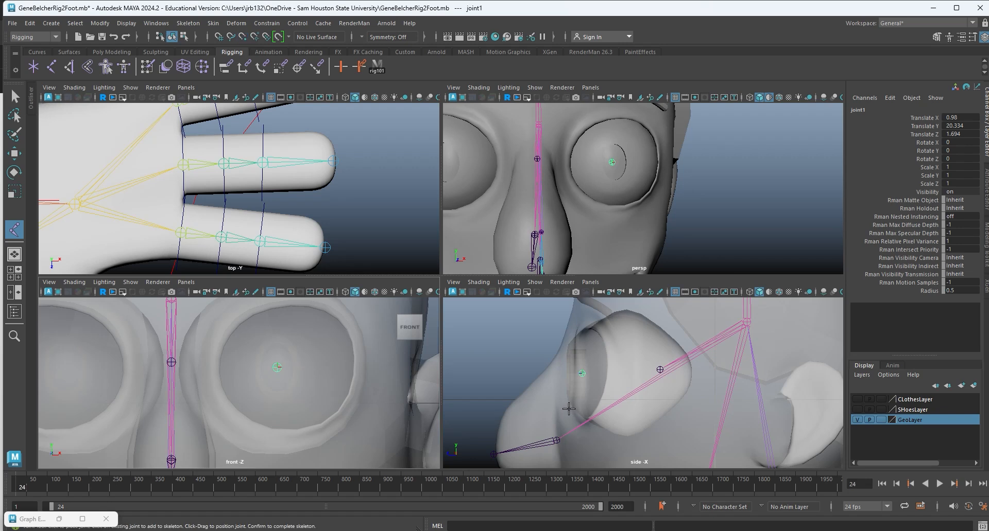
# Try shifting the left eye joint in depth along Z in the side view, and delete the joint.
pyautogui.press('w')
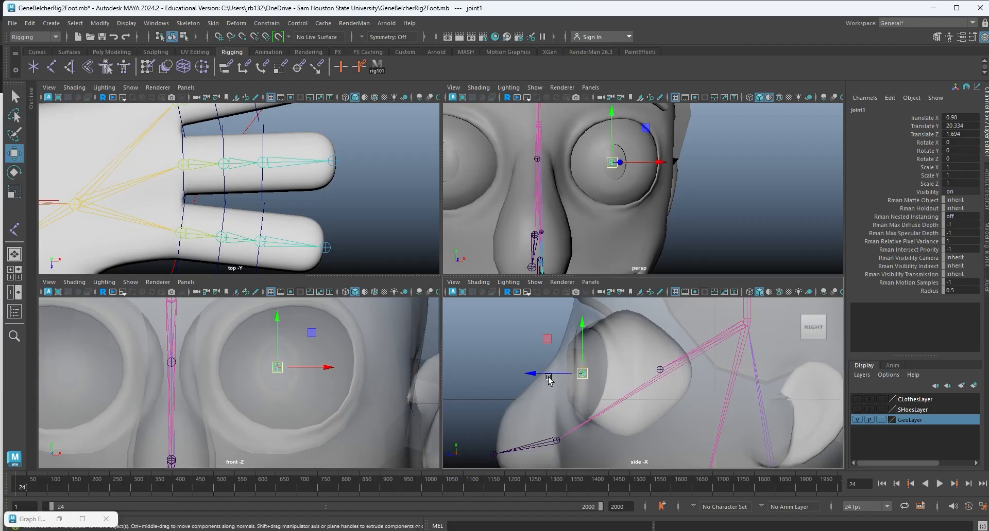
pyautogui.moveTo(533, 373); pyautogui.dragTo(573, 372)
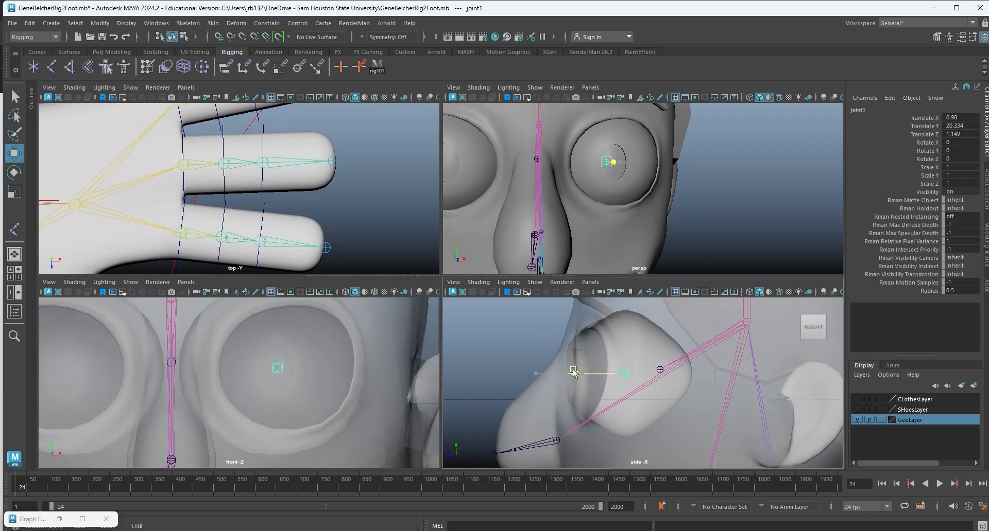
pyautogui.moveTo(573, 372); pyautogui.dragTo(471, 377)
pyautogui.press('Delete')
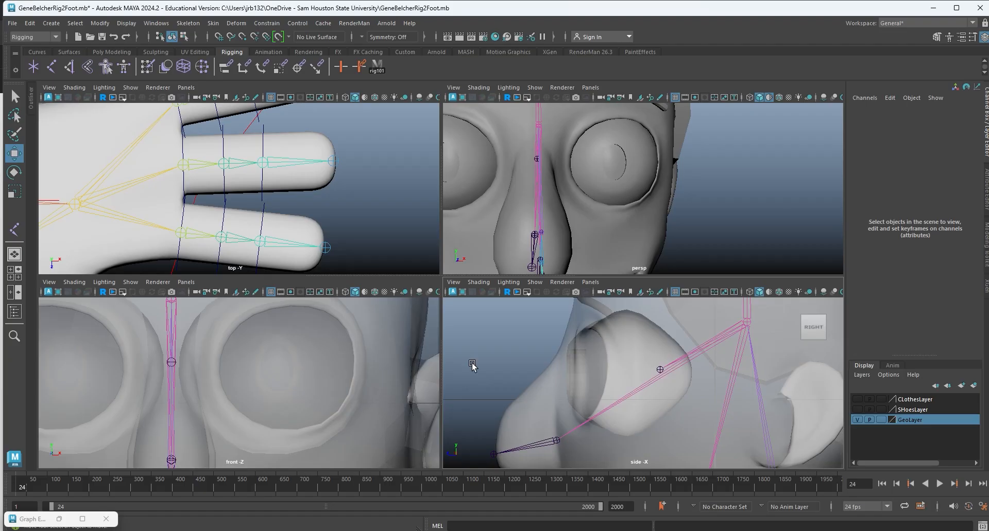
# Create a polygon sphere in the perspective view.
pyautogui.press('space')
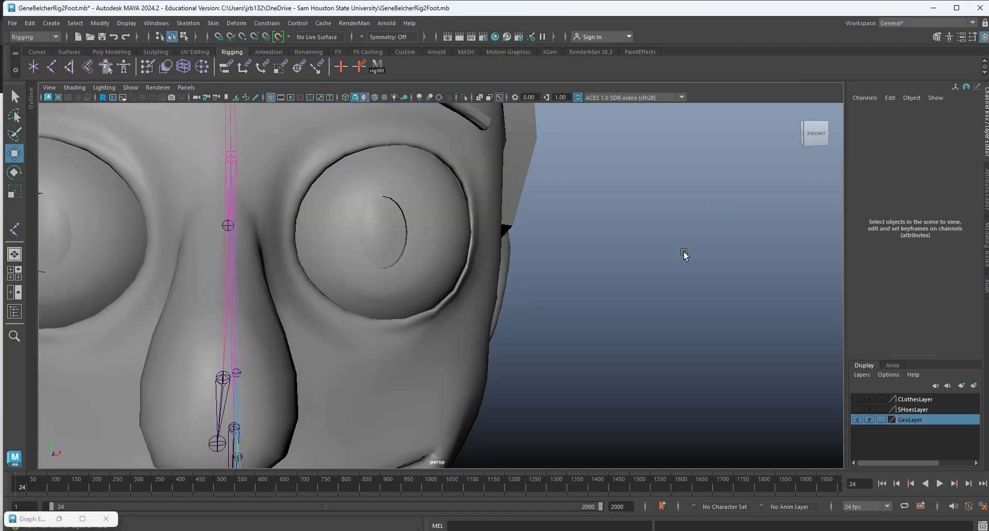
pyautogui.keyDown('alt'); pyautogui.moveTo(685, 256); pyautogui.dragTo(523, 249); pyautogui.keyUp('alt')
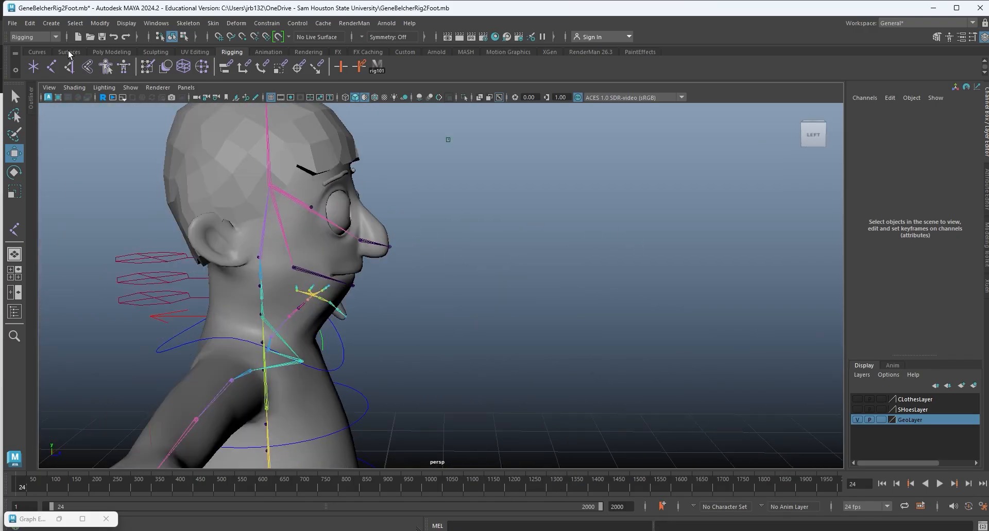
pyautogui.click(37, 52)
pyautogui.click(109, 52)
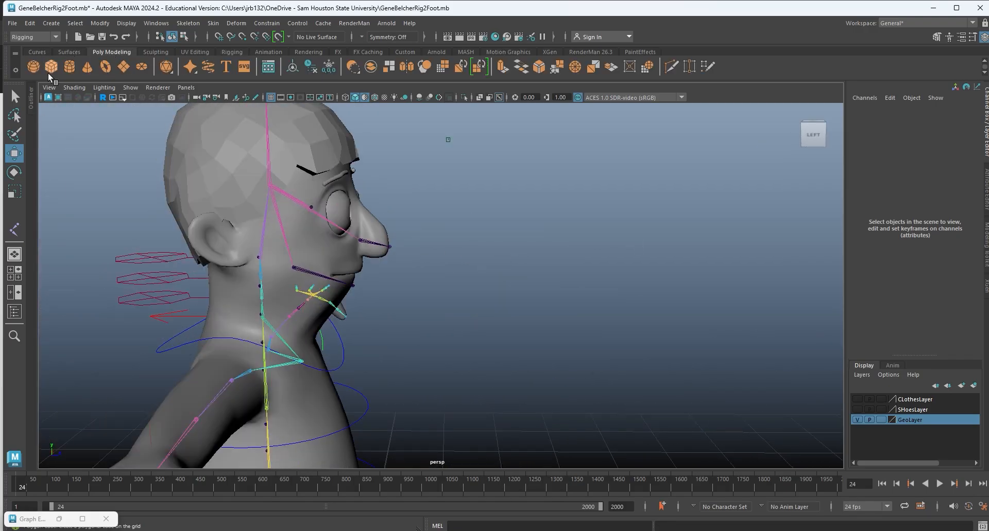
pyautogui.click(34, 69)
# Move the sphere up and out in front of the character, to about Y 13.86 and Z 15.64.
pyautogui.keyDown('alt'); pyautogui.moveTo(464, 309); pyautogui.dragTo(372, 118, button='middle'); pyautogui.keyUp('alt')
pyautogui.scroll(-3, 427, 303)
pyautogui.keyDown('alt'); pyautogui.moveTo(498, 440); pyautogui.dragTo(466, 278, button='middle'); pyautogui.keyUp('alt')
pyautogui.scroll(-2, 410, 314)
pyautogui.moveTo(321, 334); pyautogui.dragTo(577, 130)
pyautogui.press('f')
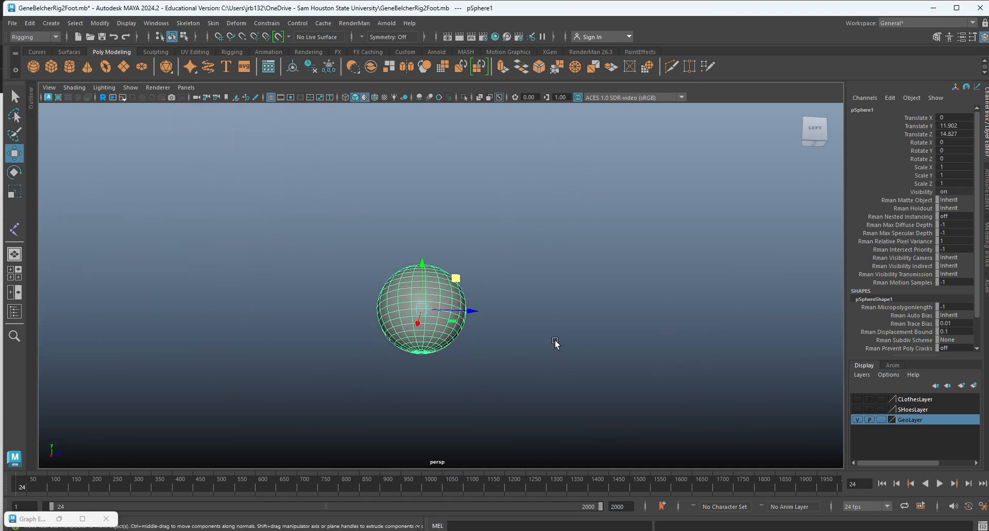
pyautogui.scroll(2, 473, 308)
pyautogui.moveTo(448, 286); pyautogui.dragTo(495, 184)
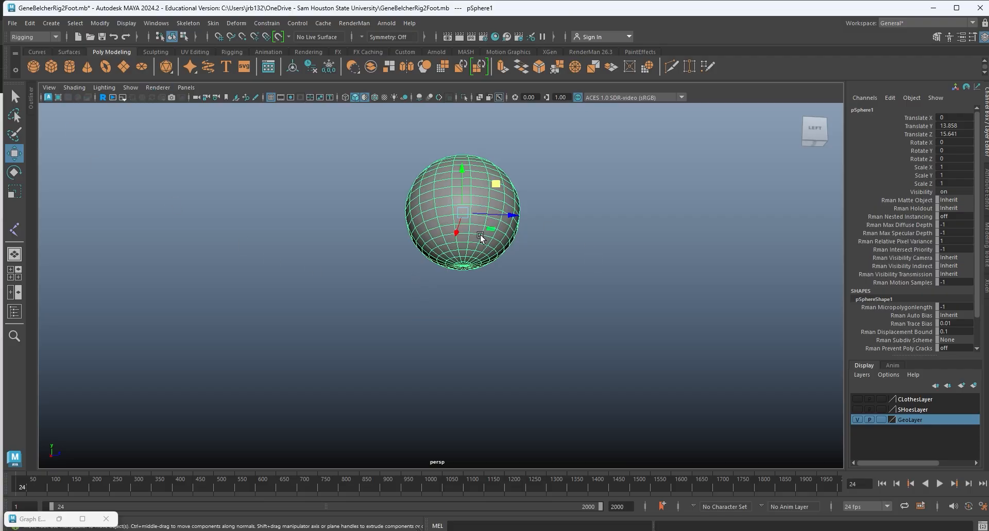
pyautogui.keyDown('alt'); pyautogui.moveTo(471, 225); pyautogui.dragTo(502, 233); pyautogui.keyUp('alt')
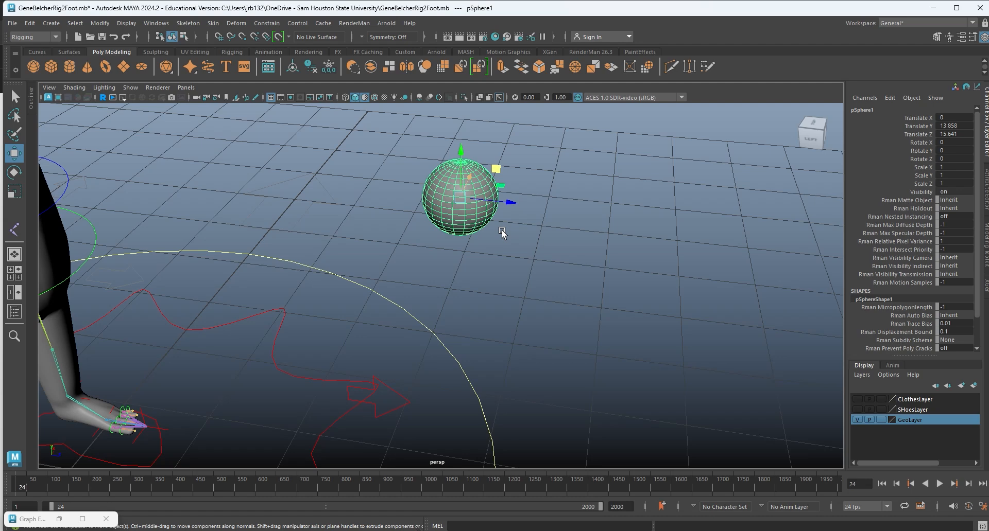
pyautogui.keyDown('alt'); pyautogui.moveTo(158, 203); pyautogui.dragTo(218, 170); pyautogui.keyUp('alt')
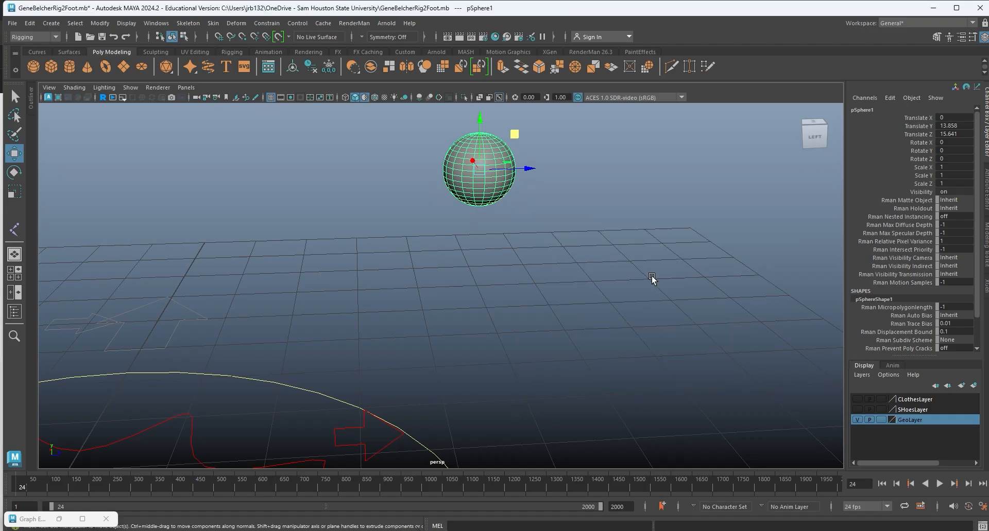
# Create a single joint in the side view in front of the sphere, at about Y 14.15 and Z 17.68.
pyautogui.press('space')
pyautogui.press('space')
pyautogui.keyDown('alt'); pyautogui.moveTo(473, 381); pyautogui.dragTo(661, 86, button='middle'); pyautogui.keyUp('alt')
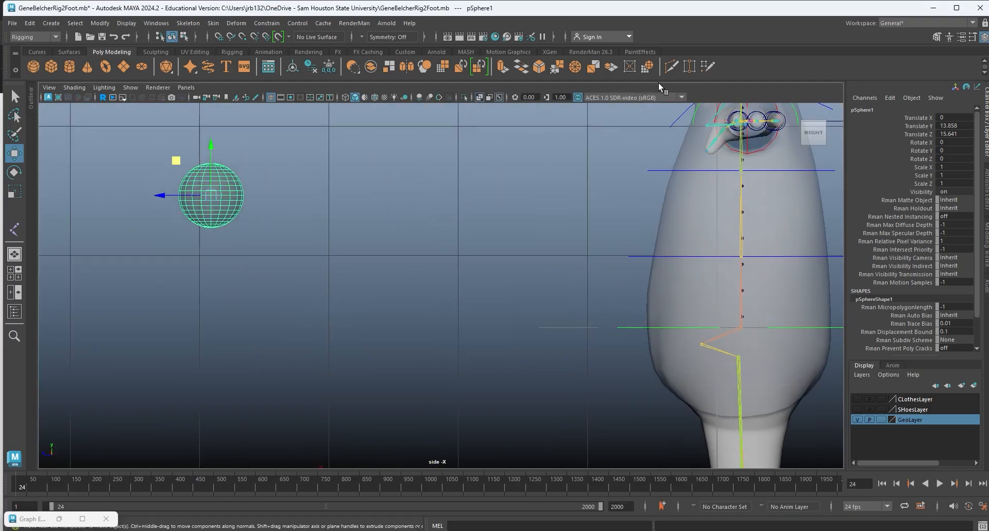
pyautogui.keyDown('alt'); pyautogui.moveTo(425, 223); pyautogui.dragTo(715, 307, button='middle'); pyautogui.keyUp('alt')
pyautogui.keyDown('alt'); pyautogui.moveTo(443, 260); pyautogui.dragTo(508, 276, button='right'); pyautogui.keyUp('alt')
pyautogui.keyDown('alt'); pyautogui.moveTo(579, 300); pyautogui.dragTo(702, 309, button='right'); pyautogui.keyUp('alt')
pyautogui.keyDown('alt'); pyautogui.moveTo(702, 309); pyautogui.dragTo(552, 294, button='middle'); pyautogui.keyUp('alt')
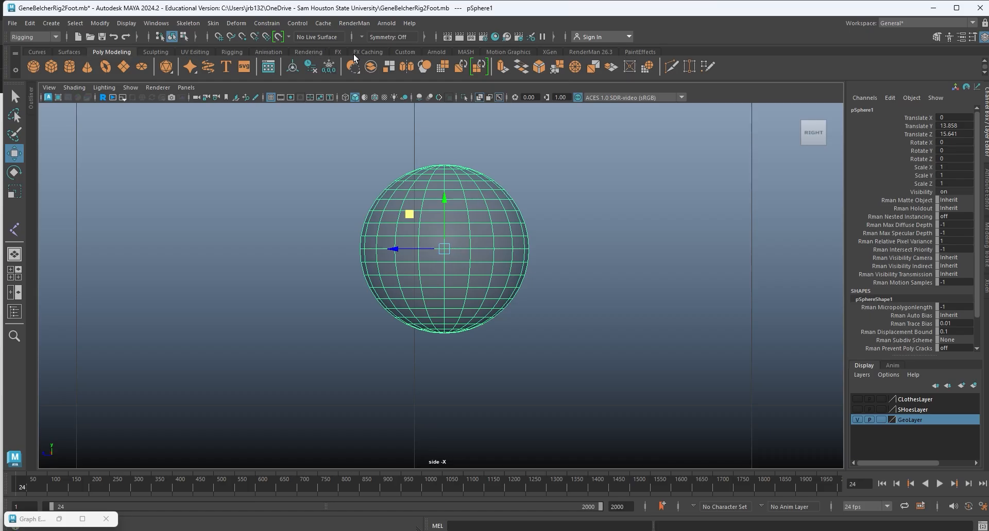
pyautogui.click(225, 52)
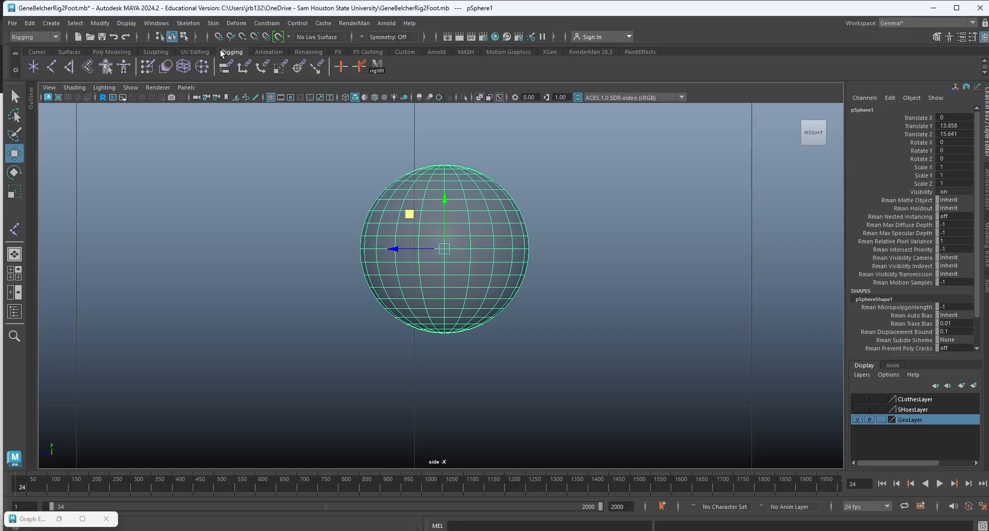
pyautogui.click(52, 67)
pyautogui.keyDown('alt'); pyautogui.moveTo(260, 247); pyautogui.dragTo(213, 232, button='middle'); pyautogui.keyUp('alt')
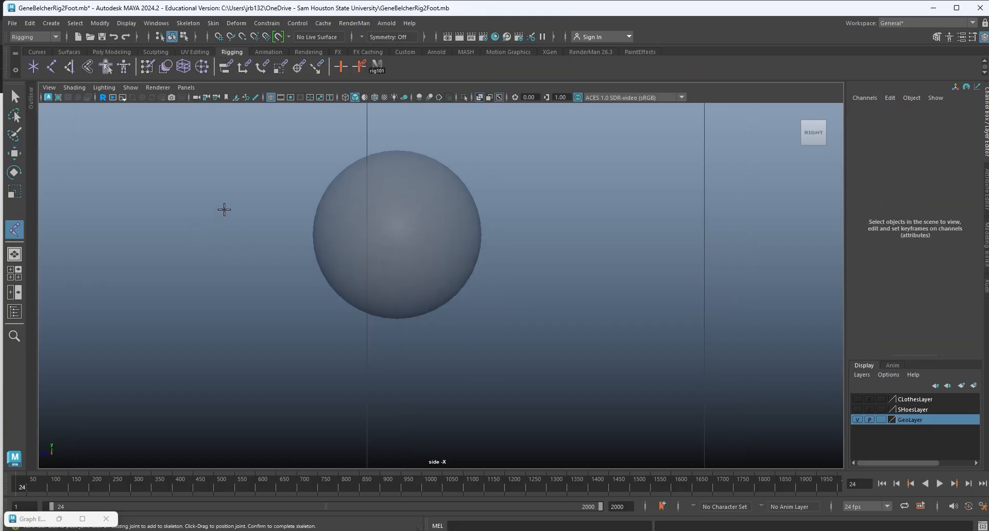
pyautogui.click(225, 211)
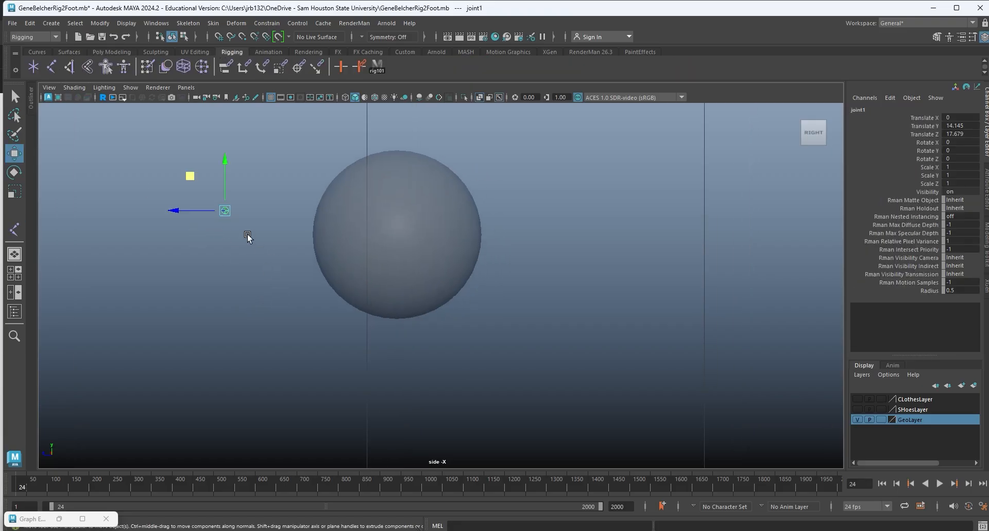
# Parent-constrain the new joint to the sphere with Maintain Offset off and all translate and rotate axes on.
pyautogui.click(289, 326)
pyautogui.click(415, 244)
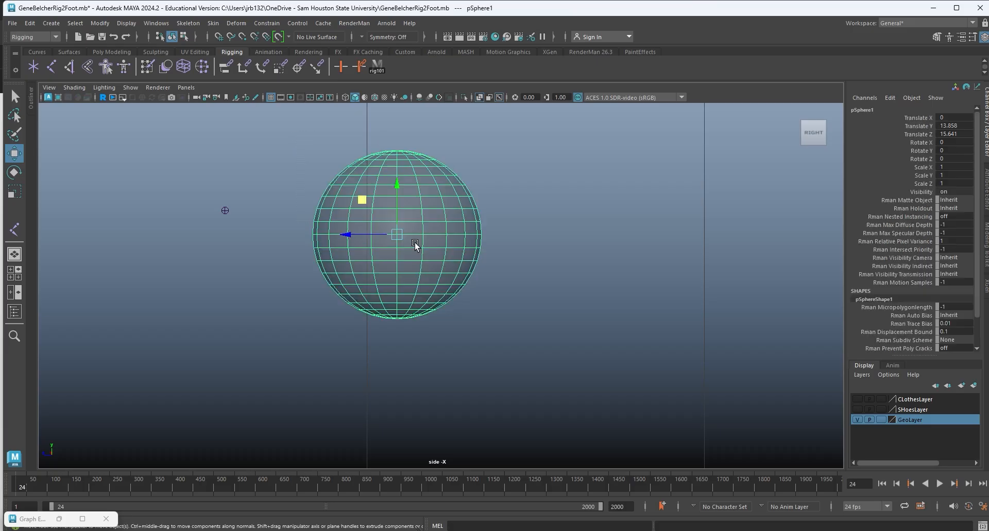
pyautogui.moveTo(192, 156); pyautogui.dragTo(256, 280)
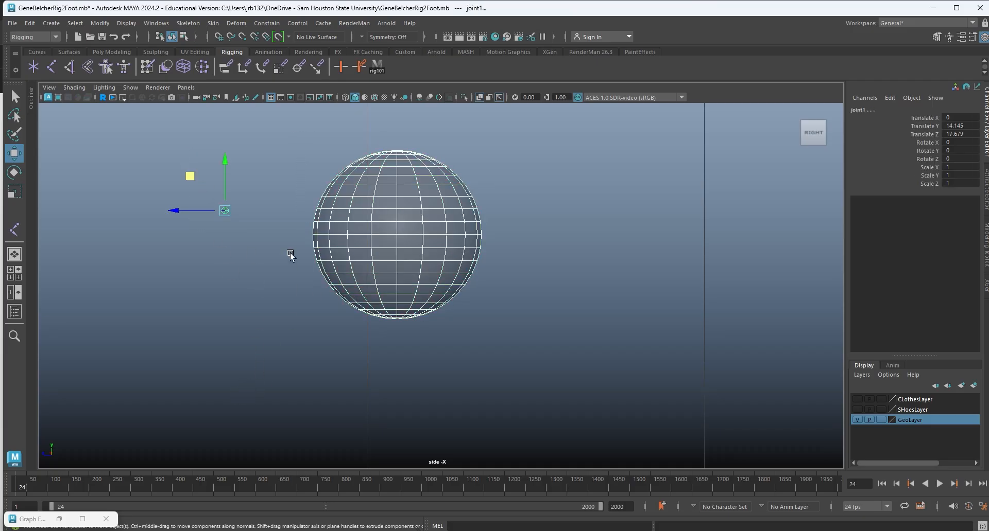
pyautogui.click(273, 24)
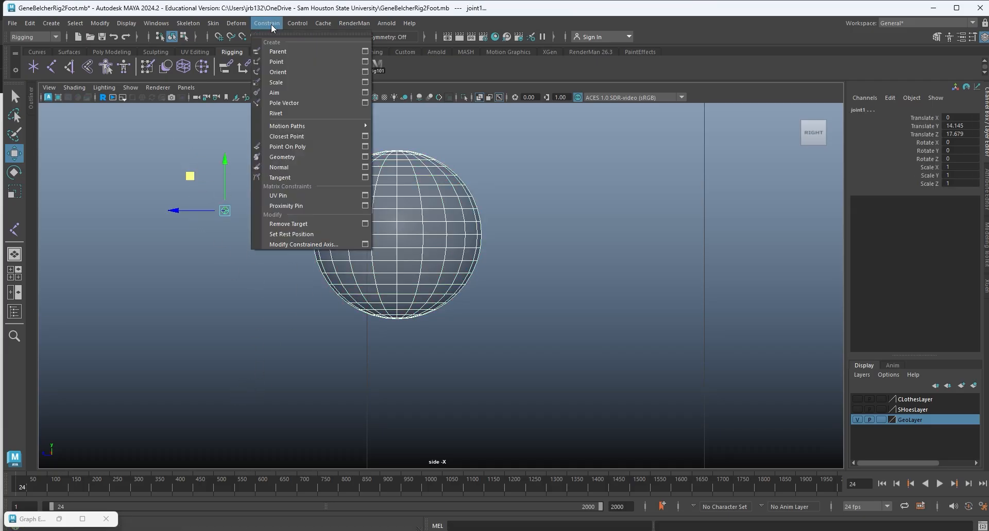
pyautogui.click(364, 51)
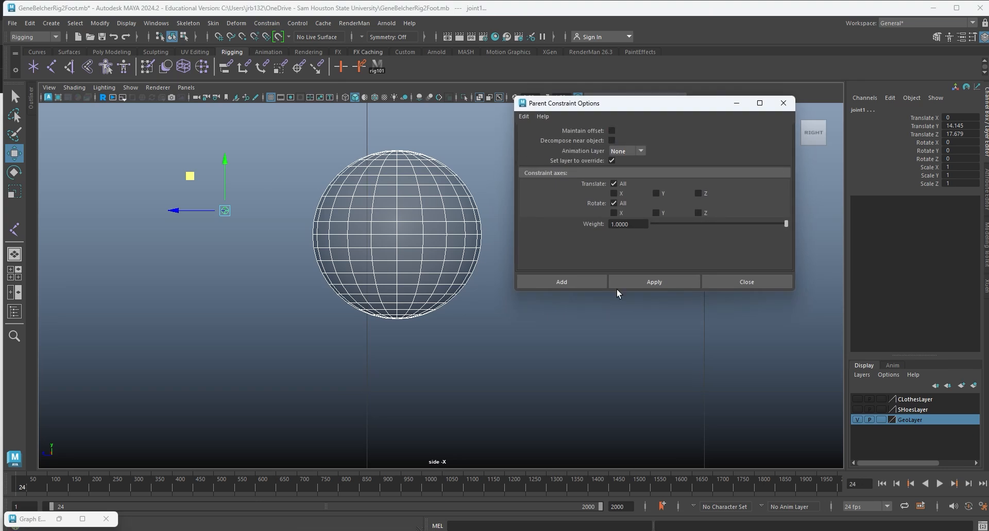
pyautogui.click(655, 284)
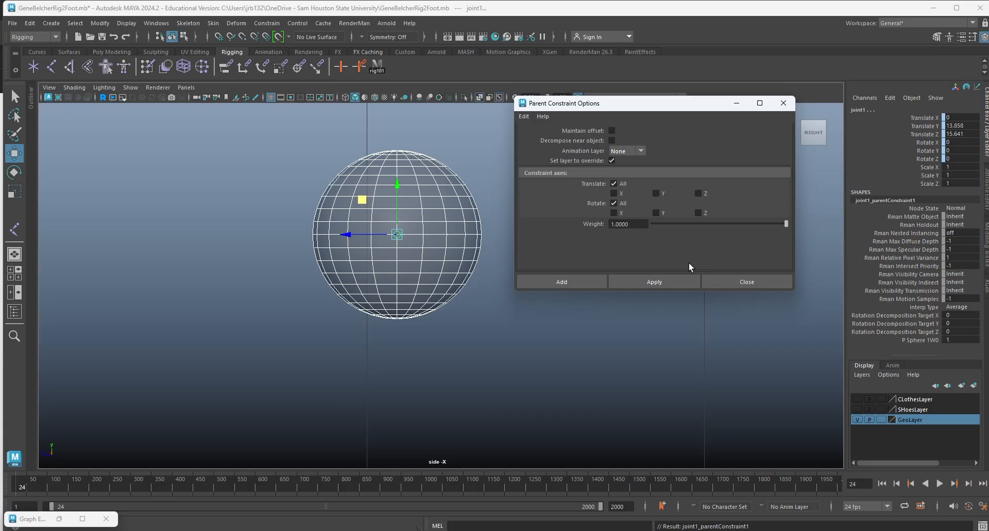
# Examine the joint's position inside the sphere in the perspective view, with the Outliner shown.
pyautogui.keyDown('alt'); pyautogui.moveTo(229, 271); pyautogui.dragTo(270, 289); pyautogui.keyUp('alt')
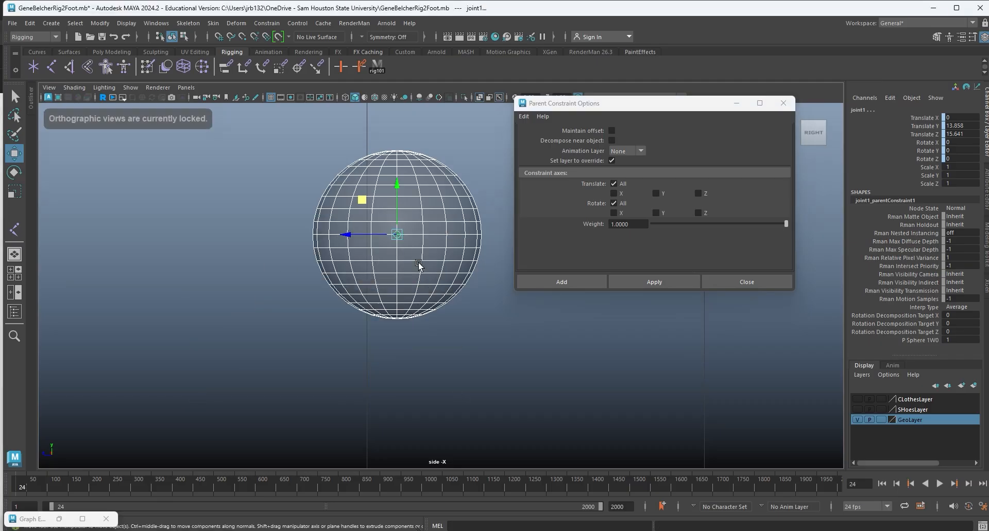
pyautogui.press('space')
pyautogui.moveTo(685, 103); pyautogui.dragTo(597, 307)
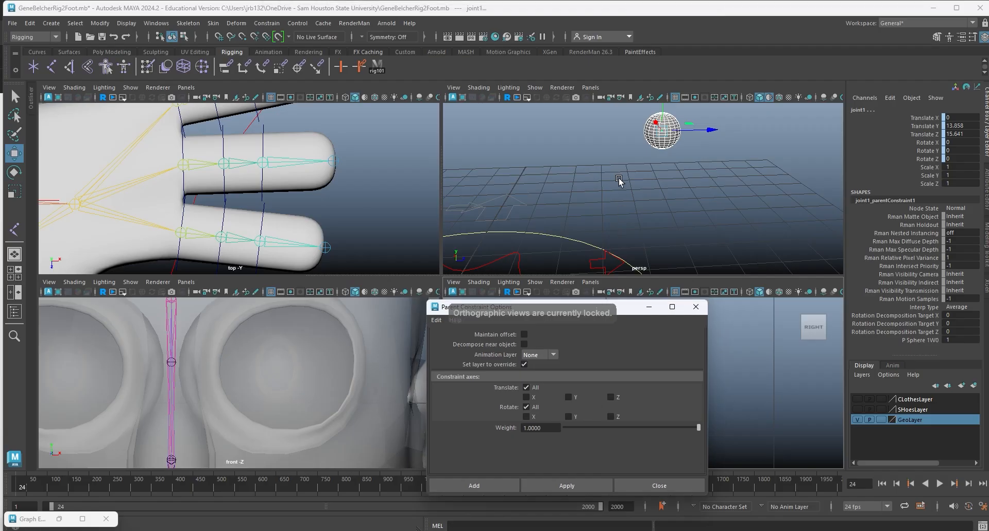
pyautogui.press('space')
pyautogui.keyDown('alt'); pyautogui.moveTo(609, 219); pyautogui.dragTo(519, 212); pyautogui.keyUp('alt')
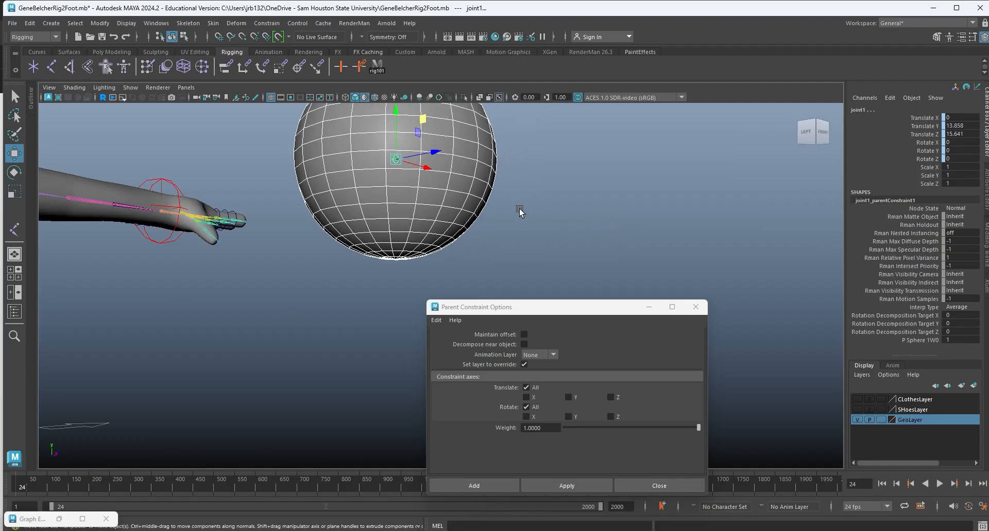
pyautogui.keyDown('alt'); pyautogui.moveTo(519, 211); pyautogui.dragTo(571, 227, button='middle'); pyautogui.keyUp('alt')
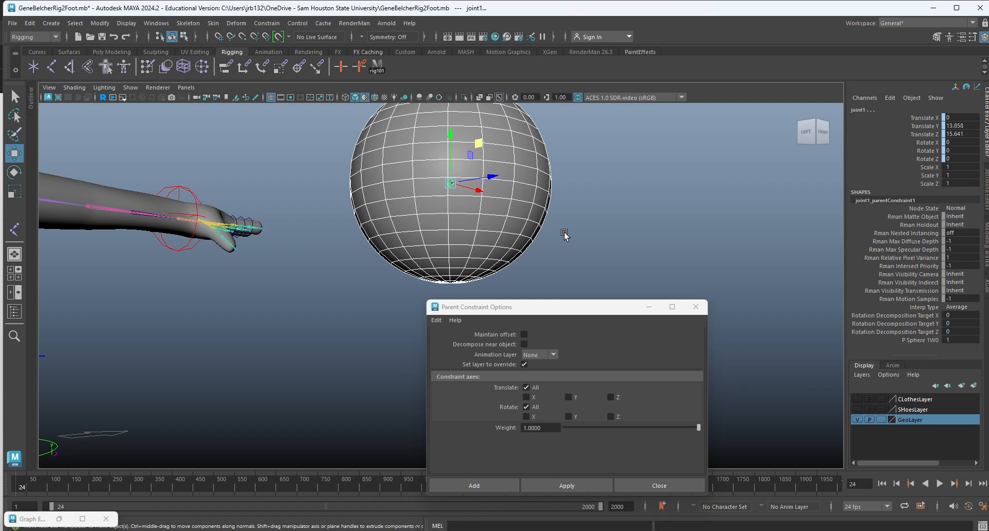
pyautogui.click(14, 312)
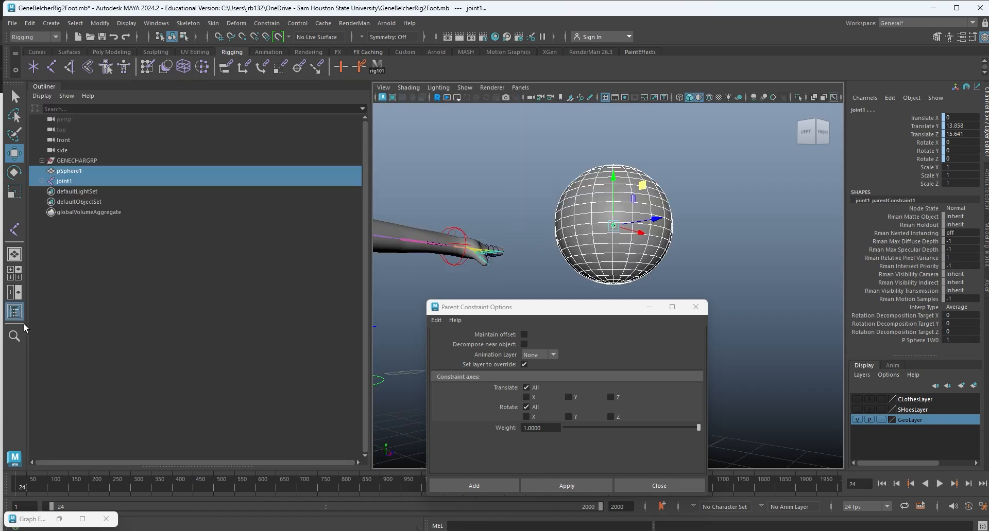
pyautogui.keyDown('alt'); pyautogui.moveTo(529, 183); pyautogui.dragTo(442, 180, button='middle'); pyautogui.keyUp('alt')
pyautogui.keyDown('alt'); pyautogui.moveTo(441, 180); pyautogui.dragTo(538, 249, button='right'); pyautogui.keyUp('alt')
pyautogui.keyDown('alt'); pyautogui.moveTo(483, 209); pyautogui.dragTo(527, 215, button='middle'); pyautogui.keyUp('alt')
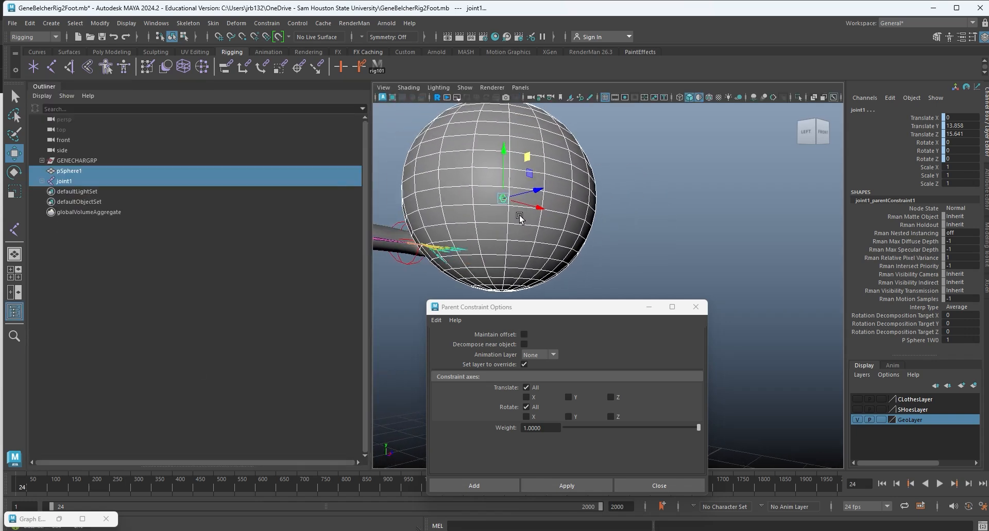
# Delete the parent constraint nested under the joint, leaving the joint itself in place.
pyautogui.click(705, 131)
pyautogui.click(510, 195)
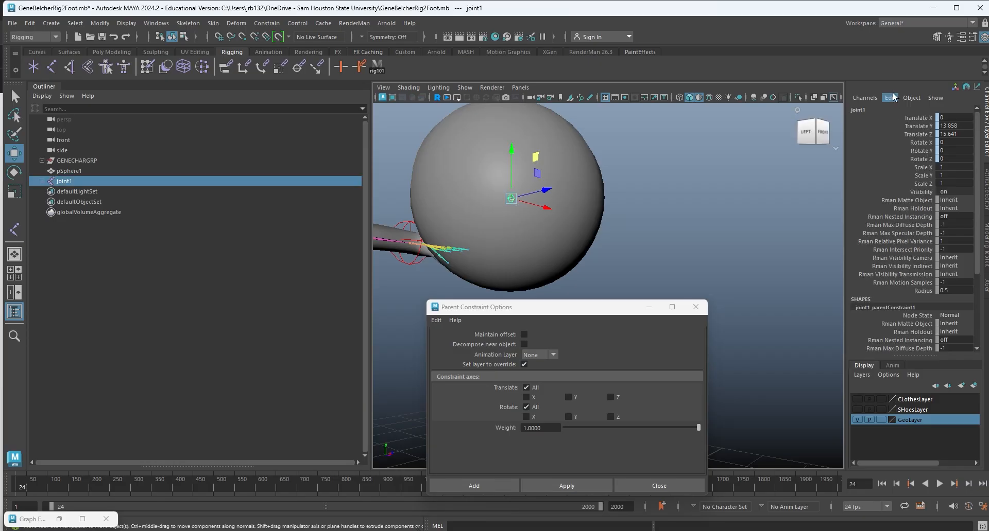
pyautogui.click(42, 180)
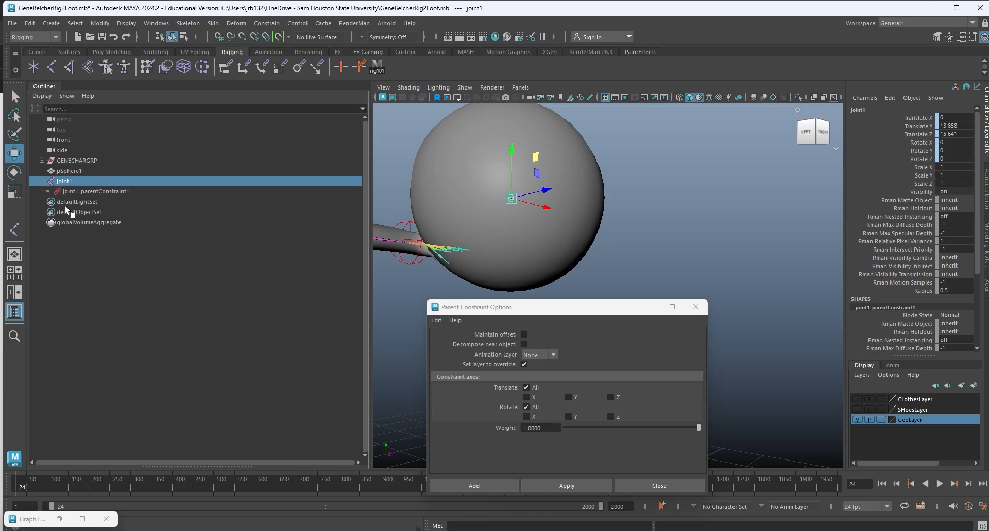
pyautogui.click(77, 192)
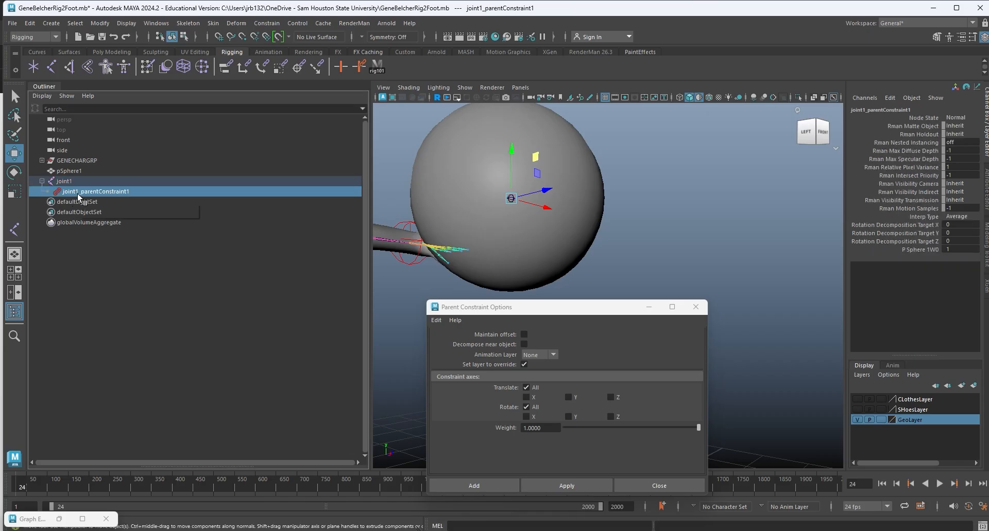
pyautogui.press('Delete')
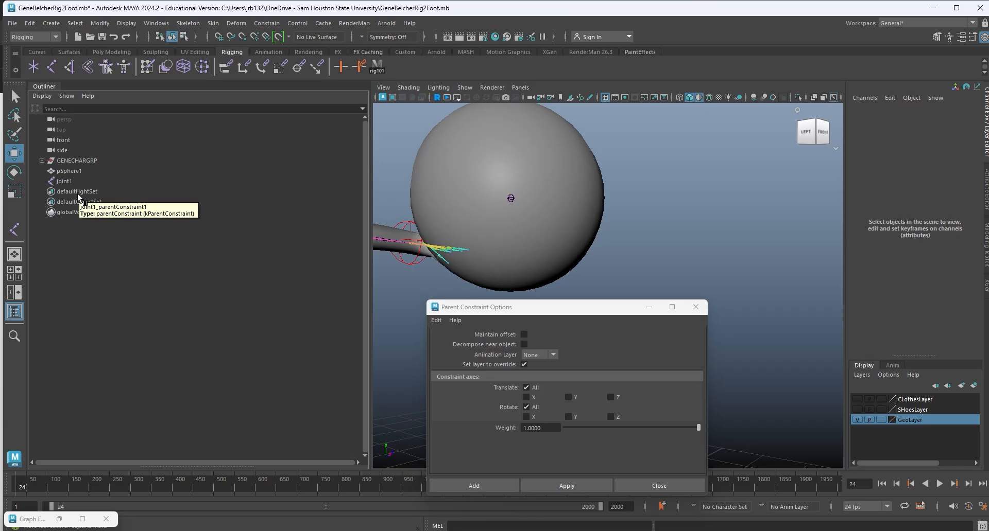
# Delete the practice joint and the polygon sphere.
pyautogui.click(511, 199)
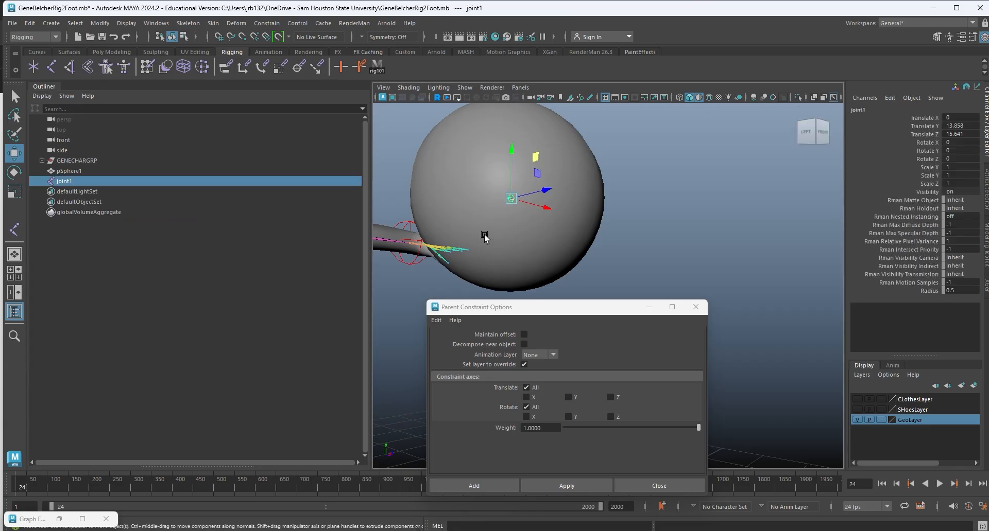
pyautogui.press('f')
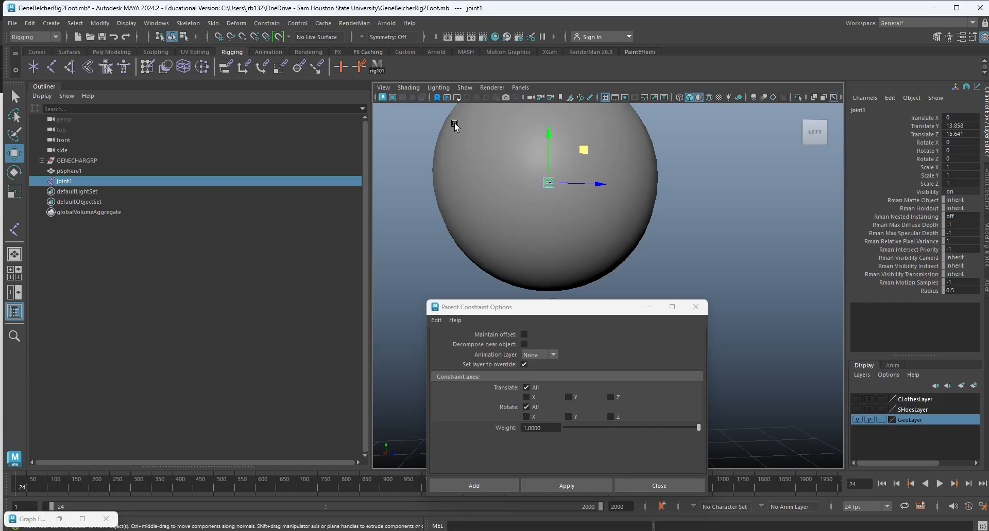
pyautogui.moveTo(415, 138); pyautogui.dragTo(586, 196)
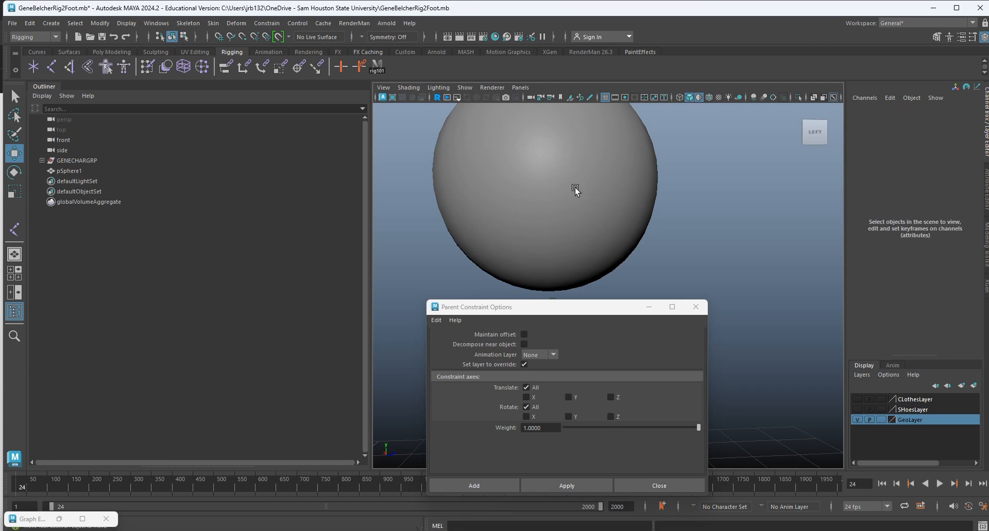
pyautogui.press('Delete')
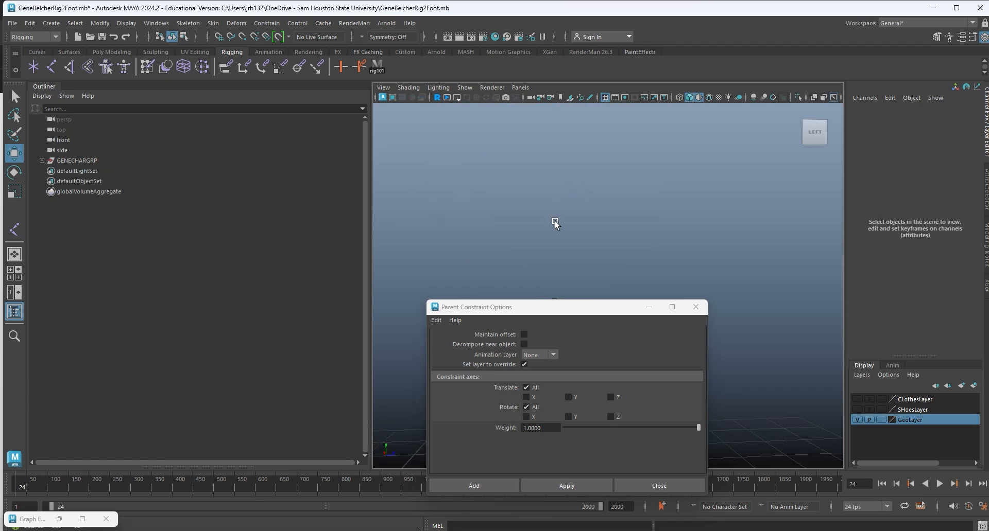
# Create a single joint in the side view in front of the face, at about Y 19.97 and Z 3.43.
pyautogui.keyDown('alt'); pyautogui.moveTo(569, 194); pyautogui.dragTo(466, 177); pyautogui.keyUp('alt')
pyautogui.keyDown('alt'); pyautogui.moveTo(466, 178); pyautogui.dragTo(524, 214, button='middle'); pyautogui.keyUp('alt')
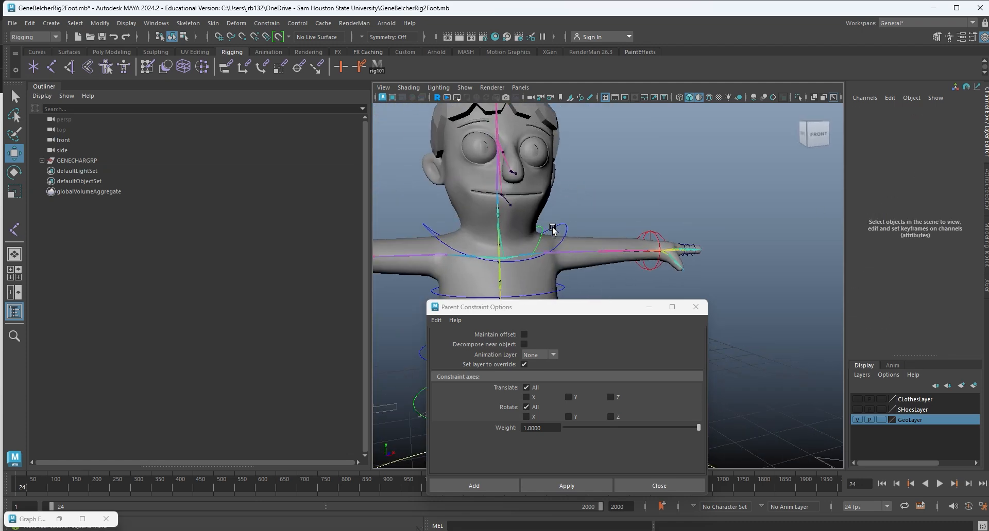
pyautogui.press('space')
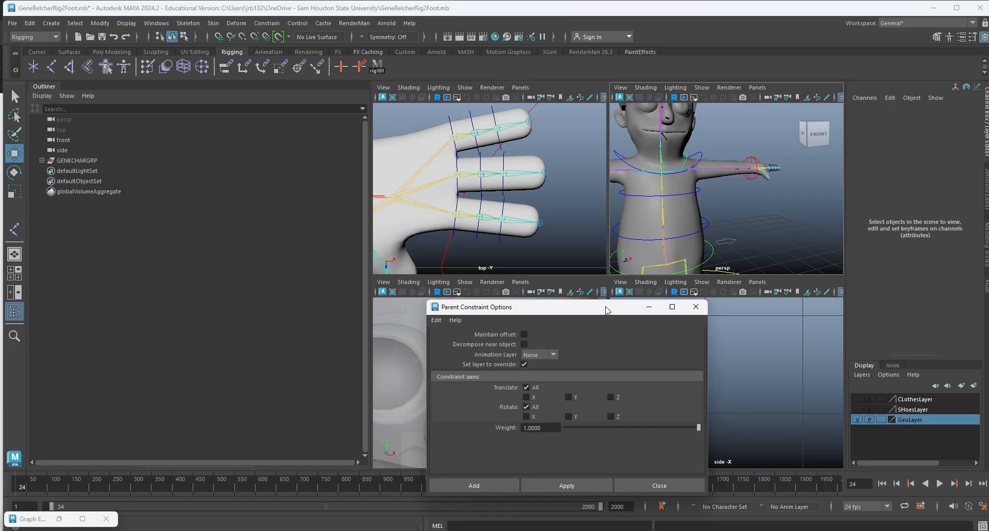
pyautogui.moveTo(619, 312); pyautogui.dragTo(334, 134)
pyautogui.keyDown('alt'); pyautogui.moveTo(754, 413); pyautogui.dragTo(697, 382); pyautogui.keyUp('alt')
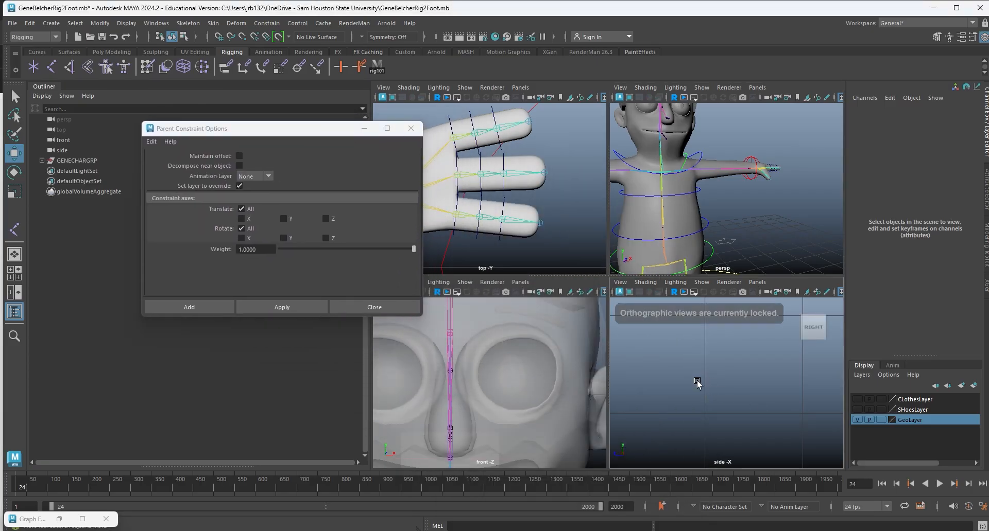
pyautogui.press('space')
pyautogui.keyDown('alt'); pyautogui.moveTo(742, 407); pyautogui.dragTo(499, 312, button='middle'); pyautogui.keyUp('alt')
pyautogui.scroll(-5, 500, 312)
pyautogui.keyDown('alt'); pyautogui.moveTo(711, 328); pyautogui.dragTo(543, 418, button='middle'); pyautogui.keyUp('alt')
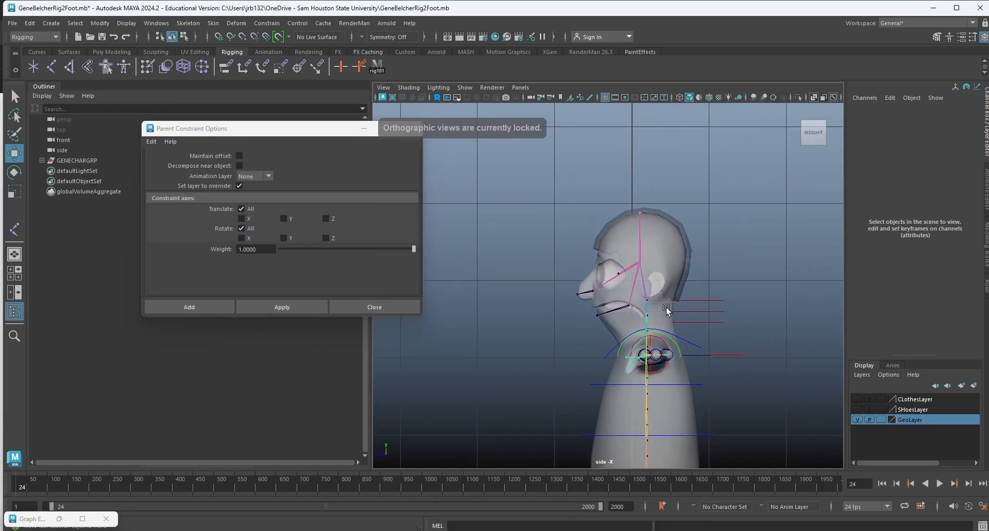
pyautogui.scroll(8, 665, 310)
pyautogui.keyDown('alt'); pyautogui.moveTo(489, 282); pyautogui.dragTo(576, 272, button='middle'); pyautogui.keyUp('alt')
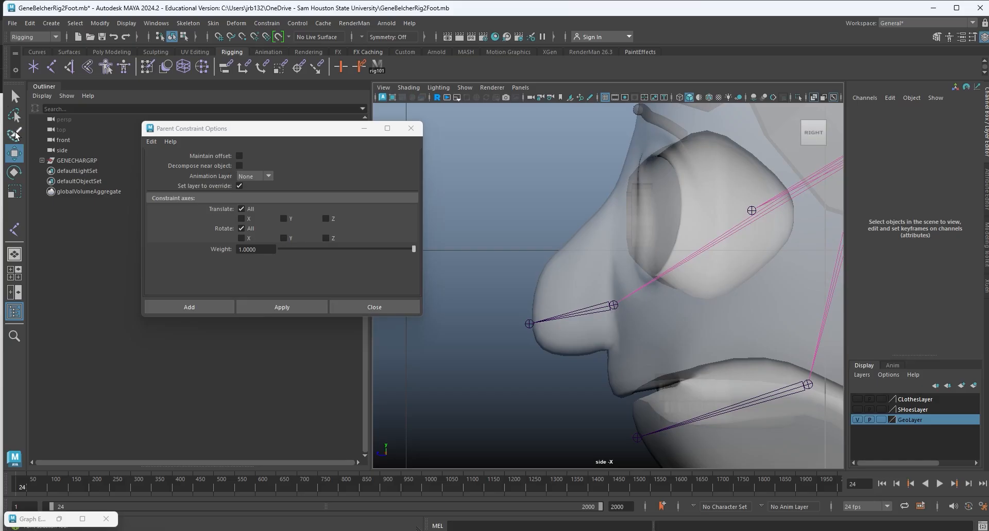
pyautogui.click(52, 67)
pyautogui.click(465, 254)
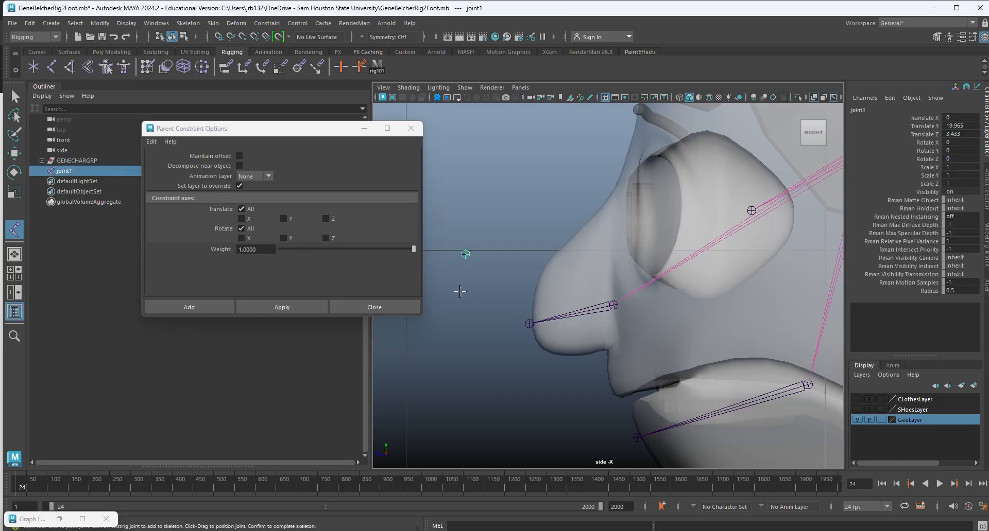
pyautogui.press('w')
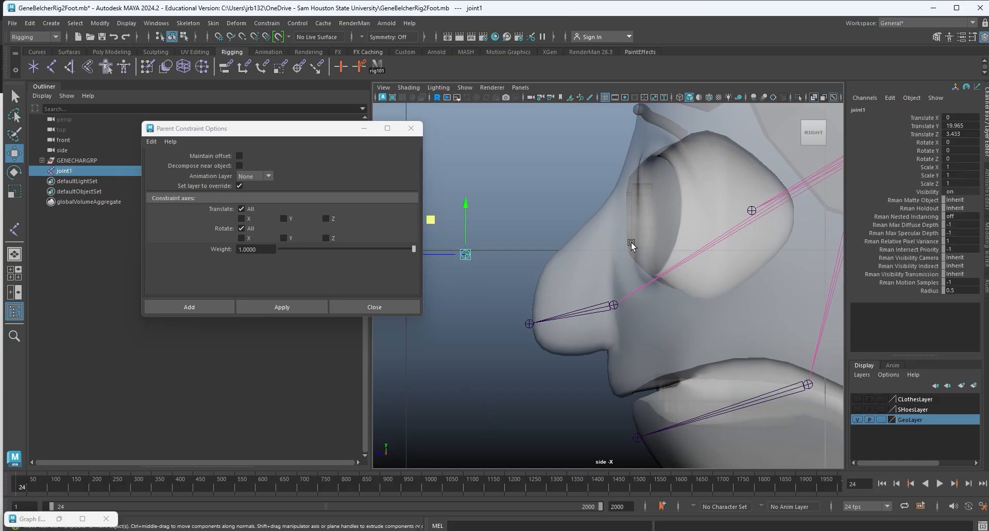
# Parent-constrain the new joint to the left eye geometry EYELEFTGEO with Maintain Offset off, centring it in the eyeball.
pyautogui.click(661, 215)
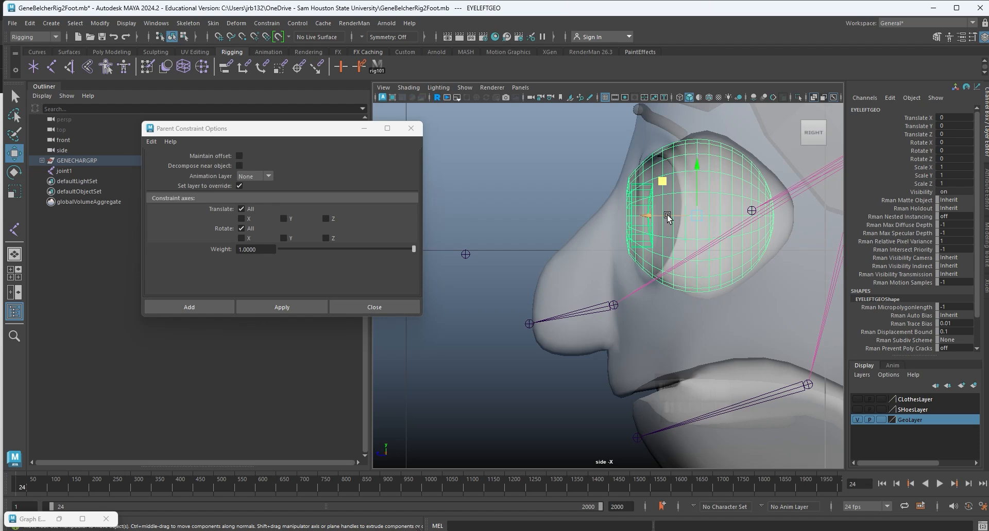
pyautogui.click(464, 254)
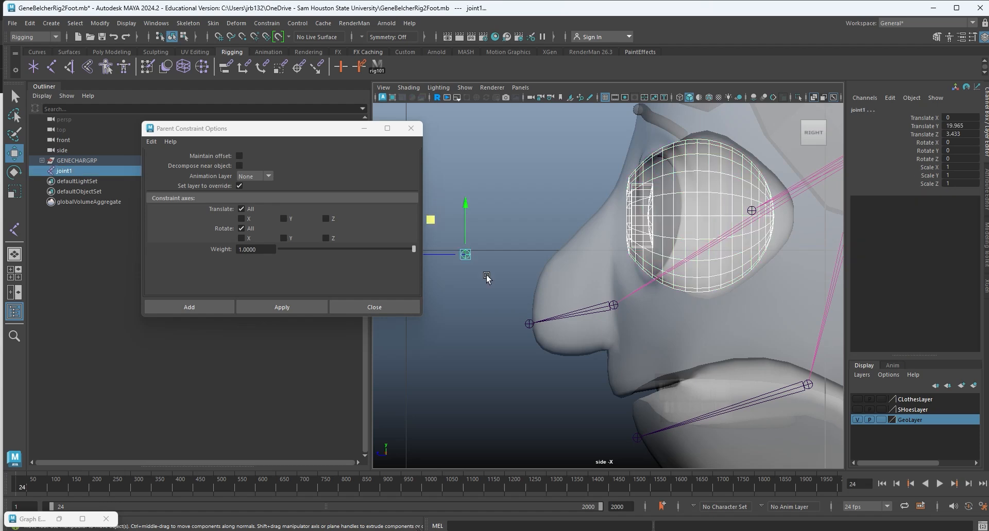
pyautogui.click(275, 308)
pyautogui.keyDown('alt'); pyautogui.moveTo(687, 242); pyautogui.dragTo(587, 247, button='middle'); pyautogui.keyUp('alt')
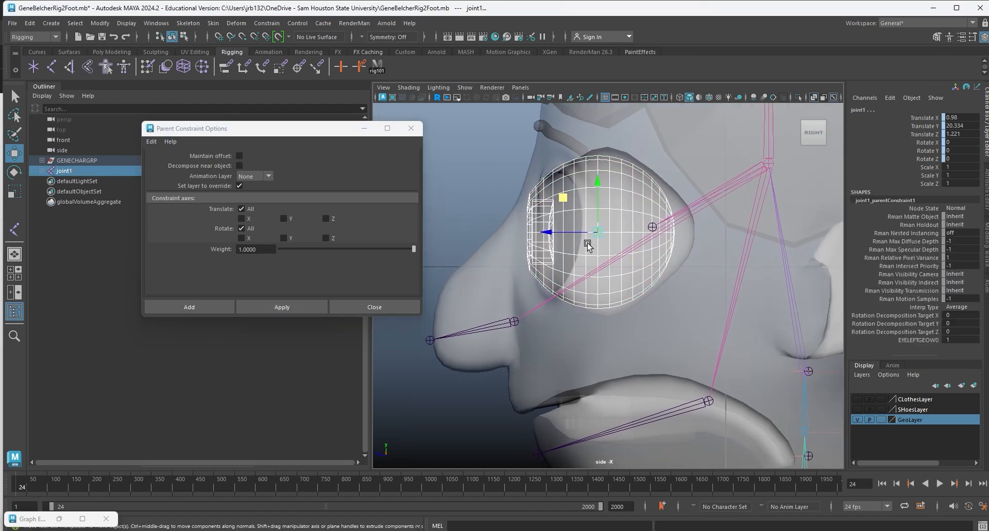
pyautogui.keyDown('alt'); pyautogui.moveTo(592, 242); pyautogui.dragTo(702, 275, button='right'); pyautogui.keyUp('alt')
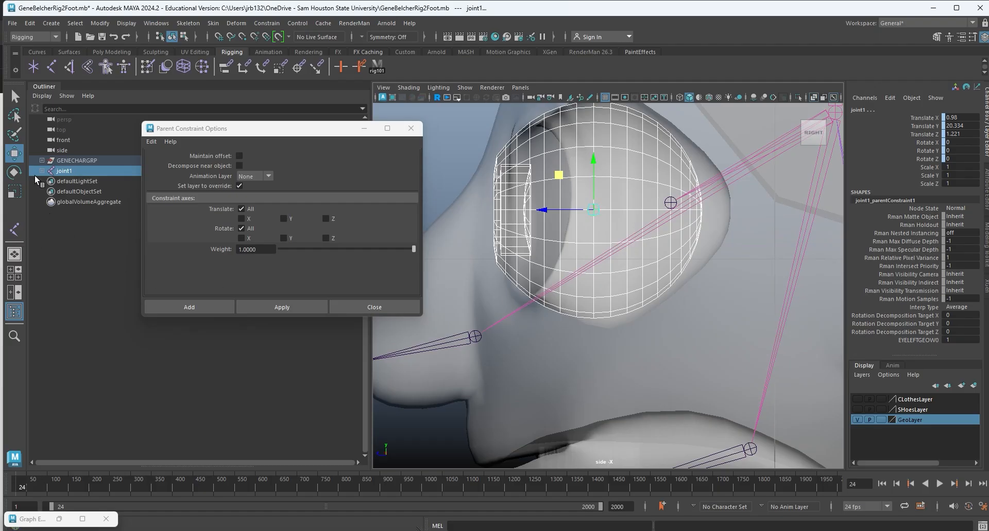
# Delete the parent constraint nested under the left eye's centre joint, keeping the joint.
pyautogui.click(42, 171)
pyautogui.click(84, 182)
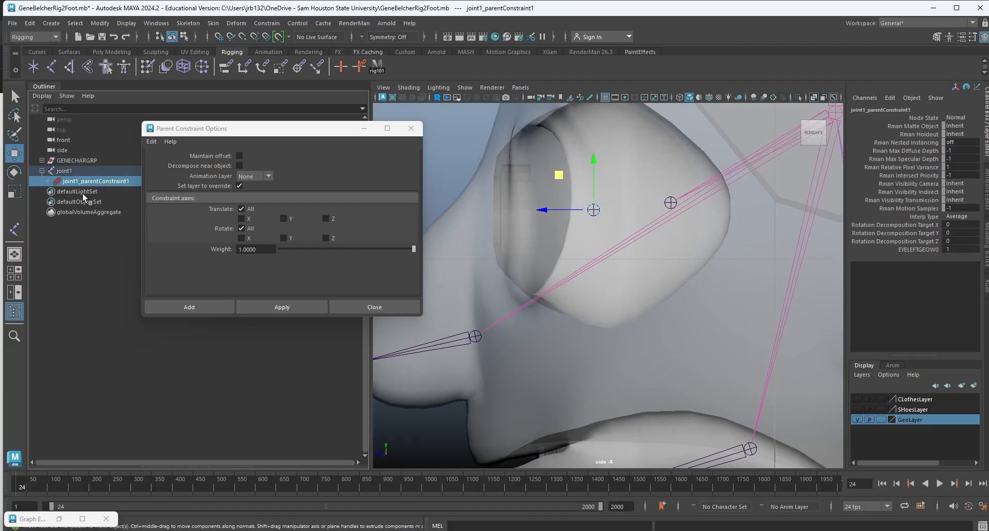
pyautogui.press('Delete')
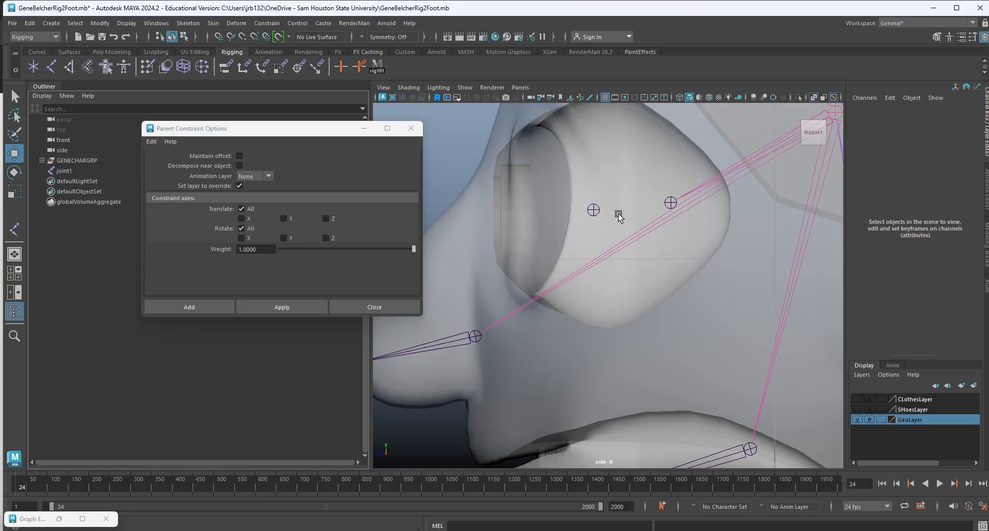
# Try rotating the eye-centre joint and the left eyeball geometry to test the pivot, and undo the eyeball rotation.
pyautogui.click(593, 210)
pyautogui.press('e')
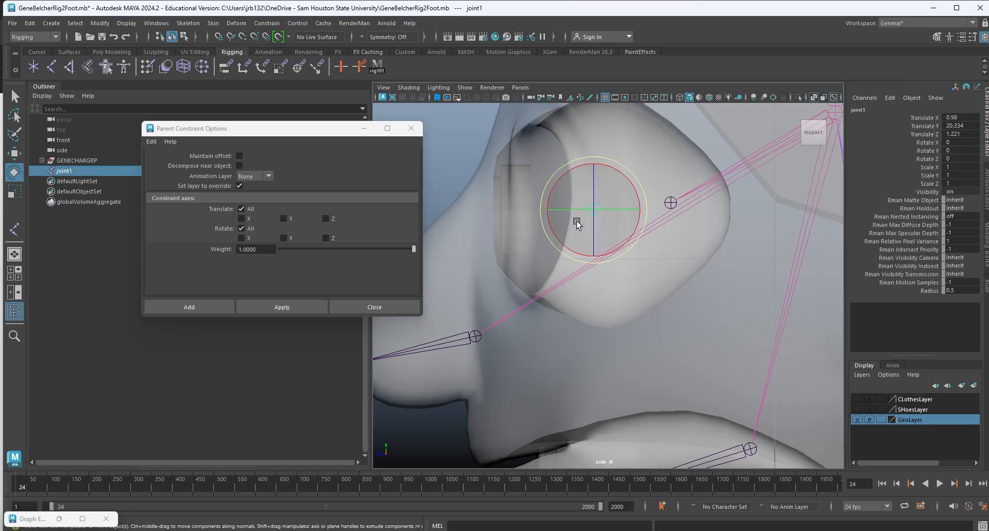
pyautogui.moveTo(578, 223); pyautogui.dragTo(595, 234)
pyautogui.click(663, 153)
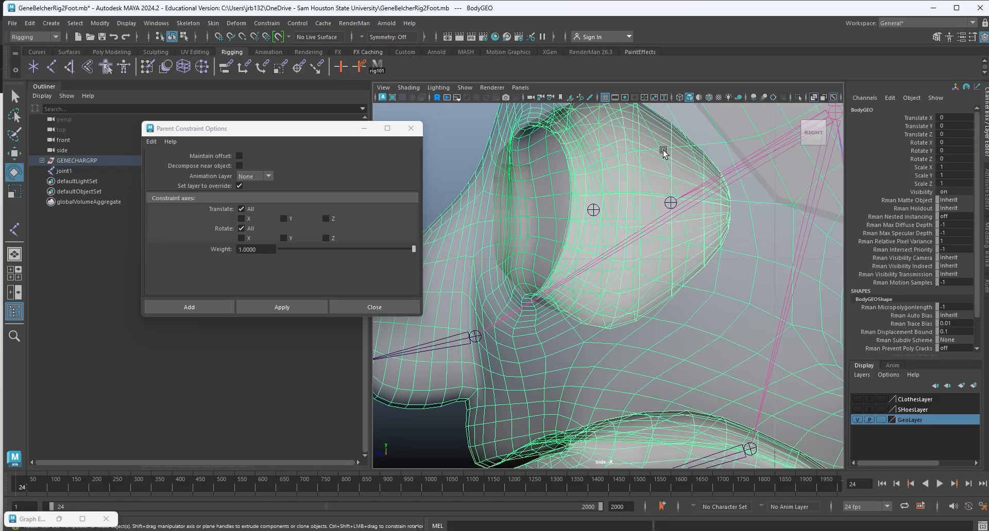
pyautogui.click(549, 172)
pyautogui.moveTo(566, 195)
pyautogui.mouseDown()
pyautogui.moveTo(570, 176)
pyautogui.moveTo(570, 190)
pyautogui.mouseUp()
pyautogui.hotkey('ctrl', 'z')
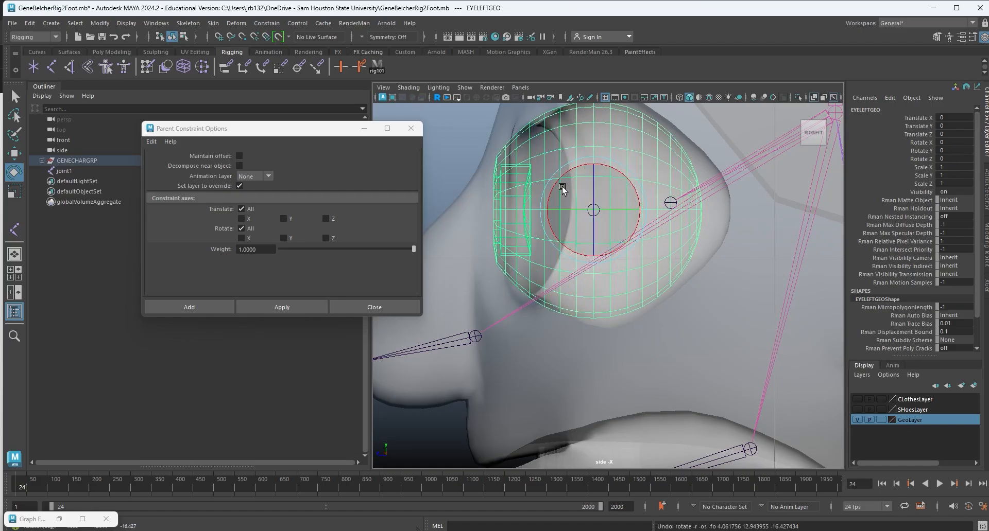
# Duplicate the eye-centre joint with the copy moved in front of the eyeball to Z 2.174, and parent it under the original.
pyautogui.click(411, 129)
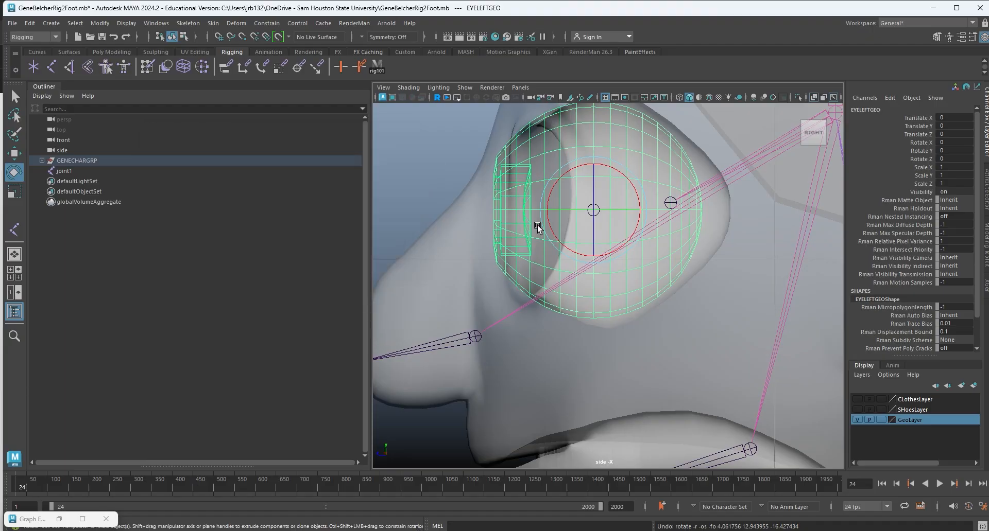
pyautogui.click(60, 170)
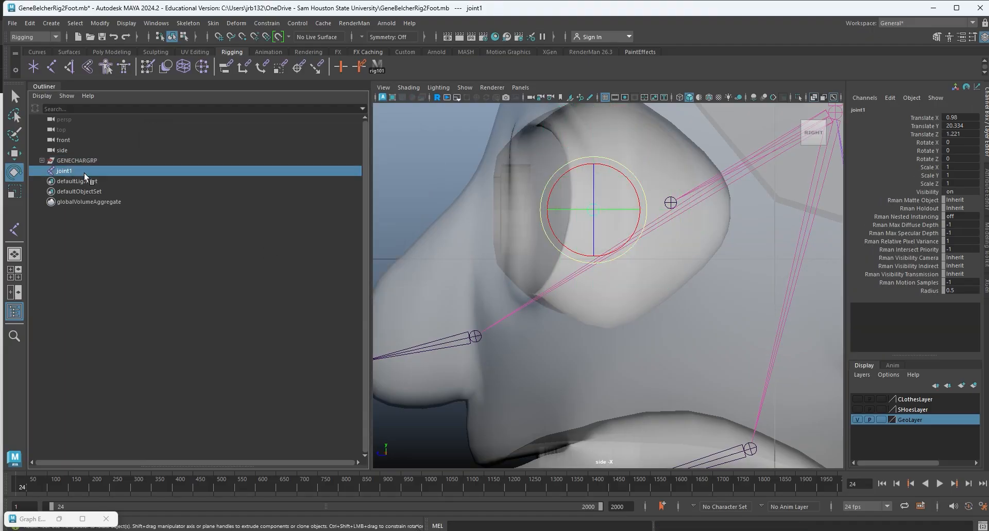
pyautogui.hotkey('ctrl', 'd')
pyautogui.press('w')
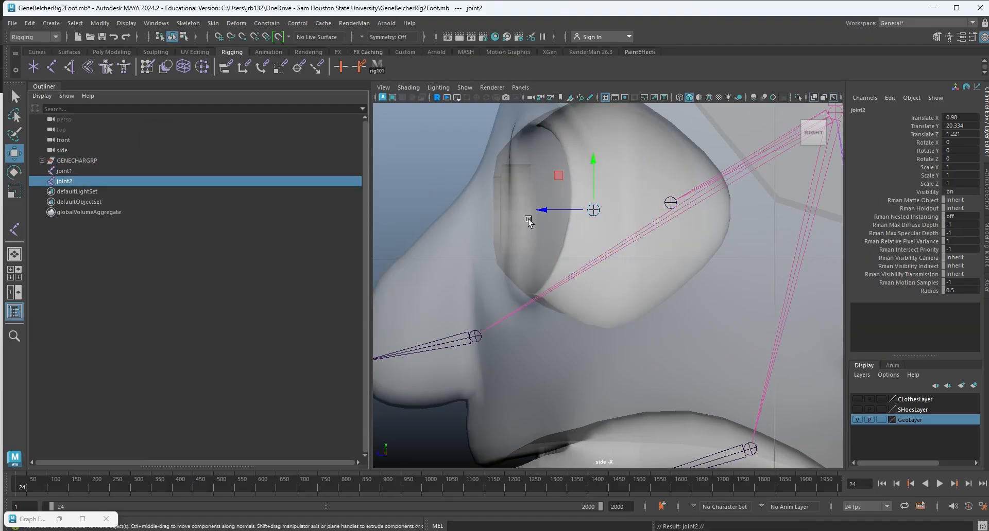
pyautogui.moveTo(544, 211); pyautogui.dragTo(403, 210)
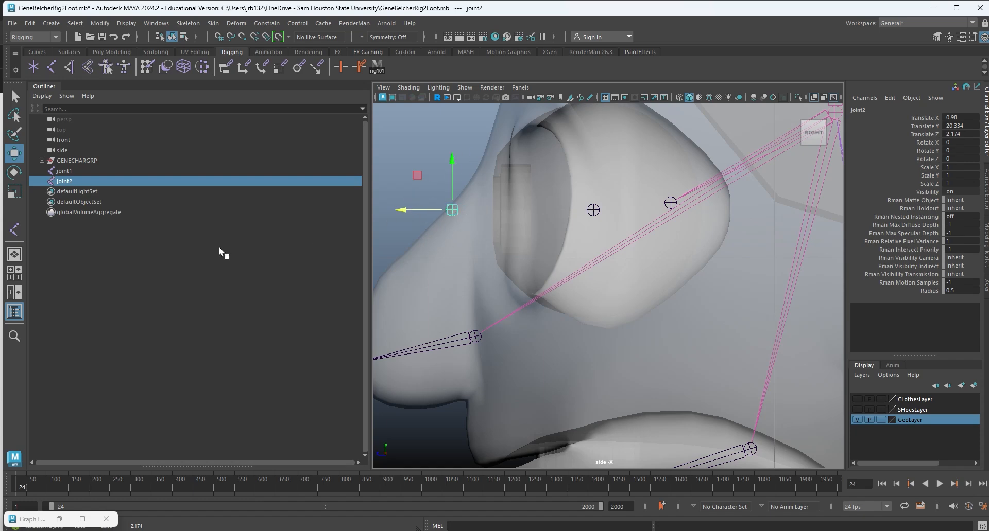
pyautogui.keyDown('ctrl'); pyautogui.click(64, 172); pyautogui.keyUp('ctrl')
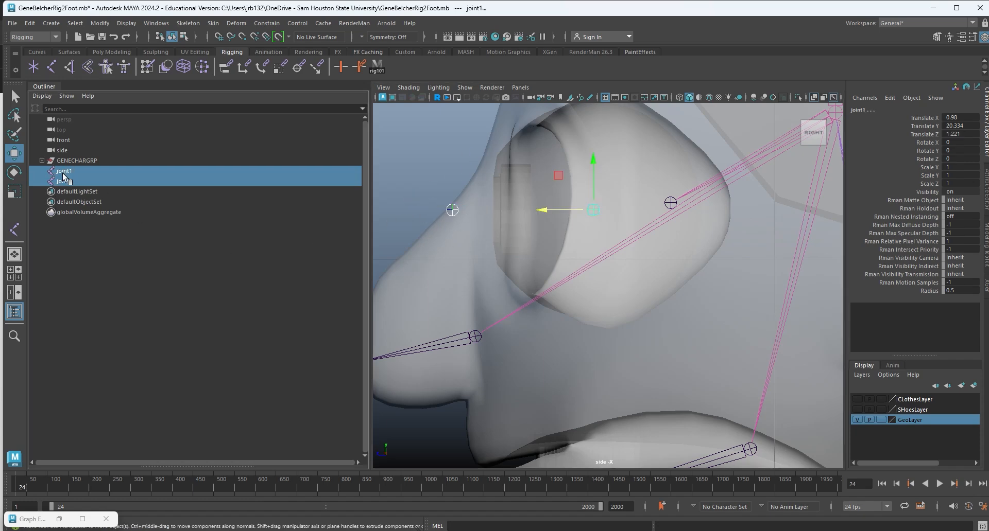
pyautogui.press('p')
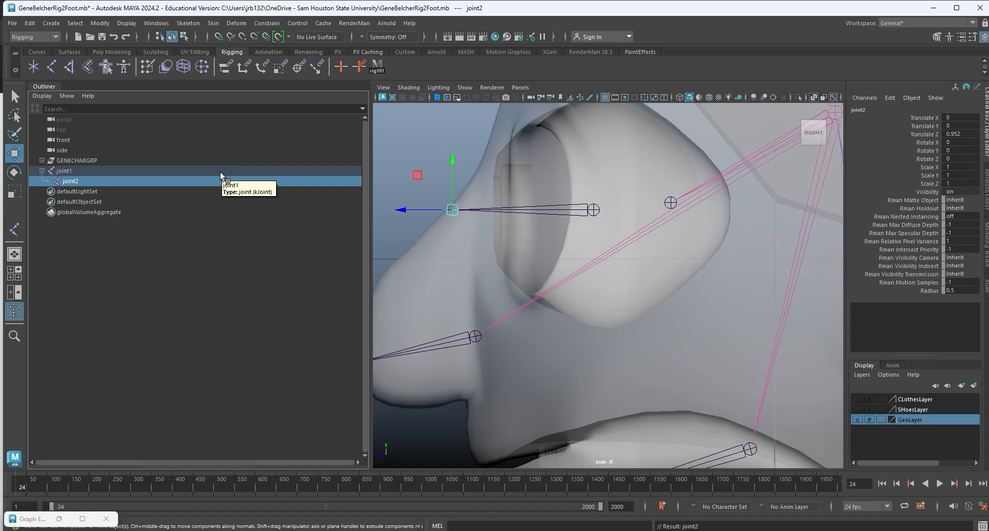
# Try rotating the left eye's centre joint in the perspective view, and undo the rotation.
pyautogui.press('space')
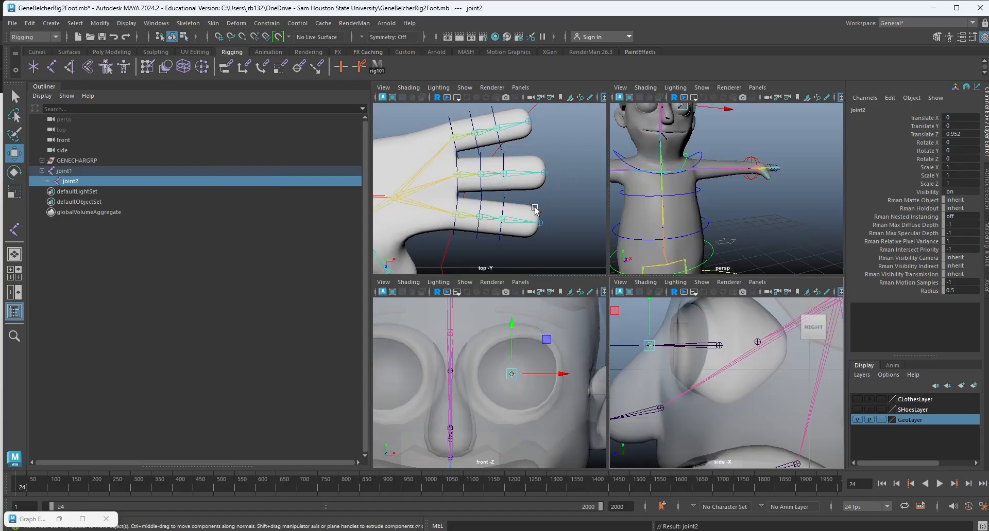
pyautogui.press('space')
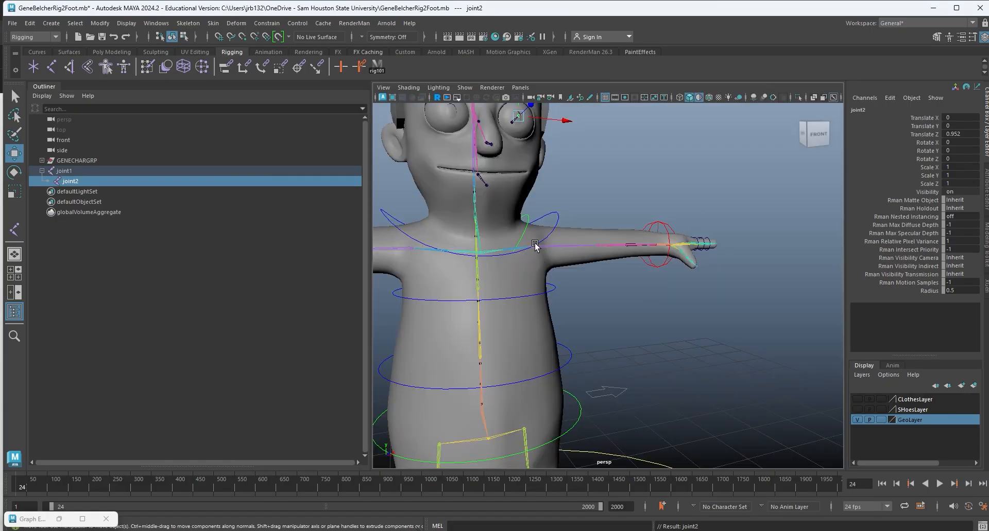
pyautogui.keyDown('alt'); pyautogui.moveTo(526, 226); pyautogui.dragTo(611, 366, button='middle'); pyautogui.keyUp('alt')
pyautogui.scroll(1, 608, 261)
pyautogui.scroll(1, 609, 261)
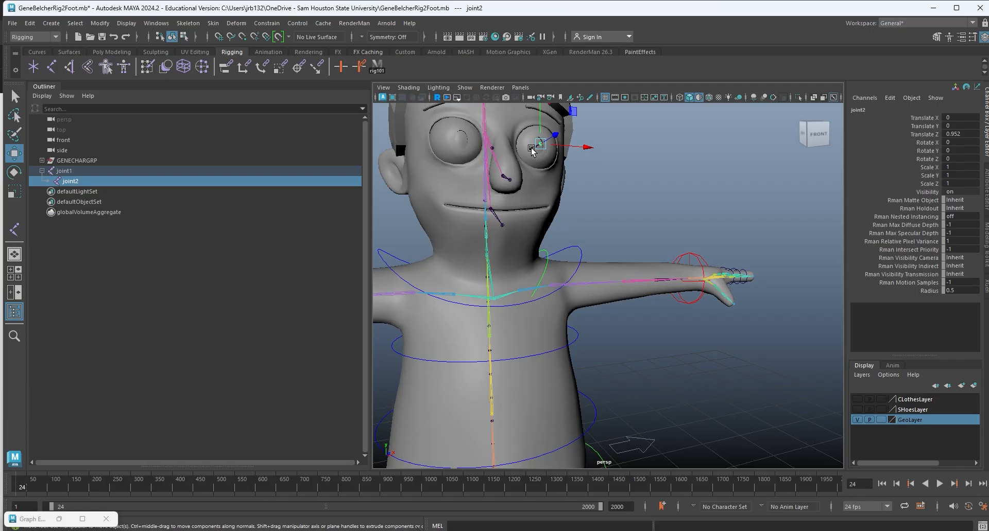
pyautogui.press('f')
pyautogui.keyDown('alt'); pyautogui.moveTo(498, 322); pyautogui.dragTo(555, 304); pyautogui.keyUp('alt')
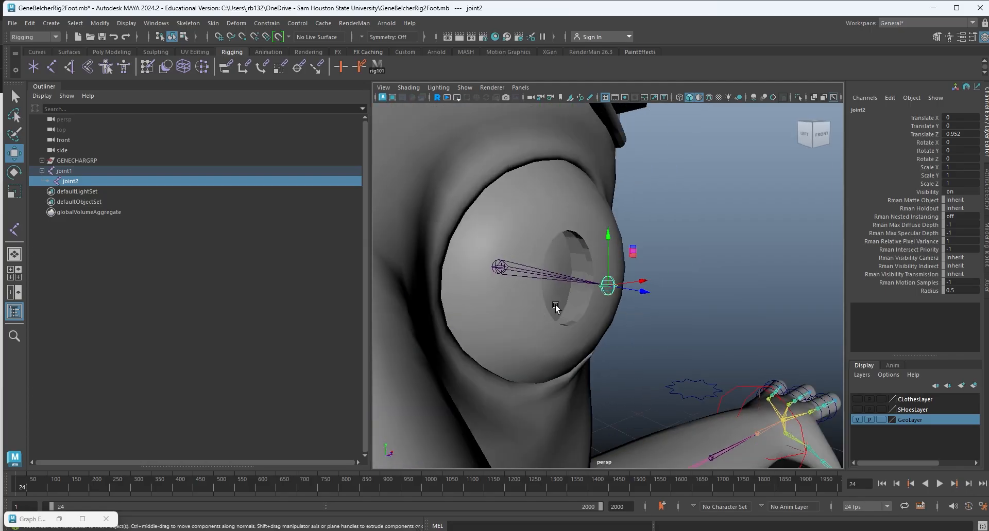
pyautogui.click(568, 277)
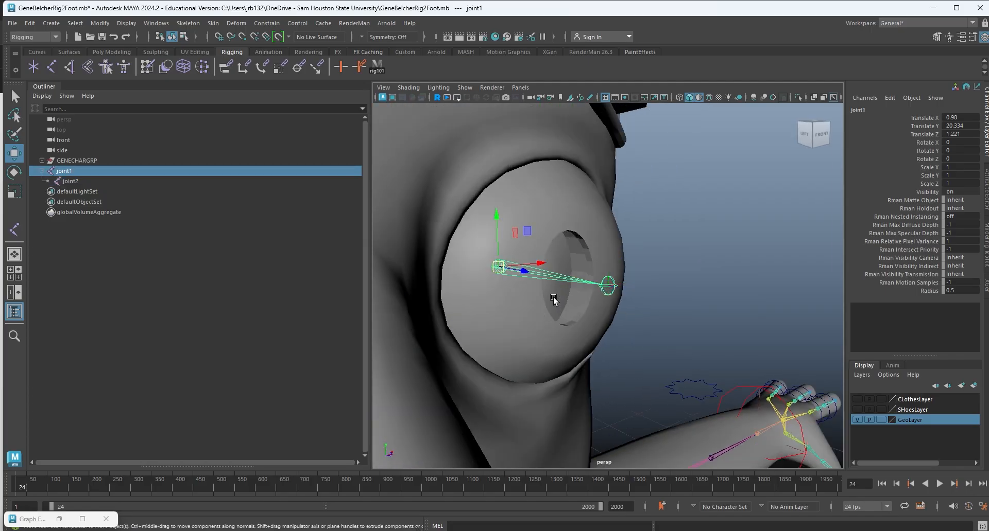
pyautogui.press('e')
pyautogui.moveTo(536, 283)
pyautogui.mouseDown()
pyautogui.moveTo(494, 270)
pyautogui.moveTo(521, 238)
pyautogui.moveTo(532, 248)
pyautogui.moveTo(503, 258)
pyautogui.moveTo(487, 240)
pyautogui.moveTo(483, 278)
pyautogui.moveTo(530, 250)
pyautogui.moveTo(533, 271)
pyautogui.mouseUp()
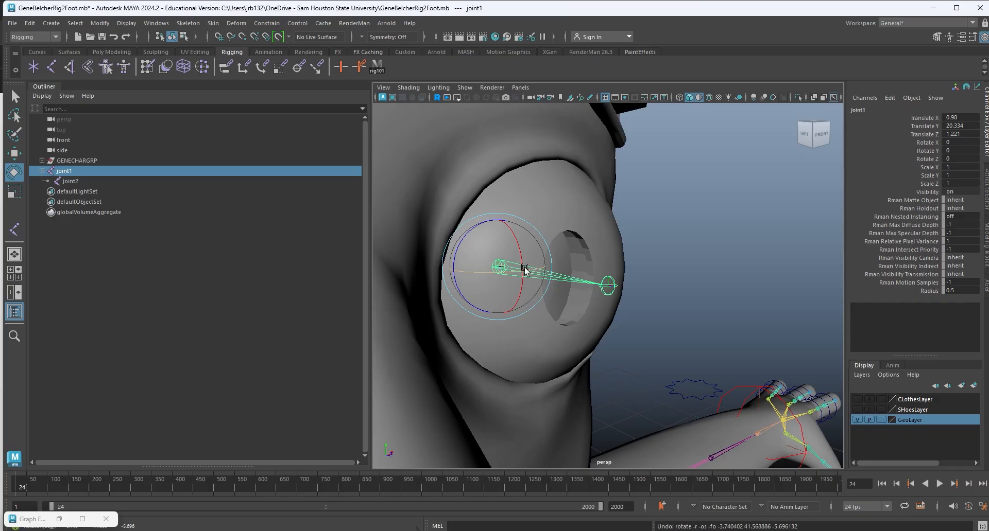
# Rename the left eye's centre joint to LEftEYEPivotJNT.
pyautogui.doubleClick(66, 172)
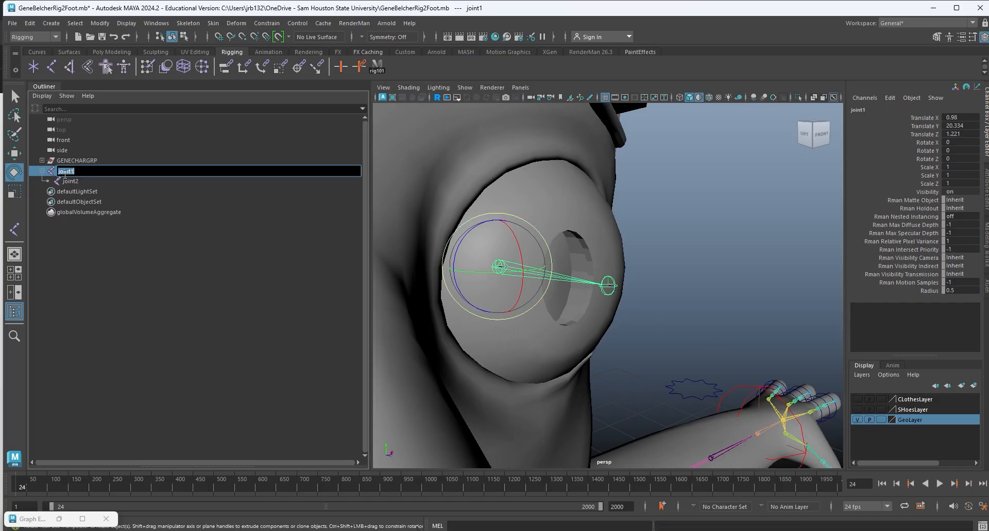
pyautogui.write('LEftEYE')
pyautogui.write('PivotJNT')
pyautogui.press('Return')
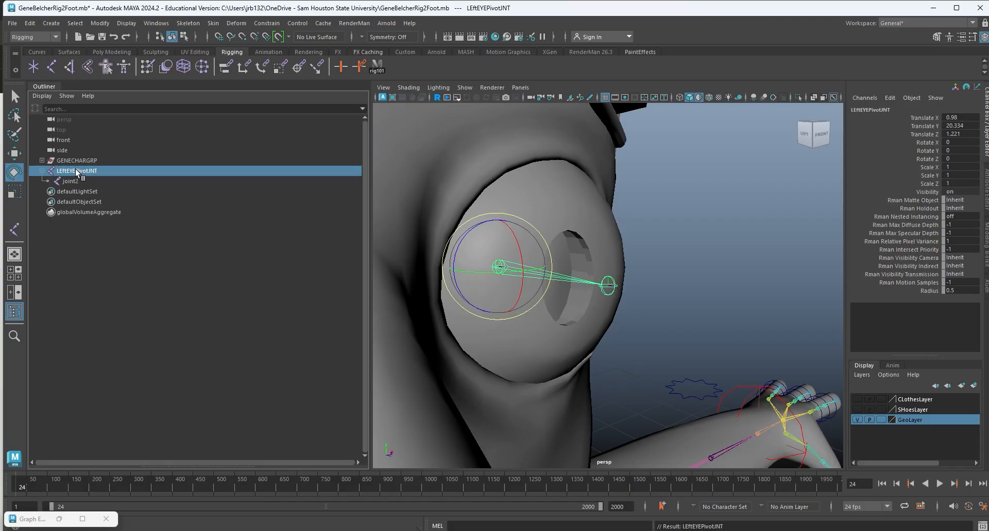
# Rename the child joint in front of the left eye to LEFTEYETIPJNT.
pyautogui.click(70, 182)
pyautogui.doubleClick(70, 182)
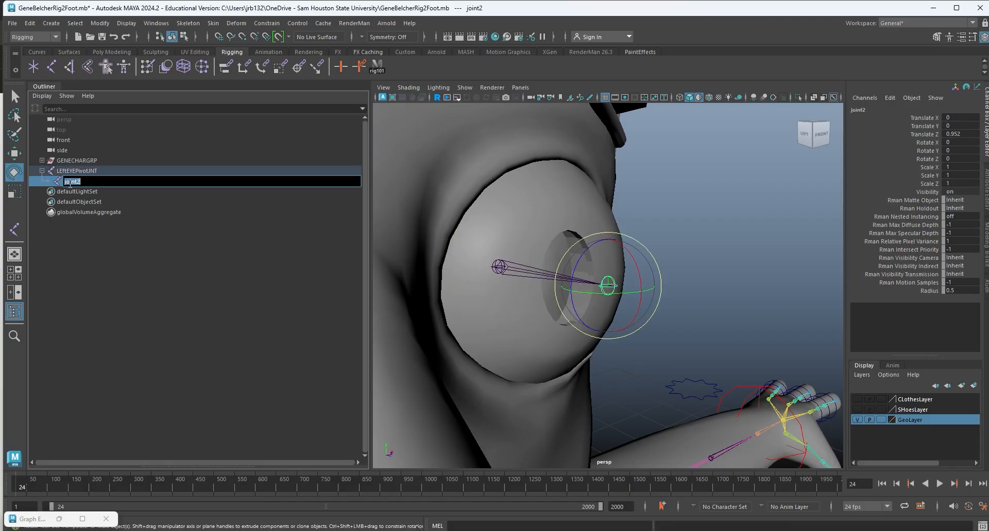
pyautogui.write('LEft')
pyautogui.write('JNT')
pyautogui.press('Return')
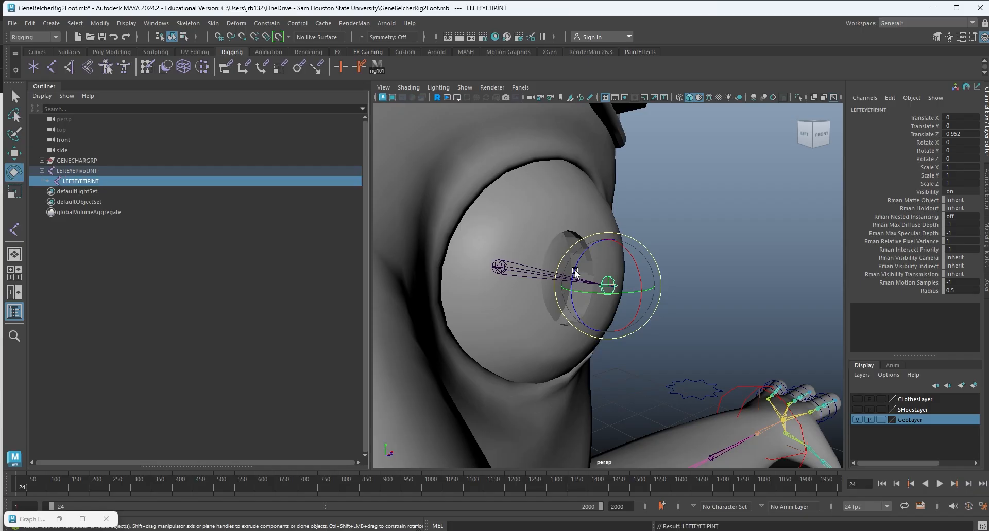
# Parent the left eye pivot joint to the middle eye joint MidEYEJNT.
pyautogui.keyDown('alt'); pyautogui.moveTo(600, 296); pyautogui.dragTo(670, 246); pyautogui.keyUp('alt')
pyautogui.click(689, 248)
pyautogui.click(670, 248)
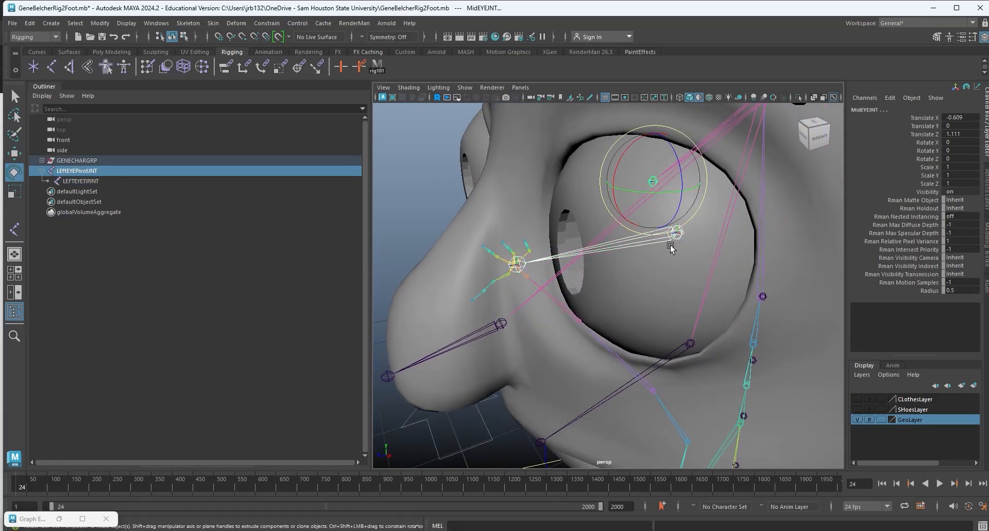
pyautogui.press('p')
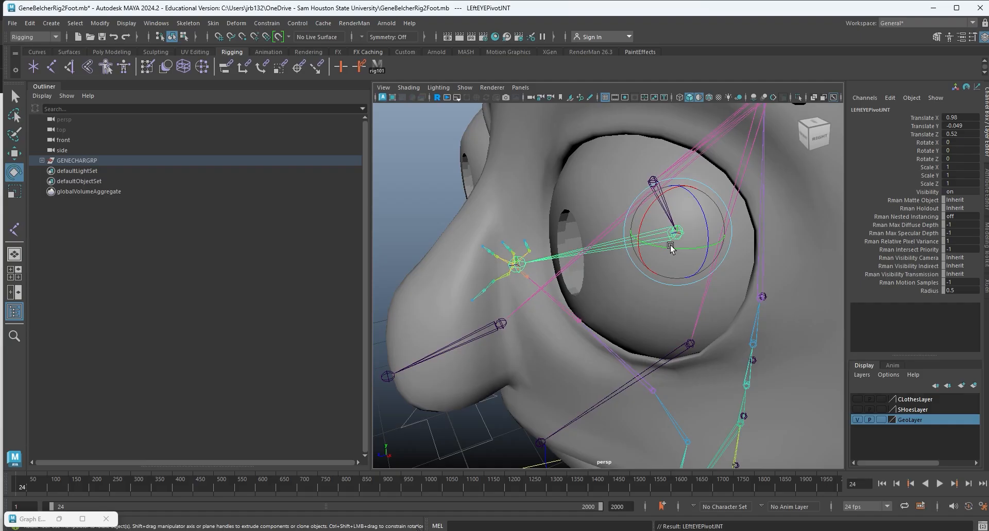
# Mirror the left eye joint chain across YZ with the Orientation function, replacing LEFT with RIGHT in the names.
pyautogui.keyDown('alt'); pyautogui.moveTo(671, 248); pyautogui.dragTo(532, 282); pyautogui.keyUp('alt')
pyautogui.click(31, 23)
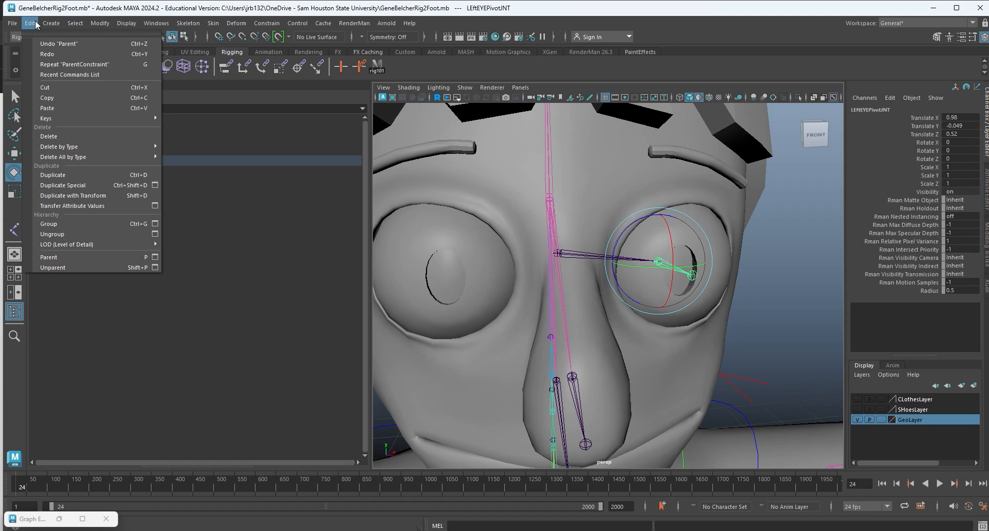
pyautogui.moveTo(114, 26)
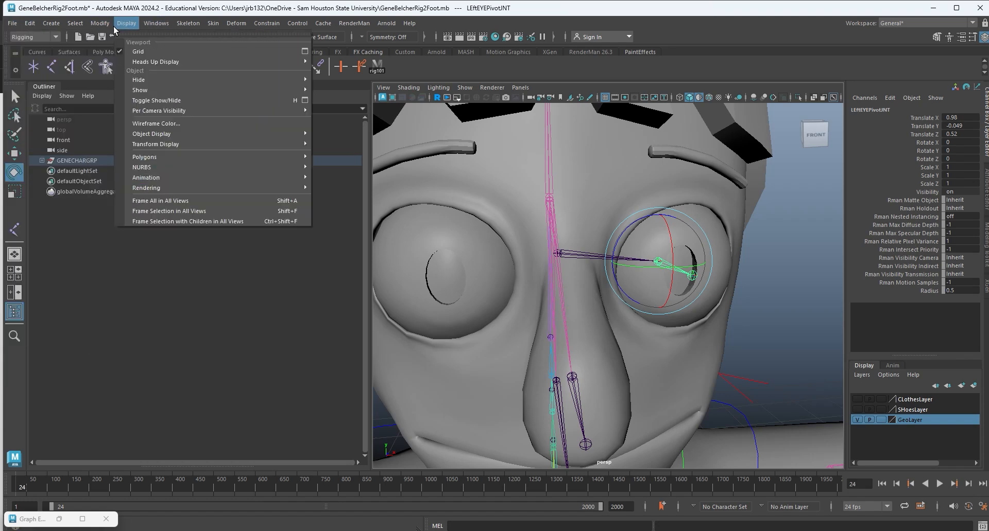
pyautogui.moveTo(182, 26)
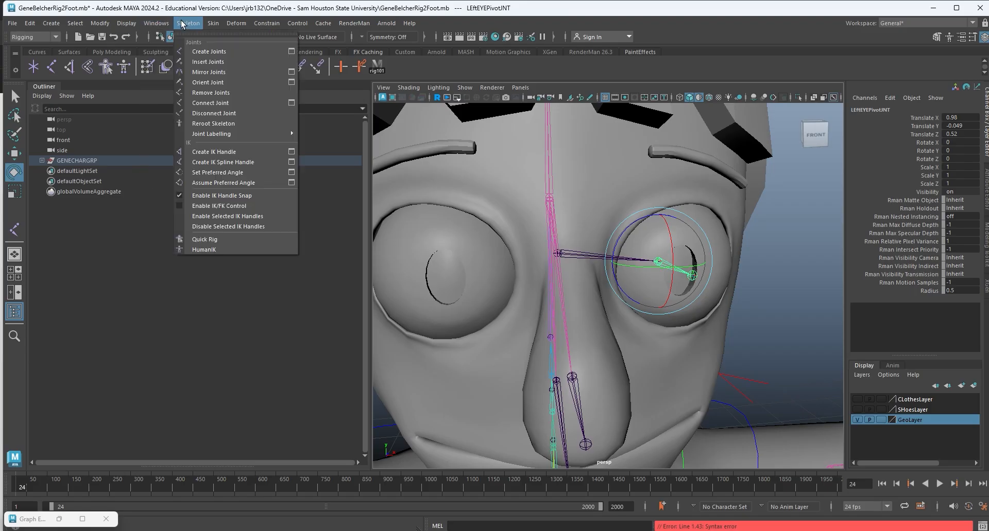
pyautogui.click(291, 72)
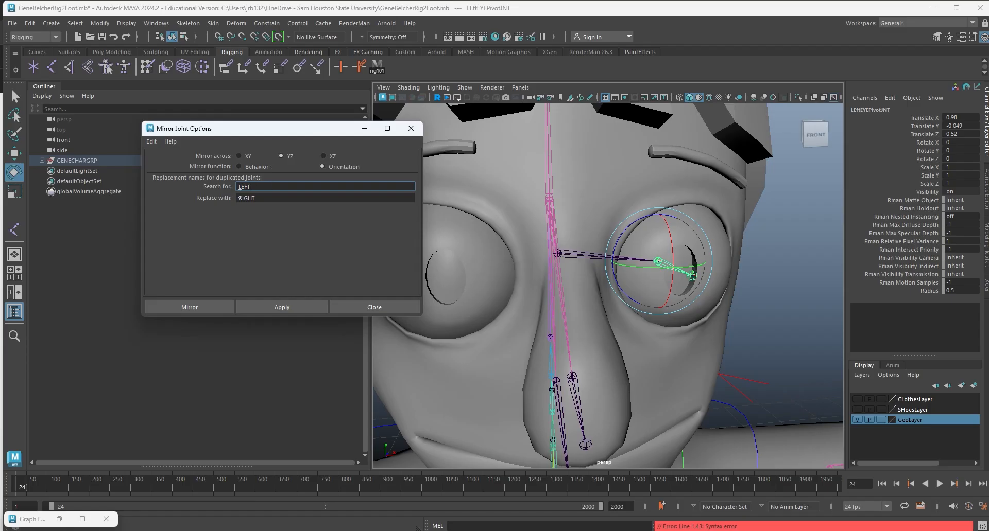
pyautogui.click(285, 309)
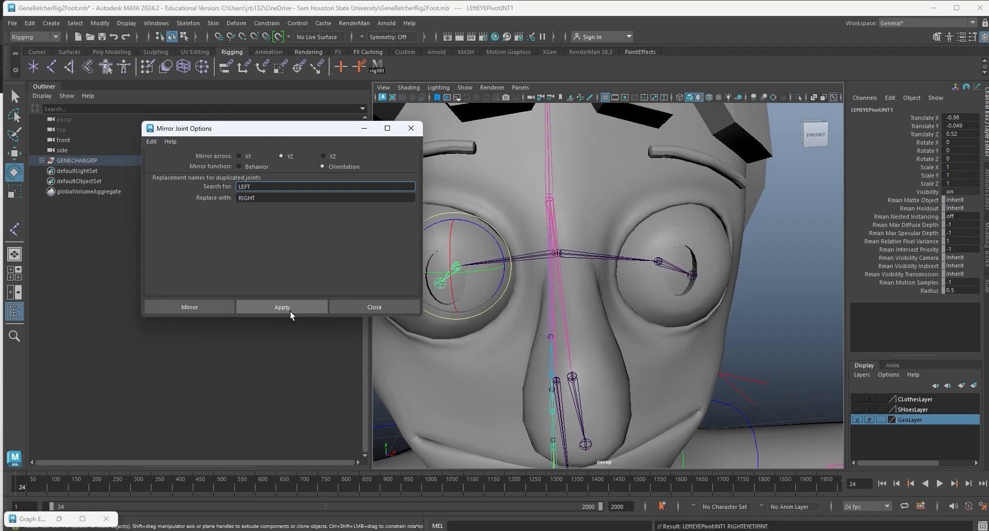
pyautogui.keyDown('alt'); pyautogui.moveTo(620, 315); pyautogui.dragTo(700, 282); pyautogui.keyUp('alt')
pyautogui.click(765, 220)
pyautogui.keyDown('alt'); pyautogui.moveTo(691, 287); pyautogui.dragTo(774, 237, button='middle'); pyautogui.keyUp('alt')
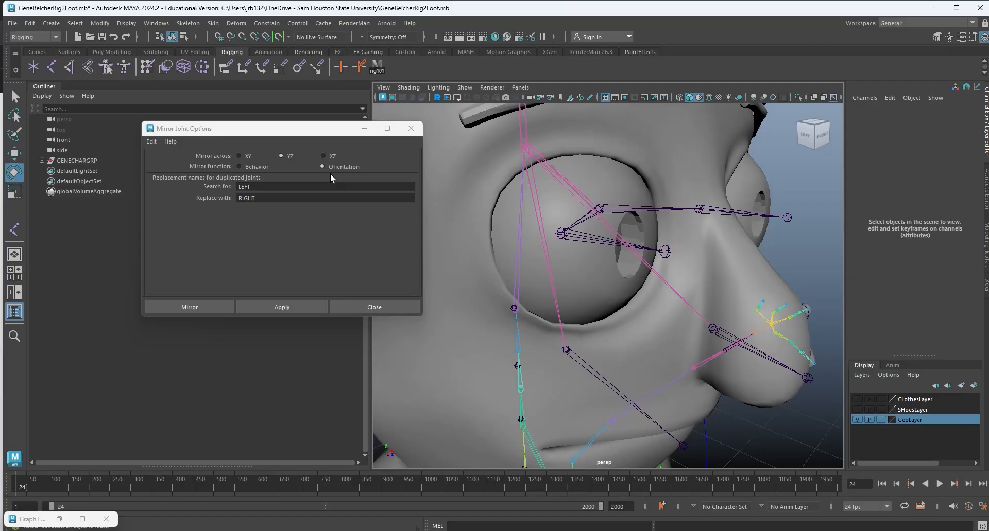
pyautogui.click(411, 128)
# Create a single joint at the front centre of the upper lip in the side view, at about Y 18.73, Z 2.08.
pyautogui.keyDown('alt'); pyautogui.moveTo(655, 283); pyautogui.dragTo(563, 261); pyautogui.keyUp('alt')
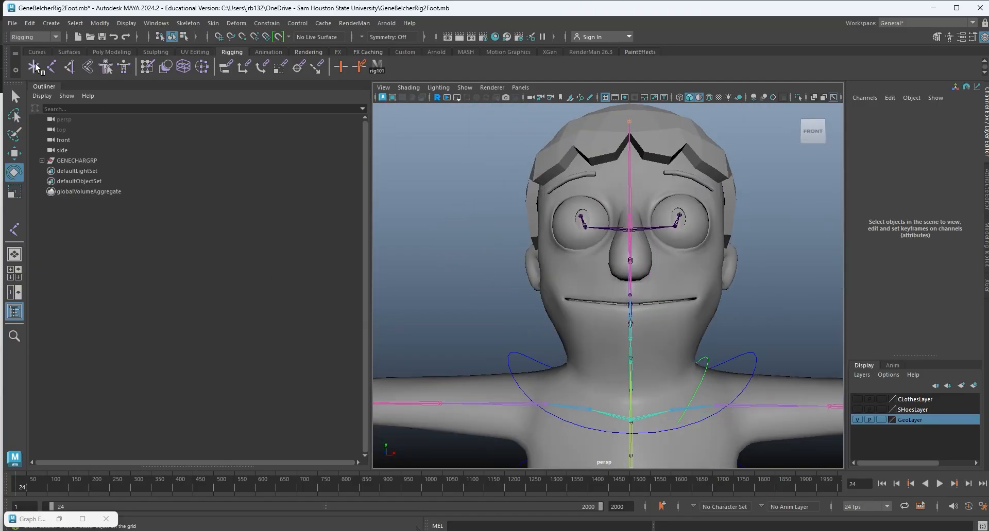
pyautogui.click(52, 68)
pyautogui.keyDown('alt'); pyautogui.moveTo(600, 285); pyautogui.dragTo(505, 243, button='middle'); pyautogui.keyUp('alt')
pyautogui.scroll(4, 506, 243)
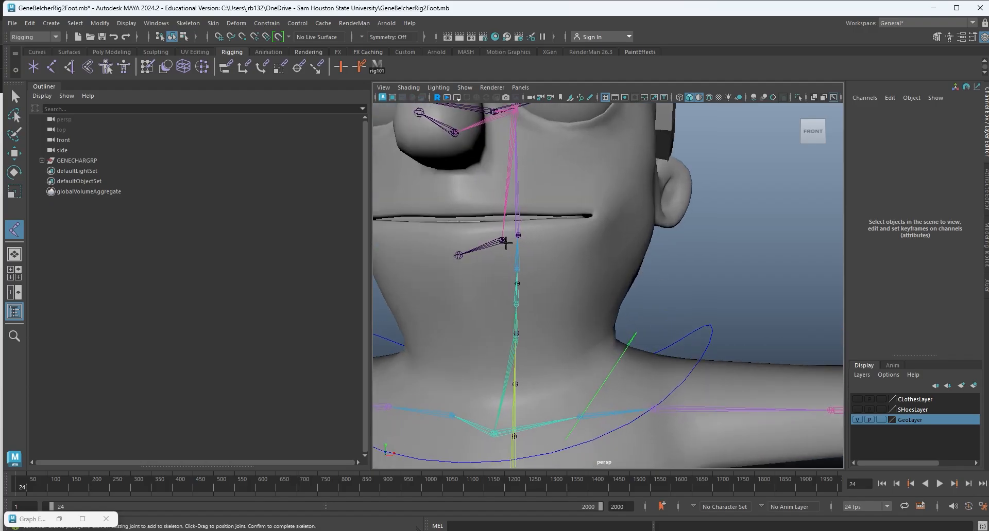
pyautogui.scroll(-5, 506, 243)
pyautogui.press('space')
pyautogui.press('space')
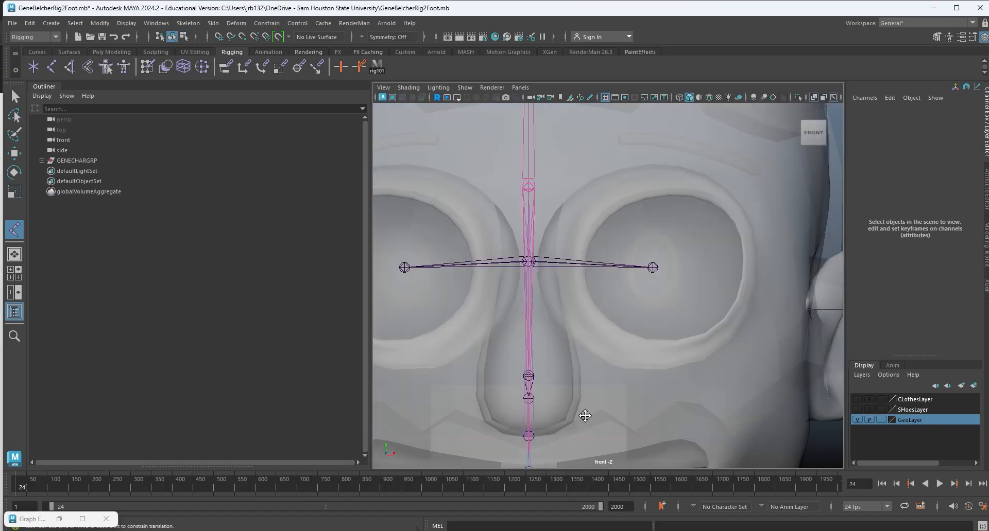
pyautogui.keyDown('alt'); pyautogui.moveTo(585, 416); pyautogui.dragTo(610, 231, button='middle'); pyautogui.keyUp('alt')
pyautogui.keyDown('alt'); pyautogui.moveTo(592, 254); pyautogui.dragTo(786, 335, button='right'); pyautogui.keyUp('alt')
pyautogui.keyDown('alt'); pyautogui.moveTo(541, 310); pyautogui.dragTo(626, 290, button='middle'); pyautogui.keyUp('alt')
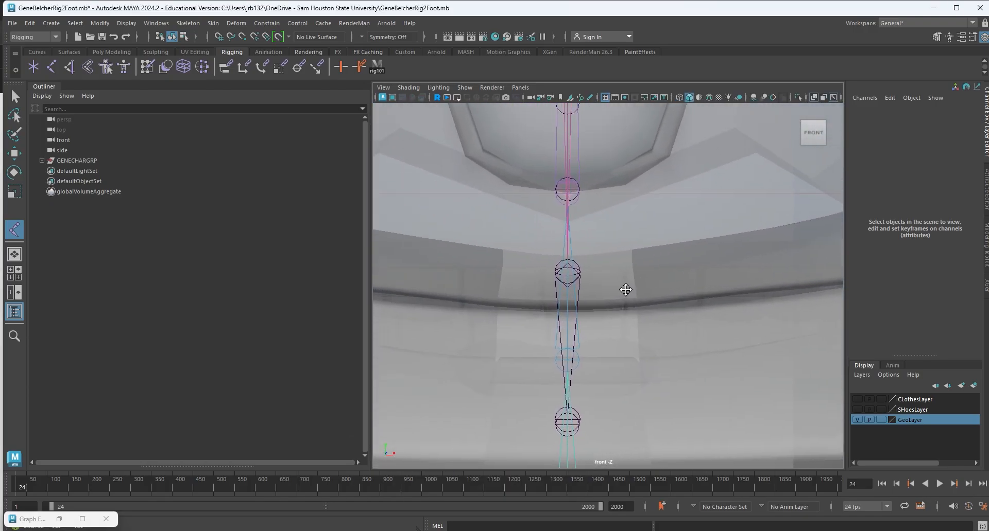
pyautogui.press('space')
pyautogui.press('space')
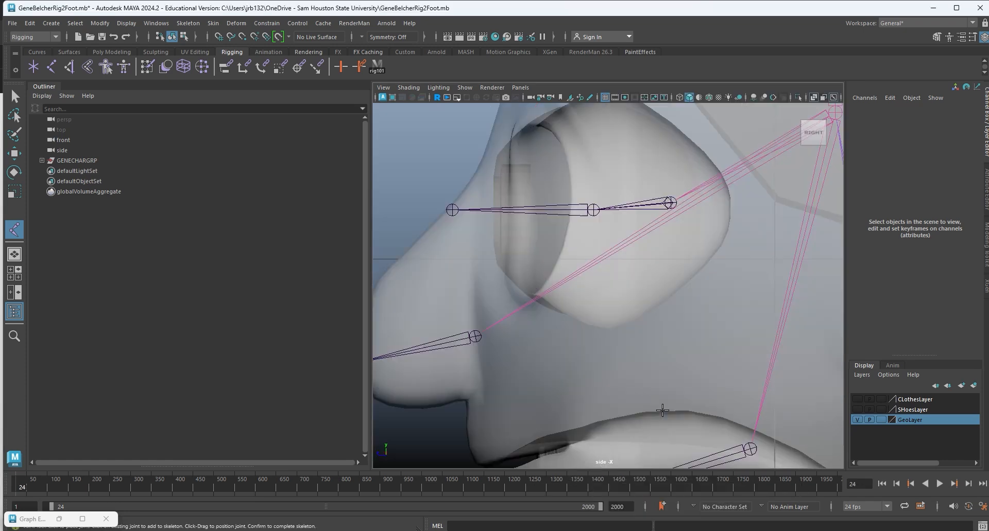
pyautogui.click(188, 23)
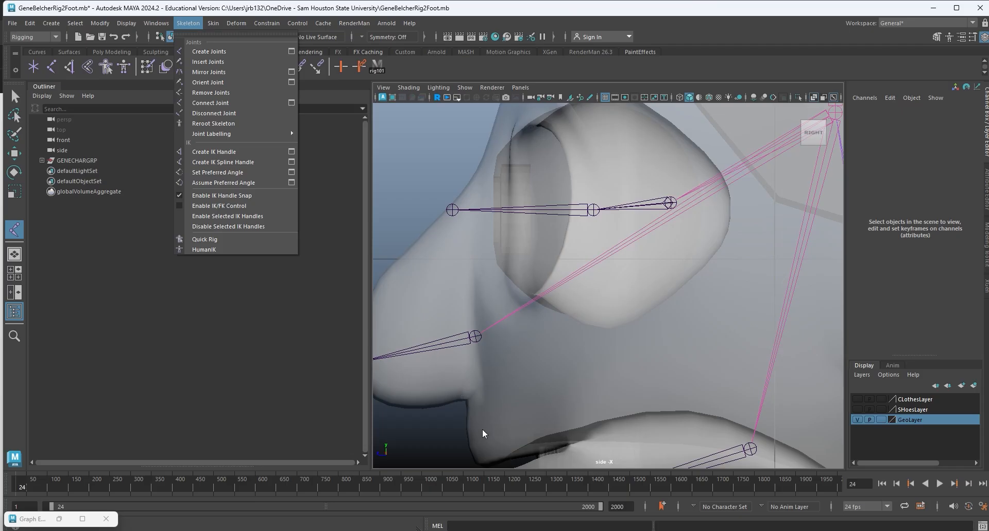
pyautogui.keyDown('alt'); pyautogui.moveTo(482, 431); pyautogui.dragTo(503, 309, button='middle'); pyautogui.keyUp('alt')
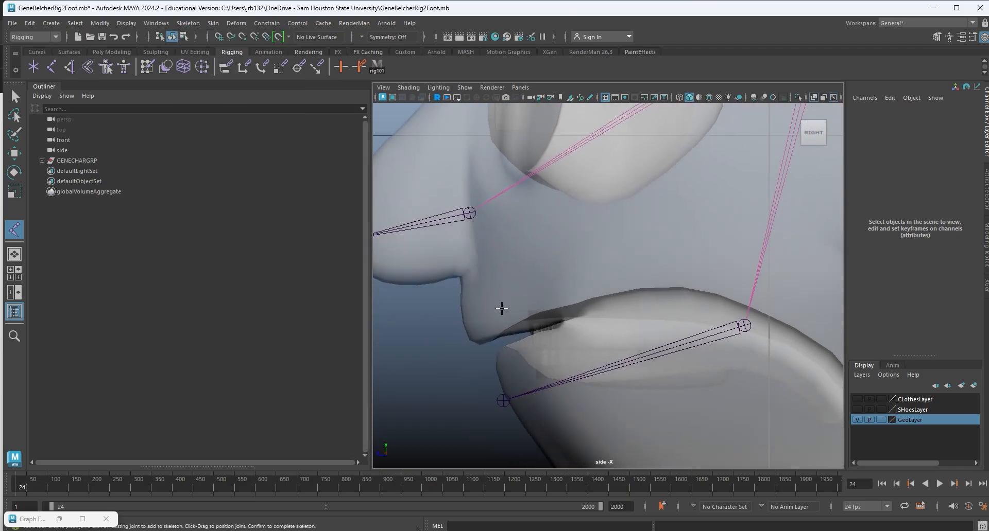
pyautogui.click(459, 322)
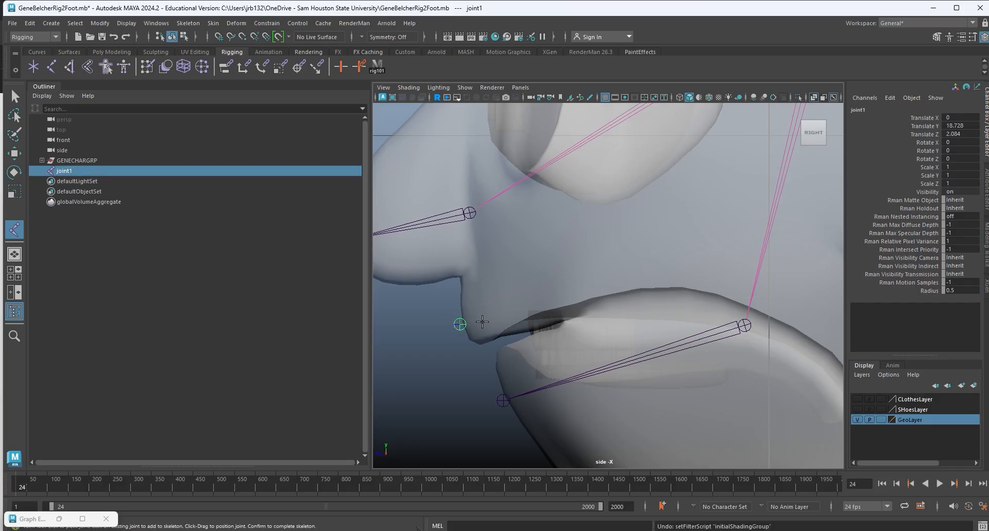
pyautogui.press('e')
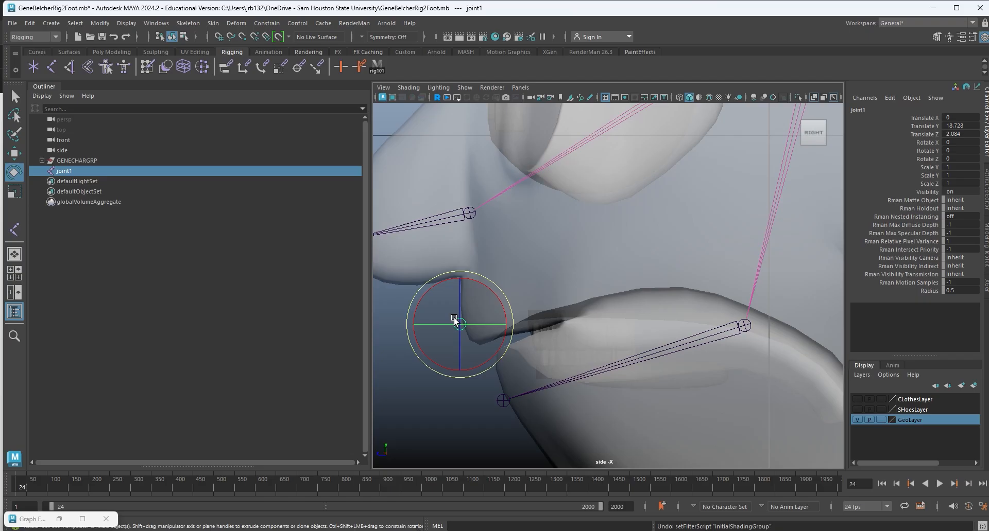
# Duplicate the upper lip joint and move the copy to the front centre of the lower lip, at about Y 18.47, Z 1.86.
pyautogui.hotkey('ctrl', 'd')
pyautogui.press('w')
pyautogui.moveTo(420, 283); pyautogui.dragTo(458, 327, button='middle')
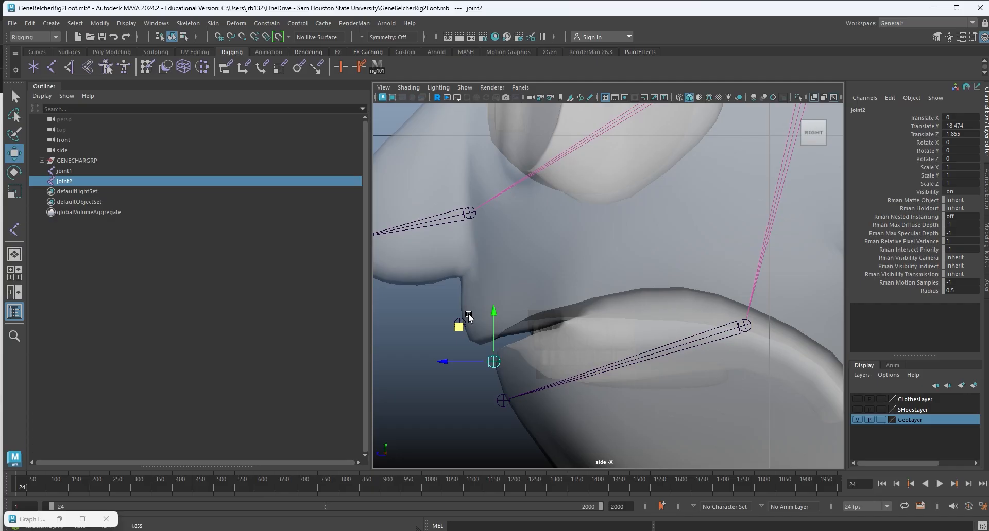
# Duplicate the middle lower lip joint and move the copy along the left lower lip to about X 0.67, Y 18.48, Z 1.7.
pyautogui.press('space')
pyautogui.press('space')
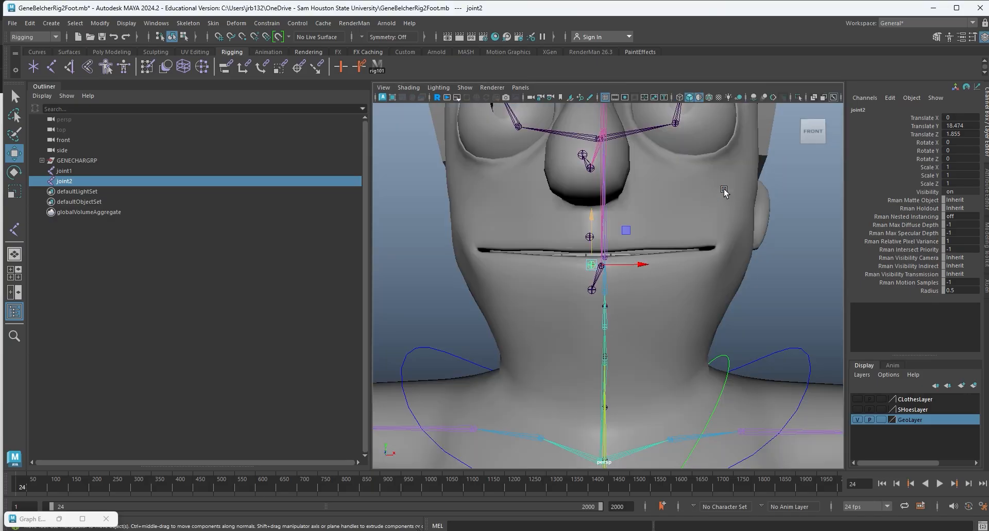
pyautogui.keyDown('alt'); pyautogui.moveTo(637, 213); pyautogui.dragTo(564, 262); pyautogui.keyUp('alt')
pyautogui.scroll(4, 662, 259)
pyautogui.hotkey('ctrl', 'd')
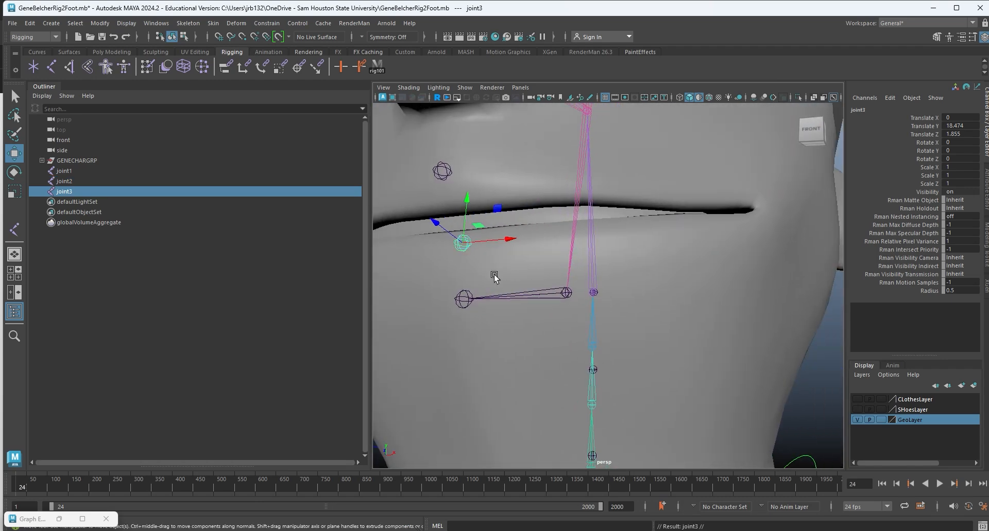
pyautogui.keyDown('alt'); pyautogui.moveTo(494, 278); pyautogui.dragTo(515, 193); pyautogui.keyUp('alt')
pyautogui.moveTo(515, 192); pyautogui.dragTo(620, 203, button='middle')
pyautogui.keyDown('alt'); pyautogui.moveTo(620, 202); pyautogui.dragTo(646, 299); pyautogui.keyUp('alt')
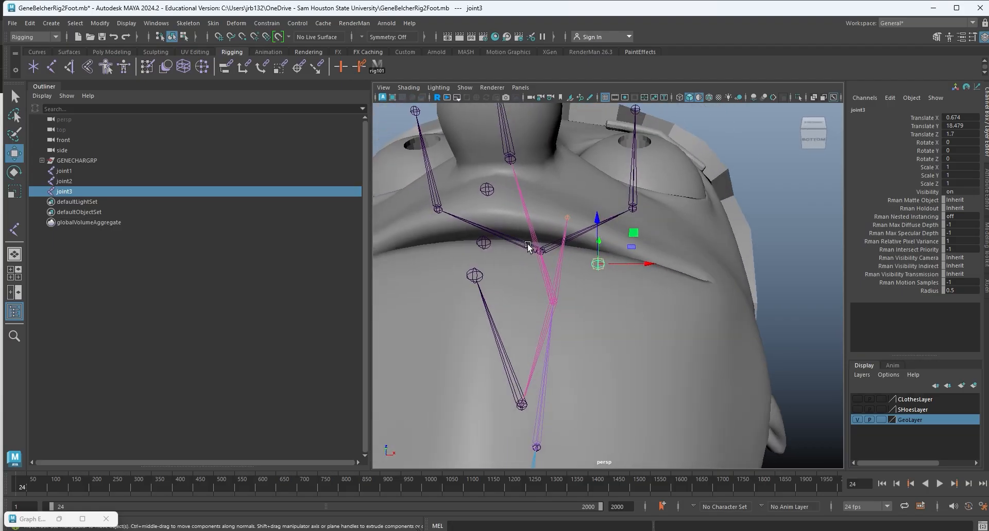
# Duplicate the middle upper lip joint and move the copy along the left upper lip to about X 0.75, Y 18.81, Z 1.8.
pyautogui.click(488, 181)
pyautogui.click(486, 187)
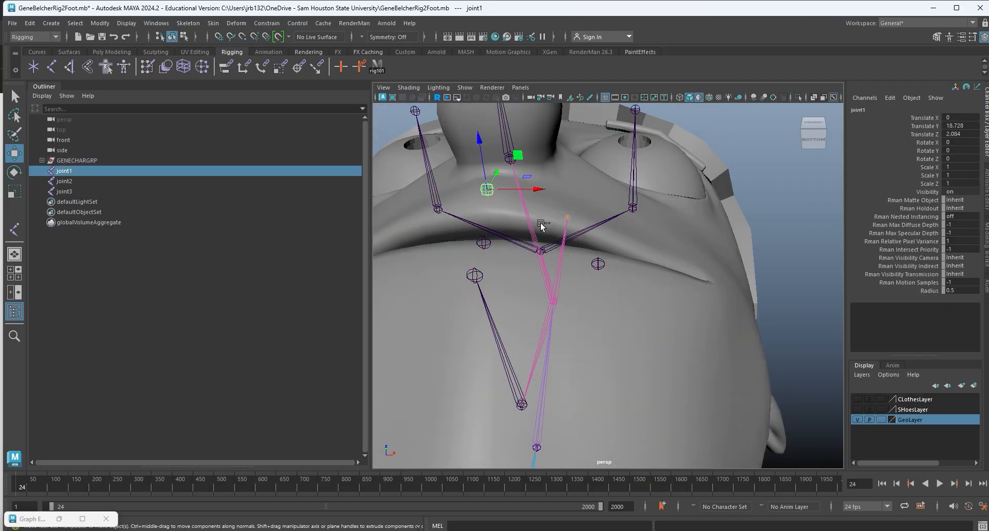
pyautogui.hotkey('ctrl', 'd')
pyautogui.keyDown('alt'); pyautogui.moveTo(587, 293); pyautogui.dragTo(544, 335); pyautogui.keyUp('alt')
pyautogui.moveTo(549, 270); pyautogui.dragTo(627, 210)
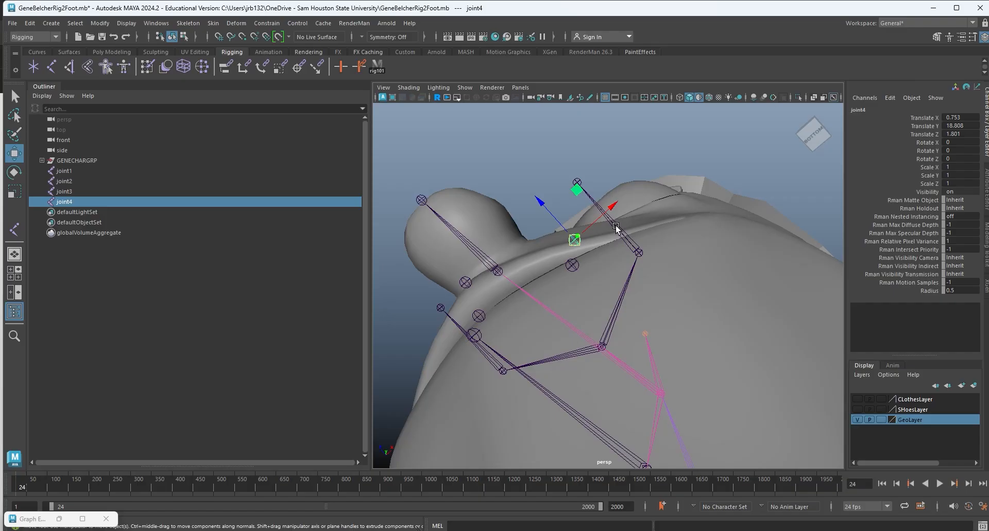
# Duplicate the left upper lip joint and move the copy to the left mouth corner, at about X 1.45, Y 18.76, Z 1.4.
pyautogui.keyDown('alt'); pyautogui.moveTo(611, 245); pyautogui.dragTo(596, 266); pyautogui.keyUp('alt')
pyautogui.hotkey('ctrl', 'd')
pyautogui.moveTo(467, 214); pyautogui.dragTo(600, 308)
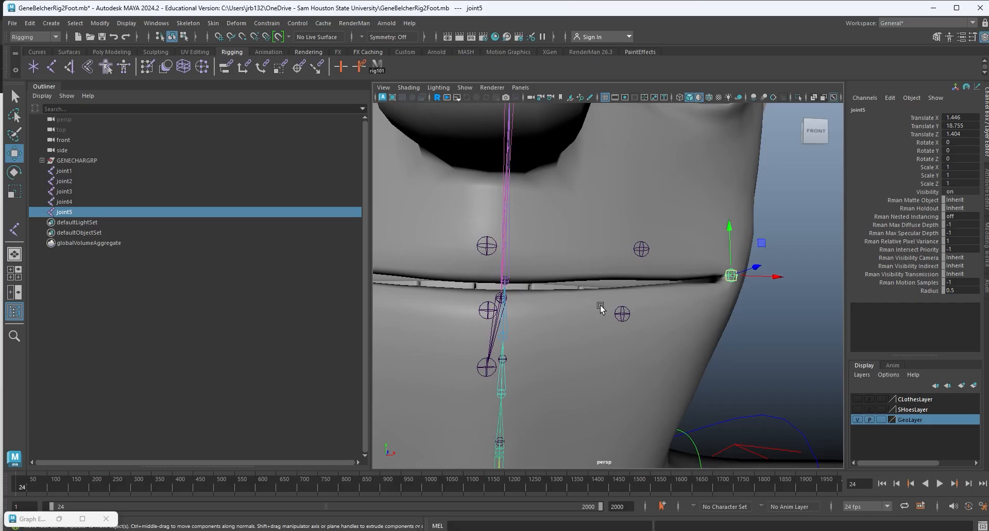
# Rename the middle upper lip joint to MidTOPLipJNT.
pyautogui.click(486, 245)
pyautogui.click(858, 109)
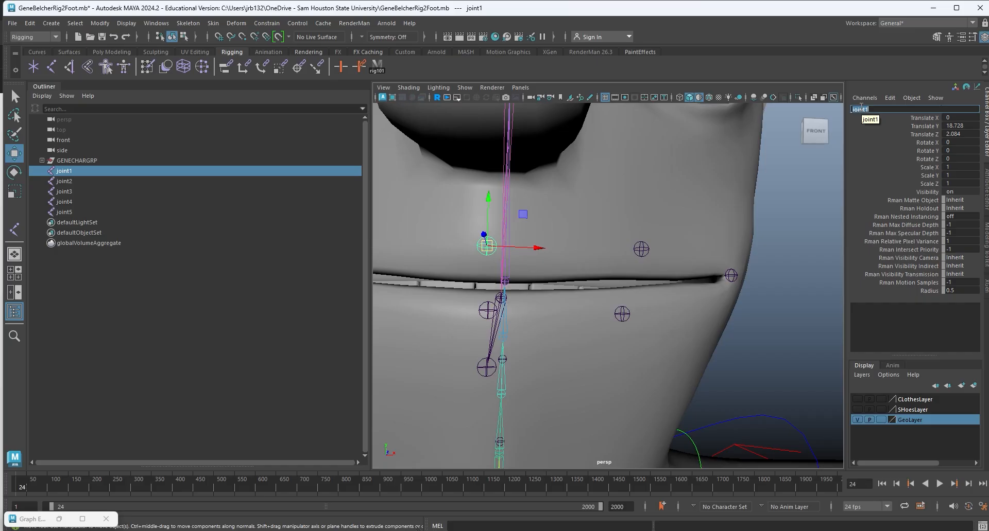
pyautogui.write('MidTOPLipJNT')
pyautogui.press('Return')
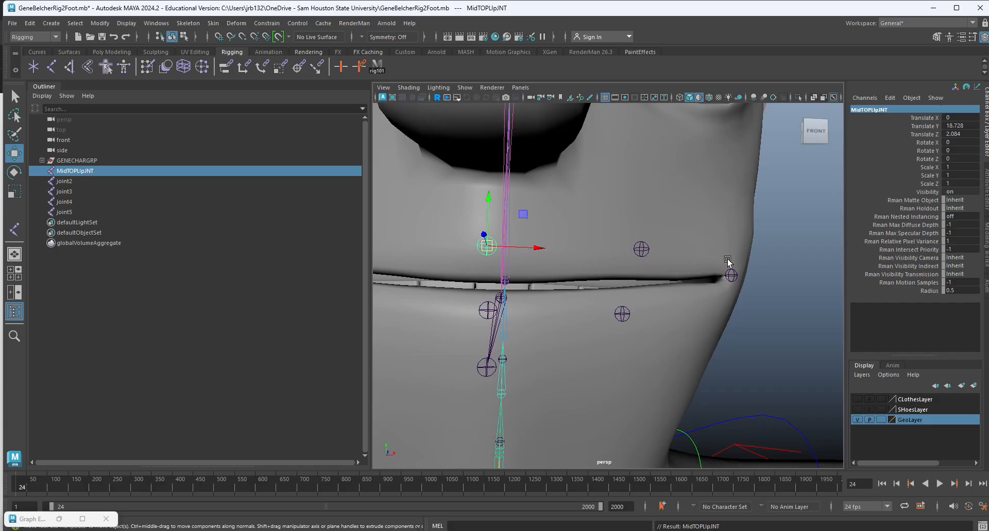
# Rename the left upper lip joint to LEFTTOPLIPJNT.
pyautogui.click(641, 250)
pyautogui.doubleClick(866, 110)
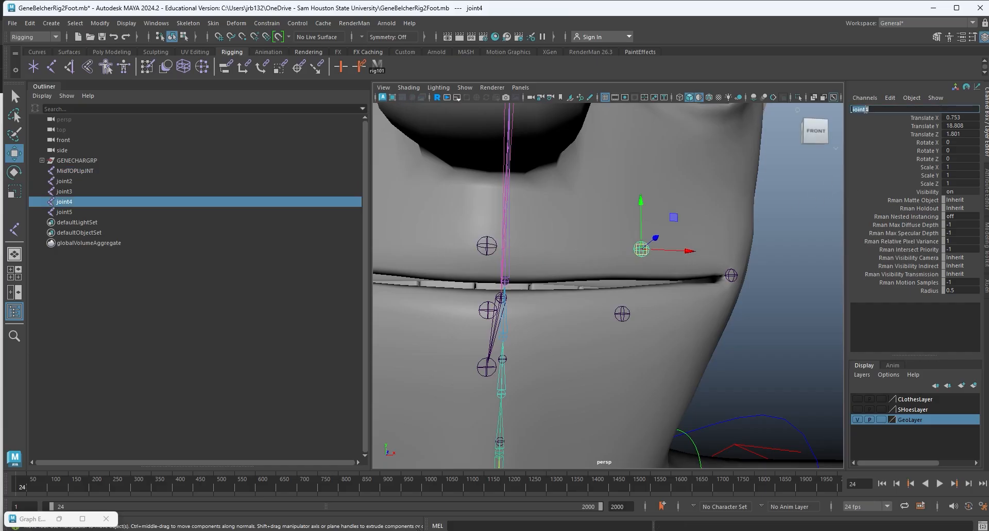
pyautogui.write('LEFTTOPLIPJNT')
pyautogui.press('Return')
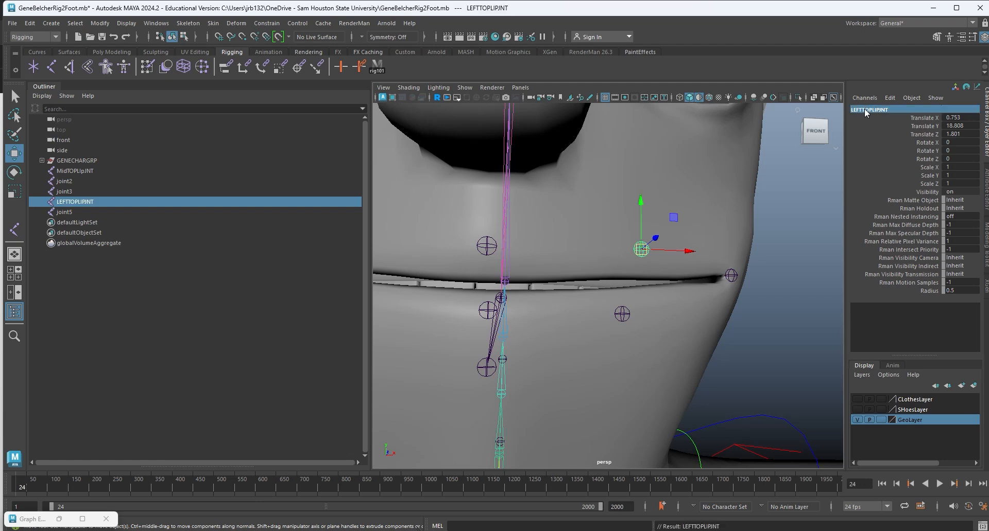
# Rename the joint at the left mouth corner to LEFTRCORNERLIPJNT.
pyautogui.click(731, 276)
pyautogui.click(859, 109)
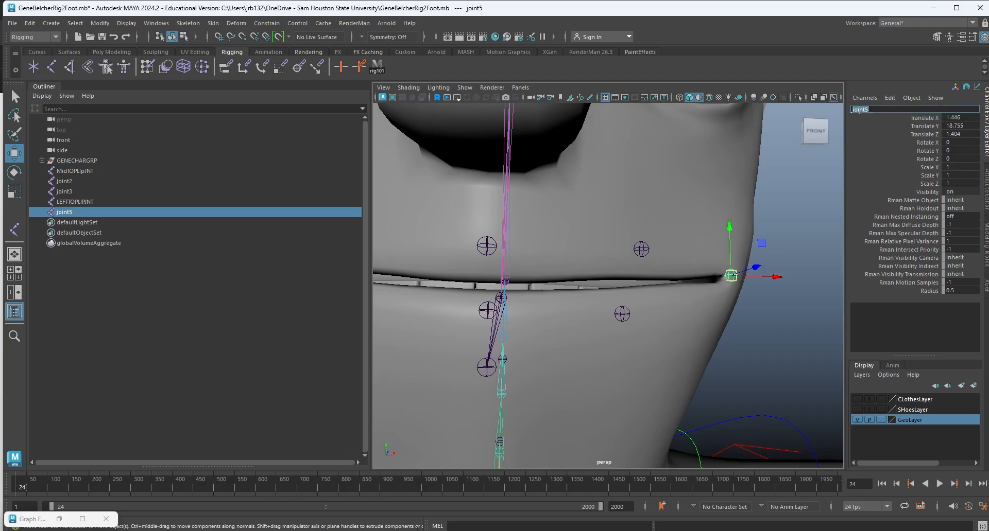
pyautogui.write('LEFTRCORNERLIPJNT')
pyautogui.press('Return')
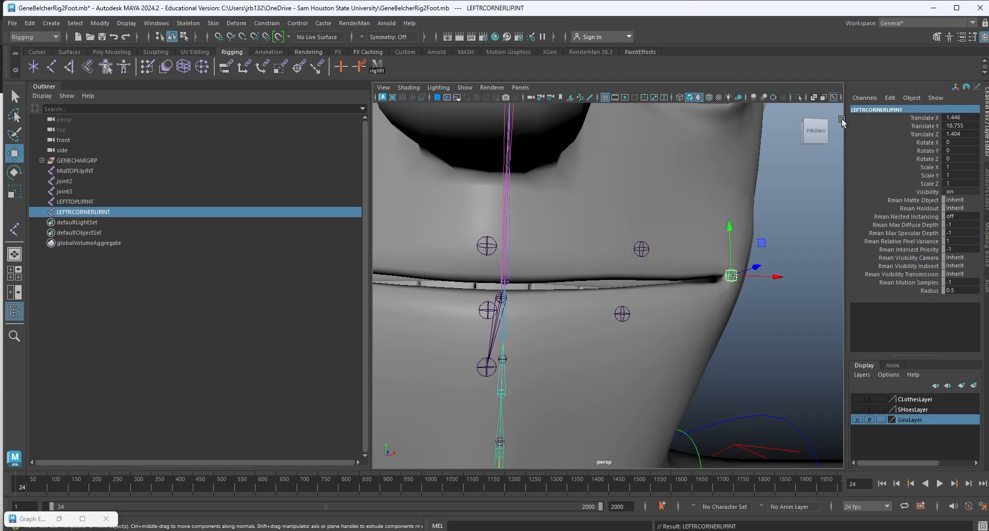
# Copy the name LEFTTOPLIPJNT from the left upper lip joint onto the left lower lip joint.
pyautogui.click(641, 249)
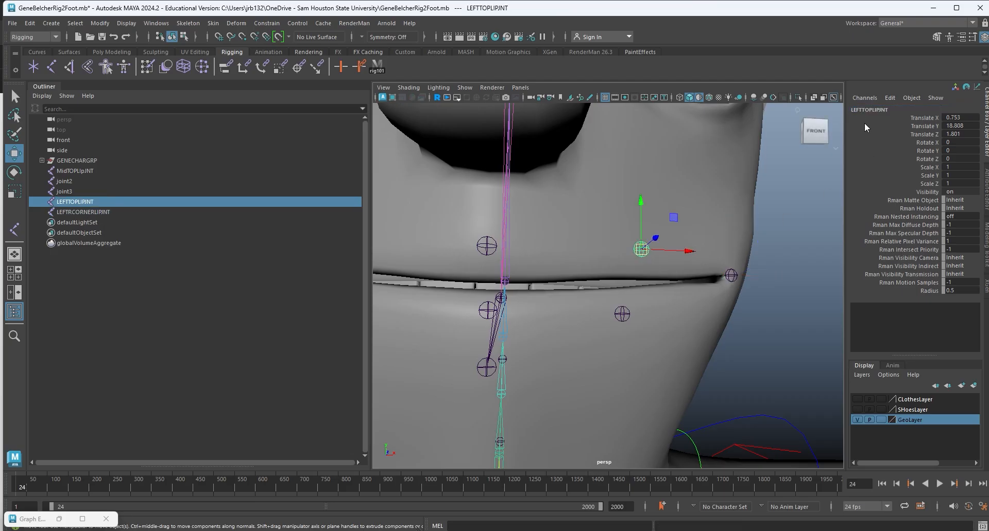
pyautogui.click(867, 110)
pyautogui.hotkey('ctrl', 'c')
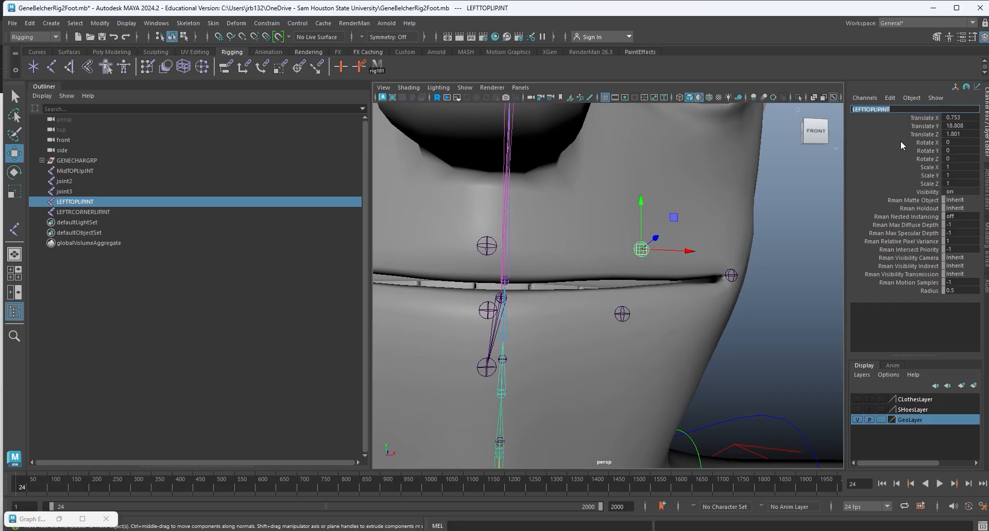
pyautogui.click(623, 313)
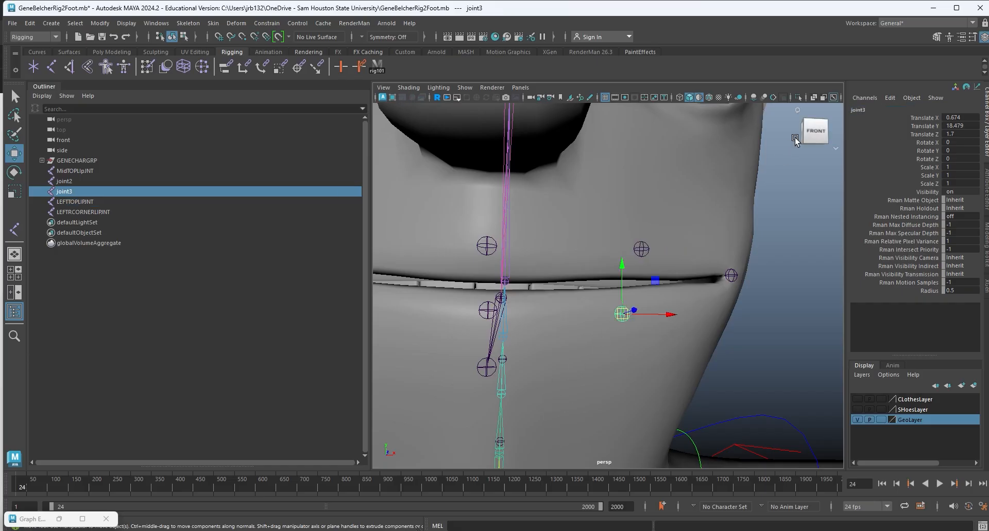
pyautogui.click(857, 111)
pyautogui.hotkey('ctrl', 'v')
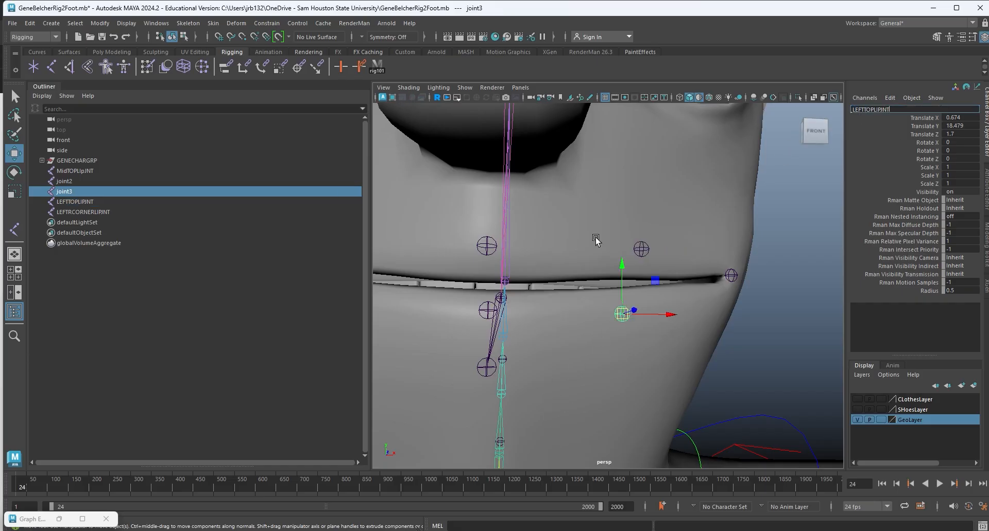
# Copy the name MidTOPLipJNT from the middle upper lip joint onto the middle lower lip joint.
pyautogui.click(484, 245)
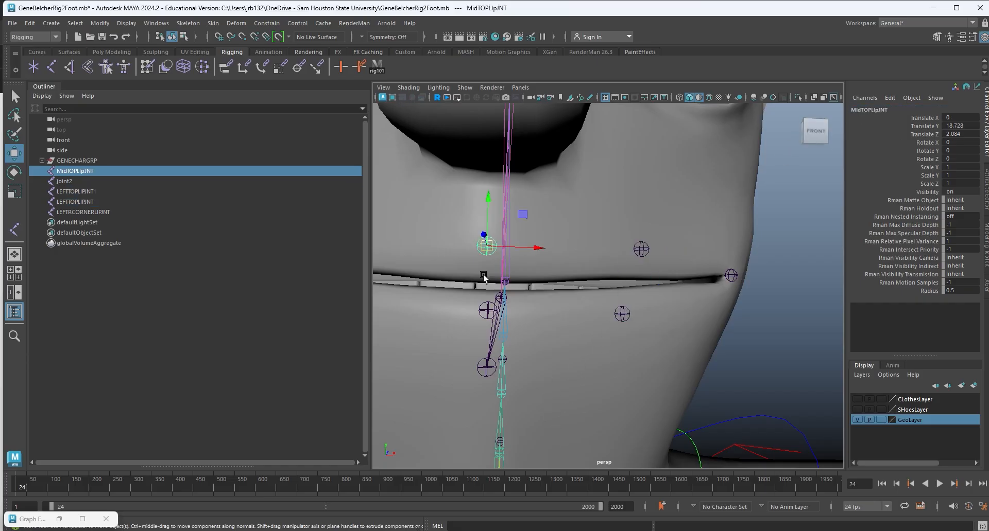
pyautogui.keyDown('shift'); pyautogui.click(487, 310); pyautogui.keyUp('shift')
pyautogui.click(488, 244)
pyautogui.click(860, 109)
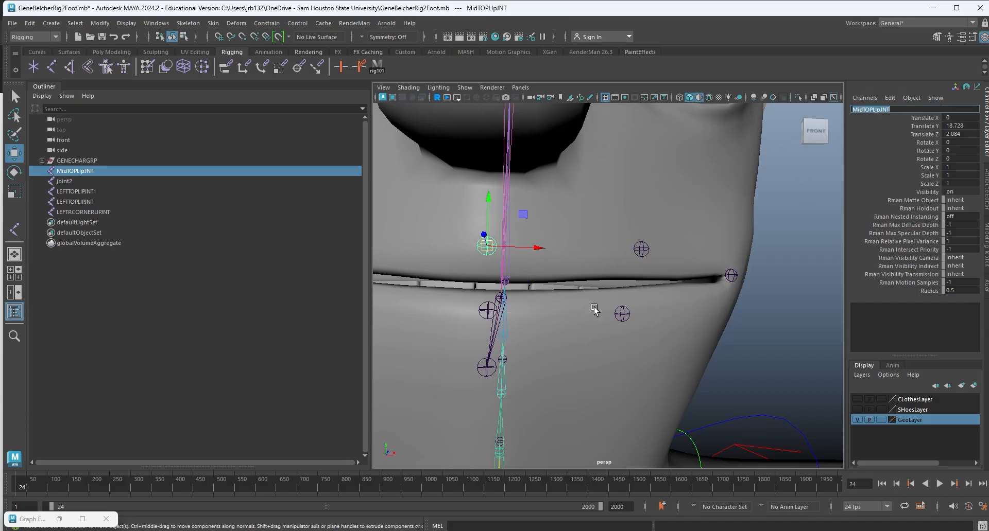
pyautogui.click(487, 310)
pyautogui.click(488, 311)
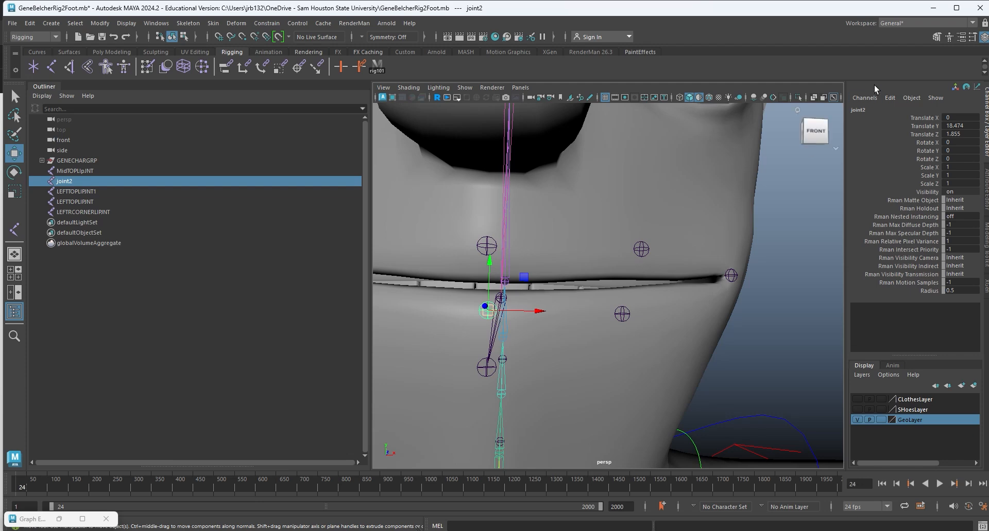
pyautogui.click(868, 109)
pyautogui.write('MidTOPLipJNT')
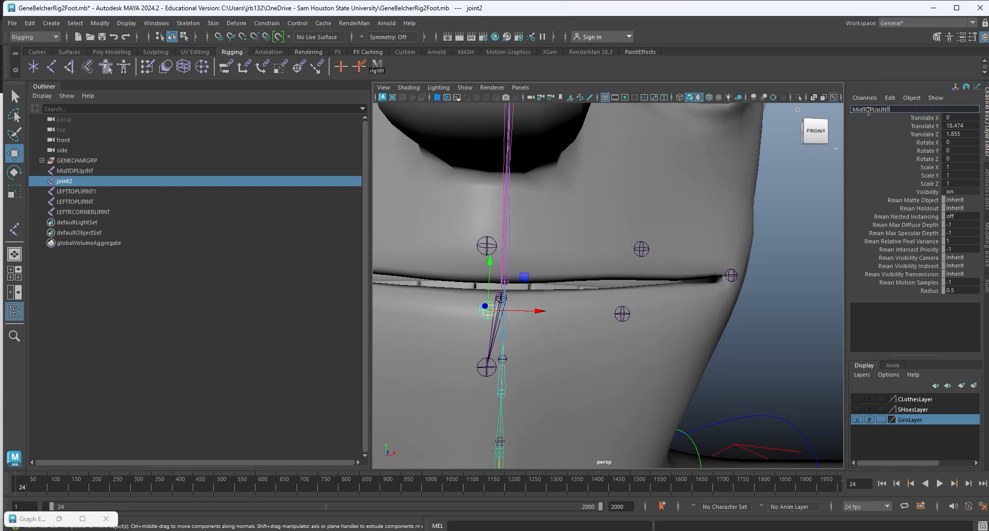
pyautogui.press('Return')
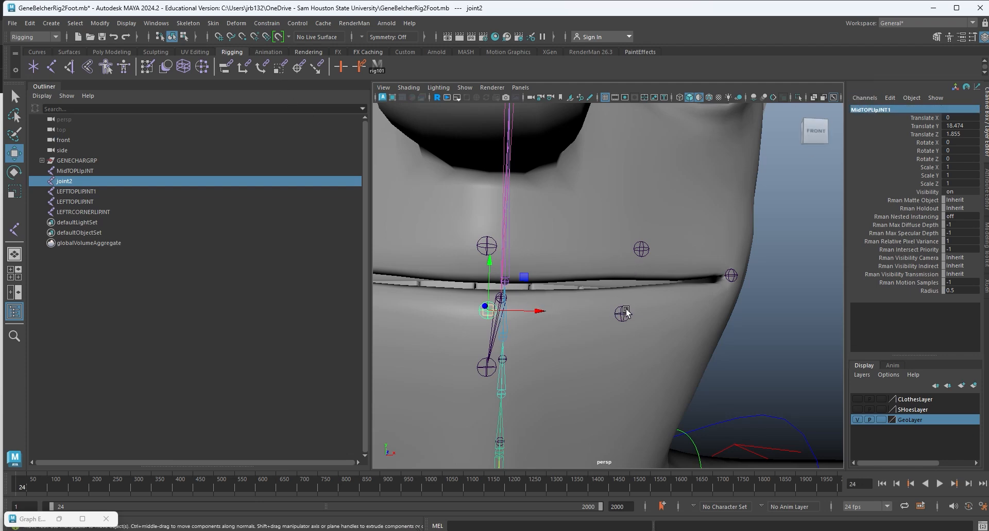
# Replace TOP with BOTTOM in the names of the selected middle and left lower lip joints, and check each joint's new name.
pyautogui.keyDown('shift'); pyautogui.click(621, 313); pyautogui.keyUp('shift')
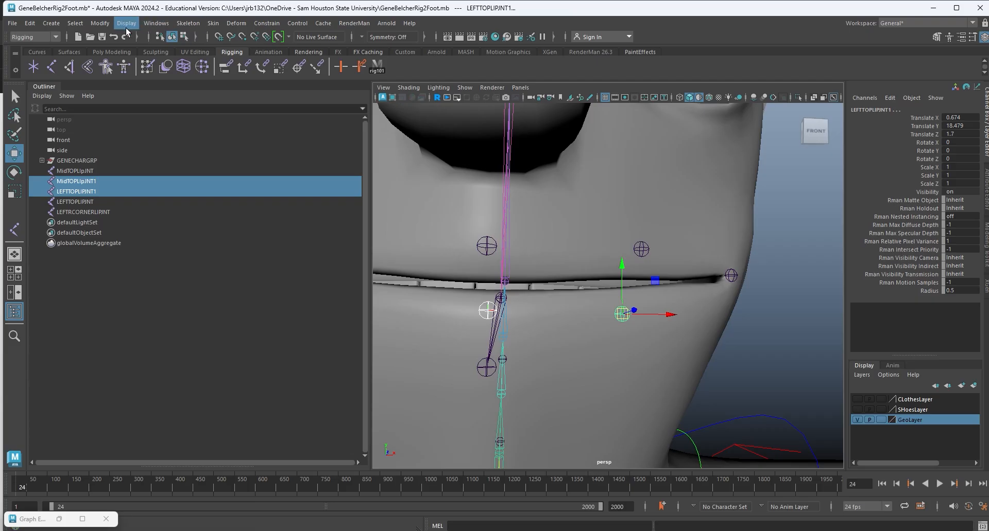
pyautogui.click(100, 23)
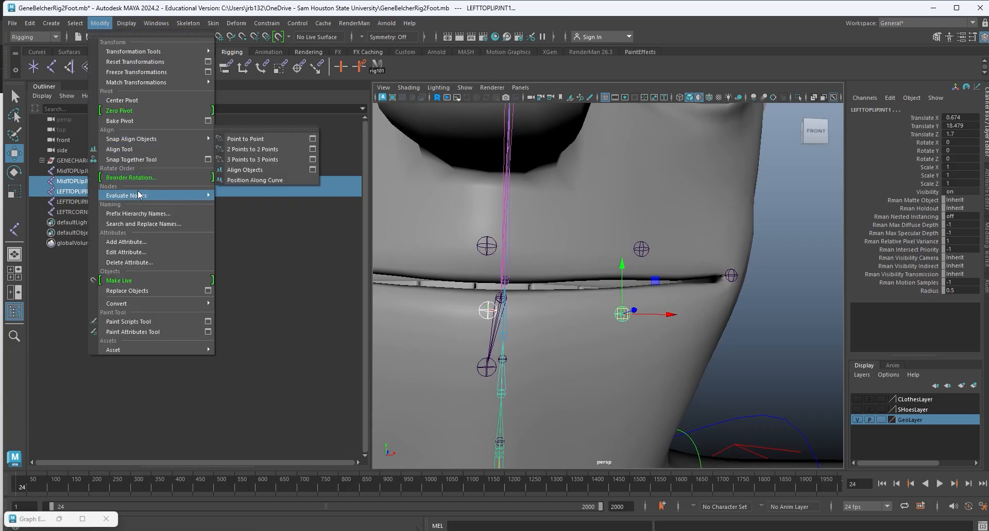
pyautogui.click(143, 224)
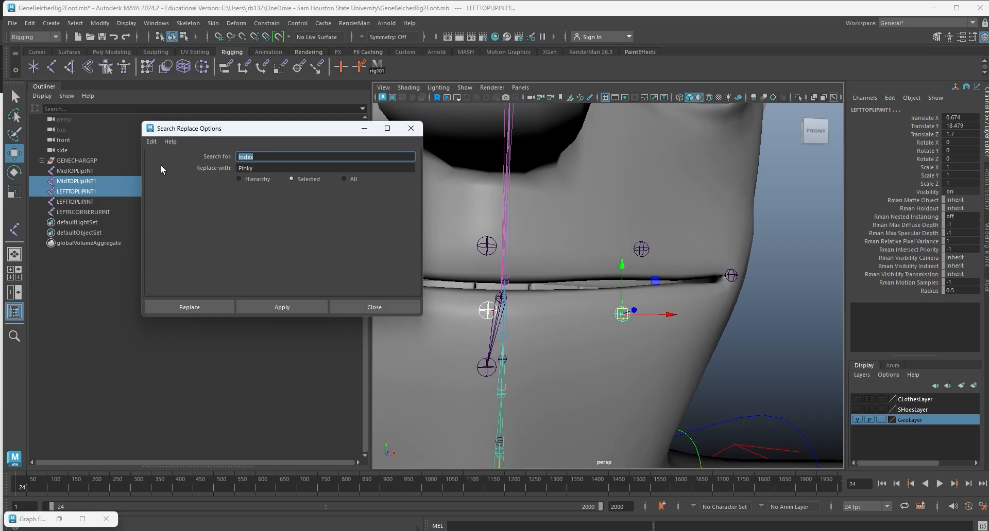
pyautogui.write('TOP')
pyautogui.press('Tab')
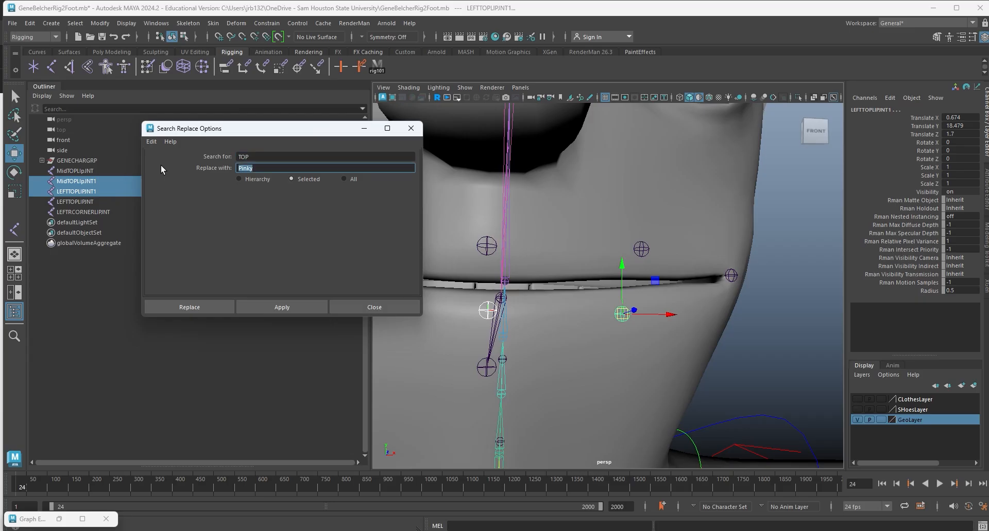
pyautogui.write('BOTTOM')
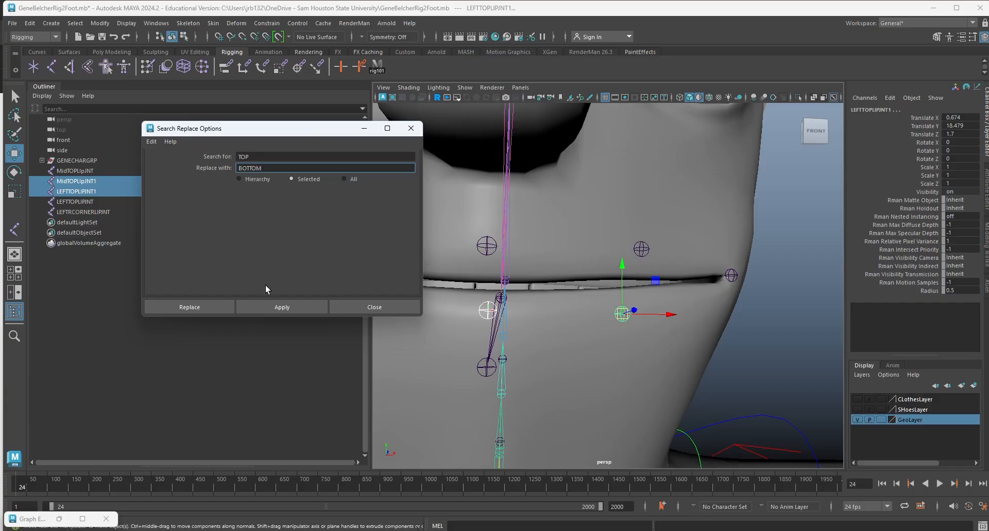
pyautogui.click(284, 307)
pyautogui.click(788, 266)
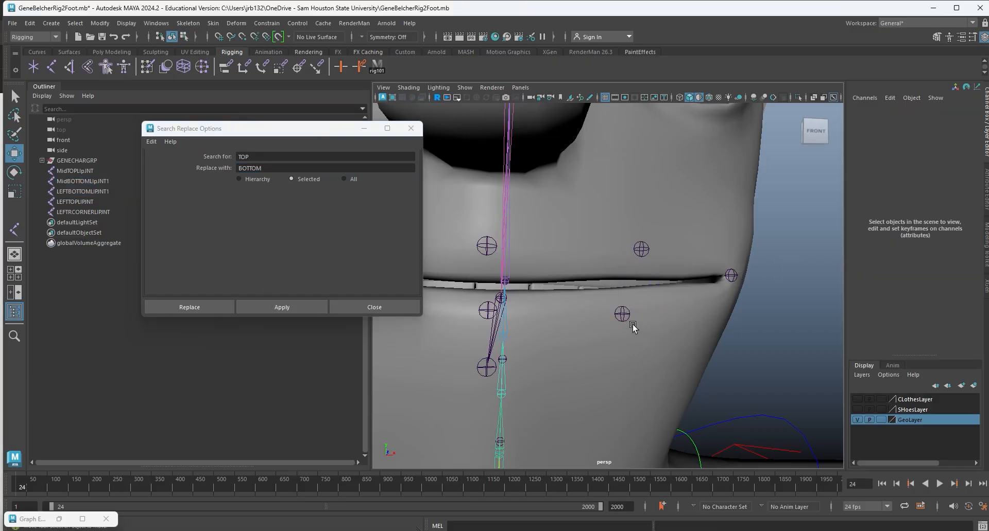
pyautogui.click(622, 313)
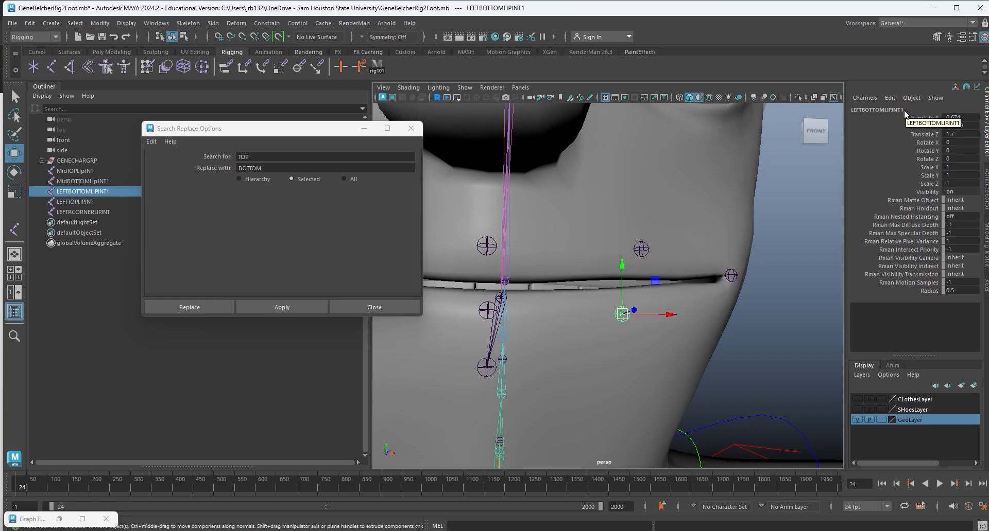
pyautogui.click(487, 310)
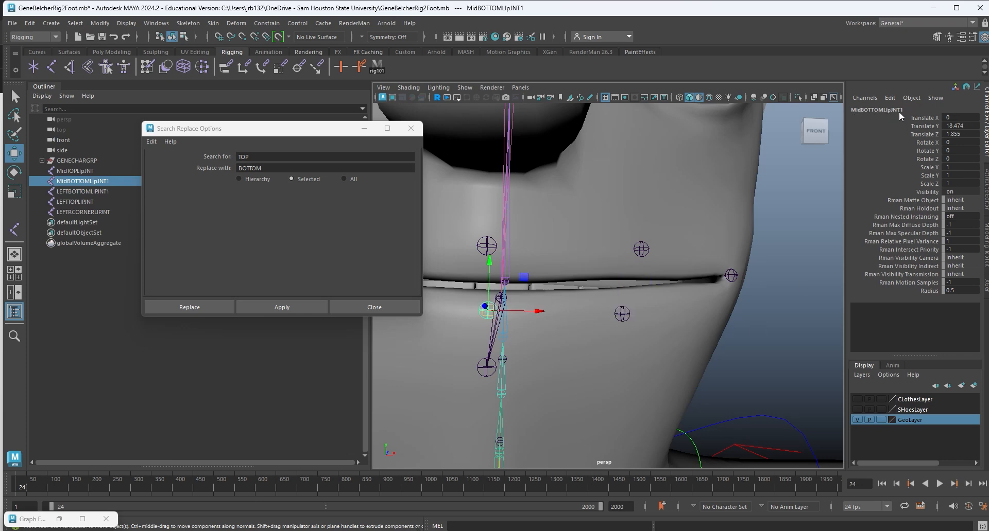
pyautogui.click(411, 129)
# Parent the middle and left upper lip joints to the head centre joint HEADCENTERJNT.
pyautogui.keyDown('alt'); pyautogui.moveTo(512, 297); pyautogui.dragTo(603, 311); pyautogui.keyUp('alt')
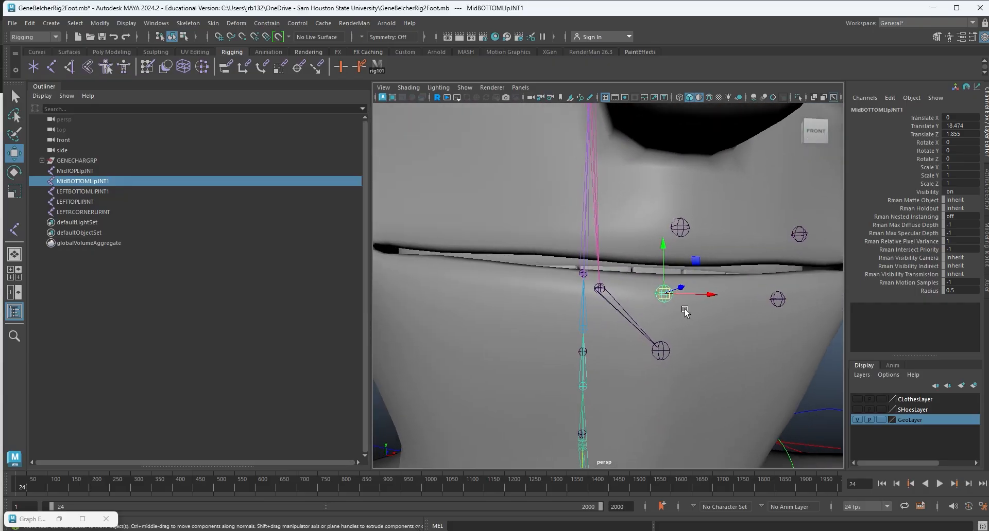
pyautogui.keyDown('alt'); pyautogui.moveTo(684, 311); pyautogui.dragTo(565, 294); pyautogui.keyUp('alt')
pyautogui.click(463, 159)
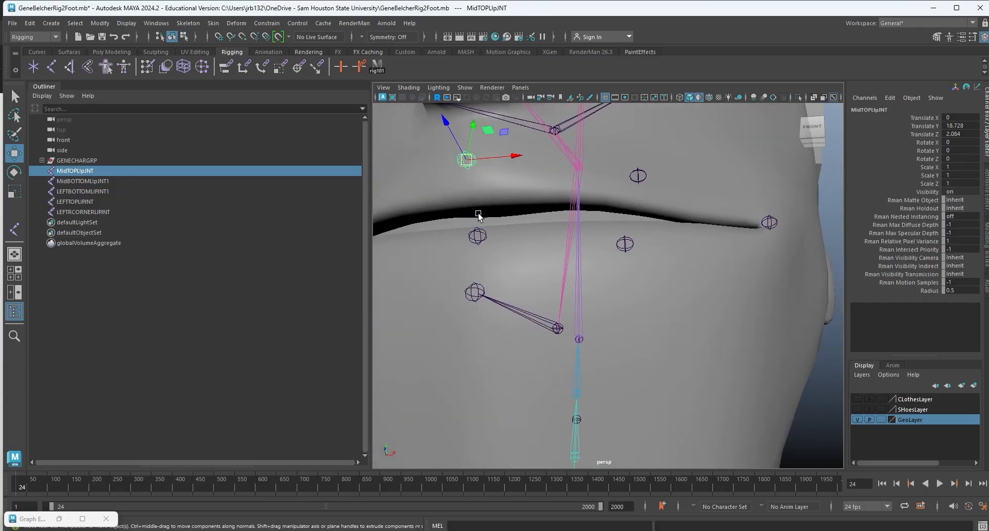
pyautogui.keyDown('alt'); pyautogui.moveTo(589, 216); pyautogui.dragTo(390, 244); pyautogui.keyUp('alt')
pyautogui.click(582, 209)
pyautogui.keyDown('shift'); pyautogui.click(408, 224); pyautogui.keyUp('shift')
pyautogui.keyDown('alt'); pyautogui.moveTo(518, 183); pyautogui.dragTo(547, 247, button='middle'); pyautogui.keyUp('alt')
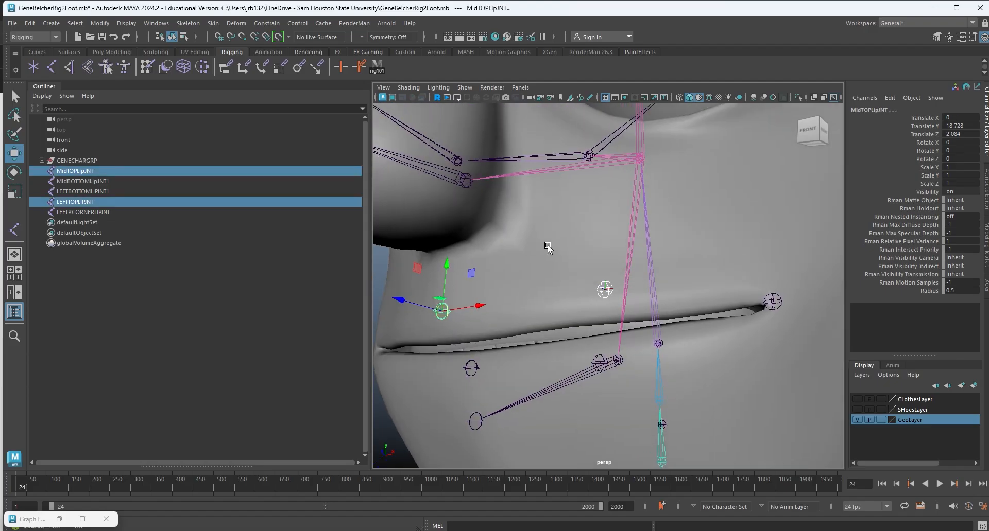
pyautogui.keyDown('alt'); pyautogui.moveTo(547, 248); pyautogui.dragTo(559, 244); pyautogui.keyUp('alt')
pyautogui.keyDown('alt'); pyautogui.moveTo(656, 174); pyautogui.dragTo(643, 165); pyautogui.keyUp('alt')
pyautogui.keyDown('shift'); pyautogui.click(660, 166); pyautogui.keyUp('shift')
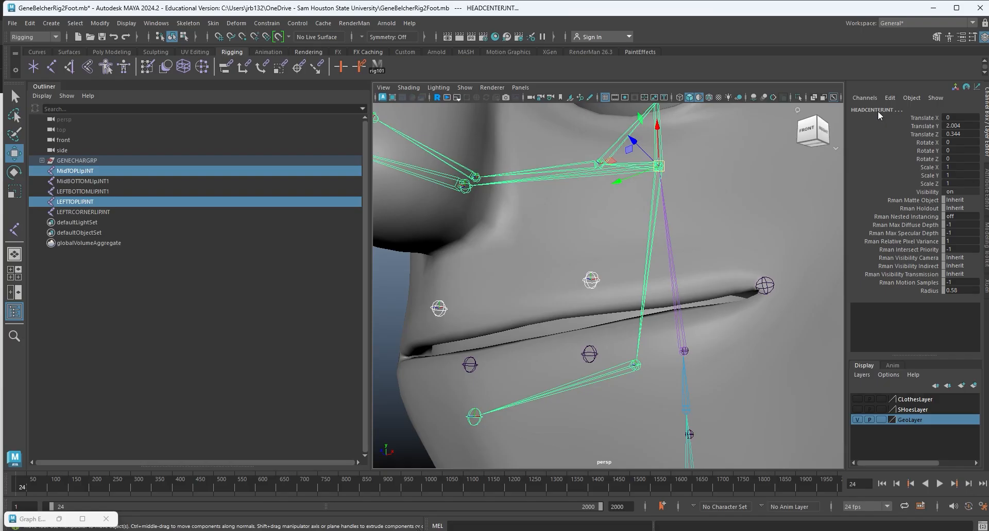
pyautogui.press('p')
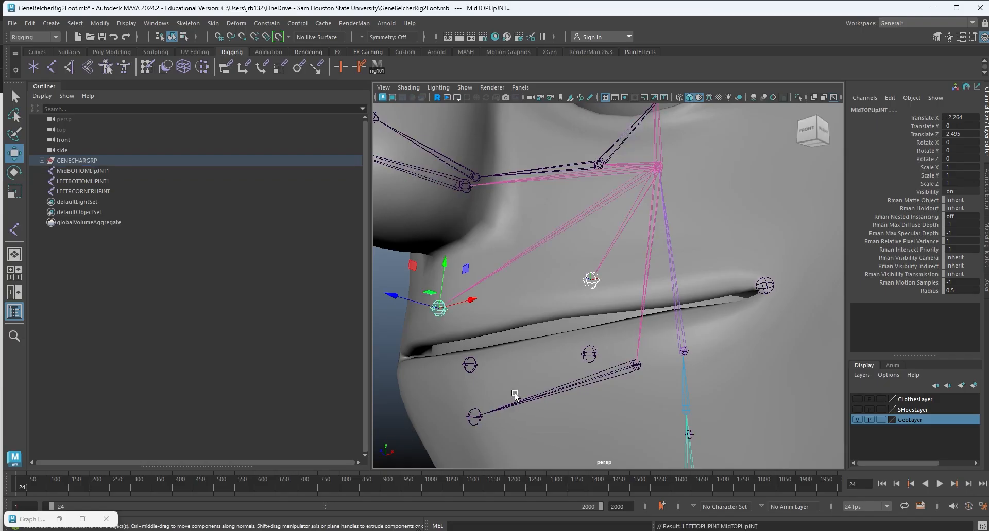
# Parent the left lip corner joint to the head centre joint HEADCENTERJNT.
pyautogui.keyDown('alt'); pyautogui.moveTo(629, 319); pyautogui.dragTo(765, 261); pyautogui.keyUp('alt')
pyautogui.click(782, 271)
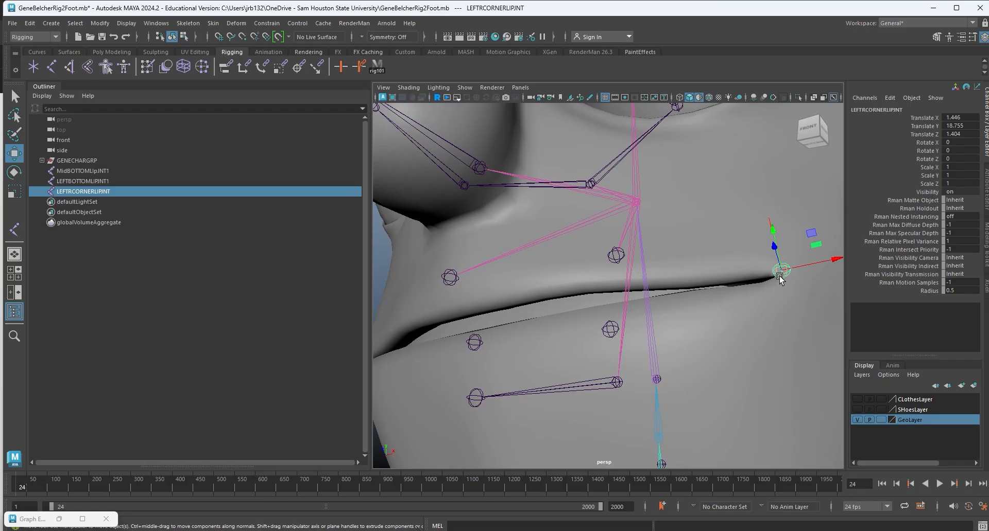
pyautogui.click(638, 202)
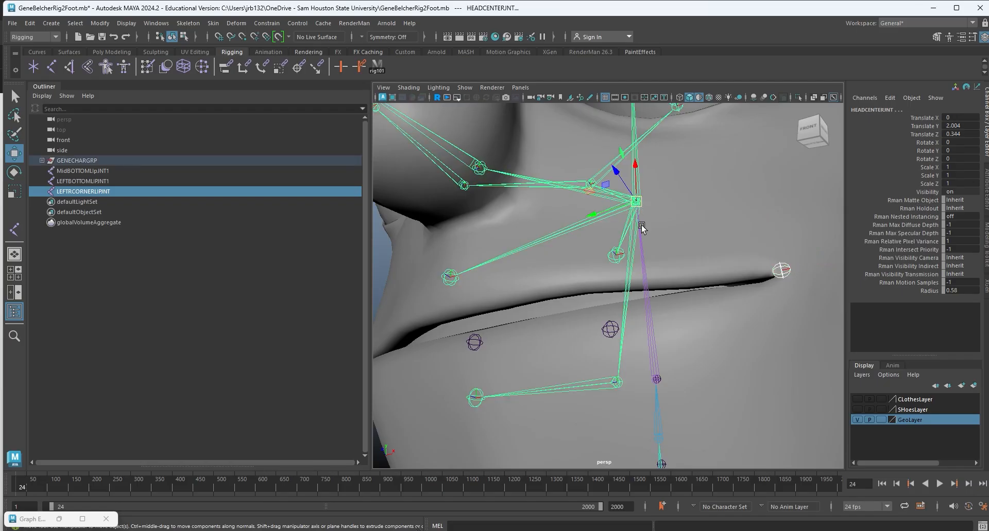
pyautogui.press('p')
# Parent the left lower lip joint and the middle lower lip joint to the jaw pivot joint JawpivotJNT.
pyautogui.keyDown('alt'); pyautogui.moveTo(666, 283); pyautogui.dragTo(596, 265); pyautogui.keyUp('alt')
pyautogui.click(575, 259)
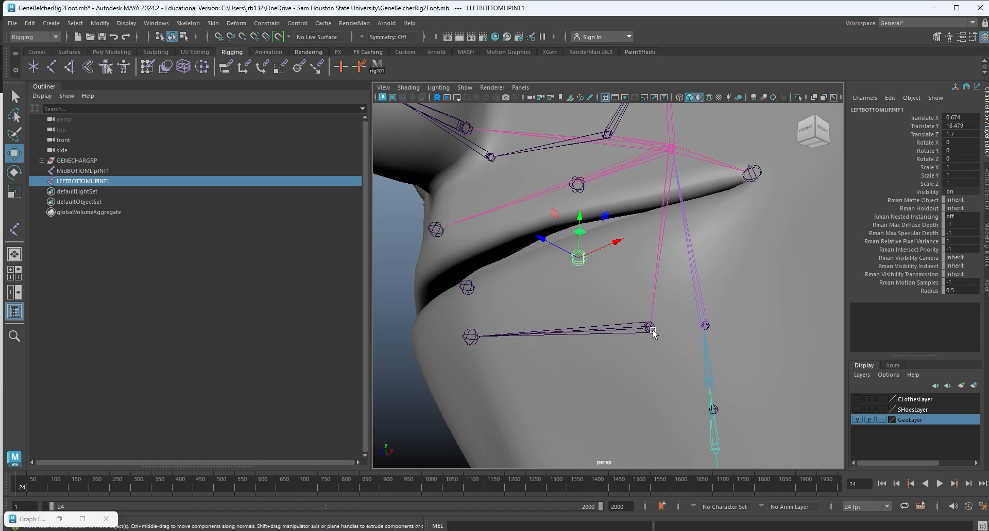
pyautogui.keyDown('shift'); pyautogui.click(650, 327); pyautogui.keyUp('shift')
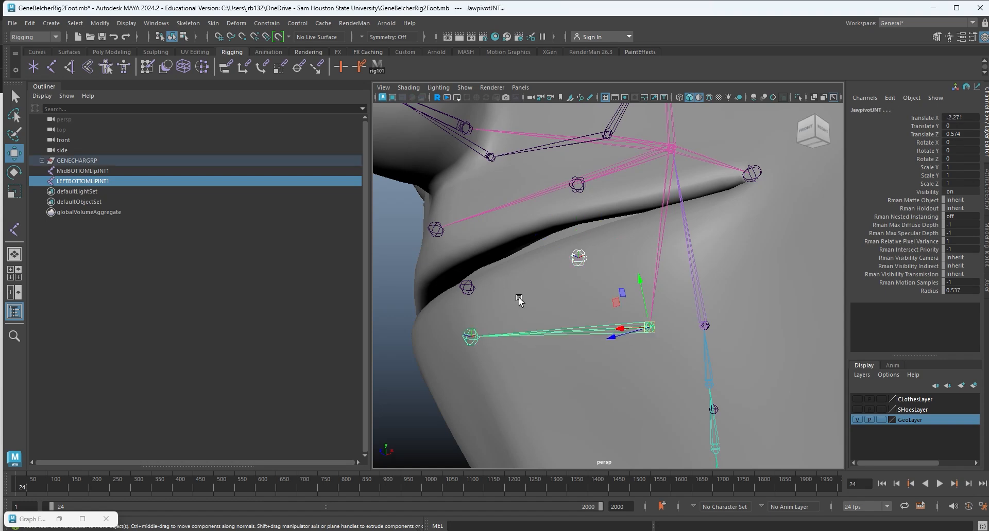
pyautogui.press('p')
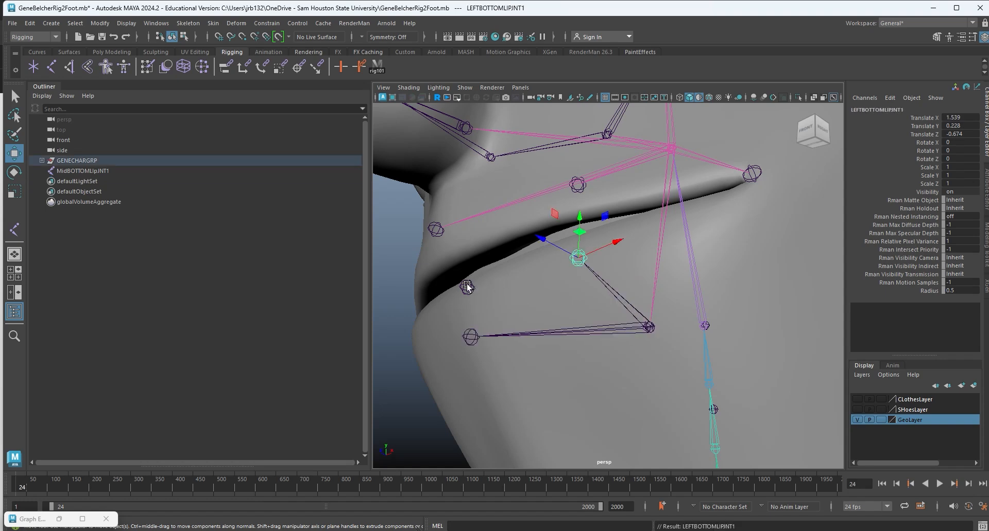
pyautogui.click(467, 287)
pyautogui.keyDown('shift'); pyautogui.click(650, 327); pyautogui.keyUp('shift')
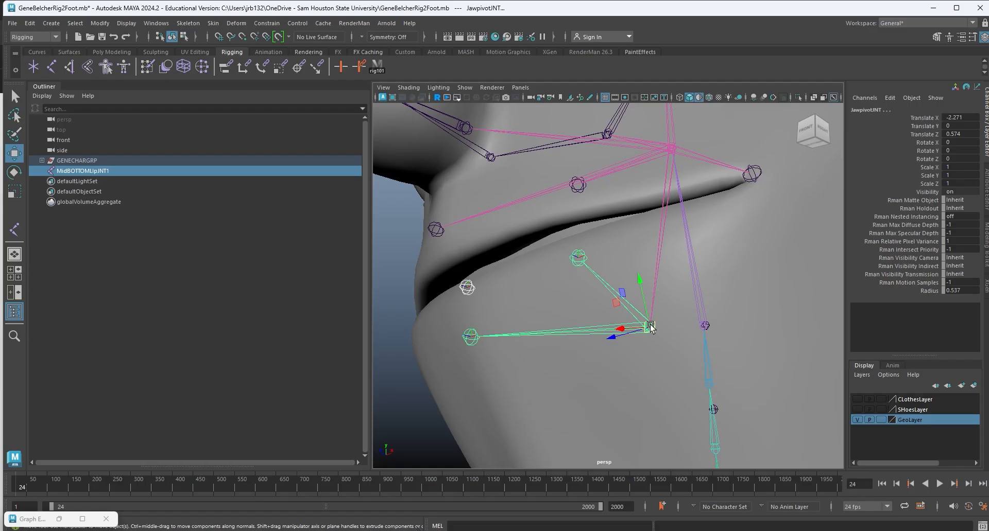
pyautogui.press('p')
# Test the jaw pivot joint with a small rotation and undo it.
pyautogui.keyDown('alt'); pyautogui.moveTo(539, 328); pyautogui.dragTo(505, 329); pyautogui.keyUp('alt')
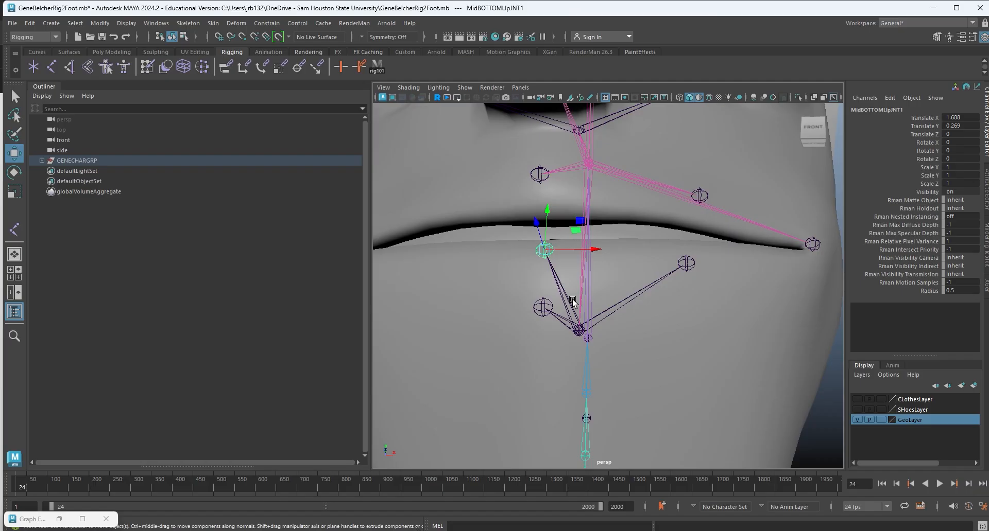
pyautogui.keyDown('alt'); pyautogui.moveTo(572, 301); pyautogui.dragTo(662, 315); pyautogui.keyUp('alt')
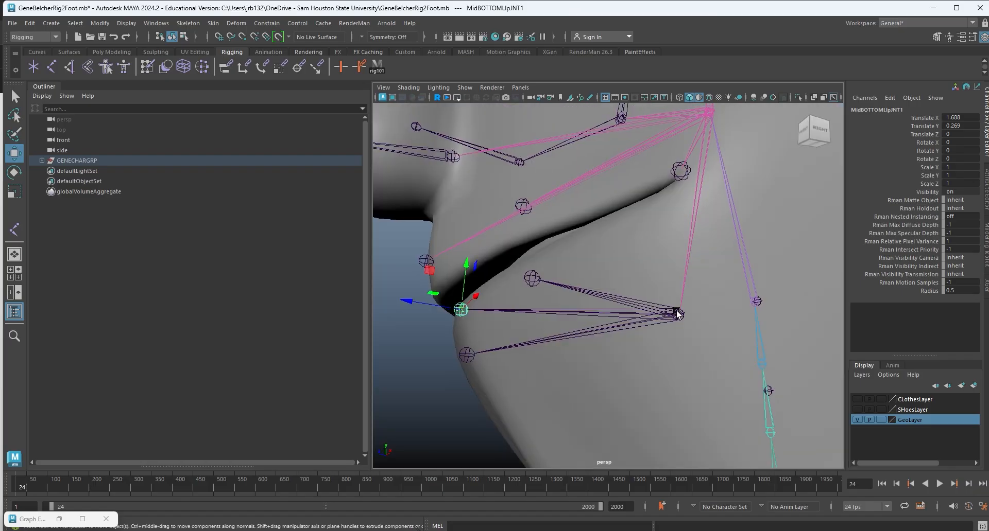
pyautogui.click(676, 314)
pyautogui.press('e')
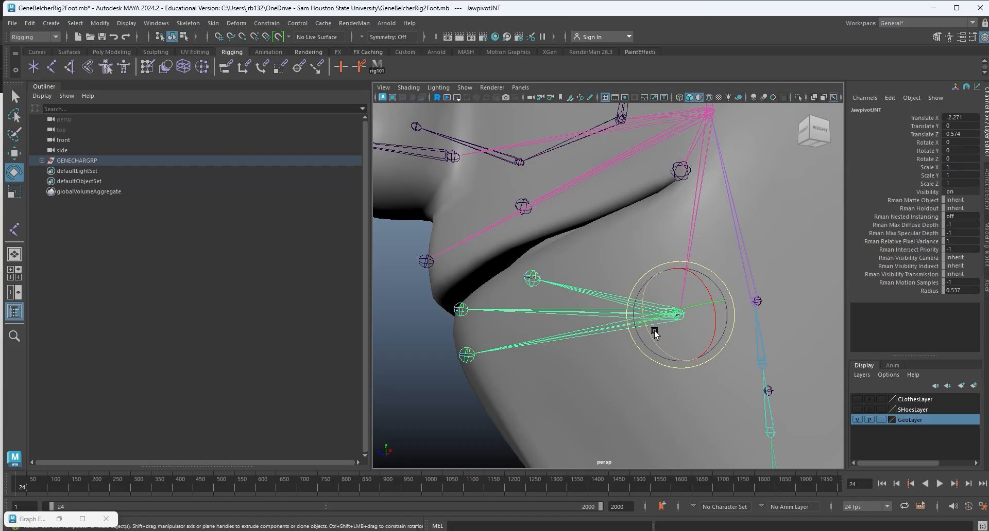
pyautogui.moveTo(655, 334)
pyautogui.mouseDown()
pyautogui.moveTo(663, 346)
pyautogui.moveTo(659, 321)
pyautogui.moveTo(657, 336)
pyautogui.mouseUp()
pyautogui.hotkey('ctrl', 'z')
# Mirror the left lower lip joint across YZ with the Orientation function, replacing LEFT with RIGHT in the name.
pyautogui.keyDown('alt'); pyautogui.moveTo(579, 327); pyautogui.dragTo(545, 314); pyautogui.keyUp('alt')
pyautogui.click(593, 235)
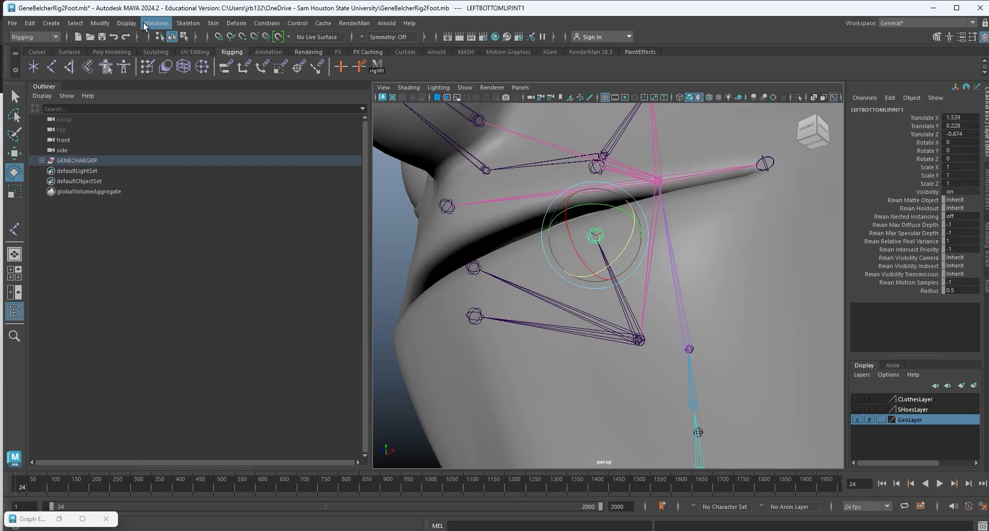
pyautogui.click(211, 23)
pyautogui.moveTo(188, 23)
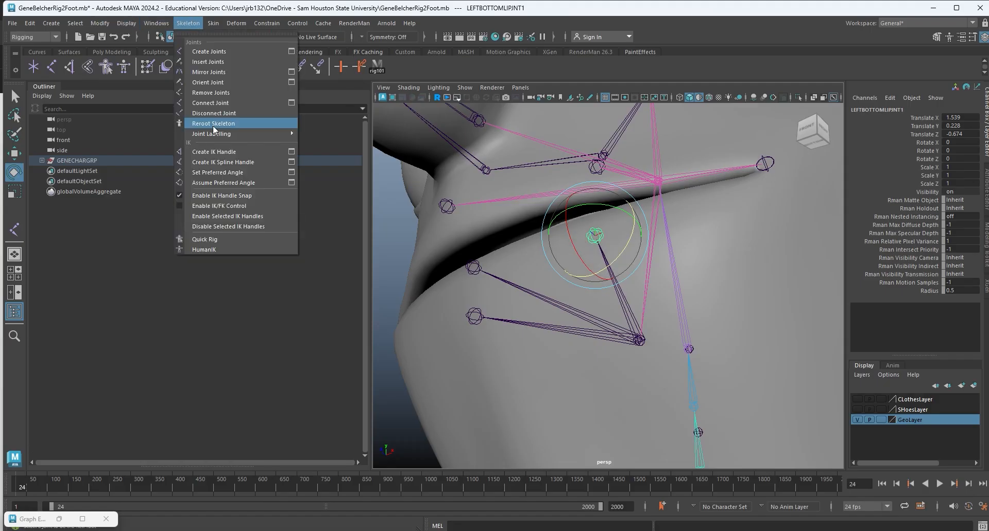
pyautogui.click(292, 72)
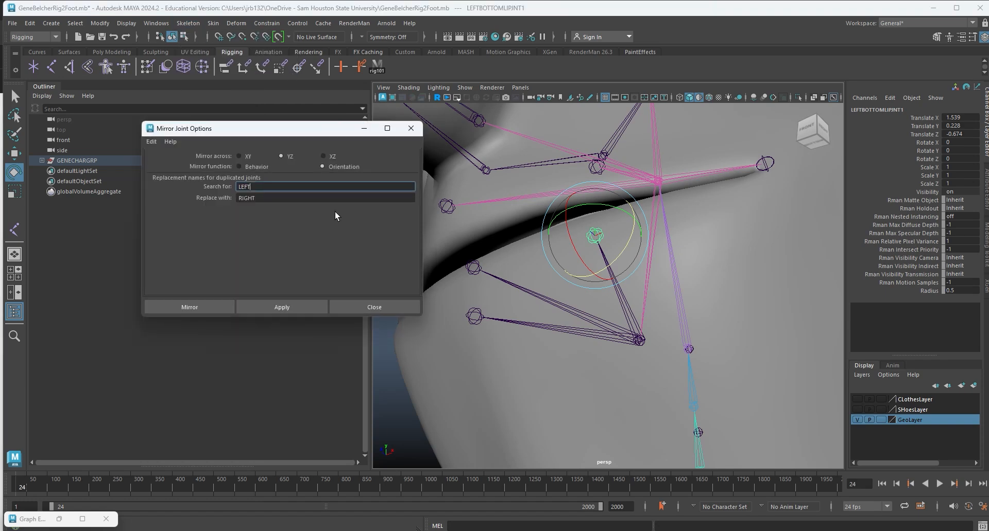
pyautogui.click(210, 306)
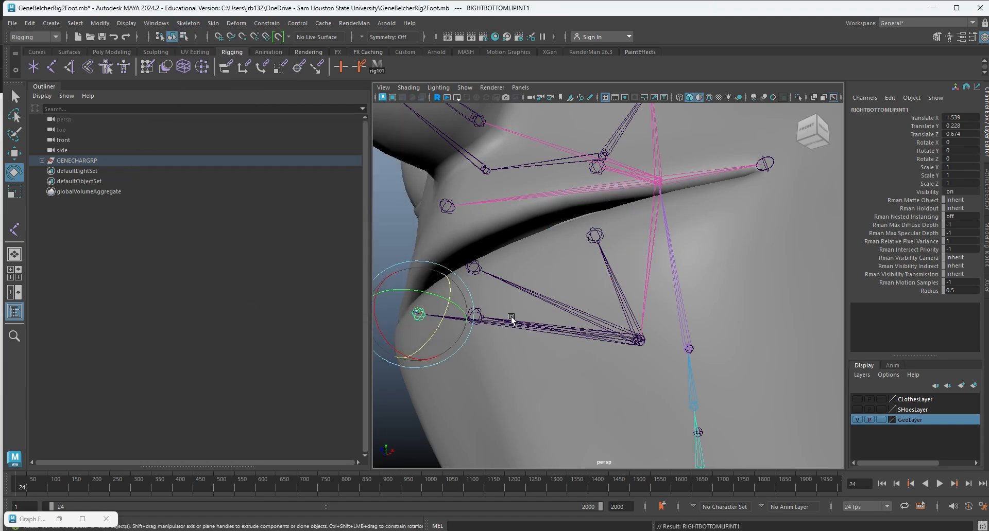
# Mirror the left lip corner joint and the left upper lip joint to the right side with the same mirror settings.
pyautogui.keyDown('alt'); pyautogui.moveTo(510, 322); pyautogui.dragTo(733, 309); pyautogui.keyUp('alt')
pyautogui.click(776, 302)
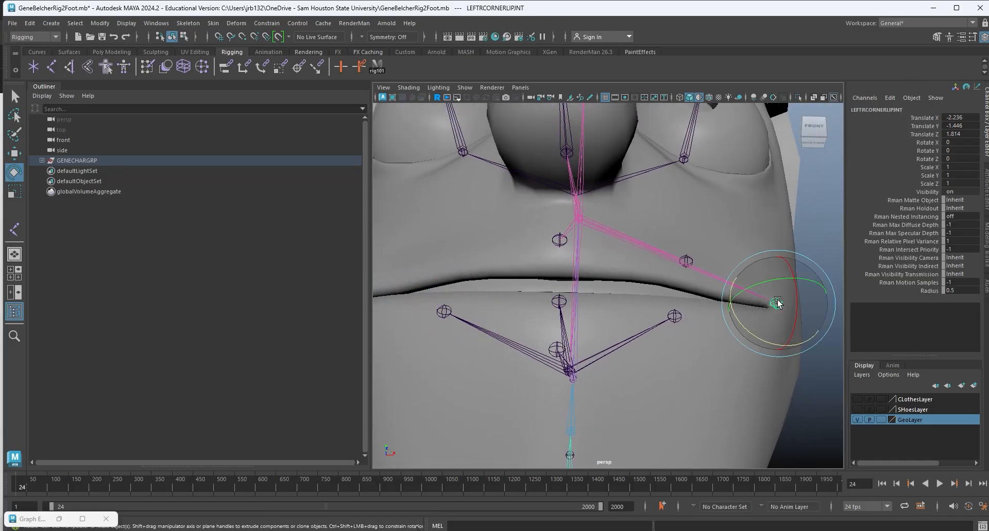
pyautogui.press('g')
pyautogui.keyDown('alt'); pyautogui.moveTo(545, 321); pyautogui.dragTo(597, 316); pyautogui.keyUp('alt')
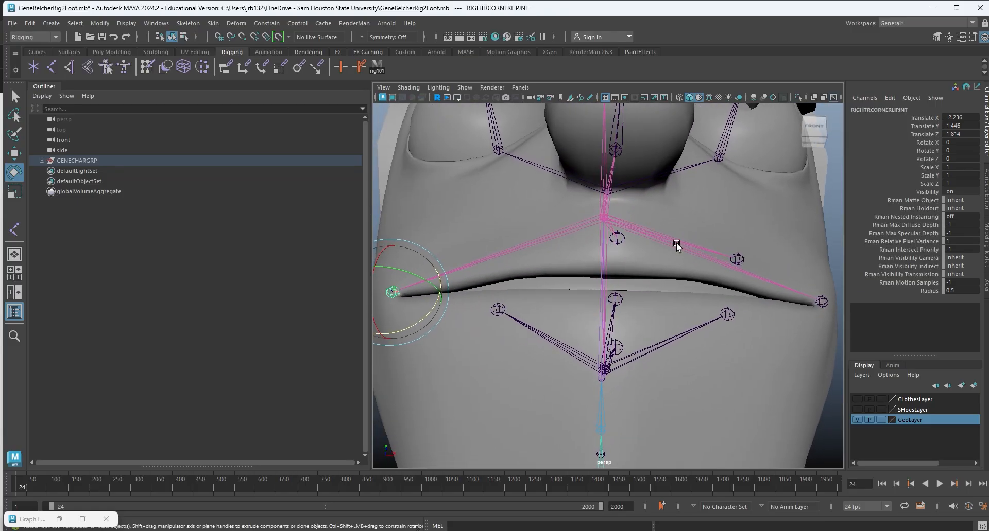
pyautogui.click(731, 254)
pyautogui.press('g')
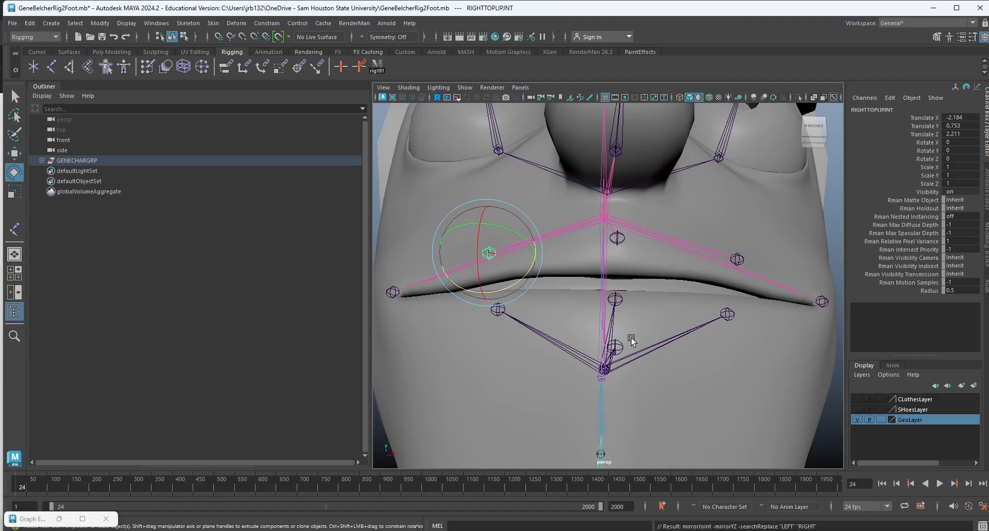
# Examine the mirrored lip joints from several angles, along with the rest of the face and the left eye and brow area.
pyautogui.keyDown('alt'); pyautogui.moveTo(631, 339); pyautogui.dragTo(567, 269); pyautogui.keyUp('alt')
pyautogui.scroll(-4, 656, 286)
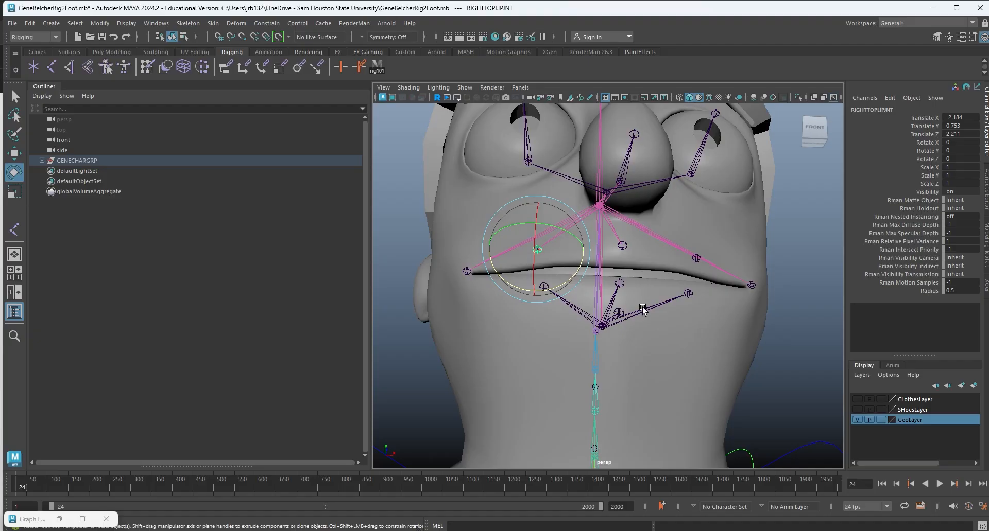
pyautogui.keyDown('alt'); pyautogui.moveTo(643, 310); pyautogui.dragTo(524, 301); pyautogui.keyUp('alt')
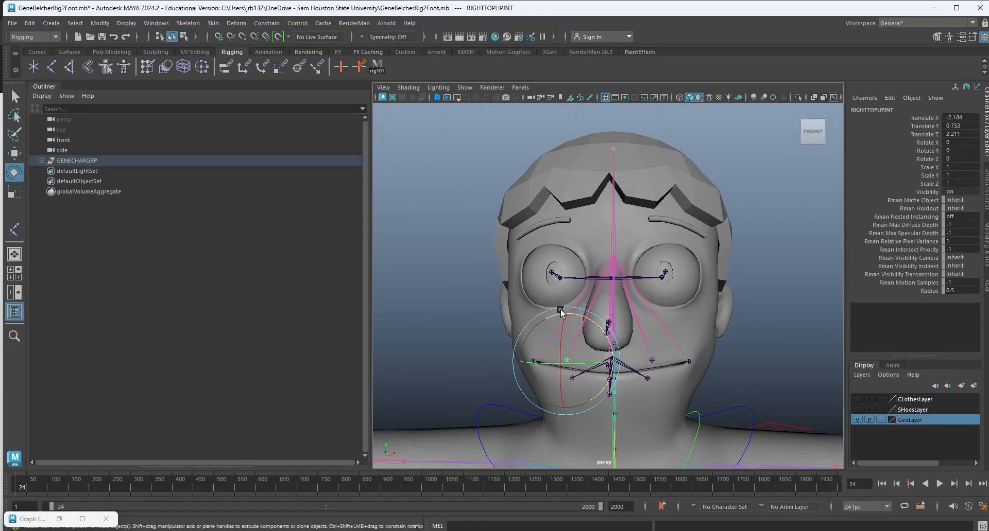
pyautogui.scroll(4, 560, 309)
pyautogui.keyDown('alt'); pyautogui.moveTo(561, 310); pyautogui.dragTo(554, 263, button='middle'); pyautogui.keyUp('alt')
pyautogui.keyDown('alt'); pyautogui.moveTo(555, 264); pyautogui.dragTo(574, 203); pyautogui.keyUp('alt')
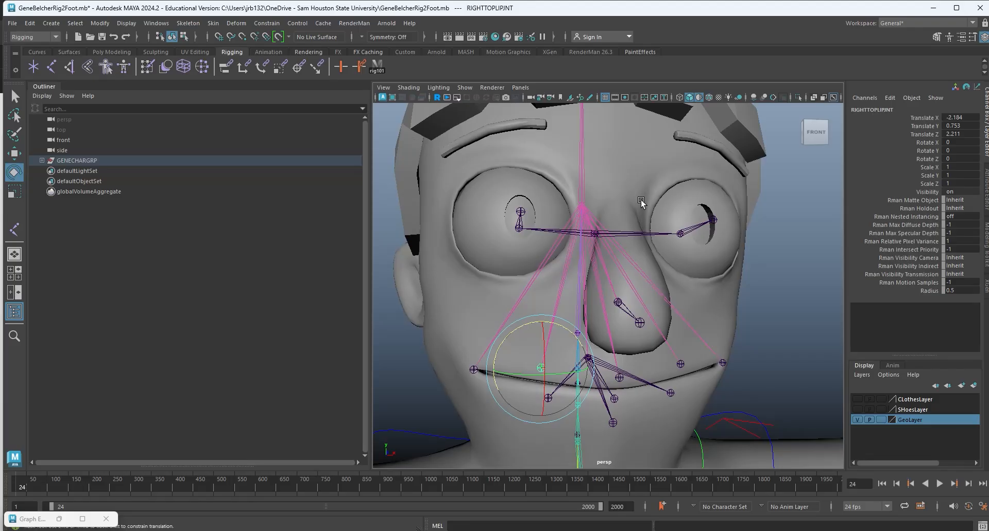
pyautogui.keyDown('alt'); pyautogui.moveTo(463, 162); pyautogui.dragTo(569, 251); pyautogui.keyUp('alt')
pyautogui.keyDown('alt'); pyautogui.moveTo(568, 251); pyautogui.dragTo(663, 267, button='right'); pyautogui.keyUp('alt')
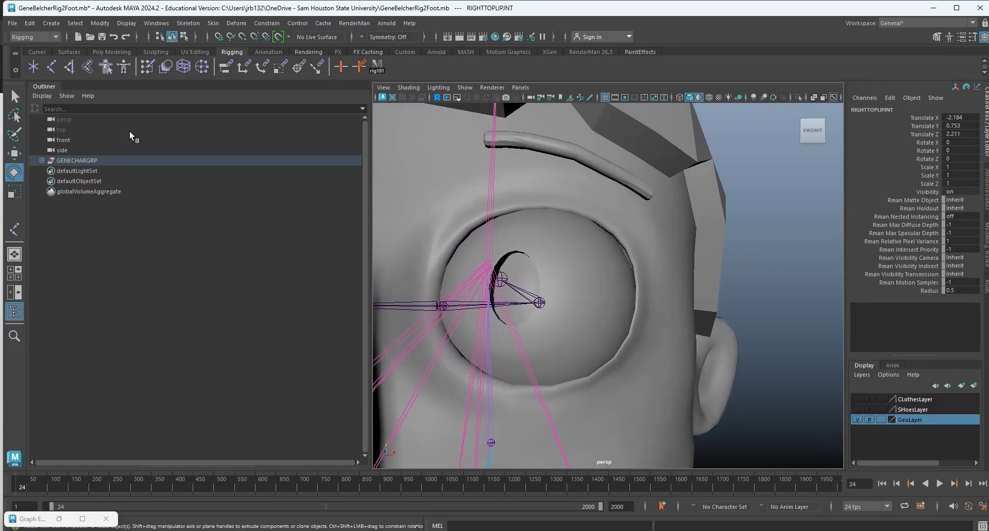
# Create a joint at the inner end of the left eyebrow in the front view and name it LeftBrowJnt1.
pyautogui.click(57, 73)
pyautogui.keyDown('alt'); pyautogui.moveTo(437, 189); pyautogui.dragTo(640, 179); pyautogui.keyUp('alt')
pyautogui.press('space')
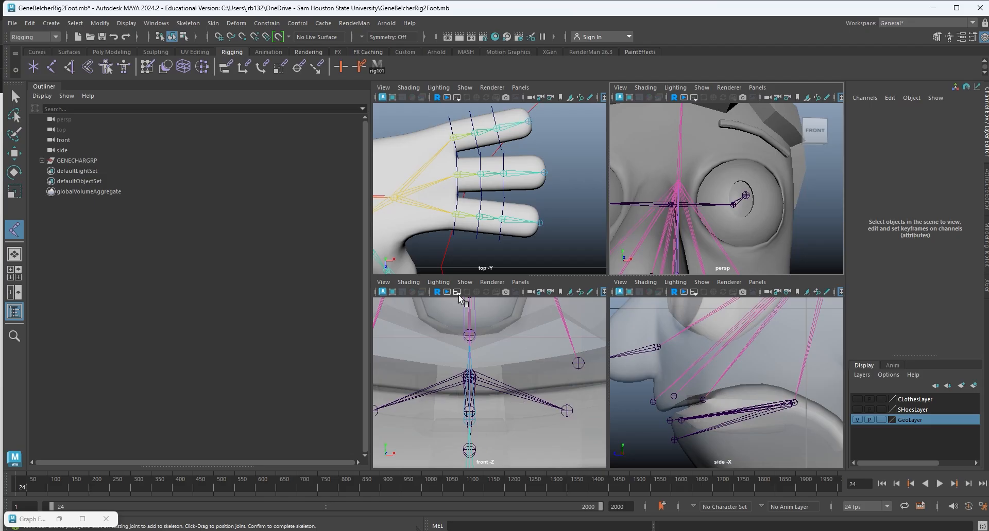
pyautogui.press('space')
pyautogui.scroll(-6, 653, 227)
pyautogui.scroll(15, 652, 227)
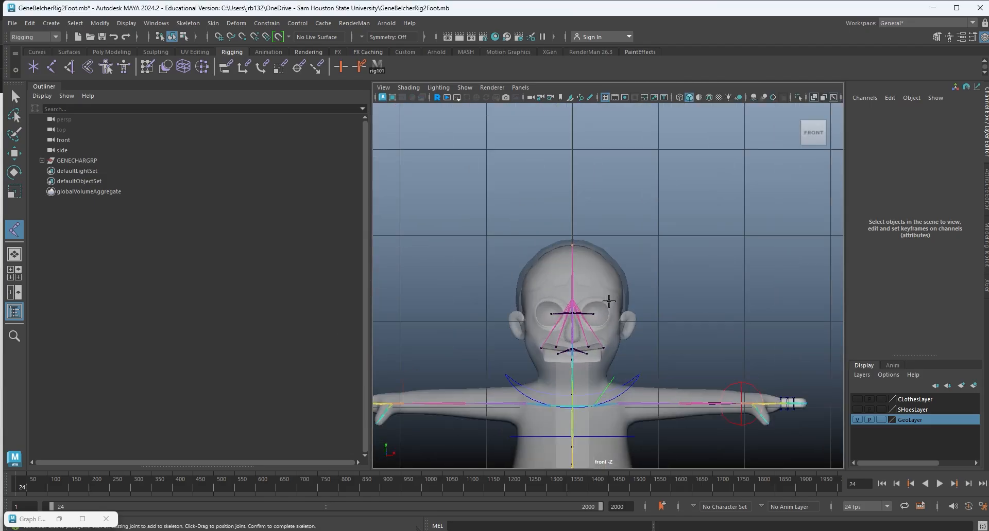
pyautogui.click(511, 260)
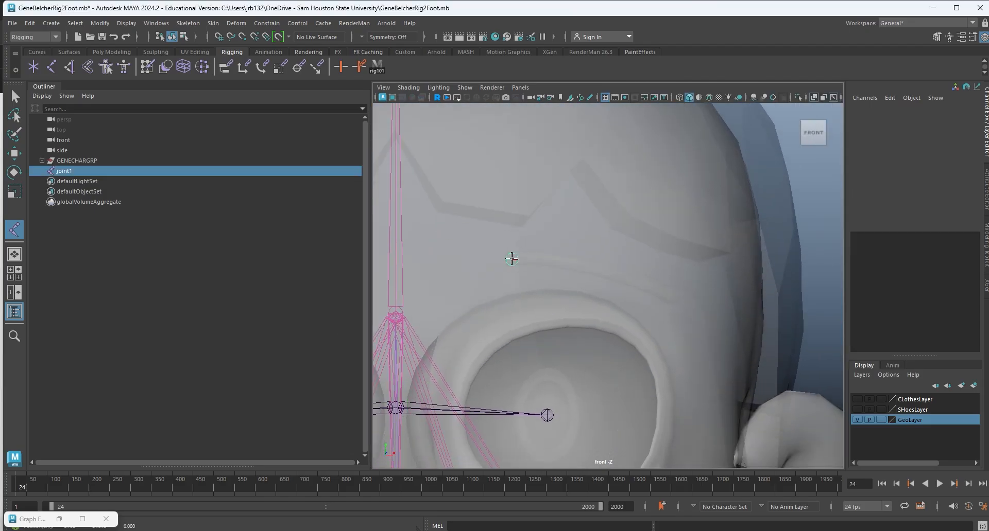
pyautogui.press('e')
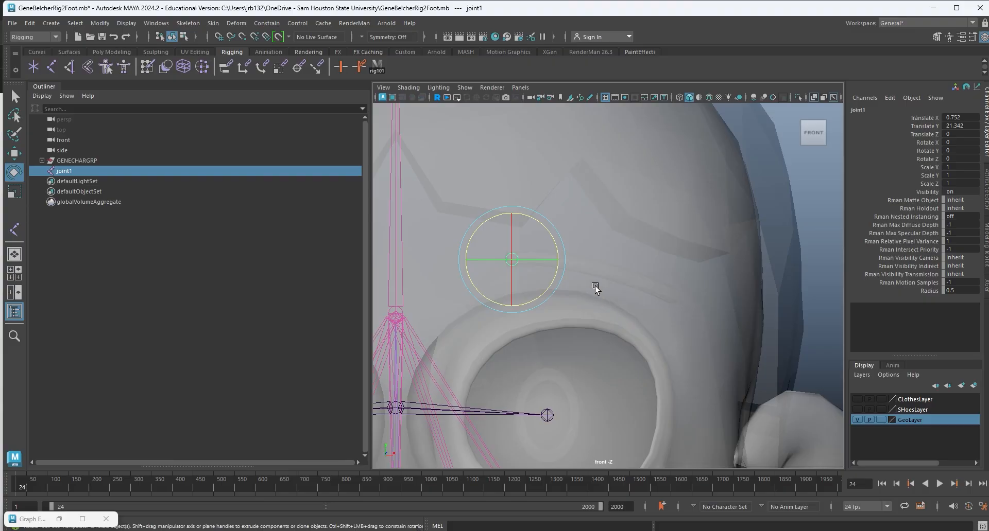
pyautogui.click(858, 109)
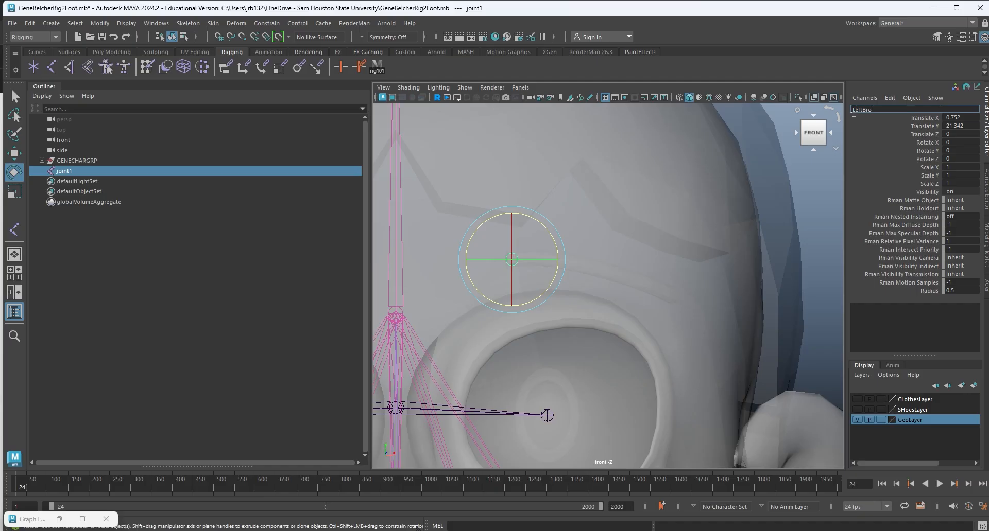
pyautogui.write('LeftBrowJnt1')
pyautogui.press('Return')
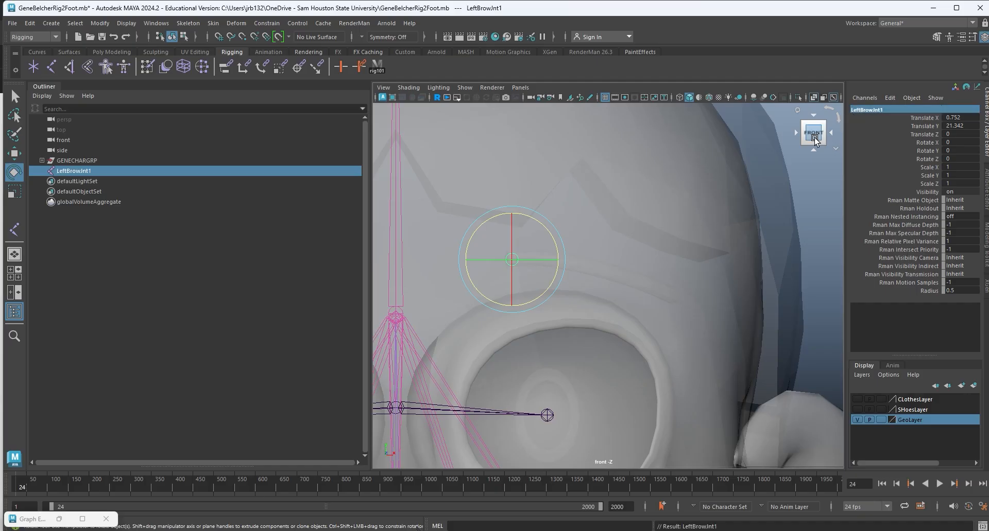
# Duplicate the left brow joint twice and place the copies at the middle and outer end of the eyebrow in the front view.
pyautogui.hotkey('ctrl', 'd')
pyautogui.press('w')
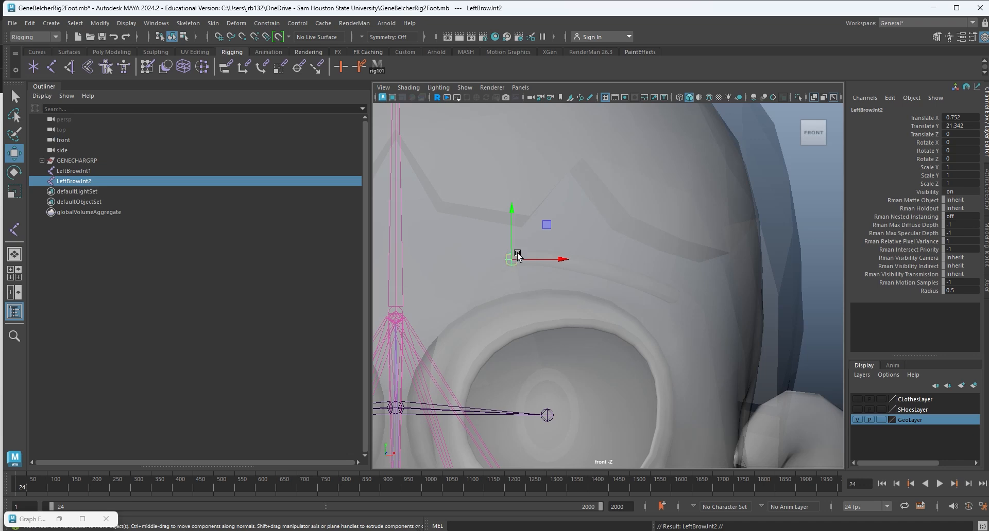
pyautogui.moveTo(513, 259); pyautogui.dragTo(670, 294)
pyautogui.hotkey('ctrl', 'd')
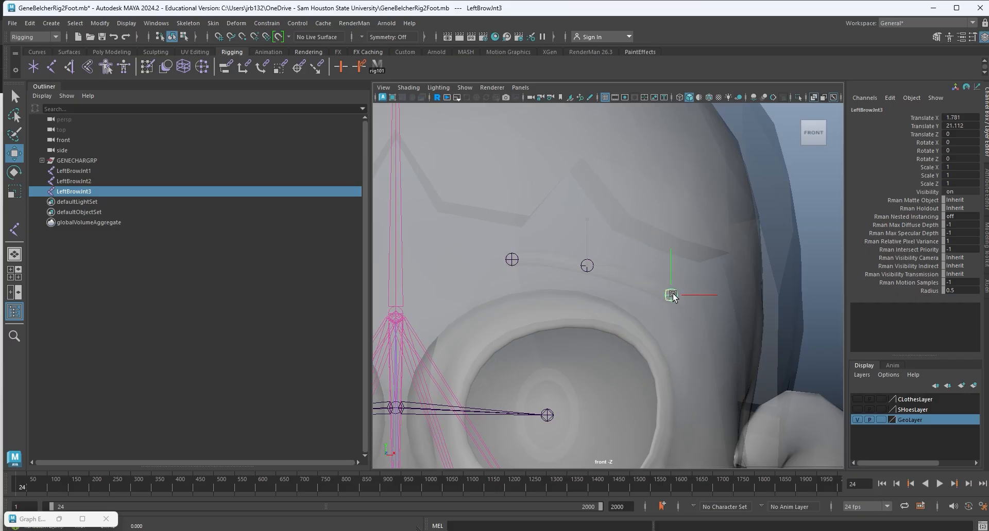
pyautogui.click(587, 265)
pyautogui.moveTo(593, 273)
pyautogui.mouseDown()
pyautogui.moveTo(620, 270)
pyautogui.moveTo(602, 275)
pyautogui.mouseUp()
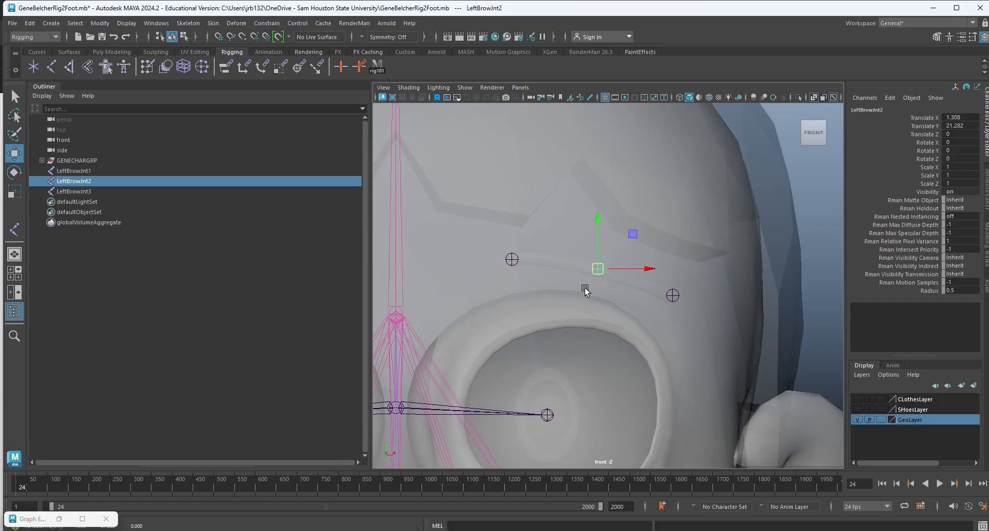
# Move the three left brow joints forward onto the eyebrow geometry, to Translate Z about 1.81 inner, 1.70 middle and 1.41 outer.
pyautogui.press('space')
pyautogui.press('space')
pyautogui.keyDown('alt'); pyautogui.moveTo(719, 230); pyautogui.dragTo(581, 137); pyautogui.keyUp('alt')
pyautogui.keyDown('alt'); pyautogui.moveTo(664, 231); pyautogui.dragTo(709, 323); pyautogui.keyUp('alt')
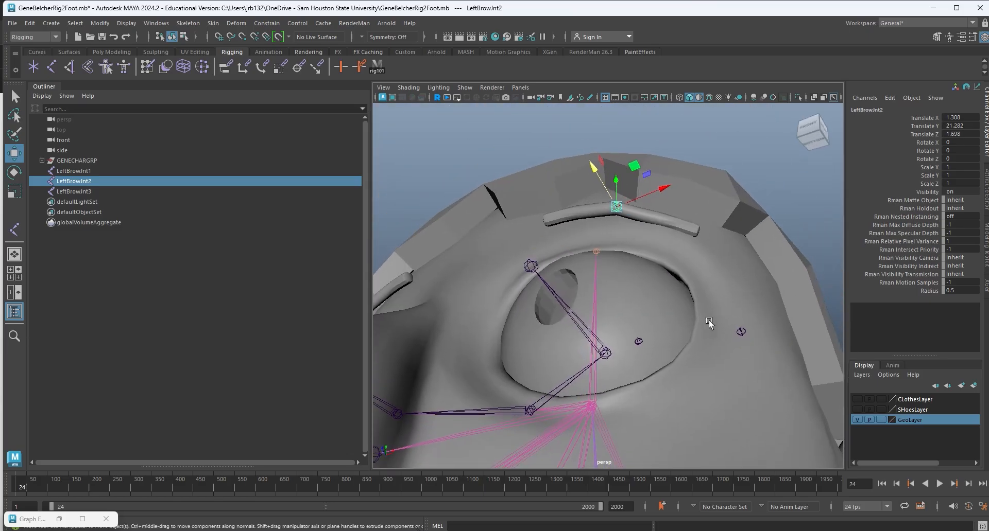
pyautogui.click(741, 332)
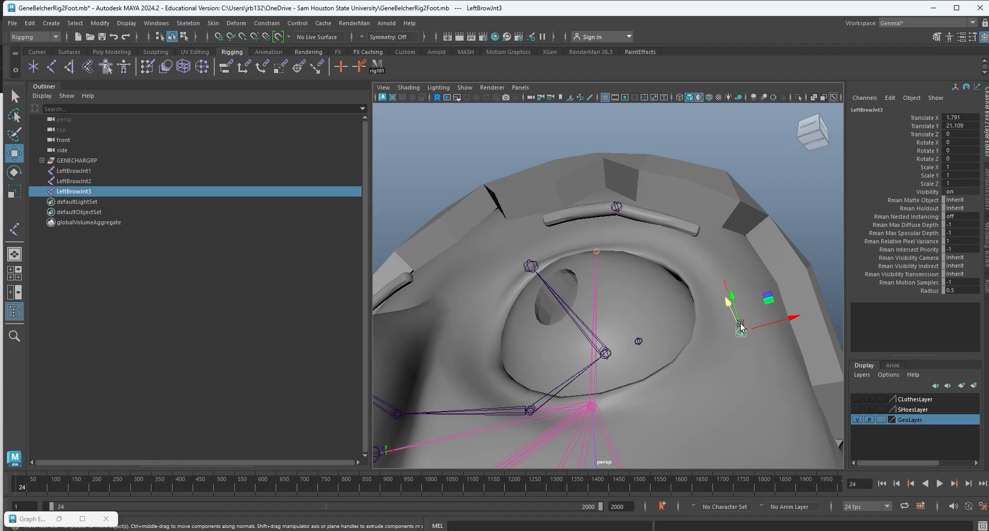
pyautogui.moveTo(740, 327); pyautogui.dragTo(649, 246)
pyautogui.hotkey('ctrl', 'z')
pyautogui.moveTo(759, 252); pyautogui.dragTo(744, 282)
pyautogui.click(713, 283)
pyautogui.moveTo(677, 273)
pyautogui.mouseDown()
pyautogui.moveTo(479, 218)
pyautogui.moveTo(658, 290)
pyautogui.moveTo(690, 269)
pyautogui.mouseUp()
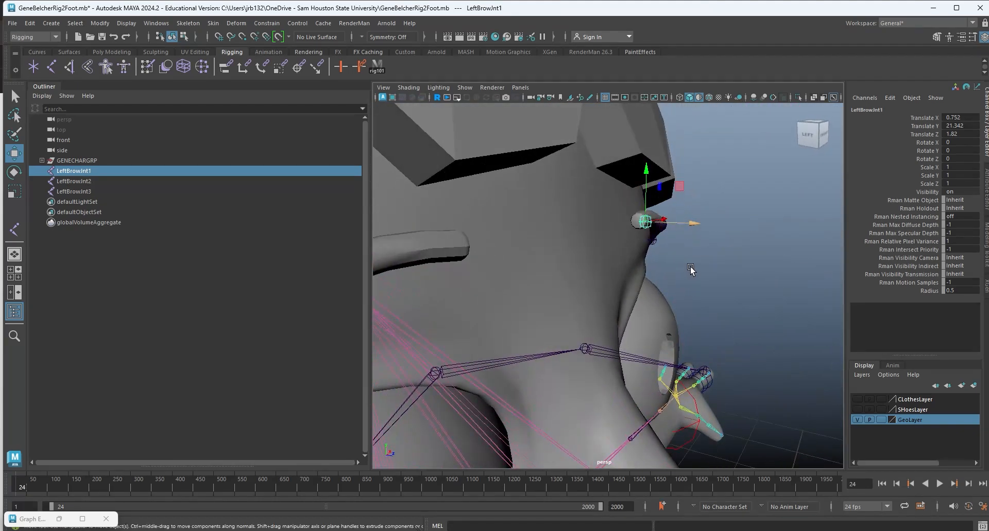
pyautogui.moveTo(694, 224); pyautogui.dragTo(668, 238)
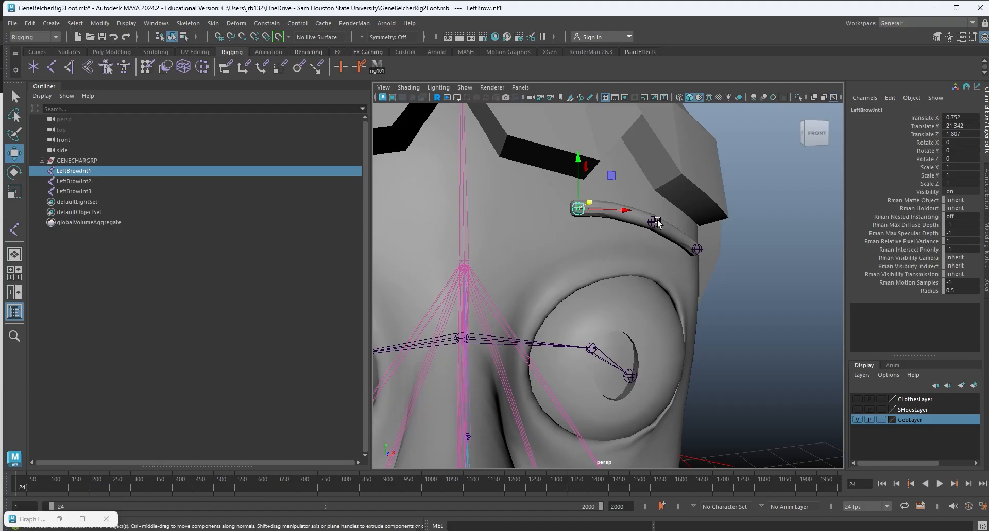
# Parent the three left brow joints to the central head joint between the eyes.
pyautogui.keyDown('shift'); pyautogui.click(655, 222); pyautogui.keyUp('shift')
pyautogui.keyDown('shift'); pyautogui.click(699, 250); pyautogui.keyUp('shift')
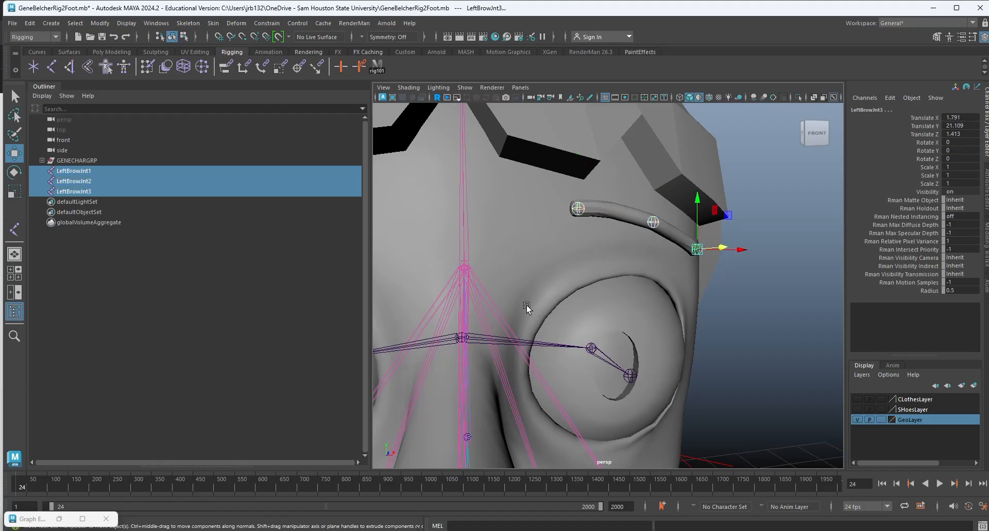
pyautogui.click(472, 285)
pyautogui.press('p')
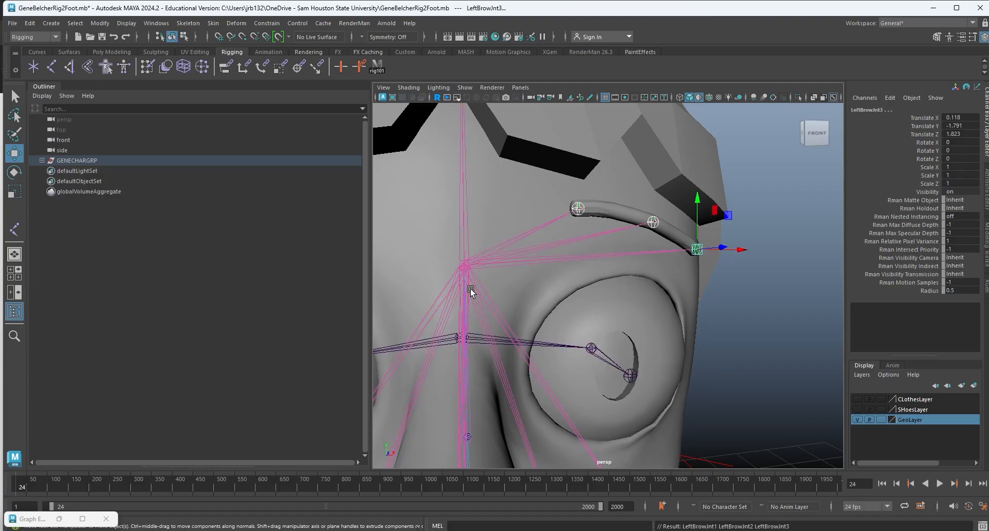
# Try to mirror all three left brow joints together in one operation.
pyautogui.keyDown('alt'); pyautogui.moveTo(552, 243); pyautogui.dragTo(655, 255); pyautogui.keyUp('alt')
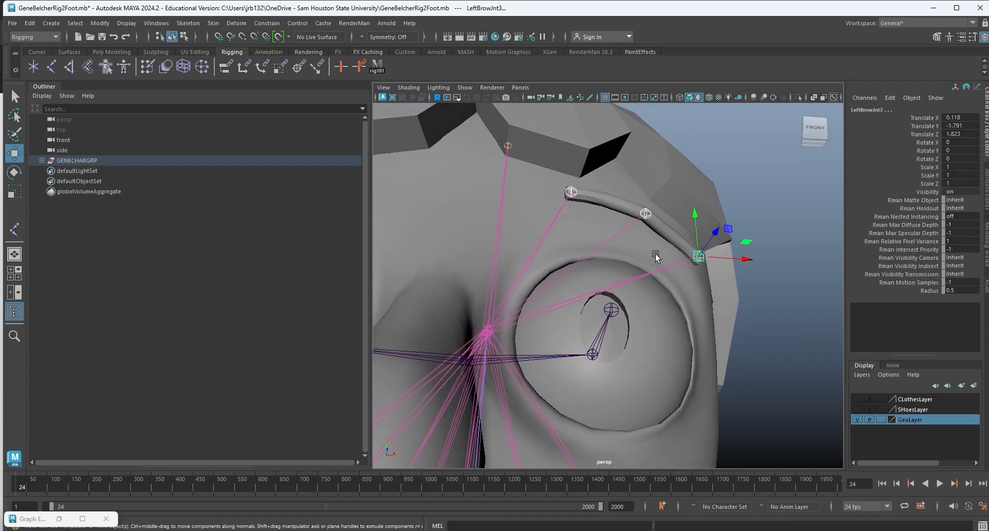
pyautogui.keyDown('alt'); pyautogui.moveTo(610, 197); pyautogui.dragTo(577, 195); pyautogui.keyUp('alt')
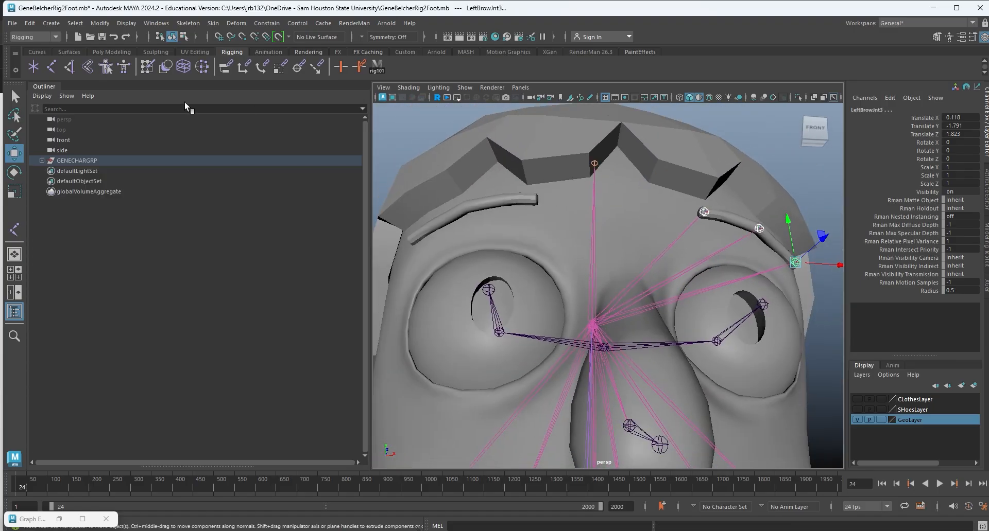
pyautogui.click(99, 24)
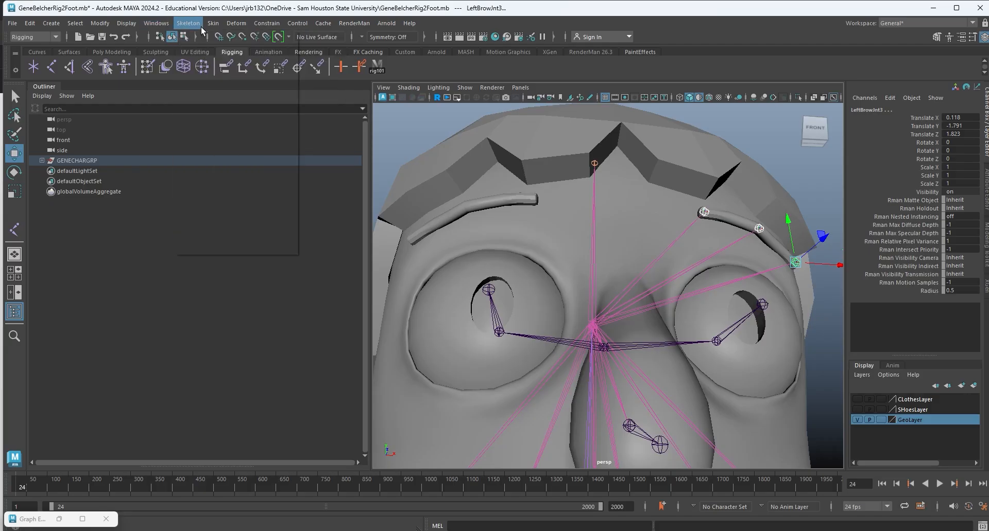
pyautogui.moveTo(198, 24)
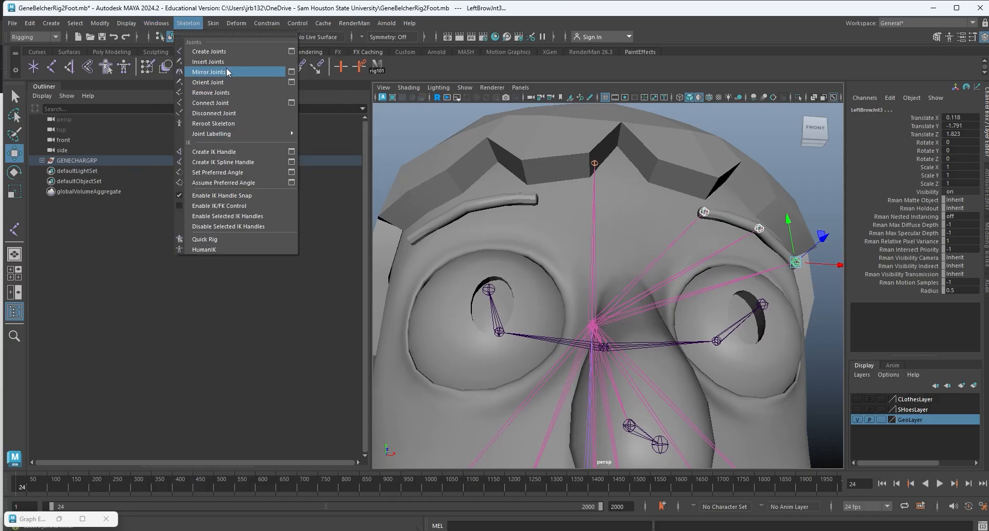
pyautogui.click(258, 72)
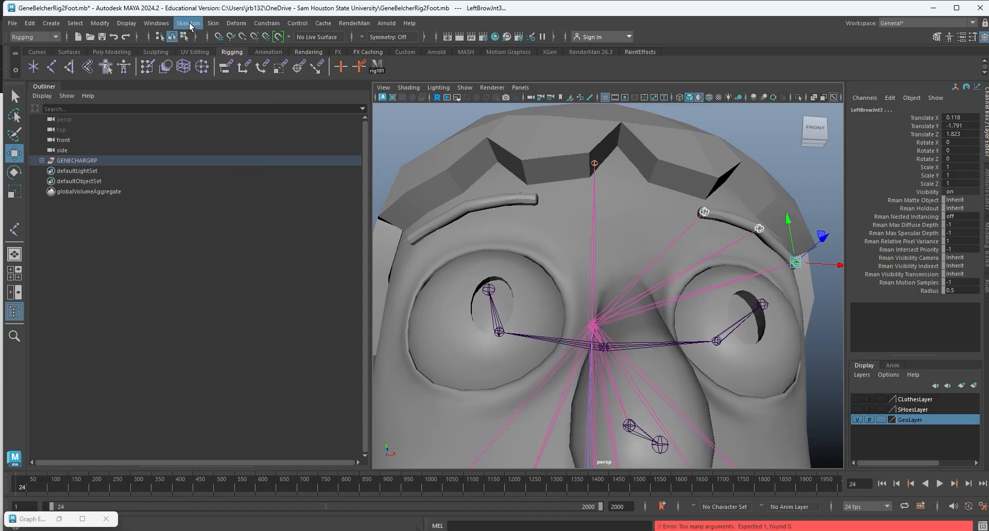
pyautogui.click(740, 121)
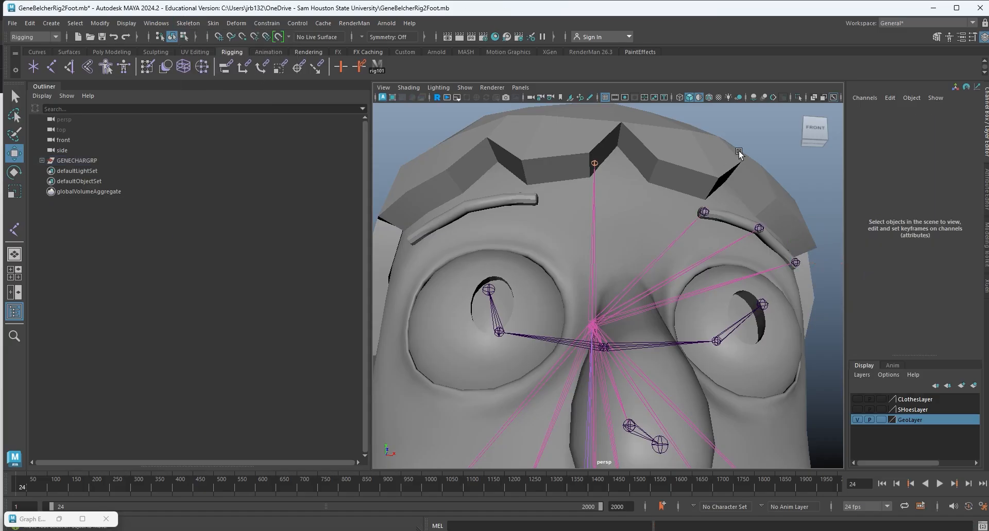
# Mirror the inner, middle and outer left brow joints one at a time to the right eyebrow.
pyautogui.click(702, 214)
pyautogui.press('g')
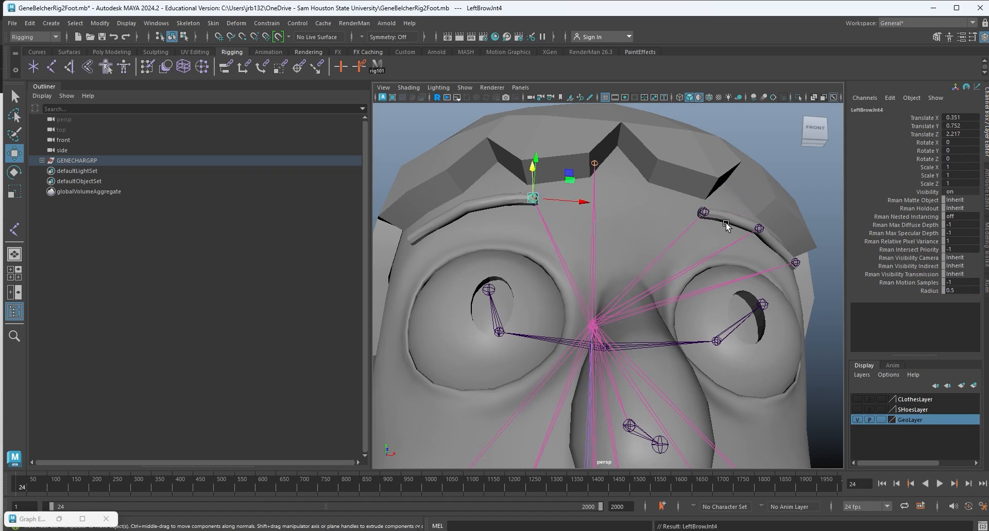
pyautogui.click(761, 228)
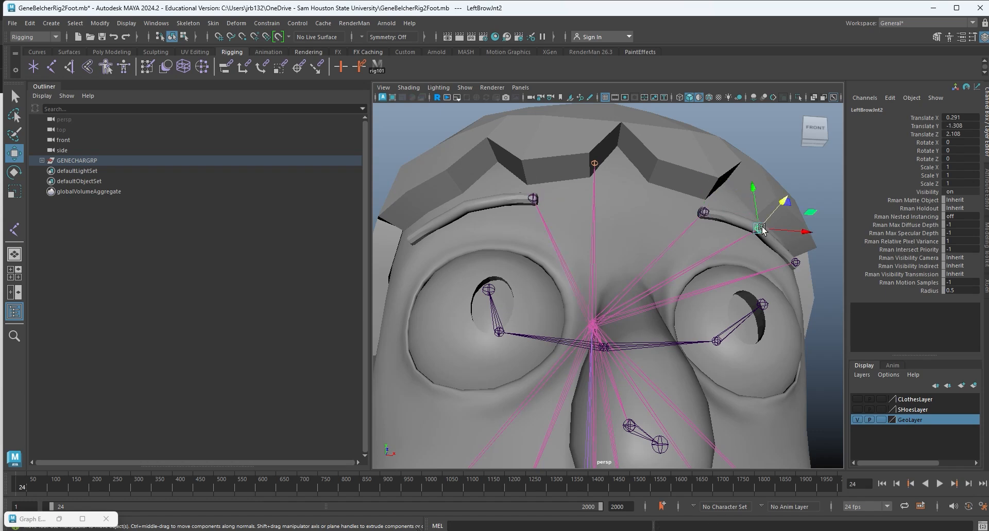
pyautogui.press('g')
pyautogui.click(796, 263)
pyautogui.press('g')
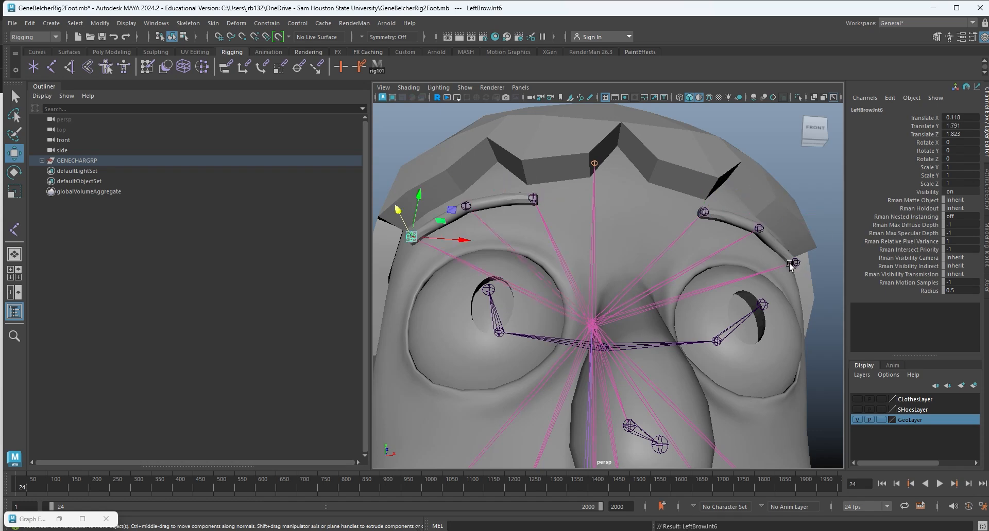
# Select the three mirrored joints on the right eyebrow and open the Search and Replace Names options for them.
pyautogui.keyDown('alt'); pyautogui.moveTo(549, 218); pyautogui.dragTo(581, 195); pyautogui.keyUp('alt')
pyautogui.click(534, 196)
pyautogui.keyDown('shift'); pyautogui.click(582, 196); pyautogui.keyUp('shift')
pyautogui.keyDown('shift'); pyautogui.click(522, 229); pyautogui.keyUp('shift')
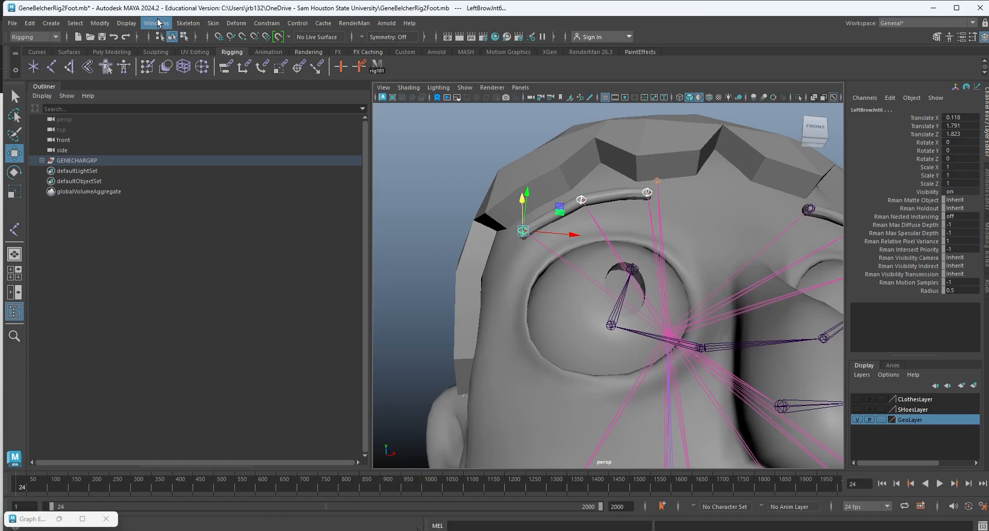
pyautogui.click(158, 23)
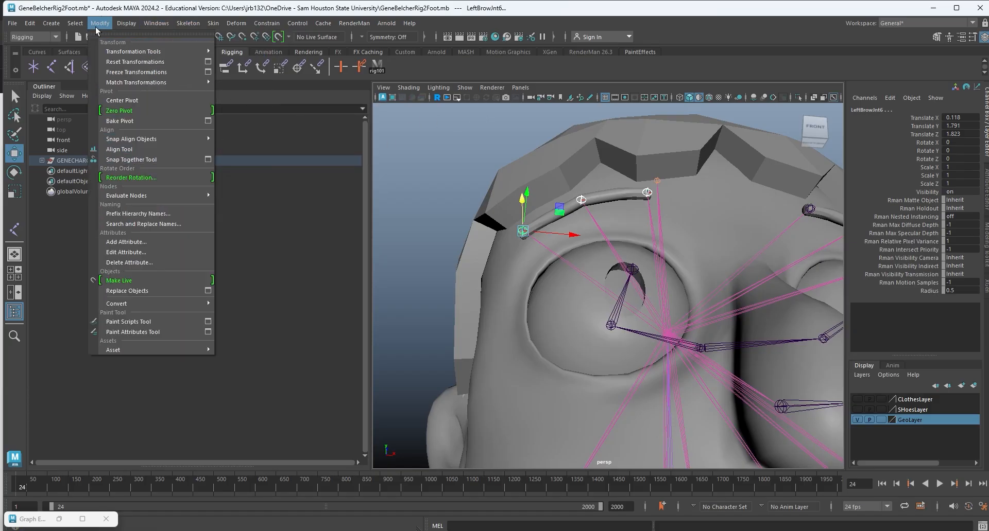
pyautogui.moveTo(76, 23)
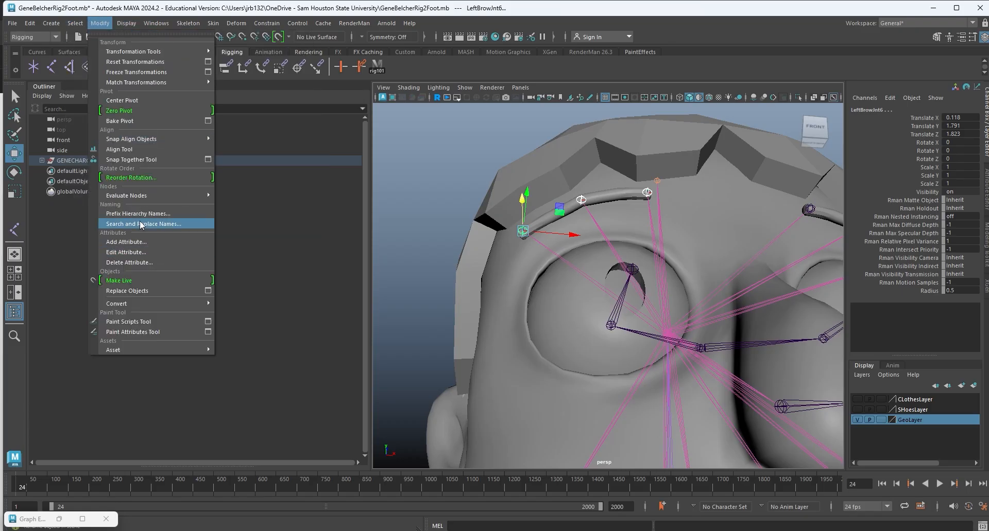
pyautogui.click(141, 225)
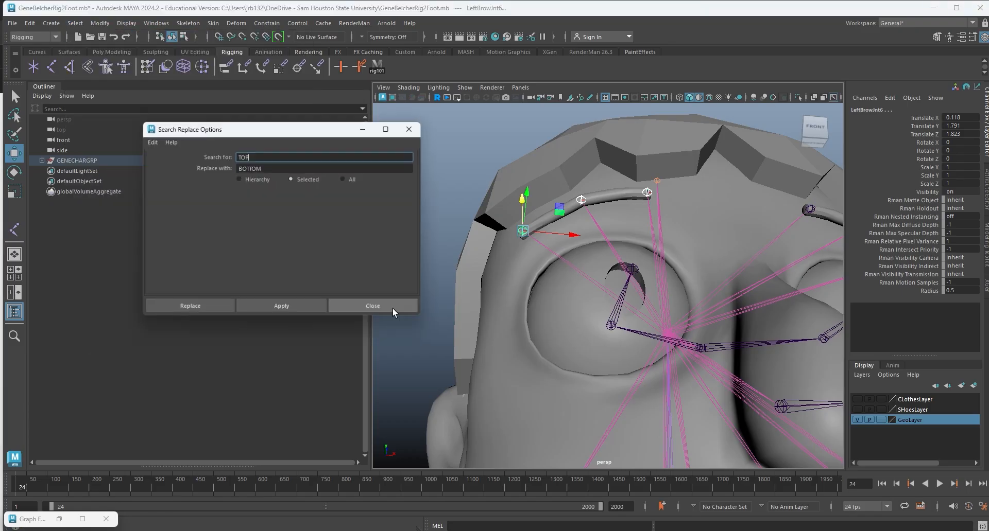
# Try to replace LEFT with RIGHT in the names of the three selected right brow joints.
pyautogui.doubleClick(245, 157)
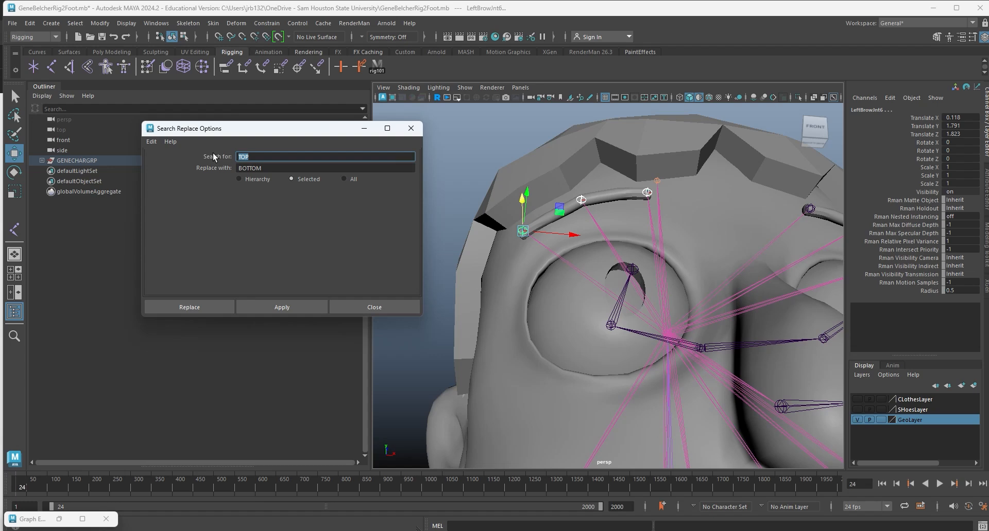
pyautogui.press('BackSpace')
pyautogui.write('LEft')
pyautogui.press('BackSpace')
pyautogui.press('BackSpace')
pyautogui.write('EFT')
pyautogui.press('Tab')
pyautogui.write('RIGHT')
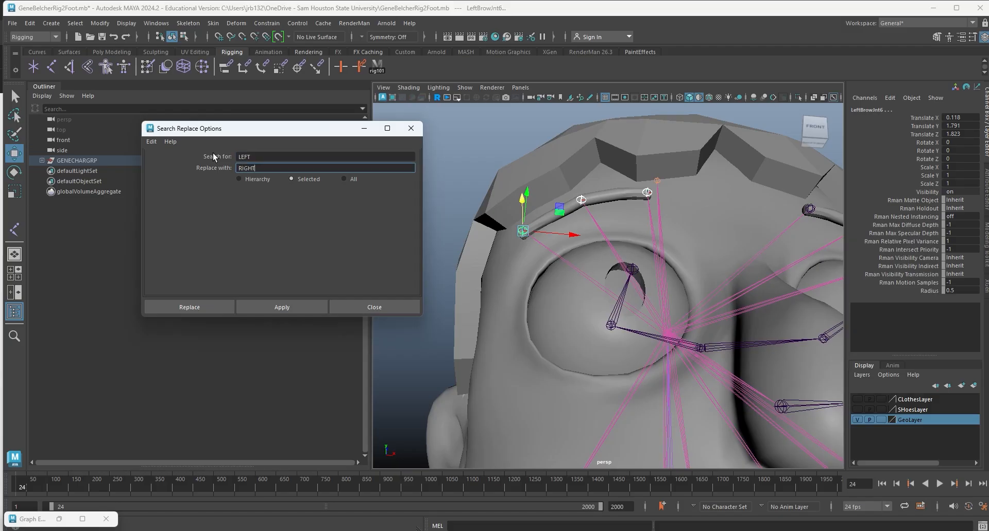
pyautogui.click(293, 307)
pyautogui.click(578, 205)
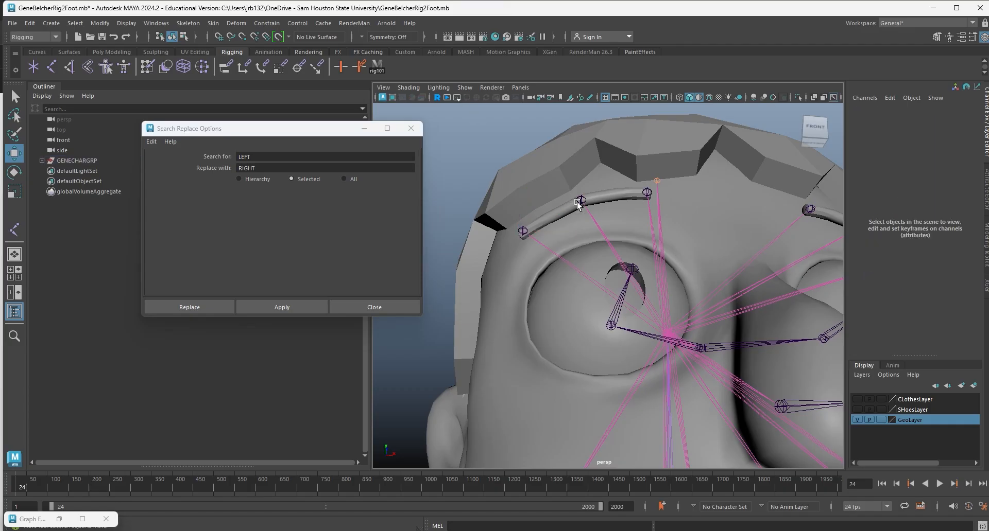
# Replace Left with Right in the names of the three selected right brow joints and close the Search and Replace options.
pyautogui.click(582, 200)
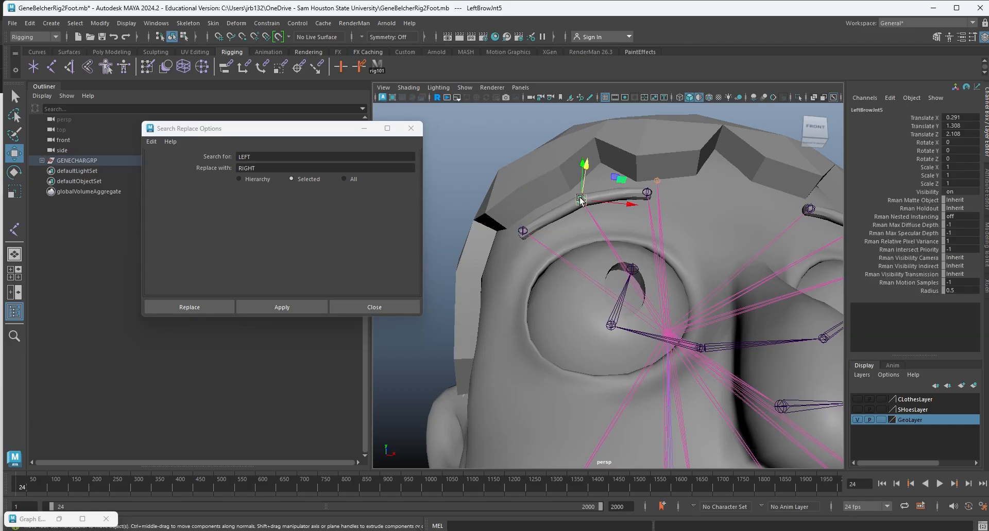
pyautogui.click(646, 192)
pyautogui.doubleClick(261, 157)
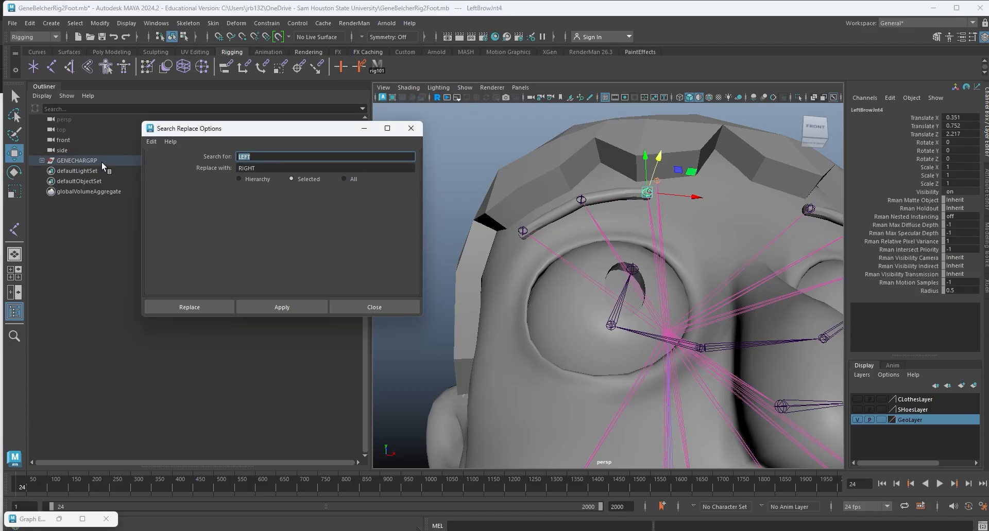
pyautogui.write('Left')
pyautogui.doubleClick(247, 168)
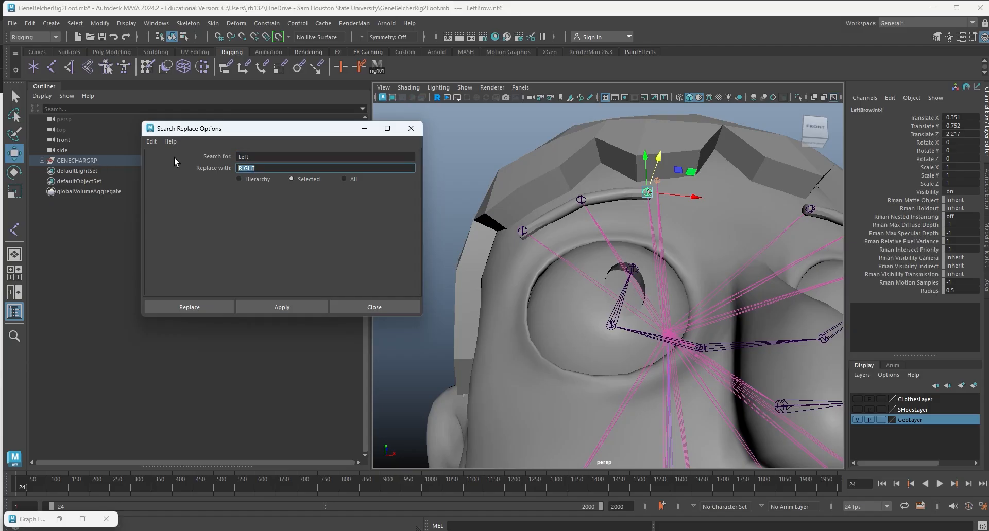
pyautogui.write('Right')
pyautogui.click(581, 200)
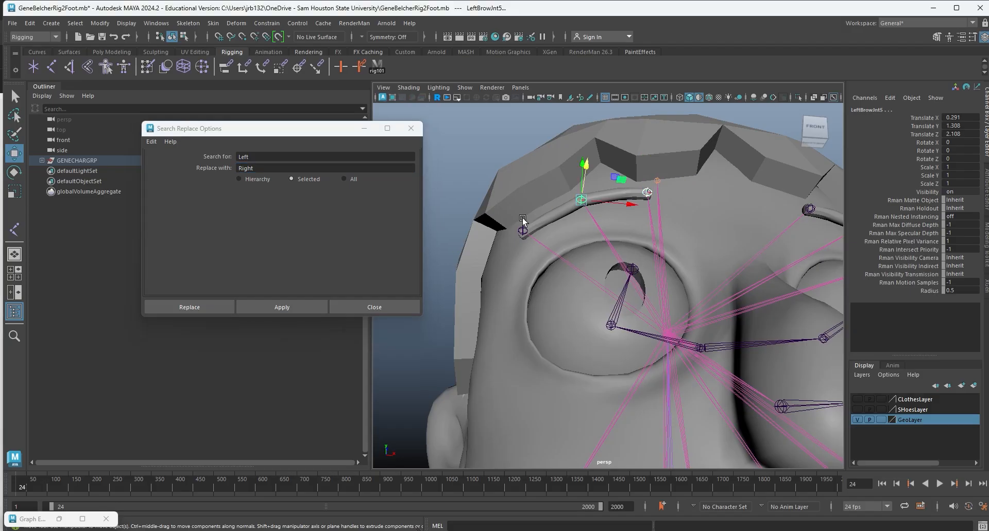
pyautogui.click(520, 229)
pyautogui.click(288, 311)
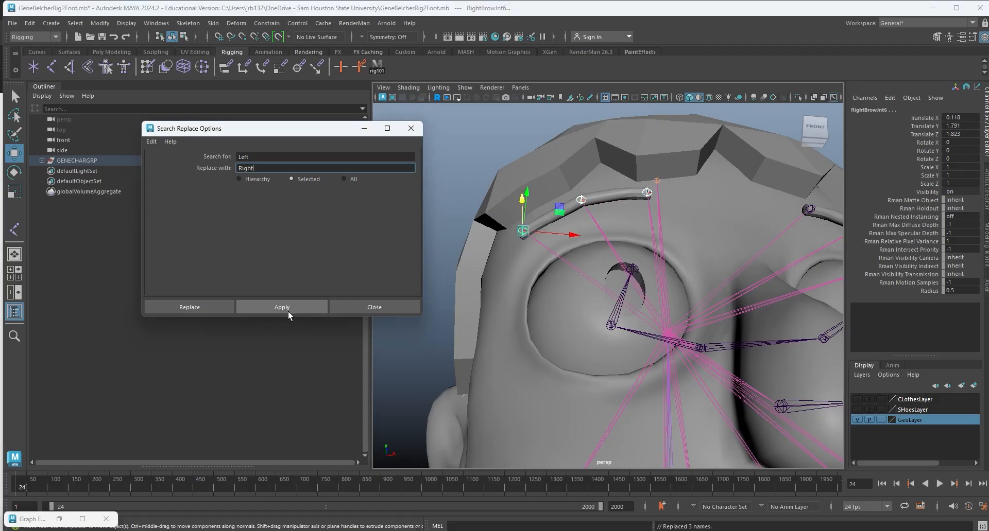
pyautogui.click(410, 129)
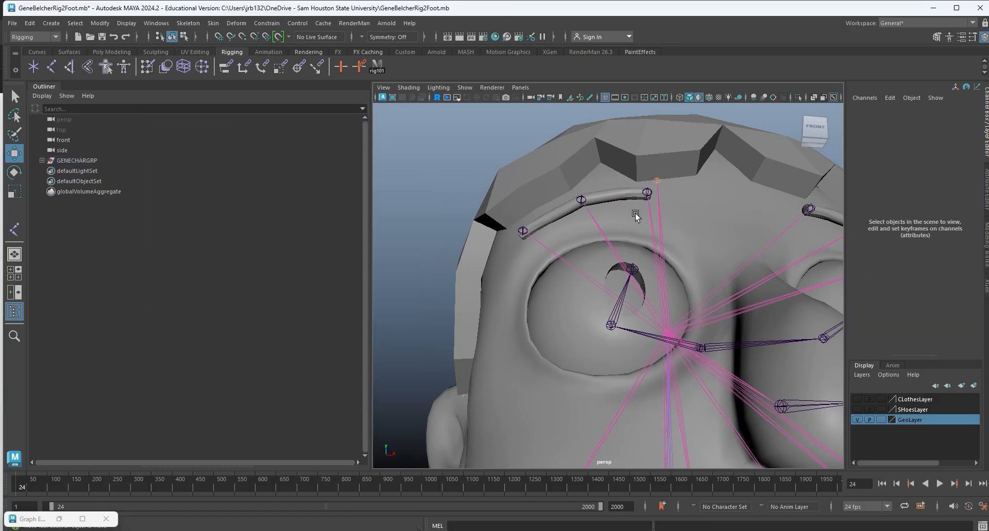
# Open the Rigging 101 wireControllers window and select the head tip joint.
pyautogui.scroll(-5, 634, 216)
pyautogui.keyDown('alt'); pyautogui.moveTo(632, 250); pyautogui.dragTo(532, 272); pyautogui.keyUp('alt')
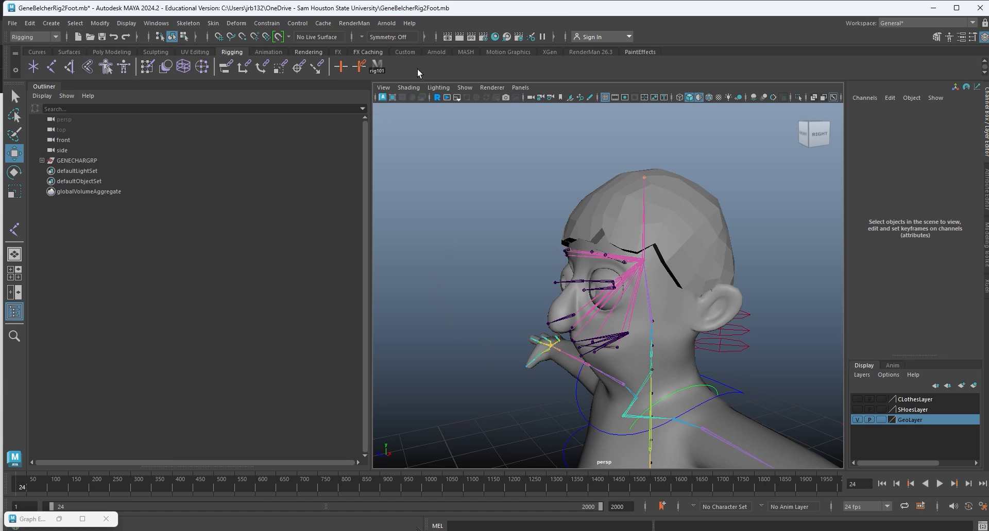
pyautogui.click(376, 66)
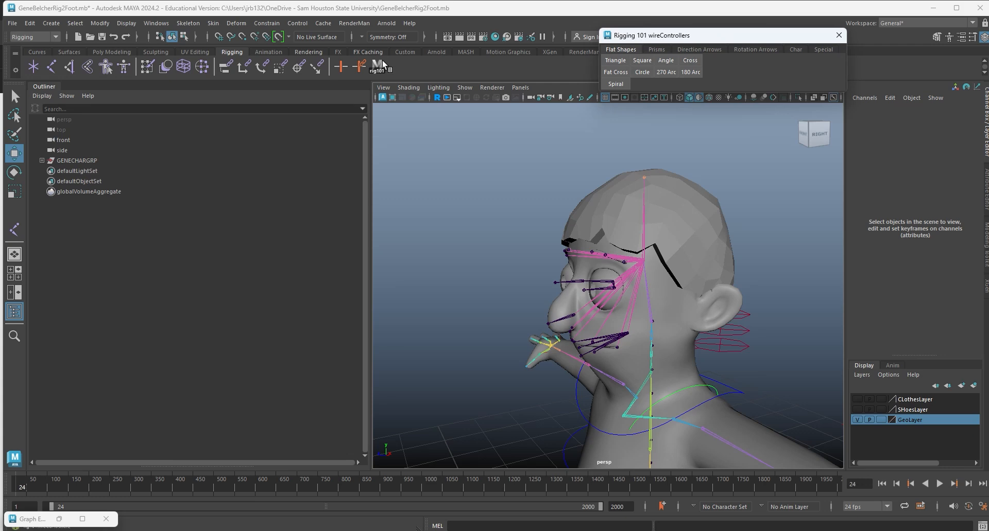
pyautogui.keyDown('alt'); pyautogui.moveTo(685, 197); pyautogui.dragTo(640, 190); pyautogui.keyUp('alt')
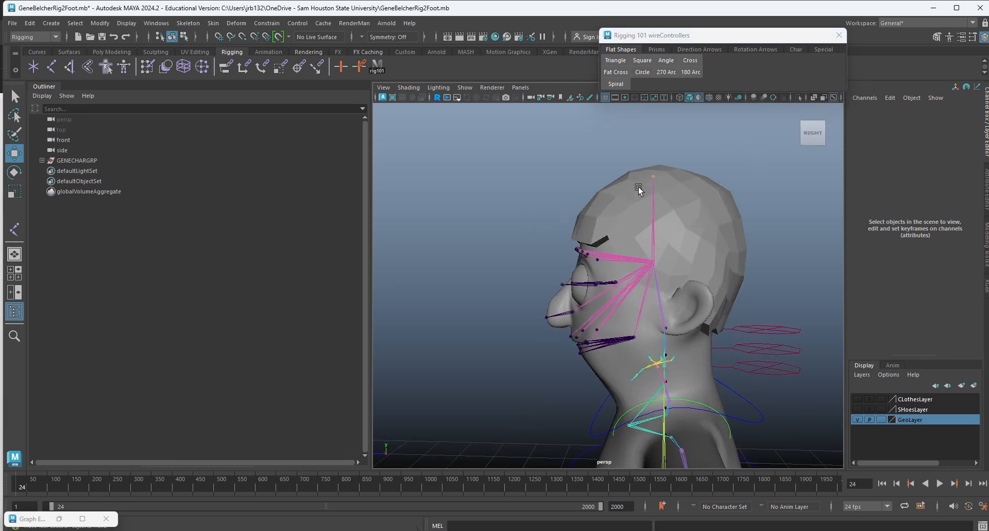
pyautogui.keyDown('alt'); pyautogui.moveTo(640, 190); pyautogui.dragTo(625, 227, button='middle'); pyautogui.keyUp('alt')
pyautogui.keyDown('alt'); pyautogui.moveTo(625, 227); pyautogui.dragTo(707, 223, button='right'); pyautogui.keyUp('alt')
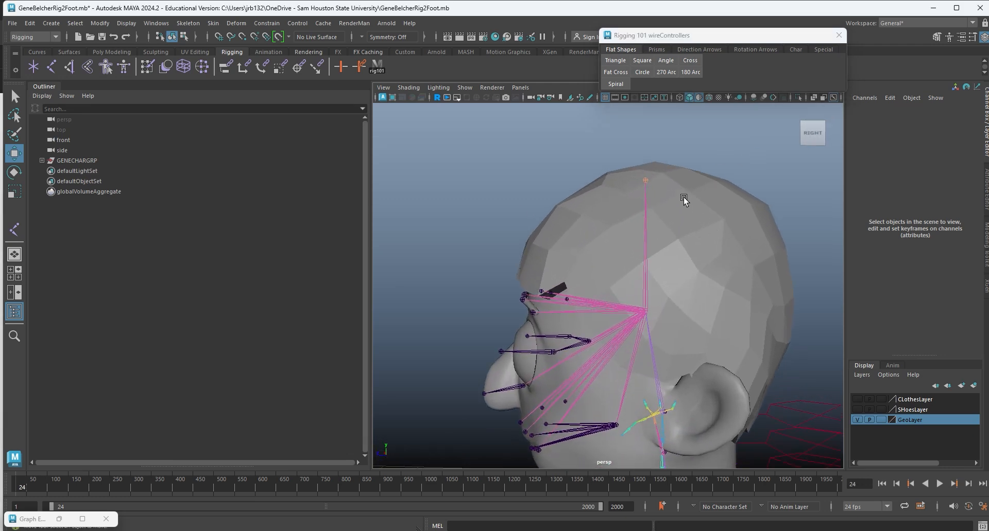
pyautogui.click(646, 178)
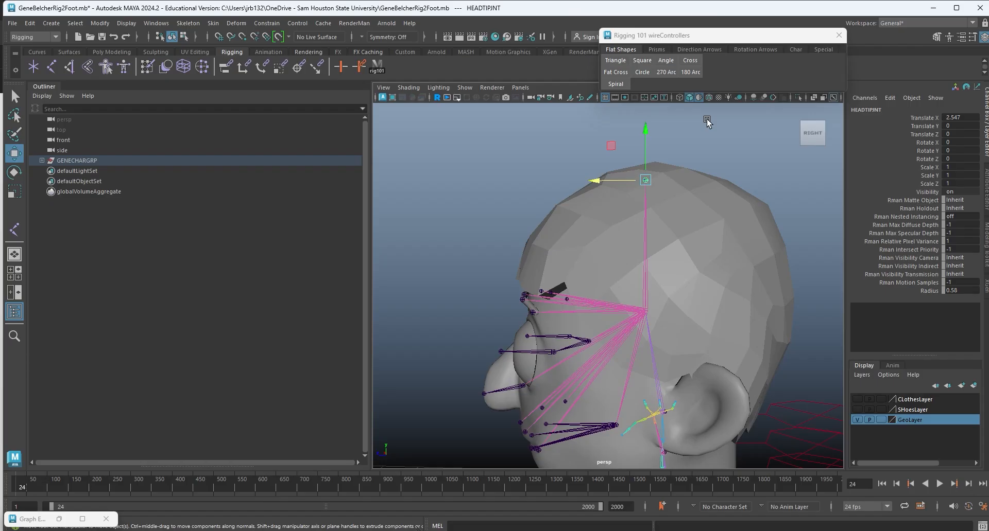
# Examine the head tip joint, the skull and neck joints and the neck controllers from the side, back and front.
pyautogui.keyDown('alt'); pyautogui.moveTo(742, 421); pyautogui.dragTo(609, 296, button='middle'); pyautogui.keyUp('alt')
pyautogui.scroll(-2, 609, 295)
pyautogui.keyDown('alt'); pyautogui.moveTo(618, 309); pyautogui.dragTo(641, 312); pyautogui.keyUp('alt')
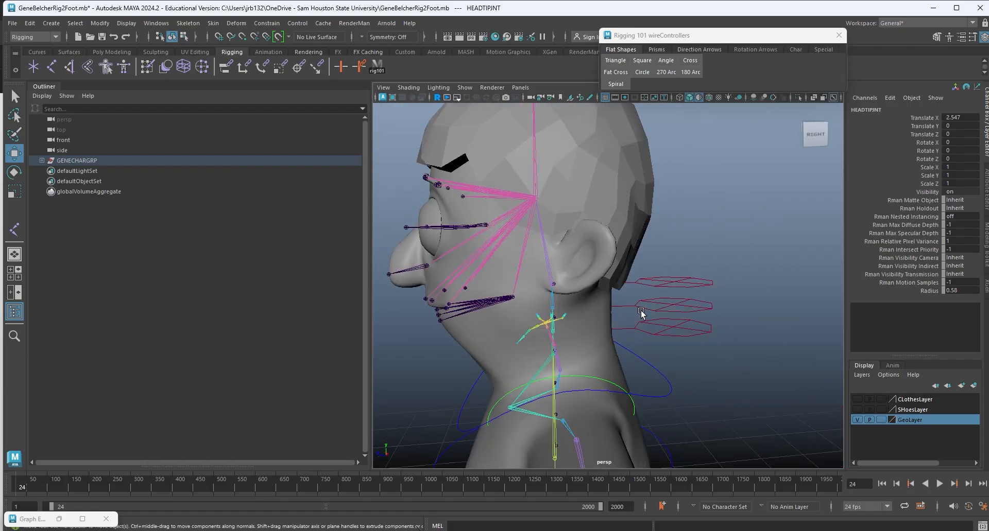
pyautogui.keyDown('alt'); pyautogui.moveTo(665, 363); pyautogui.dragTo(562, 358); pyautogui.keyUp('alt')
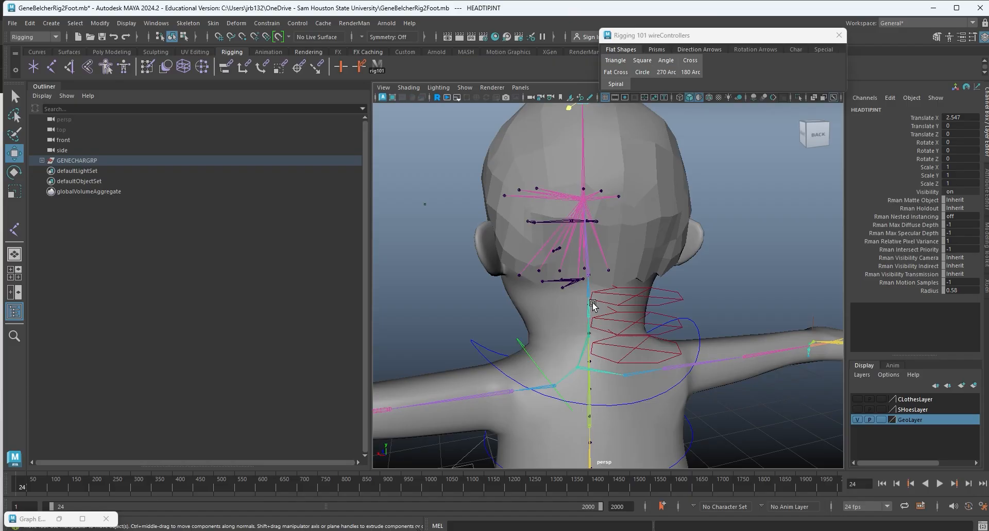
pyautogui.keyDown('alt'); pyautogui.moveTo(592, 303); pyautogui.dragTo(632, 227); pyautogui.keyUp('alt')
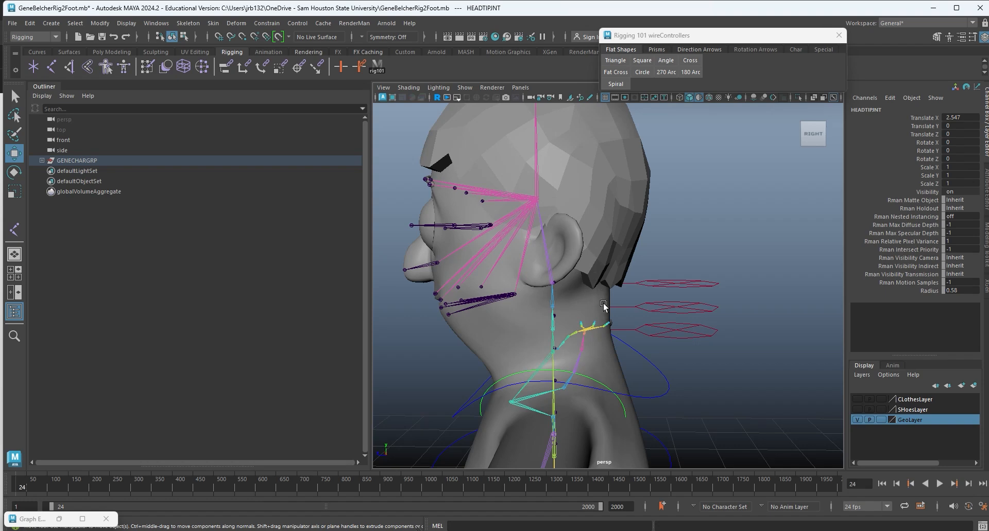
pyautogui.keyDown('alt'); pyautogui.moveTo(651, 270); pyautogui.dragTo(569, 287); pyautogui.keyUp('alt')
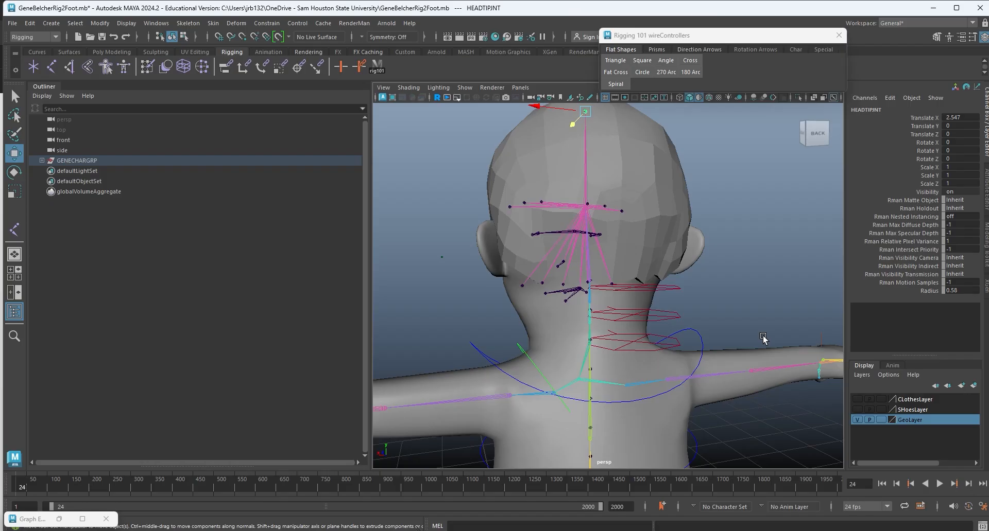
pyautogui.keyDown('alt'); pyautogui.moveTo(579, 345); pyautogui.dragTo(593, 258); pyautogui.keyUp('alt')
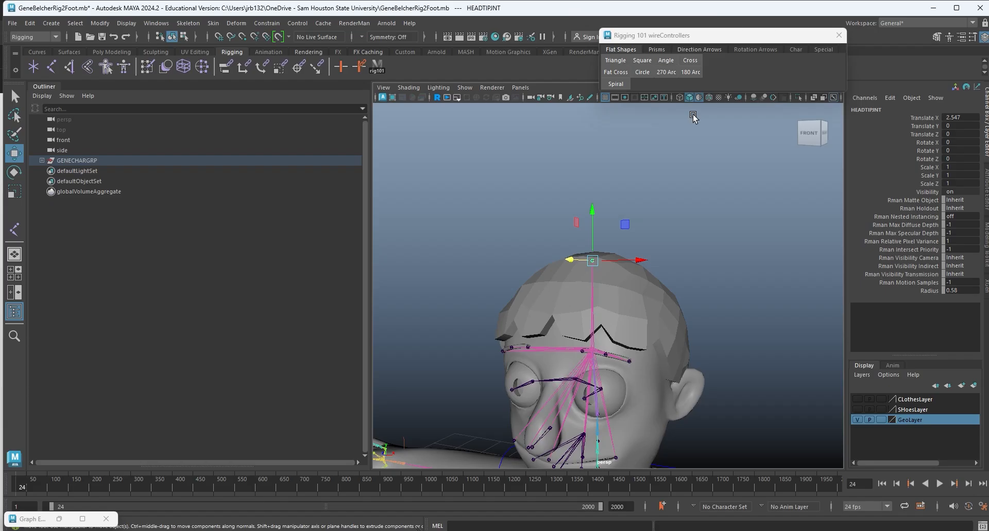
pyautogui.keyDown('alt'); pyautogui.moveTo(703, 340); pyautogui.dragTo(621, 291); pyautogui.keyUp('alt')
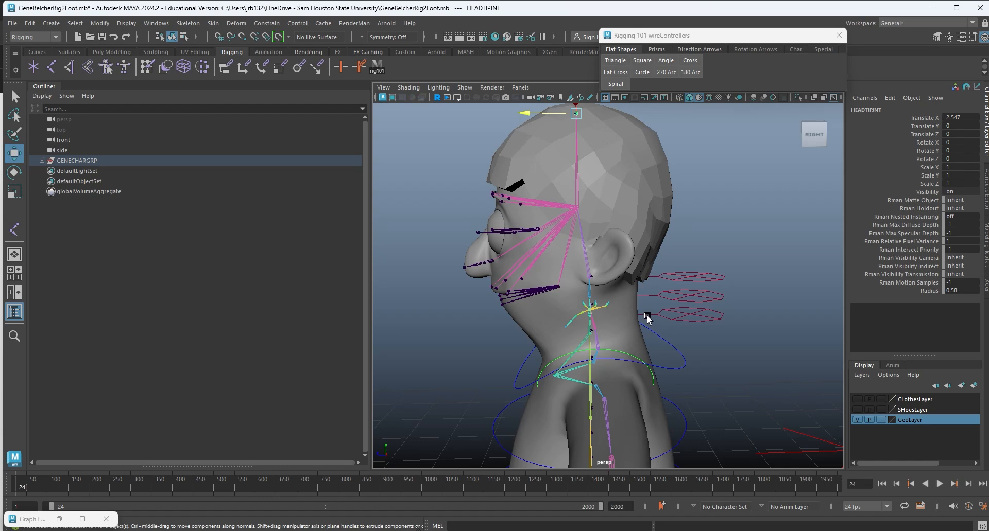
pyautogui.keyDown('alt'); pyautogui.moveTo(655, 321); pyautogui.dragTo(612, 303); pyautogui.keyUp('alt')
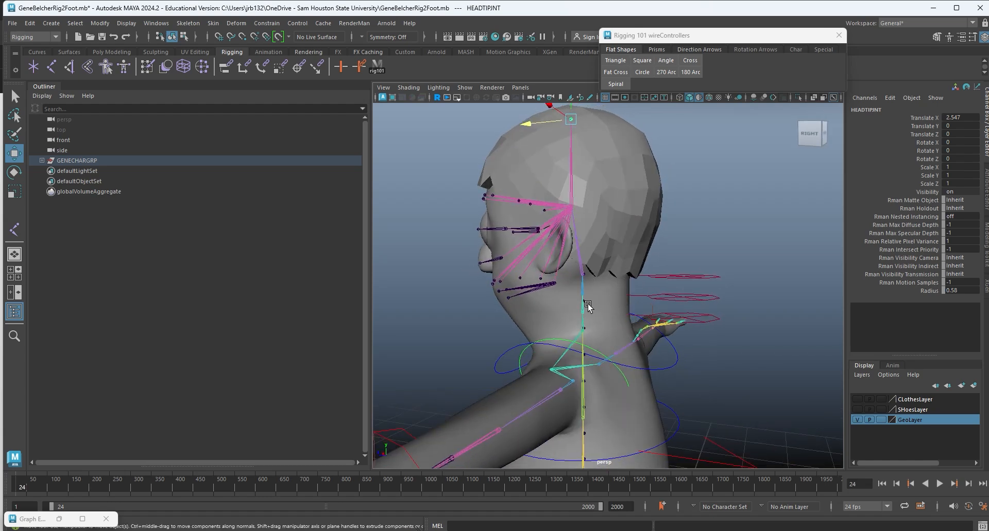
pyautogui.keyDown('alt'); pyautogui.moveTo(603, 321); pyautogui.dragTo(616, 310); pyautogui.keyUp('alt')
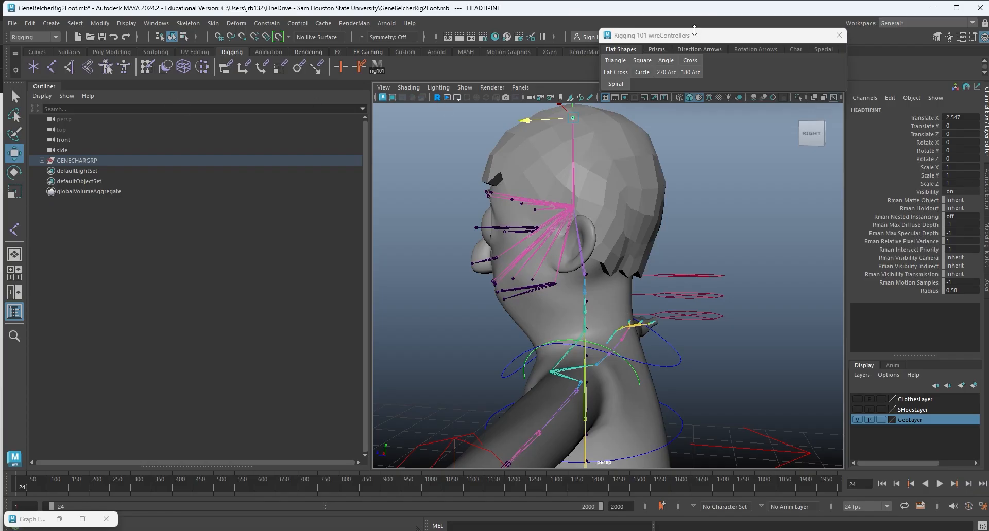
# Move the wire controllers window off the viewport, collapse the Outliner and frame the whole character.
pyautogui.moveTo(692, 40); pyautogui.dragTo(242, 71)
pyautogui.keyDown('alt'); pyautogui.moveTo(450, 288); pyautogui.dragTo(501, 291); pyautogui.keyUp('alt')
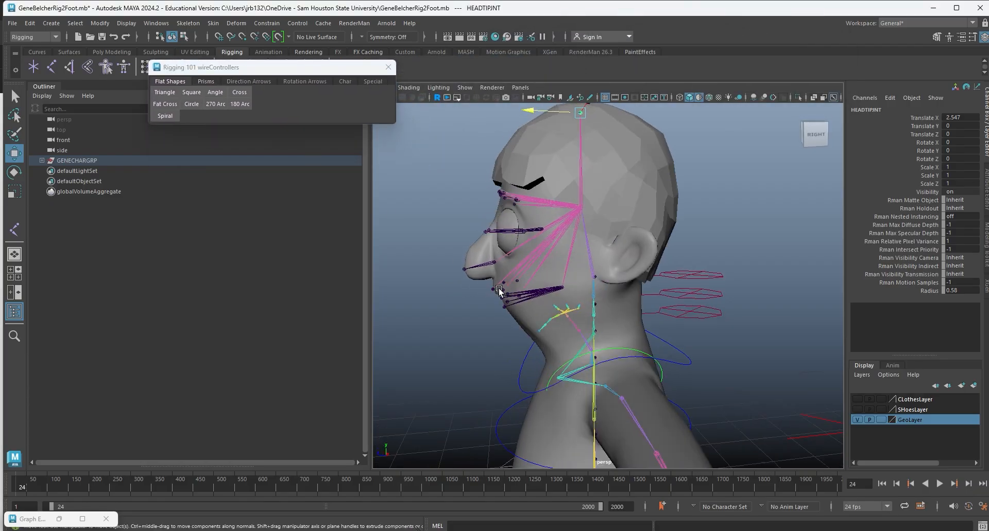
pyautogui.doubleClick(38, 87)
pyautogui.keyDown('alt'); pyautogui.moveTo(337, 265); pyautogui.dragTo(438, 309); pyautogui.keyUp('alt')
pyautogui.scroll(-3, 438, 309)
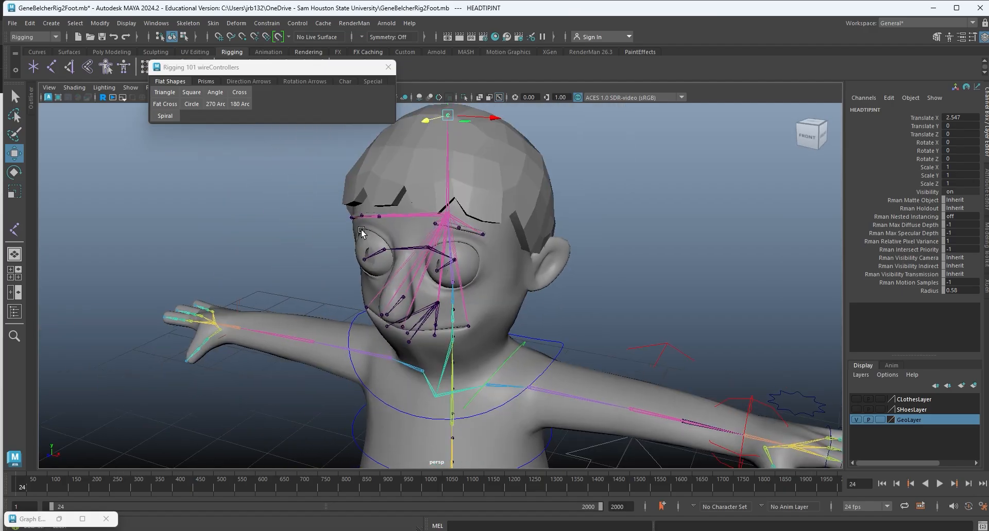
pyautogui.keyDown('alt'); pyautogui.moveTo(464, 373); pyautogui.dragTo(478, 203, button='middle'); pyautogui.keyUp('alt')
pyautogui.scroll(-5, 477, 207)
pyautogui.keyDown('alt'); pyautogui.moveTo(389, 324); pyautogui.dragTo(429, 254); pyautogui.keyUp('alt')
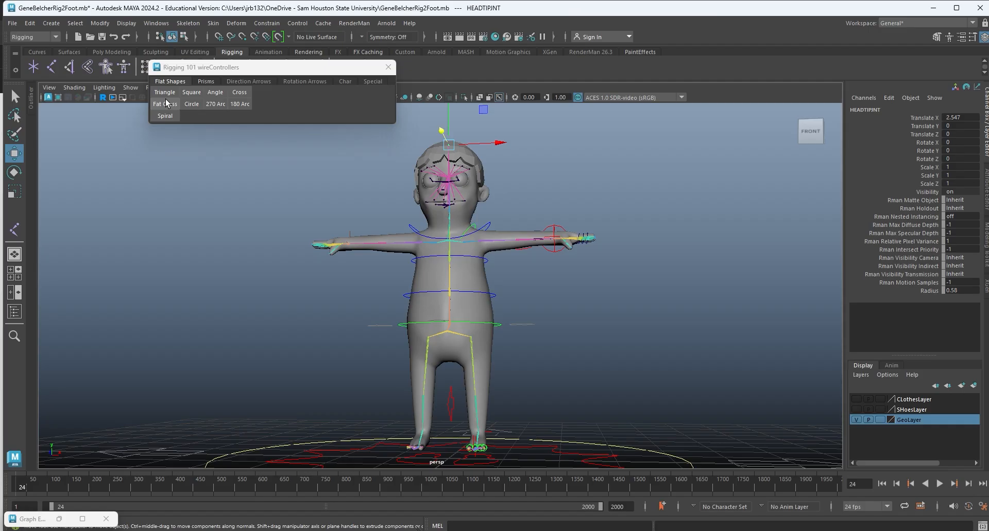
# Create a flat square controller and snap it to the head tip joint, with the GeoLayer hidden.
pyautogui.click(197, 96)
pyautogui.keyDown('alt'); pyautogui.moveTo(499, 267); pyautogui.dragTo(487, 192, button='middle'); pyautogui.keyUp('alt')
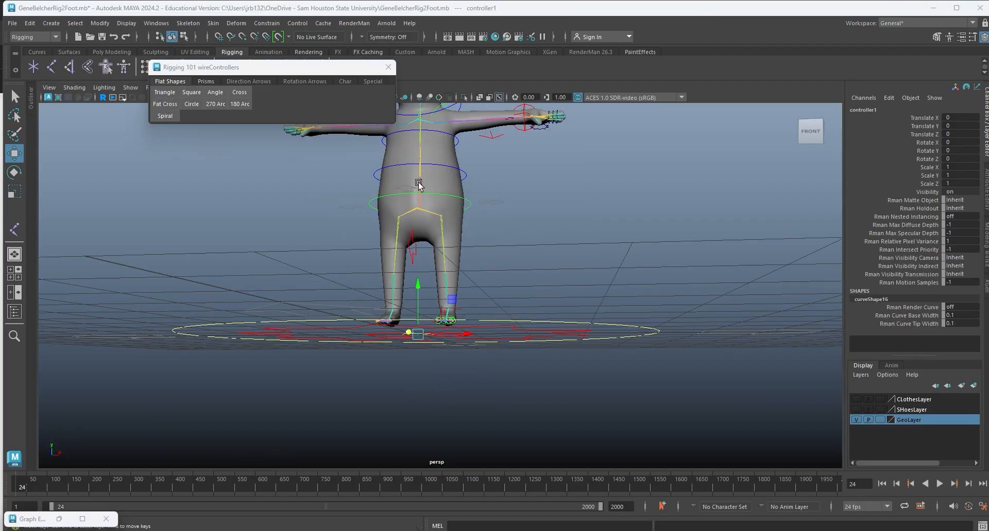
pyautogui.keyDown('alt'); pyautogui.moveTo(416, 183); pyautogui.dragTo(440, 234); pyautogui.keyUp('alt')
pyautogui.keyDown('alt'); pyautogui.moveTo(484, 324); pyautogui.dragTo(436, 116); pyautogui.keyUp('alt')
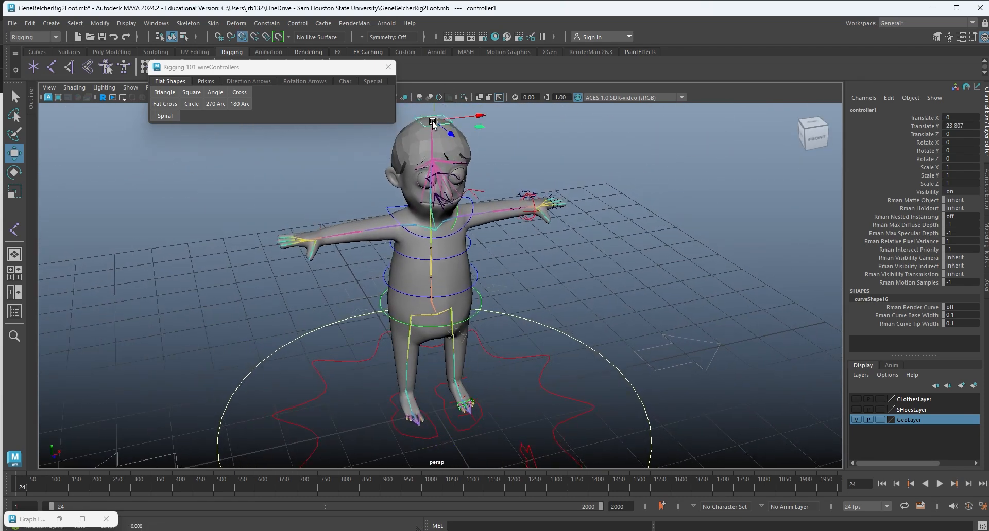
pyautogui.click(855, 419)
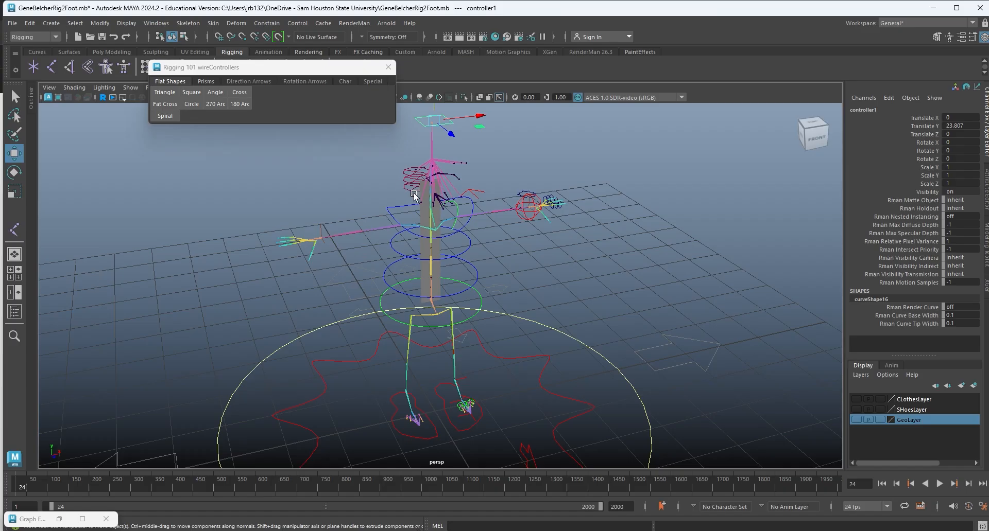
pyautogui.moveTo(434, 119); pyautogui.dragTo(427, 118)
# Scale the square controller above the head uniformly to about 2.955.
pyautogui.keyDown('alt'); pyautogui.moveTo(435, 215); pyautogui.dragTo(411, 328); pyautogui.keyUp('alt')
pyautogui.press('r')
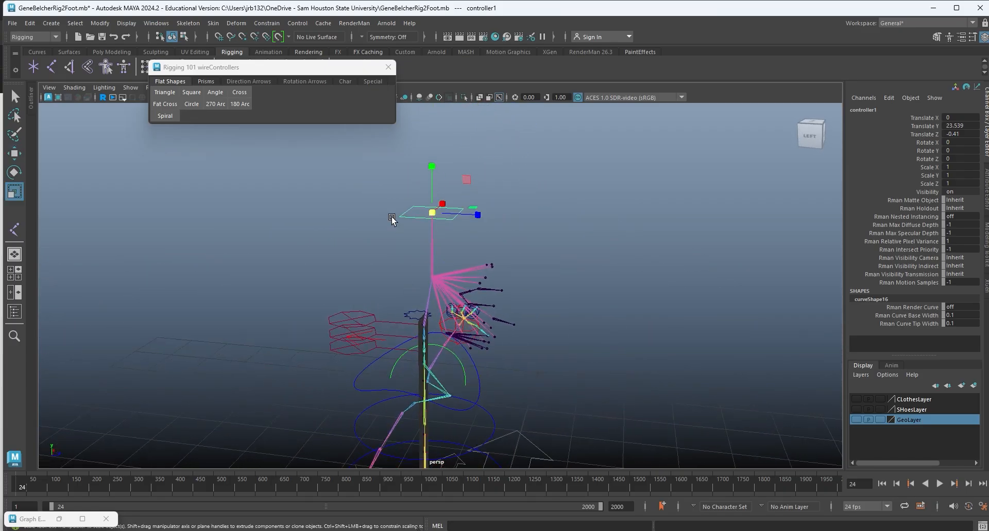
pyautogui.moveTo(432, 213); pyautogui.dragTo(506, 227)
pyautogui.keyDown('alt'); pyautogui.moveTo(564, 232); pyautogui.dragTo(512, 224); pyautogui.keyUp('alt')
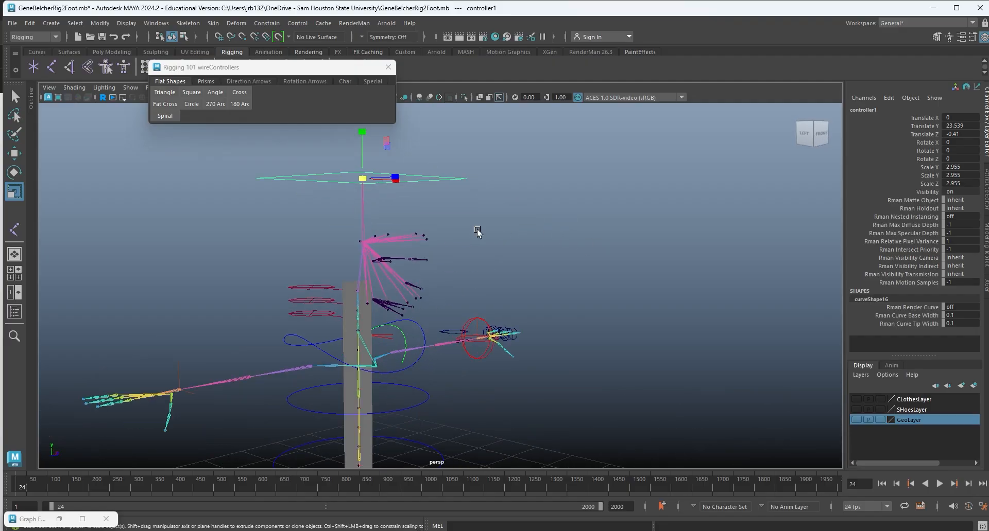
# Rename the square controller as HEadController.
pyautogui.click(862, 109)
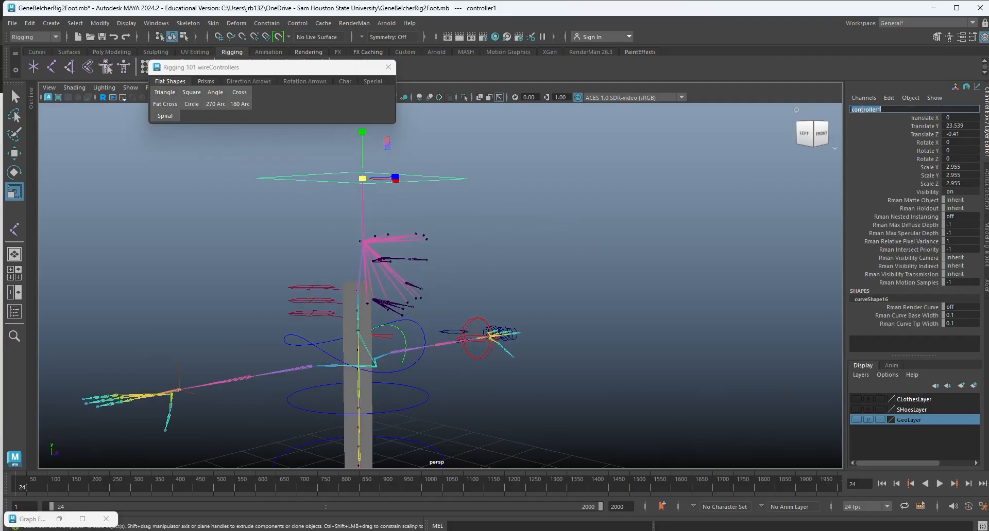
pyautogui.write('HEadController')
pyautogui.press('Return')
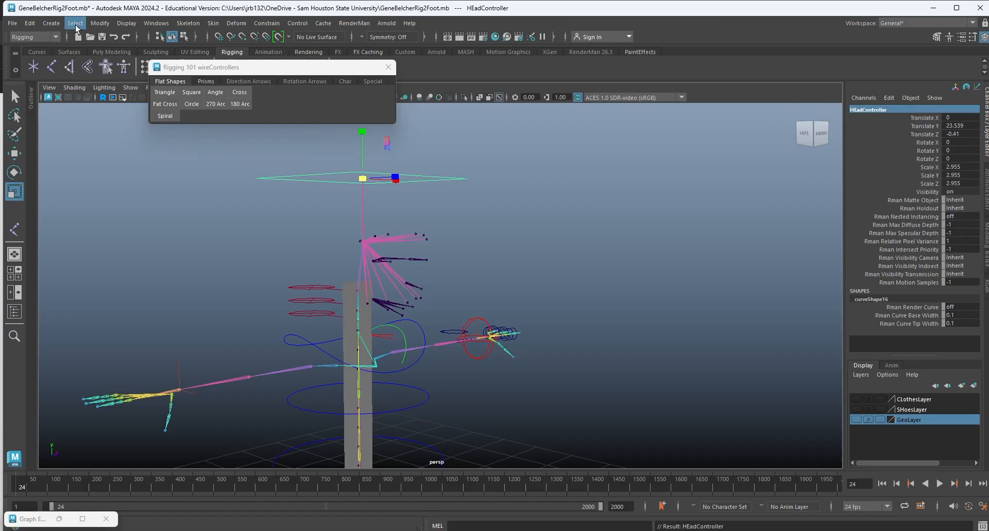
# Freeze the transformations of HEadController and delete its history.
pyautogui.click(99, 23)
pyautogui.click(136, 72)
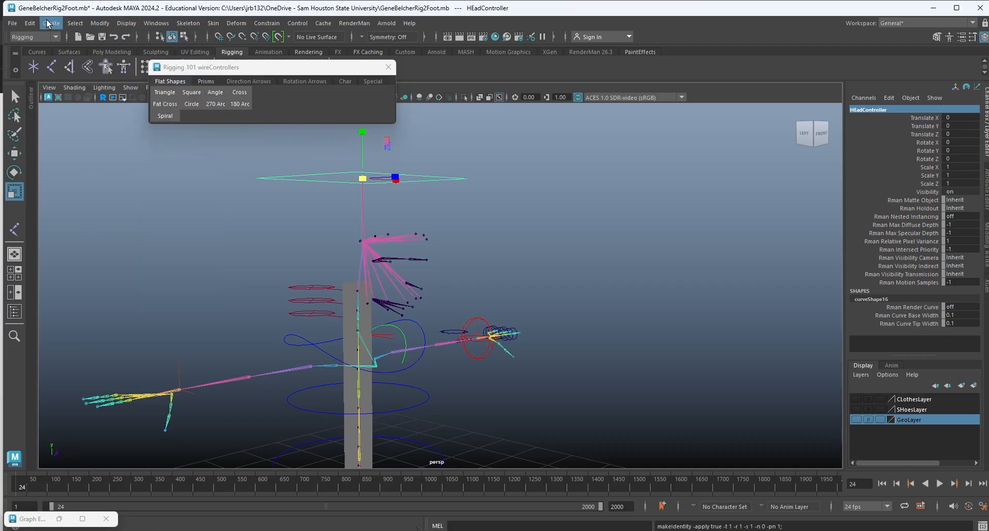
pyautogui.click(31, 24)
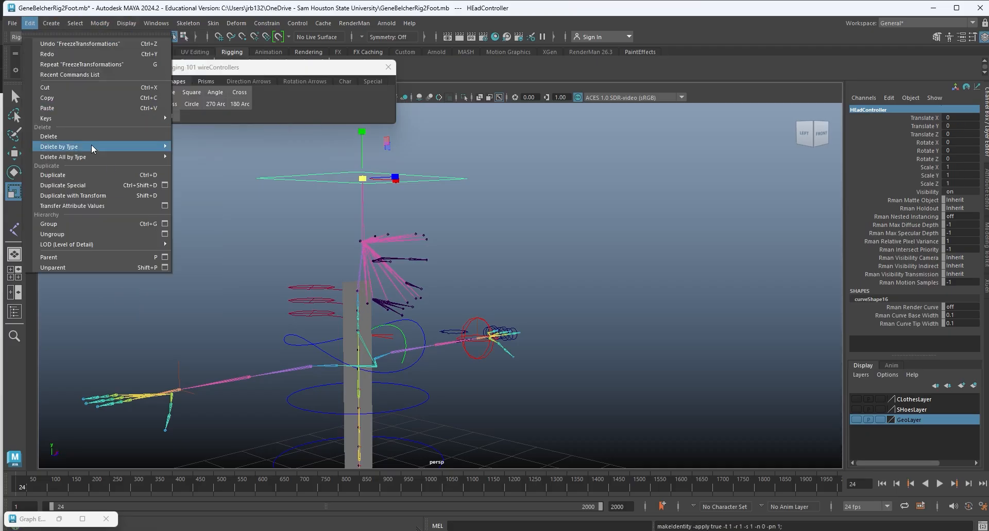
pyautogui.moveTo(94, 148)
pyautogui.click(188, 147)
# Check the head controller's fit around the head by temporarily showing the GeoLayer.
pyautogui.keyDown('alt'); pyautogui.moveTo(396, 235); pyautogui.dragTo(517, 218); pyautogui.keyUp('alt')
pyautogui.click(856, 419)
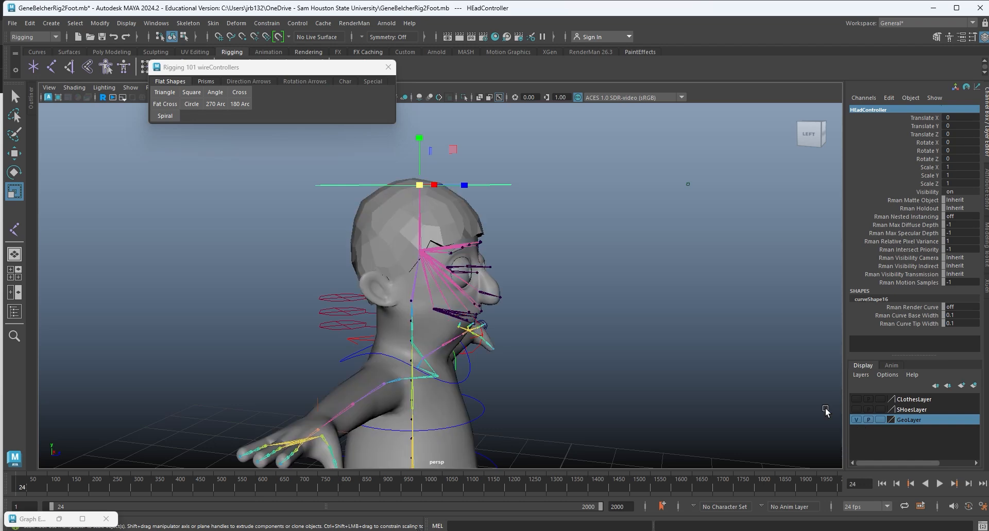
pyautogui.keyDown('alt'); pyautogui.moveTo(567, 412); pyautogui.dragTo(590, 290); pyautogui.keyUp('alt')
pyautogui.keyDown('alt'); pyautogui.moveTo(479, 291); pyautogui.dragTo(607, 329); pyautogui.keyUp('alt')
pyautogui.click(855, 420)
pyautogui.keyDown('alt'); pyautogui.moveTo(563, 362); pyautogui.dragTo(592, 330); pyautogui.keyUp('alt')
# Test-rotate the top neck controller NeckCon3 and the HEadController to compare their pivots, undoing both rotations.
pyautogui.press('w')
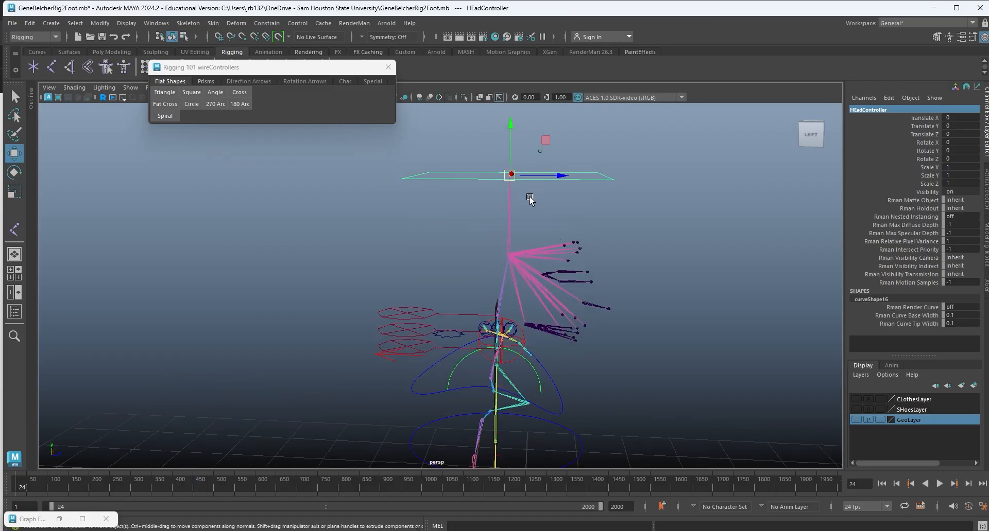
pyautogui.press('d')
pyautogui.moveTo(532, 293)
pyautogui.keyDown('alt'); pyautogui.mouseDown()
pyautogui.moveTo(475, 278)
pyautogui.moveTo(546, 299)
pyautogui.mouseUp(); pyautogui.keyUp('alt')
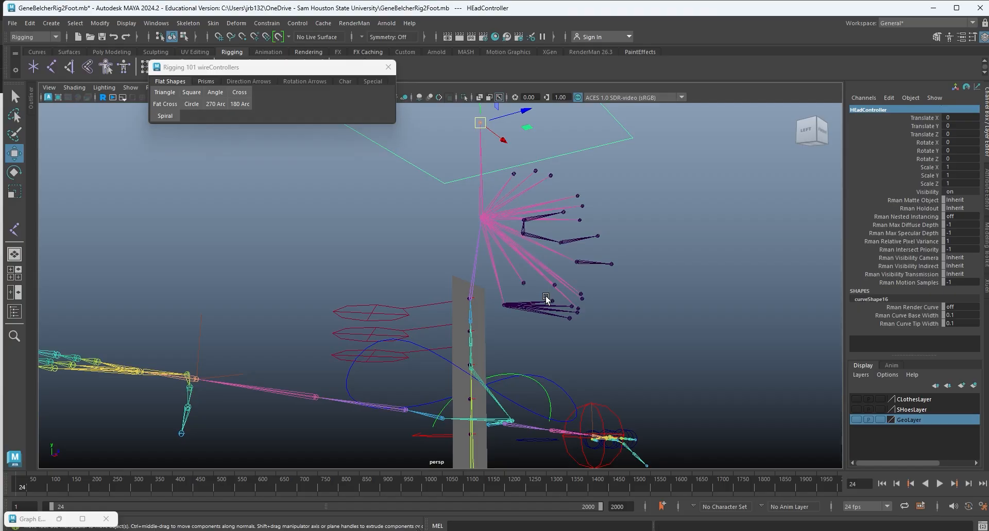
pyautogui.keyDown('alt'); pyautogui.moveTo(507, 228); pyautogui.dragTo(463, 287); pyautogui.keyUp('alt')
pyautogui.click(467, 300)
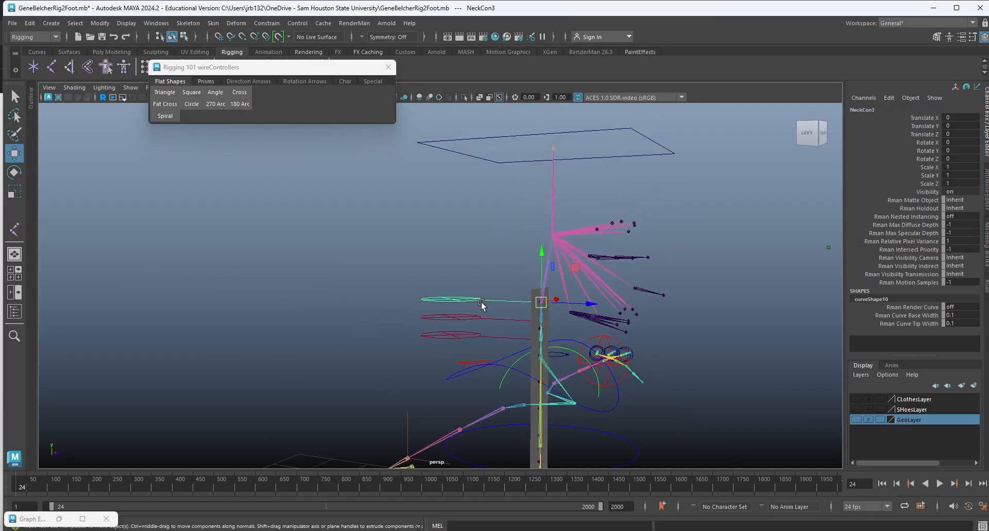
pyautogui.press('e')
pyautogui.moveTo(558, 280)
pyautogui.mouseDown()
pyautogui.moveTo(556, 261)
pyautogui.moveTo(563, 268)
pyautogui.mouseUp()
pyautogui.hotkey('ctrl', 'z')
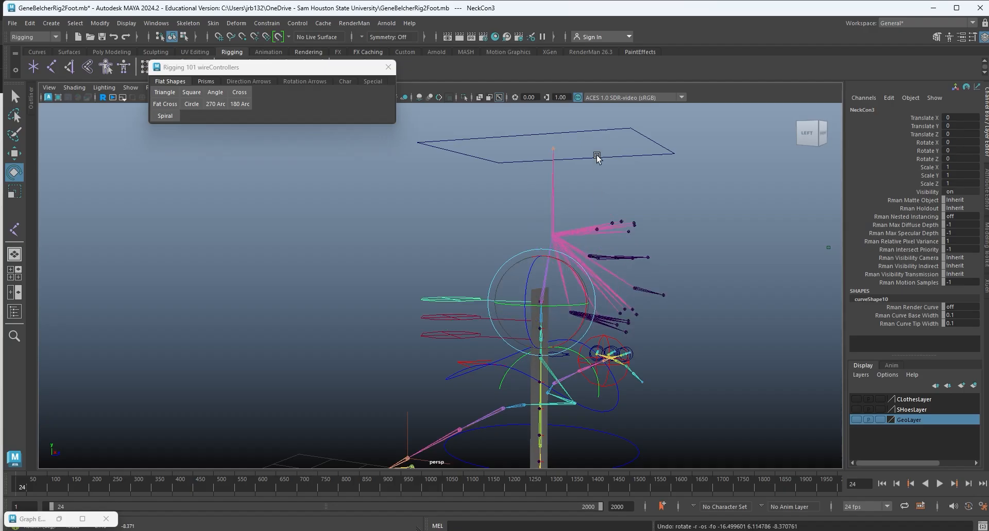
pyautogui.click(596, 156)
pyautogui.moveTo(583, 181)
pyautogui.mouseDown()
pyautogui.moveTo(580, 126)
pyautogui.moveTo(575, 167)
pyautogui.mouseUp()
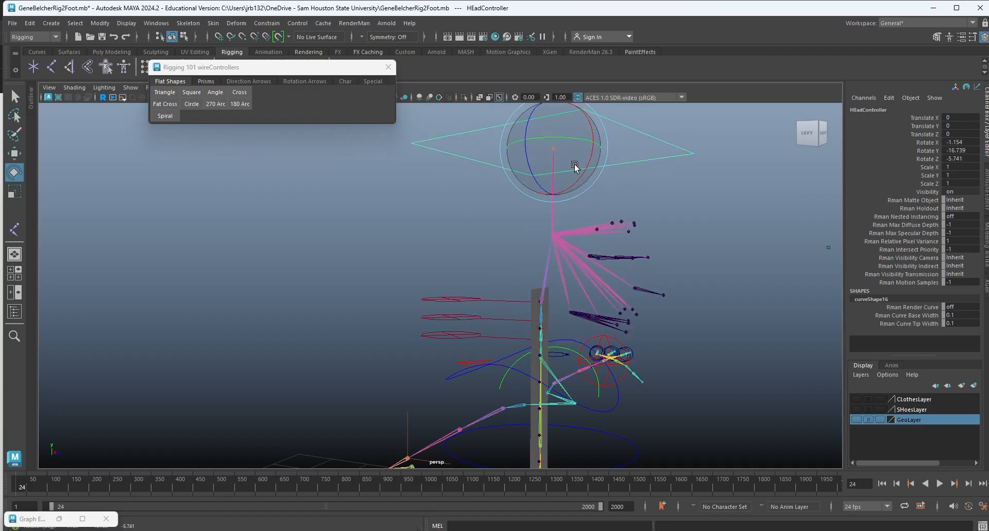
pyautogui.hotkey('ctrl', 'z')
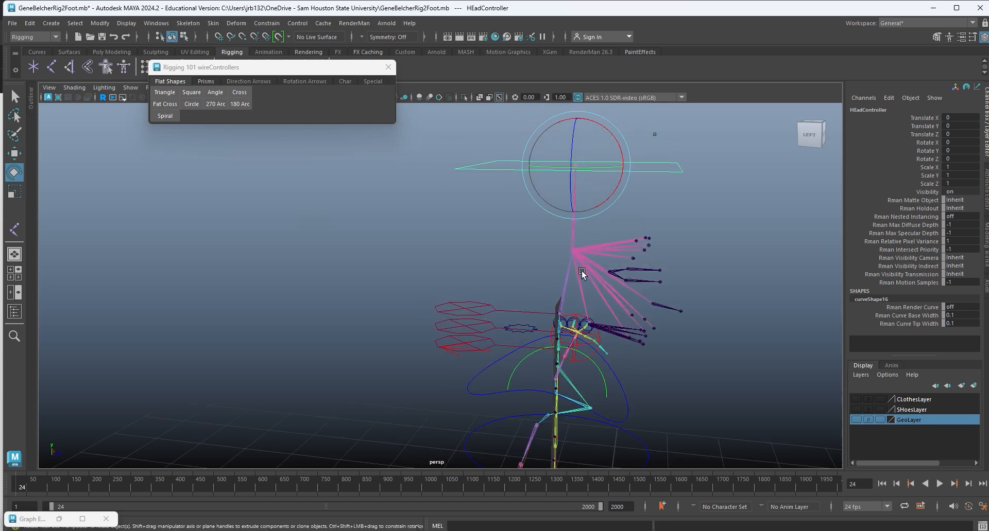
# Snap the HEadController's pivot onto the top neck joint and test its rotation, undoing the test.
pyautogui.keyDown('alt'); pyautogui.moveTo(582, 271); pyautogui.dragTo(620, 151); pyautogui.keyUp('alt')
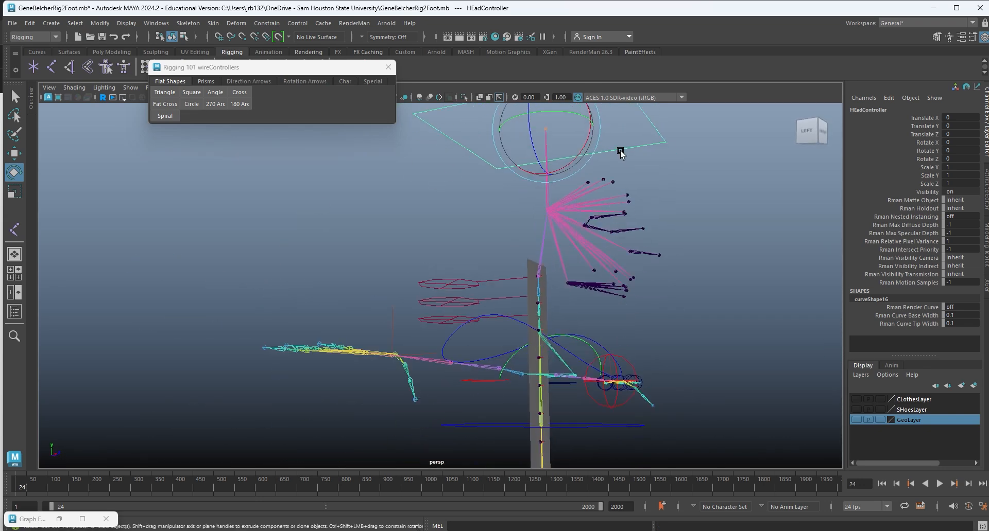
pyautogui.keyDown('alt'); pyautogui.moveTo(544, 264); pyautogui.dragTo(565, 270); pyautogui.keyUp('alt')
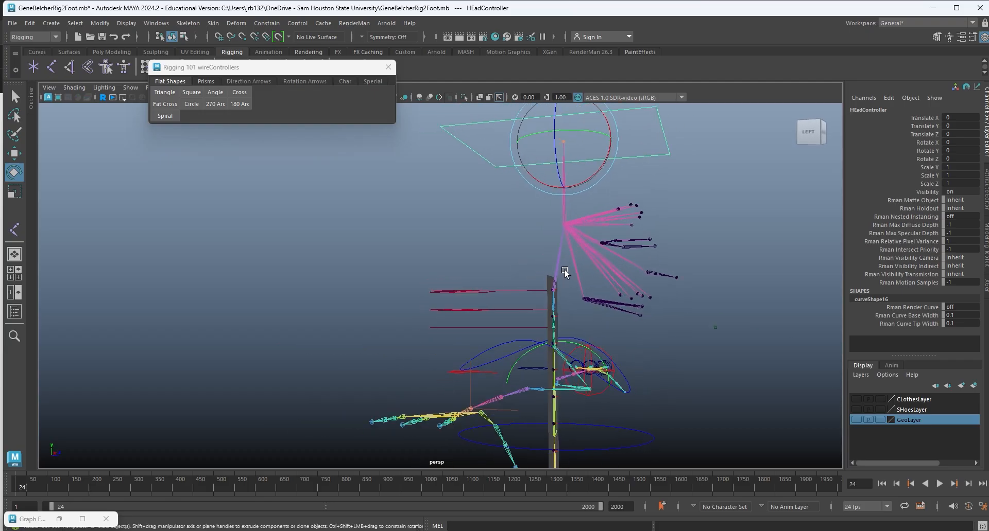
pyautogui.press('d')
pyautogui.press('v')
pyautogui.moveTo(564, 143); pyautogui.dragTo(551, 291)
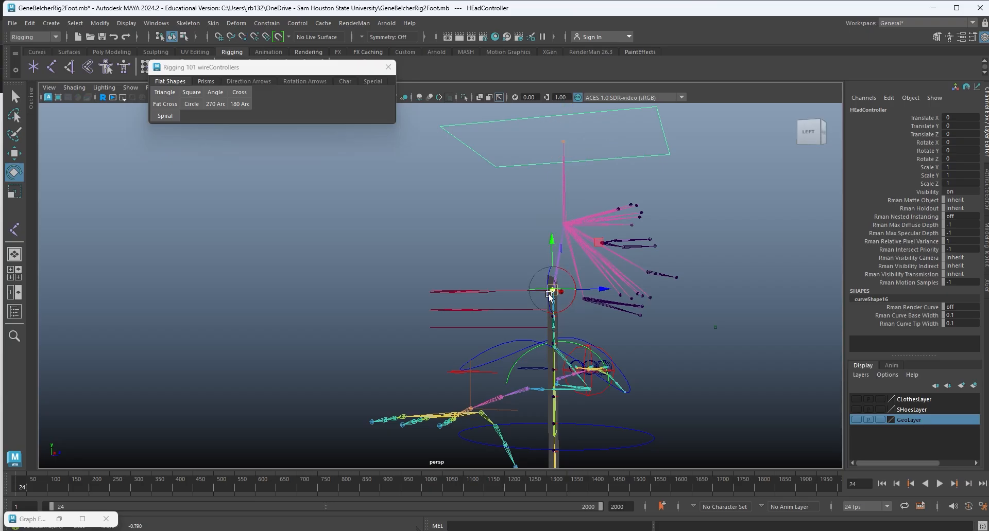
pyautogui.keyDown('alt'); pyautogui.moveTo(566, 272); pyautogui.dragTo(574, 287, button='middle'); pyautogui.keyUp('alt')
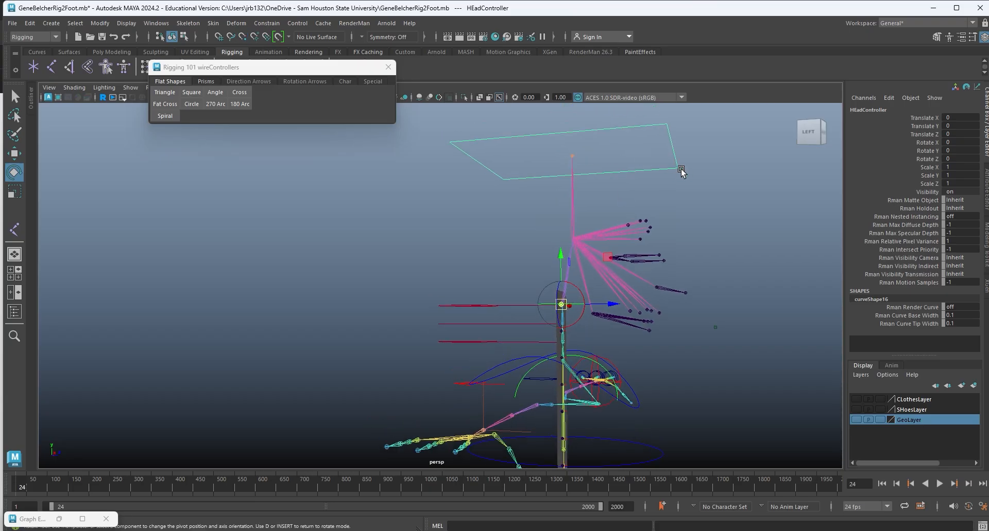
pyautogui.press('d')
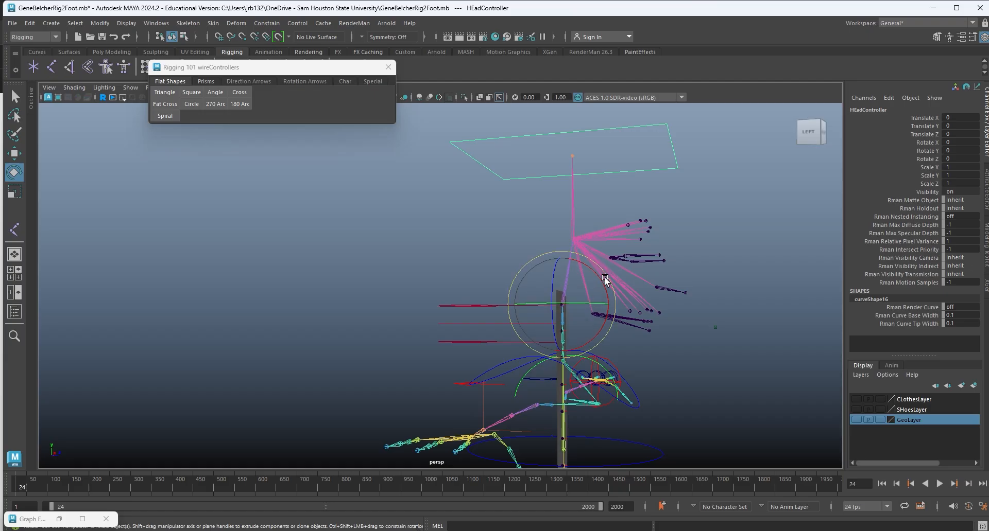
pyautogui.moveTo(607, 278); pyautogui.dragTo(645, 258)
pyautogui.hotkey('ctrl', 'z')
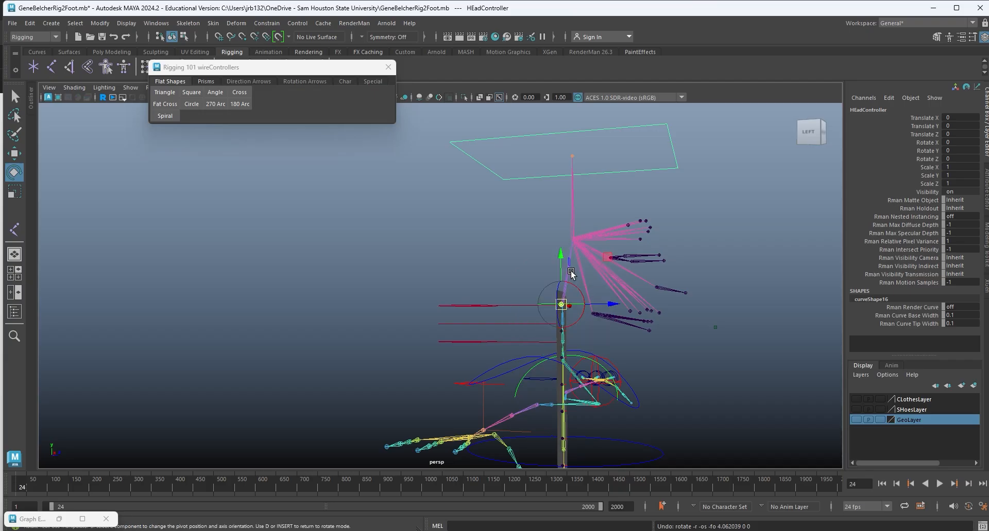
# Try the HEadController's pivot at the head center joint with a test rotation, and return the pivot to the top neck joint.
pyautogui.press('d')
pyautogui.press('d')
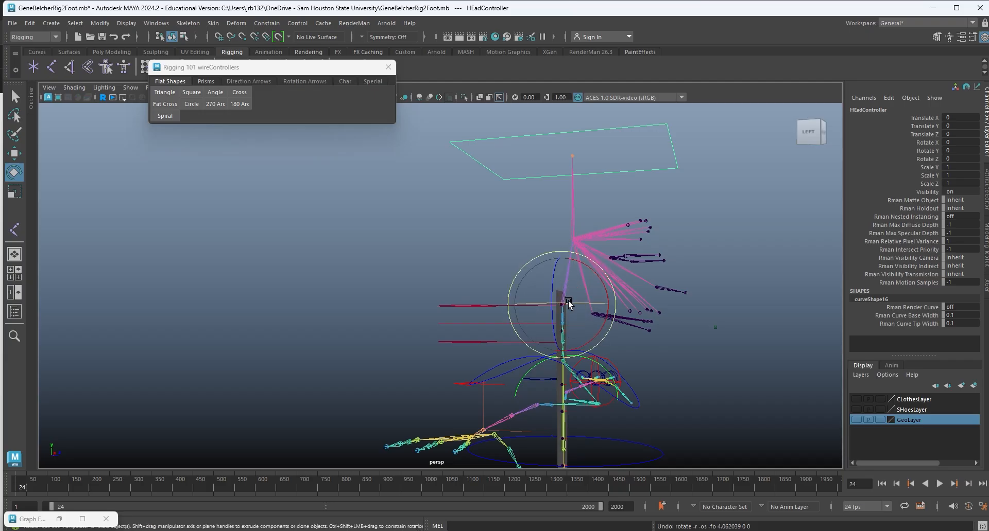
pyautogui.press('d')
pyautogui.press('v')
pyautogui.moveTo(567, 303); pyautogui.dragTo(570, 255)
pyautogui.press('d')
pyautogui.moveTo(607, 281); pyautogui.dragTo(579, 228)
pyautogui.hotkey('ctrl', 'z')
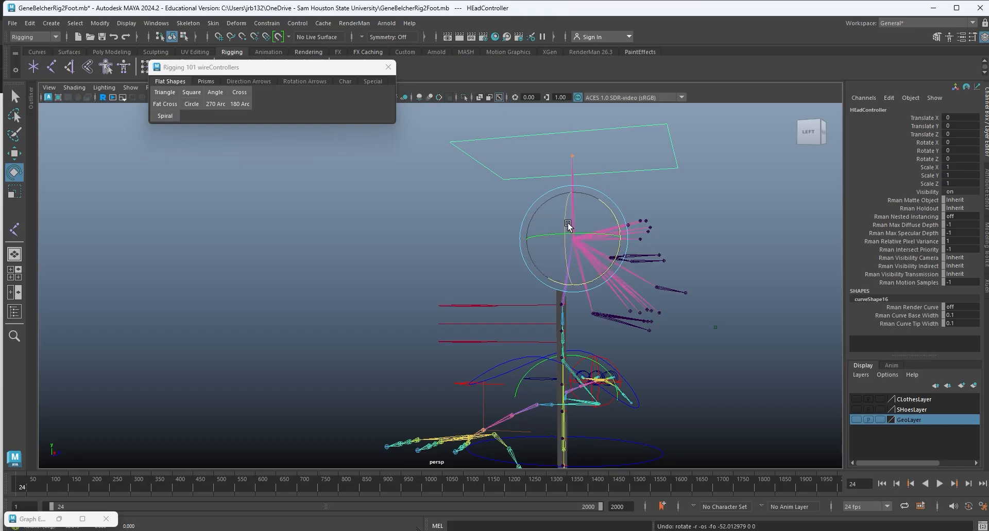
pyautogui.press('d')
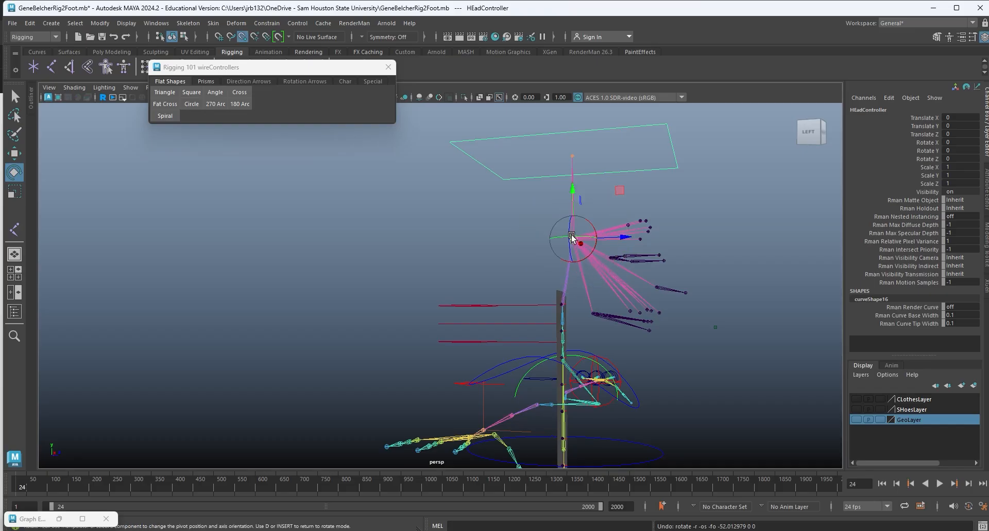
pyautogui.moveTo(572, 239); pyautogui.dragTo(561, 303)
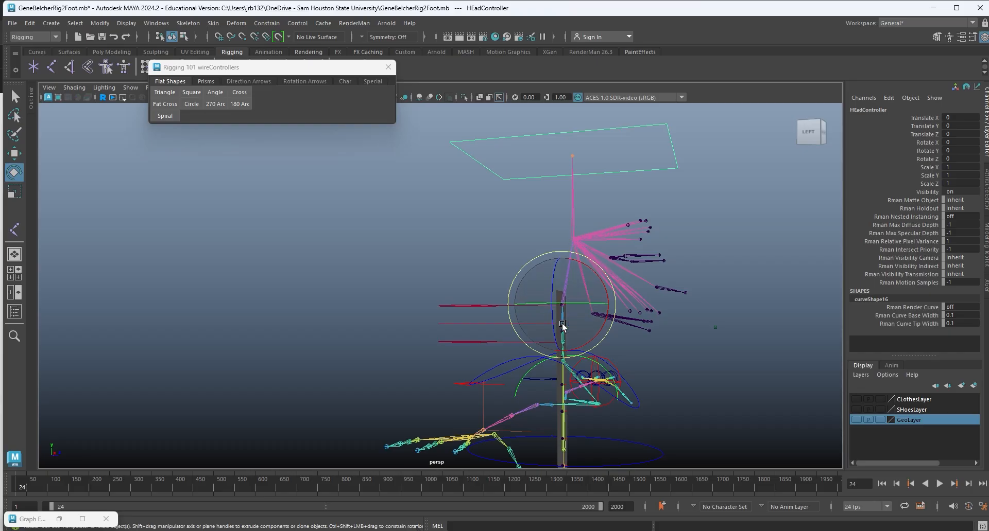
# Select the HEadController followed by the HEADCENTERJNT joint as constraint driver and target.
pyautogui.scroll(5, 665, 355)
pyautogui.keyDown('alt'); pyautogui.moveTo(606, 271); pyautogui.dragTo(599, 315, button='middle'); pyautogui.keyUp('alt')
pyautogui.keyDown('alt'); pyautogui.moveTo(599, 315); pyautogui.dragTo(686, 270); pyautogui.keyUp('alt')
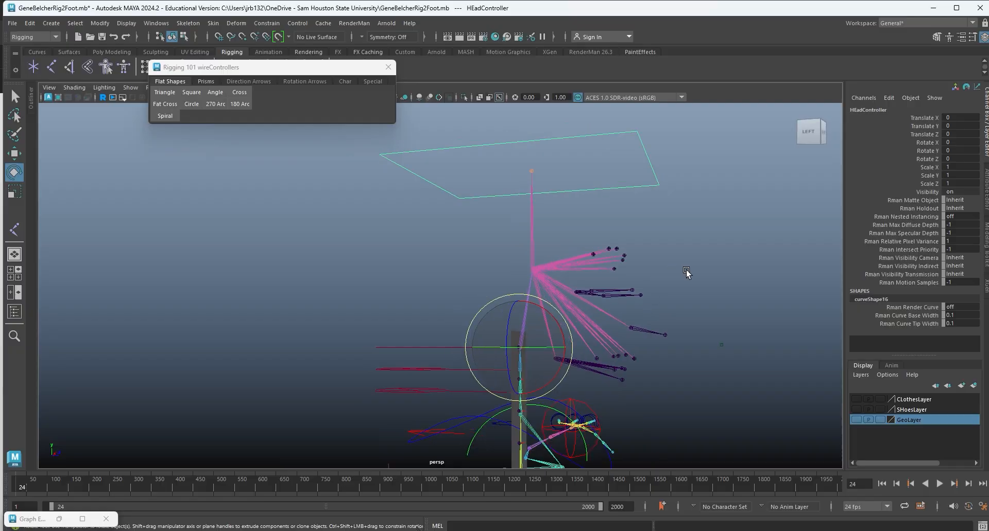
pyautogui.click(676, 235)
pyautogui.click(576, 181)
pyautogui.press('q')
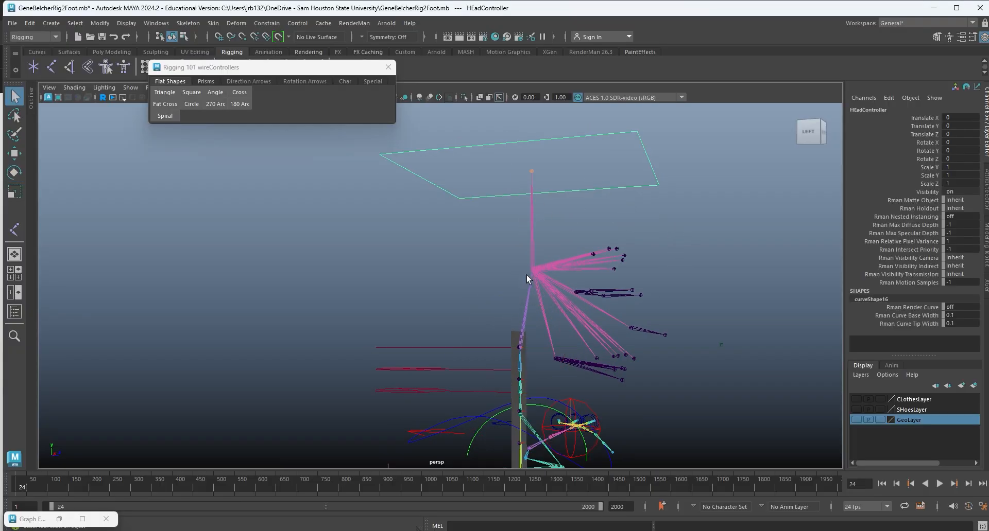
pyautogui.click(534, 272)
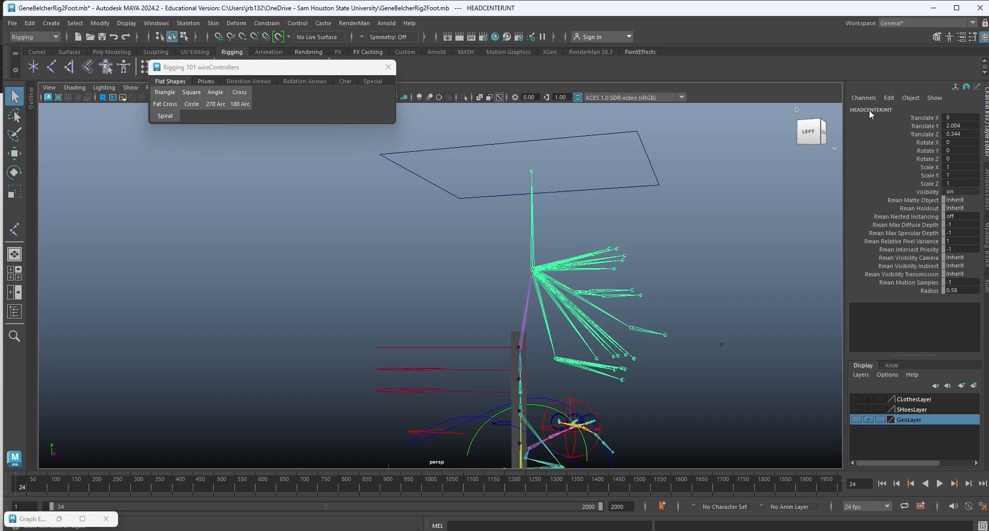
pyautogui.keyDown('shift'); pyautogui.click(577, 189); pyautogui.keyUp('shift')
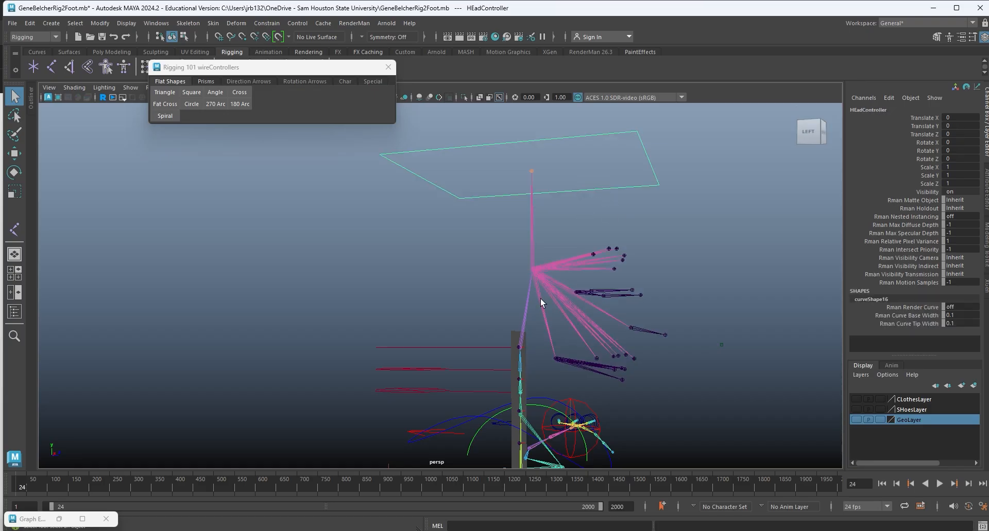
pyautogui.click(533, 269)
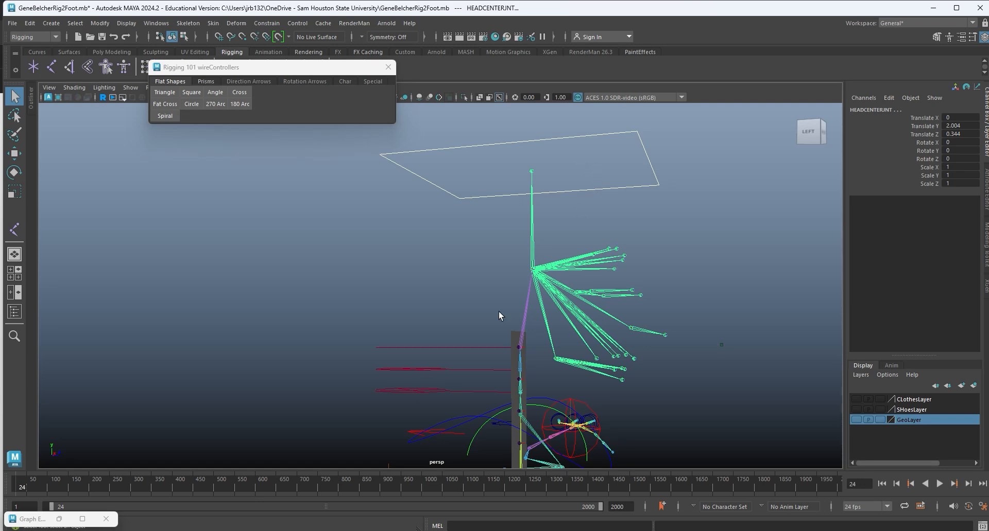
pyautogui.keyDown('alt'); pyautogui.moveTo(499, 311); pyautogui.dragTo(524, 288); pyautogui.keyUp('alt')
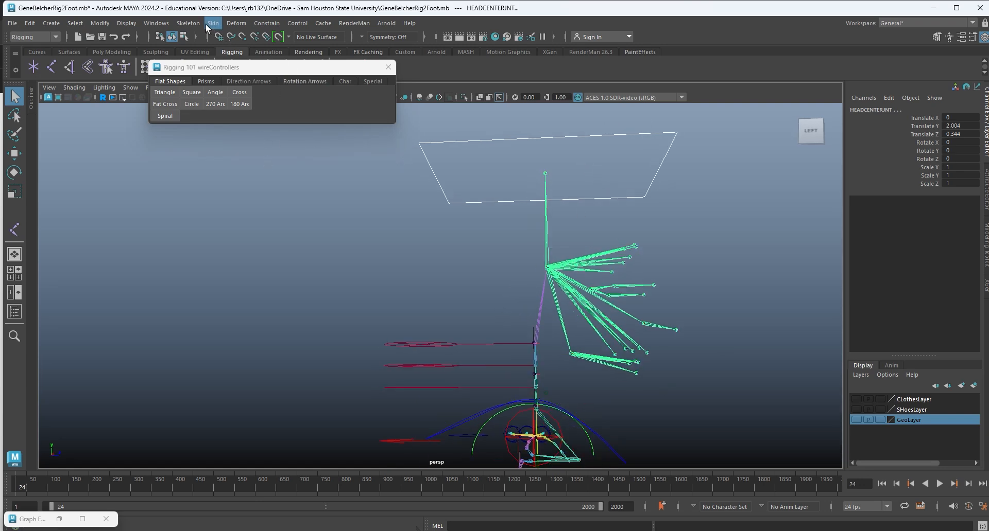
# Try a parent constraint from HEadController to HEADCENTERJNT with the existing options, and undo it.
pyautogui.click(268, 23)
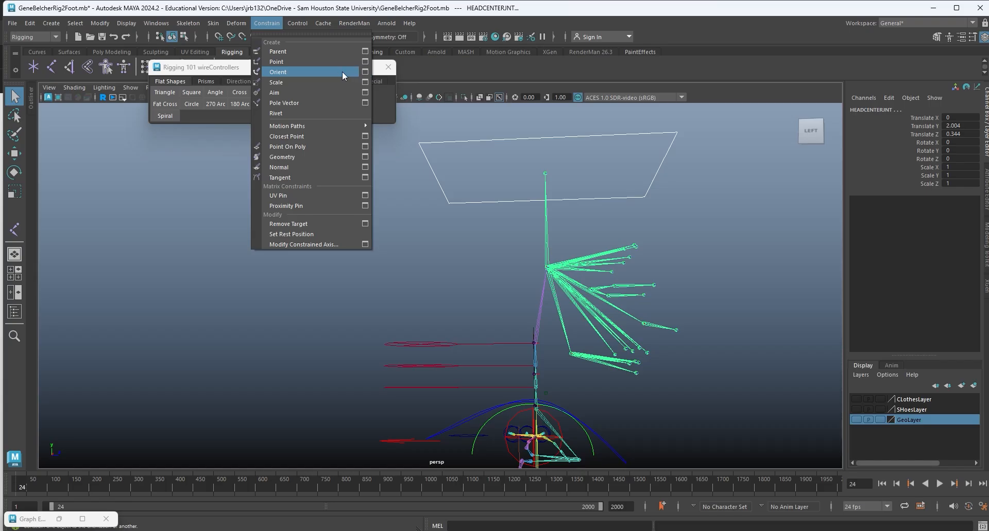
pyautogui.click(296, 52)
pyautogui.hotkey('ctrl', 'z')
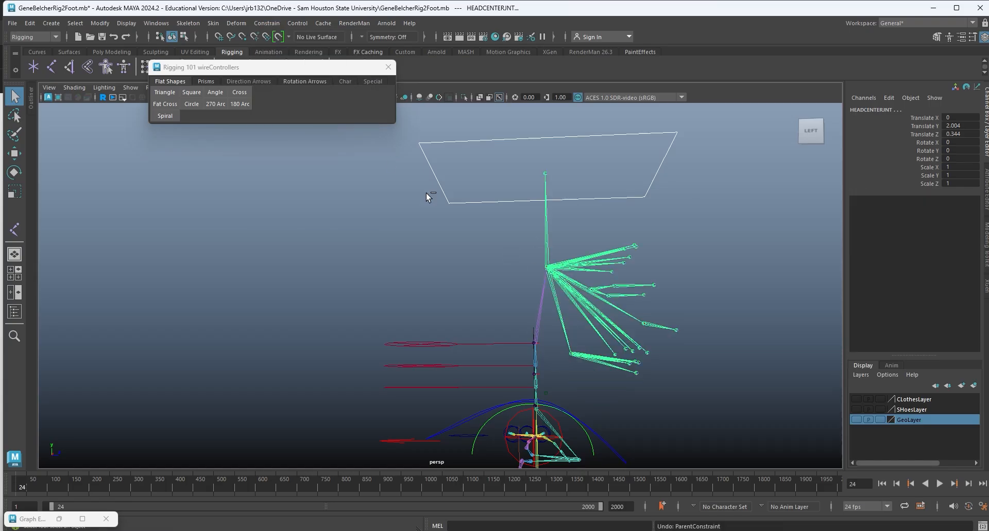
# Parent-constrain HEADCENTERJNT to HEadController with Maintain offset enabled and all translate and rotate axes constrained.
pyautogui.click(266, 23)
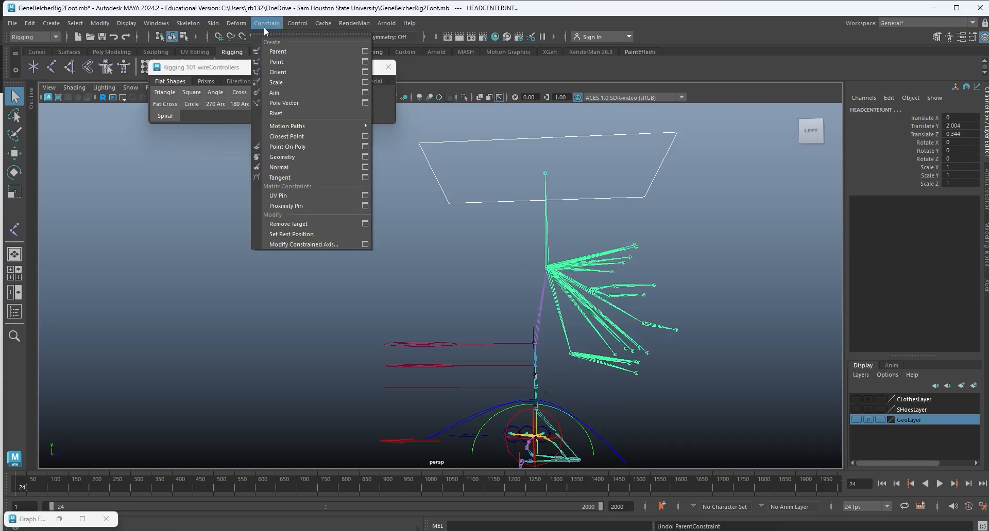
pyautogui.click(365, 52)
pyautogui.moveTo(304, 138); pyautogui.dragTo(332, 145)
pyautogui.click(267, 162)
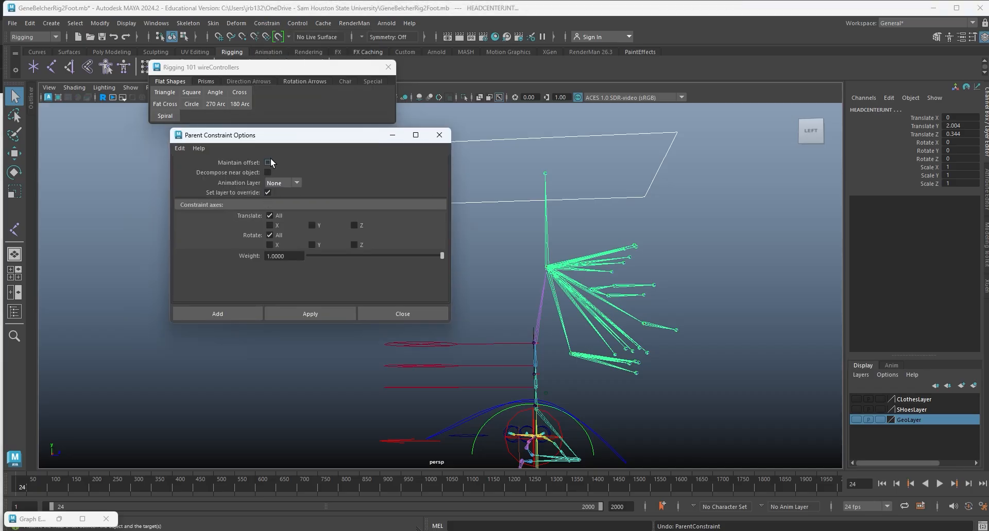
pyautogui.click(307, 313)
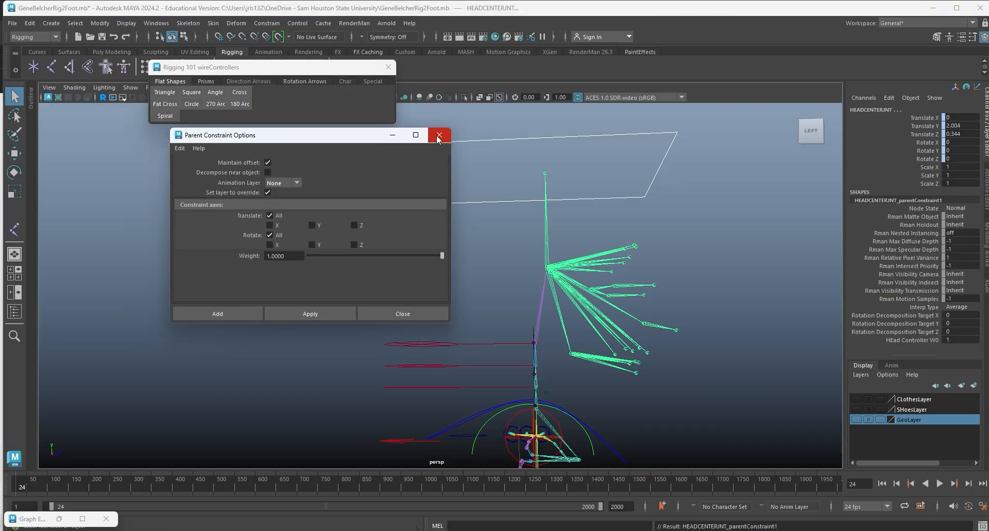
pyautogui.click(439, 135)
# Test-rotate the HEadController to check that the head joints follow, and undo the rotation.
pyautogui.keyDown('alt'); pyautogui.moveTo(515, 260); pyautogui.dragTo(465, 194); pyautogui.keyUp('alt')
pyautogui.click(466, 192)
pyautogui.press('e')
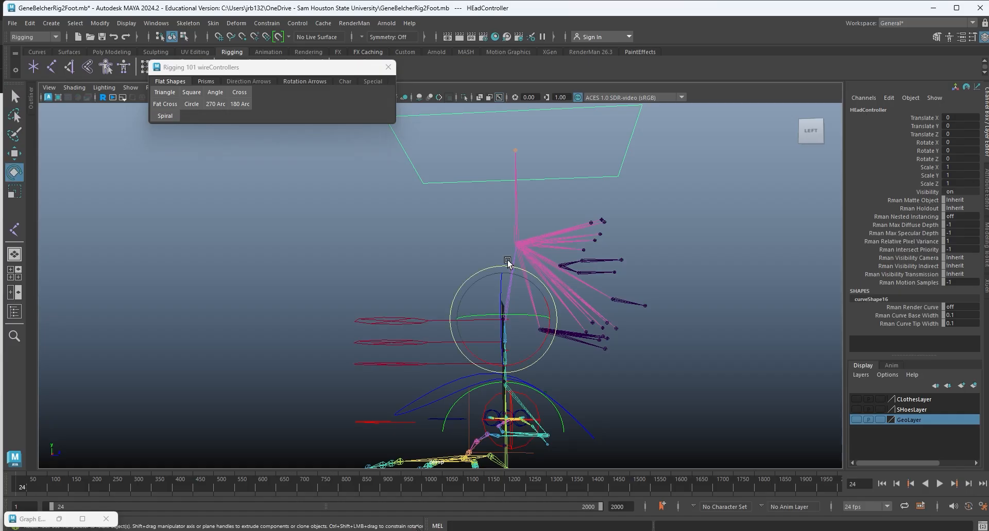
pyautogui.moveTo(536, 347); pyautogui.dragTo(469, 311)
pyautogui.hotkey('ctrl', 'z')
pyautogui.click(395, 326)
pyautogui.press('w')
pyautogui.hotkey('ctrl', 'z')
pyautogui.moveTo(447, 166); pyautogui.dragTo(456, 208)
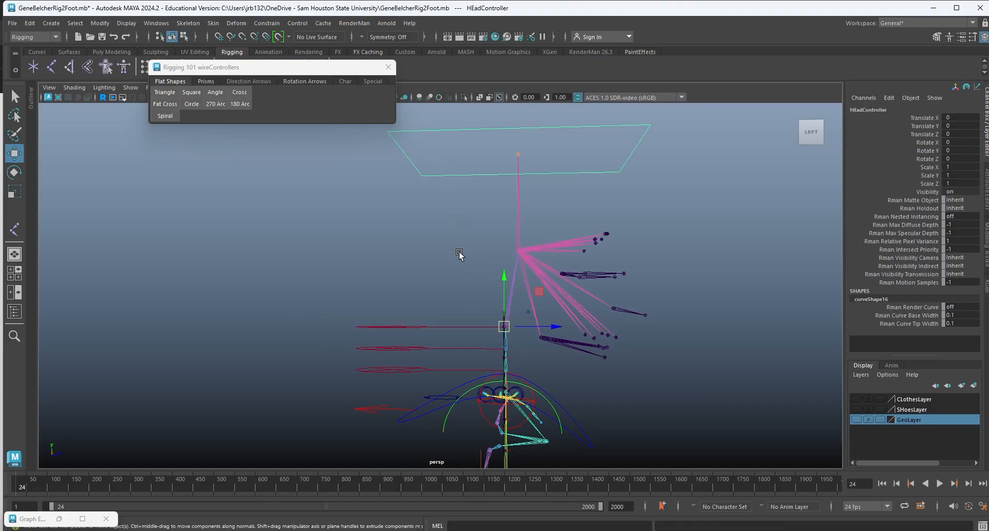
# Parent the HEadController under the top neck controller NeckCon3.
pyautogui.click(433, 326)
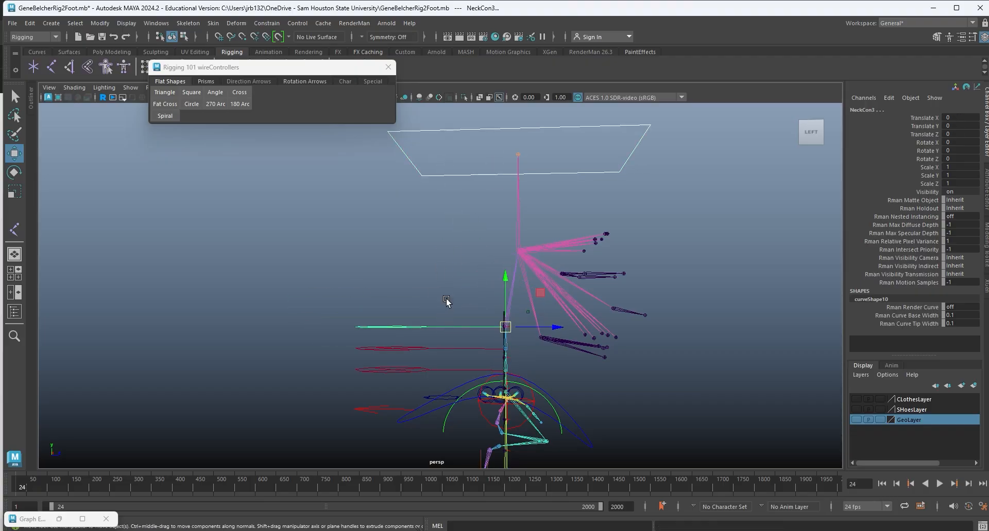
pyautogui.click(452, 294)
pyautogui.click(443, 326)
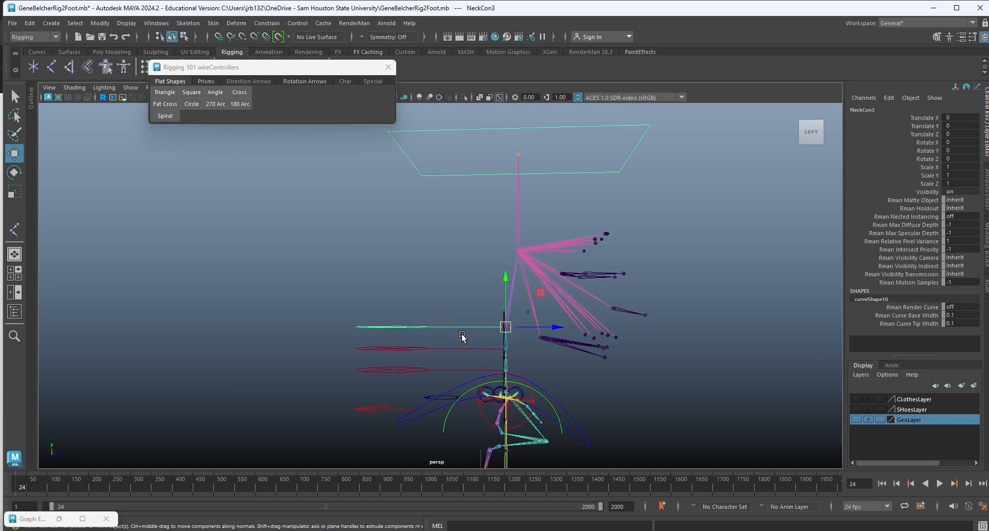
# Test-rotate NeckCon3 about 30 degrees backward around X to check the head follows, and undo the rotation.
pyautogui.press('e')
pyautogui.moveTo(547, 290); pyautogui.dragTo(520, 263)
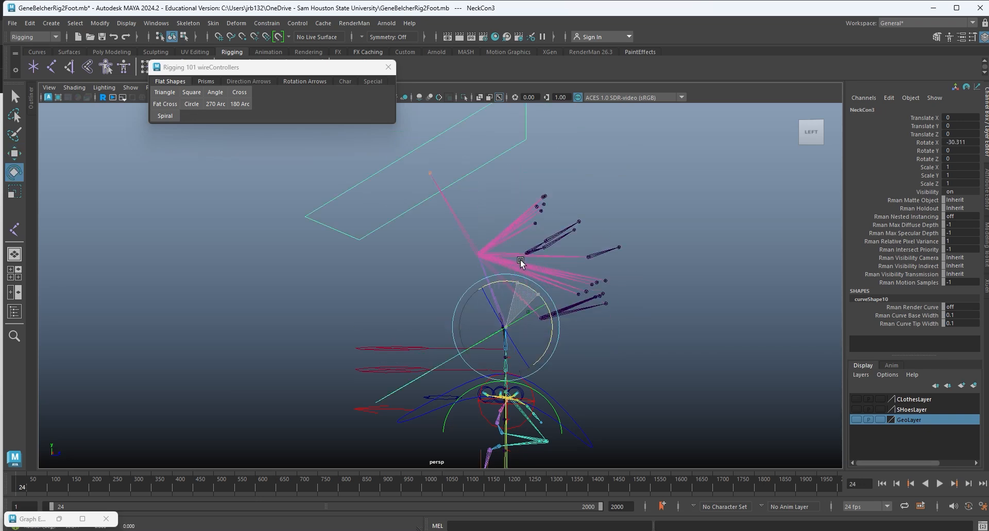
pyautogui.hotkey('ctrl', 'z')
pyautogui.hotkey('ctrl', 'z')
pyautogui.hotkey('ctrl', 'z')
pyautogui.hotkey('ctrl', 'z')
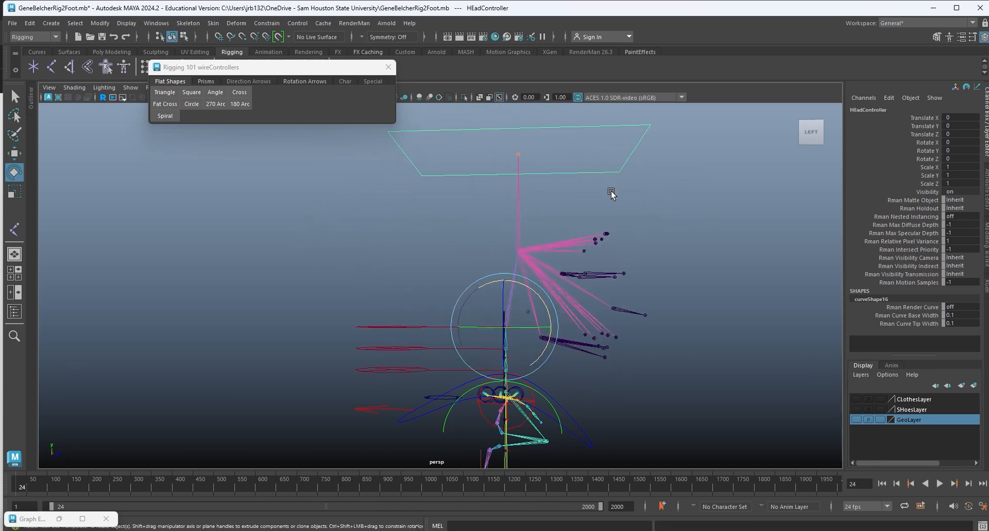
# Examine the facial and jaw joints around the head from the front and the side.
pyautogui.press('r')
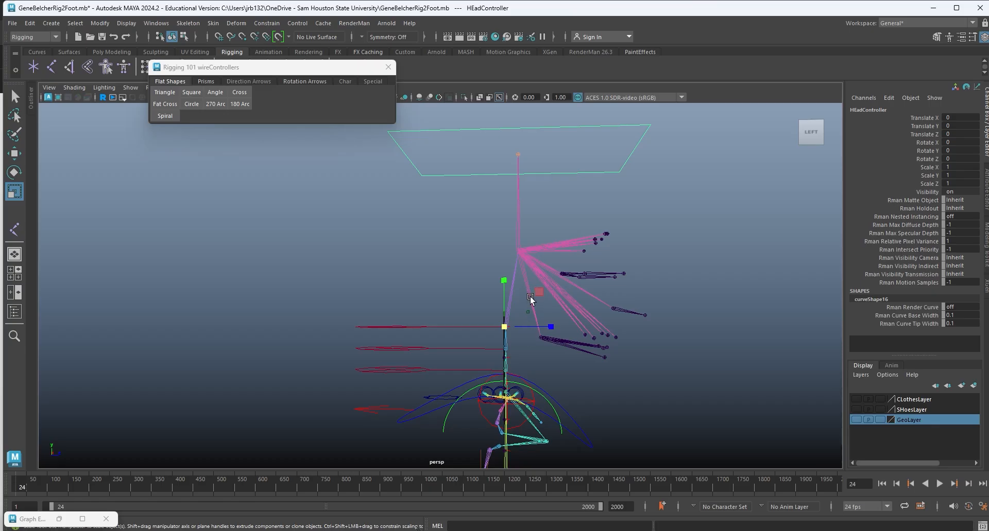
pyautogui.press('e')
pyautogui.keyDown('alt'); pyautogui.moveTo(524, 338); pyautogui.dragTo(490, 268); pyautogui.keyUp('alt')
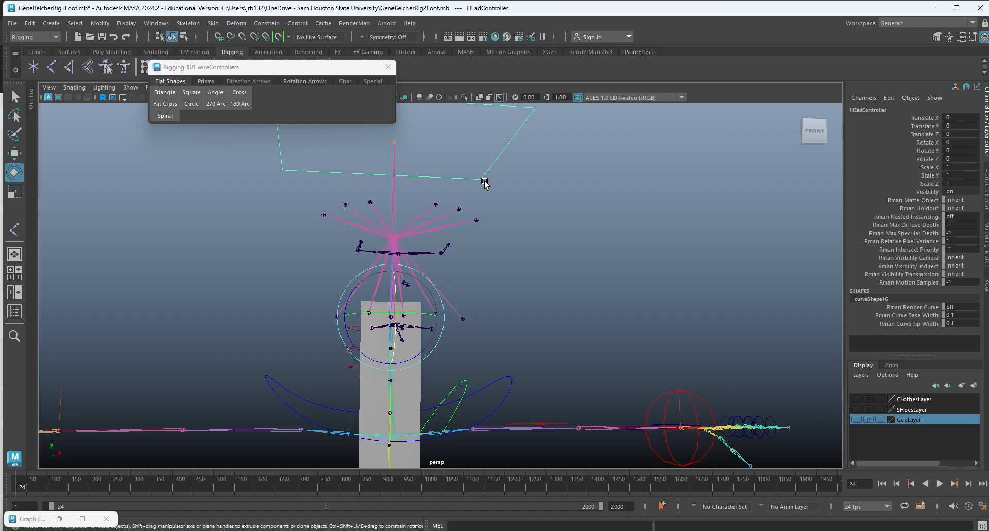
pyautogui.keyDown('alt'); pyautogui.moveTo(490, 279); pyautogui.dragTo(441, 273); pyautogui.keyUp('alt')
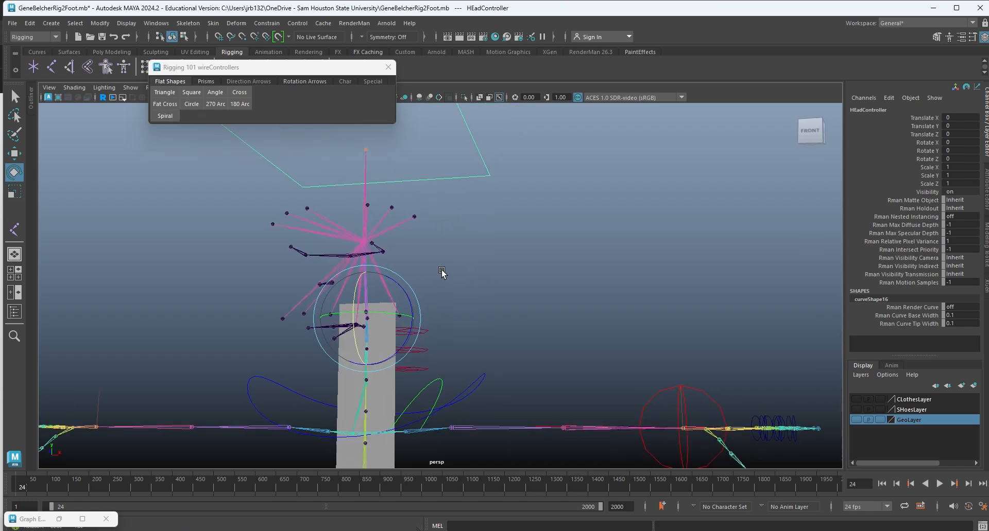
pyautogui.keyDown('alt'); pyautogui.moveTo(441, 273); pyautogui.dragTo(459, 289, button='middle'); pyautogui.keyUp('alt')
pyautogui.keyDown('alt'); pyautogui.moveTo(459, 289); pyautogui.dragTo(589, 304, button='right'); pyautogui.keyUp('alt')
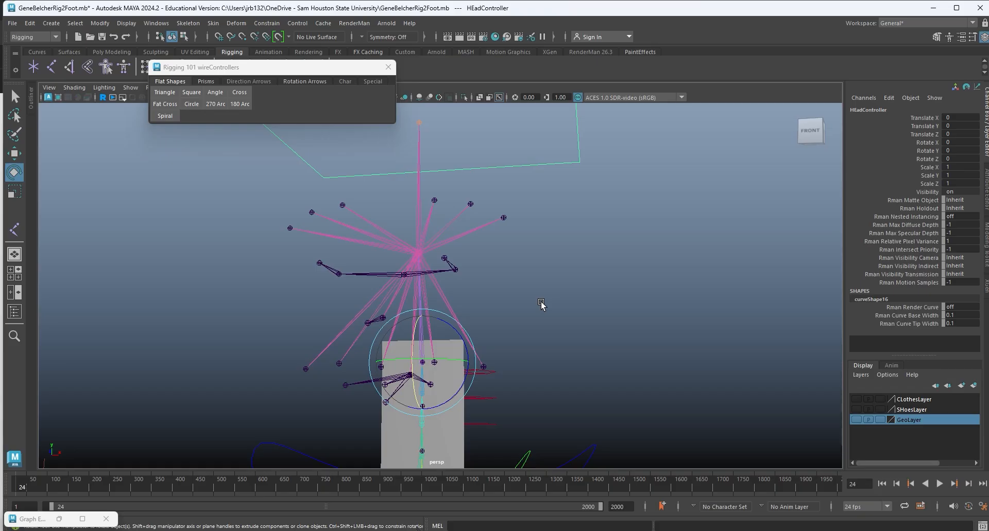
pyautogui.keyDown('alt'); pyautogui.moveTo(541, 305); pyautogui.dragTo(330, 268); pyautogui.keyUp('alt')
# Show the GeoLayer and create a 270 Arc wire controller, bringing the whole character into view.
pyautogui.click(856, 420)
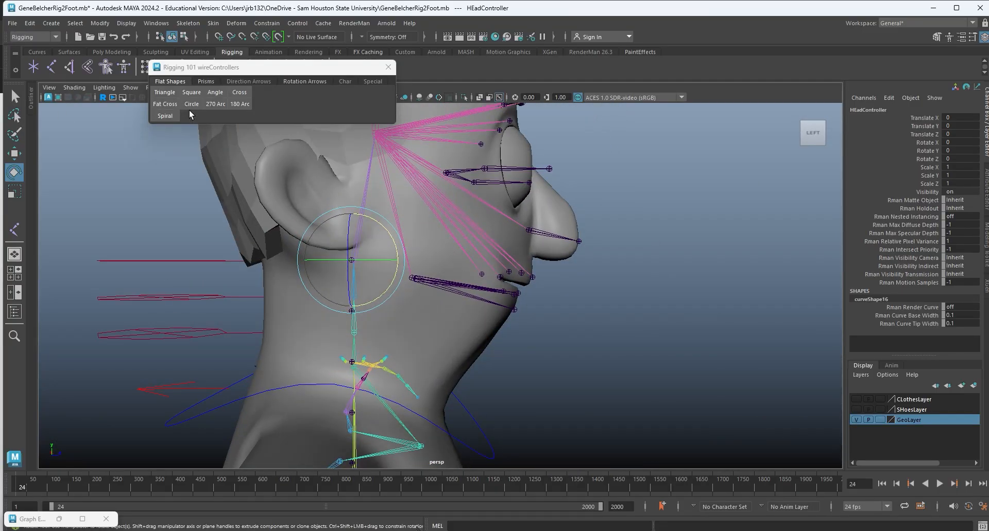
pyautogui.click(223, 106)
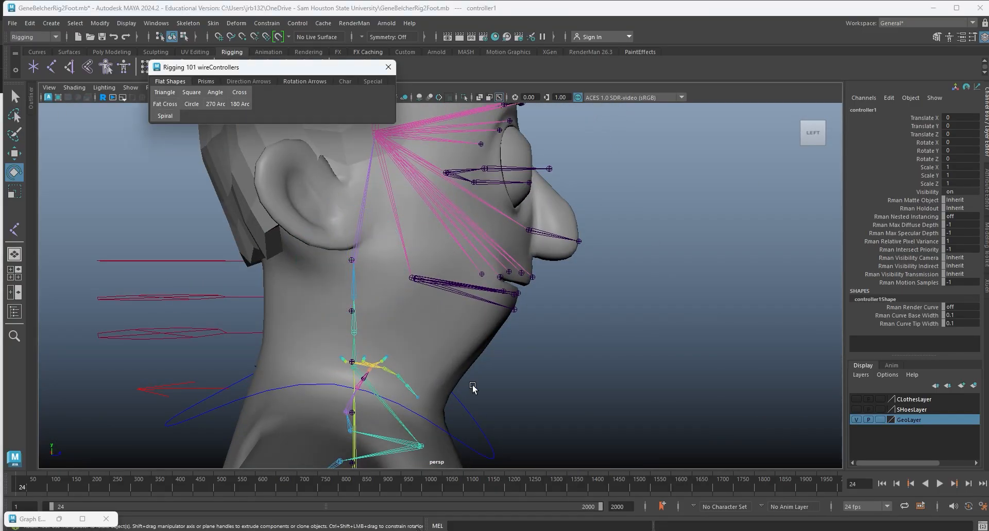
pyautogui.keyDown('alt'); pyautogui.moveTo(572, 318); pyautogui.dragTo(536, 343); pyautogui.keyUp('alt')
pyautogui.keyDown('alt'); pyautogui.moveTo(537, 342); pyautogui.dragTo(383, 330, button='right'); pyautogui.keyUp('alt')
pyautogui.keyDown('alt'); pyautogui.moveTo(338, 338); pyautogui.dragTo(302, 82, button='middle'); pyautogui.keyUp('alt')
pyautogui.keyDown('alt'); pyautogui.moveTo(577, 222); pyautogui.dragTo(396, 118, button='right'); pyautogui.keyUp('alt')
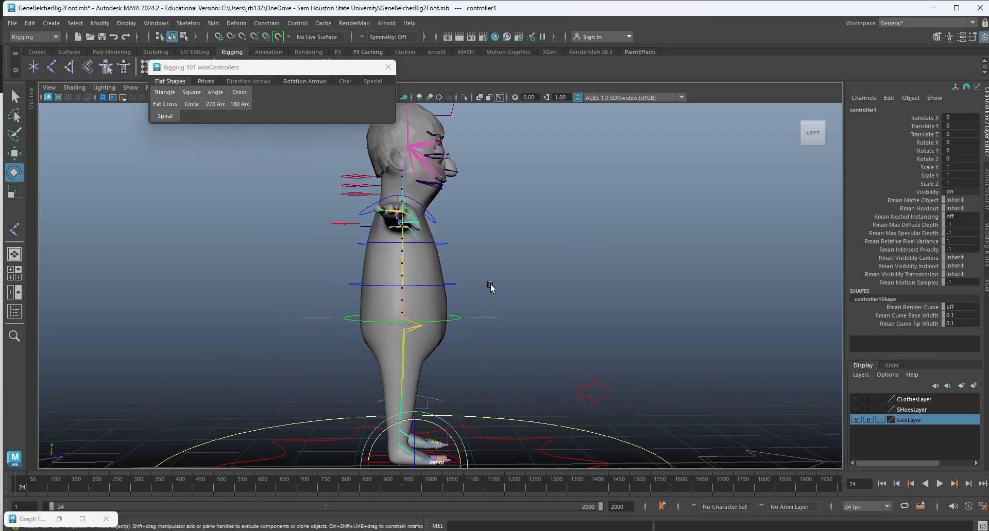
# Move the angle-shaped controller1 curve up beneath the chin, to about Y 17.36 and Z 1.02.
pyautogui.keyDown('alt'); pyautogui.moveTo(489, 285); pyautogui.dragTo(444, 304); pyautogui.keyUp('alt')
pyautogui.press('w')
pyautogui.keyDown('alt'); pyautogui.moveTo(439, 434); pyautogui.dragTo(465, 180); pyautogui.keyUp('alt')
pyautogui.keyDown('alt'); pyautogui.moveTo(470, 200); pyautogui.dragTo(526, 313, button='middle'); pyautogui.keyUp('alt')
pyautogui.keyDown('alt'); pyautogui.moveTo(497, 309); pyautogui.dragTo(543, 305, button='right'); pyautogui.keyUp('alt')
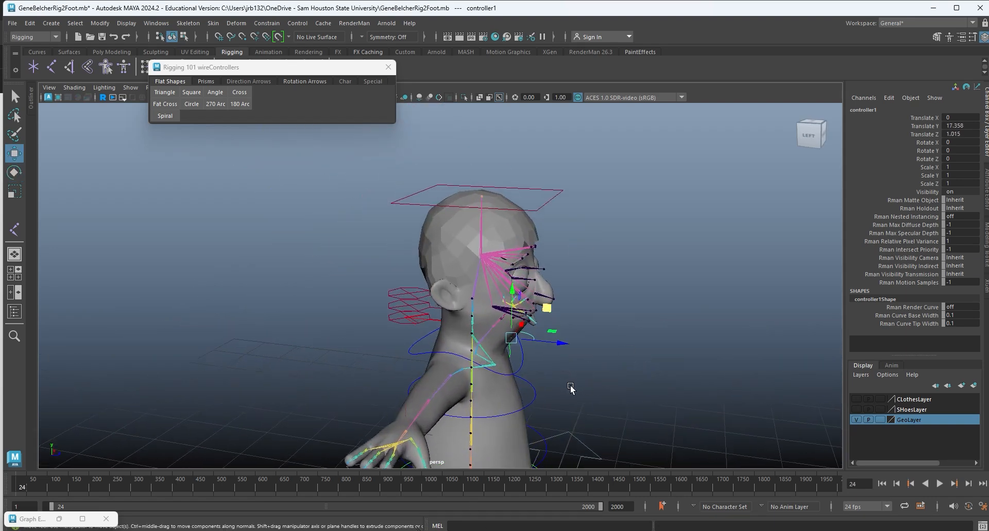
# Rotate controller1 so it opens toward the back of the head, with Rotate Y set to -90.
pyautogui.keyDown('alt'); pyautogui.moveTo(568, 383); pyautogui.dragTo(464, 268); pyautogui.keyUp('alt')
pyautogui.press('e')
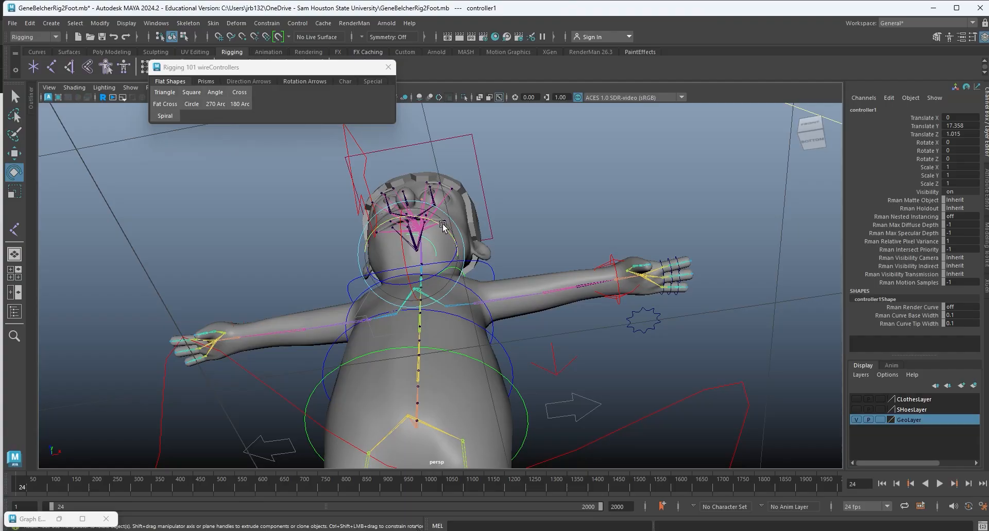
pyautogui.moveTo(369, 240); pyautogui.dragTo(370, 211)
pyautogui.doubleClick(960, 150)
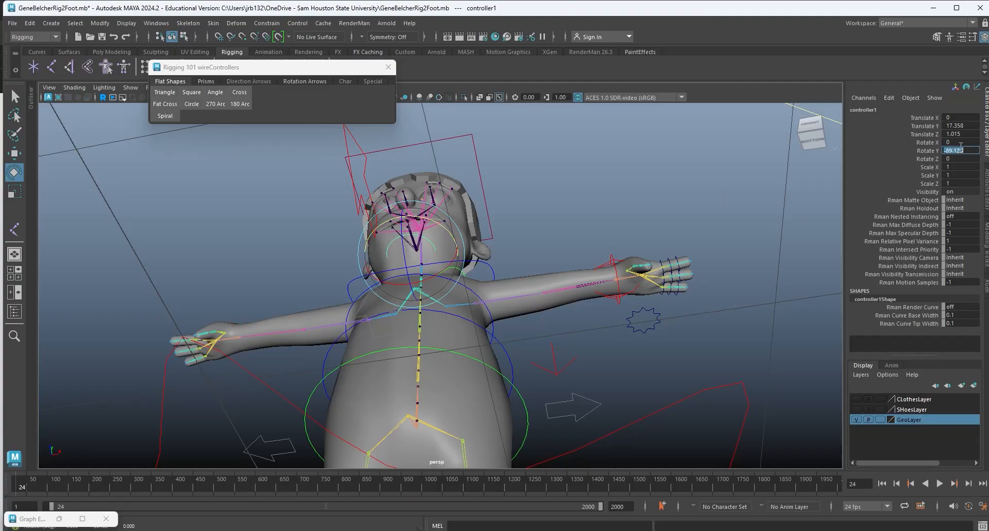
pyautogui.write('-90')
pyautogui.press('Return')
# Raise controller1 to mouth height and move it slightly forward, to about Y 18.4 and Z 1.42.
pyautogui.keyDown('alt'); pyautogui.moveTo(442, 319); pyautogui.dragTo(552, 360); pyautogui.keyUp('alt')
pyautogui.press('w')
pyautogui.keyDown('alt'); pyautogui.moveTo(552, 359); pyautogui.dragTo(687, 465, button='right'); pyautogui.keyUp('alt')
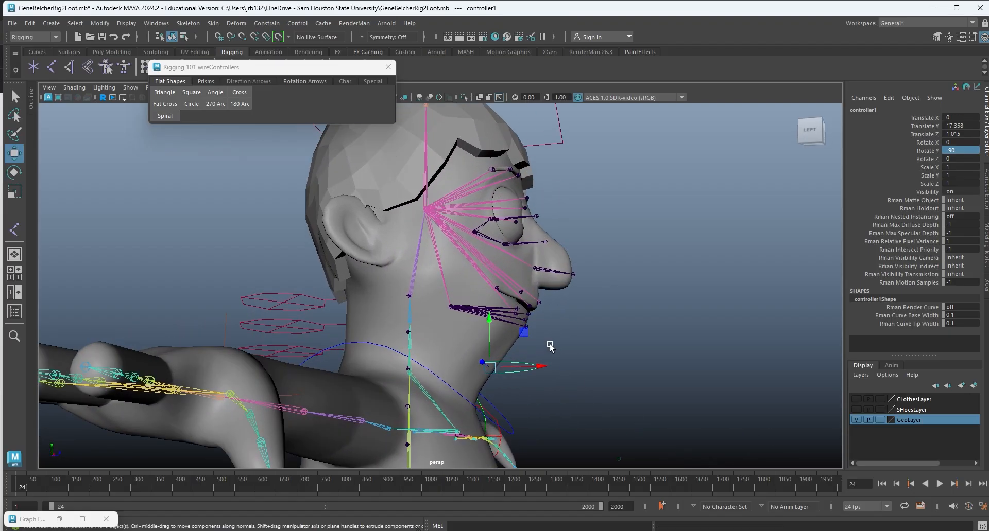
pyautogui.keyDown('alt'); pyautogui.moveTo(549, 346); pyautogui.dragTo(587, 378); pyautogui.keyUp('alt')
pyautogui.keyDown('alt'); pyautogui.moveTo(587, 378); pyautogui.dragTo(557, 333, button='middle'); pyautogui.keyUp('alt')
pyautogui.moveTo(501, 307); pyautogui.dragTo(508, 286)
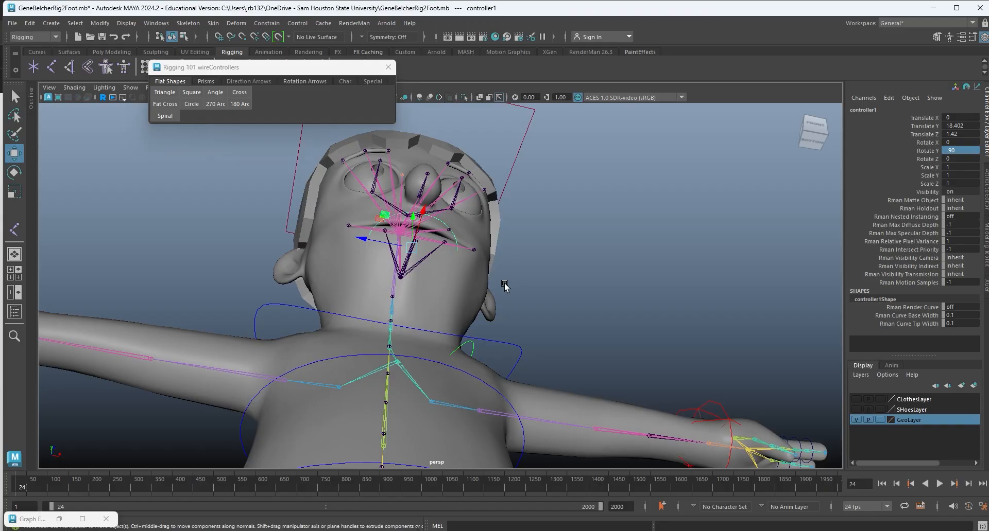
# Scale controller1 to about 1.73 in X and 1.83 in Z, and move it back around the jaw to about Z 0.4.
pyautogui.press('r')
pyautogui.moveTo(363, 240); pyautogui.dragTo(568, 302)
pyautogui.press('w')
pyautogui.moveTo(513, 259); pyautogui.dragTo(469, 258)
# Tilt controller1 to follow the jaw line, about -77.7 in Rotate Y, and raise it to about Y 18.73 and Z 0.37.
pyautogui.press('e')
pyautogui.keyDown('alt'); pyautogui.moveTo(540, 328); pyautogui.dragTo(567, 322); pyautogui.keyUp('alt')
pyautogui.keyDown('alt'); pyautogui.moveTo(567, 322); pyautogui.dragTo(507, 315, button='middle'); pyautogui.keyUp('alt')
pyautogui.keyDown('alt'); pyautogui.moveTo(508, 315); pyautogui.dragTo(563, 370, button='right'); pyautogui.keyUp('alt')
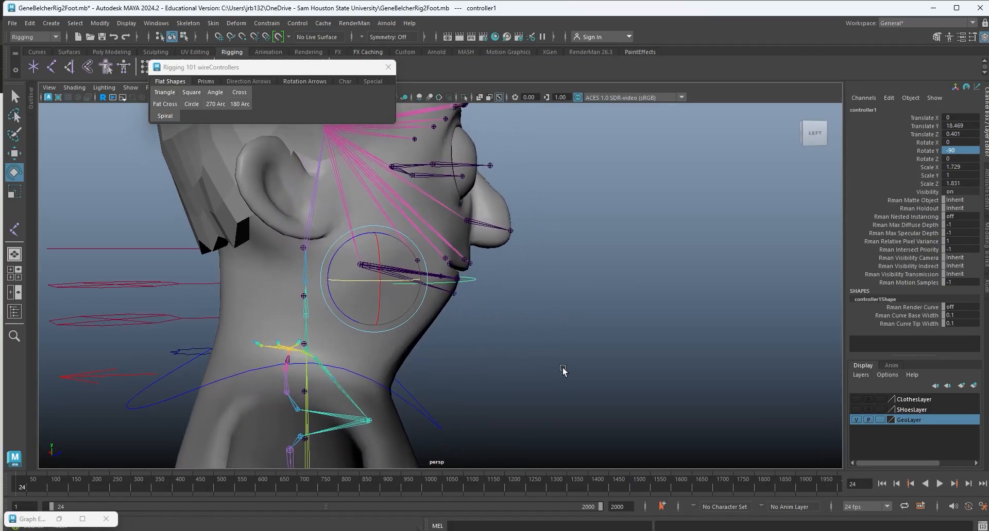
pyautogui.keyDown('alt'); pyautogui.moveTo(563, 371); pyautogui.dragTo(404, 363); pyautogui.keyUp('alt')
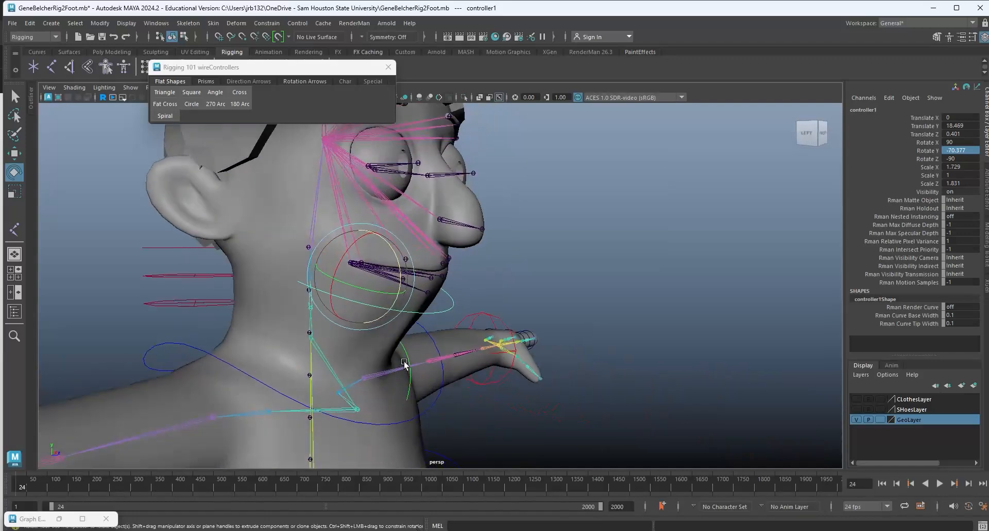
pyautogui.press('w')
pyautogui.keyDown('alt'); pyautogui.moveTo(389, 321); pyautogui.dragTo(410, 245); pyautogui.keyUp('alt')
pyautogui.keyDown('alt'); pyautogui.moveTo(423, 285); pyautogui.dragTo(406, 255); pyautogui.keyUp('alt')
pyautogui.press('e')
pyautogui.keyDown('alt'); pyautogui.moveTo(412, 269); pyautogui.dragTo(445, 281); pyautogui.keyUp('alt')
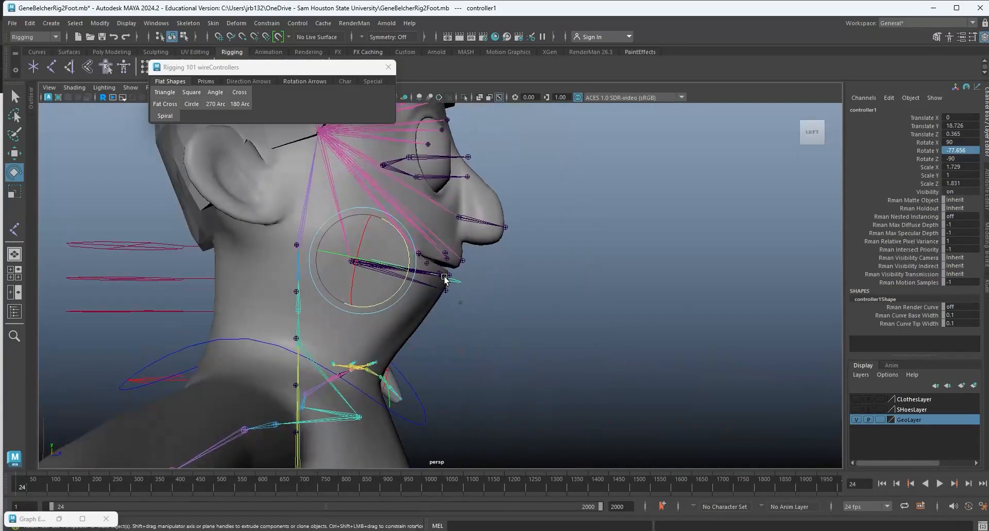
# Widen controller1 around the face to a Scale Z of about 2.13.
pyautogui.keyDown('alt'); pyautogui.moveTo(620, 297); pyautogui.dragTo(377, 322); pyautogui.keyUp('alt')
pyautogui.press('r')
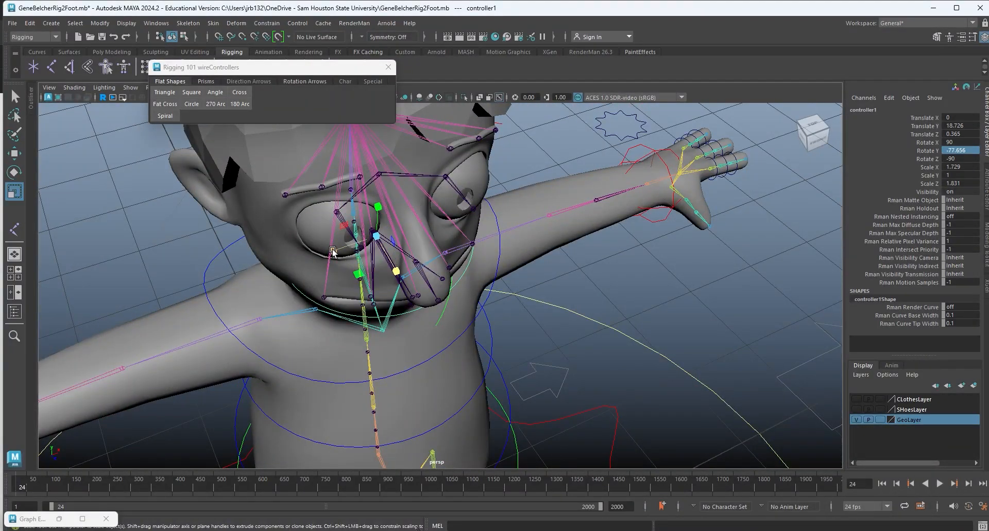
pyautogui.moveTo(334, 252); pyautogui.dragTo(325, 252)
pyautogui.keyDown('alt'); pyautogui.moveTo(458, 335); pyautogui.dragTo(335, 271); pyautogui.keyUp('alt')
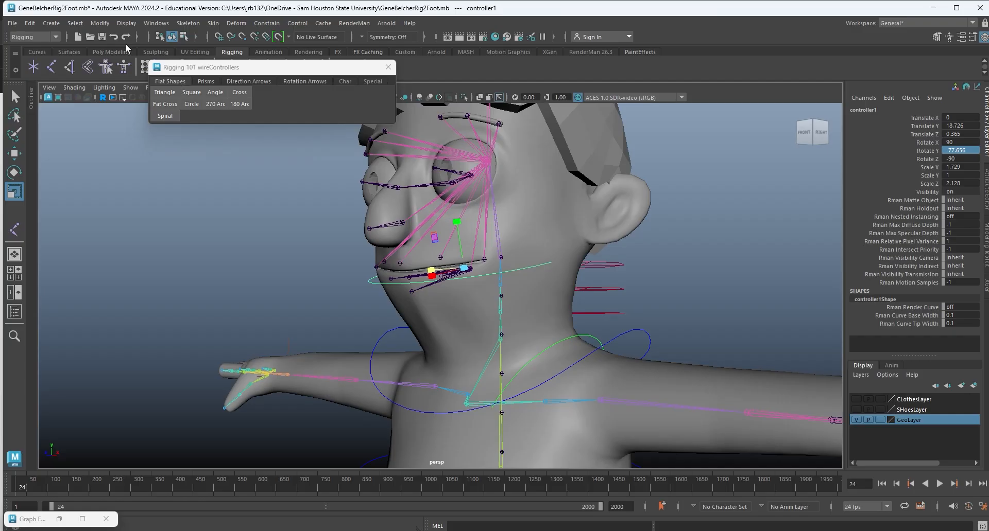
# Freeze the transformations of controller1 and delete its construction history.
pyautogui.click(99, 23)
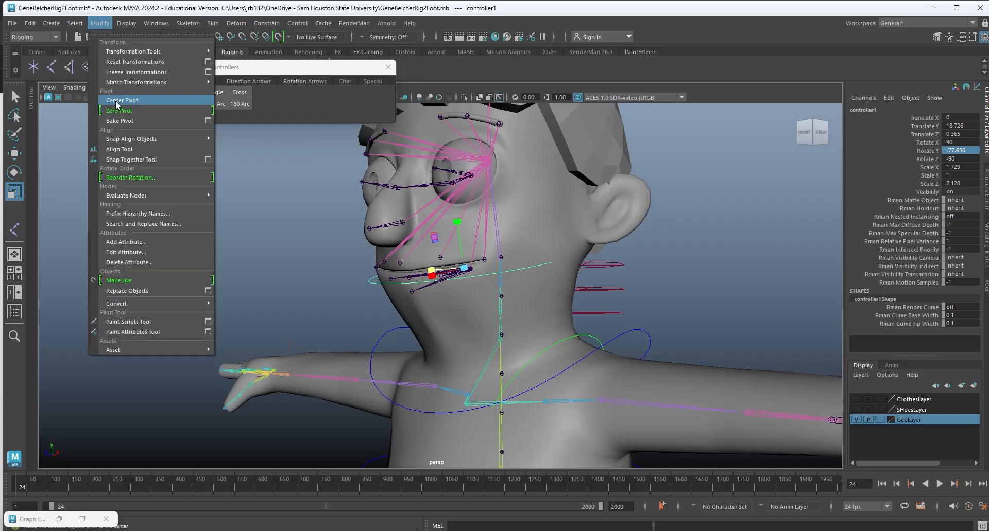
pyautogui.click(29, 24)
pyautogui.moveTo(86, 146)
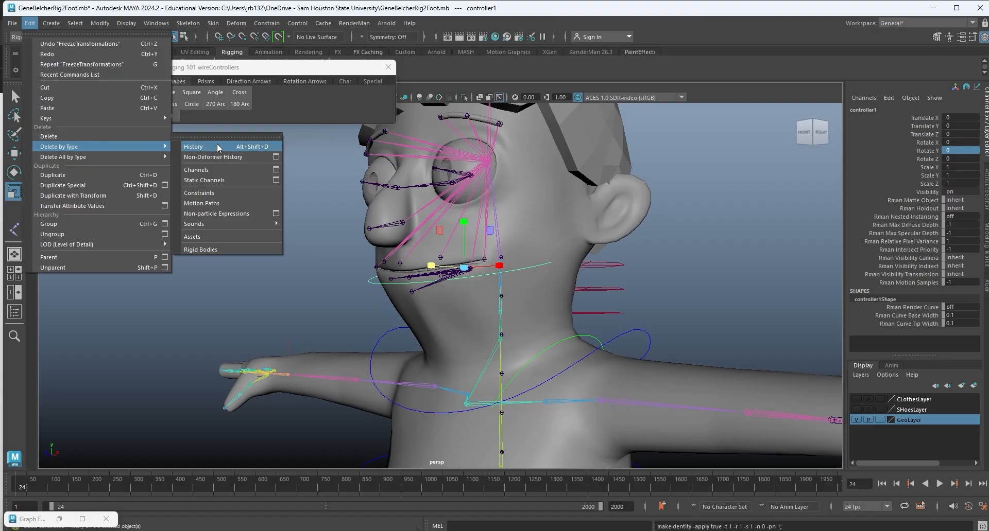
pyautogui.click(194, 147)
# Rename controller1 to MouthCon.
pyautogui.doubleClick(860, 109)
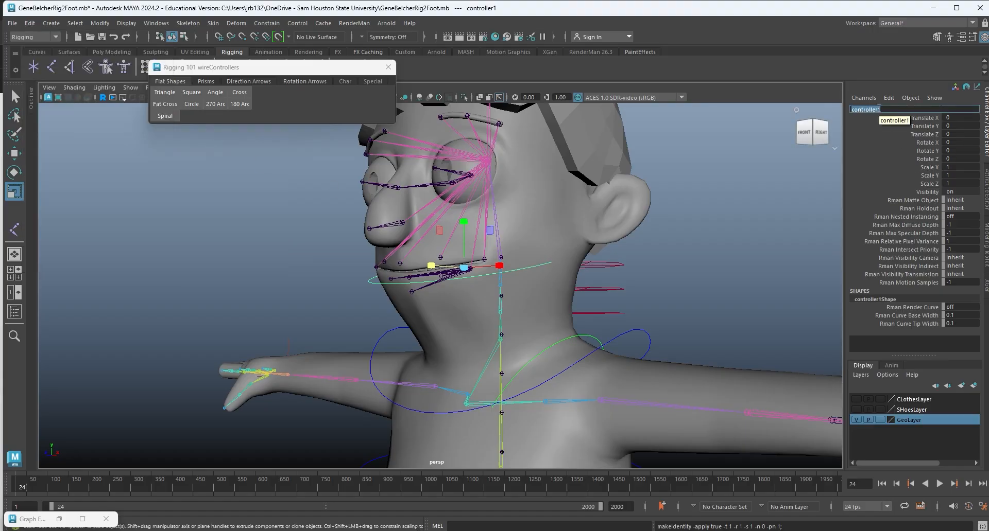
pyautogui.write('MouthCon')
pyautogui.press('Return')
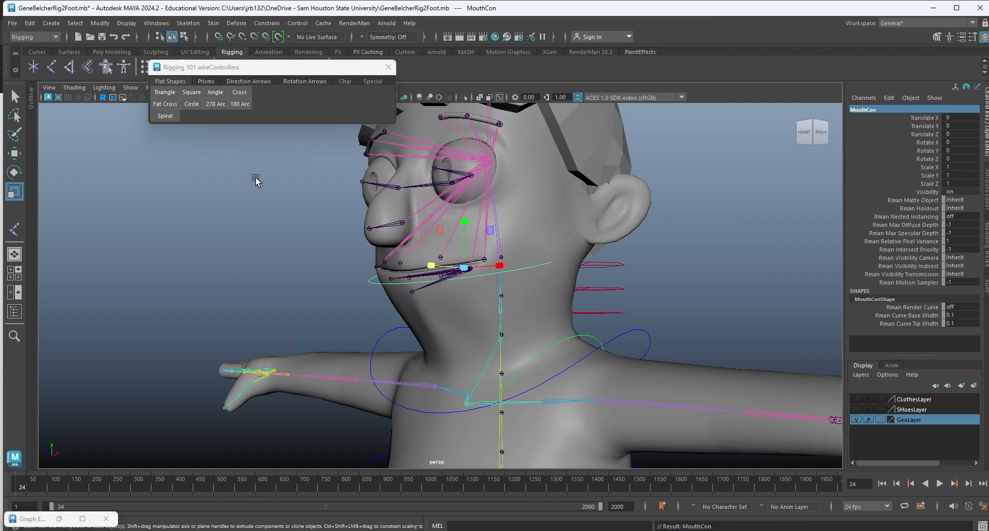
# Test the head controller by rotating it, and undo the rotation.
pyautogui.keyDown('alt'); pyautogui.moveTo(258, 262); pyautogui.dragTo(484, 260); pyautogui.keyUp('alt')
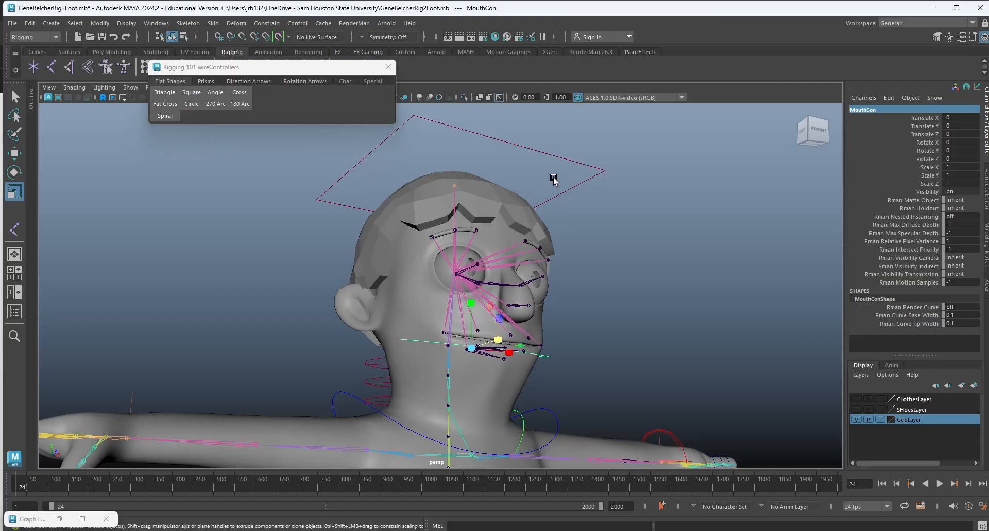
pyautogui.click(567, 189)
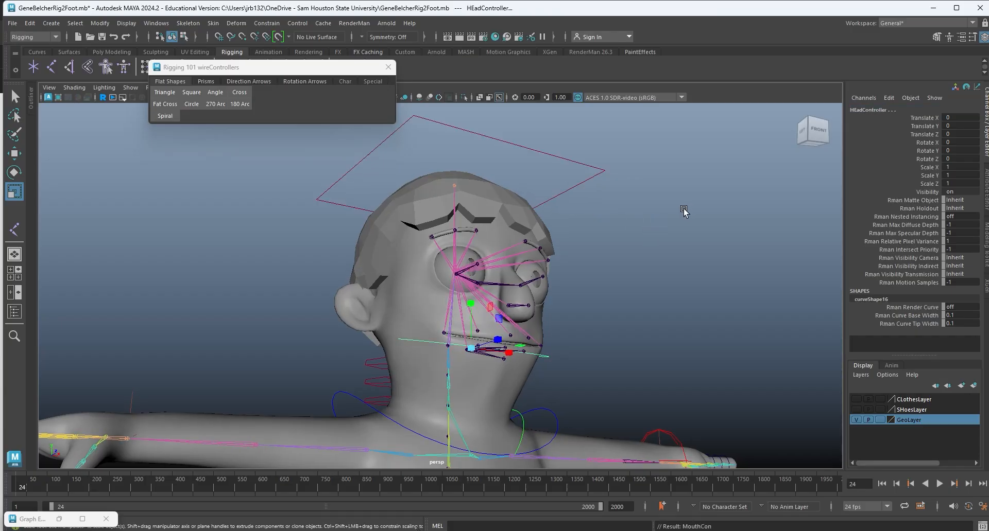
pyautogui.press('w')
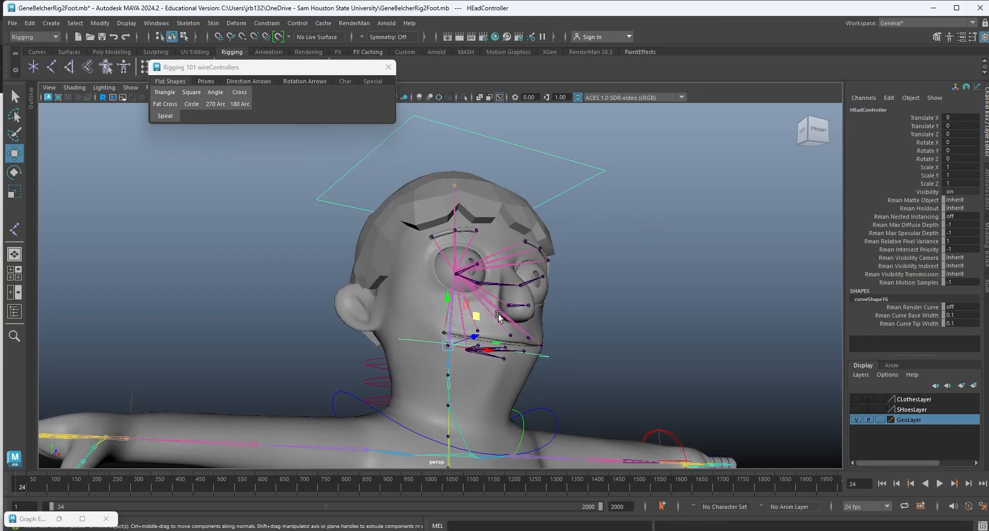
pyautogui.press('e')
pyautogui.moveTo(451, 309); pyautogui.dragTo(452, 342)
pyautogui.hotkey('ctrl', 'z')
# Apply a parent constraint so that MouthCon drives the jaw pivot joint.
pyautogui.keyDown('alt'); pyautogui.moveTo(573, 338); pyautogui.dragTo(564, 270, button='middle'); pyautogui.keyUp('alt')
pyautogui.keyDown('alt'); pyautogui.moveTo(563, 270); pyautogui.dragTo(678, 311, button='right'); pyautogui.keyUp('alt')
pyautogui.keyDown('alt'); pyautogui.moveTo(517, 306); pyautogui.dragTo(495, 272); pyautogui.keyUp('alt')
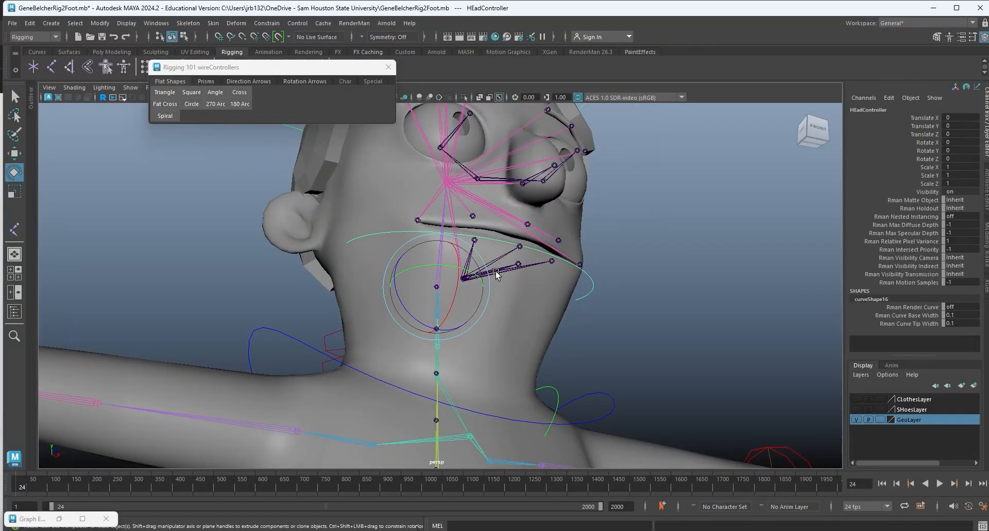
pyautogui.keyDown('alt'); pyautogui.moveTo(496, 274); pyautogui.dragTo(552, 293); pyautogui.keyUp('alt')
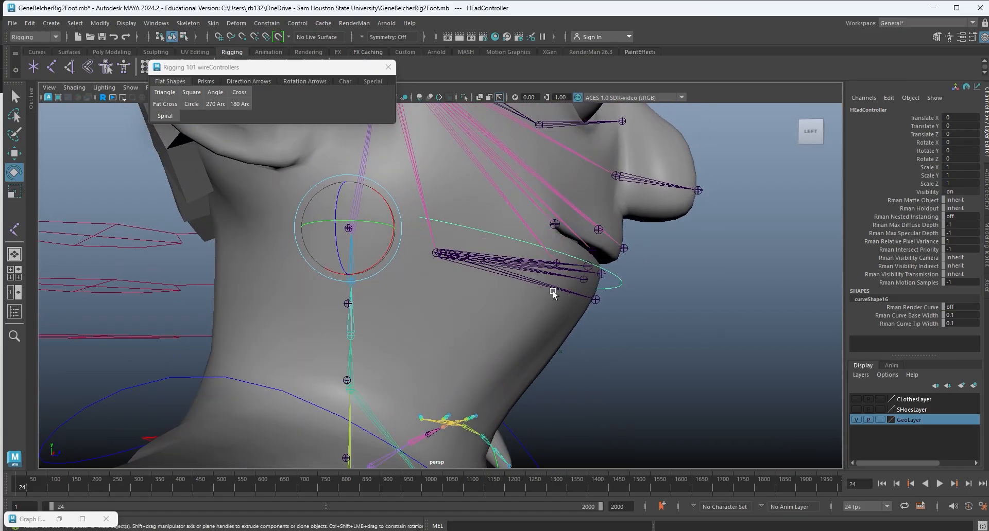
pyautogui.click(507, 237)
pyautogui.press('q')
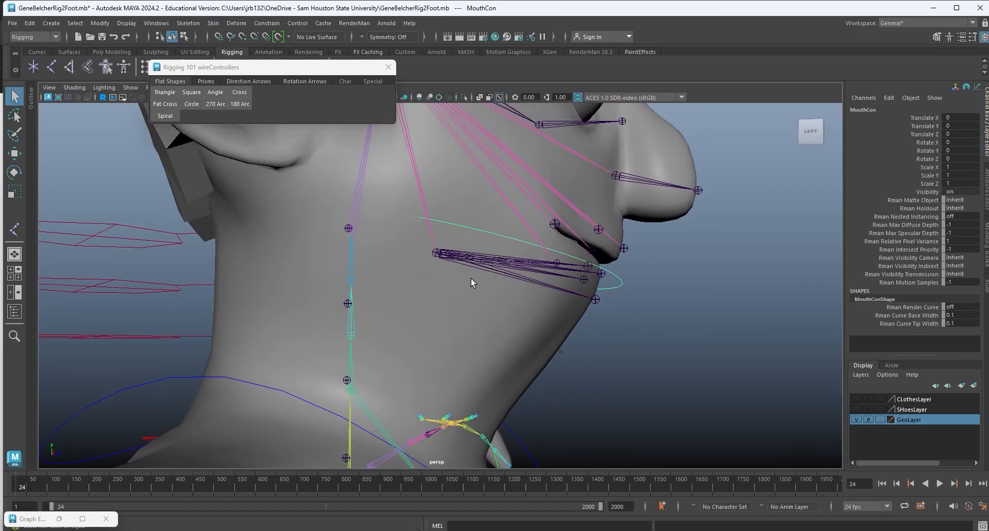
pyautogui.click(435, 255)
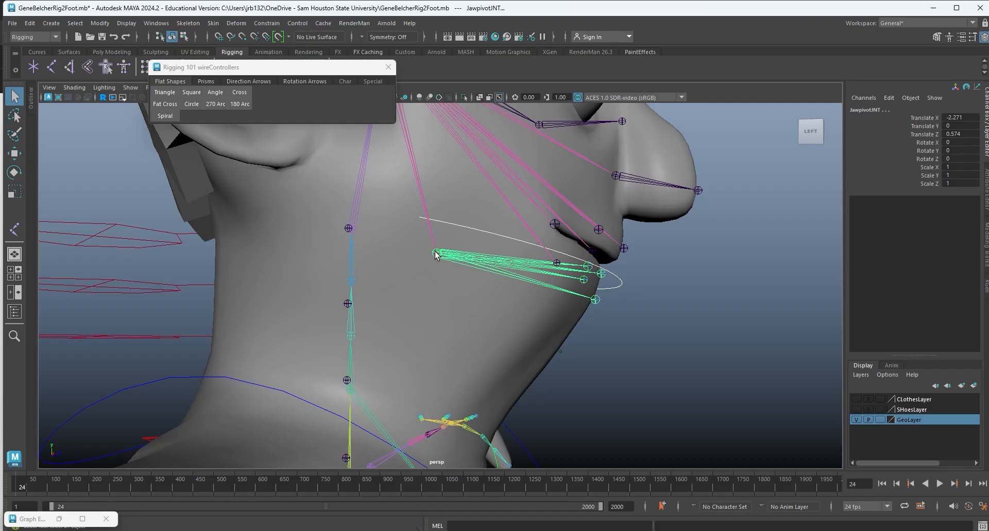
pyautogui.click(268, 23)
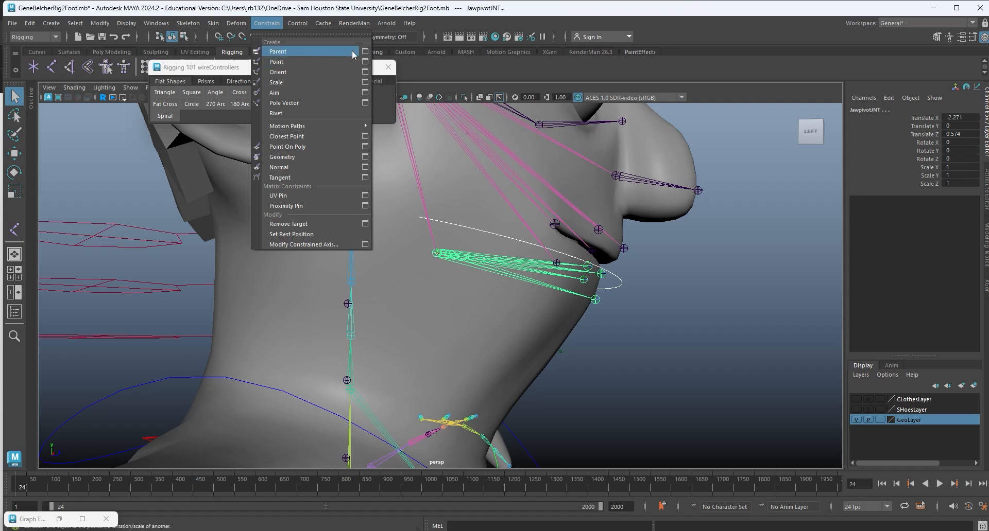
pyautogui.click(318, 51)
# Test the jaw by rotating MouthCon downward, and undo the rotation.
pyautogui.click(621, 283)
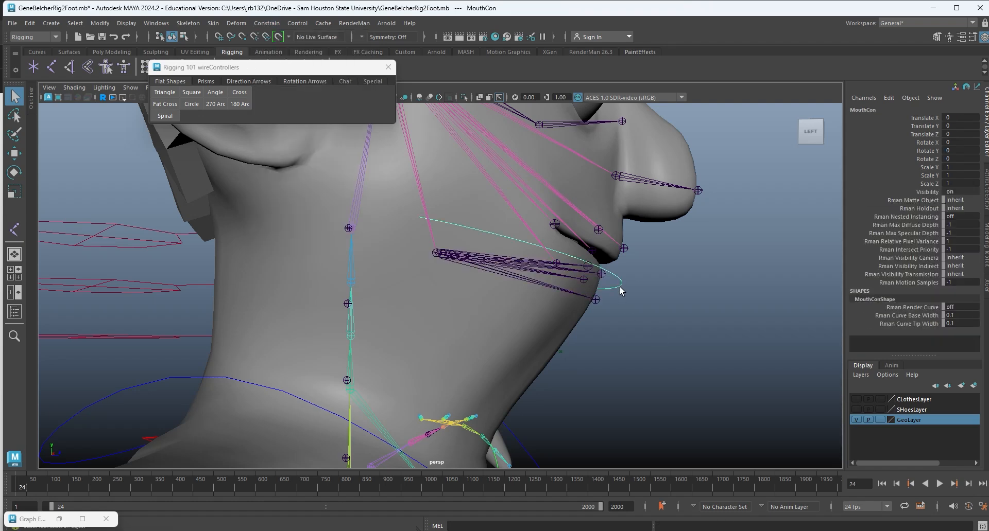
pyautogui.press('w')
pyautogui.keyDown('alt'); pyautogui.moveTo(646, 415); pyautogui.dragTo(580, 362); pyautogui.keyUp('alt')
pyautogui.press('e')
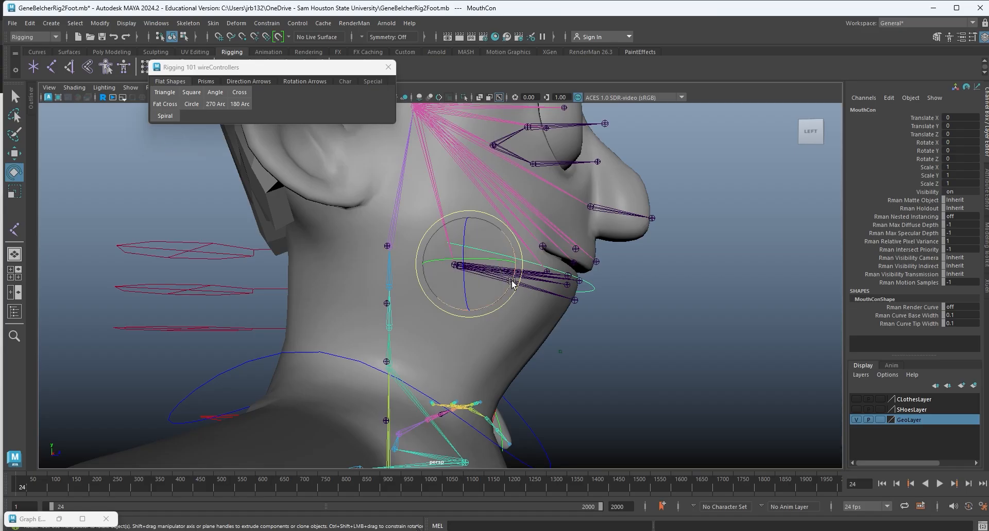
pyautogui.moveTo(512, 283); pyautogui.dragTo(489, 331)
pyautogui.hotkey('ctrl', 'z')
# Test the jaw by moving MouthCon downward, and undo the move.
pyautogui.press('w')
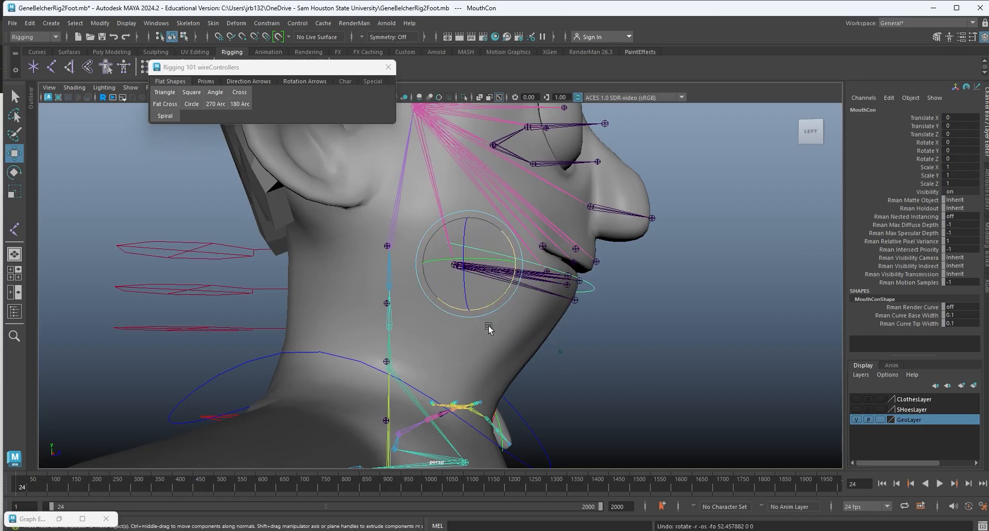
pyautogui.keyDown('alt'); pyautogui.moveTo(613, 336); pyautogui.dragTo(583, 334); pyautogui.keyUp('alt')
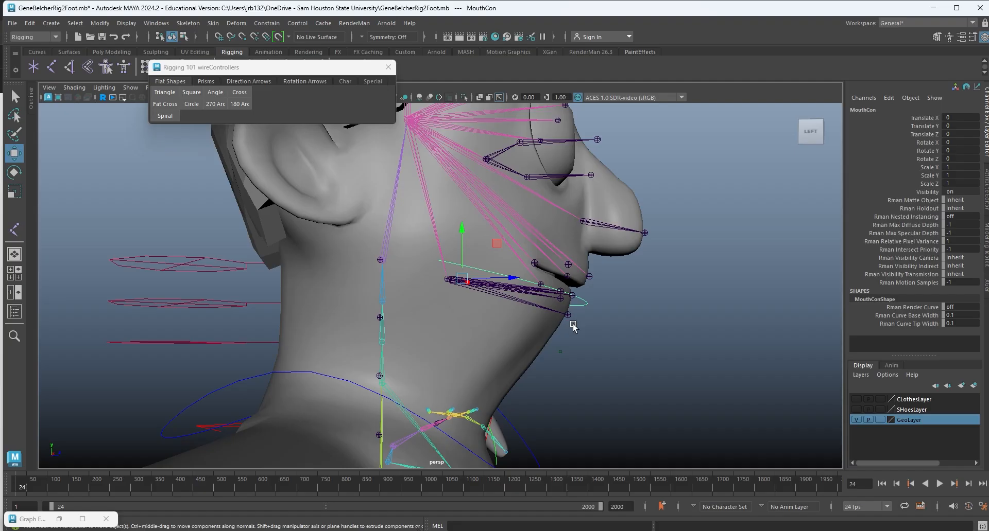
pyautogui.moveTo(497, 243); pyautogui.dragTo(515, 309)
pyautogui.hotkey('ctrl', 'z')
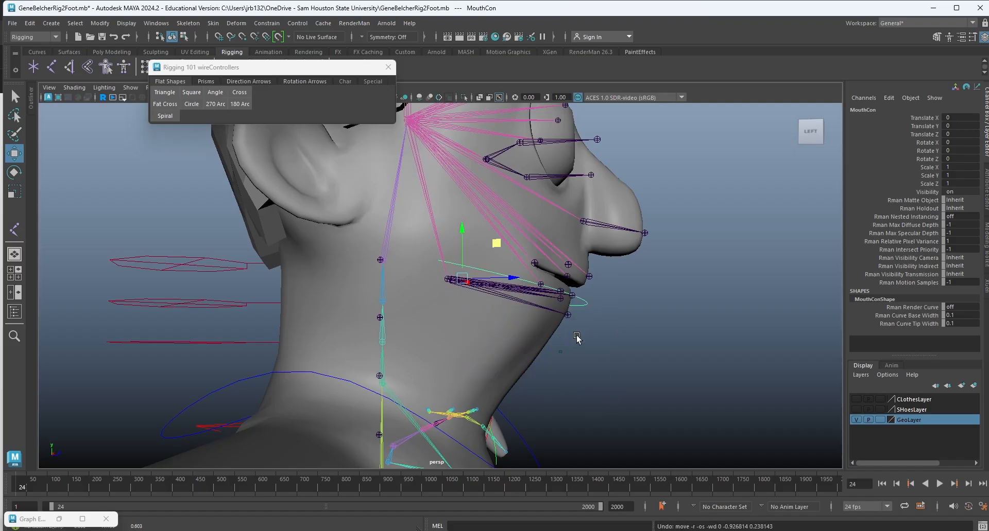
# Create a Vision character controller shape for the eyes.
pyautogui.keyDown('alt'); pyautogui.moveTo(577, 337); pyautogui.dragTo(464, 368); pyautogui.keyUp('alt')
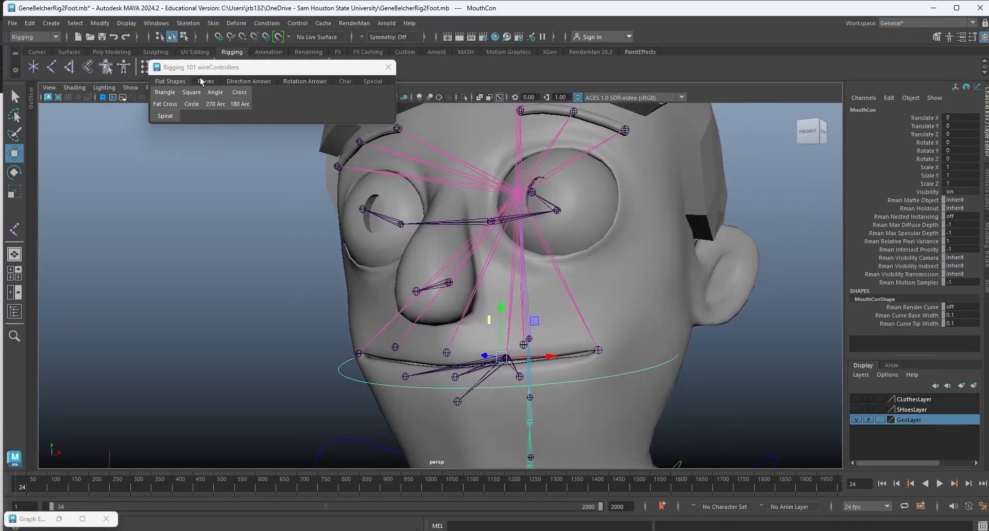
pyautogui.click(373, 81)
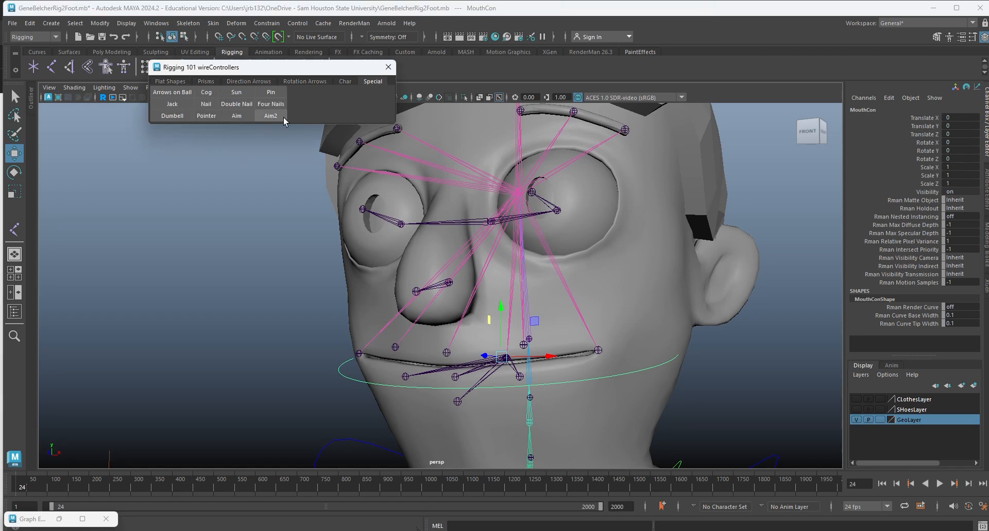
pyautogui.click(345, 82)
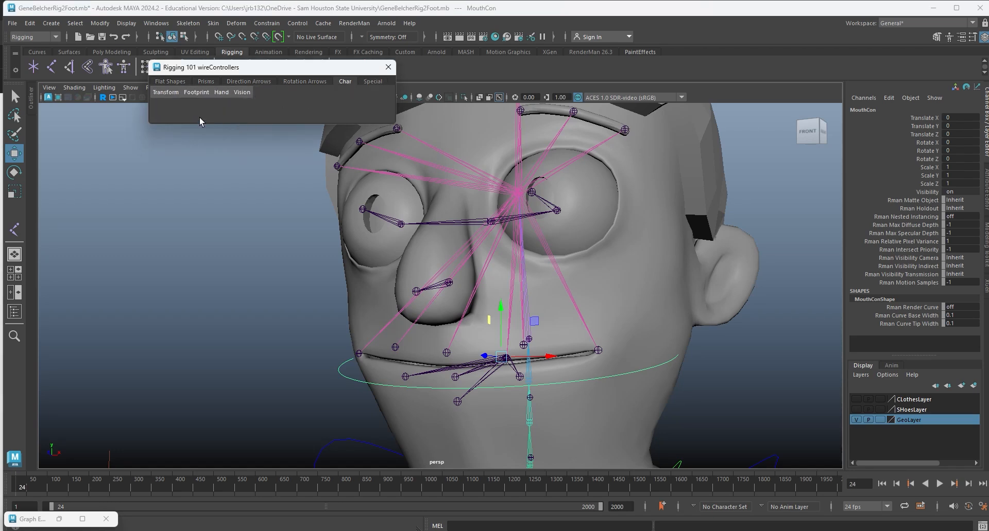
pyautogui.click(242, 93)
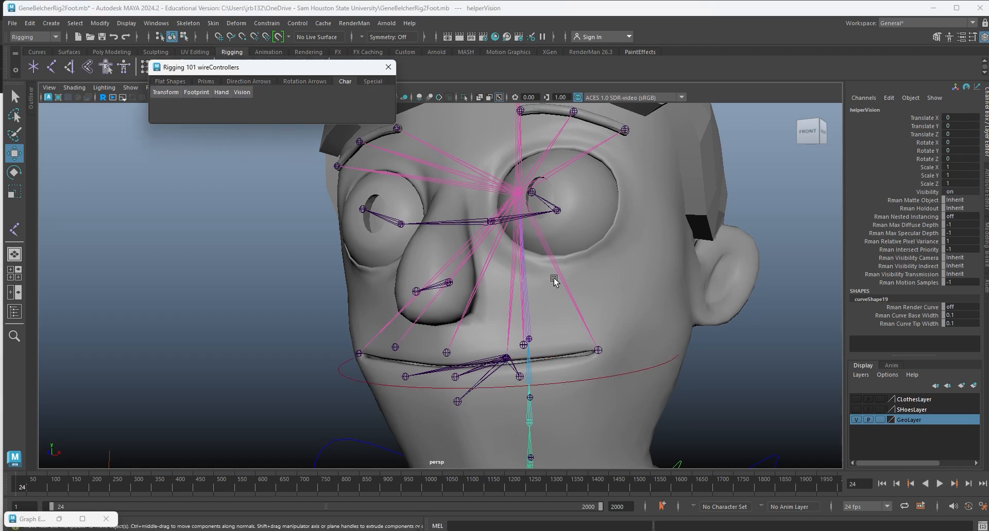
# Move the helperVision controller up in front of the face, to about Y 18.98 and Z 4.06.
pyautogui.keyDown('alt'); pyautogui.moveTo(552, 277); pyautogui.dragTo(482, 234, button='right'); pyautogui.keyUp('alt')
pyautogui.scroll(-5, 482, 235)
pyautogui.keyDown('alt'); pyautogui.moveTo(477, 326); pyautogui.dragTo(477, 213, button='middle'); pyautogui.keyUp('alt')
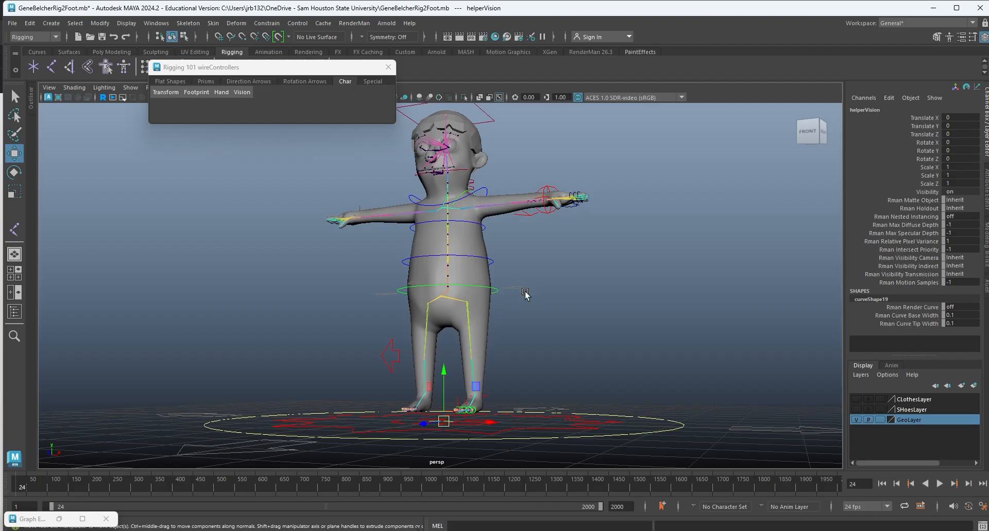
pyautogui.keyDown('alt'); pyautogui.moveTo(525, 294); pyautogui.dragTo(387, 420); pyautogui.keyUp('alt')
pyautogui.moveTo(402, 367); pyautogui.dragTo(342, 144)
# Rotate the helperVision controller upright to face the eyes, with Rotate X set to 90.
pyautogui.press('e')
pyautogui.keyDown('alt'); pyautogui.moveTo(463, 253); pyautogui.dragTo(499, 342, button='middle'); pyautogui.keyUp('alt')
pyautogui.scroll(5, 499, 342)
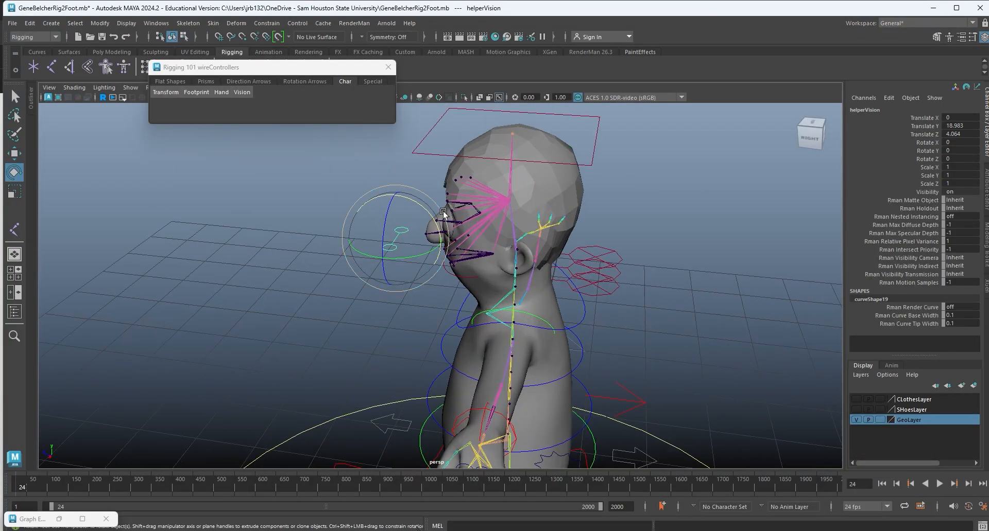
pyautogui.moveTo(419, 207); pyautogui.dragTo(304, 166)
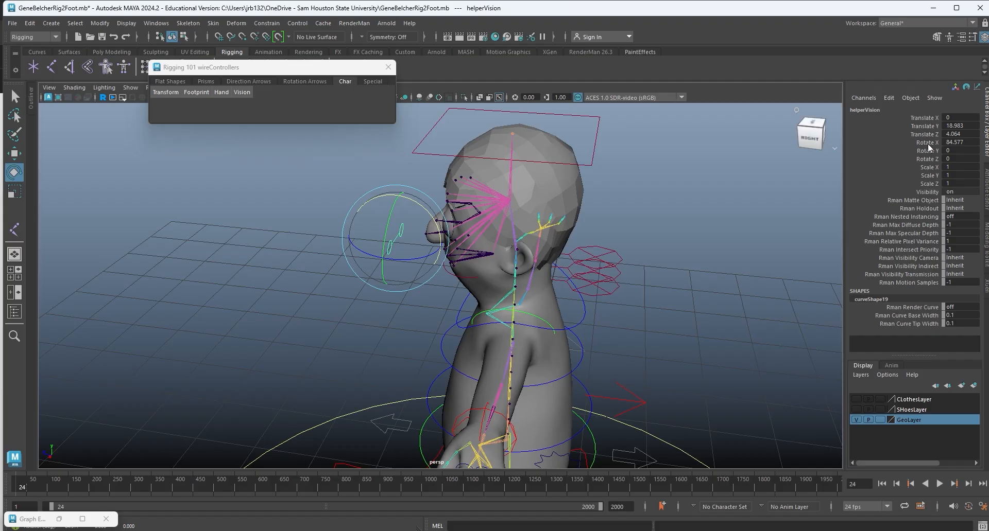
pyautogui.click(959, 125)
pyautogui.doubleClick(963, 142)
pyautogui.write('90')
pyautogui.press('Return')
pyautogui.press('w')
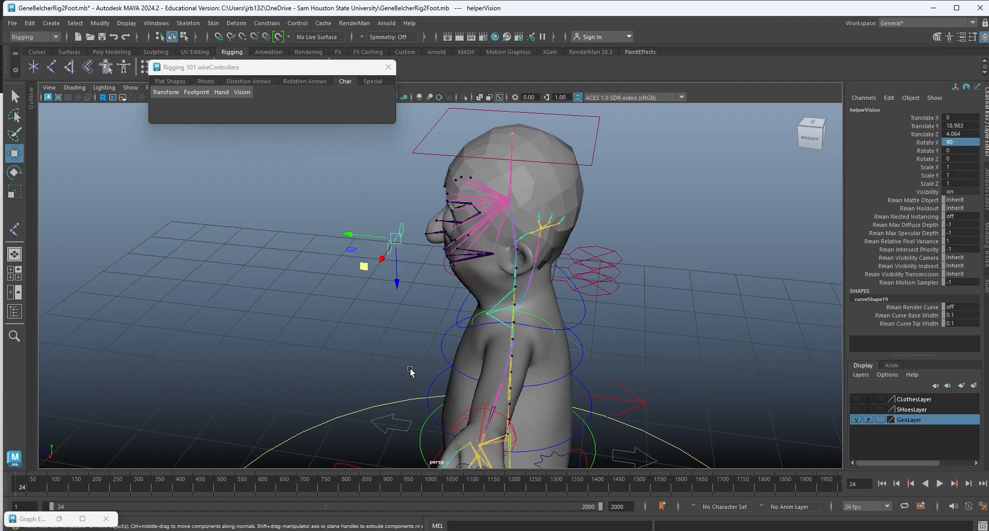
# Raise the helperVision controller to eye level at about Y 20.31 and widen it to a Scale X of about 1.09.
pyautogui.press('space')
pyautogui.press('space')
pyautogui.scroll(-12, 426, 354)
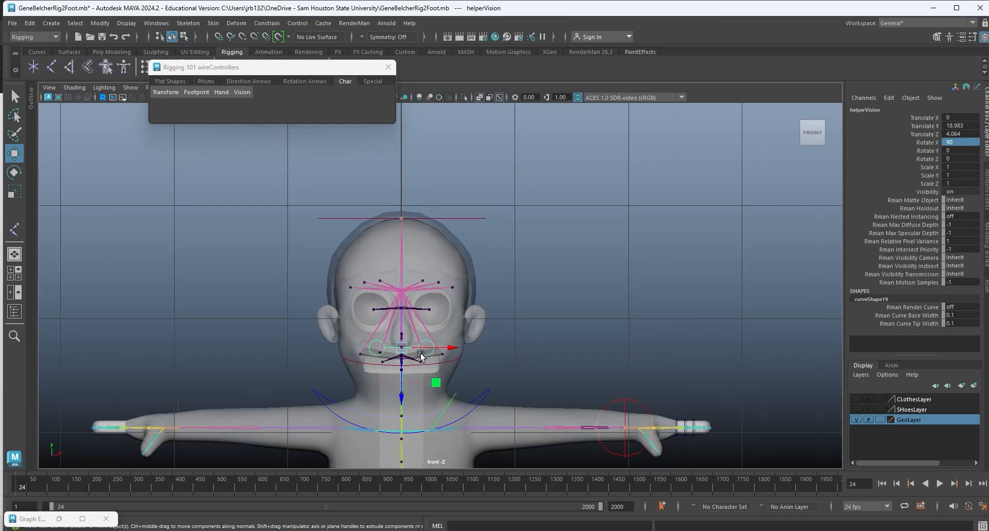
pyautogui.moveTo(402, 397); pyautogui.dragTo(404, 361)
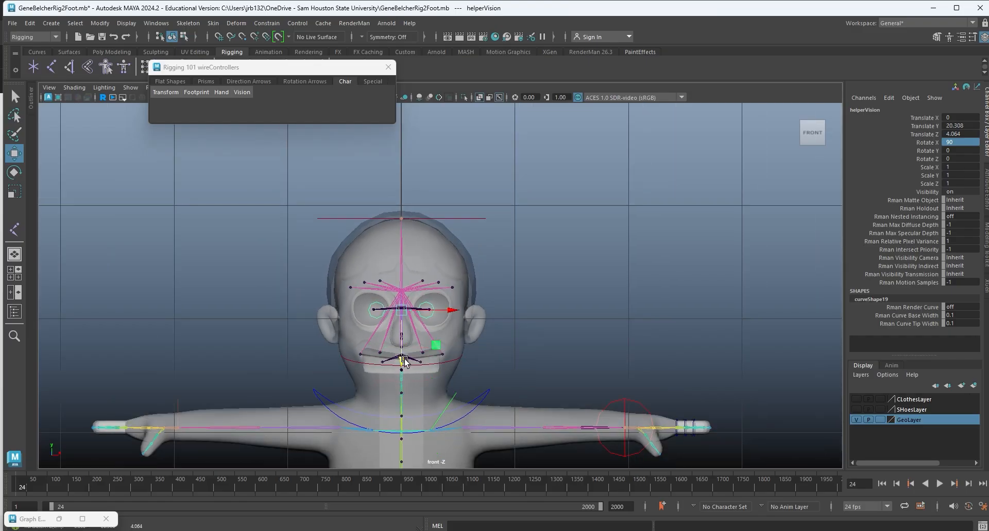
pyautogui.press('r')
pyautogui.moveTo(448, 309); pyautogui.dragTo(451, 311)
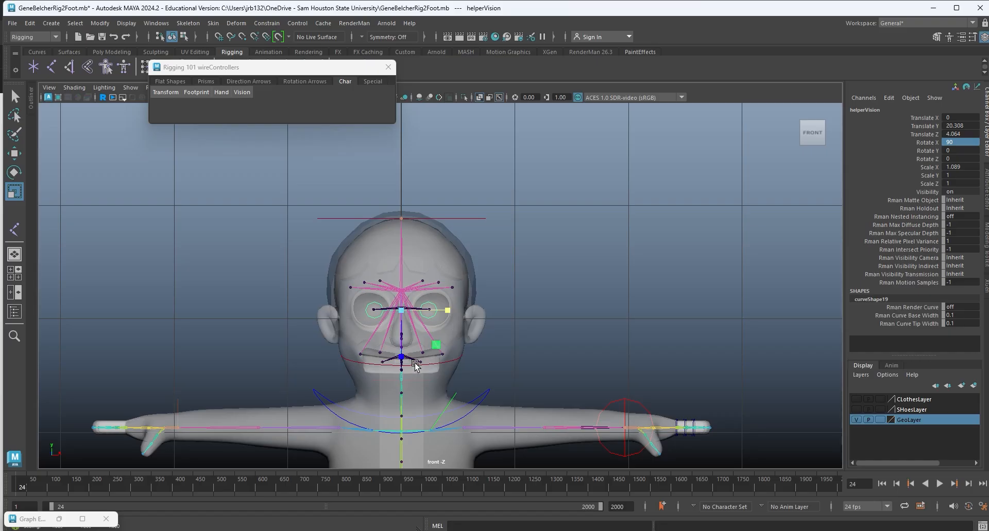
# Move the helperVision controller well out in front of the face, to about Z 12.2.
pyautogui.press('w')
pyautogui.press('space')
pyautogui.press('space')
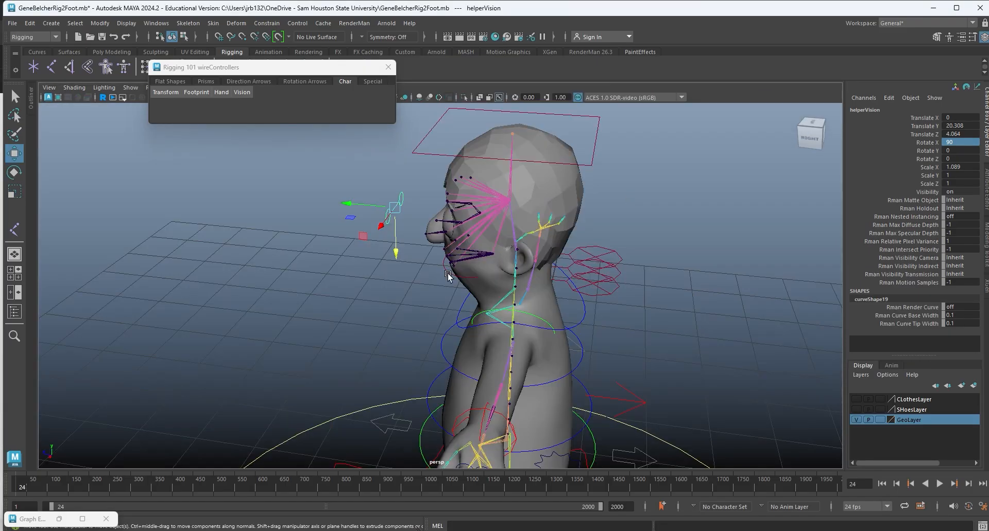
pyautogui.keyDown('alt'); pyautogui.moveTo(459, 247); pyautogui.dragTo(504, 273, button='middle'); pyautogui.keyUp('alt')
pyautogui.moveTo(393, 236); pyautogui.dragTo(190, 237)
pyautogui.keyDown('alt'); pyautogui.moveTo(350, 243); pyautogui.dragTo(512, 244); pyautogui.keyUp('alt')
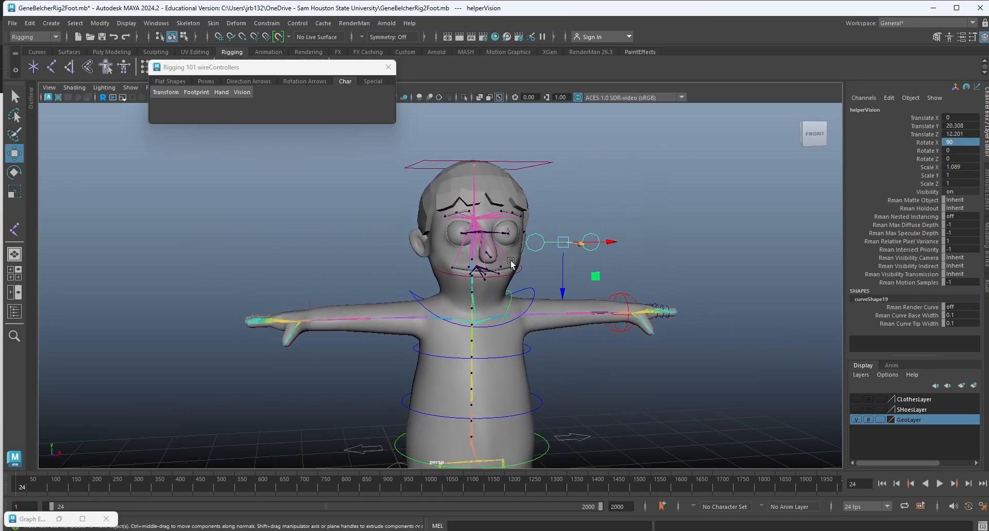
# Rename the helperVision controller to GeneVisionCON.
pyautogui.doubleClick(875, 109)
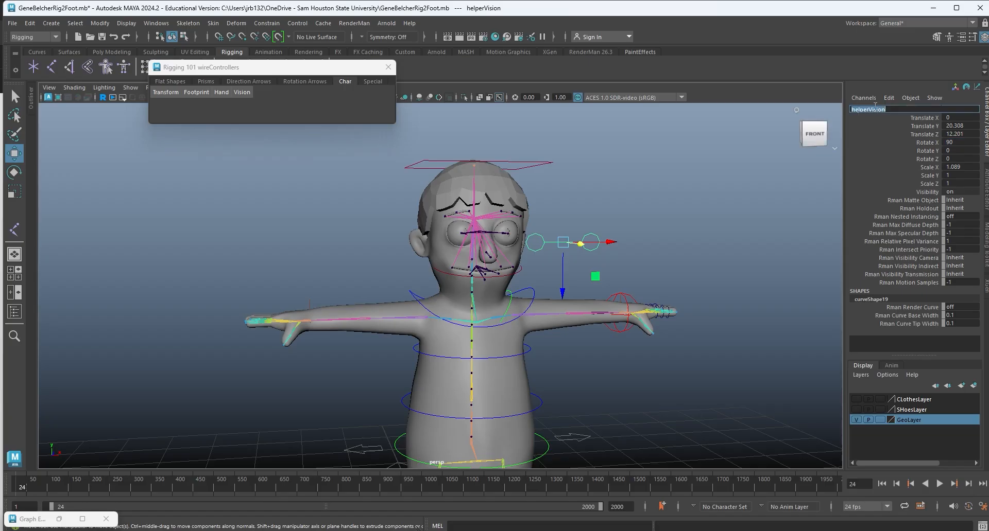
pyautogui.write('GeneV')
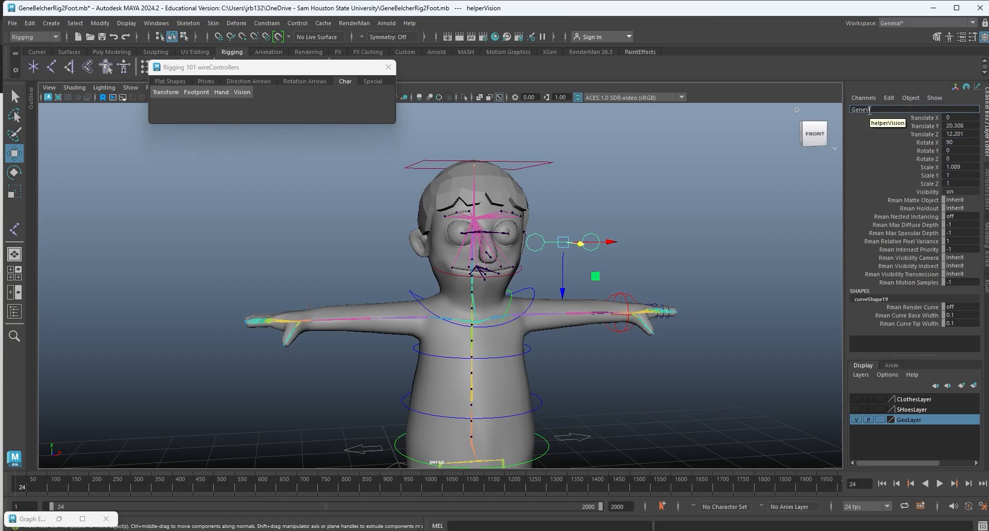
pyautogui.write('isionCON')
pyautogui.press('Return')
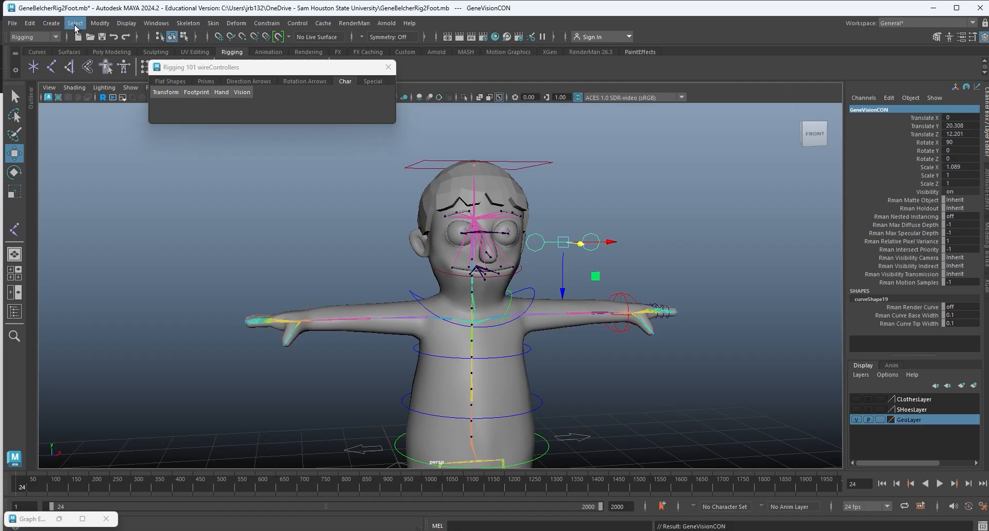
# Freeze the transformations of GeneVisionCON and delete its history.
pyautogui.click(100, 24)
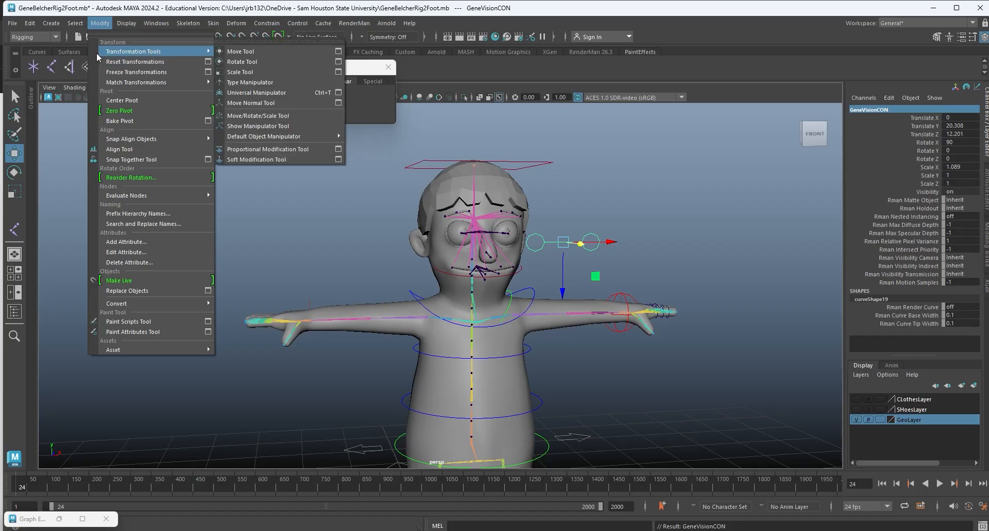
pyautogui.click(154, 71)
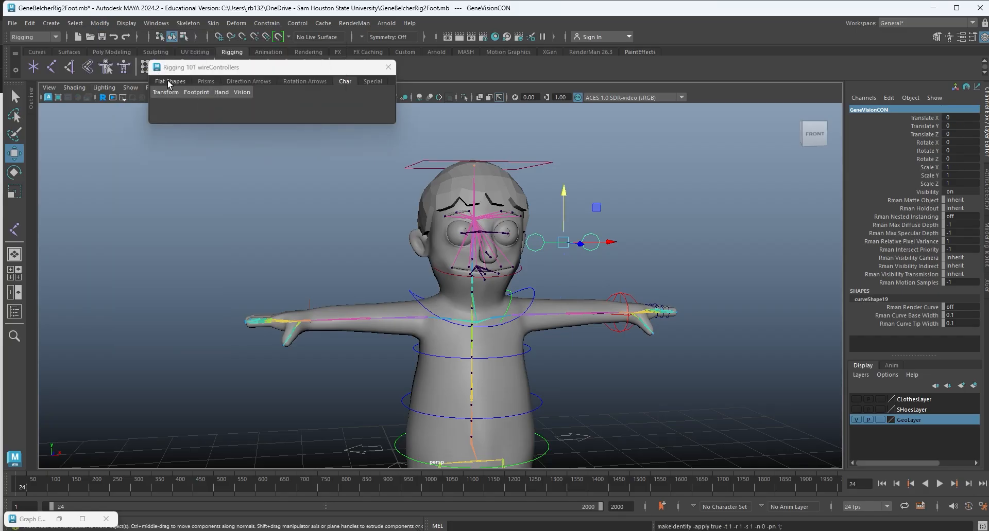
pyautogui.click(29, 23)
pyautogui.moveTo(103, 146)
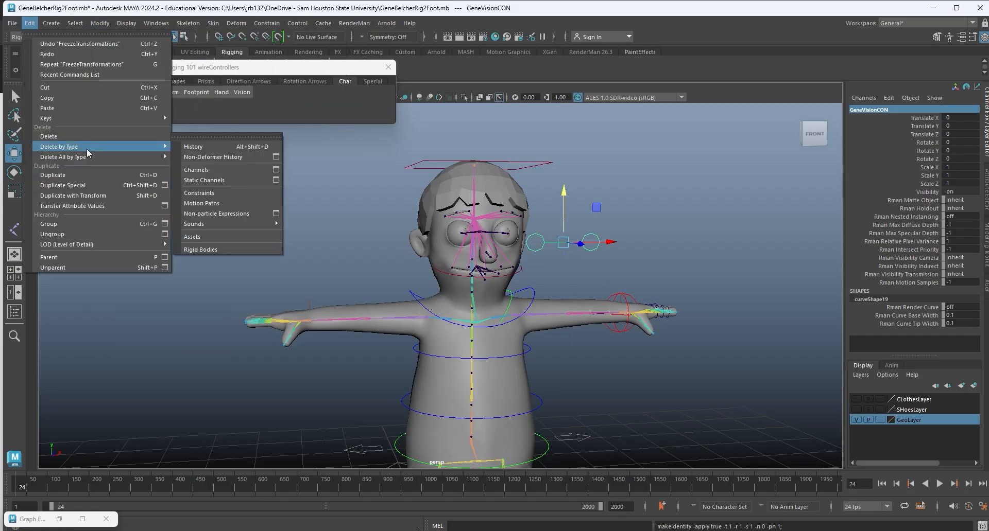
pyautogui.click(204, 149)
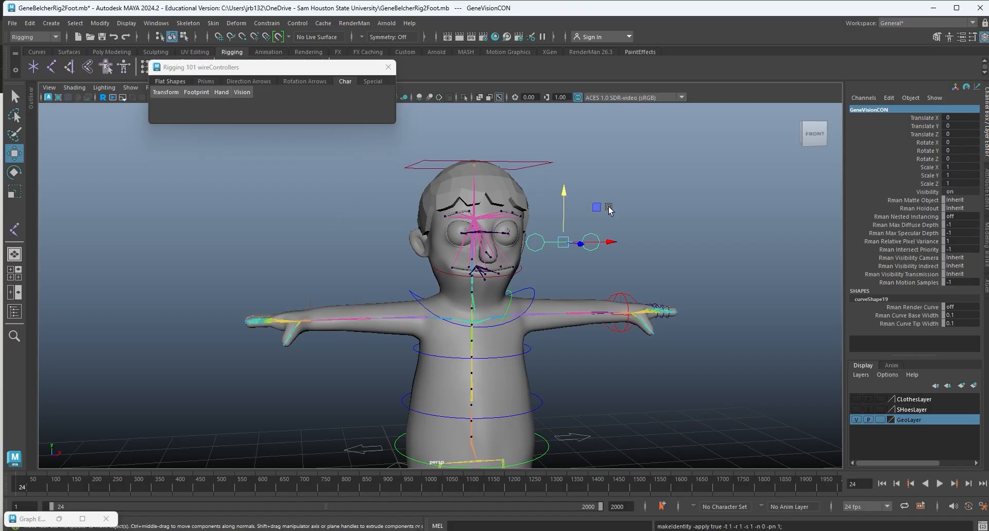
# Test the right eye ring helperVisionR by moving it away from its place, and undo the move.
pyautogui.keyDown('alt'); pyautogui.moveTo(603, 222); pyautogui.dragTo(618, 279); pyautogui.keyUp('alt')
pyautogui.click(649, 247)
pyautogui.click(637, 156)
pyautogui.keyDown('alt'); pyautogui.moveTo(571, 215); pyautogui.dragTo(644, 272); pyautogui.keyUp('alt')
pyautogui.hotkey('ctrl', 'z')
pyautogui.click(453, 271)
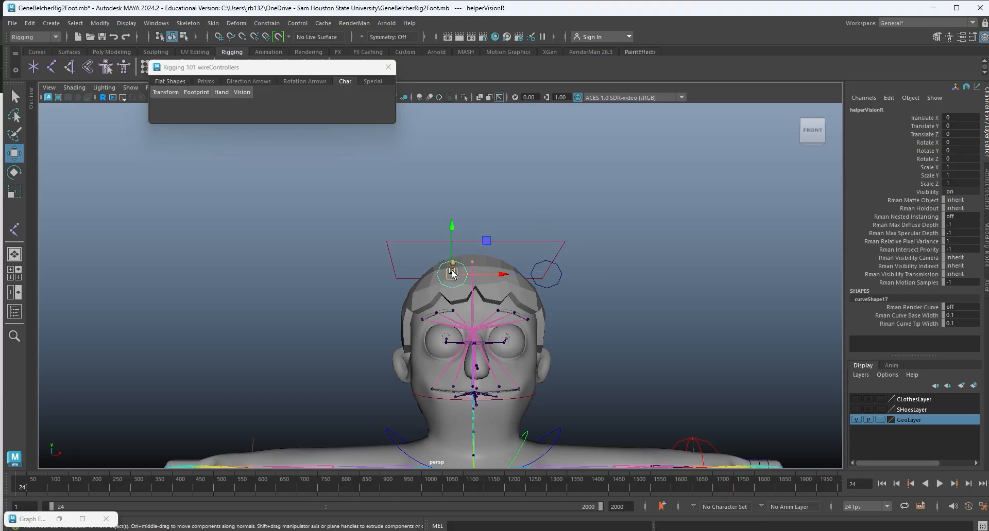
pyautogui.moveTo(453, 272); pyautogui.dragTo(390, 226)
pyautogui.hotkey('ctrl', 'z')
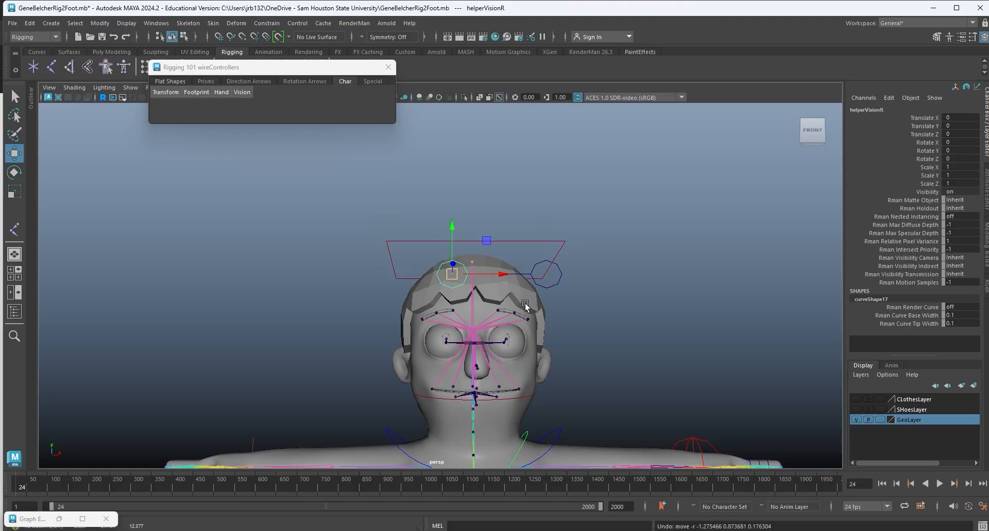
# Test-move the whole GeneVisionCON controller to check that both rings follow, and undo the move.
pyautogui.keyDown('alt'); pyautogui.moveTo(523, 301); pyautogui.dragTo(492, 249); pyautogui.keyUp('alt')
pyautogui.click(521, 233)
pyautogui.hotkey('ctrl', 'z')
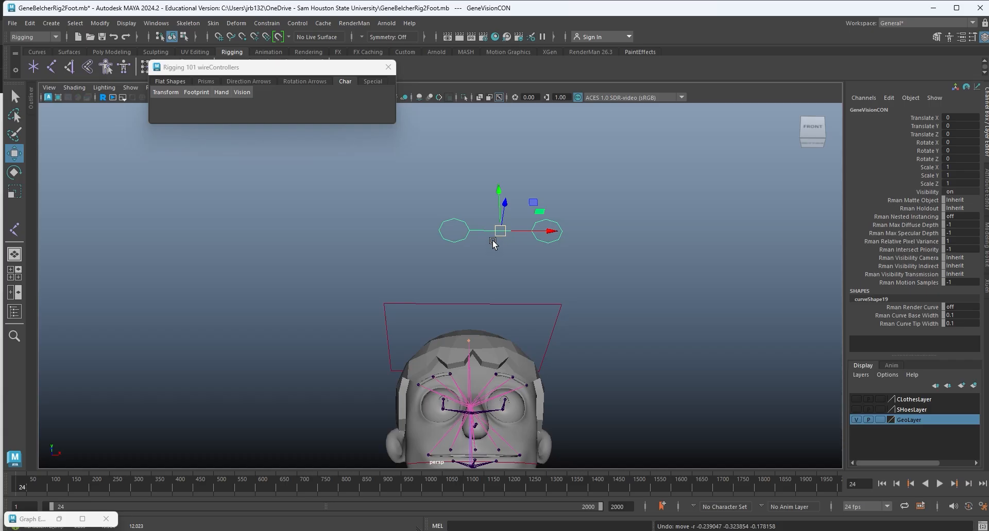
pyautogui.moveTo(493, 244); pyautogui.dragTo(561, 268)
pyautogui.hotkey('ctrl', 'z')
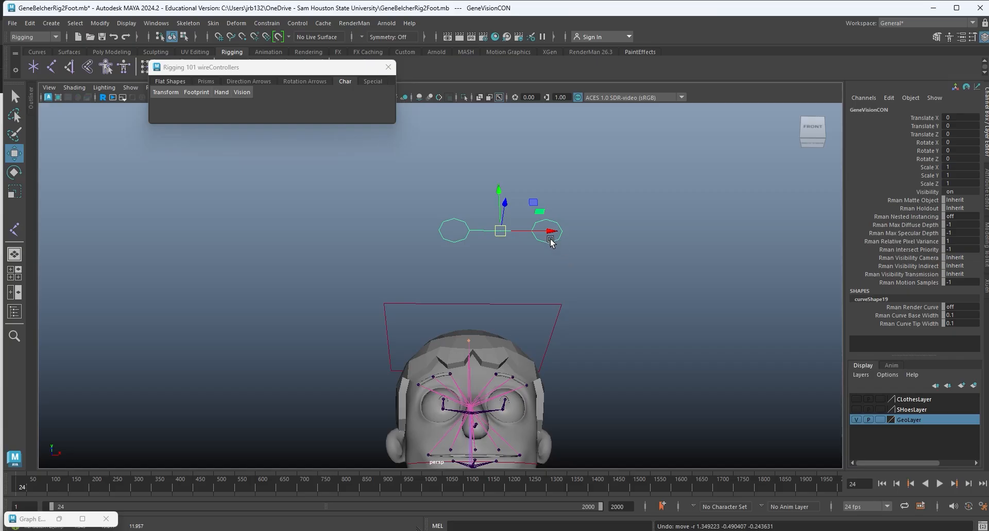
# Try moving the helperVisionL and helperVisionR rings independently of each other, and undo both moves.
pyautogui.click(550, 241)
pyautogui.moveTo(551, 223); pyautogui.dragTo(441, 263)
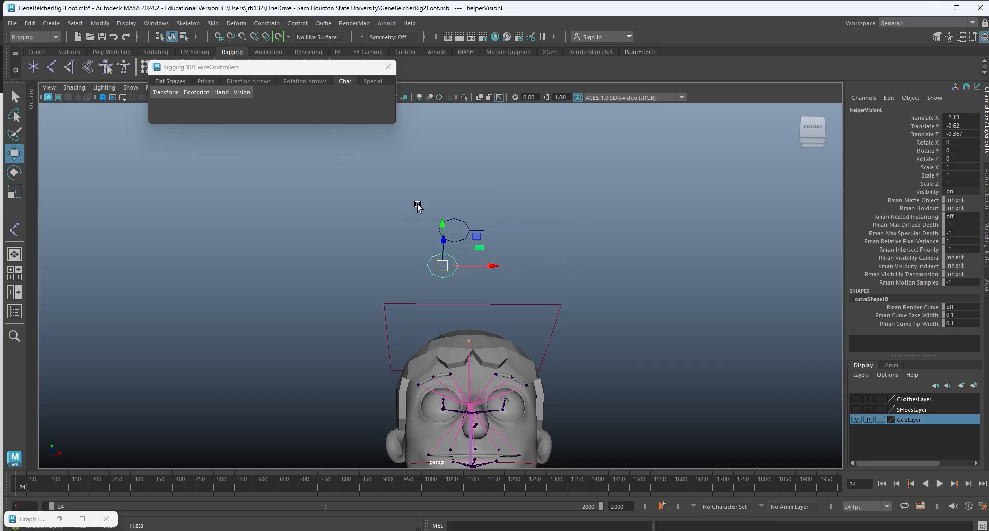
pyautogui.click(446, 227)
pyautogui.moveTo(456, 230); pyautogui.dragTo(543, 256)
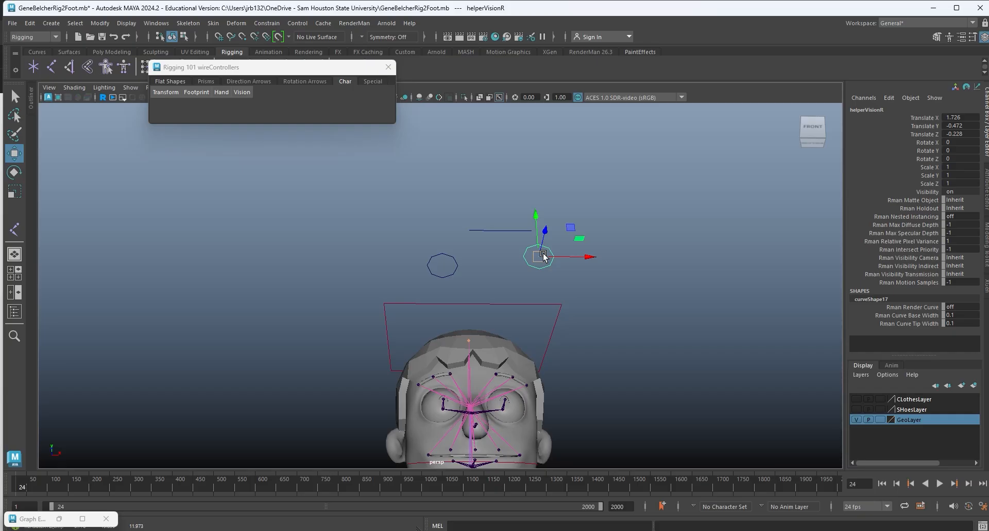
pyautogui.hotkey('ctrl', 'z')
pyautogui.hotkey('ctrl', 'z')
pyautogui.hotkey('ctrl', 'z')
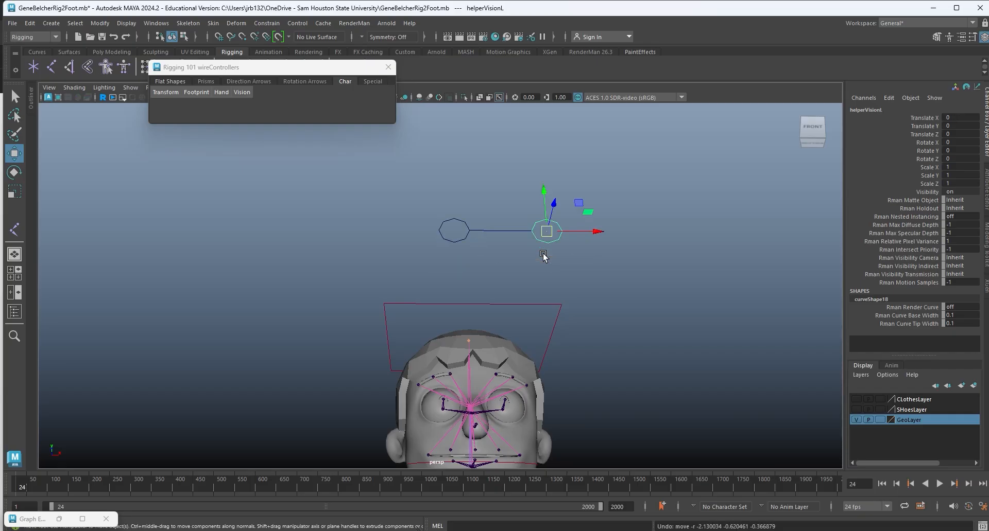
pyautogui.hotkey('ctrl', 'z')
# Aim-constrain the left eye pivot joint to the helperVisionL ring with Maintain offset enabled.
pyautogui.click(551, 223)
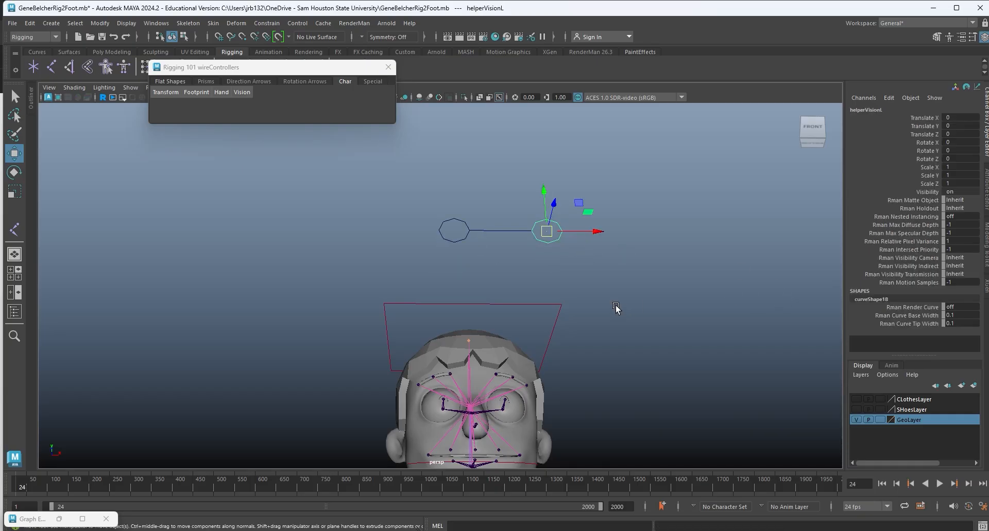
pyautogui.keyDown('alt'); pyautogui.moveTo(529, 294); pyautogui.dragTo(500, 356); pyautogui.keyUp('alt')
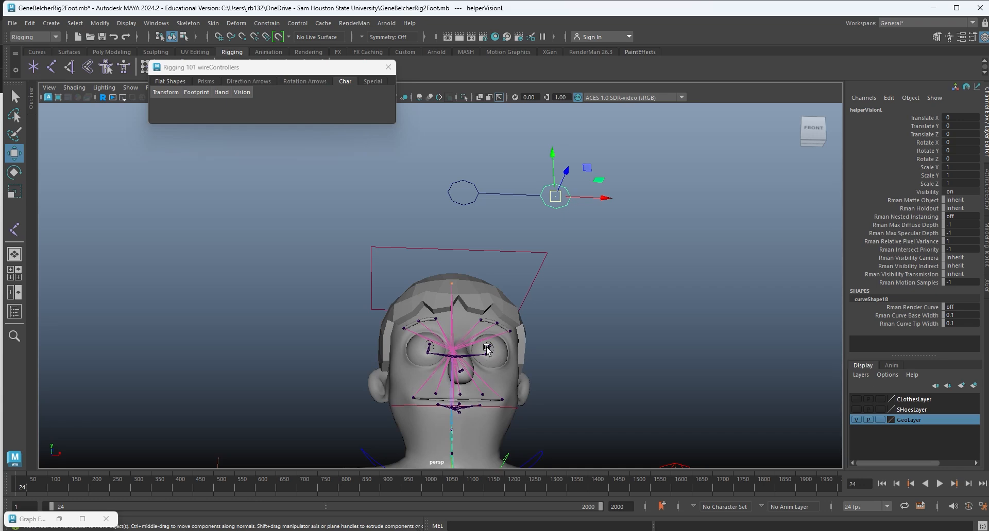
pyautogui.click(487, 354)
pyautogui.keyDown('alt'); pyautogui.moveTo(649, 397); pyautogui.dragTo(535, 389); pyautogui.keyUp('alt')
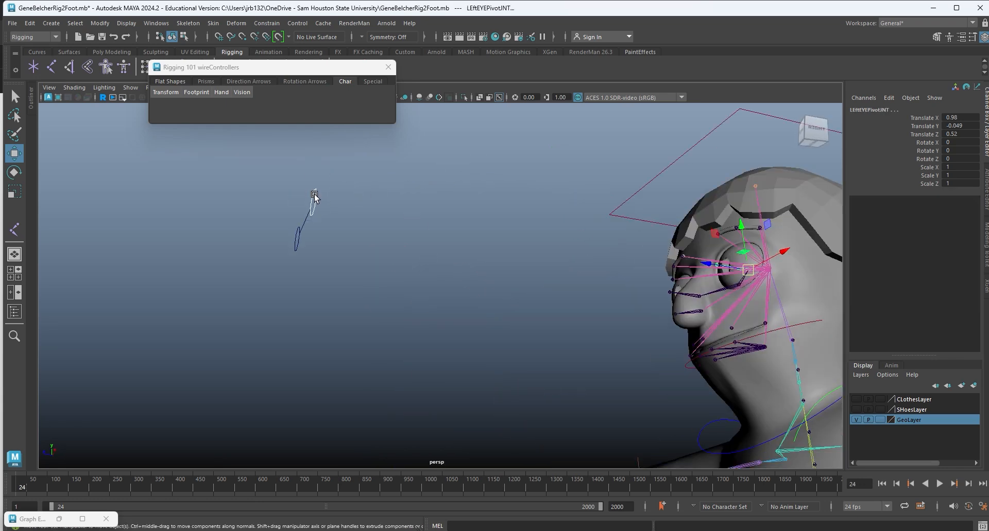
pyautogui.keyDown('alt'); pyautogui.moveTo(425, 231); pyautogui.dragTo(401, 284); pyautogui.keyUp('alt')
pyautogui.keyDown('alt'); pyautogui.moveTo(492, 289); pyautogui.dragTo(312, 293, button='middle'); pyautogui.keyUp('alt')
pyautogui.keyDown('alt'); pyautogui.moveTo(313, 294); pyautogui.dragTo(573, 335, button='right'); pyautogui.keyUp('alt')
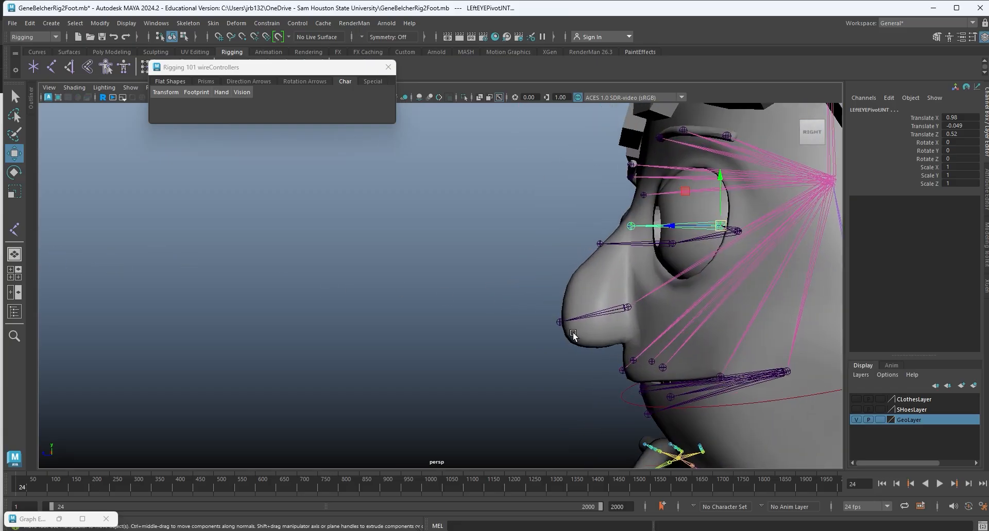
pyautogui.keyDown('alt'); pyautogui.moveTo(573, 335); pyautogui.dragTo(507, 300); pyautogui.keyUp('alt')
pyautogui.keyDown('alt'); pyautogui.moveTo(508, 300); pyautogui.dragTo(488, 347, button='middle'); pyautogui.keyUp('alt')
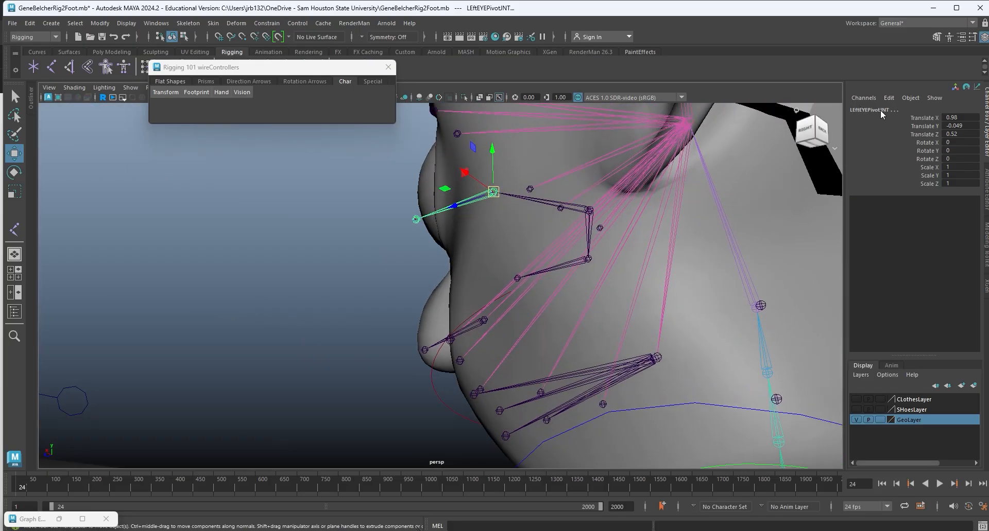
pyautogui.click(805, 130)
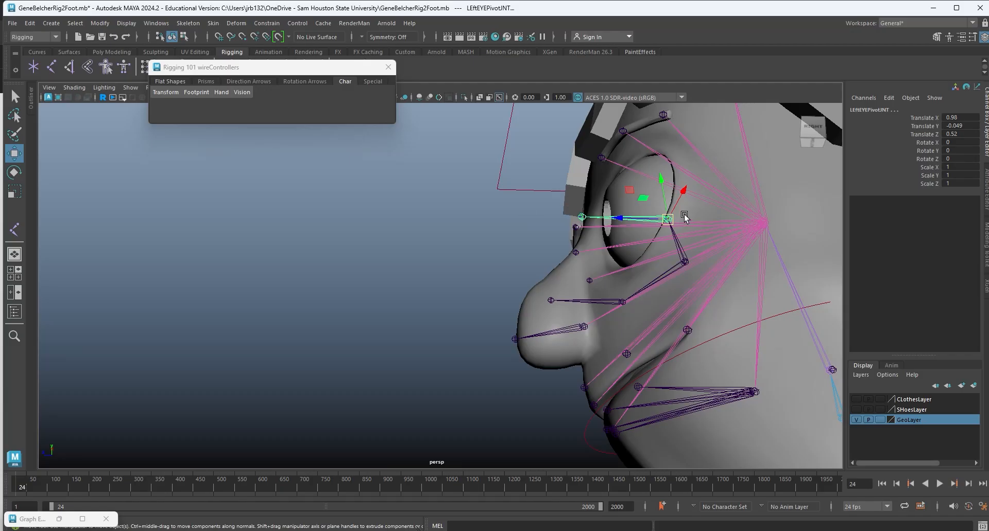
pyautogui.keyDown('alt'); pyautogui.moveTo(430, 236); pyautogui.dragTo(494, 248, button='middle'); pyautogui.keyUp('alt')
pyautogui.click(265, 23)
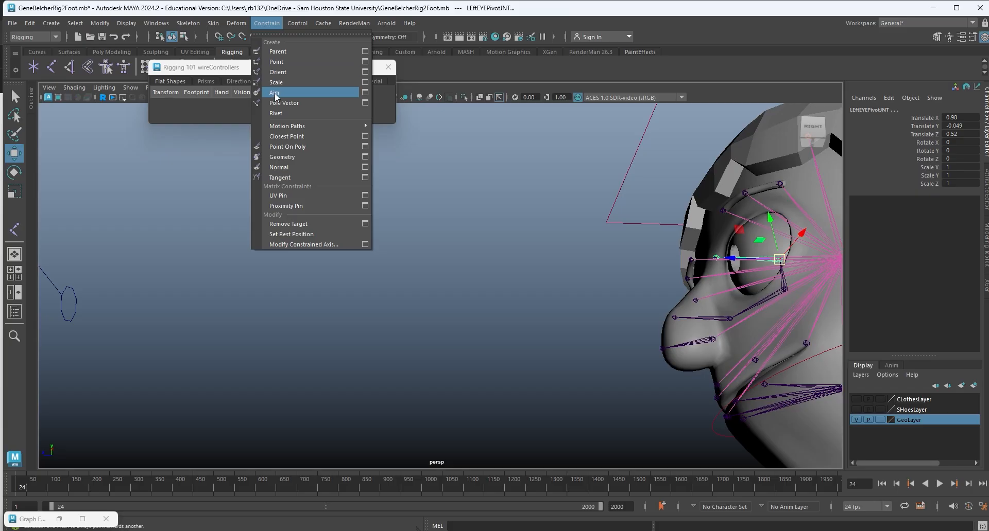
pyautogui.click(366, 92)
pyautogui.click(268, 162)
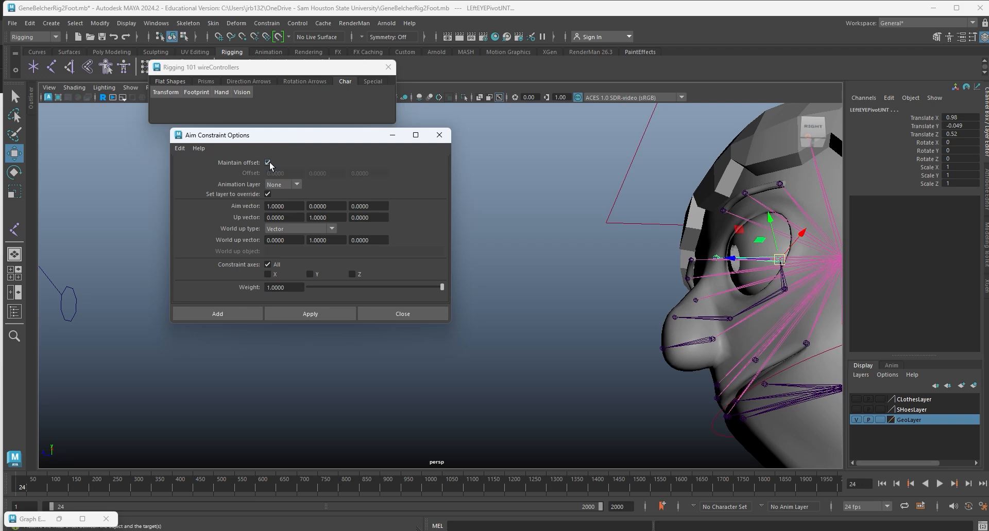
pyautogui.click(310, 313)
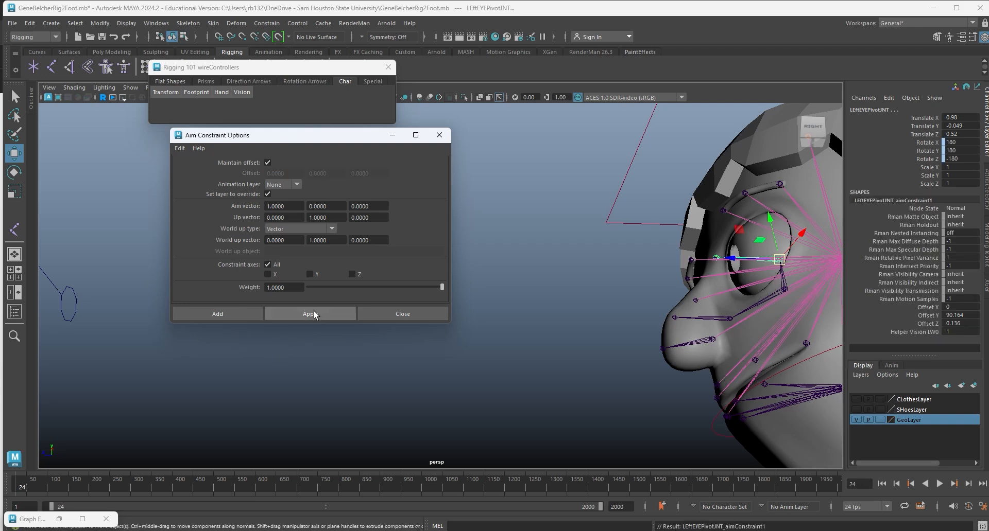
pyautogui.click(439, 134)
# Test the left eye's aim by moving the helperVisionL ring, and undo the move.
pyautogui.keyDown('alt'); pyautogui.moveTo(371, 242); pyautogui.dragTo(395, 273); pyautogui.keyUp('alt')
pyautogui.click(577, 224)
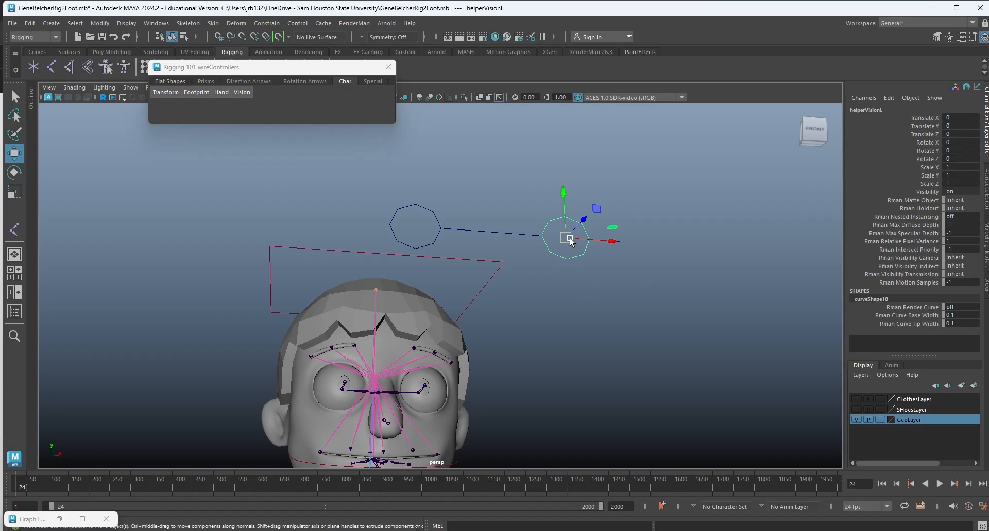
pyautogui.moveTo(565, 238); pyautogui.dragTo(656, 194)
pyautogui.hotkey('ctrl', 'z')
pyautogui.keyDown('alt'); pyautogui.moveTo(490, 351); pyautogui.dragTo(494, 232); pyautogui.keyUp('alt')
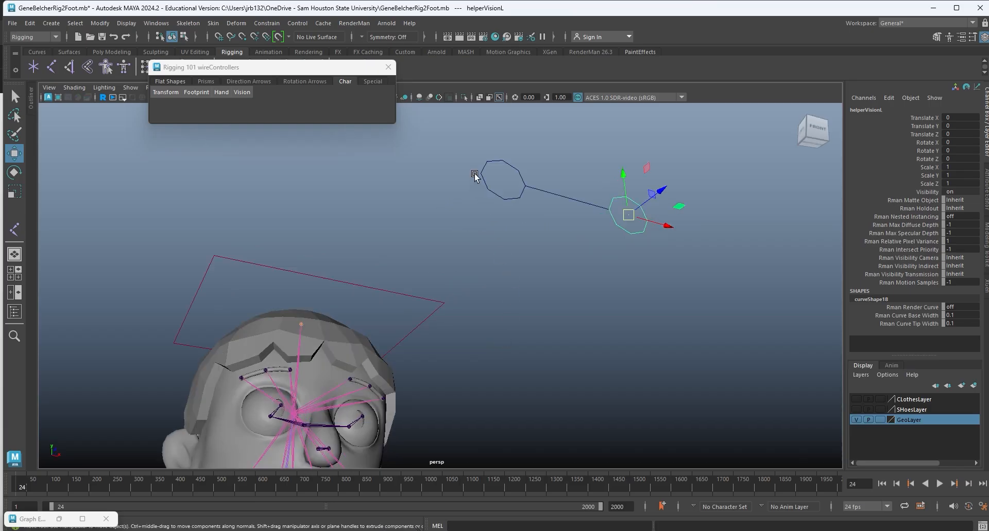
# Aim-constrain the right eye pivot joint to the helperVisionR ring by repeating the Aim constraint.
pyautogui.click(480, 176)
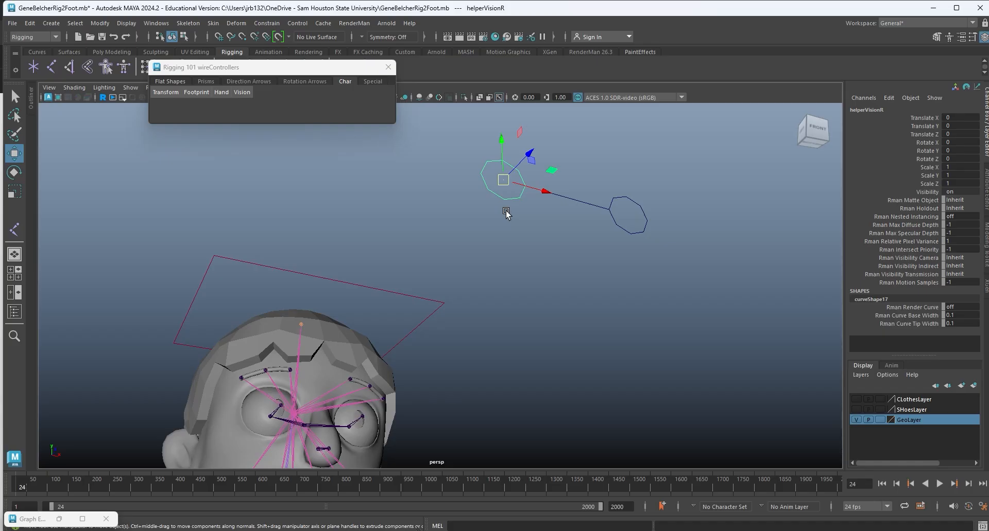
pyautogui.click(273, 415)
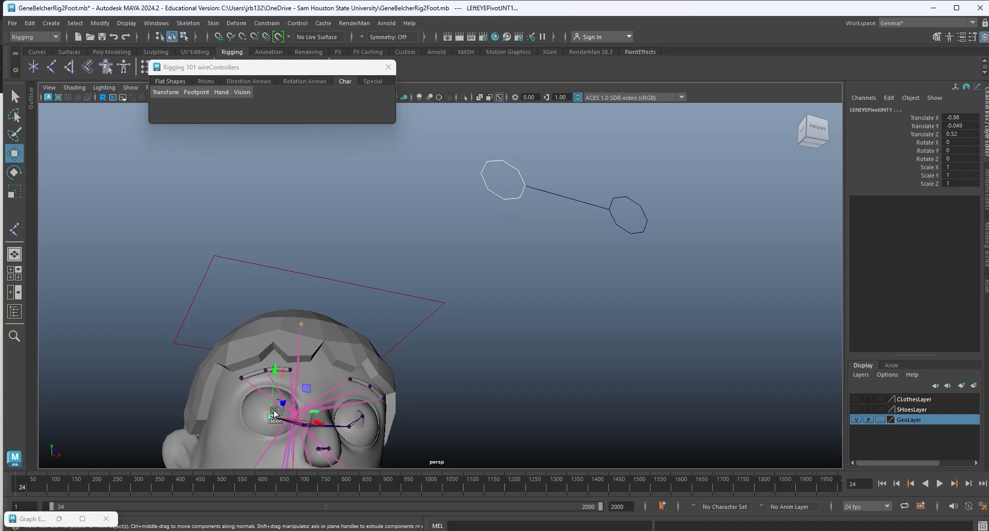
pyautogui.press('g')
pyautogui.keyDown('alt'); pyautogui.moveTo(560, 199); pyautogui.dragTo(566, 200); pyautogui.keyUp('alt')
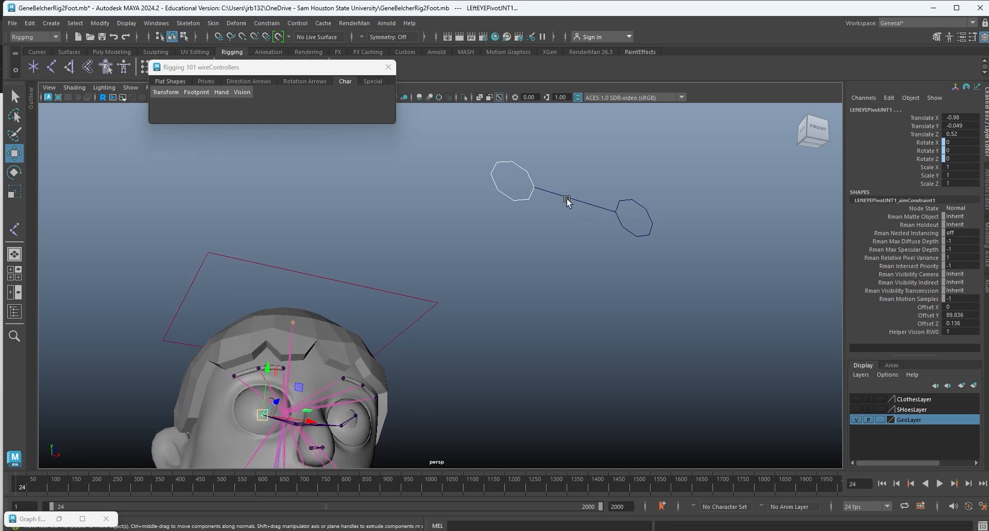
# Test the right eye's aim by moving the helperVisionR ring, and undo the move.
pyautogui.click(510, 197)
pyautogui.moveTo(515, 181); pyautogui.dragTo(459, 260)
pyautogui.hotkey('ctrl', 'z')
# Test both eyes together by moving the GeneVisionCON controller sideways, and undo the move.
pyautogui.moveTo(585, 163); pyautogui.dragTo(585, 256)
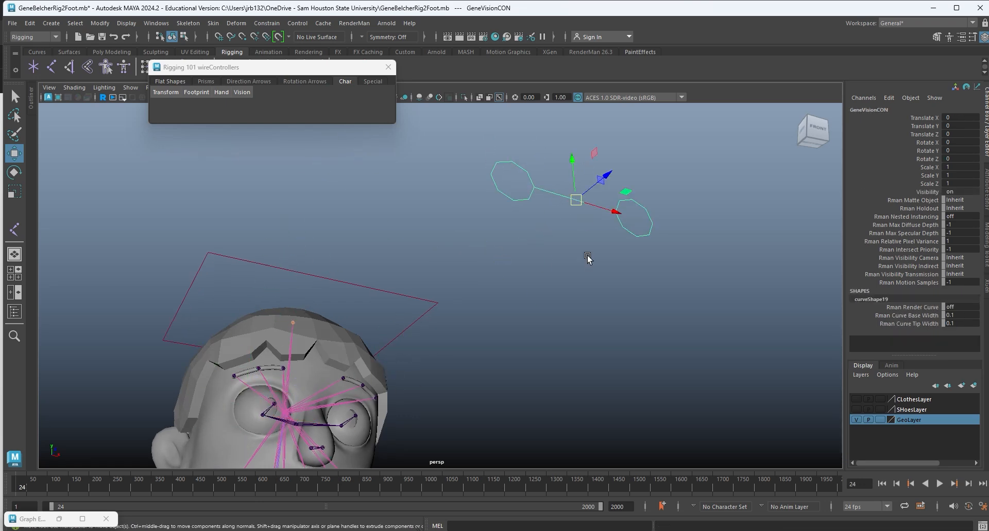
pyautogui.moveTo(574, 196); pyautogui.dragTo(440, 233)
pyautogui.hotkey('ctrl', 'z')
pyautogui.keyDown('alt'); pyautogui.moveTo(544, 370); pyautogui.dragTo(549, 214, button='middle'); pyautogui.keyUp('alt')
pyautogui.keyDown('alt'); pyautogui.moveTo(582, 287); pyautogui.dragTo(519, 296); pyautogui.keyUp('alt')
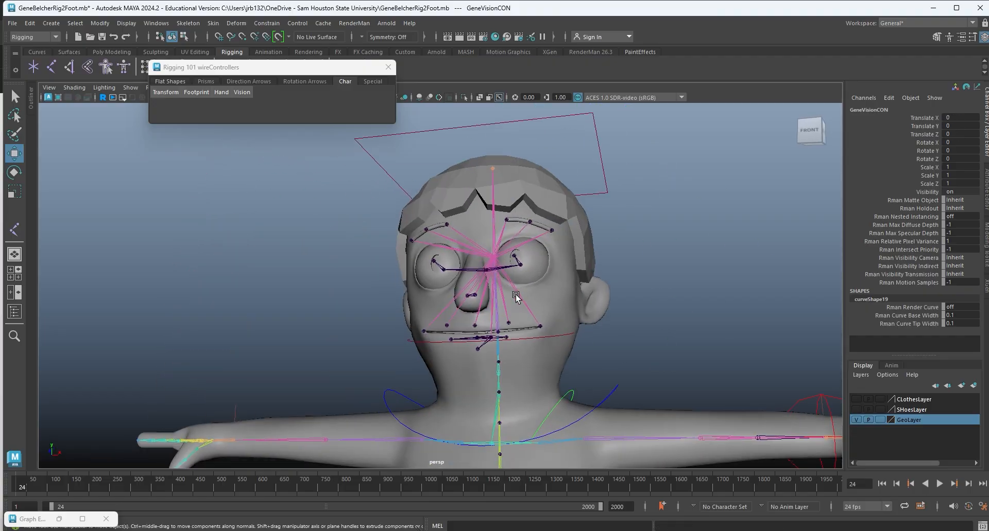
# Test both eyes again by moving the GeneVisionCON controller diagonally up and sideways, and undo the move.
pyautogui.keyDown('alt'); pyautogui.moveTo(519, 295); pyautogui.dragTo(412, 232, button='right'); pyautogui.keyUp('alt')
pyautogui.keyDown('alt'); pyautogui.moveTo(411, 232); pyautogui.dragTo(490, 289, button='middle'); pyautogui.keyUp('alt')
pyautogui.moveTo(386, 225); pyautogui.dragTo(432, 208)
pyautogui.hotkey('ctrl', 'z')
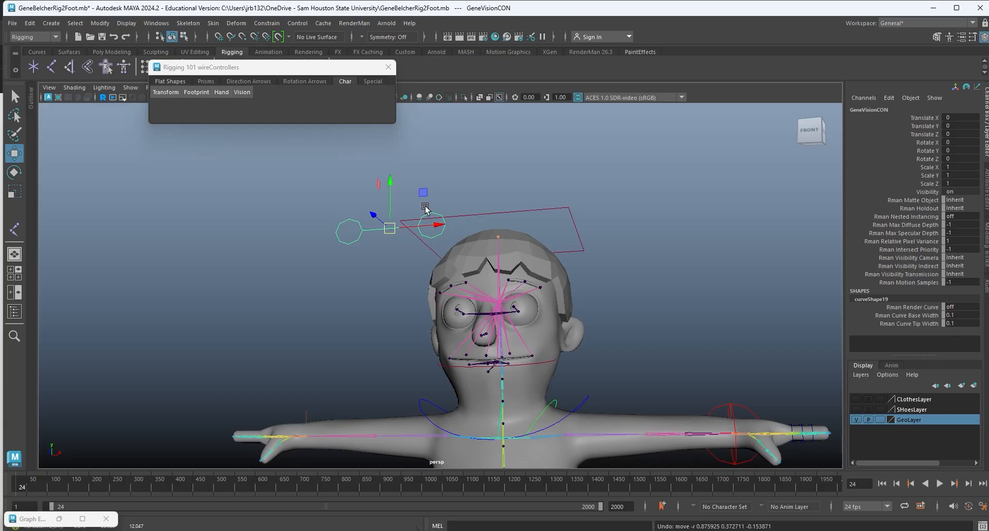
# Examine the left eyeball geometry and its pivot joint up close from the side.
pyautogui.keyDown('alt'); pyautogui.moveTo(426, 208); pyautogui.dragTo(547, 233, button='right'); pyautogui.keyUp('alt')
pyautogui.keyDown('alt'); pyautogui.moveTo(620, 295); pyautogui.dragTo(554, 280); pyautogui.keyUp('alt')
pyautogui.keyDown('alt'); pyautogui.moveTo(587, 309); pyautogui.dragTo(435, 328, button='middle'); pyautogui.keyUp('alt')
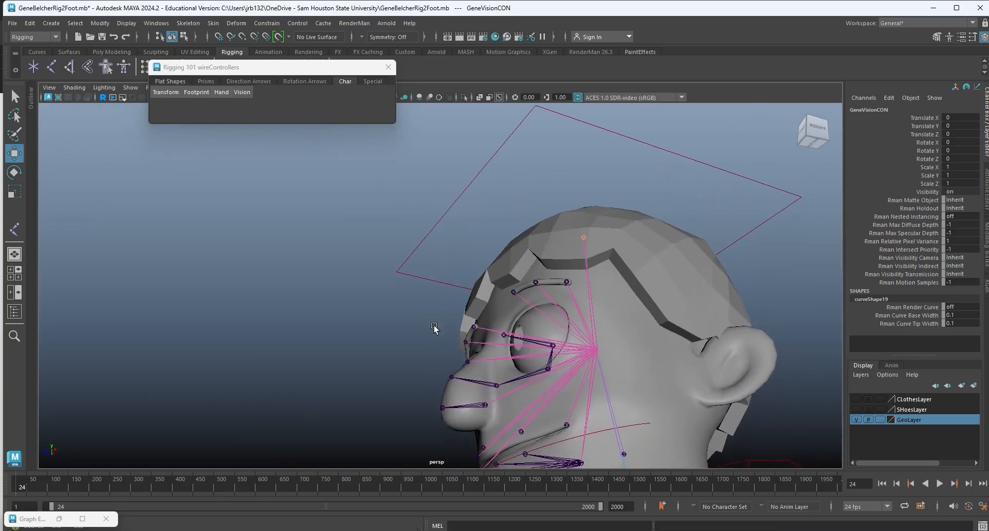
pyautogui.keyDown('alt'); pyautogui.moveTo(435, 328); pyautogui.dragTo(705, 351, button='right'); pyautogui.keyUp('alt')
pyautogui.click(659, 360)
pyautogui.keyDown('alt'); pyautogui.moveTo(659, 361); pyautogui.dragTo(680, 269); pyautogui.keyUp('alt')
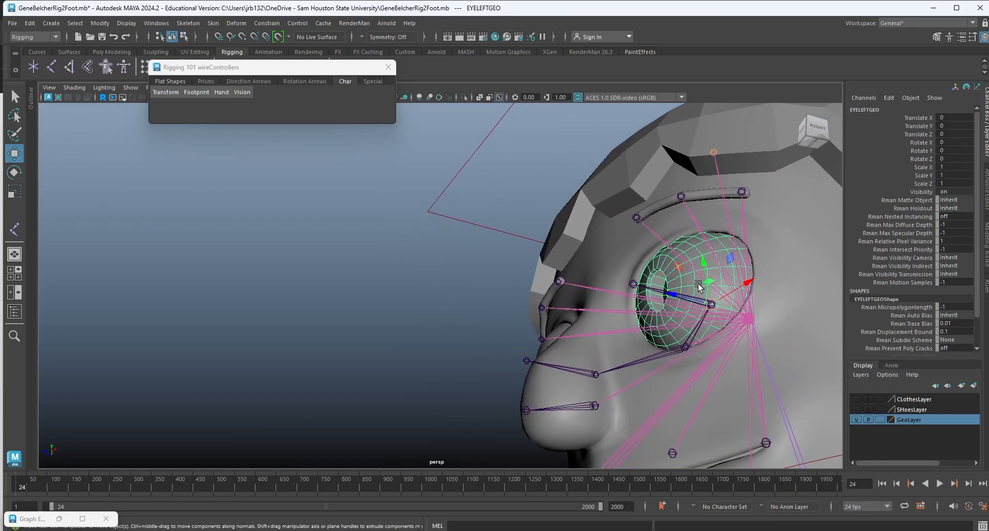
pyautogui.keyDown('alt'); pyautogui.moveTo(680, 269); pyautogui.dragTo(686, 327, button='right'); pyautogui.keyUp('alt')
pyautogui.keyDown('alt'); pyautogui.moveTo(685, 328); pyautogui.dragTo(501, 365, button='middle'); pyautogui.keyUp('alt')
pyautogui.keyDown('alt'); pyautogui.moveTo(501, 364); pyautogui.dragTo(561, 379, button='right'); pyautogui.keyUp('alt')
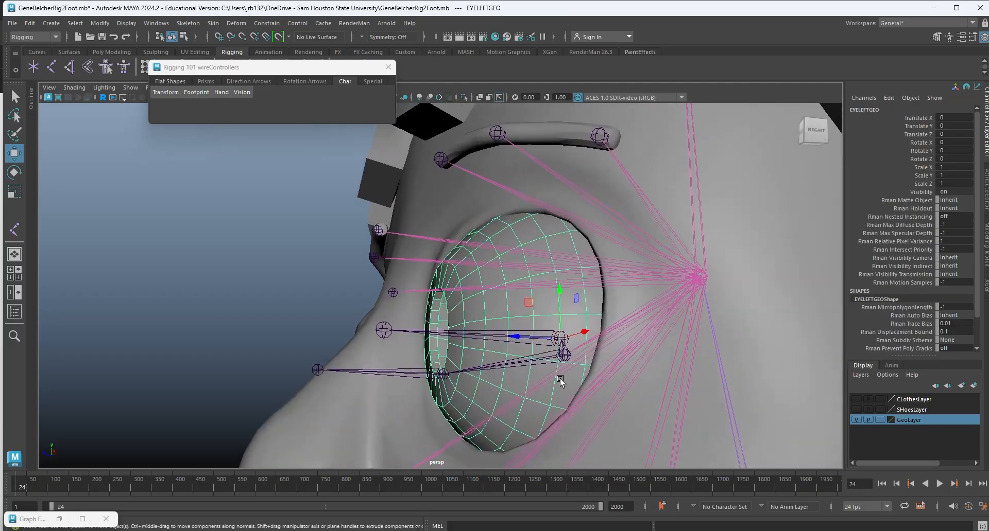
pyautogui.keyDown('alt'); pyautogui.moveTo(560, 379); pyautogui.dragTo(434, 345); pyautogui.keyUp('alt')
pyautogui.press('q')
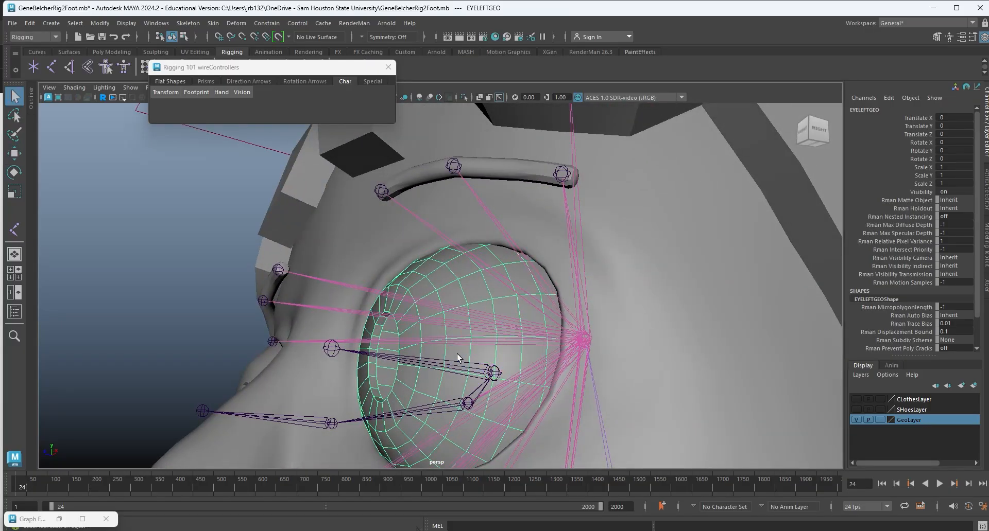
pyautogui.click(448, 355)
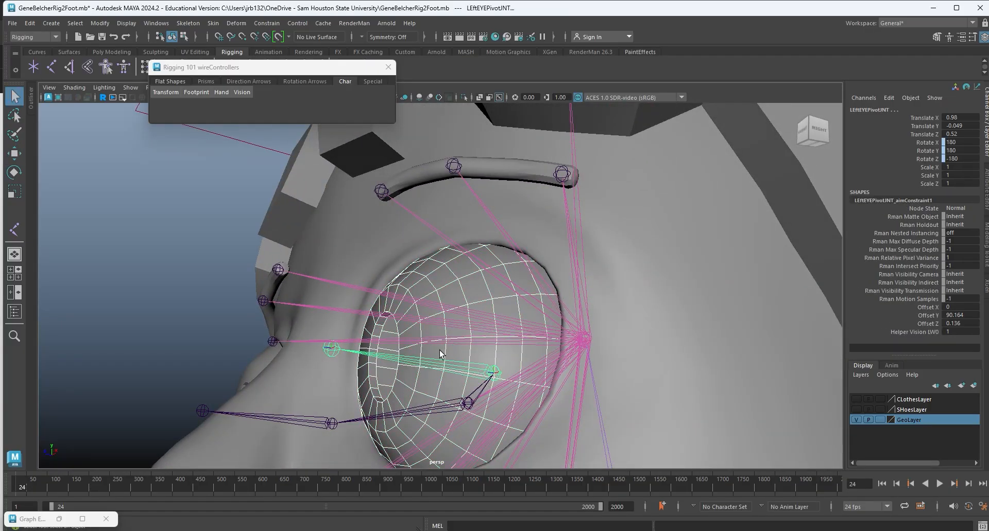
pyautogui.click(474, 370)
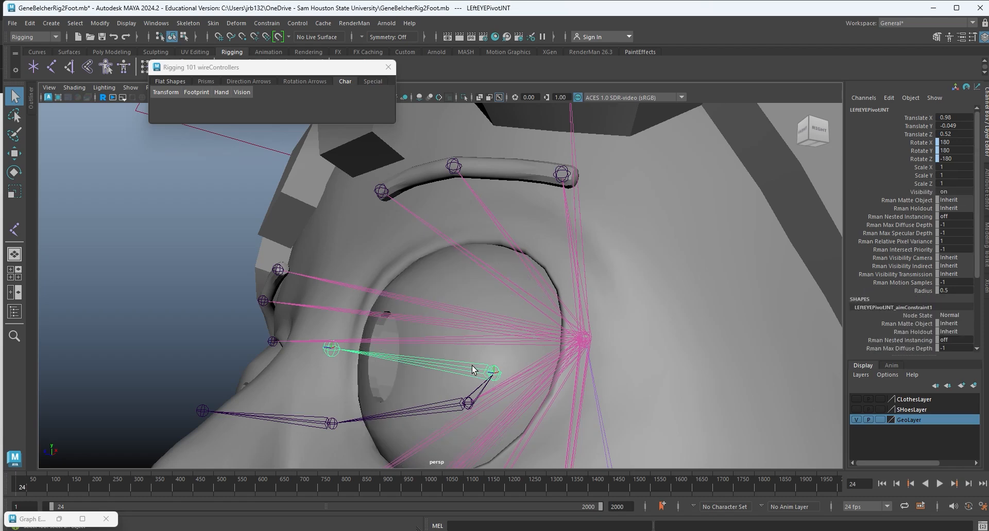
pyautogui.keyDown('shift'); pyautogui.click(449, 277); pyautogui.keyUp('shift')
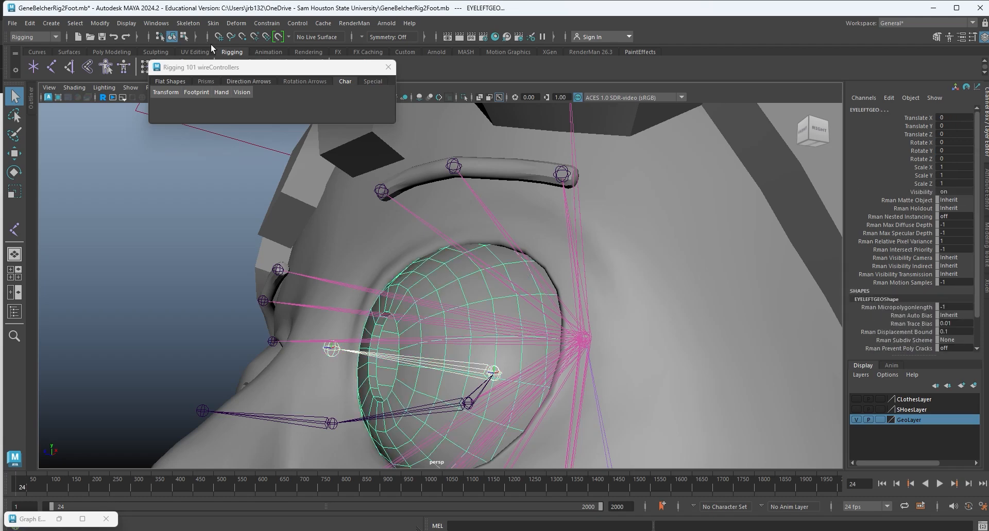
pyautogui.click(268, 24)
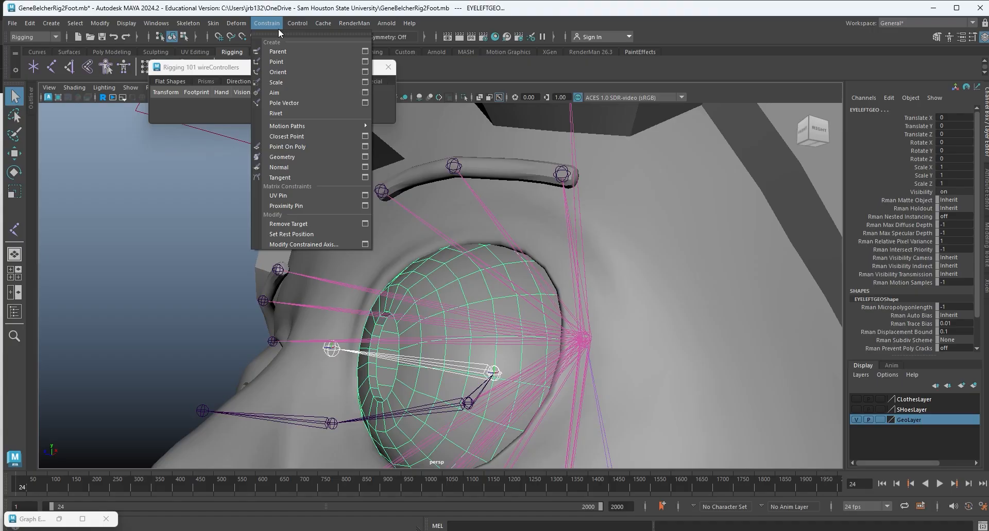
pyautogui.click(576, 342)
pyautogui.keyDown('alt'); pyautogui.moveTo(481, 380); pyautogui.dragTo(443, 395); pyautogui.keyUp('alt')
pyautogui.keyDown('alt'); pyautogui.moveTo(443, 396); pyautogui.dragTo(367, 381, button='middle'); pyautogui.keyUp('alt')
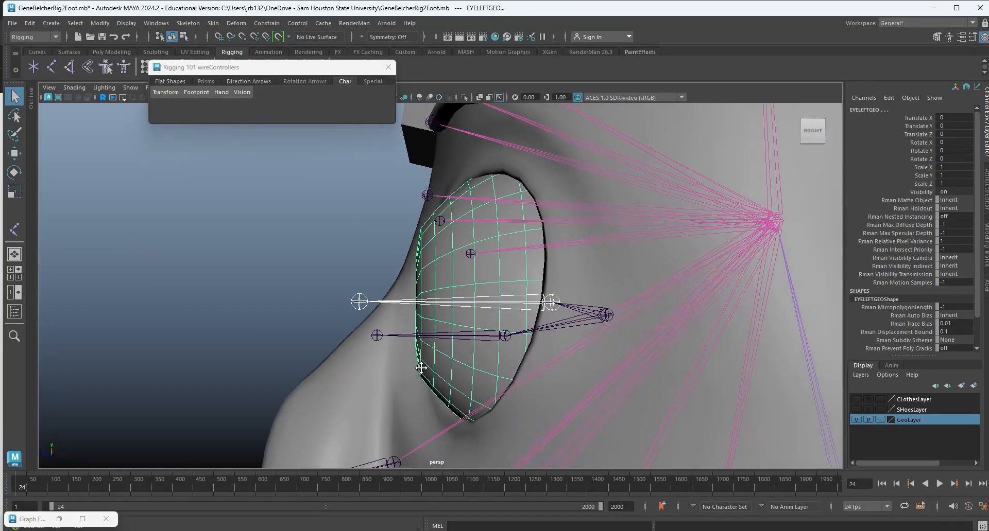
pyautogui.keyDown('alt'); pyautogui.moveTo(401, 384); pyautogui.dragTo(508, 410, button='right'); pyautogui.keyUp('alt')
pyautogui.keyDown('alt'); pyautogui.moveTo(507, 410); pyautogui.dragTo(551, 378); pyautogui.keyUp('alt')
pyautogui.keyDown('alt'); pyautogui.moveTo(454, 338); pyautogui.dragTo(528, 312, button='middle'); pyautogui.keyUp('alt')
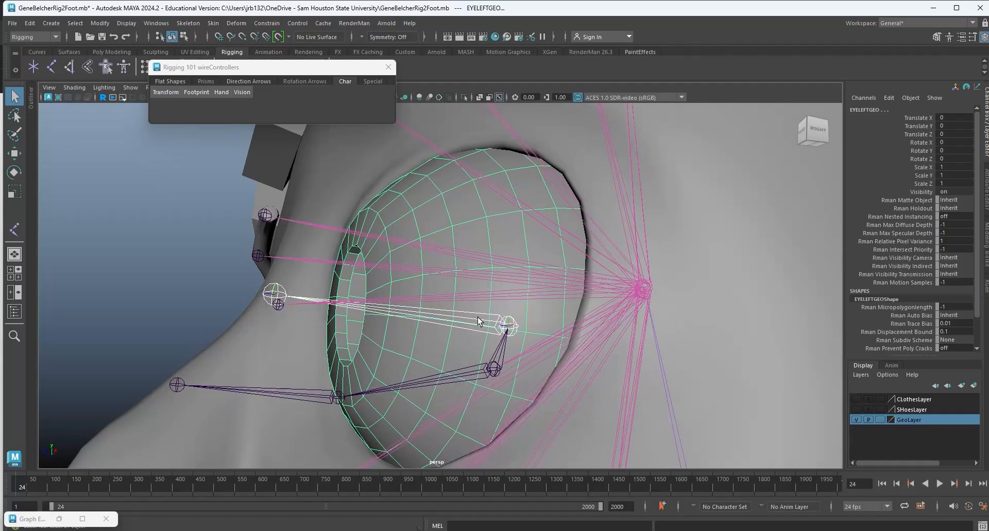
pyautogui.click(133, 215)
# Try to skin-bind the left eyeball geometry to the left eye pivot joint with the current Bind Skin options.
pyautogui.click(468, 216)
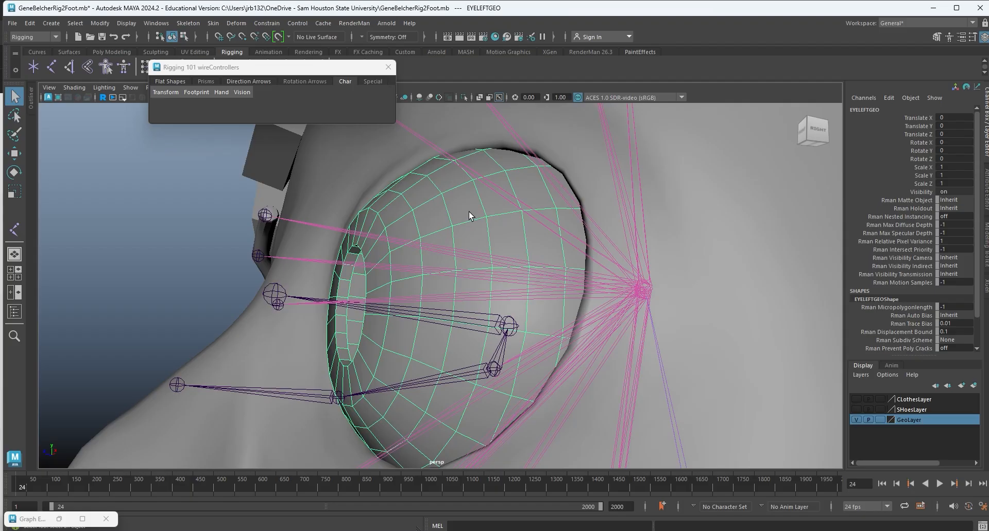
pyautogui.keyDown('alt'); pyautogui.moveTo(481, 330); pyautogui.dragTo(494, 315, button='middle'); pyautogui.keyUp('alt')
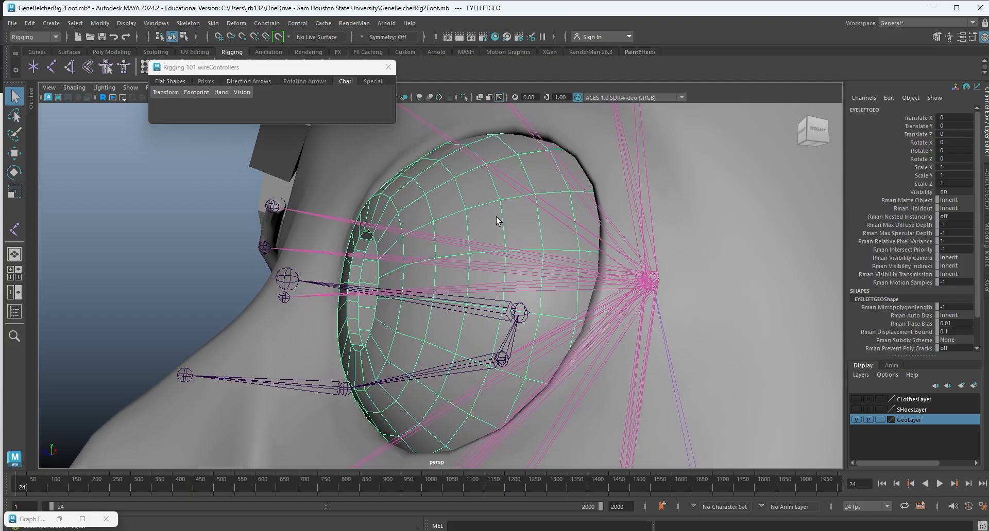
pyautogui.click(492, 304)
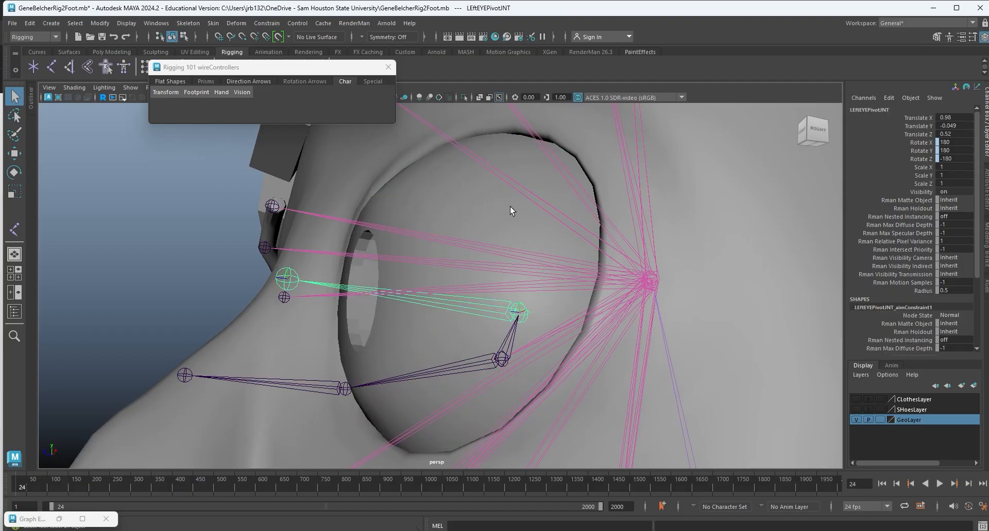
pyautogui.click(480, 337)
pyautogui.click(492, 313)
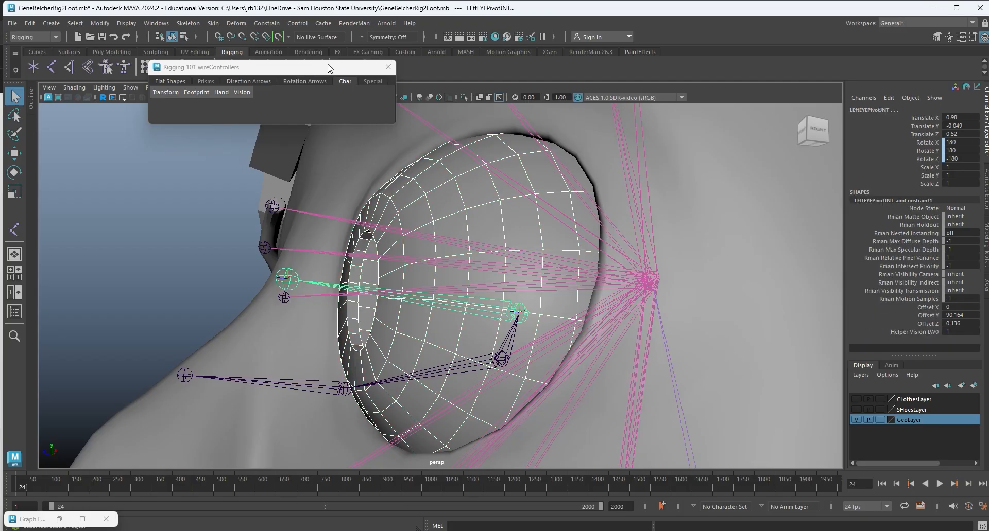
pyautogui.click(213, 23)
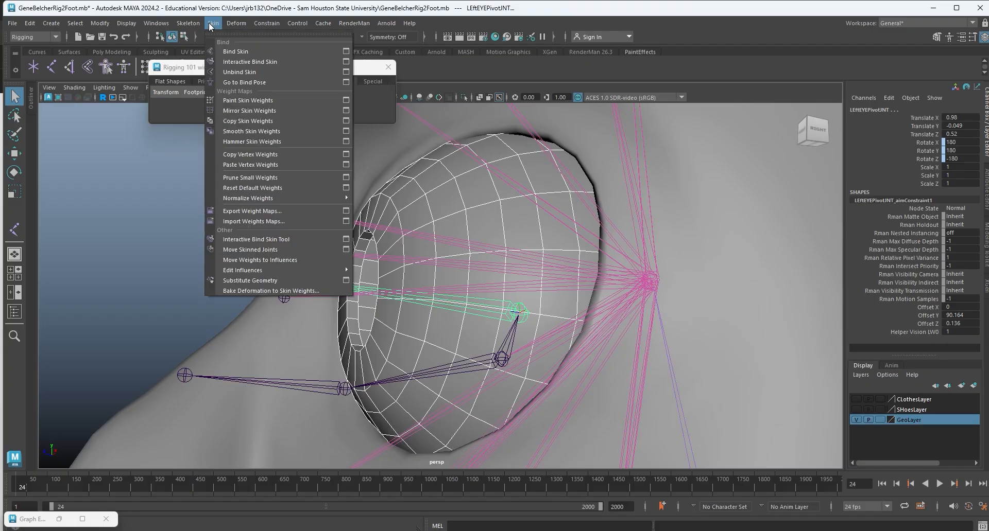
pyautogui.click(240, 53)
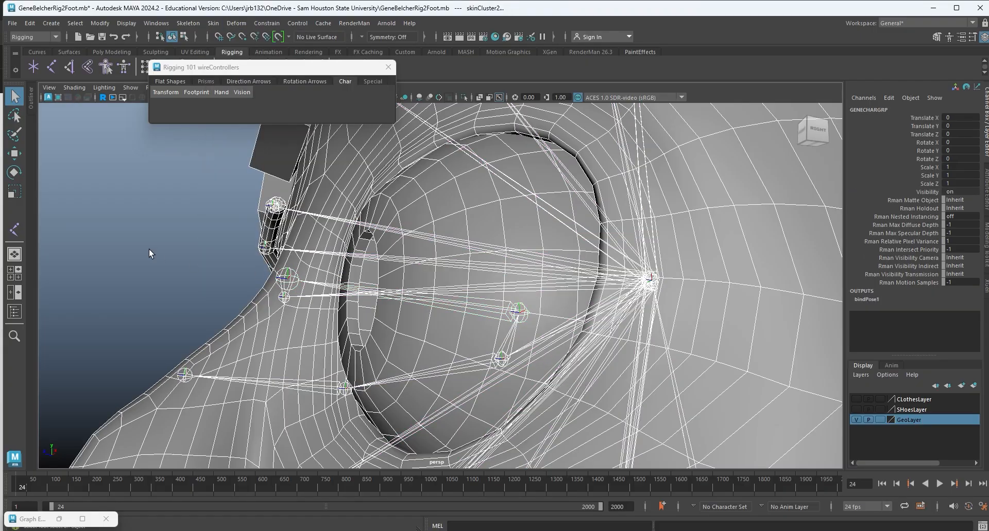
pyautogui.click(124, 246)
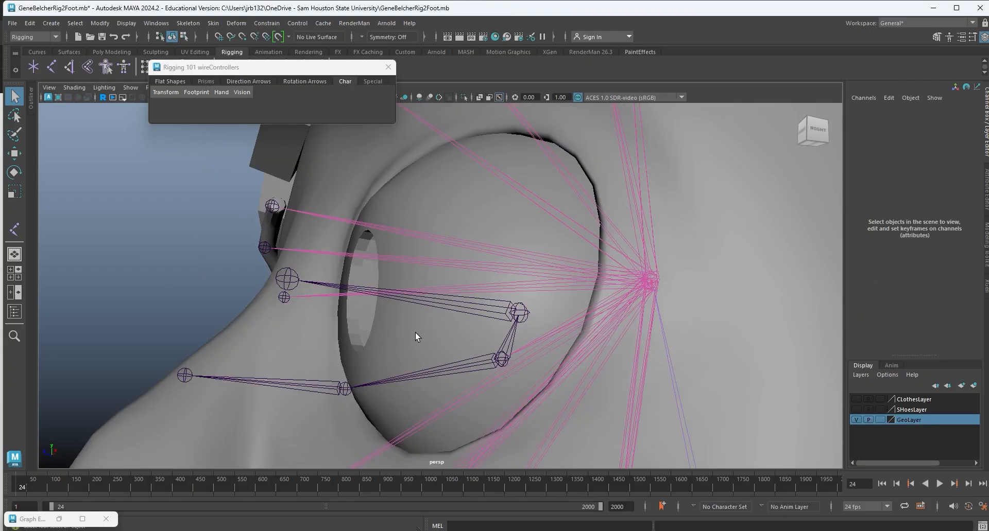
# Test the bind by rotating the left eye pivot joint, and undo both the rotation and the skin bind.
pyautogui.click(483, 308)
pyautogui.press('e')
pyautogui.moveTo(486, 322)
pyautogui.mouseDown()
pyautogui.moveTo(531, 345)
pyautogui.moveTo(541, 315)
pyautogui.moveTo(477, 292)
pyautogui.moveTo(522, 308)
pyautogui.moveTo(497, 334)
pyautogui.mouseUp()
pyautogui.hotkey('ctrl', 'z')
pyautogui.keyDown('alt'); pyautogui.moveTo(387, 303); pyautogui.dragTo(633, 237); pyautogui.keyUp('alt')
pyautogui.hotkey('ctrl', 'z')
pyautogui.hotkey('ctrl', 'z')
pyautogui.hotkey('ctrl', 'z')
# Check the left eyeball geometry and the input nodes of the body geometry after the undo.
pyautogui.click(390, 313)
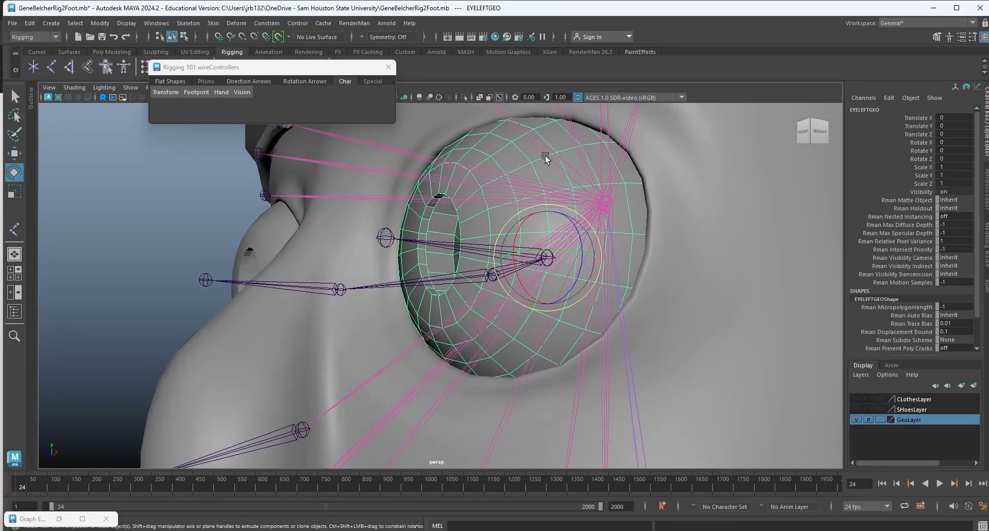
pyautogui.click(110, 254)
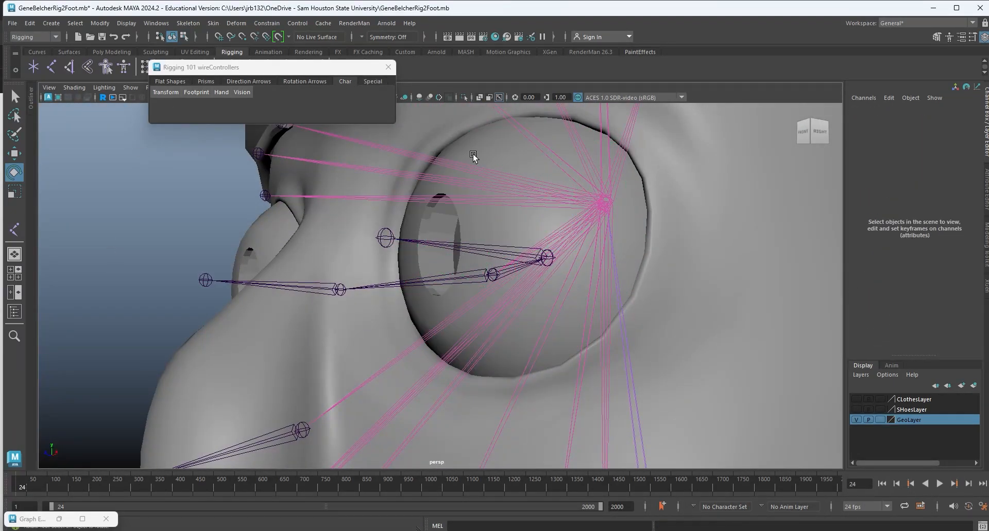
pyautogui.click(416, 134)
pyautogui.scroll(-2, 958, 252)
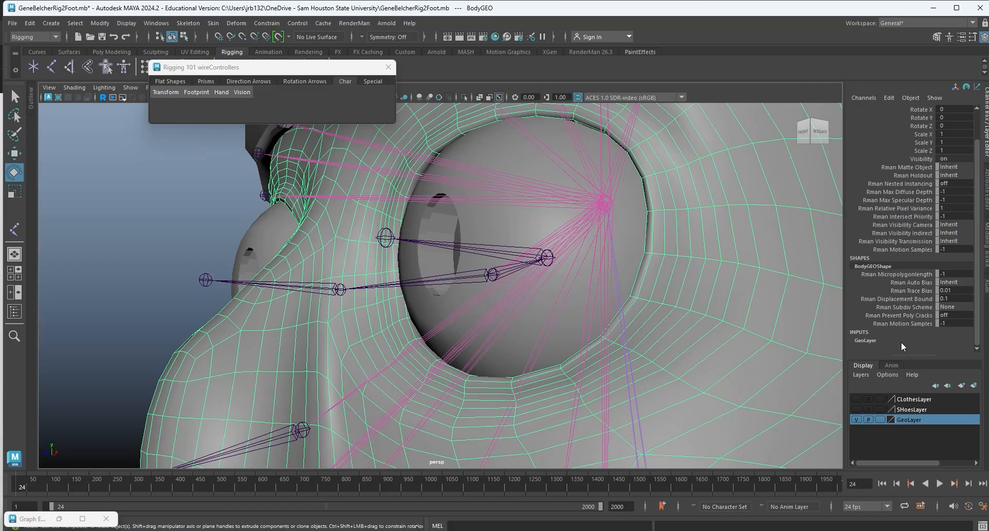
# Bind the left eyeball geometry to the left eye pivot joint using Bind Skin with Bind to set to Selected joints.
pyautogui.click(486, 155)
pyautogui.click(213, 23)
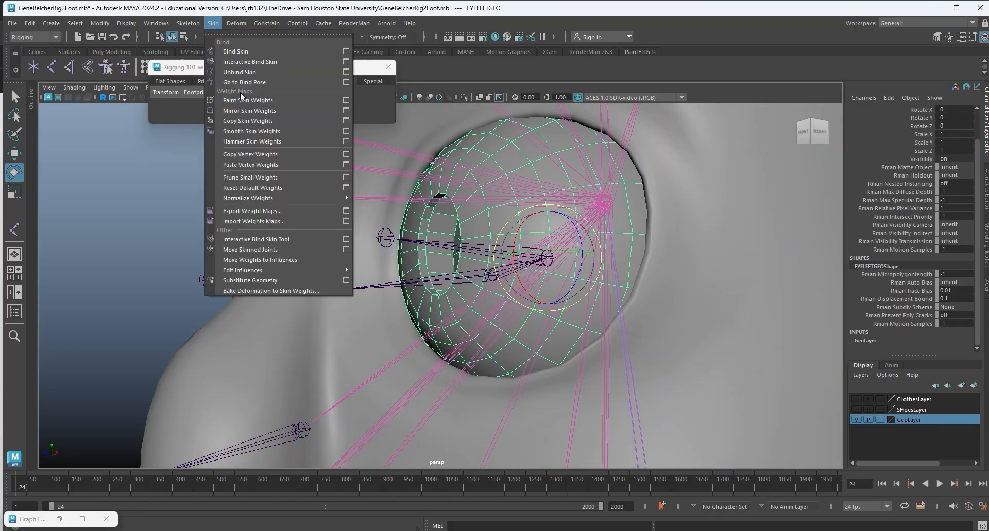
pyautogui.click(472, 260)
pyautogui.click(502, 258)
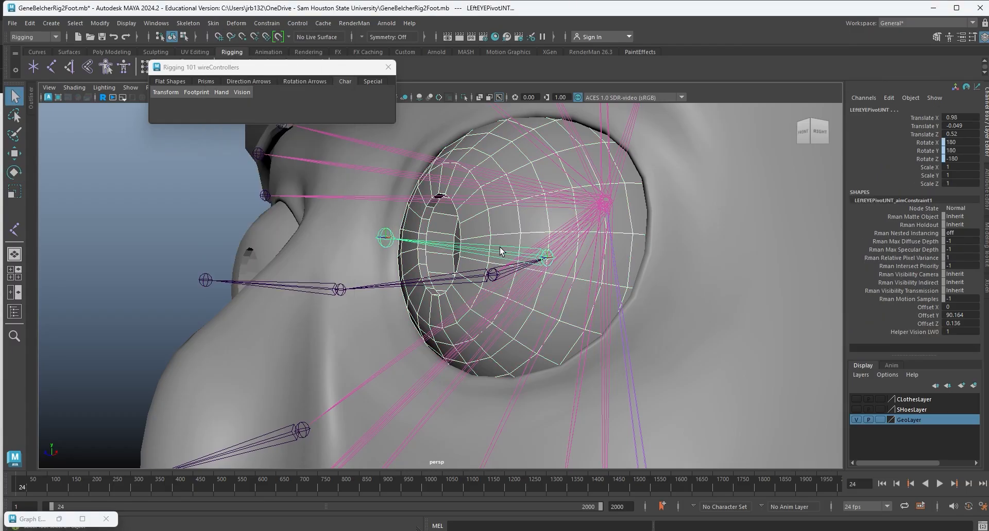
pyautogui.click(214, 24)
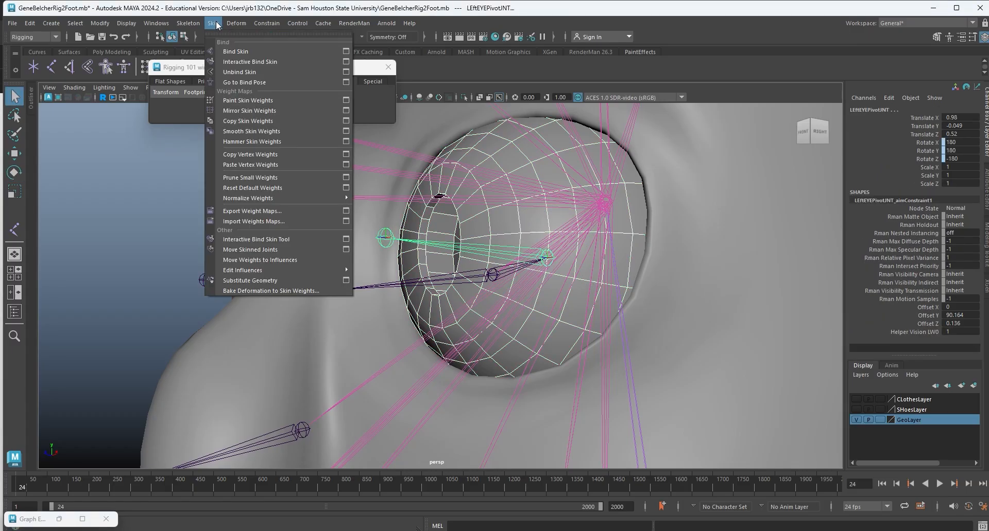
pyautogui.click(345, 51)
pyautogui.click(295, 162)
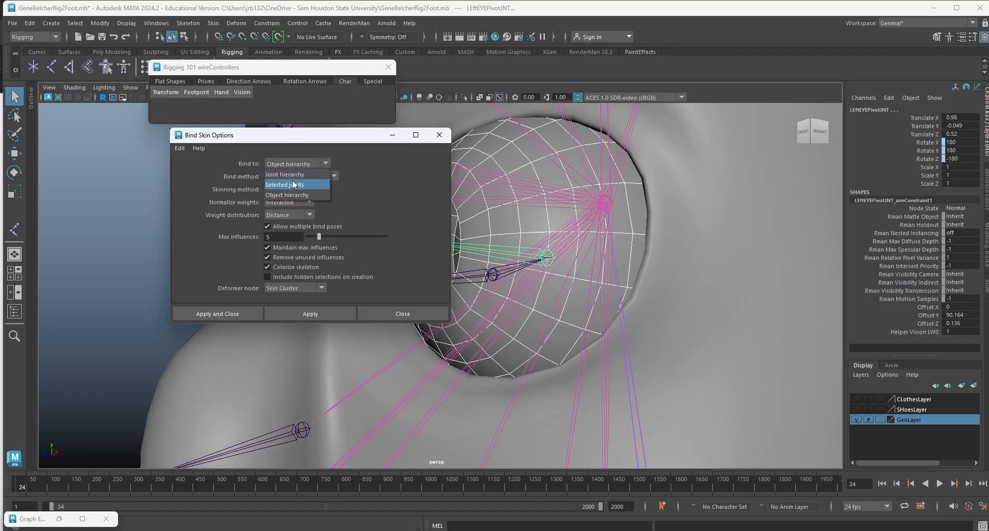
pyautogui.click(292, 184)
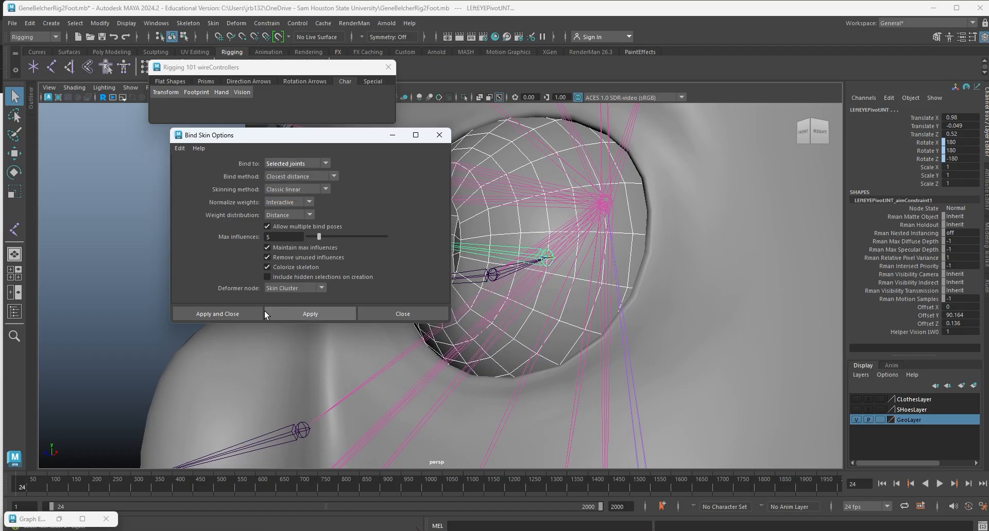
pyautogui.click(311, 314)
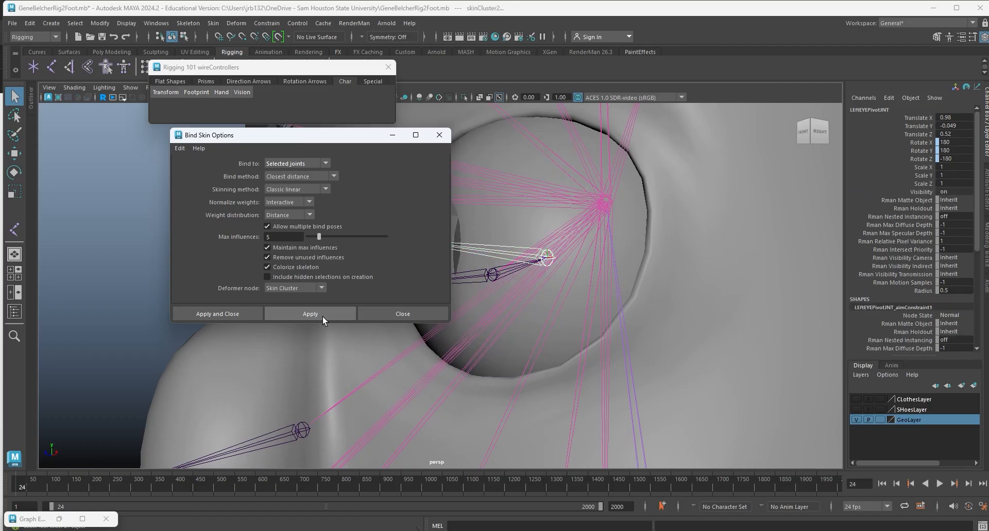
# Test the left eyeball's bind by rotating its pivot joint, undo the rotation, and close the Bind Skin options.
pyautogui.click(496, 245)
pyautogui.press('e')
pyautogui.moveTo(525, 261)
pyautogui.mouseDown()
pyautogui.moveTo(567, 278)
pyautogui.moveTo(534, 276)
pyautogui.mouseUp()
pyautogui.hotkey('ctrl', 'z')
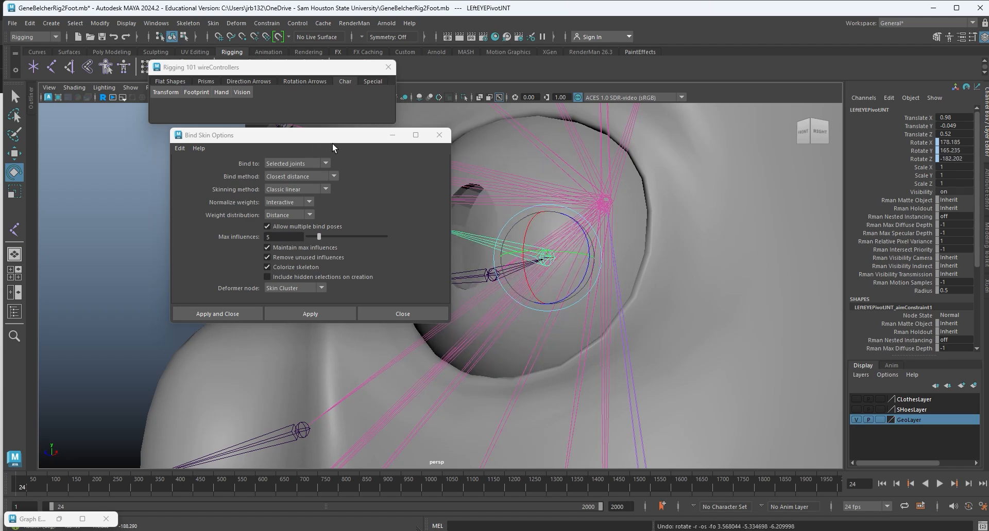
pyautogui.moveTo(332, 139); pyautogui.dragTo(318, 140)
pyautogui.moveTo(236, 180); pyautogui.dragTo(186, 182)
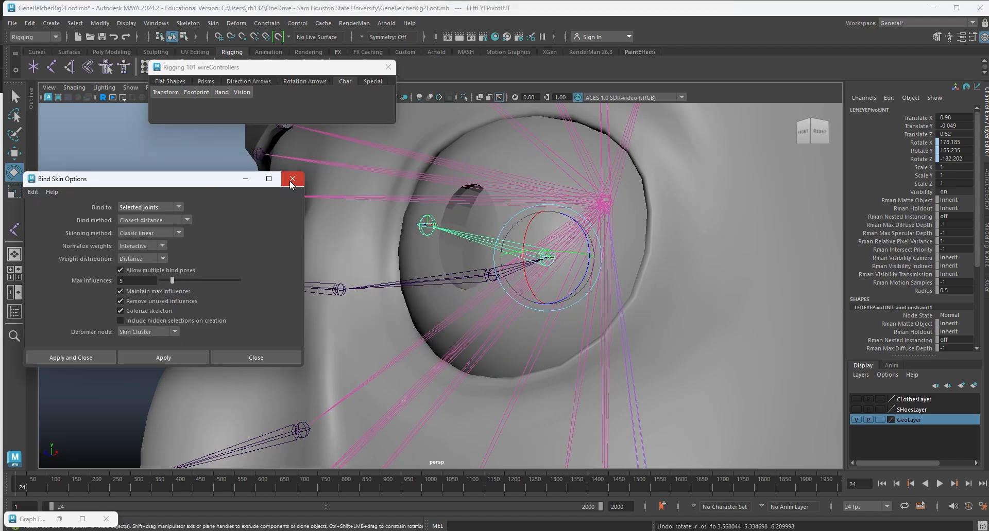
pyautogui.click(291, 180)
# Parent-constrain the right eyeball geometry to the right eye pivot joint.
pyautogui.keyDown('alt'); pyautogui.moveTo(285, 203); pyautogui.dragTo(381, 254); pyautogui.keyUp('alt')
pyautogui.keyDown('alt'); pyautogui.moveTo(381, 254); pyautogui.dragTo(425, 225, button='middle'); pyautogui.keyUp('alt')
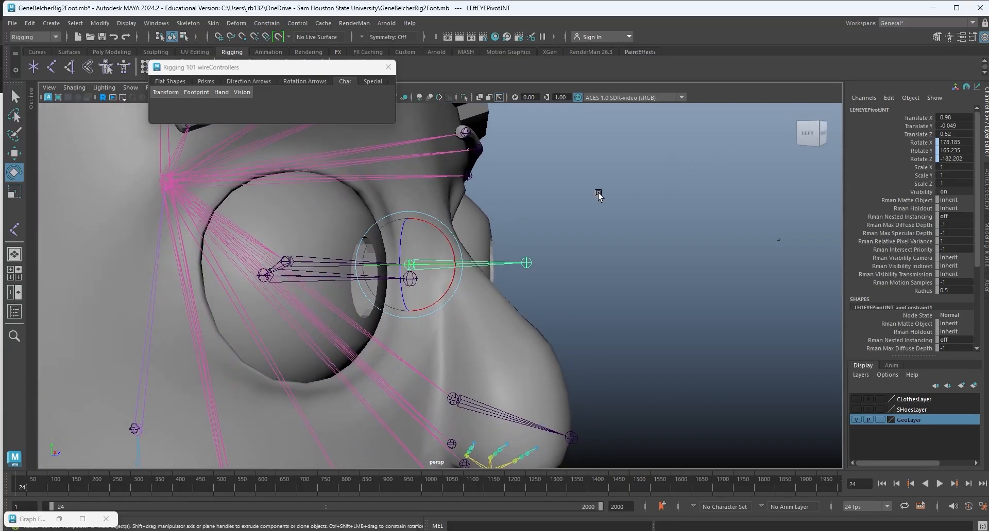
pyautogui.click(597, 192)
pyautogui.keyDown('alt'); pyautogui.moveTo(381, 266); pyautogui.dragTo(464, 249, button='middle'); pyautogui.keyUp('alt')
pyautogui.keyDown('alt'); pyautogui.moveTo(464, 251); pyautogui.dragTo(493, 202); pyautogui.keyUp('alt')
pyautogui.click(493, 202)
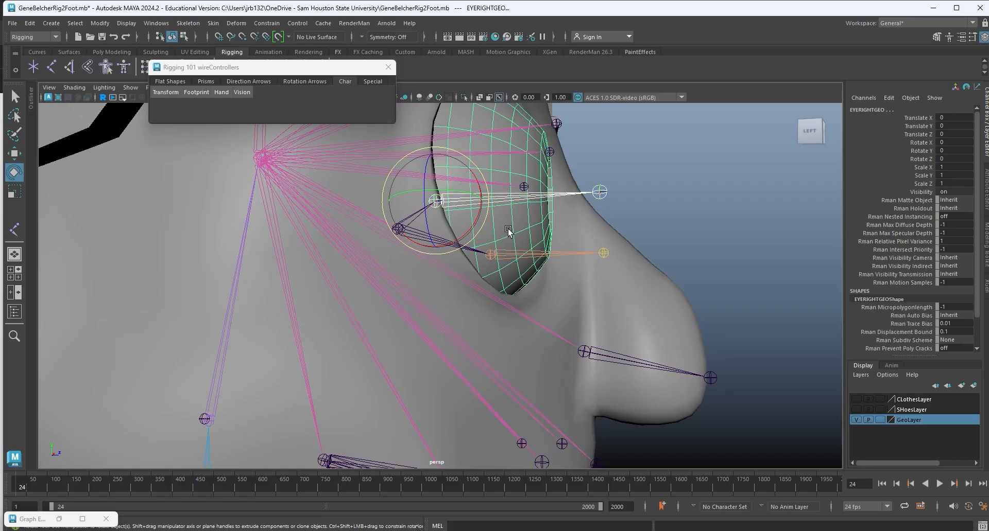
pyautogui.click(267, 23)
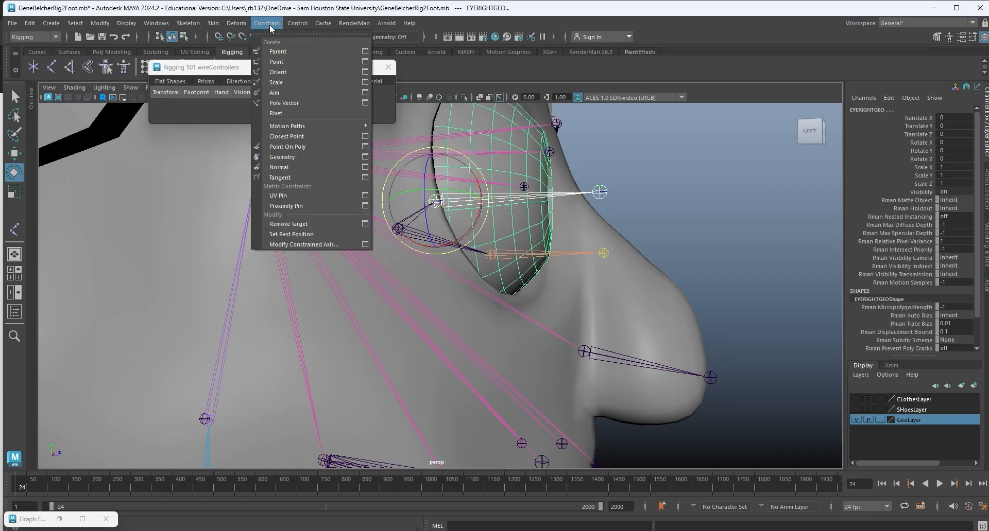
pyautogui.click(322, 53)
pyautogui.click(693, 226)
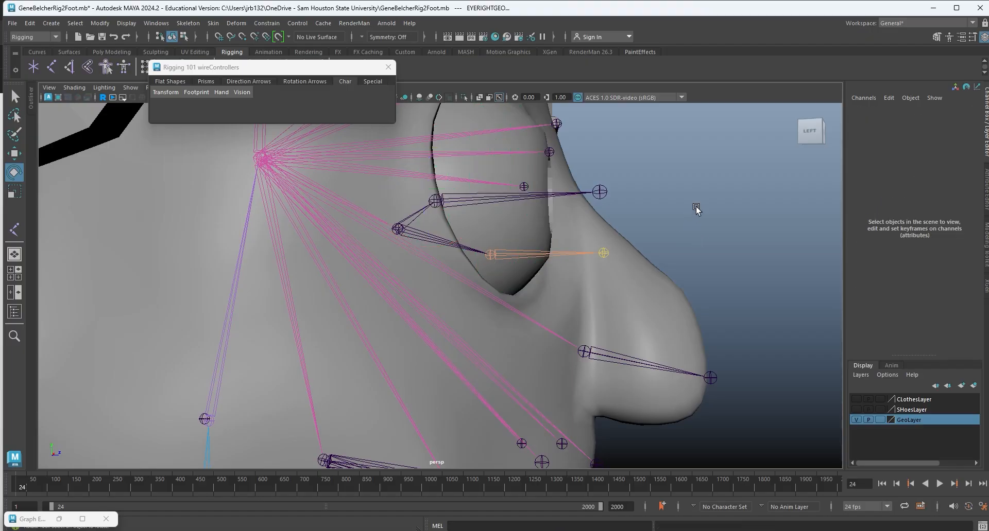
# Test the right eyeball by rotating its pivot joint, and undo the rotation.
pyautogui.click(581, 195)
pyautogui.keyDown('alt'); pyautogui.moveTo(705, 261); pyautogui.dragTo(576, 225); pyautogui.keyUp('alt')
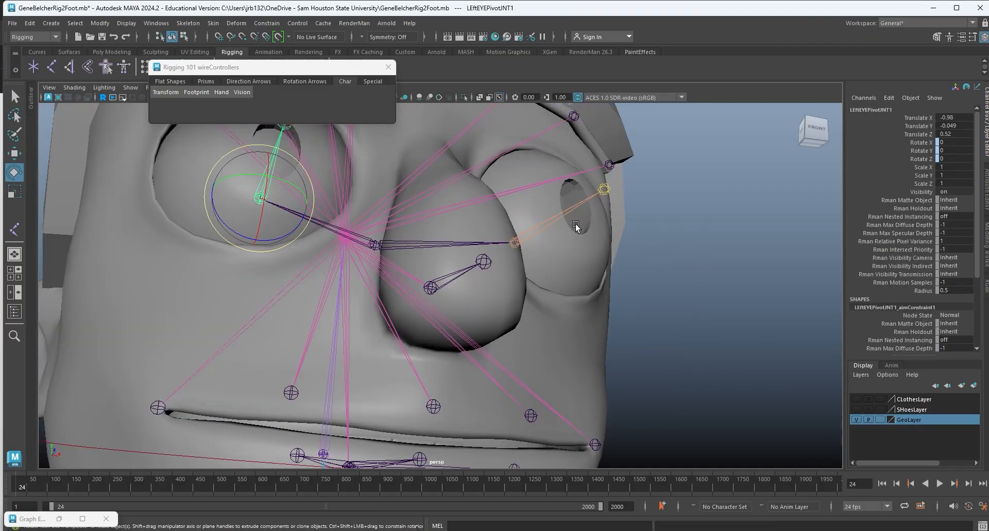
pyautogui.keyDown('alt'); pyautogui.moveTo(576, 225); pyautogui.dragTo(641, 285, button='middle'); pyautogui.keyUp('alt')
pyautogui.click(331, 252)
pyautogui.moveTo(330, 253)
pyautogui.mouseDown()
pyautogui.moveTo(313, 272)
pyautogui.moveTo(342, 254)
pyautogui.moveTo(311, 263)
pyautogui.moveTo(343, 252)
pyautogui.mouseUp()
pyautogui.hotkey('ctrl', 'z')
pyautogui.scroll(-10, 380, 254)
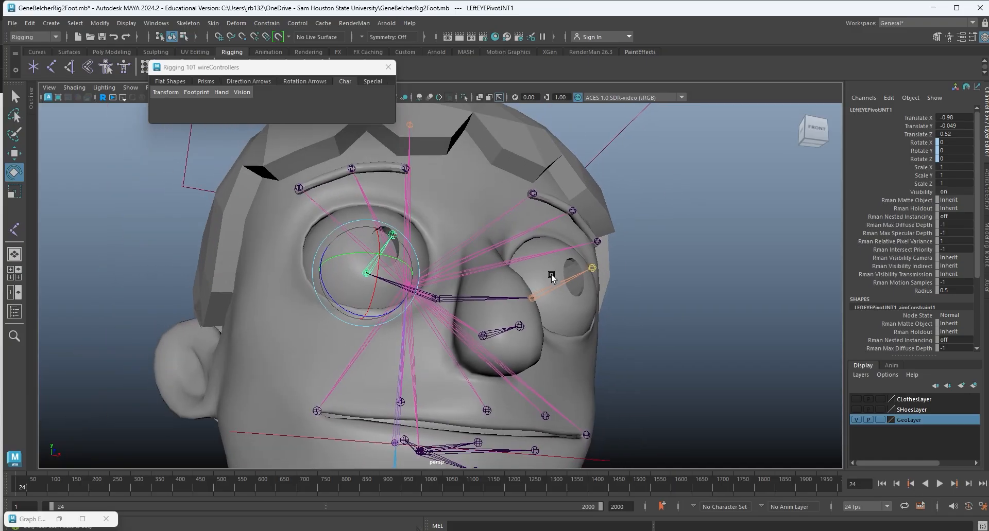
# Test the eye aim by moving the GeneVisionCON controller down towards the head, and undo the move.
pyautogui.keyDown('alt'); pyautogui.moveTo(374, 276); pyautogui.dragTo(505, 276, button='middle'); pyautogui.keyUp('alt')
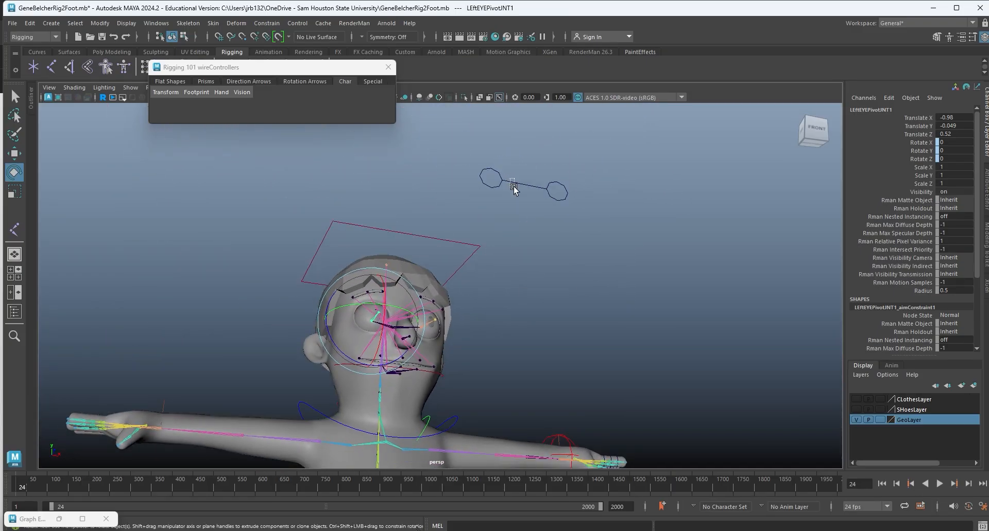
pyautogui.click(515, 189)
pyautogui.press('w')
pyautogui.moveTo(516, 194); pyautogui.dragTo(576, 334)
pyautogui.hotkey('ctrl', 'z')
pyautogui.hotkey('ctrl', 'z')
pyautogui.hotkey('ctrl', 'z')
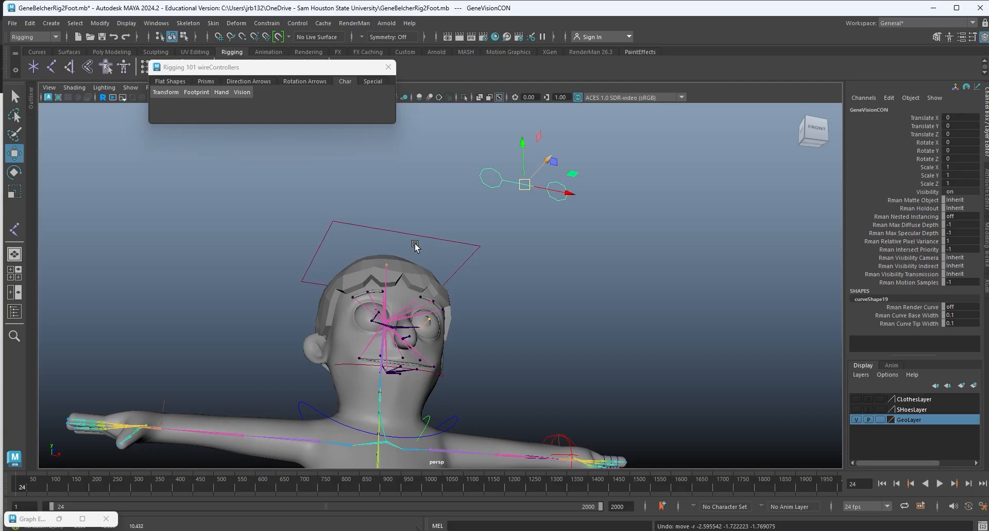
# Examine the eyeballs and eye joints from the side and front, selecting the left eye pivot joint.
pyautogui.keyDown('alt'); pyautogui.moveTo(355, 294); pyautogui.dragTo(494, 322); pyautogui.keyUp('alt')
pyautogui.keyDown('alt'); pyautogui.moveTo(489, 315); pyautogui.dragTo(454, 245, button='middle'); pyautogui.keyUp('alt')
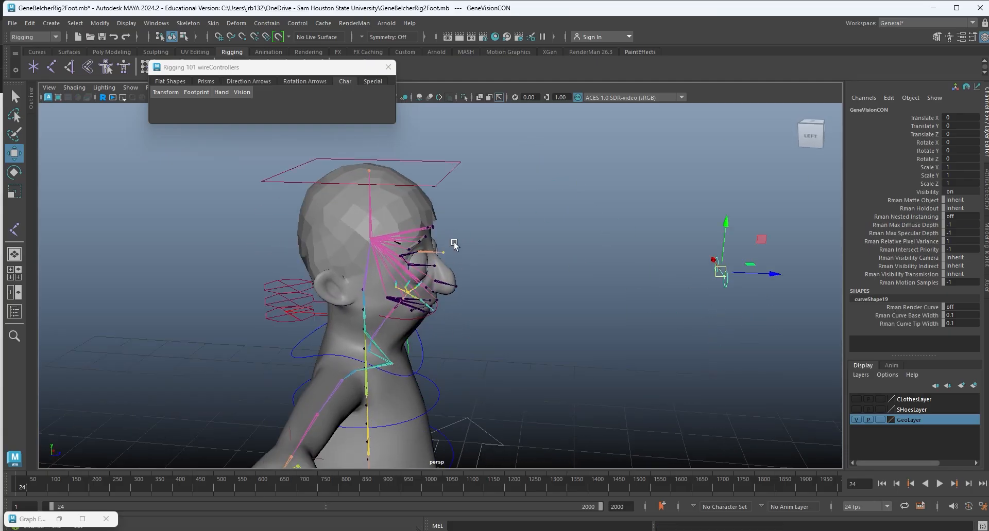
pyautogui.keyDown('alt'); pyautogui.moveTo(455, 245); pyautogui.dragTo(581, 353, button='right'); pyautogui.keyUp('alt')
pyautogui.keyDown('alt'); pyautogui.moveTo(580, 353); pyautogui.dragTo(517, 311); pyautogui.keyUp('alt')
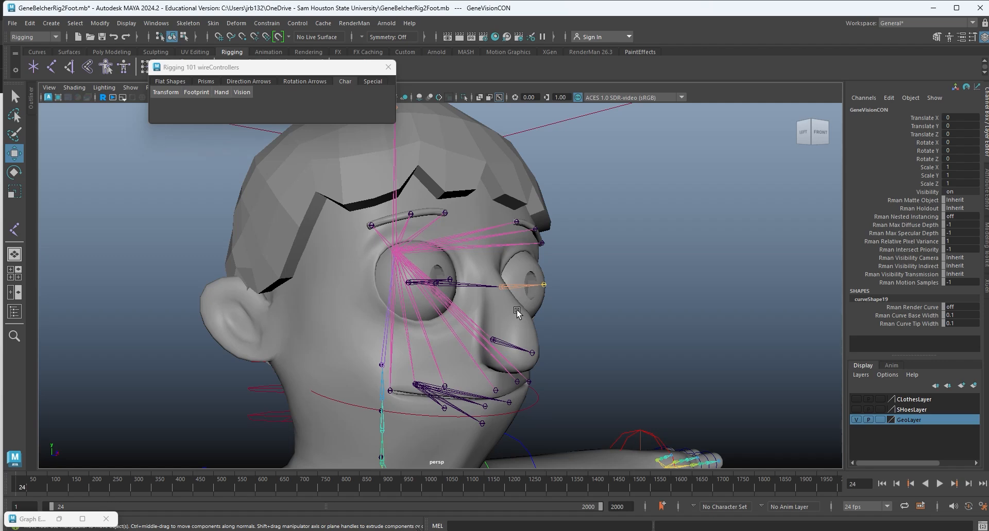
pyautogui.keyDown('alt'); pyautogui.moveTo(549, 337); pyautogui.dragTo(523, 303); pyautogui.keyUp('alt')
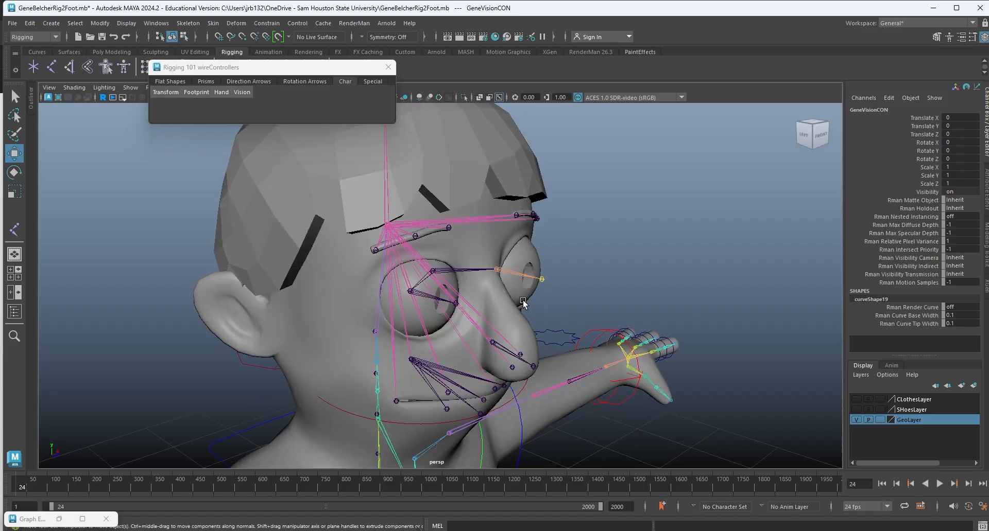
pyautogui.click(515, 273)
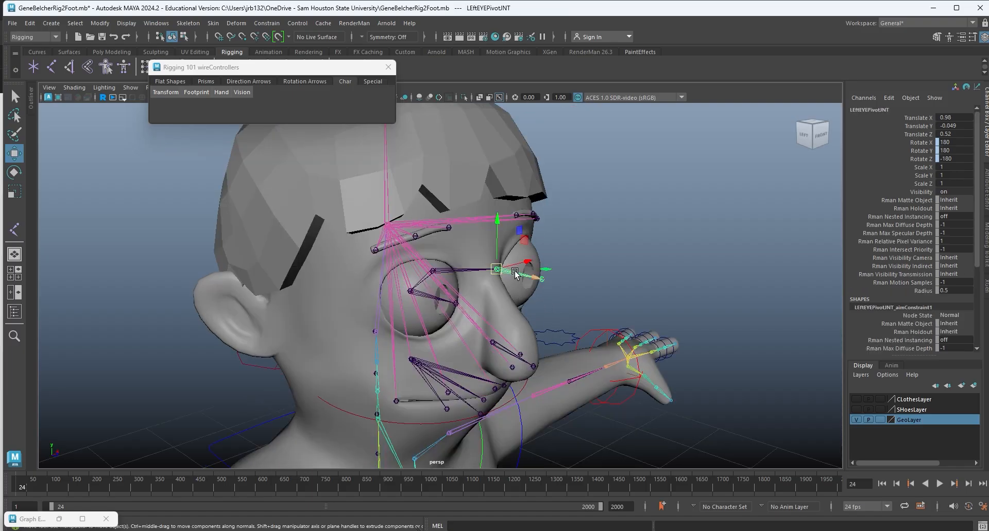
pyautogui.scroll(-6, 514, 272)
pyautogui.keyDown('alt'); pyautogui.moveTo(695, 302); pyautogui.dragTo(616, 282, button='middle'); pyautogui.keyUp('alt')
pyautogui.scroll(-1, 615, 281)
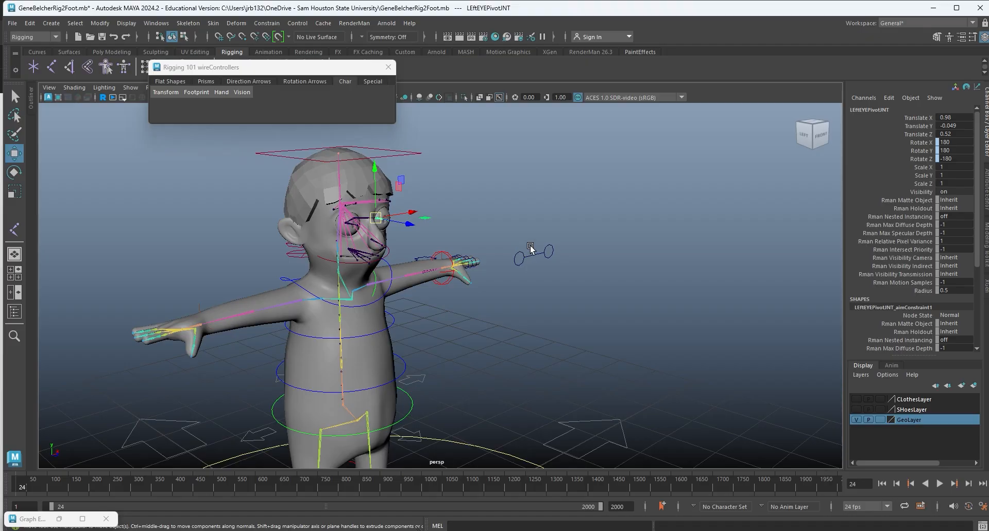
# Test the eye aim again by moving the GeneVisionCON controller across the character, and undo the move.
pyautogui.click(530, 248)
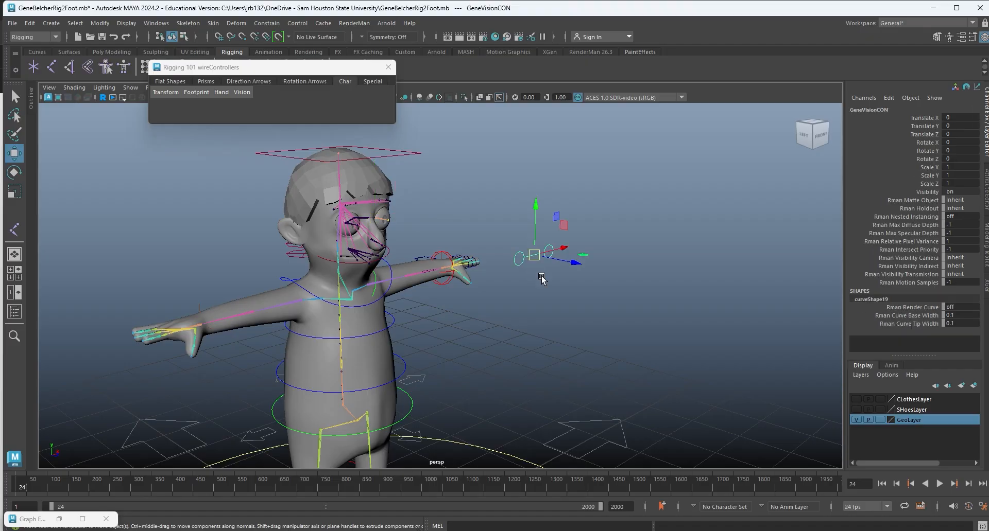
pyautogui.keyDown('alt'); pyautogui.moveTo(538, 275); pyautogui.dragTo(551, 307); pyautogui.keyUp('alt')
pyautogui.moveTo(488, 210); pyautogui.dragTo(297, 398)
pyautogui.hotkey('ctrl', 'z')
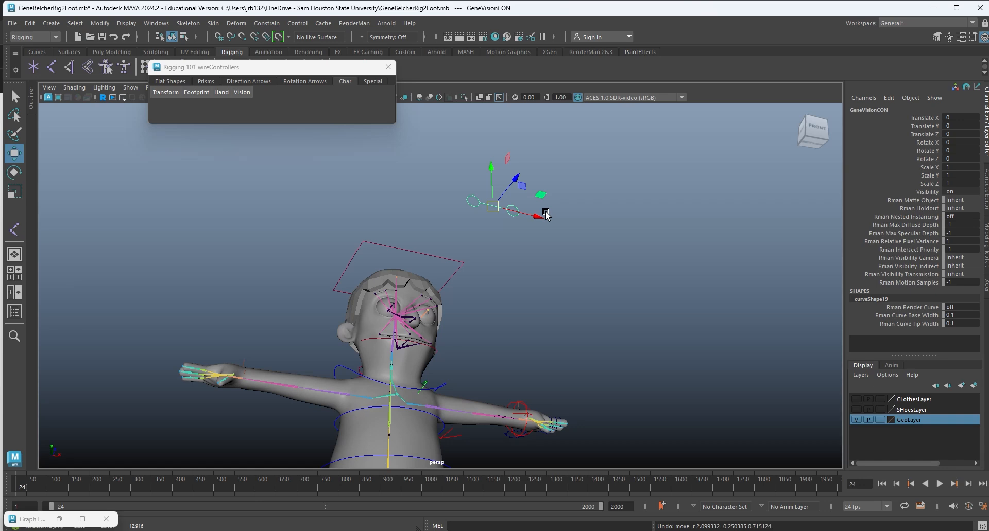
# Examine both eyeballs and the facial joints from front and side angles.
pyautogui.keyDown('alt'); pyautogui.moveTo(479, 276); pyautogui.dragTo(608, 303); pyautogui.keyUp('alt')
pyautogui.keyDown('alt'); pyautogui.moveTo(494, 298); pyautogui.dragTo(728, 333, button='right'); pyautogui.keyUp('alt')
pyautogui.keyDown('alt'); pyautogui.moveTo(618, 312); pyautogui.dragTo(513, 280); pyautogui.keyUp('alt')
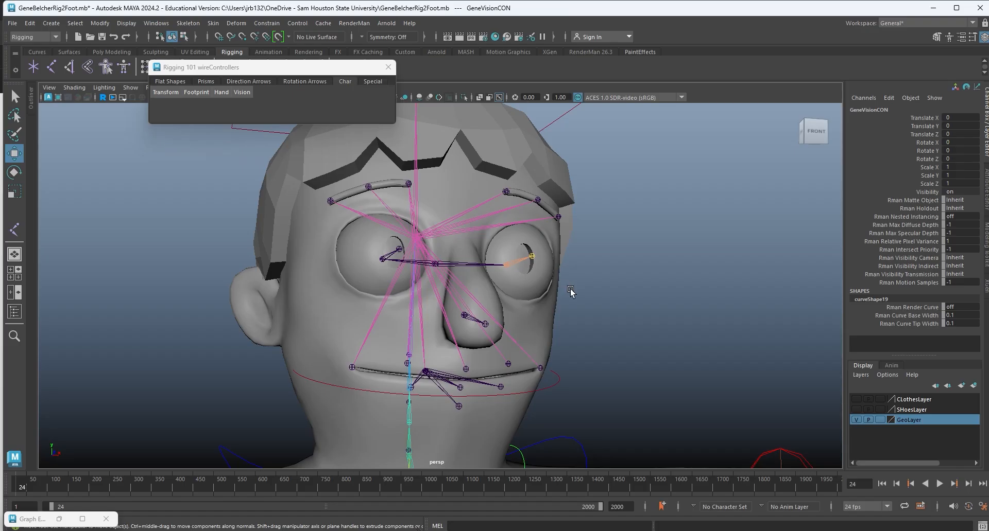
pyautogui.scroll(-5, 597, 301)
pyautogui.keyDown('alt'); pyautogui.moveTo(579, 316); pyautogui.dragTo(518, 335); pyautogui.keyUp('alt')
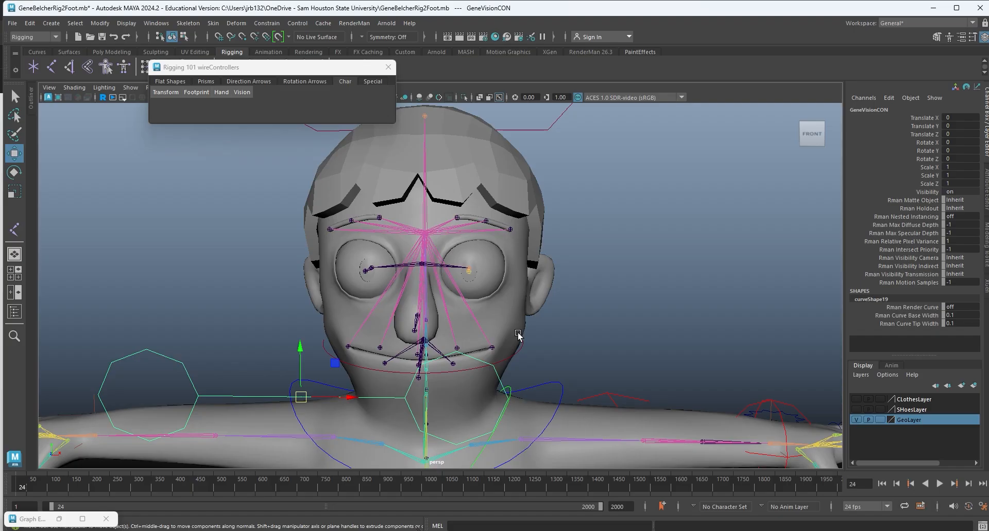
pyautogui.keyDown('alt'); pyautogui.moveTo(518, 335); pyautogui.dragTo(617, 326); pyautogui.keyUp('alt')
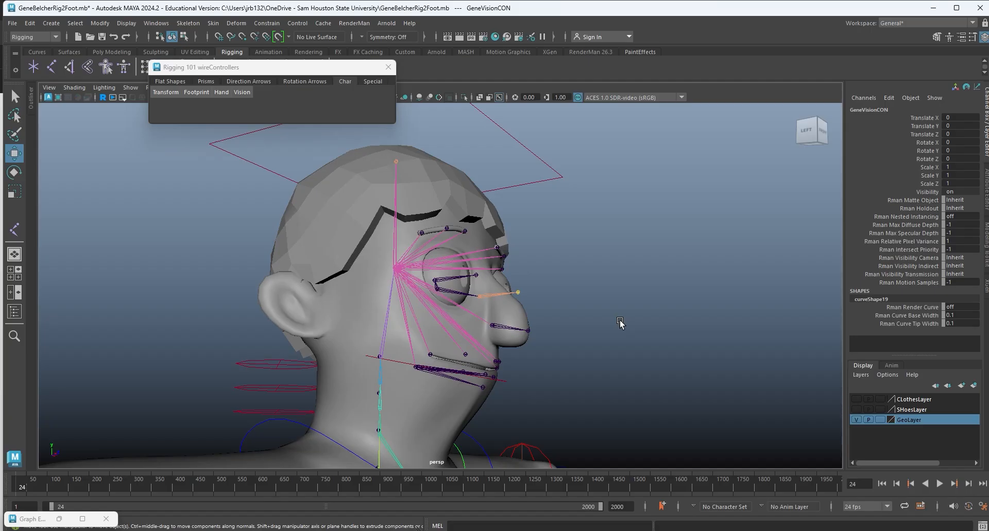
pyautogui.keyDown('alt'); pyautogui.moveTo(620, 323); pyautogui.dragTo(642, 247); pyautogui.keyUp('alt')
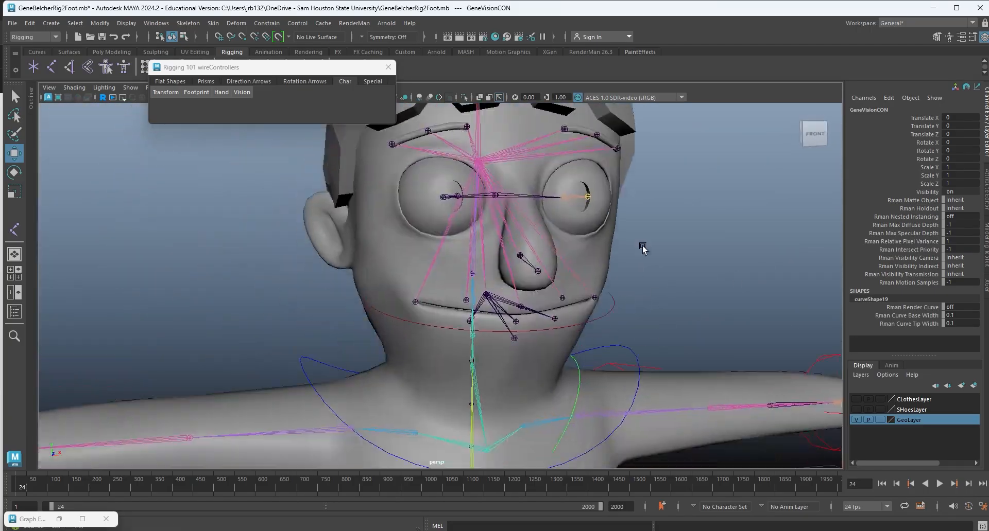
pyautogui.keyDown('alt'); pyautogui.moveTo(642, 247); pyautogui.dragTo(512, 347, button='right'); pyautogui.keyUp('alt')
pyautogui.keyDown('alt'); pyautogui.moveTo(512, 347); pyautogui.dragTo(596, 265); pyautogui.keyUp('alt')
# Clear the selection, move the wireControllers window clear of the shelf, and create a sphere controller from the prism shapes.
pyautogui.click(566, 115)
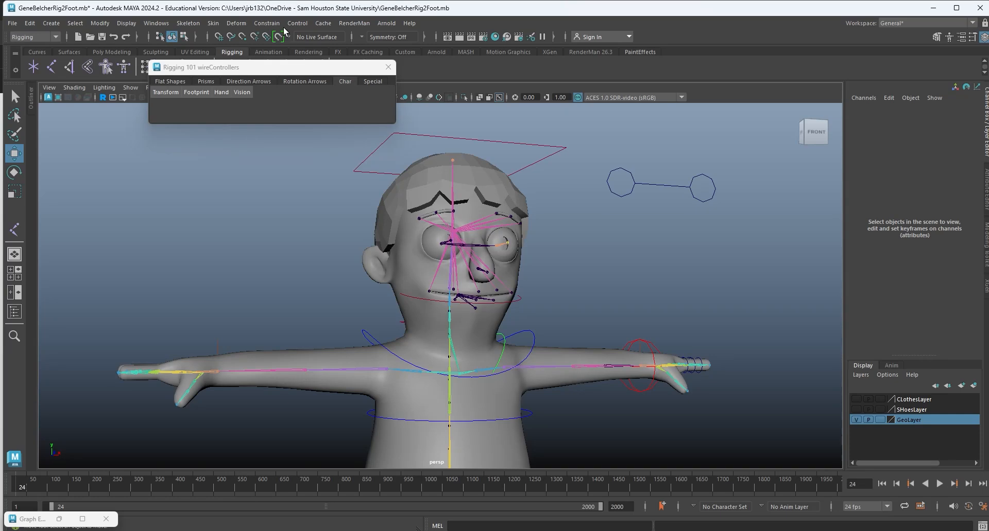
pyautogui.moveTo(260, 69); pyautogui.dragTo(207, 91)
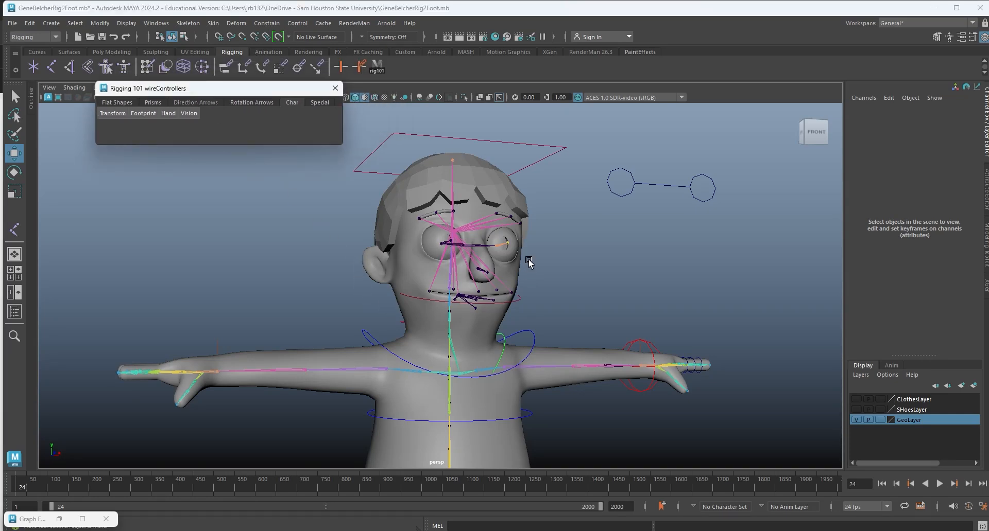
pyautogui.moveTo(224, 94); pyautogui.dragTo(200, 124)
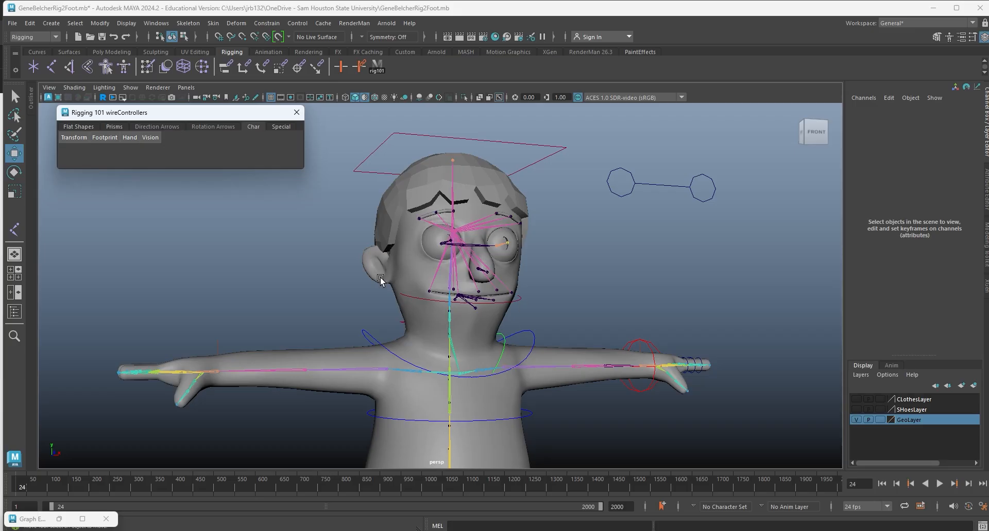
pyautogui.moveTo(472, 303)
pyautogui.keyDown('alt'); pyautogui.mouseDown()
pyautogui.moveTo(441, 297)
pyautogui.moveTo(452, 301)
pyautogui.mouseUp(); pyautogui.keyUp('alt')
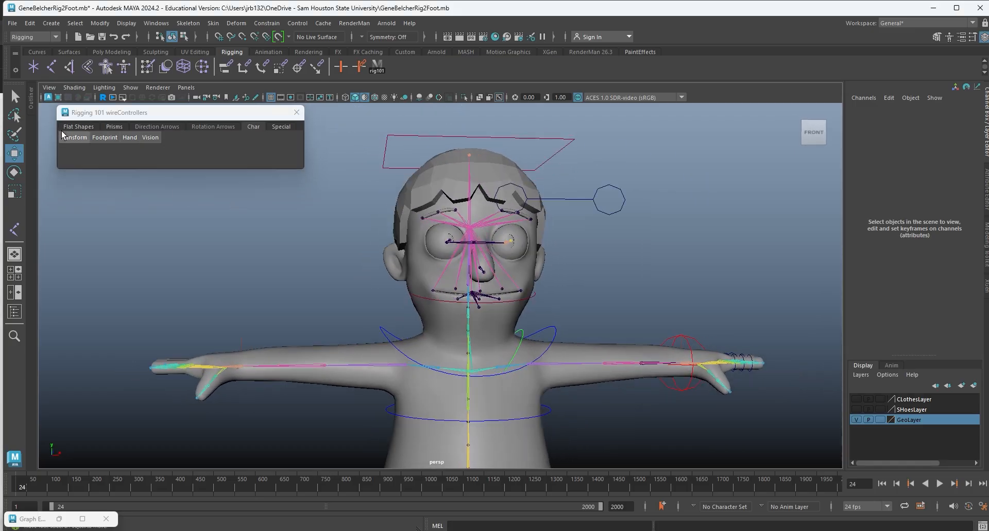
pyautogui.click(114, 126)
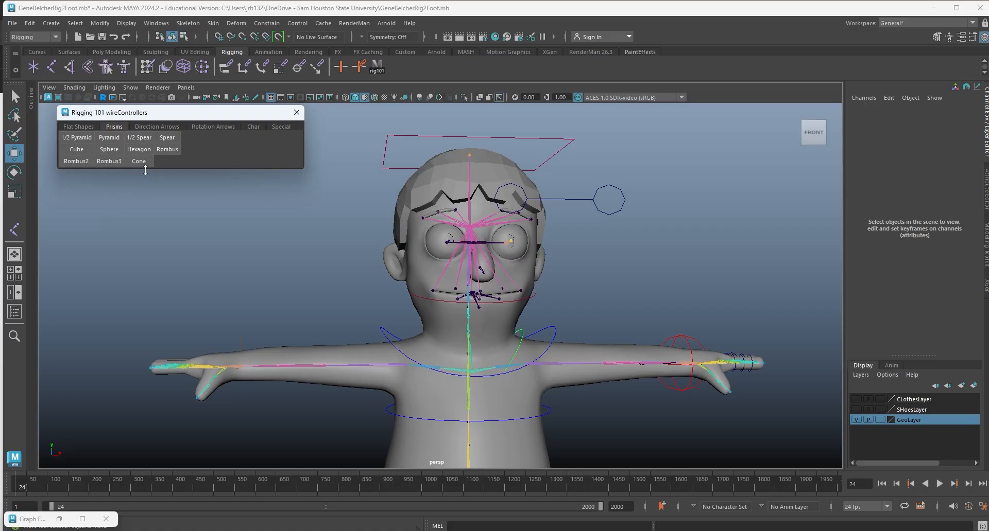
pyautogui.click(105, 149)
# Move the sphere controller up in front of the face, to about Y 17.944 and Z 4.774.
pyautogui.keyDown('alt'); pyautogui.moveTo(410, 270); pyautogui.dragTo(514, 274); pyautogui.keyUp('alt')
pyautogui.keyDown('alt'); pyautogui.moveTo(580, 347); pyautogui.dragTo(589, 200, button='middle'); pyautogui.keyUp('alt')
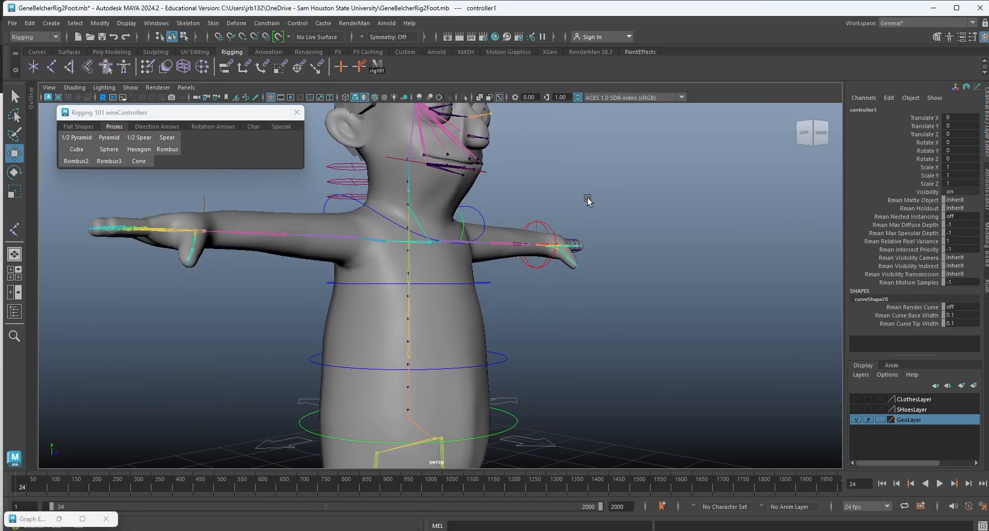
pyautogui.scroll(-5, 546, 293)
pyautogui.keyDown('alt'); pyautogui.moveTo(507, 386); pyautogui.dragTo(561, 380); pyautogui.keyUp('alt')
pyautogui.keyDown('alt'); pyautogui.moveTo(462, 438); pyautogui.dragTo(472, 356, button='middle'); pyautogui.keyUp('alt')
pyautogui.keyDown('alt'); pyautogui.moveTo(471, 355); pyautogui.dragTo(529, 125); pyautogui.keyUp('alt')
pyautogui.keyDown('alt'); pyautogui.moveTo(520, 158); pyautogui.dragTo(530, 324, button='middle'); pyautogui.keyUp('alt')
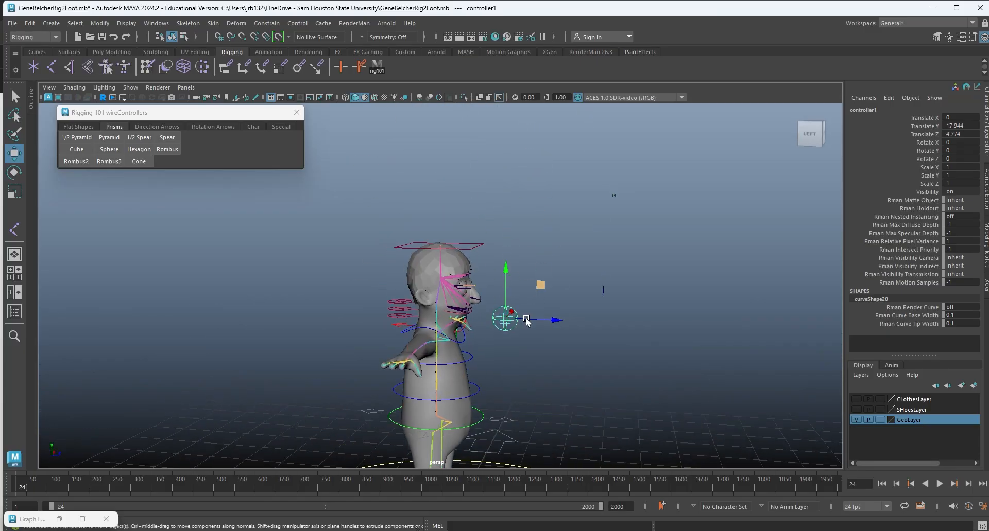
# Scale the sphere controller uniformly to about 0.292 and move it just below the nose tip, about Y 18.963 and Z 2.626.
pyautogui.keyDown('alt'); pyautogui.moveTo(529, 325); pyautogui.dragTo(572, 382, button='right'); pyautogui.keyUp('alt')
pyautogui.press('r')
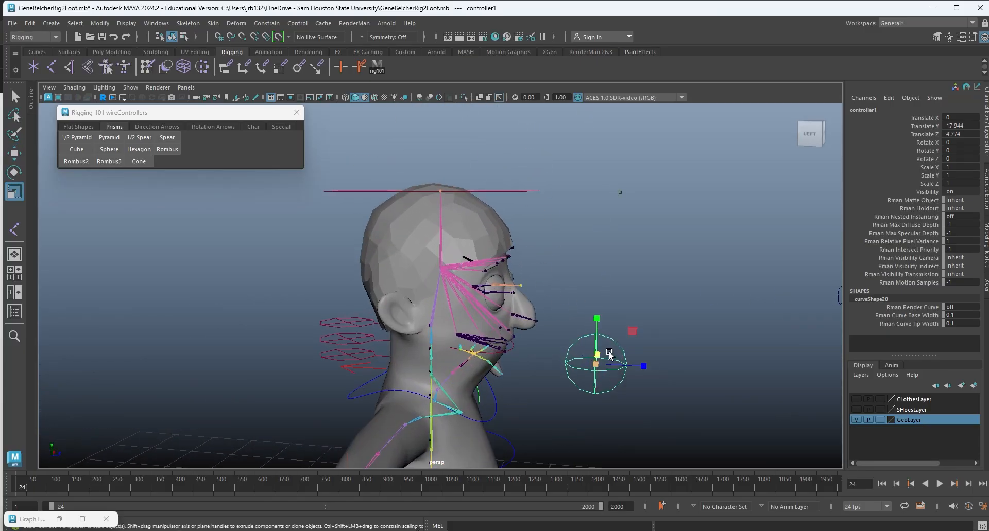
pyautogui.moveTo(596, 365); pyautogui.dragTo(558, 364)
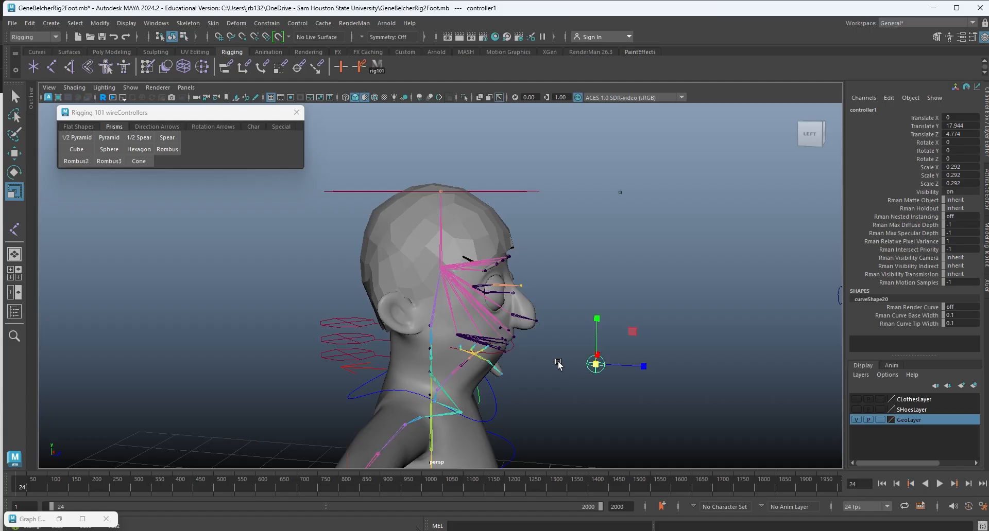
pyautogui.press('w')
pyautogui.moveTo(631, 336); pyautogui.dragTo(569, 304, button='middle')
pyautogui.keyDown('alt'); pyautogui.moveTo(569, 304); pyautogui.dragTo(504, 309); pyautogui.keyUp('alt')
pyautogui.keyDown('alt'); pyautogui.moveTo(504, 310); pyautogui.dragTo(519, 342, button='right'); pyautogui.keyUp('alt')
pyautogui.keyDown('alt'); pyautogui.moveTo(518, 342); pyautogui.dragTo(457, 360); pyautogui.keyUp('alt')
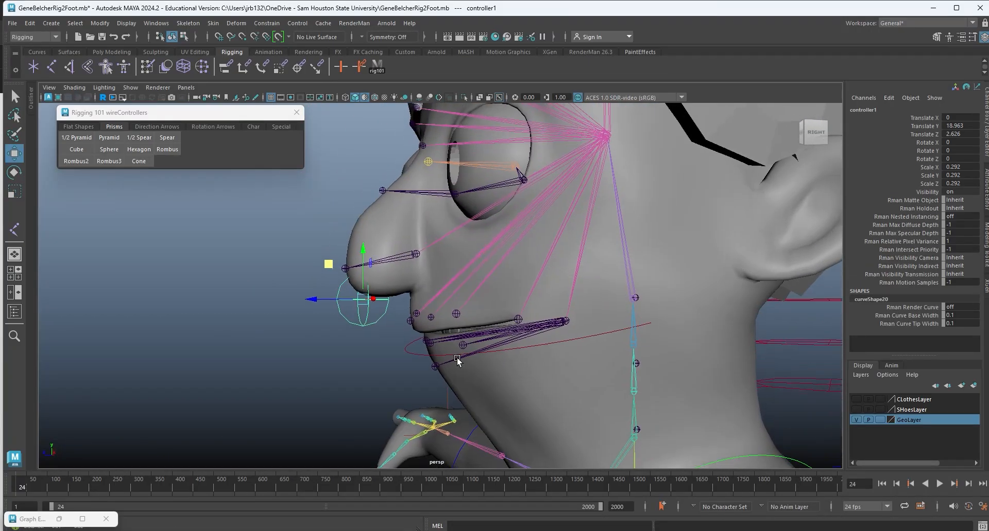
# Scale the sphere controller uniformly to about 0.132 and move it in front of the upper lip, about Y 18.698 and Z 2.447.
pyautogui.keyDown('alt'); pyautogui.moveTo(457, 360); pyautogui.dragTo(446, 336, button='middle'); pyautogui.keyUp('alt')
pyautogui.press('r')
pyautogui.moveTo(358, 270); pyautogui.dragTo(330, 265)
pyautogui.press('w')
pyautogui.keyDown('alt'); pyautogui.moveTo(401, 285); pyautogui.dragTo(380, 282); pyautogui.keyUp('alt')
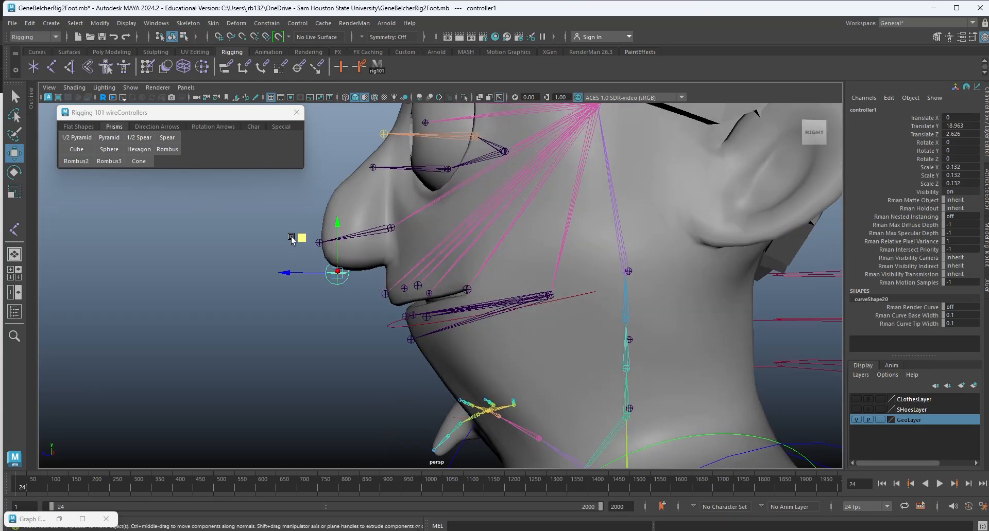
pyautogui.moveTo(303, 235); pyautogui.dragTo(320, 258)
pyautogui.keyDown('alt'); pyautogui.moveTo(412, 308); pyautogui.dragTo(441, 351, button='right'); pyautogui.keyUp('alt')
pyautogui.keyDown('alt'); pyautogui.moveTo(327, 358); pyautogui.dragTo(422, 335, button='middle'); pyautogui.keyUp('alt')
pyautogui.keyDown('alt'); pyautogui.moveTo(422, 334); pyautogui.dragTo(438, 375, button='right'); pyautogui.keyUp('alt')
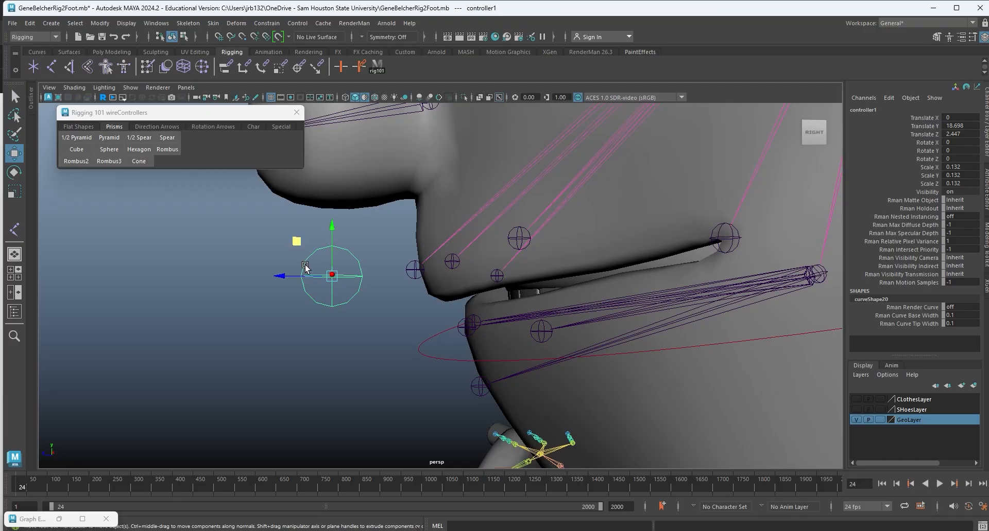
# Shift the sphere controller's pivot to its rear edge and place the controller on the centre upper-lip joint.
pyautogui.press('d')
pyautogui.moveTo(281, 277); pyautogui.dragTo(331, 280)
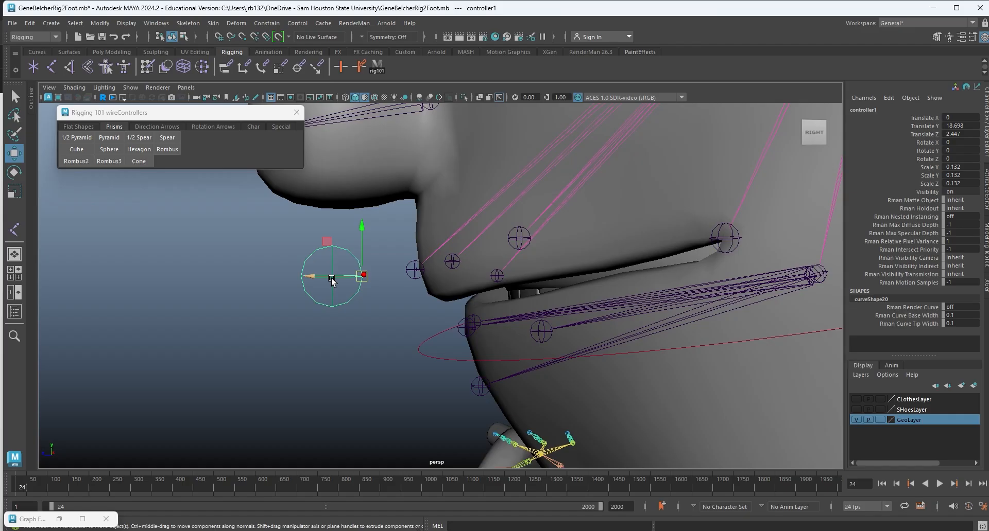
pyautogui.moveTo(332, 278); pyautogui.dragTo(269, 306)
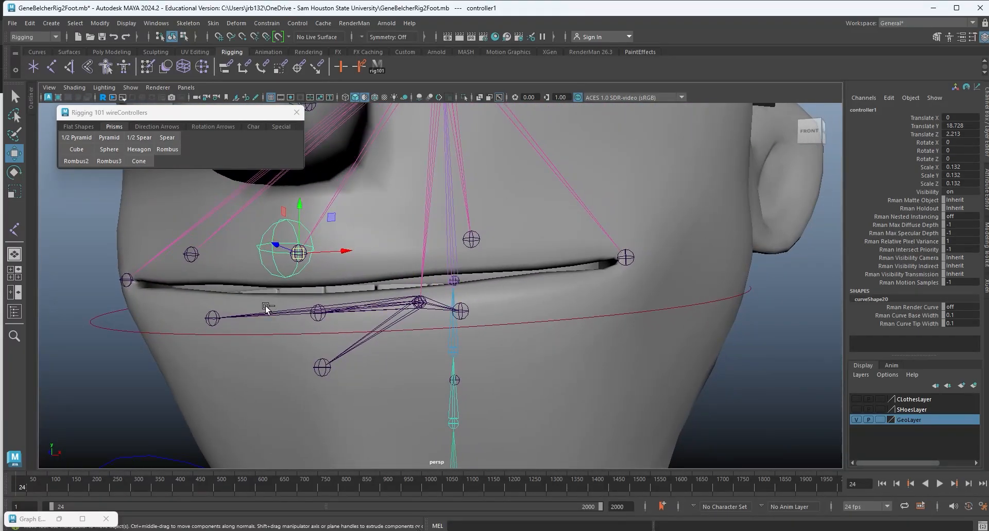
# Duplicate the sphere controller, hide GeoLayer, and snap the copy onto the left upper-lip joint.
pyautogui.press('v')
pyautogui.click(467, 239)
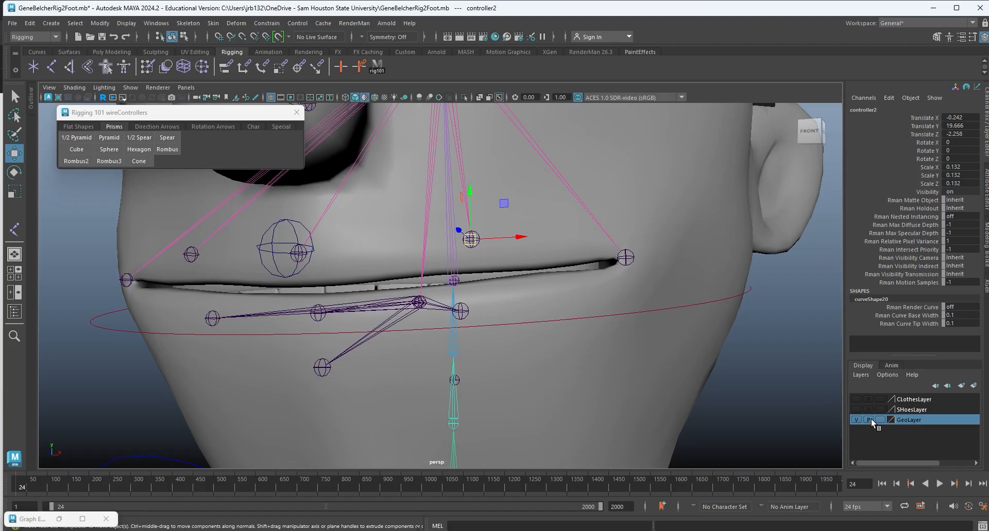
pyautogui.click(856, 420)
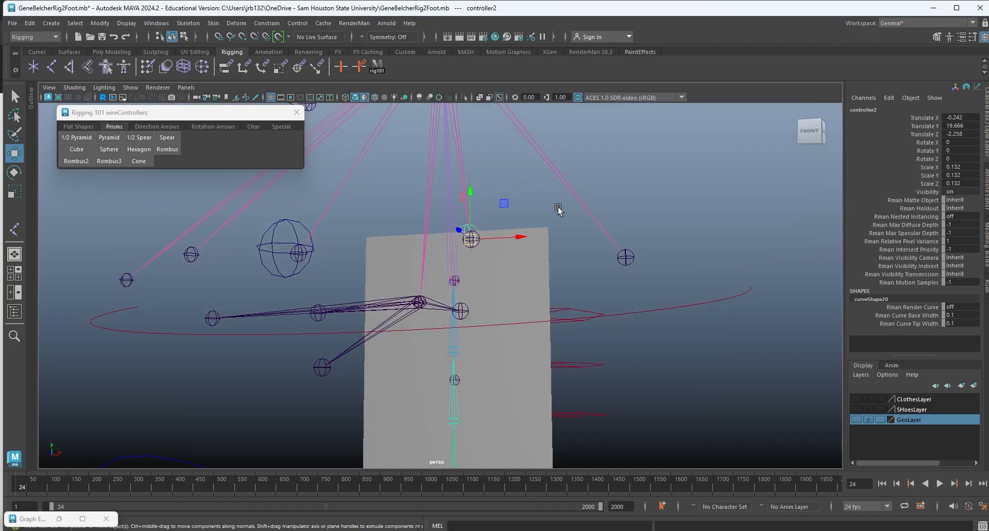
pyautogui.keyDown('alt'); pyautogui.moveTo(558, 208); pyautogui.dragTo(403, 277); pyautogui.keyUp('alt')
pyautogui.keyDown('alt'); pyautogui.moveTo(410, 313); pyautogui.dragTo(434, 309); pyautogui.keyUp('alt')
# Snap duplicates of the sphere controller onto the left mouth-corner joint and the left lower-lip joint.
pyautogui.hotkey('ctrl', 'd')
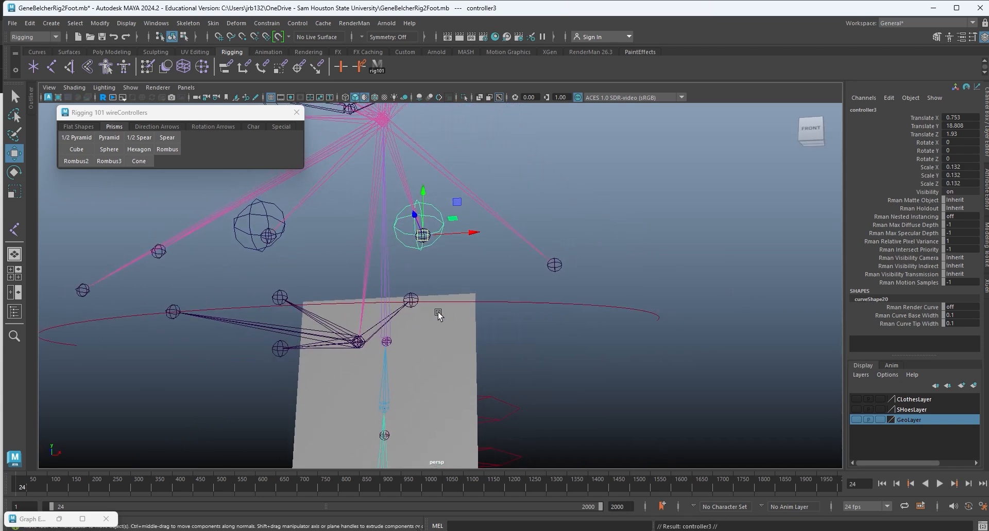
pyautogui.press('v')
pyautogui.moveTo(423, 236); pyautogui.dragTo(552, 260)
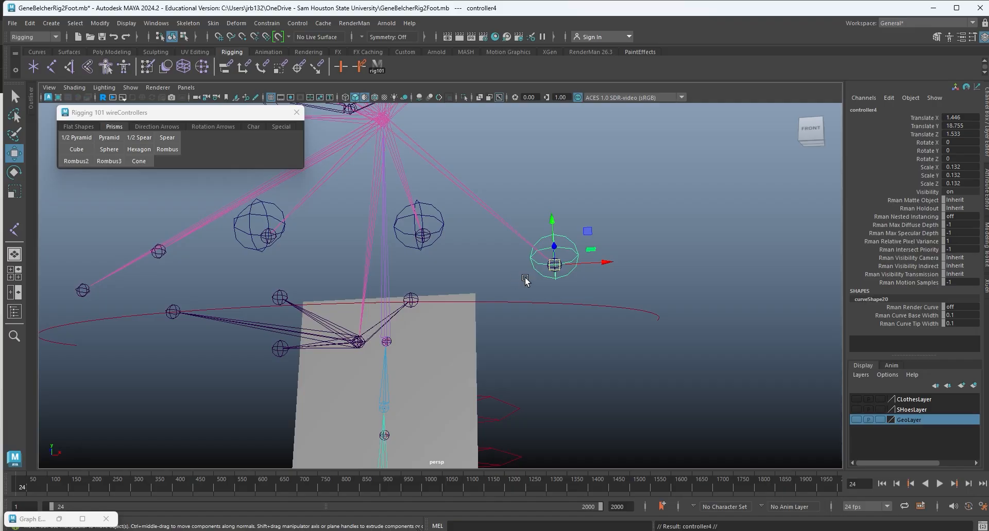
pyautogui.press('v')
pyautogui.moveTo(554, 264); pyautogui.dragTo(421, 348)
# Snap duplicates of the sphere controller onto the centre and right lower-lip joints.
pyautogui.hotkey('ctrl', 'd')
pyautogui.press('v')
pyautogui.hotkey('ctrl', 'd')
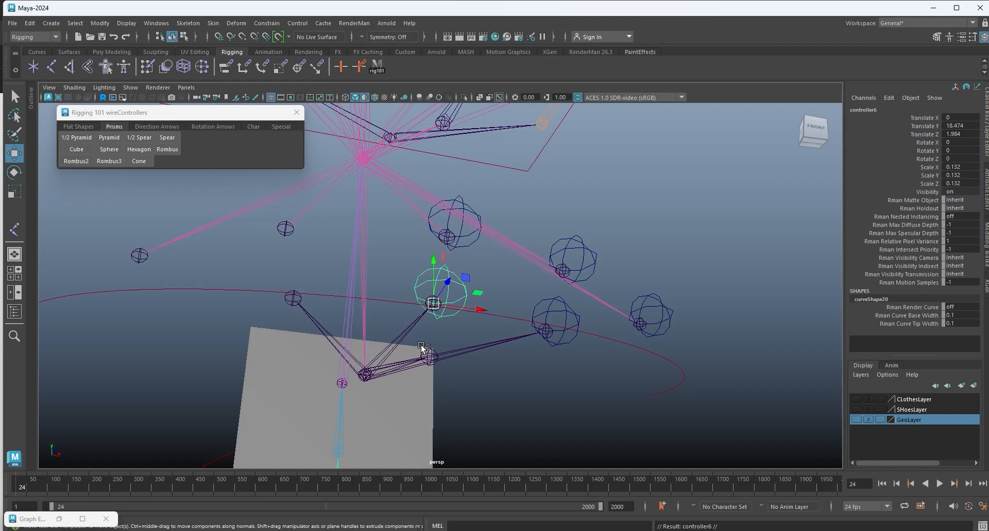
pyautogui.press('v')
pyautogui.moveTo(433, 303); pyautogui.dragTo(287, 261)
# Snap duplicates of the sphere controller onto the right upper-lip joint and the right mouth-corner joint.
pyautogui.hotkey('ctrl', 'd')
pyautogui.press('v')
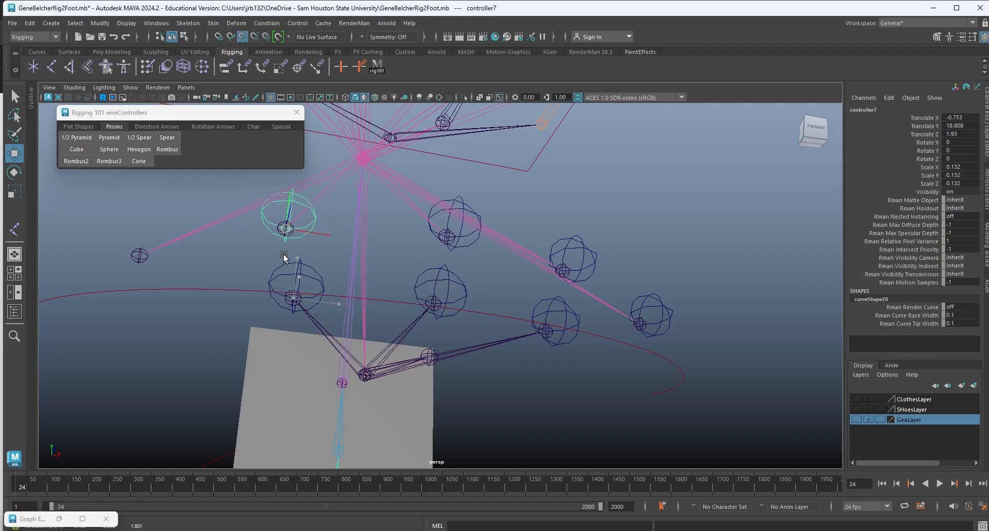
pyautogui.hotkey('ctrl', 'd')
pyautogui.press('v')
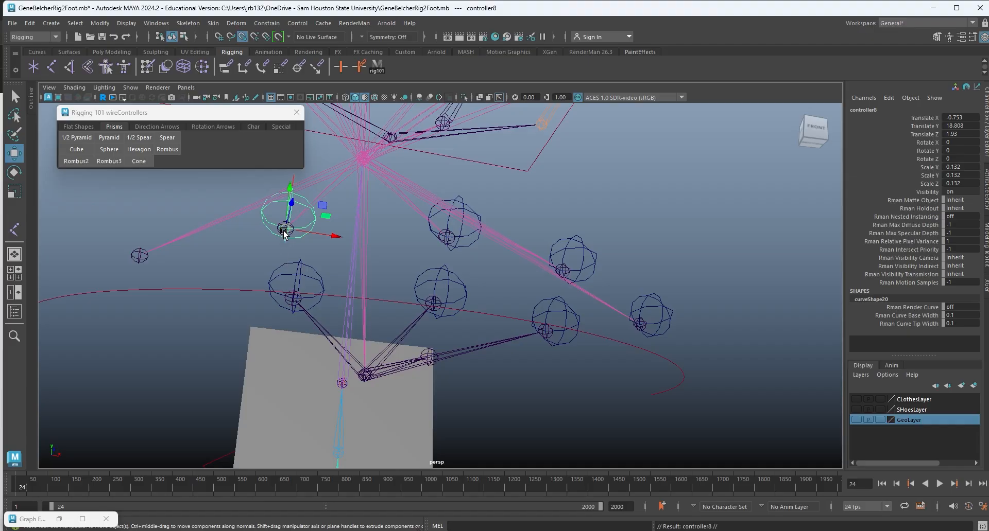
pyautogui.moveTo(285, 228); pyautogui.dragTo(154, 260)
# Select all eight lip and mouth-corner sphere controllers and freeze their transformations.
pyautogui.keyDown('alt'); pyautogui.moveTo(349, 265); pyautogui.dragTo(552, 307); pyautogui.keyUp('alt')
pyautogui.click(630, 278)
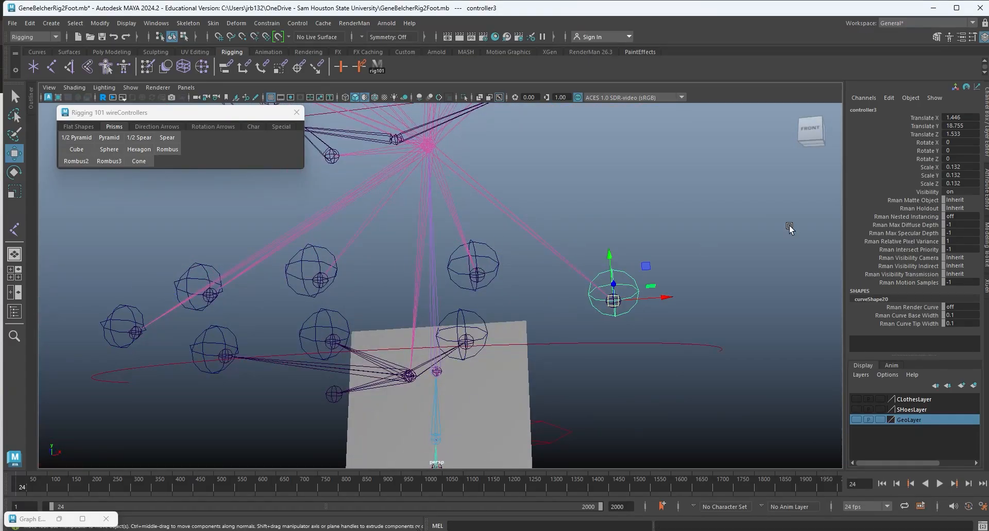
pyautogui.keyDown('shift'); pyautogui.click(496, 258); pyautogui.keyUp('shift')
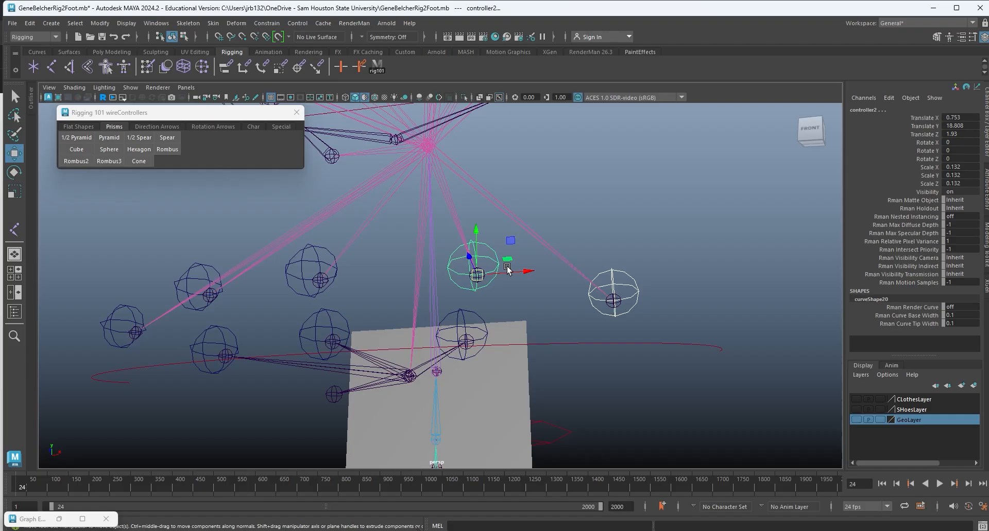
pyautogui.keyDown('shift'); pyautogui.click(467, 315); pyautogui.keyUp('shift')
pyautogui.keyDown('shift'); pyautogui.click(339, 312); pyautogui.keyUp('shift')
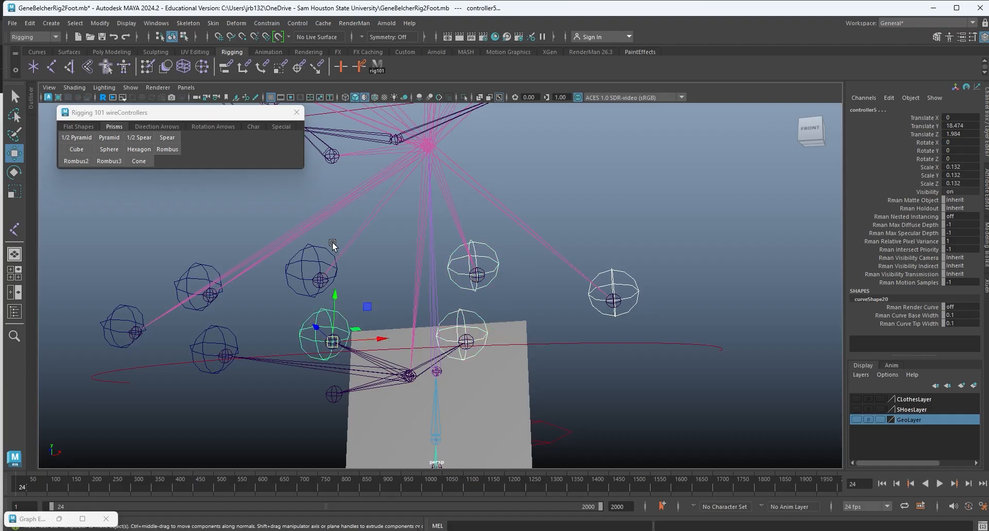
pyautogui.keyDown('shift'); pyautogui.click(320, 243); pyautogui.keyUp('shift')
pyautogui.keyDown('shift'); pyautogui.click(201, 268); pyautogui.keyUp('shift')
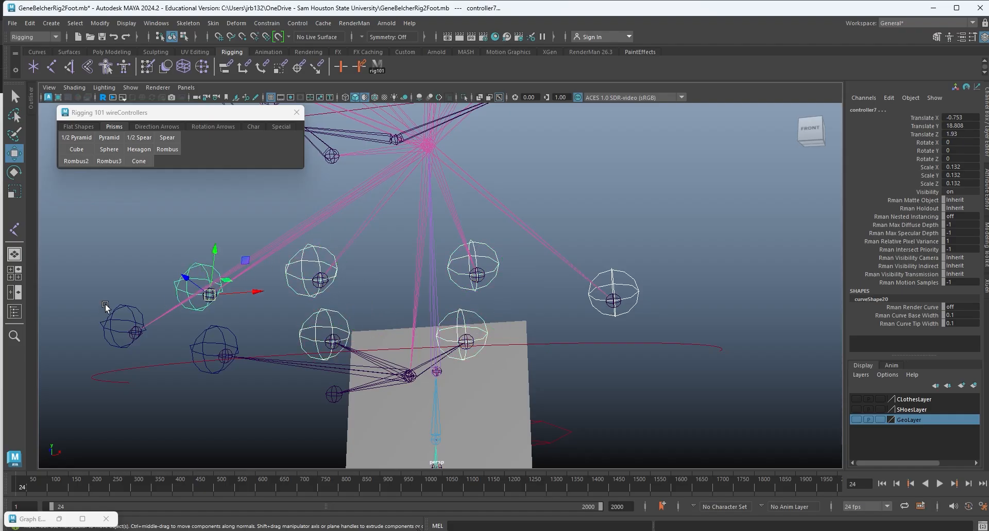
pyautogui.keyDown('shift'); pyautogui.click(106, 308); pyautogui.keyUp('shift')
pyautogui.keyDown('shift'); pyautogui.click(204, 328); pyautogui.keyUp('shift')
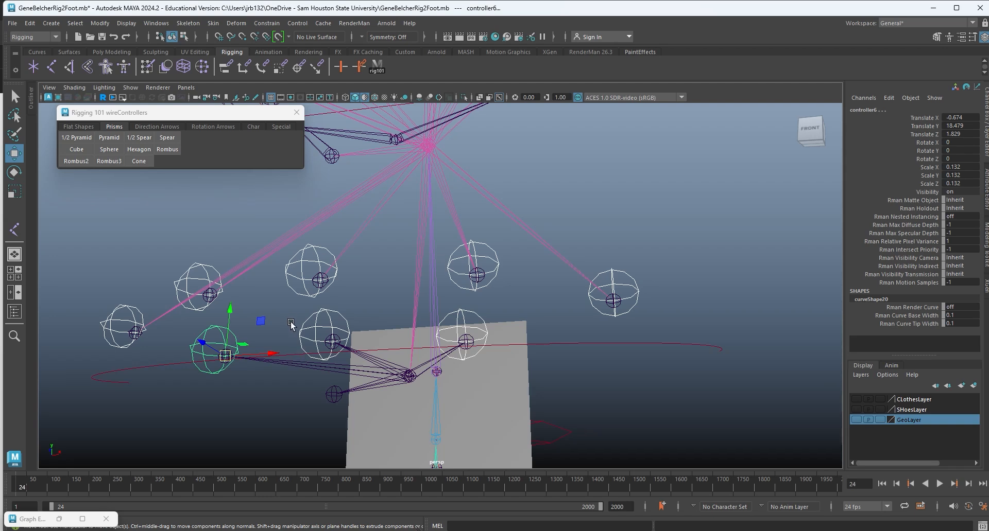
pyautogui.keyDown('alt'); pyautogui.moveTo(292, 324); pyautogui.dragTo(276, 154); pyautogui.keyUp('alt')
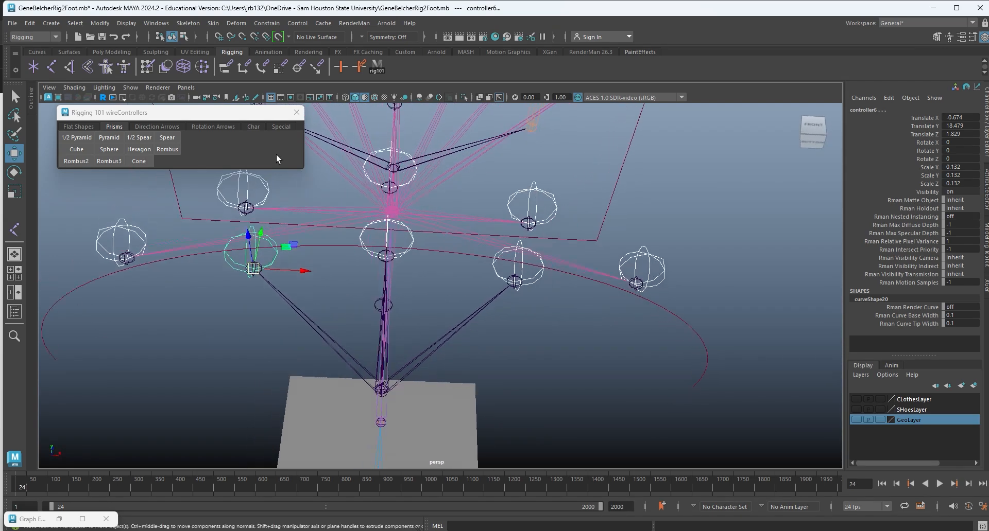
pyautogui.click(100, 24)
pyautogui.click(124, 72)
# Delete the construction history of the eight selected mouth controllers.
pyautogui.click(30, 23)
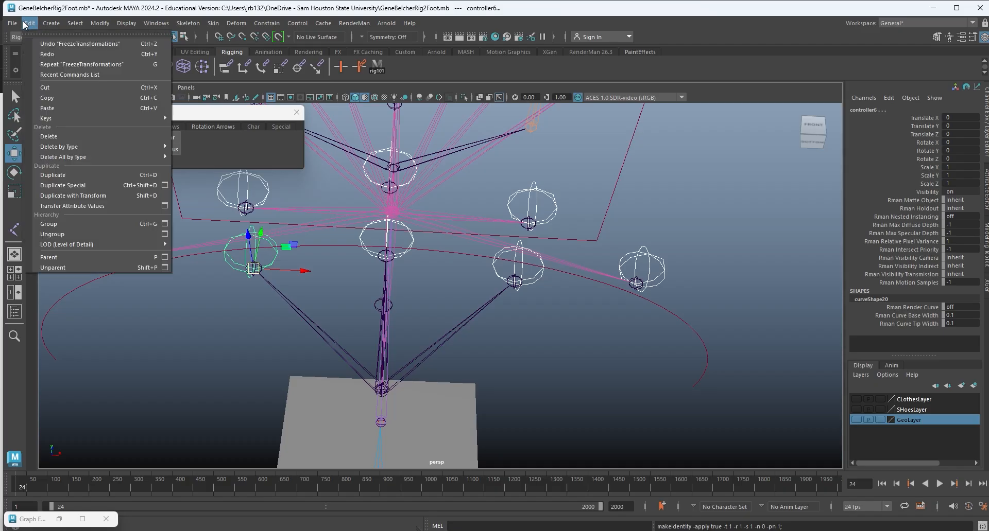
pyautogui.moveTo(78, 146)
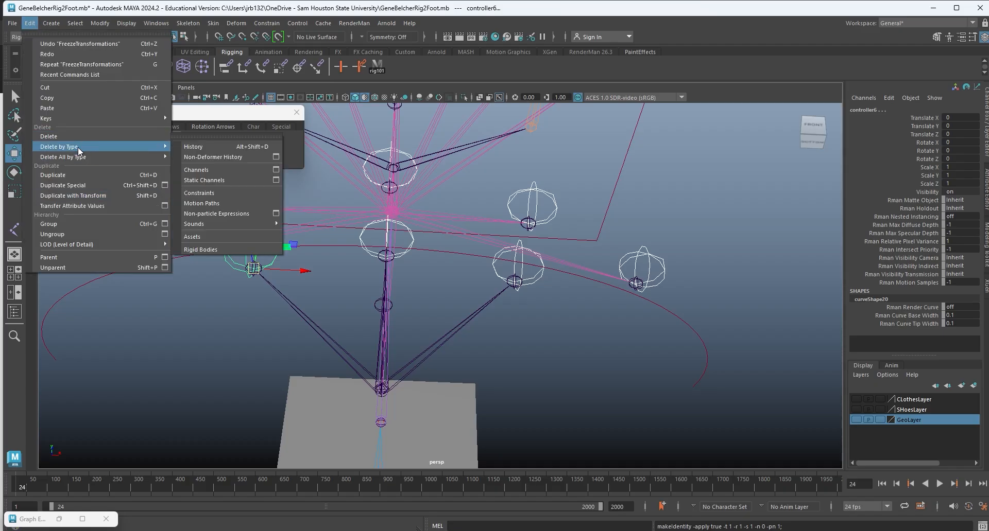
pyautogui.click(205, 146)
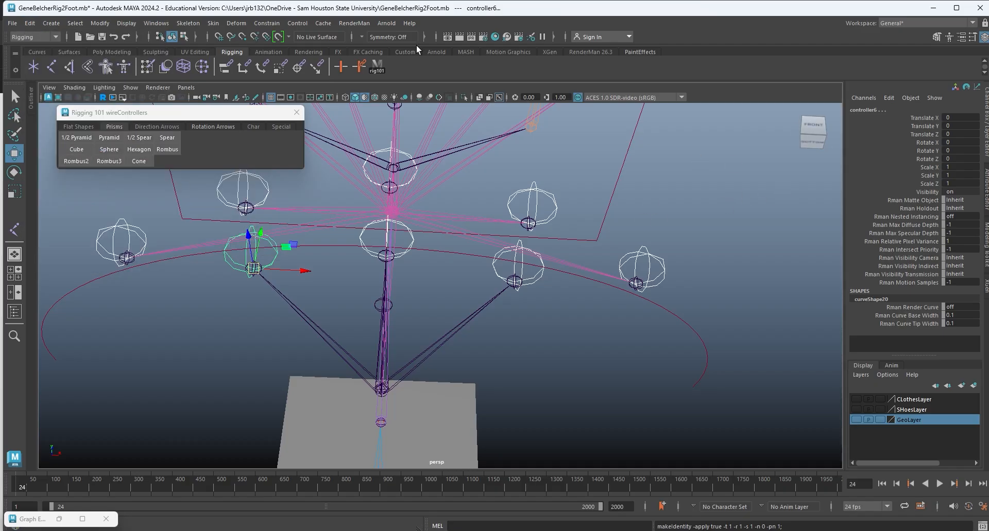
# Search and replace "controller" with "LeftLipCon" in the names of the eight selected mouth controllers.
pyautogui.click(94, 24)
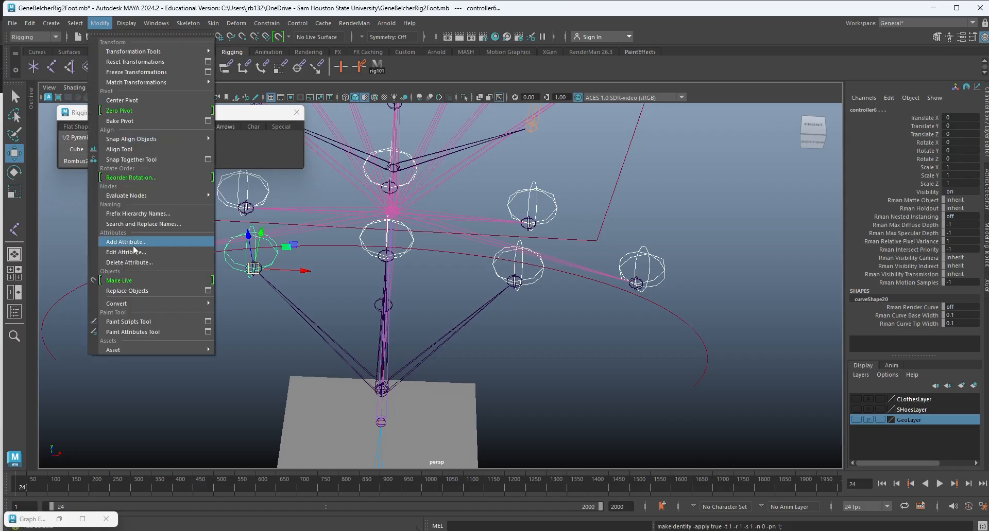
pyautogui.click(149, 224)
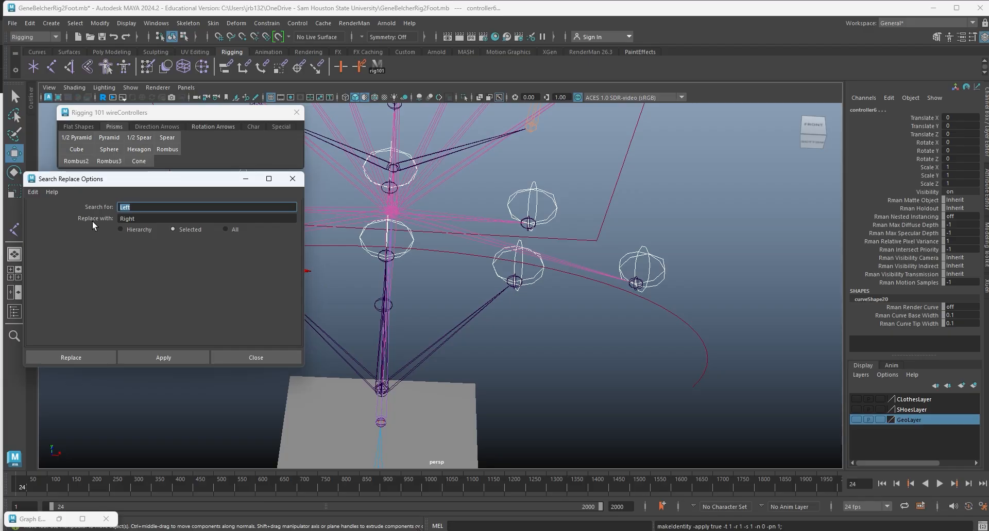
pyautogui.press('capslock')
pyautogui.press('BackSpace')
pyautogui.press('BackSpace')
pyautogui.write('controller')
pyautogui.press('Tab')
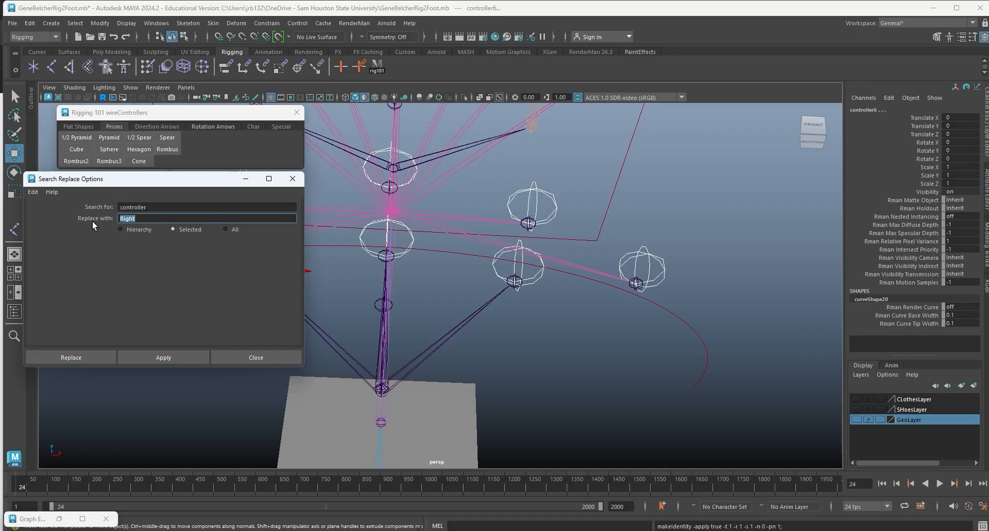
pyautogui.press('BackSpace')
pyautogui.write('l')
pyautogui.write('LeftLi')
pyautogui.write('pCon')
pyautogui.click(175, 357)
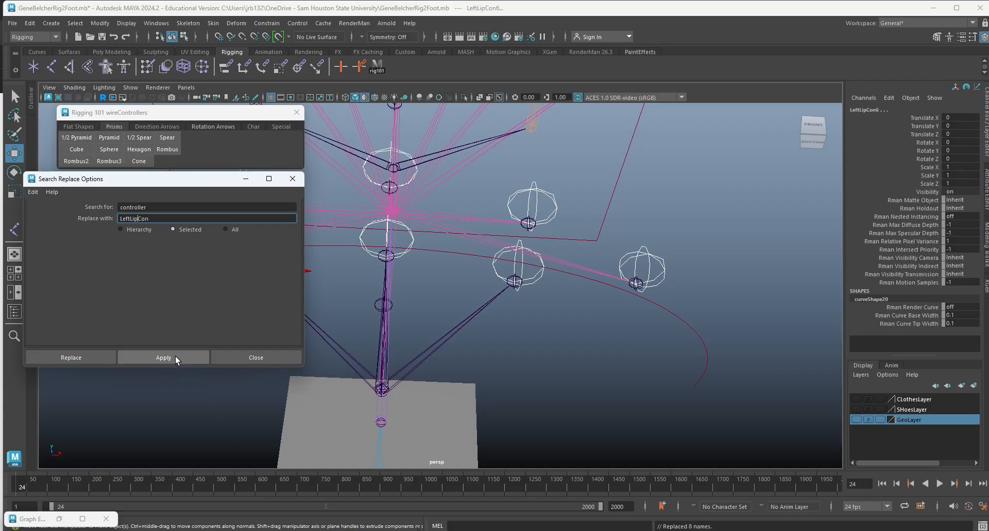
# Replace "Left" with "Mid" in the names of the centre upper-lip and centre lower-lip controllers.
pyautogui.keyDown('alt'); pyautogui.moveTo(396, 262); pyautogui.dragTo(492, 289, button='middle'); pyautogui.keyUp('alt')
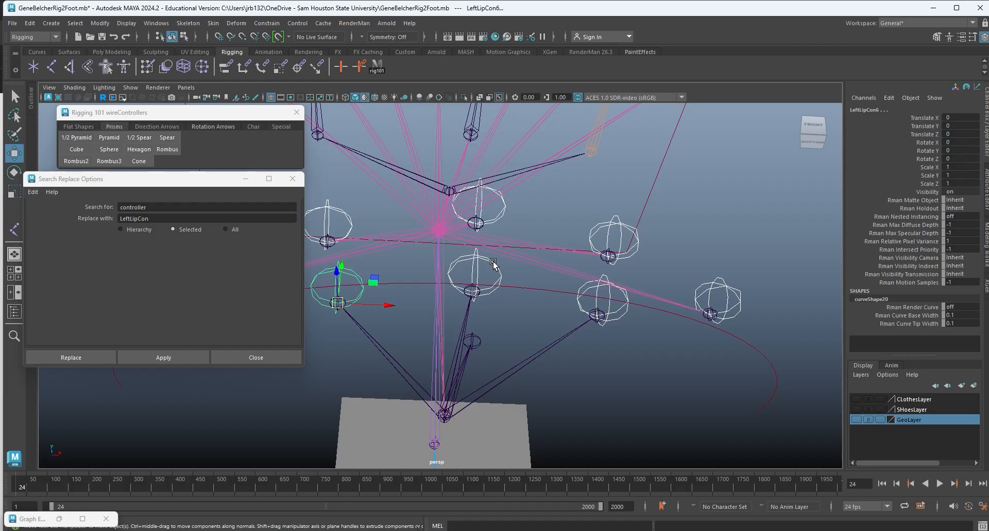
pyautogui.click(495, 266)
pyautogui.click(496, 211)
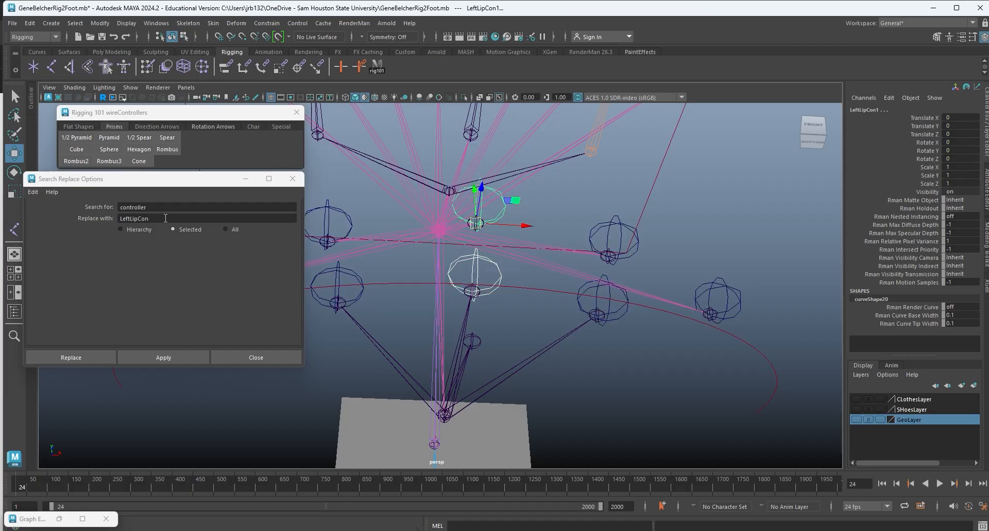
pyautogui.click(84, 191)
pyautogui.write('Left')
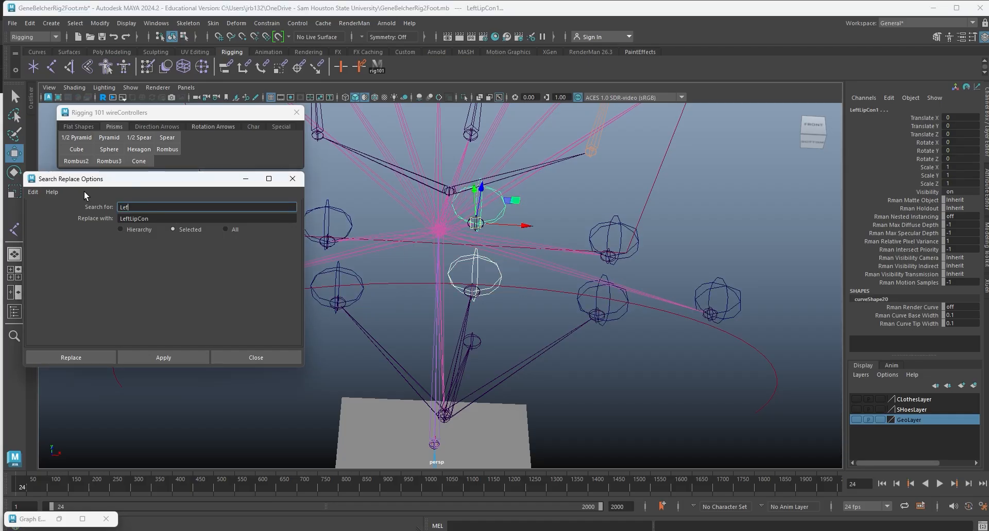
pyautogui.press('Tab')
pyautogui.press('BackSpace')
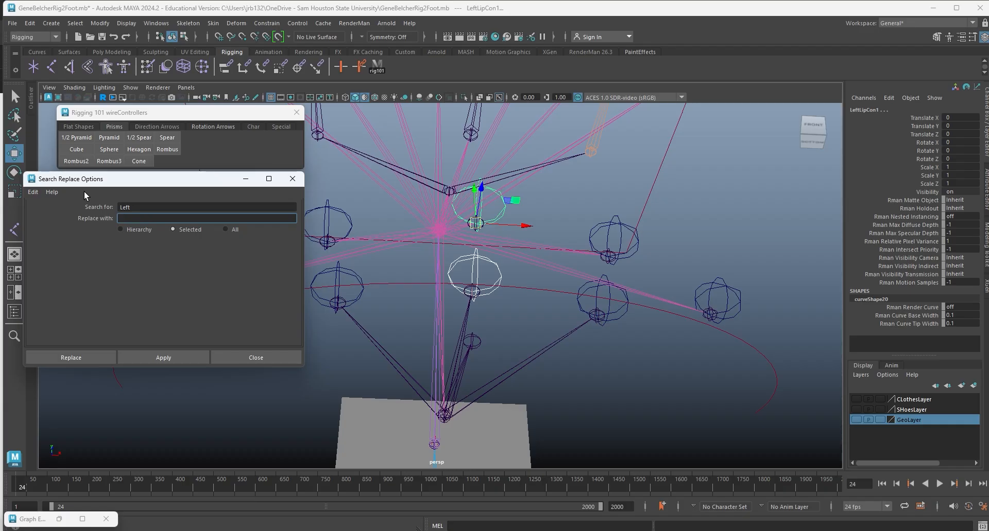
pyautogui.write('Mid')
pyautogui.keyDown('alt'); pyautogui.moveTo(378, 299); pyautogui.dragTo(481, 291, button='middle'); pyautogui.keyUp('alt')
pyautogui.click(177, 356)
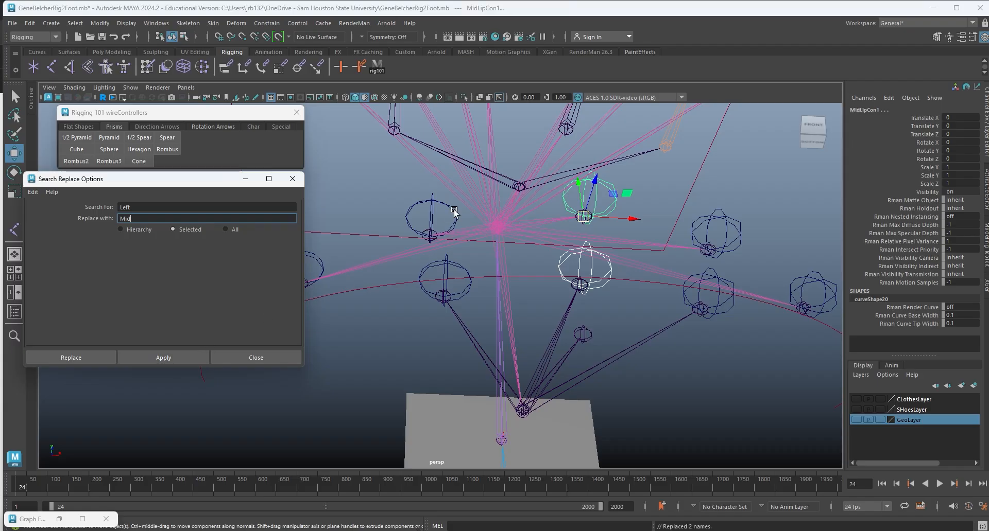
# Replace "Left" with "Right" in the names of the right upper-lip, lower-lip and mouth-corner controllers.
pyautogui.click(436, 214)
pyautogui.keyDown('shift'); pyautogui.click(440, 270); pyautogui.keyUp('shift')
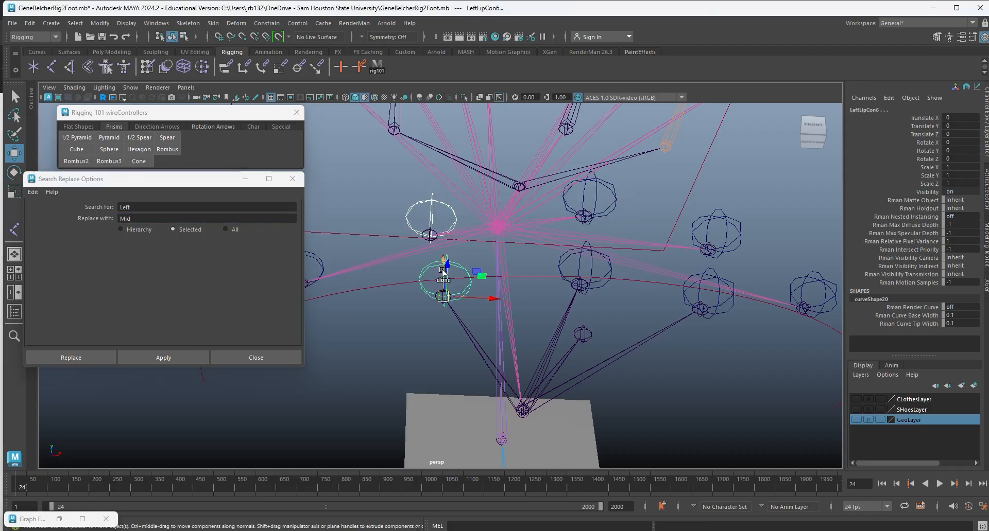
pyautogui.keyDown('shift'); pyautogui.click(315, 260); pyautogui.keyUp('shift')
pyautogui.keyDown('alt'); pyautogui.moveTo(373, 305); pyautogui.dragTo(422, 299, button='middle'); pyautogui.keyUp('alt')
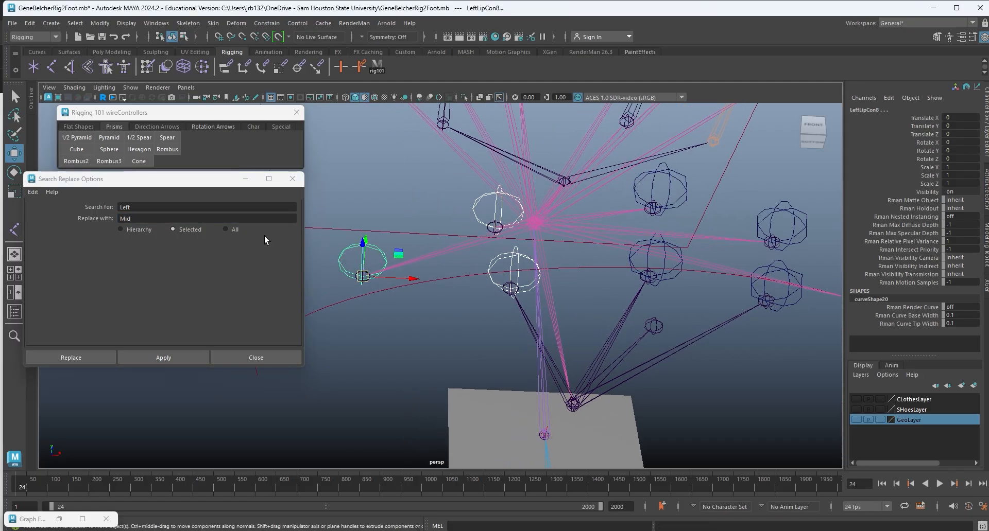
pyautogui.click(143, 208)
pyautogui.doubleClick(141, 218)
pyautogui.write('Right')
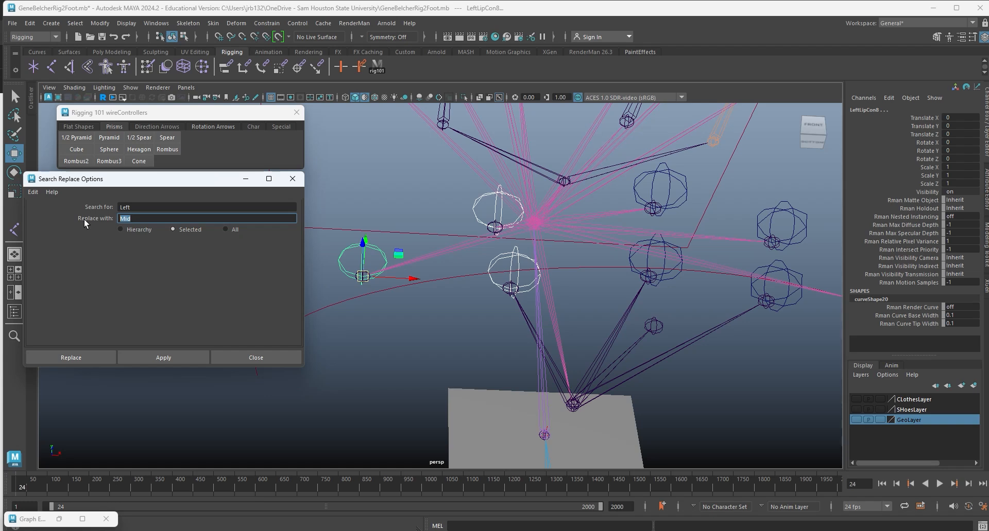
pyautogui.click(157, 362)
pyautogui.click(347, 262)
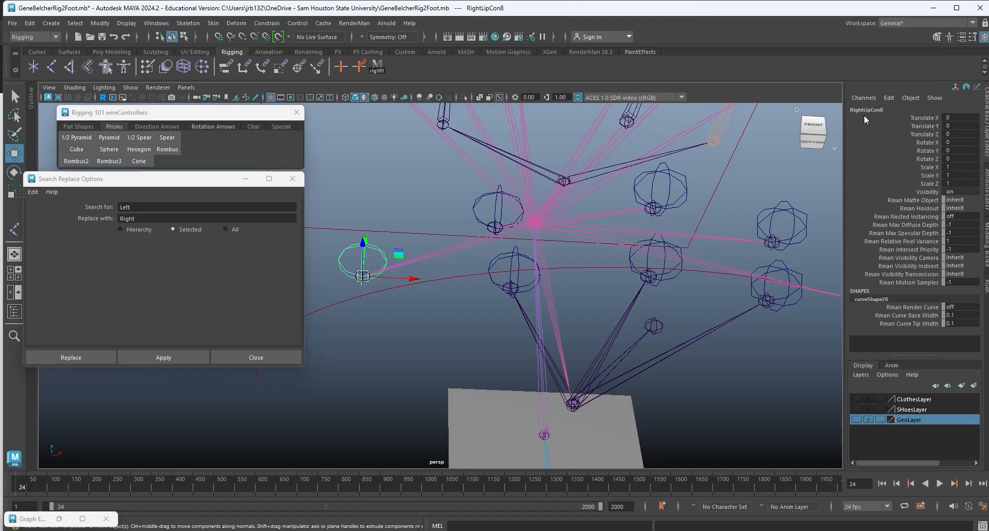
# Replace "Lip" with "UpperLip" in the names of the right, centre and left upper-lip controllers.
pyautogui.keyDown('alt'); pyautogui.moveTo(527, 266); pyautogui.dragTo(443, 311); pyautogui.keyUp('alt')
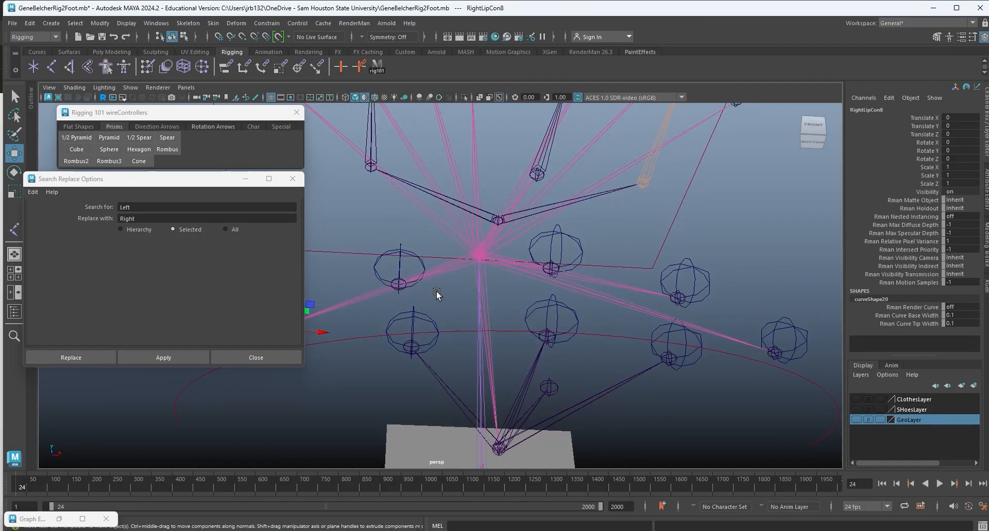
pyautogui.click(379, 269)
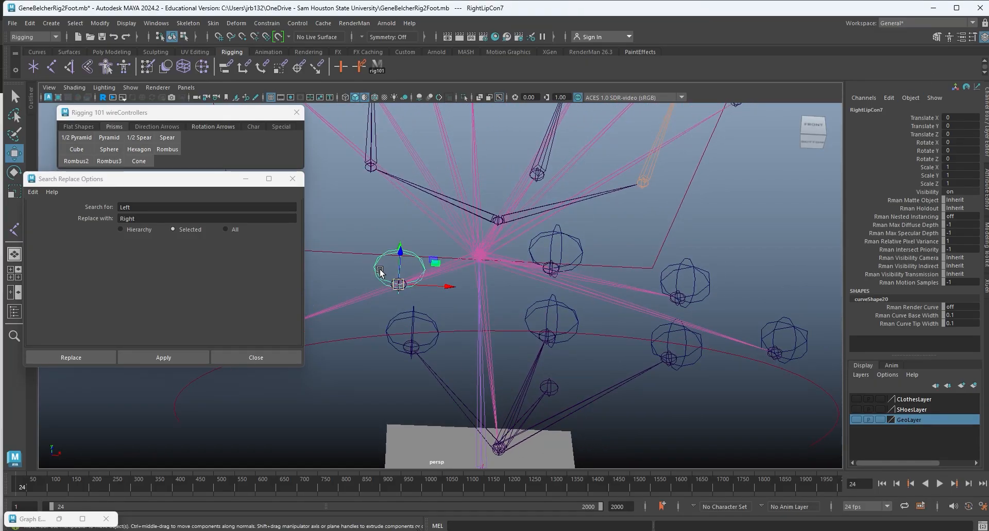
pyautogui.click(562, 234)
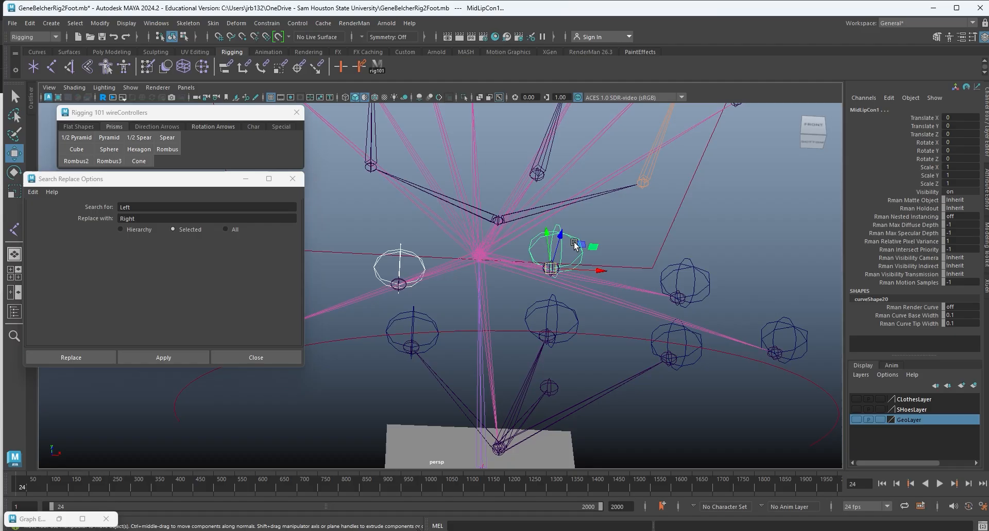
pyautogui.click(674, 282)
pyautogui.keyDown('alt'); pyautogui.moveTo(647, 326); pyautogui.dragTo(667, 294, button='middle'); pyautogui.keyUp('alt')
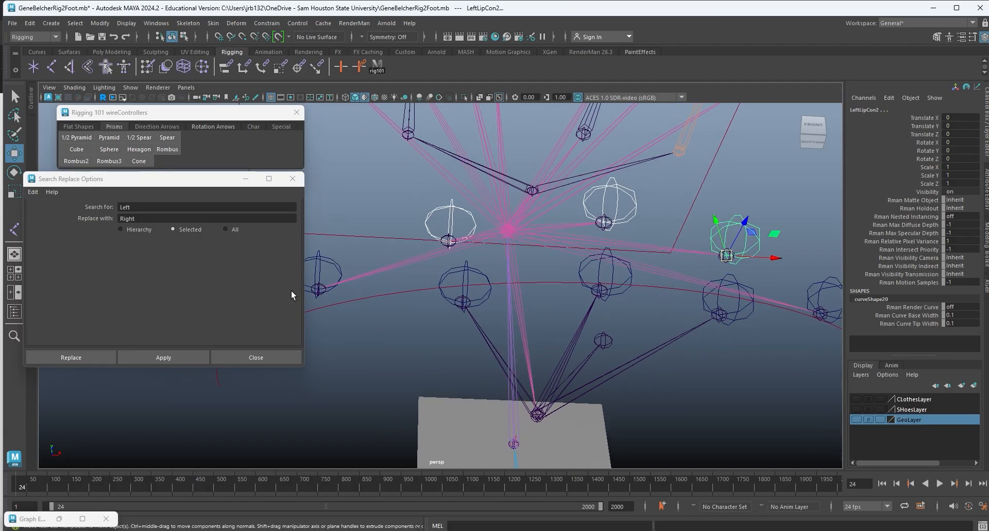
pyautogui.click(138, 207)
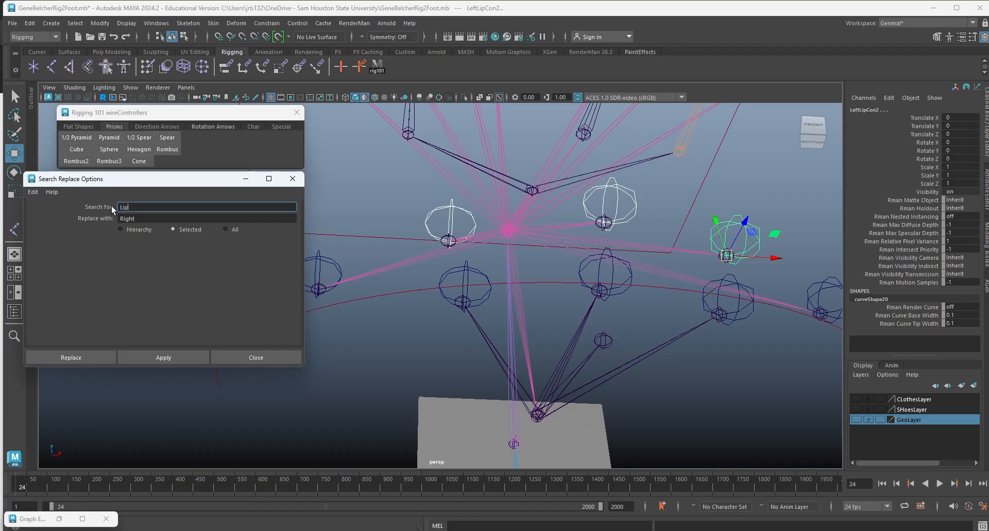
pyautogui.press('Tab')
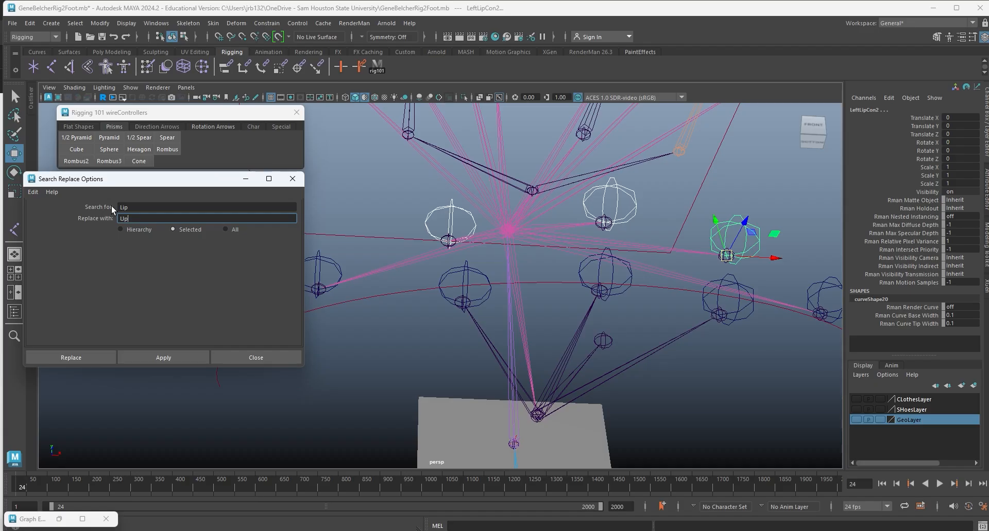
pyautogui.write('UpperLip')
pyautogui.write('ip')
pyautogui.click(86, 356)
# Replace "Lip" with "LowerLip" in the names of the right, centre and left lower-lip controllers.
pyautogui.click(479, 272)
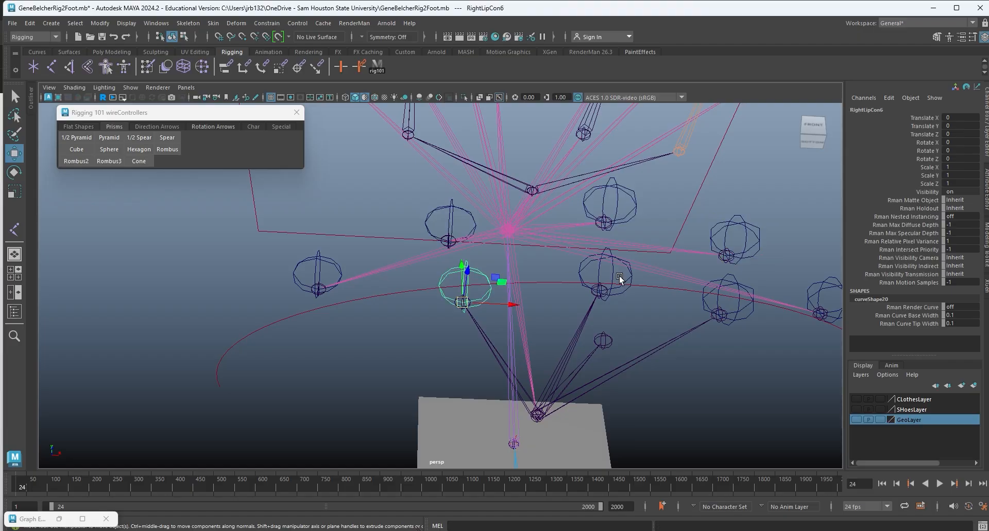
pyautogui.keyDown('shift'); pyautogui.click(586, 267); pyautogui.keyUp('shift')
pyautogui.keyDown('shift'); pyautogui.click(703, 303); pyautogui.keyUp('shift')
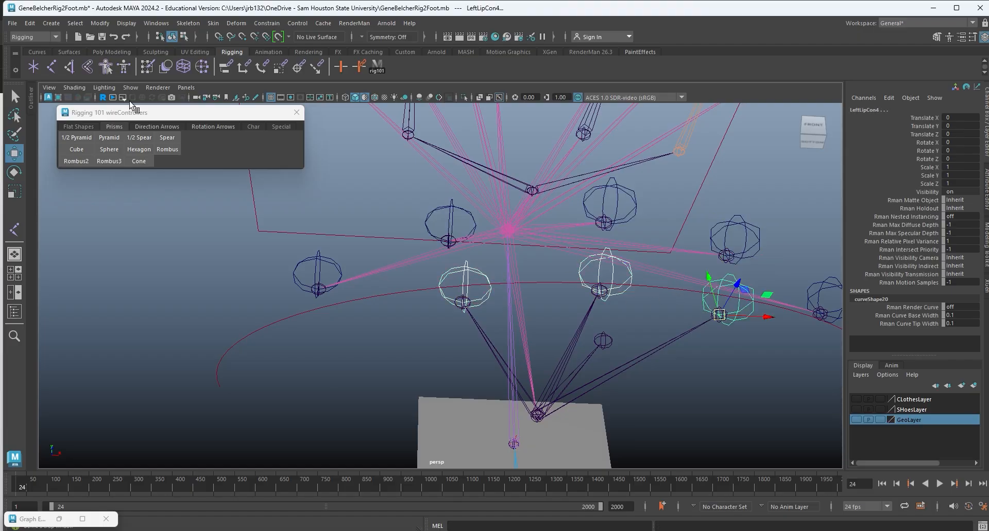
pyautogui.click(101, 23)
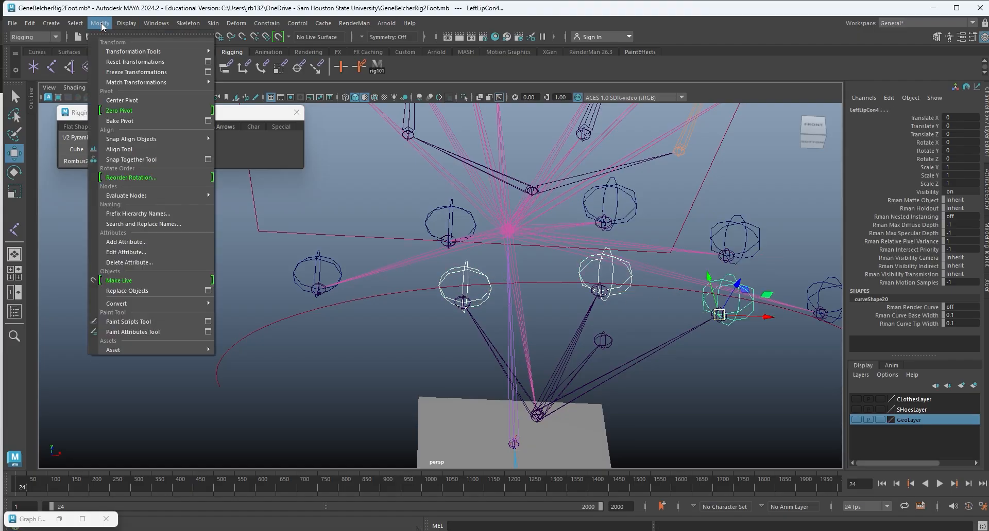
pyautogui.click(142, 223)
pyautogui.doubleClick(128, 207)
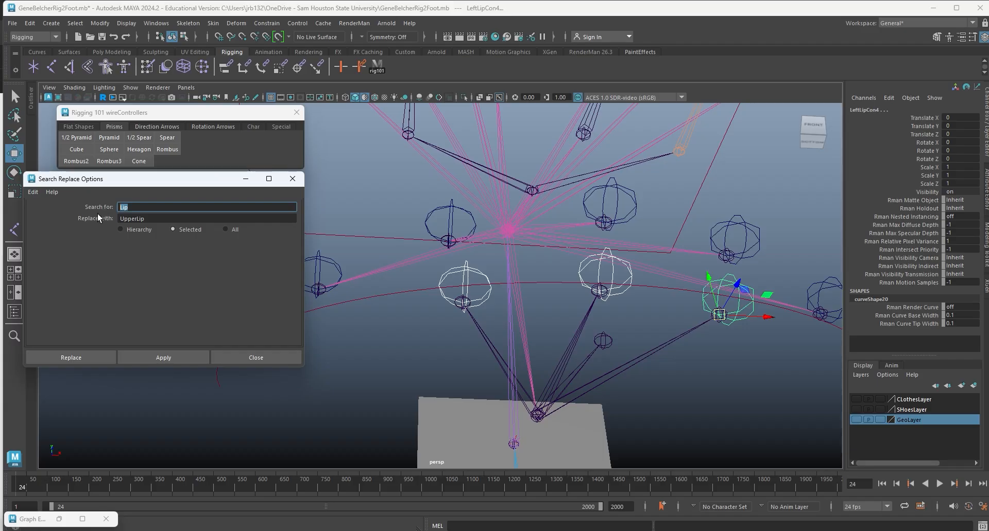
pyautogui.press('Tab')
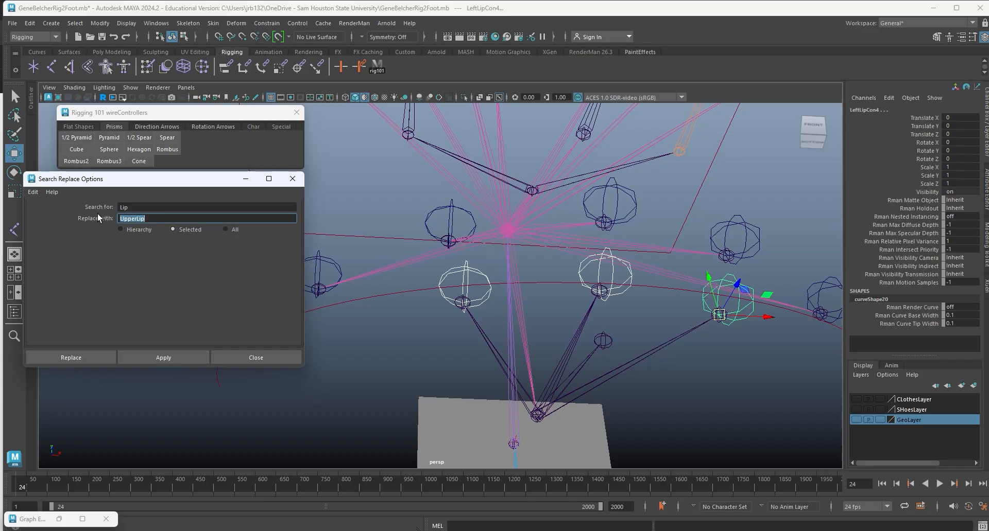
pyautogui.write('LowerLip')
pyautogui.click(181, 361)
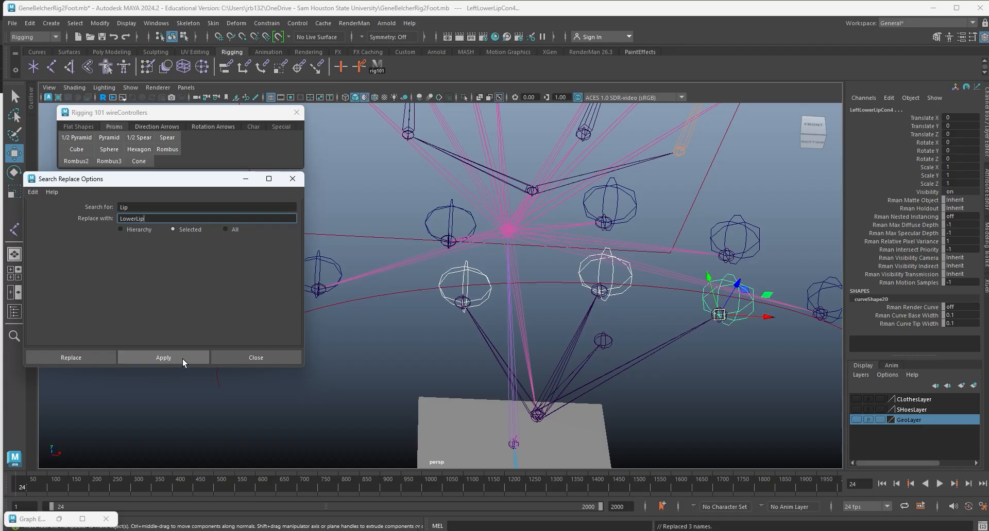
# Replace "Lip" with "CornerLip" in the names of the right and left mouth-corner controllers.
pyautogui.keyDown('alt'); pyautogui.moveTo(384, 367); pyautogui.dragTo(424, 360, button='middle'); pyautogui.keyUp('alt')
pyautogui.click(378, 260)
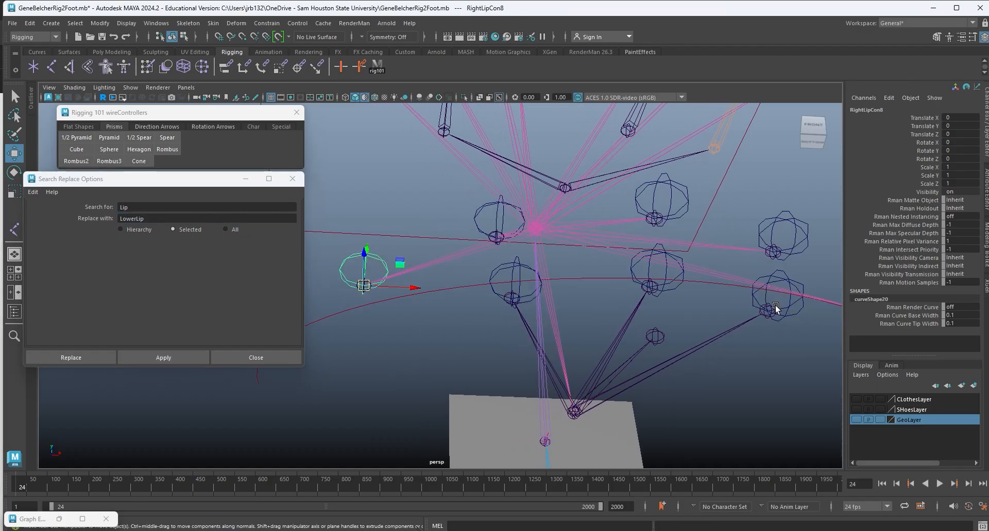
pyautogui.keyDown('alt'); pyautogui.moveTo(776, 309); pyautogui.dragTo(647, 280, button='middle'); pyautogui.keyUp('alt')
pyautogui.click(643, 279)
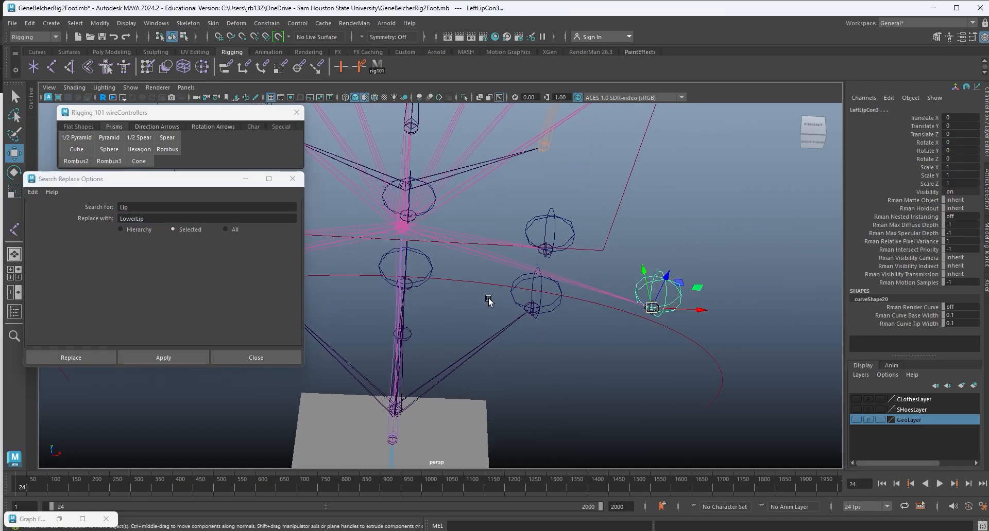
pyautogui.keyDown('alt'); pyautogui.moveTo(447, 309); pyautogui.dragTo(647, 332, button='middle'); pyautogui.keyUp('alt')
pyautogui.moveTo(153, 217); pyautogui.dragTo(87, 223)
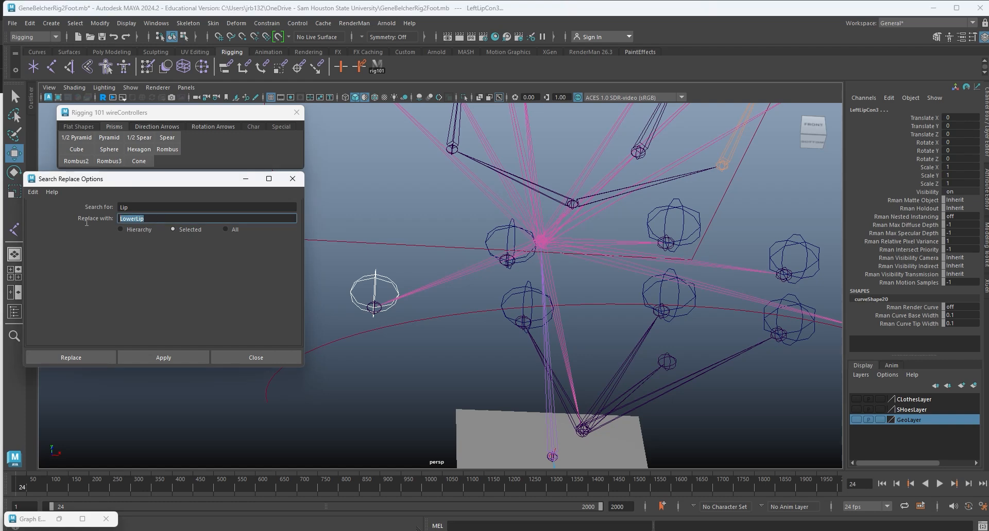
pyautogui.write('CornerLip')
pyautogui.click(73, 359)
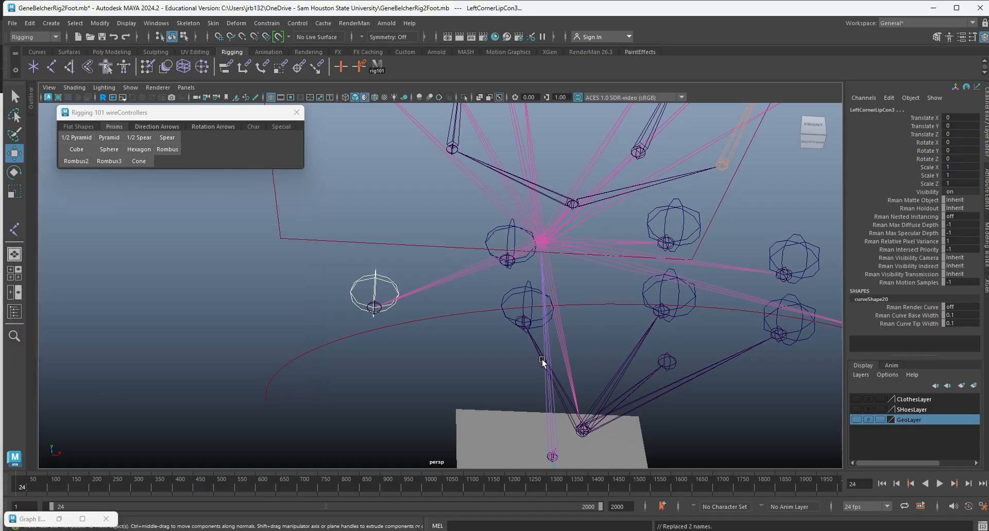
# Check the names of the upper-lip, lower-lip and mouth-corner controllers one by one around the mouth.
pyautogui.keyDown('alt'); pyautogui.moveTo(541, 359); pyautogui.dragTo(496, 352); pyautogui.keyUp('alt')
pyautogui.click(315, 295)
pyautogui.click(313, 273)
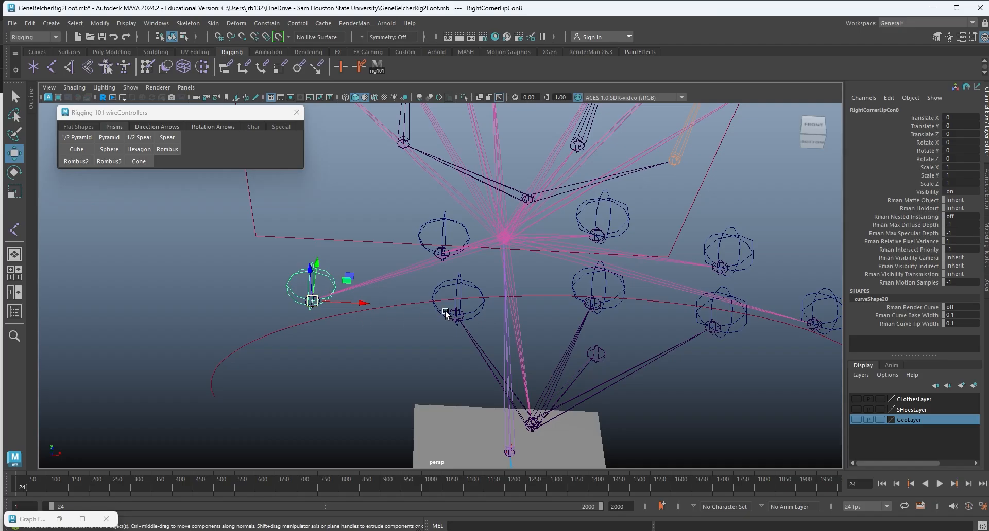
pyautogui.click(442, 218)
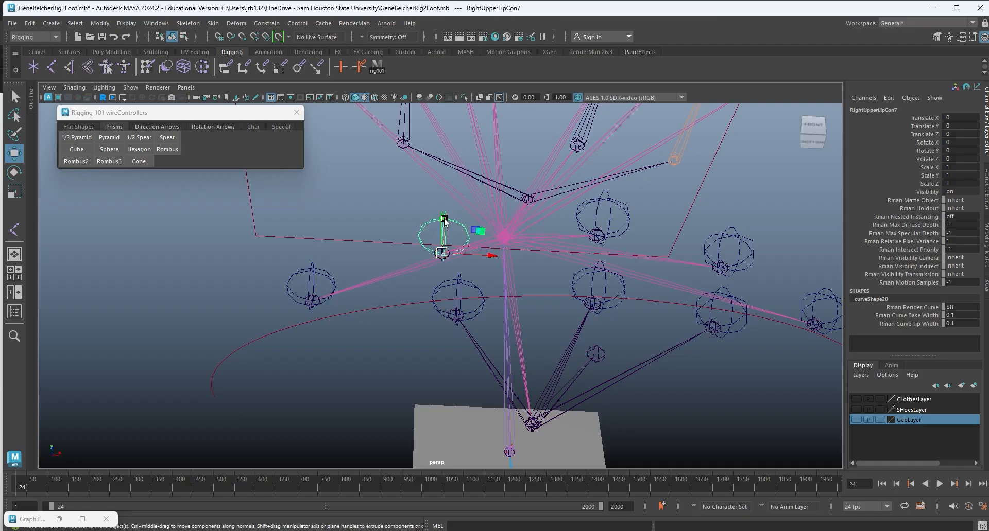
pyautogui.click(609, 199)
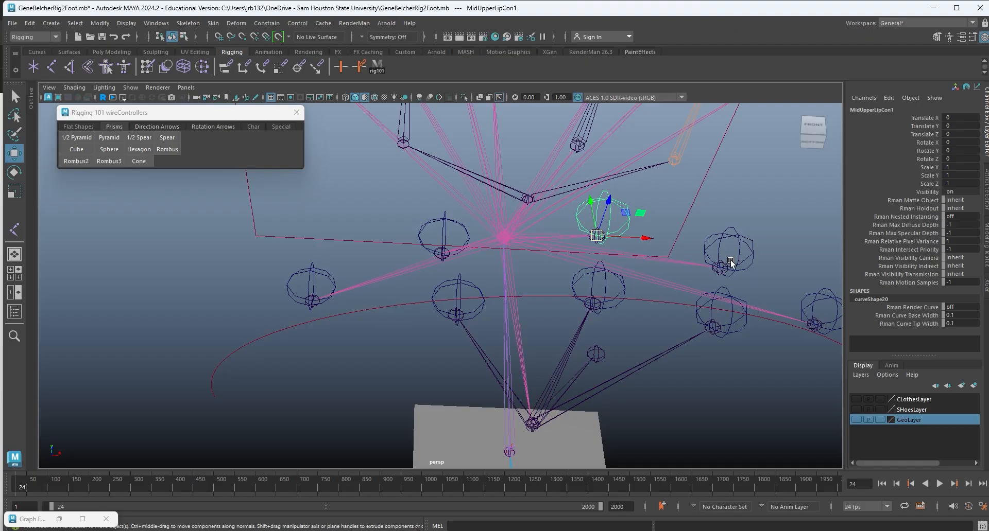
pyautogui.click(736, 238)
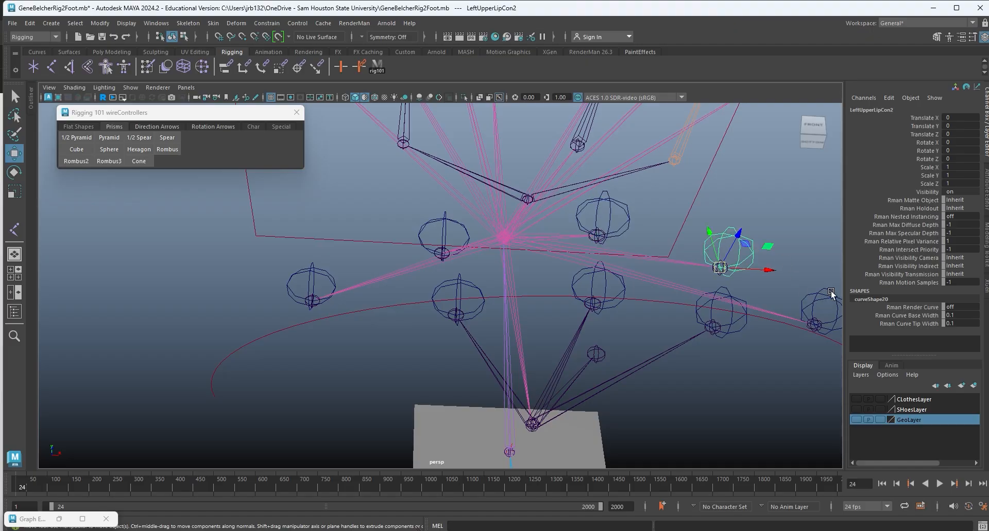
pyautogui.click(829, 295)
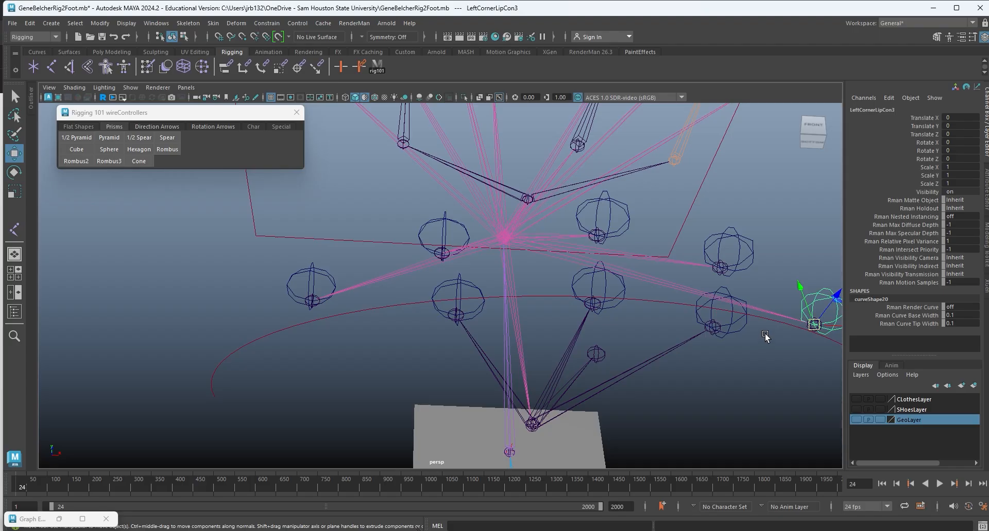
pyautogui.click(700, 325)
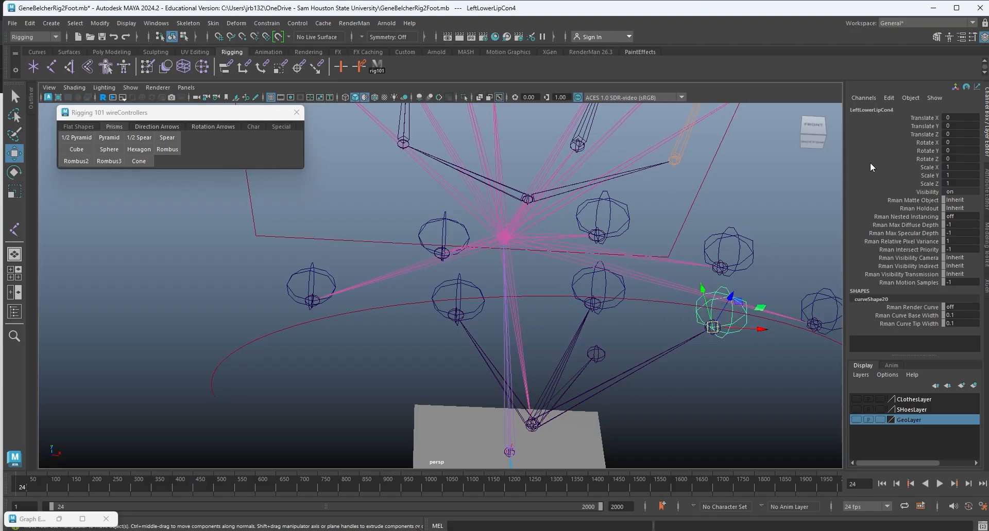
pyautogui.click(600, 278)
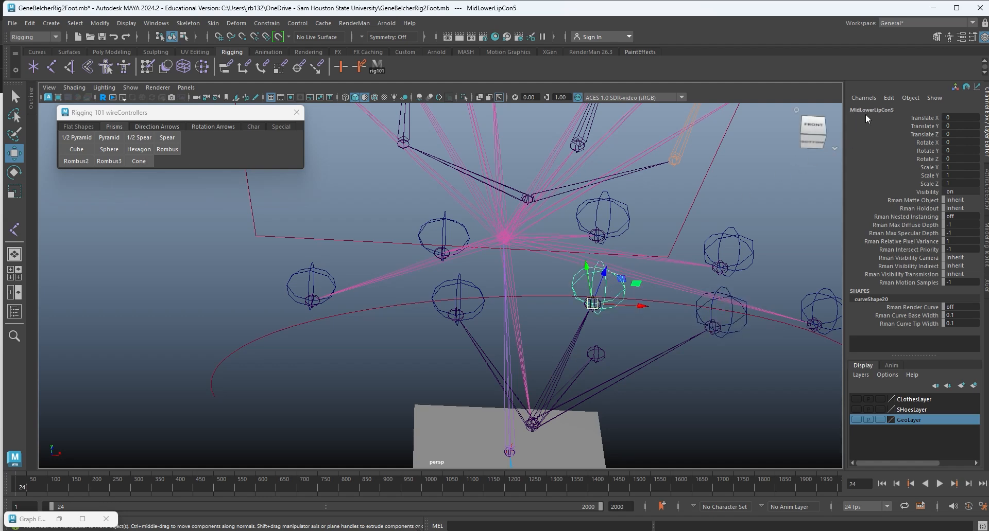
pyautogui.click(456, 283)
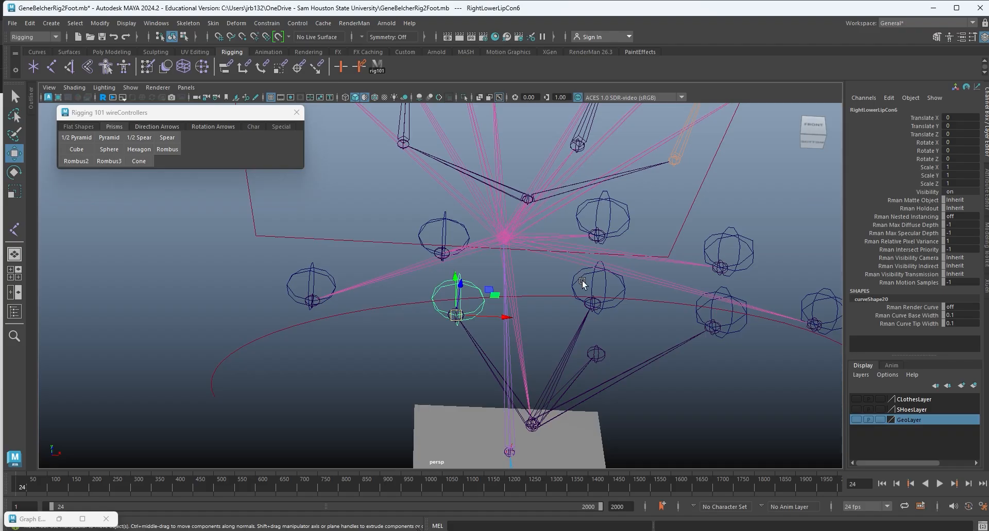
# Parent-constrain the right mouth-corner joint to its sphere controller.
pyautogui.keyDown('alt'); pyautogui.moveTo(586, 278); pyautogui.dragTo(679, 345); pyautogui.keyUp('alt')
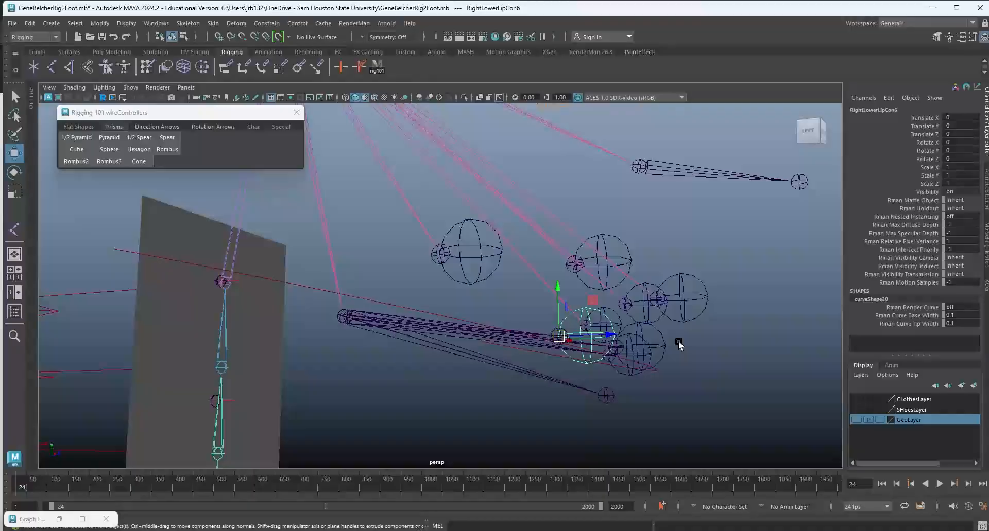
pyautogui.click(459, 222)
pyautogui.press('q')
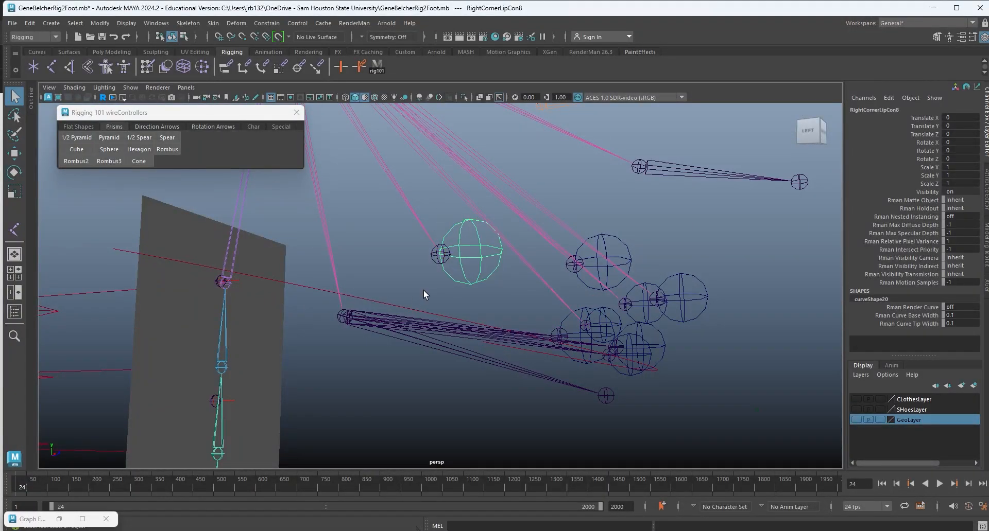
pyautogui.click(432, 254)
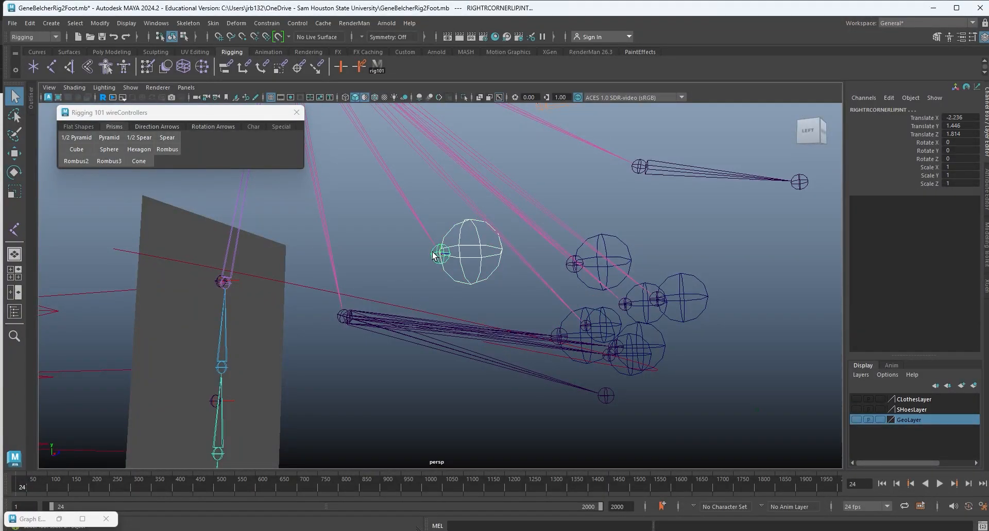
pyautogui.click(267, 23)
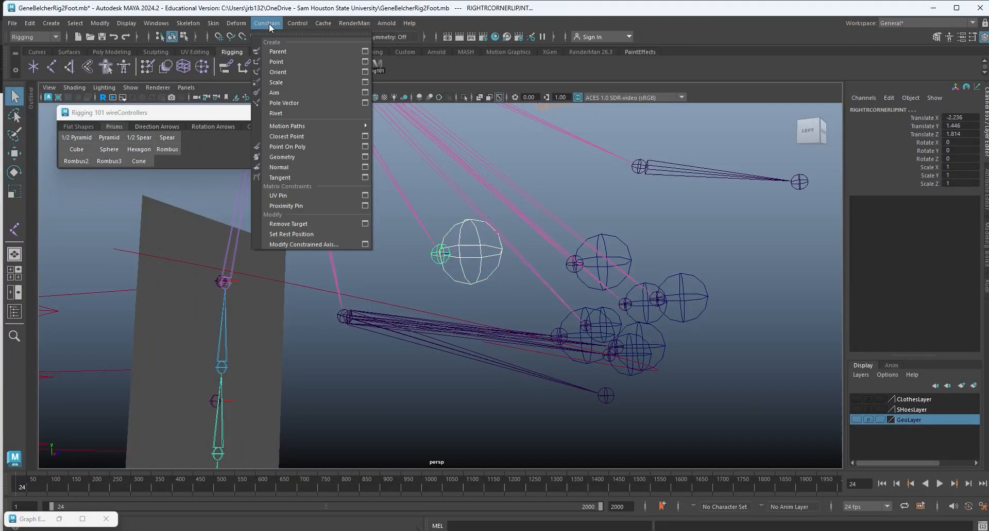
pyautogui.click(276, 52)
# Parent-constrain the right and centre upper-lip joints to their respective sphere controllers.
pyautogui.moveTo(606, 221); pyautogui.dragTo(630, 238)
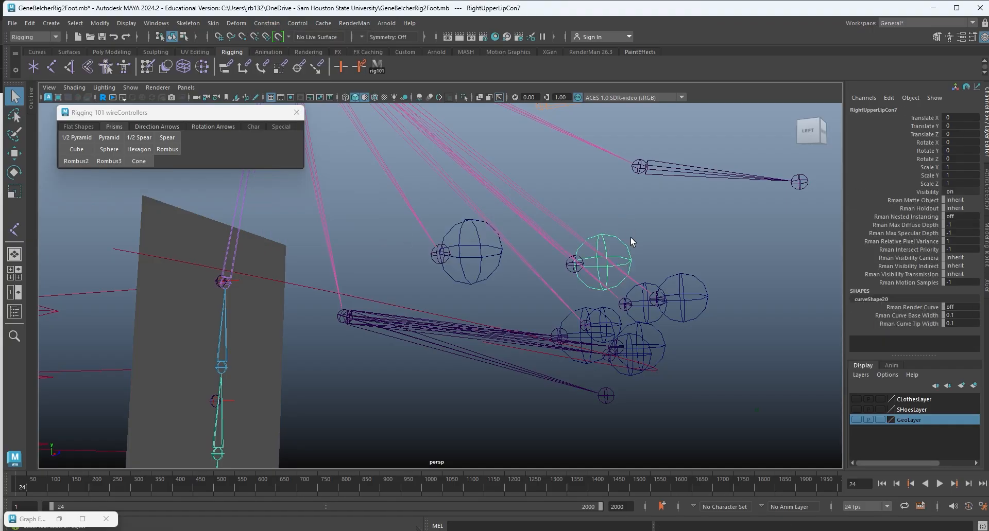
pyautogui.keyDown('shift'); pyautogui.click(567, 267); pyautogui.keyUp('shift')
pyautogui.press('g')
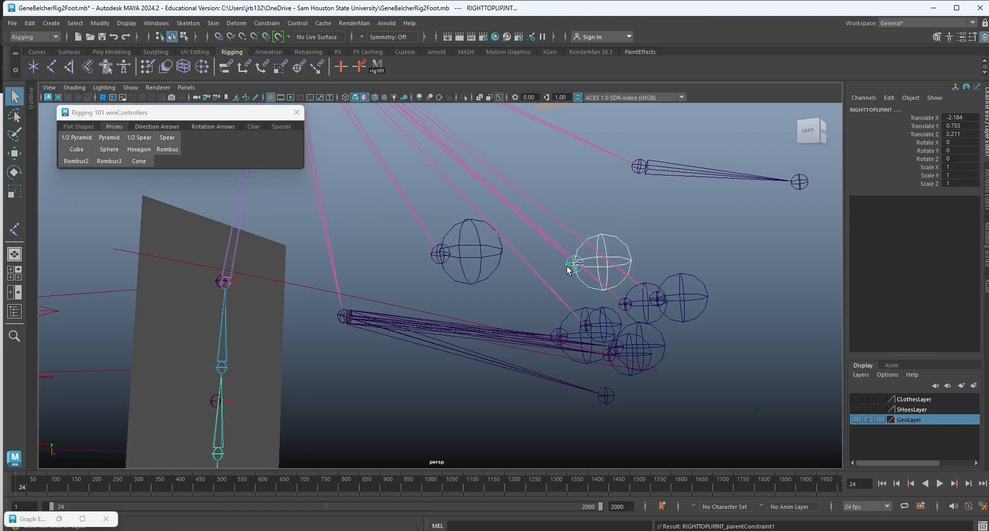
pyautogui.keyDown('alt'); pyautogui.moveTo(568, 270); pyautogui.dragTo(731, 277); pyautogui.keyUp('alt')
pyautogui.keyDown('shift'); pyautogui.click(676, 288); pyautogui.keyUp('shift')
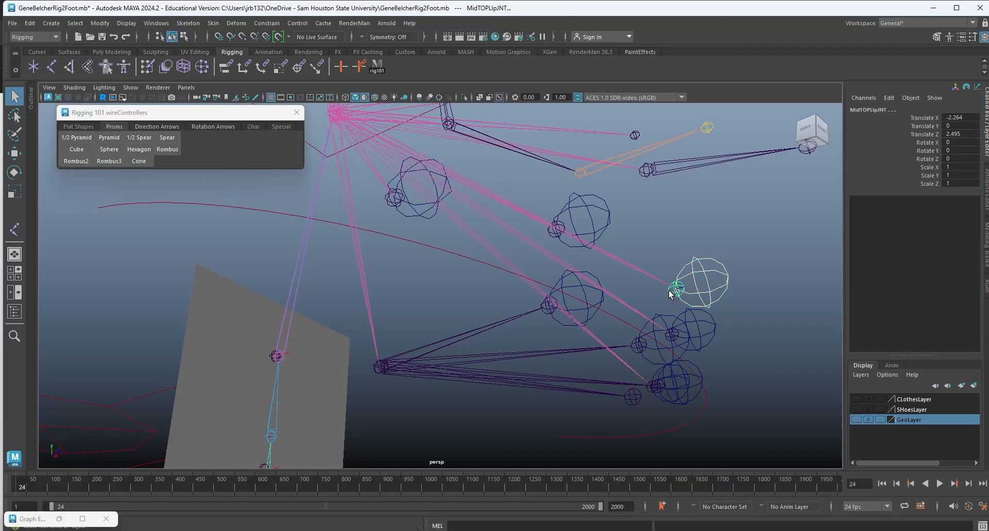
pyautogui.press('g')
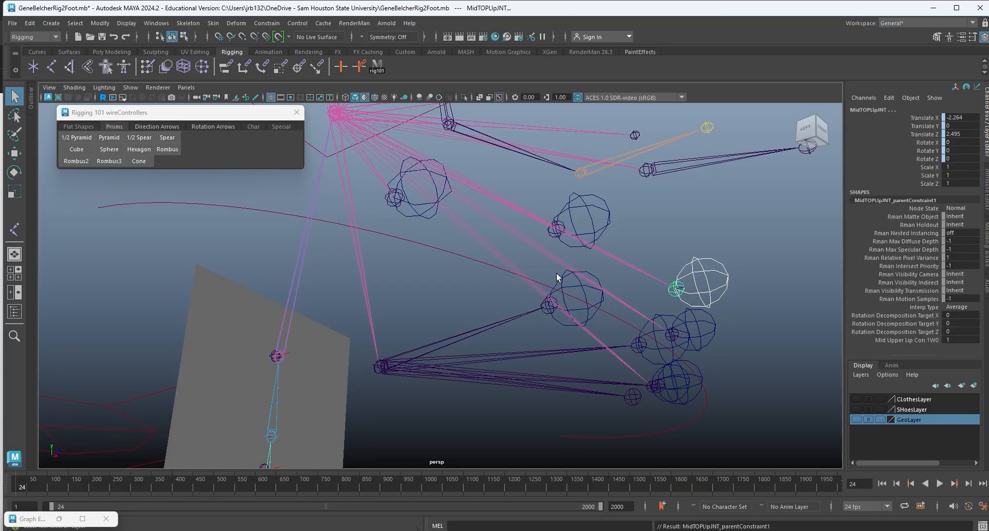
# Parent-constrain the right lower-lip joint and the left upper-lip joint to their own controllers.
pyautogui.click(546, 310)
pyautogui.keyDown('shift'); pyautogui.click(544, 307); pyautogui.keyUp('shift')
pyautogui.press('g')
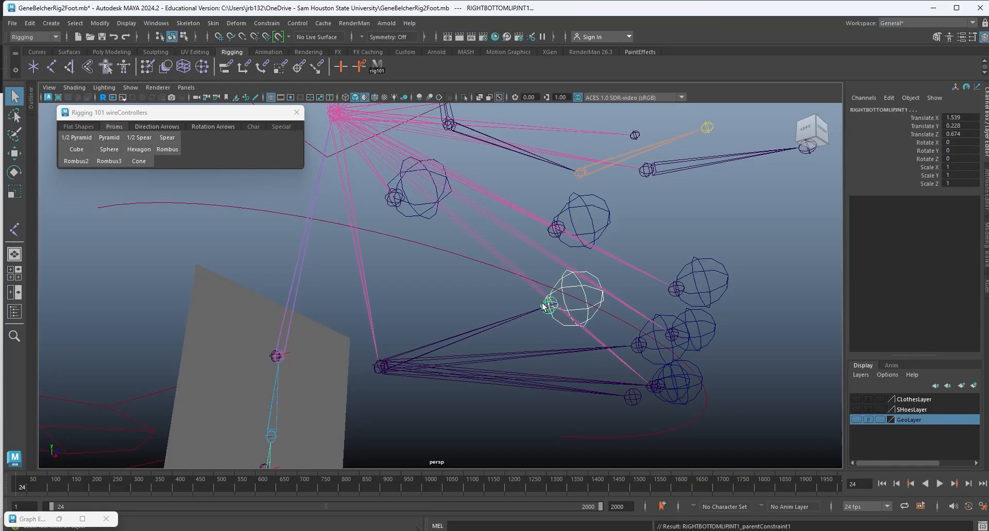
pyautogui.click(724, 326)
pyautogui.keyDown('alt'); pyautogui.moveTo(727, 329); pyautogui.dragTo(413, 288); pyautogui.keyUp('alt')
pyautogui.keyDown('shift'); pyautogui.click(363, 259); pyautogui.keyUp('shift')
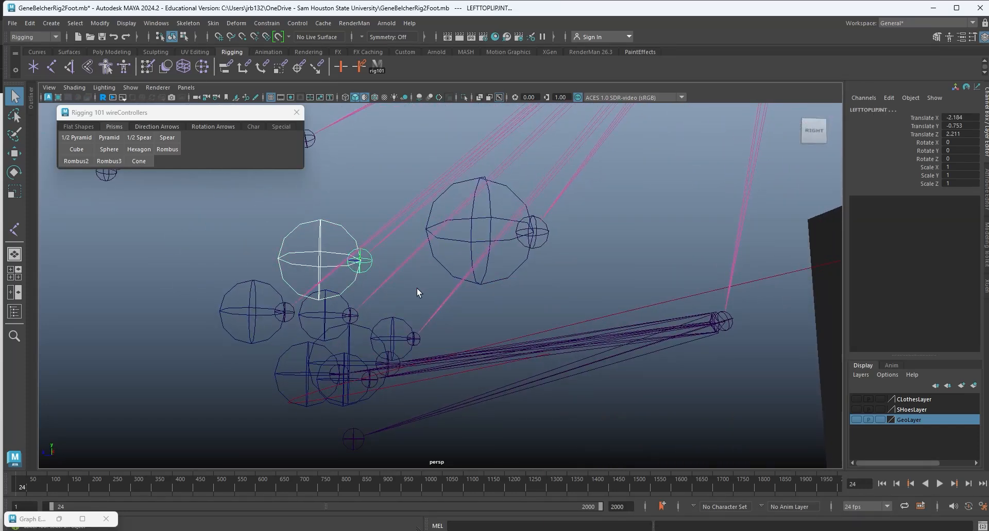
# Parent-constrain the left mouth-corner joint and the left lower-lip joint to their own controllers.
pyautogui.click(505, 191)
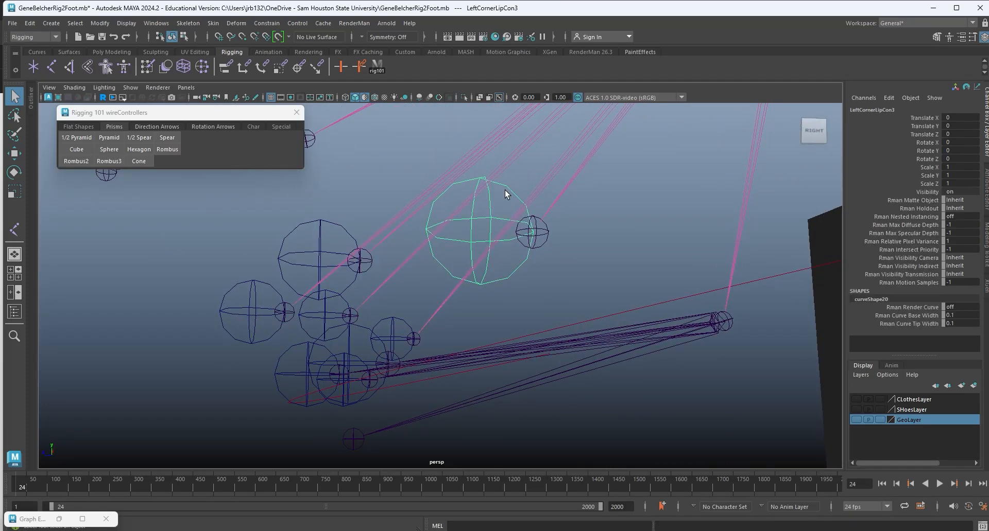
pyautogui.keyDown('shift'); pyautogui.click(548, 230); pyautogui.keyUp('shift')
pyautogui.press('g')
pyautogui.keyDown('alt'); pyautogui.moveTo(399, 325); pyautogui.dragTo(504, 289); pyautogui.keyUp('alt')
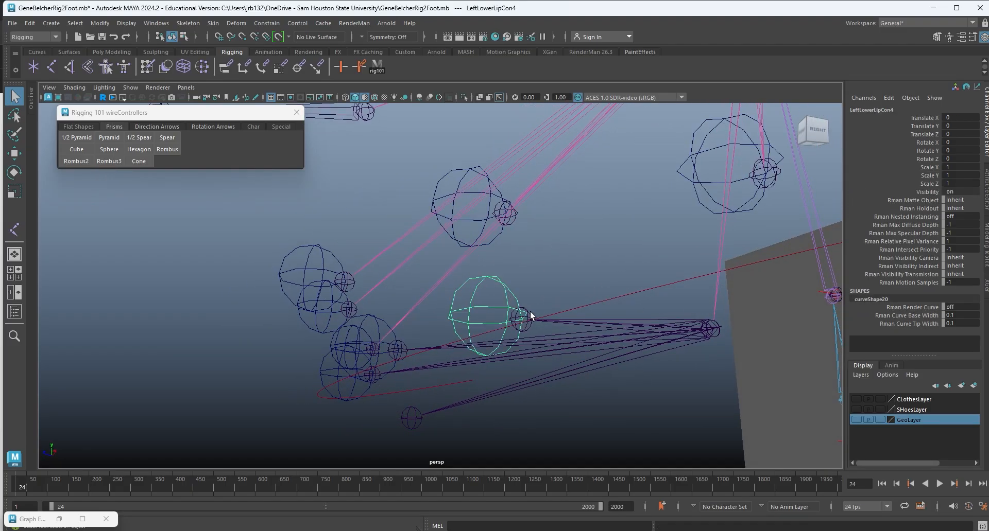
pyautogui.keyDown('shift'); pyautogui.click(530, 311); pyautogui.keyUp('shift')
pyautogui.press('g')
# Parent-constrain the centre lower-lip joint to its sphere controller.
pyautogui.moveTo(435, 319)
pyautogui.keyDown('alt'); pyautogui.mouseDown()
pyautogui.moveTo(433, 308)
pyautogui.moveTo(451, 311)
pyautogui.mouseUp(); pyautogui.keyUp('alt')
pyautogui.click(495, 309)
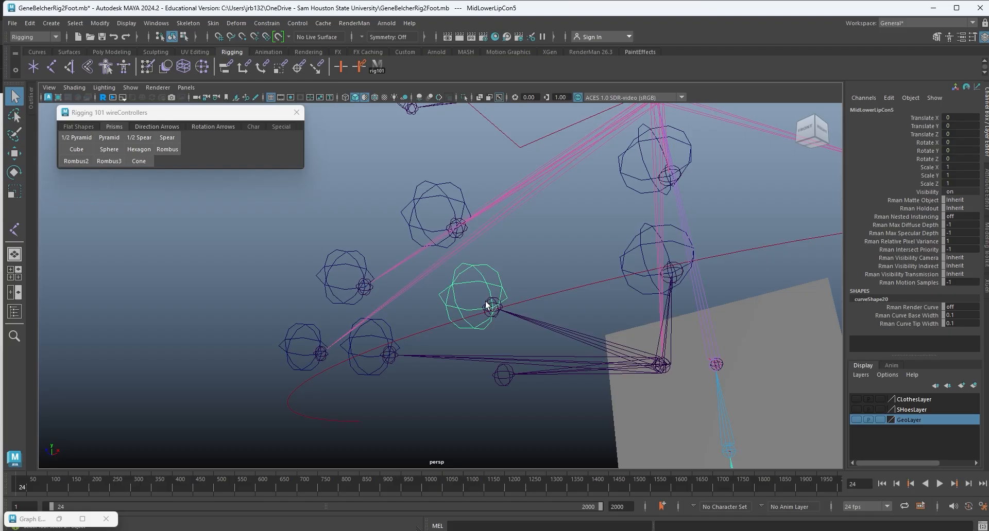
pyautogui.keyDown('shift'); pyautogui.click(486, 306); pyautogui.keyUp('shift')
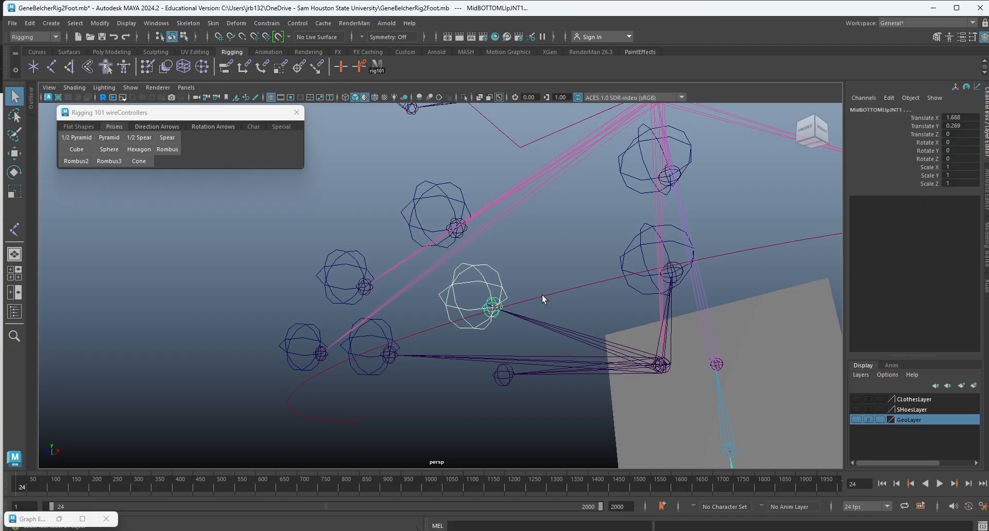
pyautogui.press('g')
# Test the mouth controller by rotating it to about 22.7 degrees in X, then undo the rotation.
pyautogui.click(528, 236)
pyautogui.keyDown('alt'); pyautogui.moveTo(495, 287); pyautogui.dragTo(558, 262); pyautogui.keyUp('alt')
pyautogui.click(558, 271)
pyautogui.press('e')
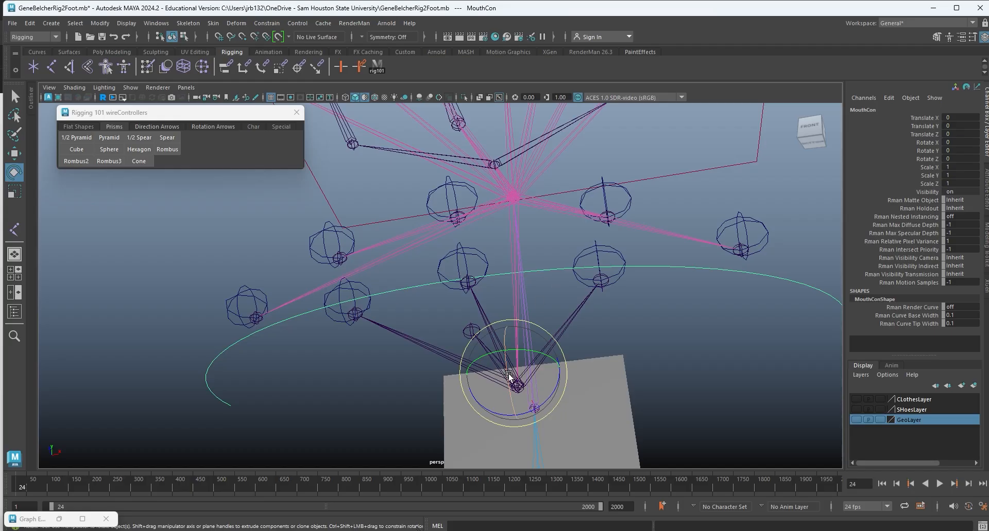
pyautogui.moveTo(509, 376); pyautogui.dragTo(515, 393)
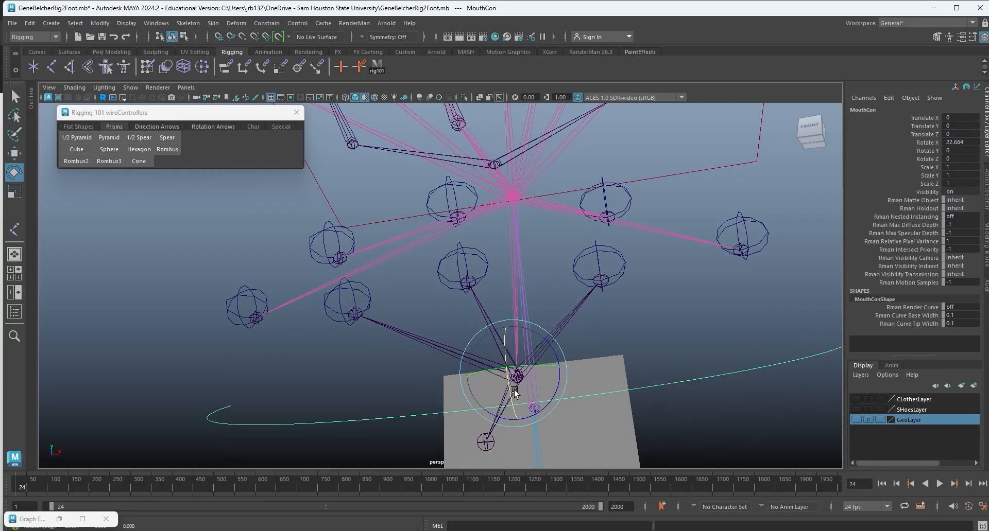
pyautogui.hotkey('ctrl', 'z')
# Check each lip and mouth-corner controller by selecting it in turn, undoing any small test move.
pyautogui.press('w')
pyautogui.click(470, 263)
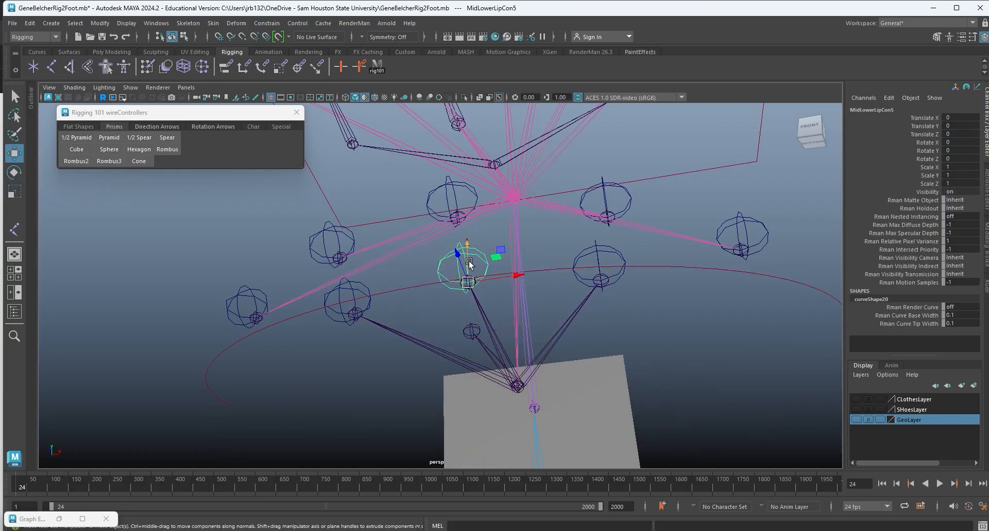
pyautogui.click(601, 281)
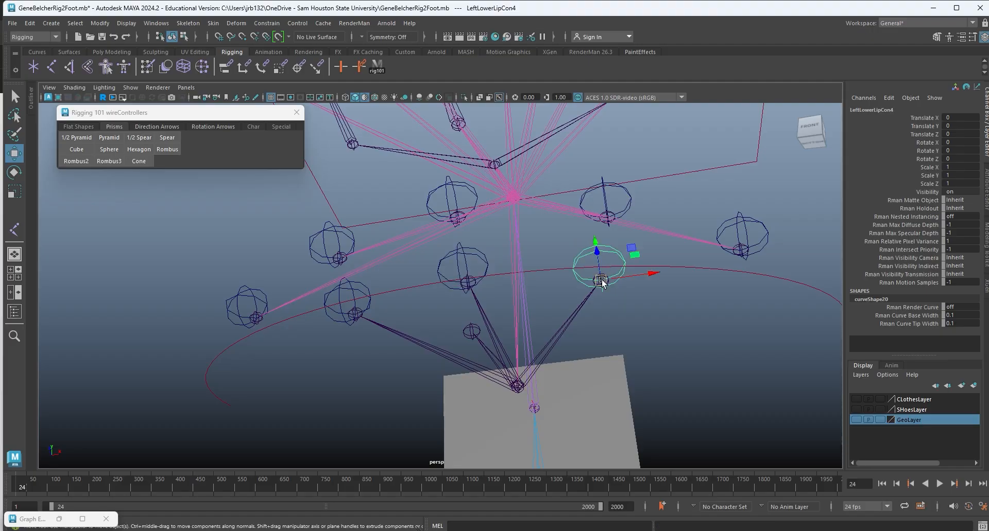
pyautogui.click(627, 202)
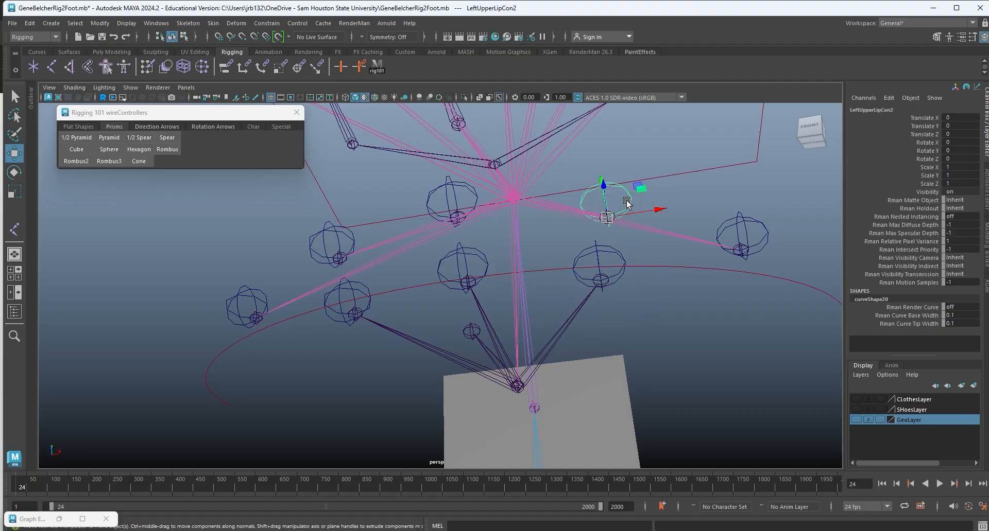
pyautogui.click(736, 239)
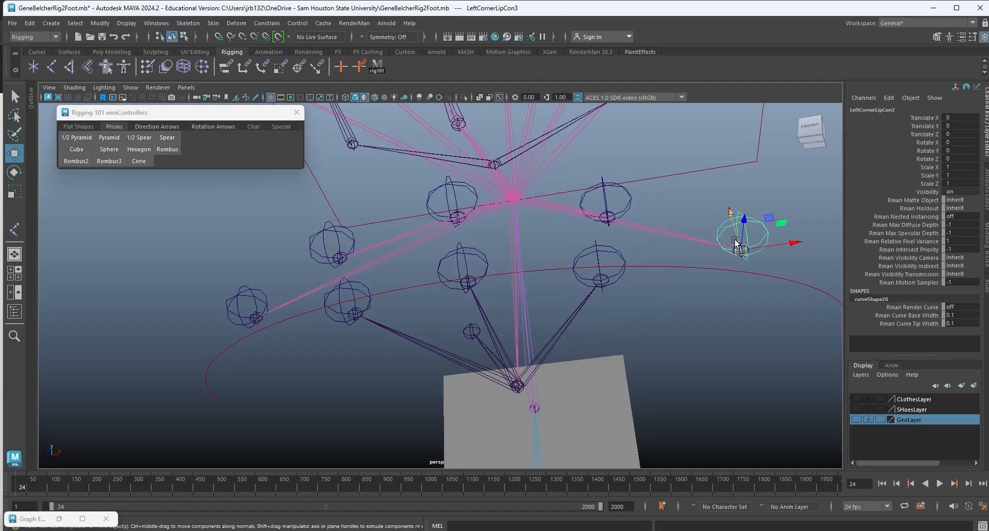
pyautogui.click(454, 186)
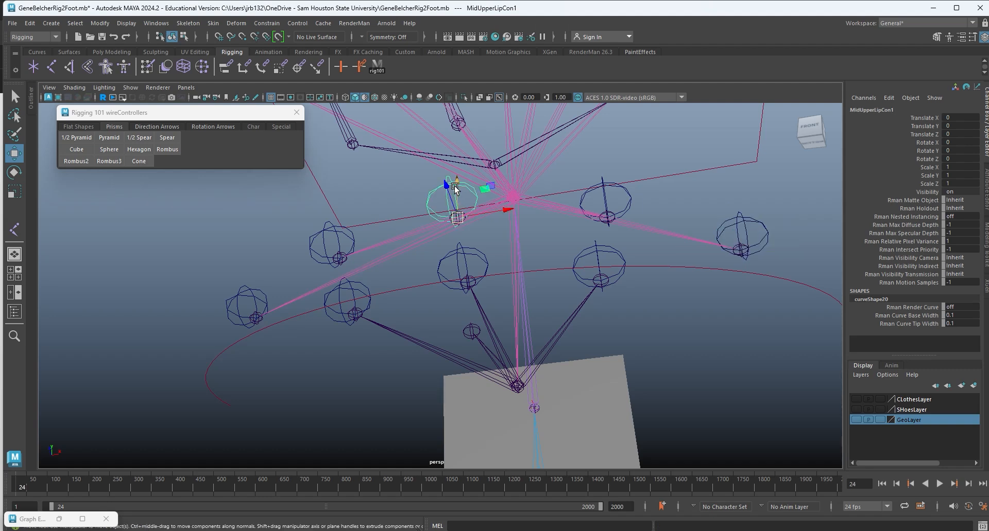
pyautogui.moveTo(456, 212); pyautogui.dragTo(480, 219)
pyautogui.hotkey('ctrl', 'z')
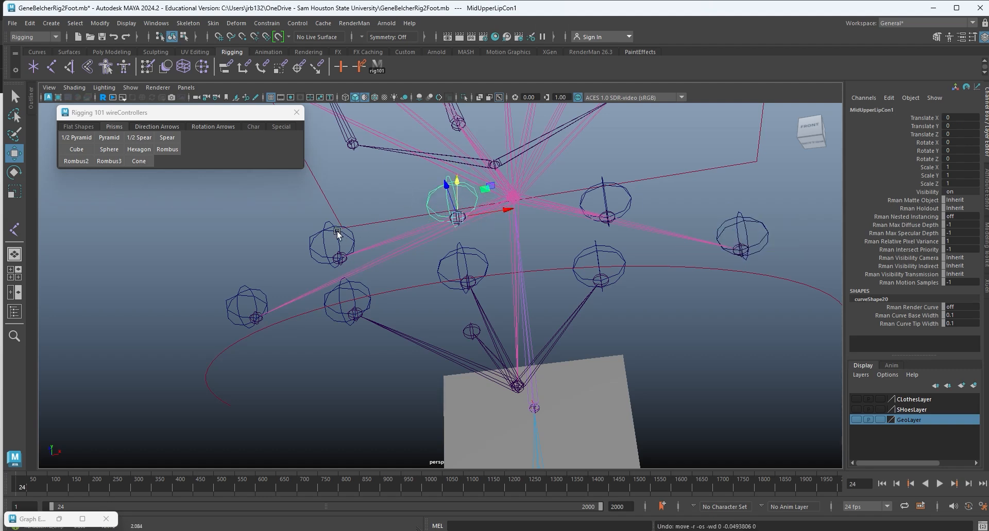
pyautogui.moveTo(300, 227); pyautogui.dragTo(341, 235)
pyautogui.hotkey('ctrl', 'z')
pyautogui.moveTo(241, 270); pyautogui.dragTo(259, 296)
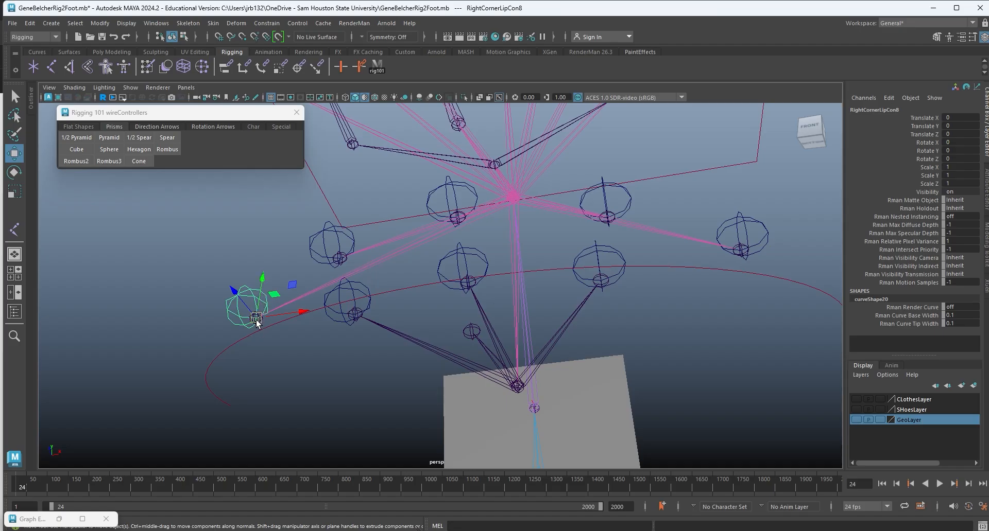
# Test MouthCon from the side of the jaw by rotating it slightly, then undo the rotation.
pyautogui.keyDown('alt'); pyautogui.moveTo(419, 308); pyautogui.dragTo(522, 295); pyautogui.keyUp('alt')
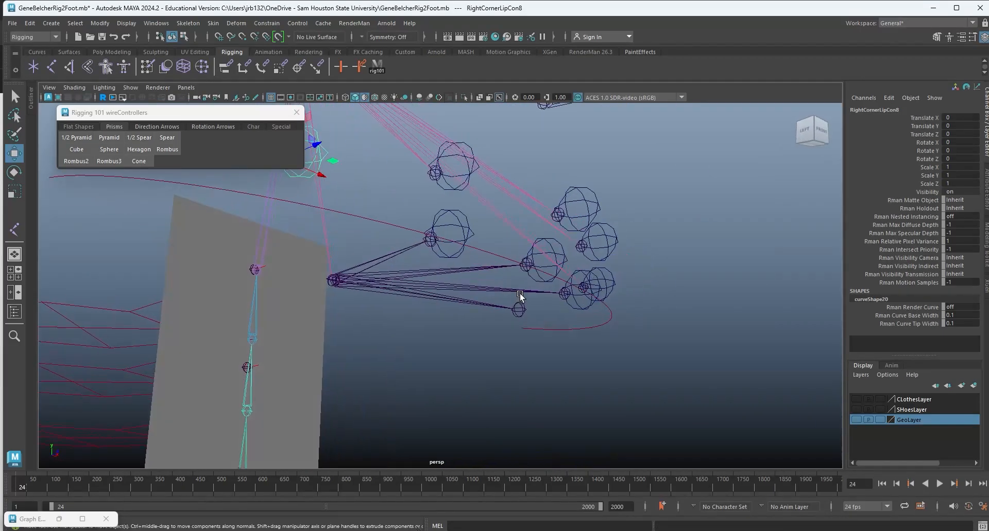
pyautogui.click(610, 312)
pyautogui.press('e')
pyautogui.press('r')
pyautogui.press('e')
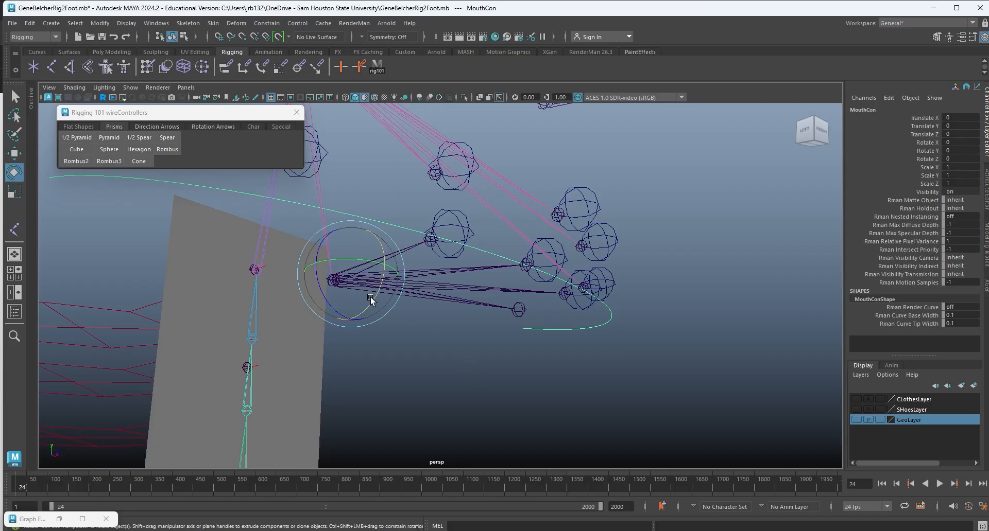
pyautogui.moveTo(370, 297)
pyautogui.mouseDown()
pyautogui.moveTo(366, 316)
pyautogui.moveTo(364, 293)
pyautogui.moveTo(369, 305)
pyautogui.mouseUp()
pyautogui.hotkey('ctrl', 'z')
# Parent the left, middle and right lower-lip controllers under MouthCon.
pyautogui.click(460, 222)
pyautogui.keyDown('shift'); pyautogui.click(555, 244); pyautogui.keyUp('shift')
pyautogui.click(610, 278)
pyautogui.keyDown('alt'); pyautogui.moveTo(610, 278); pyautogui.dragTo(548, 252); pyautogui.keyUp('alt')
pyautogui.keyDown('alt'); pyautogui.moveTo(538, 203); pyautogui.dragTo(560, 191); pyautogui.keyUp('alt')
pyautogui.click(562, 199)
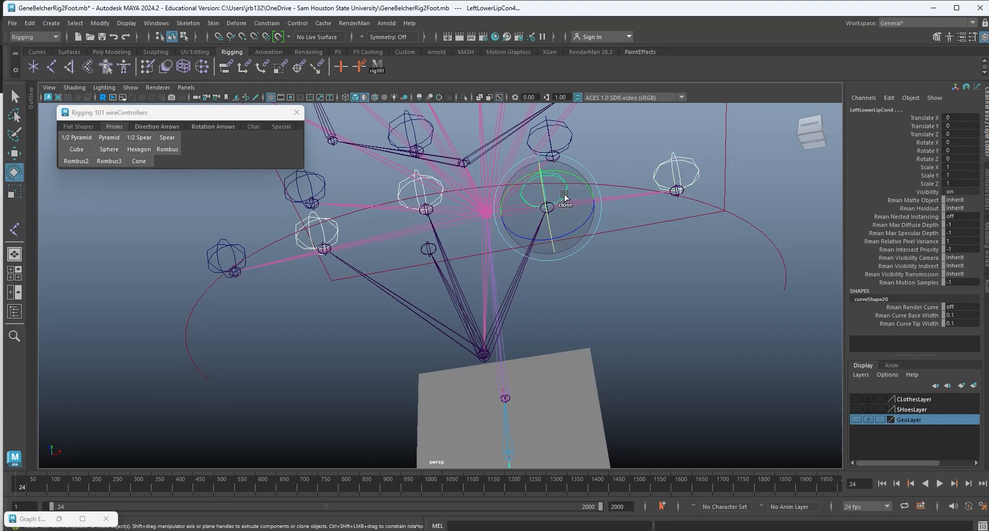
pyautogui.keyDown('alt'); pyautogui.moveTo(568, 312); pyautogui.dragTo(549, 263); pyautogui.keyUp('alt')
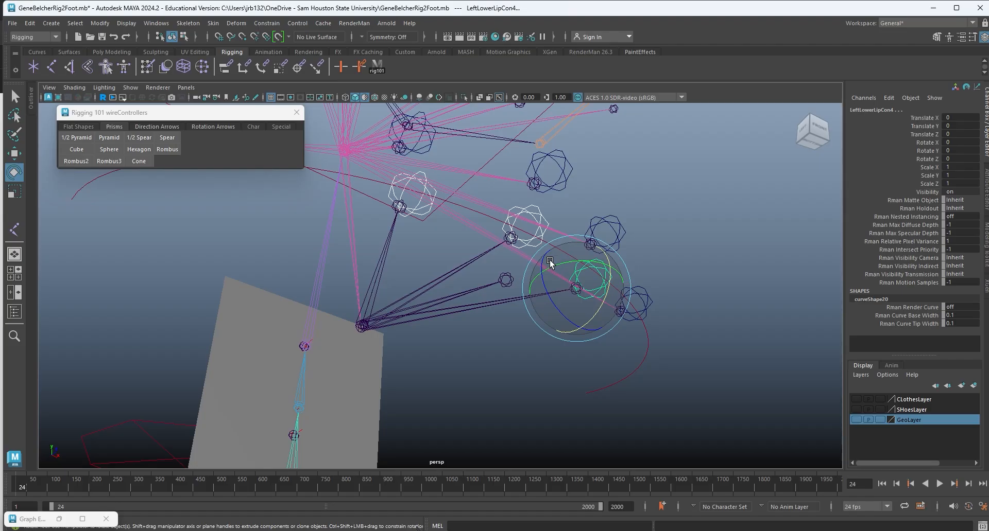
pyautogui.keyDown('alt'); pyautogui.moveTo(509, 236); pyautogui.dragTo(485, 299); pyautogui.keyUp('alt')
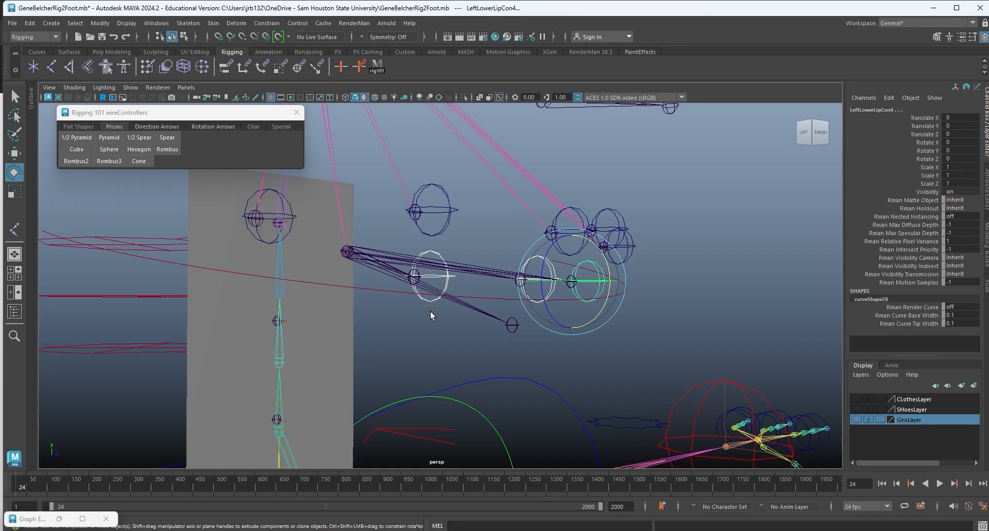
pyautogui.keyDown('alt'); pyautogui.moveTo(404, 324); pyautogui.dragTo(442, 346); pyautogui.keyUp('alt')
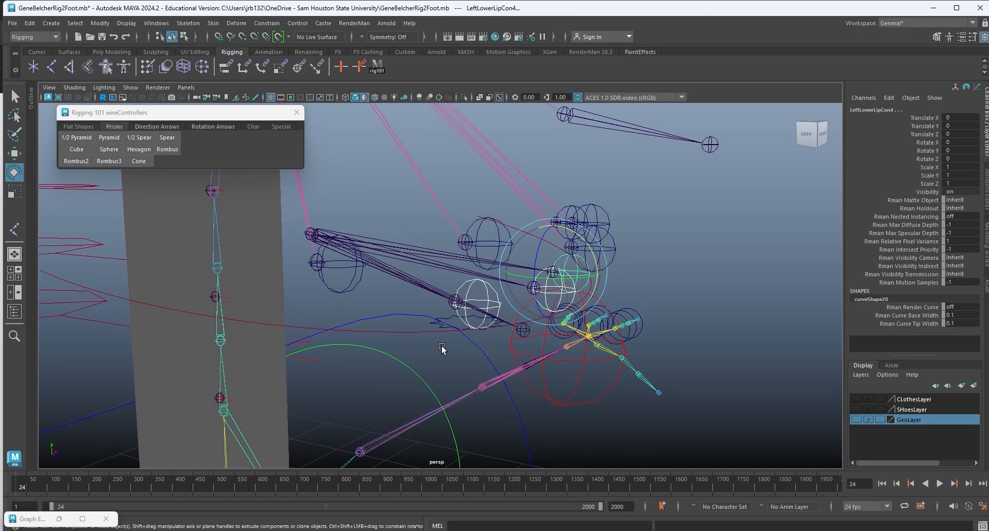
pyautogui.click(425, 332)
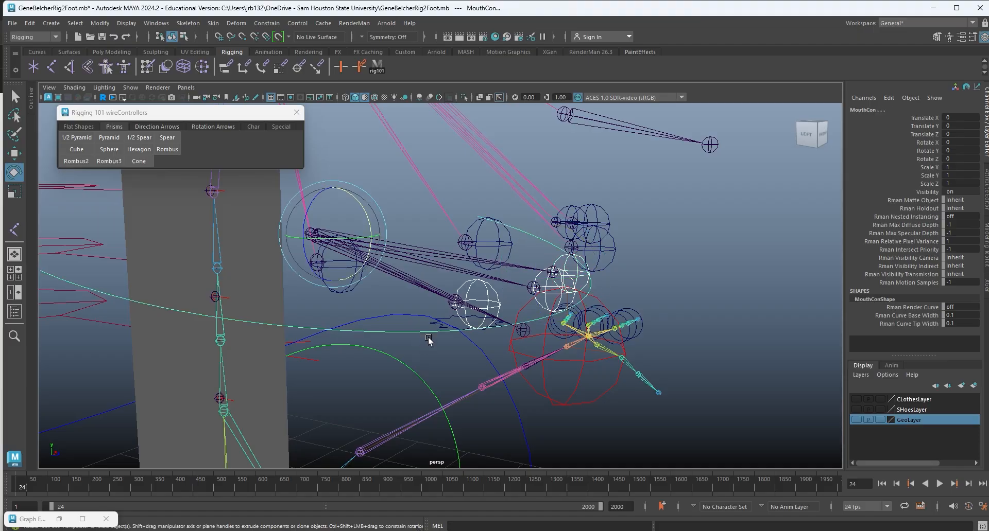
pyautogui.press('p')
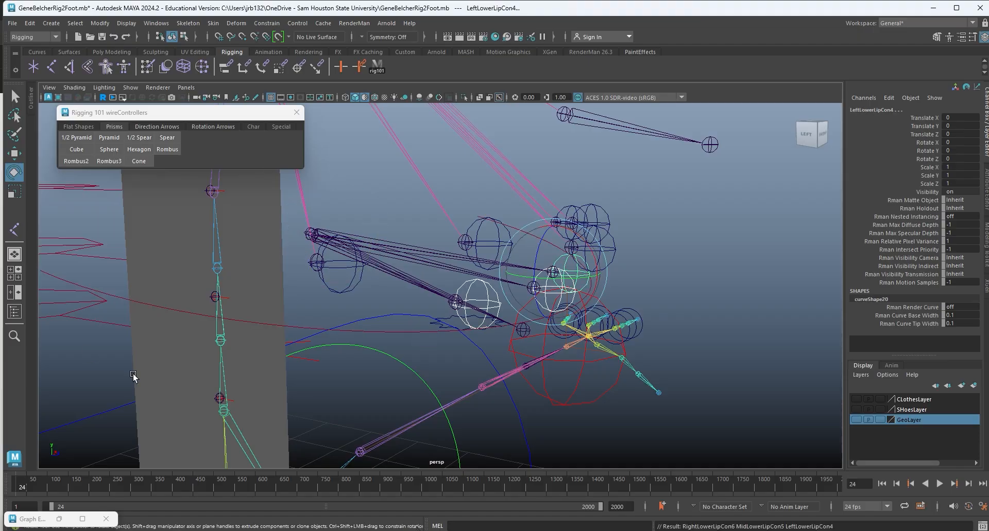
# Test how MouthCon carries the lower-lip controllers by rotating it about X, inspect its pivot, and undo the rotations.
pyautogui.click(415, 342)
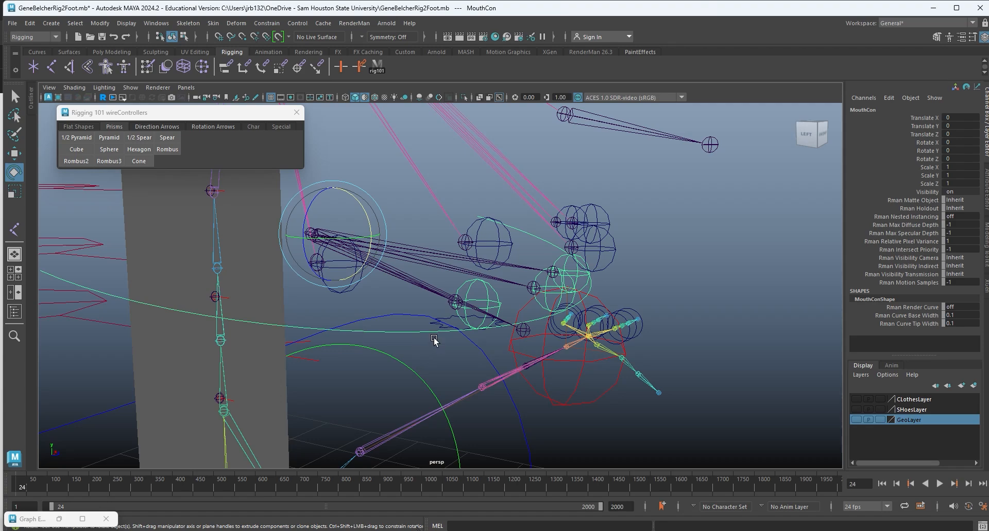
pyautogui.moveTo(362, 205); pyautogui.dragTo(417, 266)
pyautogui.hotkey('ctrl', 'z')
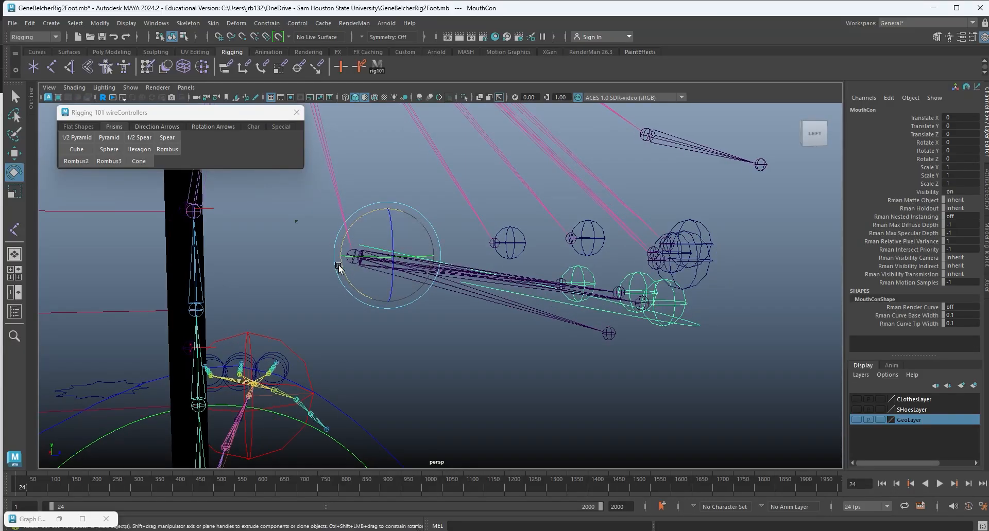
pyautogui.press('d')
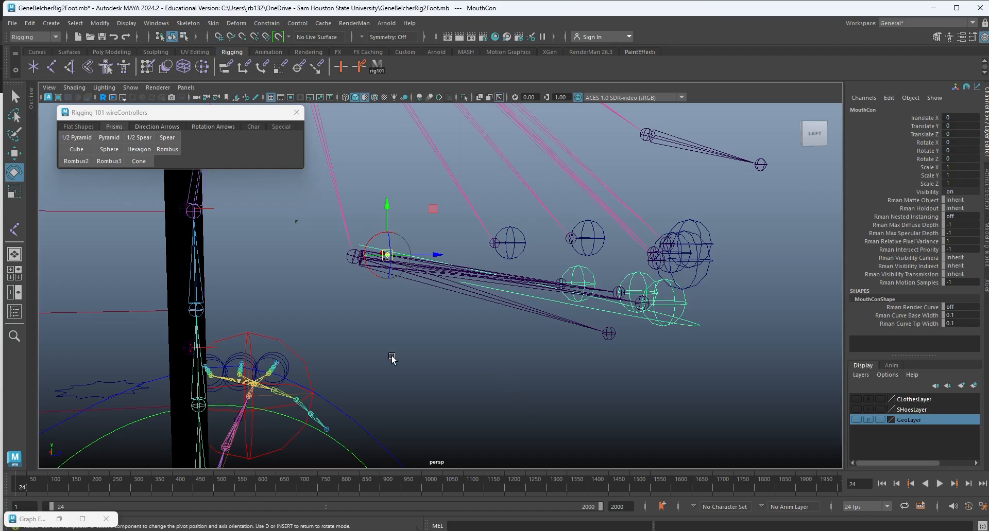
pyautogui.press('d')
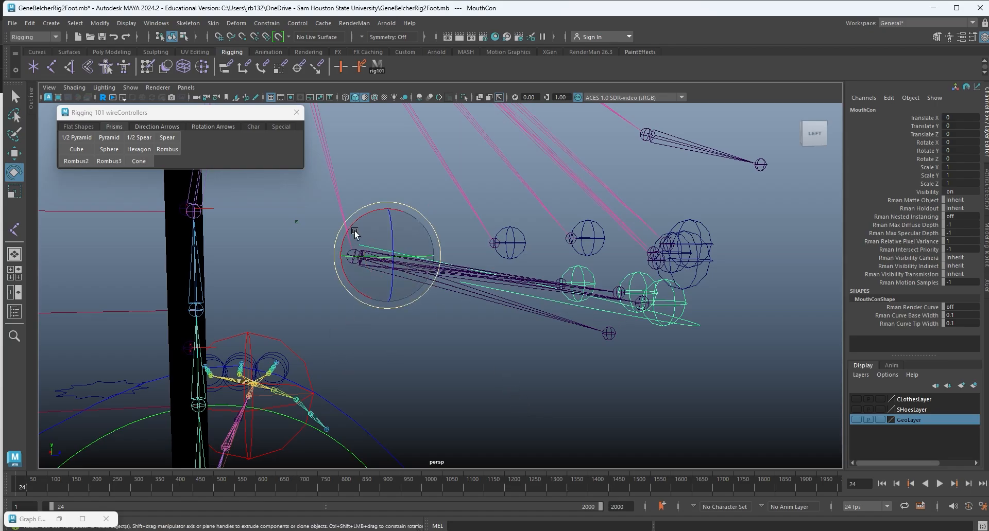
pyautogui.moveTo(361, 219)
pyautogui.mouseDown()
pyautogui.moveTo(382, 199)
pyautogui.moveTo(378, 216)
pyautogui.mouseUp()
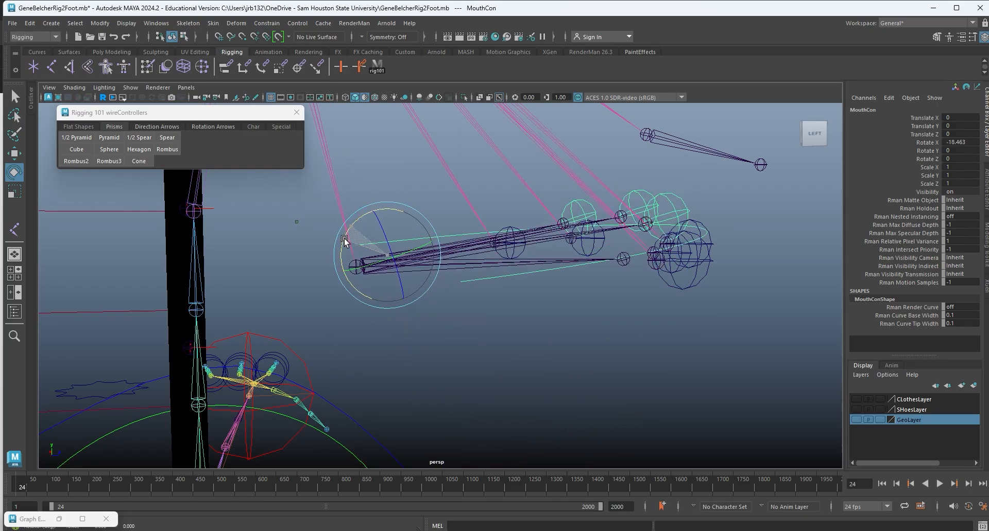
pyautogui.hotkey('ctrl', 'z')
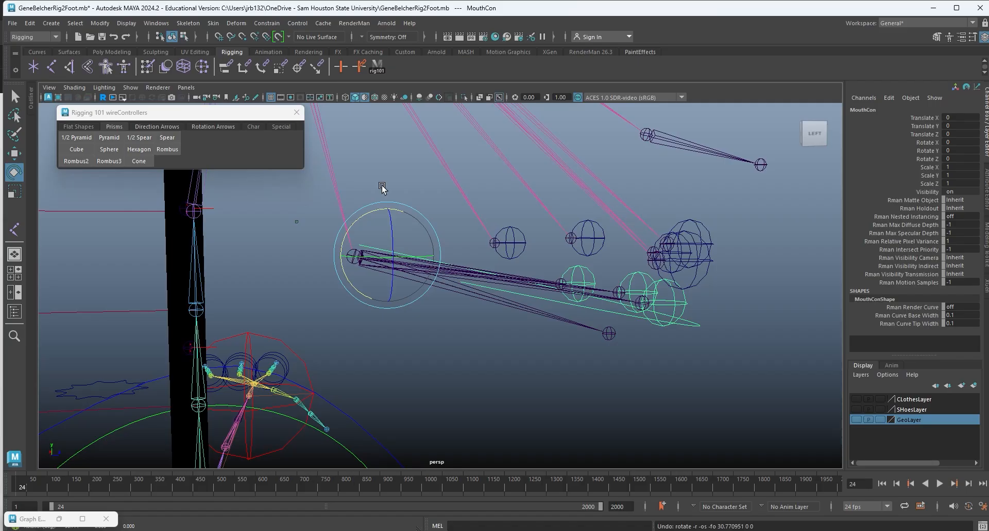
# Try moving MouthCon's pivot away from the jaw joint, then undo the move.
pyautogui.press('d')
pyautogui.moveTo(385, 256); pyautogui.dragTo(472, 289)
pyautogui.hotkey('ctrl', 'z')
# Undo the parenting of the lower-lip controllers and select MouthCon on its own.
pyautogui.keyDown('alt'); pyautogui.moveTo(650, 337); pyautogui.dragTo(611, 291, button='middle'); pyautogui.keyUp('alt')
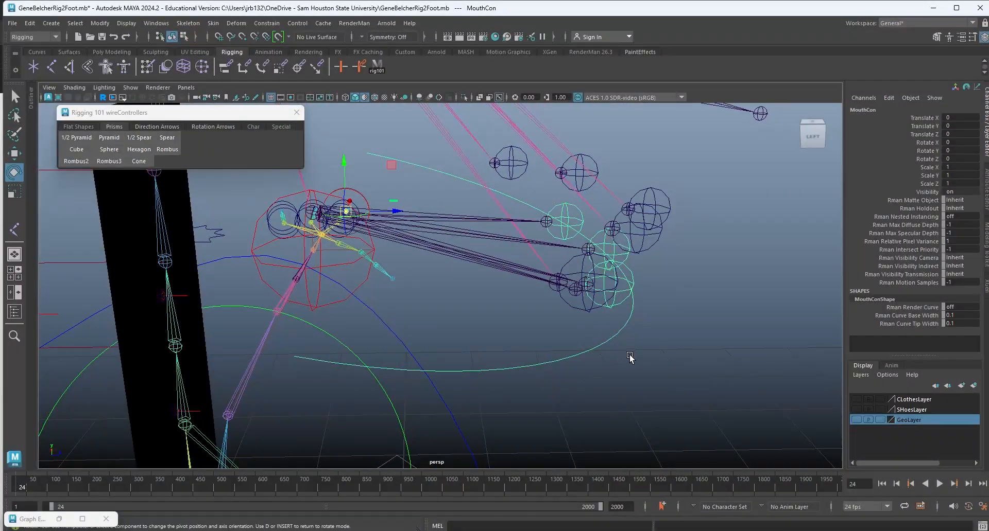
pyautogui.hotkey('ctrl', 'z')
pyautogui.click(631, 317)
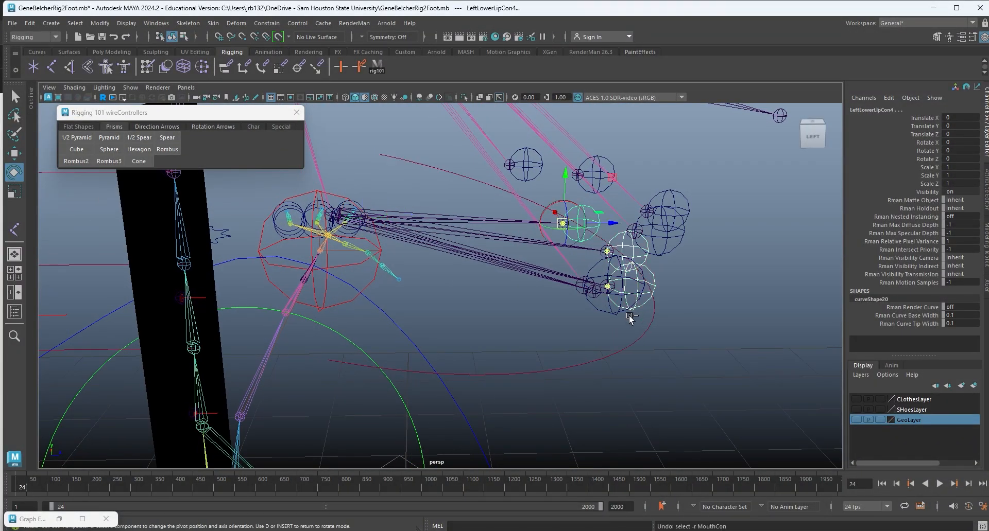
pyautogui.click(637, 341)
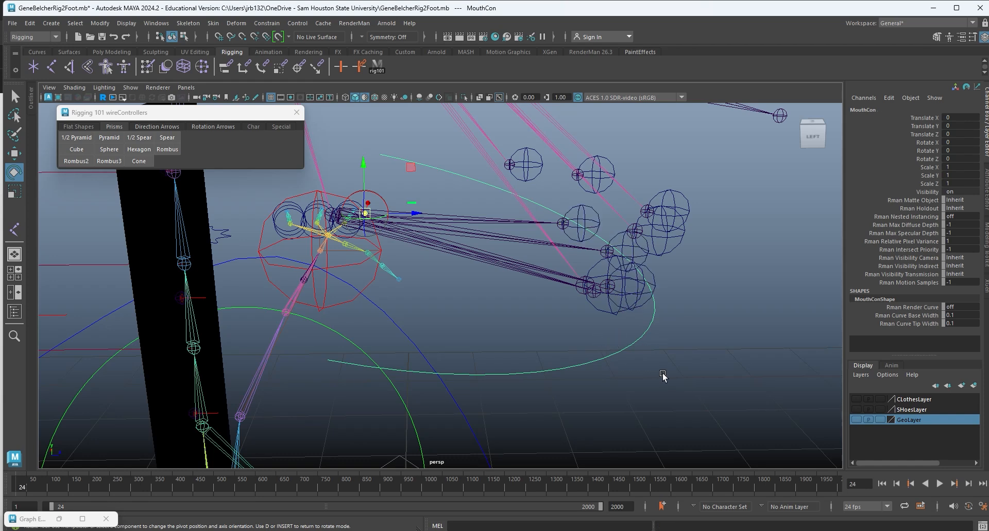
pyautogui.keyDown('alt'); pyautogui.moveTo(383, 342); pyautogui.dragTo(483, 353, button='middle'); pyautogui.keyUp('alt')
pyautogui.keyDown('alt'); pyautogui.moveTo(483, 353); pyautogui.dragTo(520, 330); pyautogui.keyUp('alt')
pyautogui.keyDown('alt'); pyautogui.moveTo(520, 330); pyautogui.dragTo(513, 344, button='middle'); pyautogui.keyUp('alt')
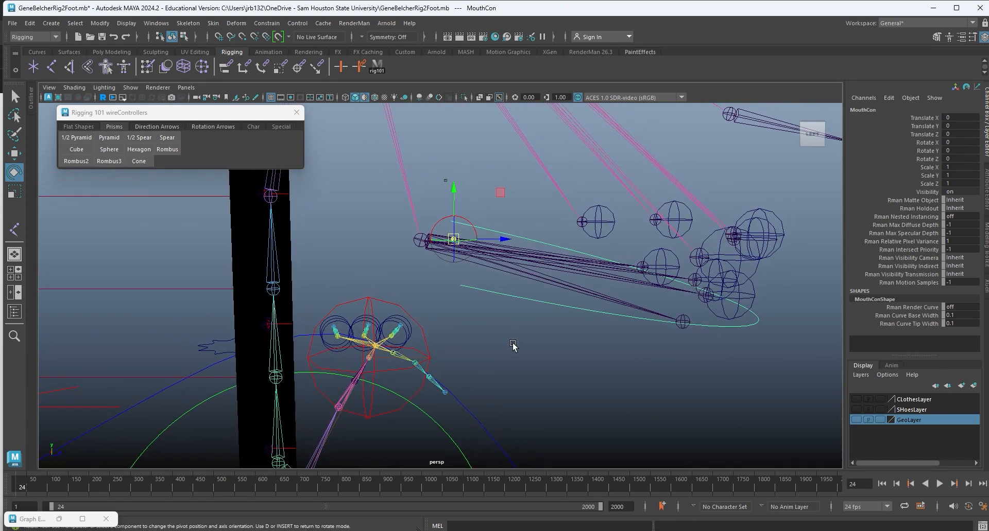
# Try snapping MouthCon's pivot to another point, then undo the pivot change.
pyautogui.press('Insert')
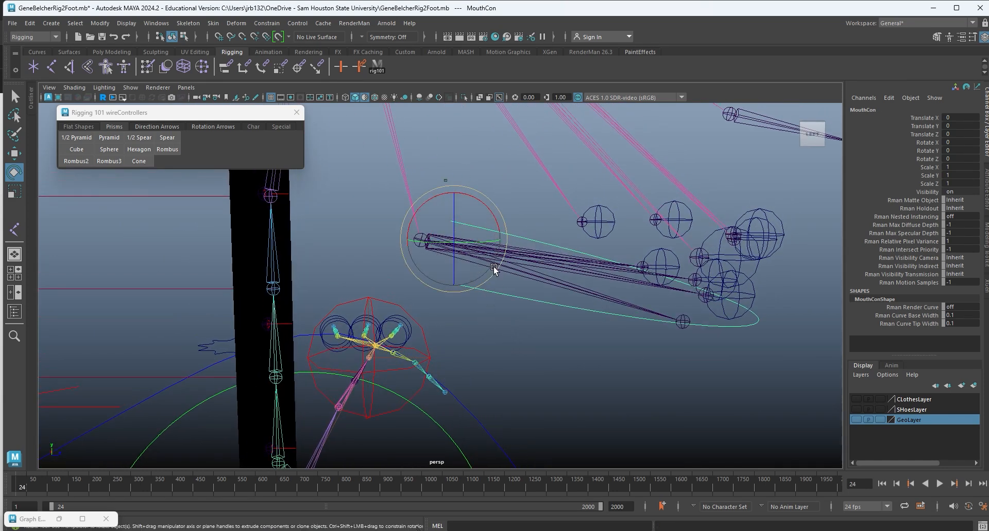
pyautogui.press('Insert')
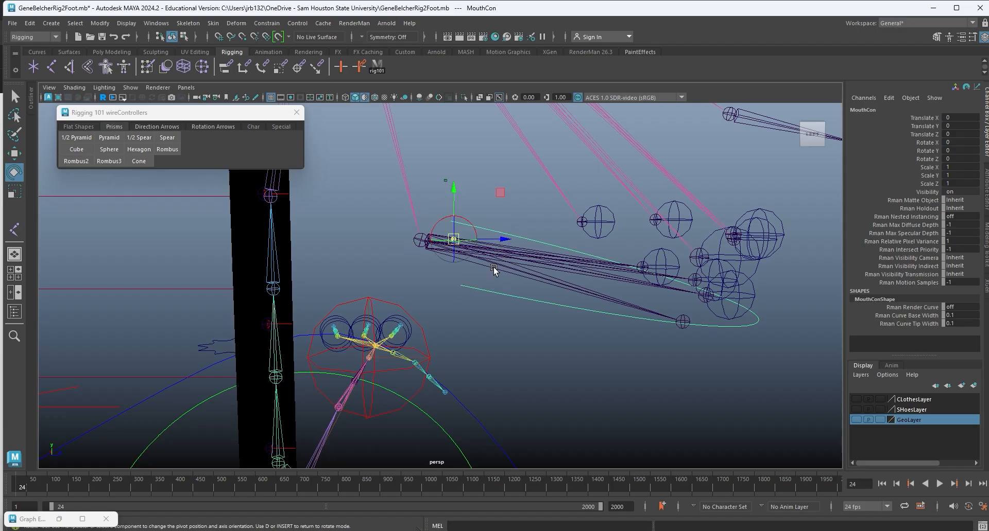
pyautogui.press('v')
pyautogui.moveTo(453, 239)
pyautogui.mouseDown()
pyautogui.moveTo(435, 232)
pyautogui.moveTo(439, 273)
pyautogui.moveTo(452, 235)
pyautogui.mouseUp()
pyautogui.hotkey('ctrl', 'z')
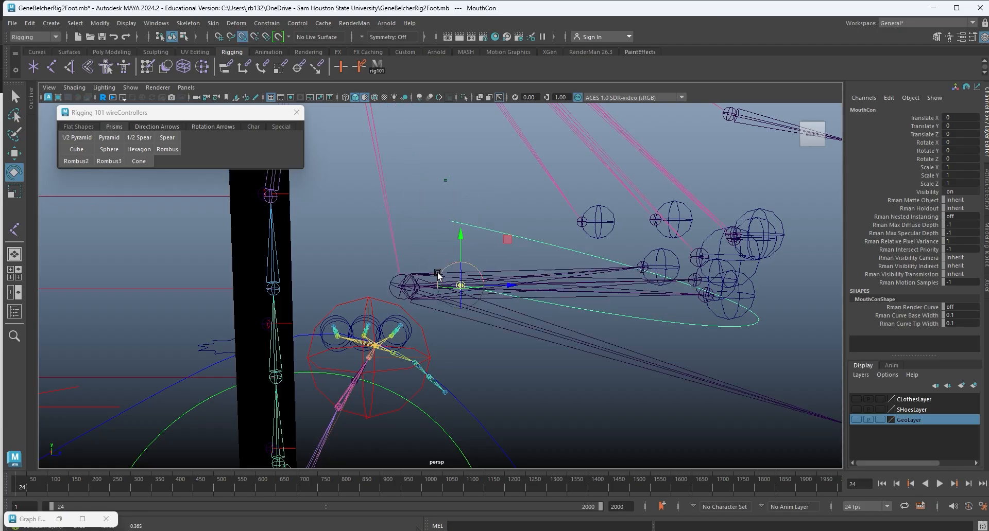
pyautogui.hotkey('ctrl', 'z')
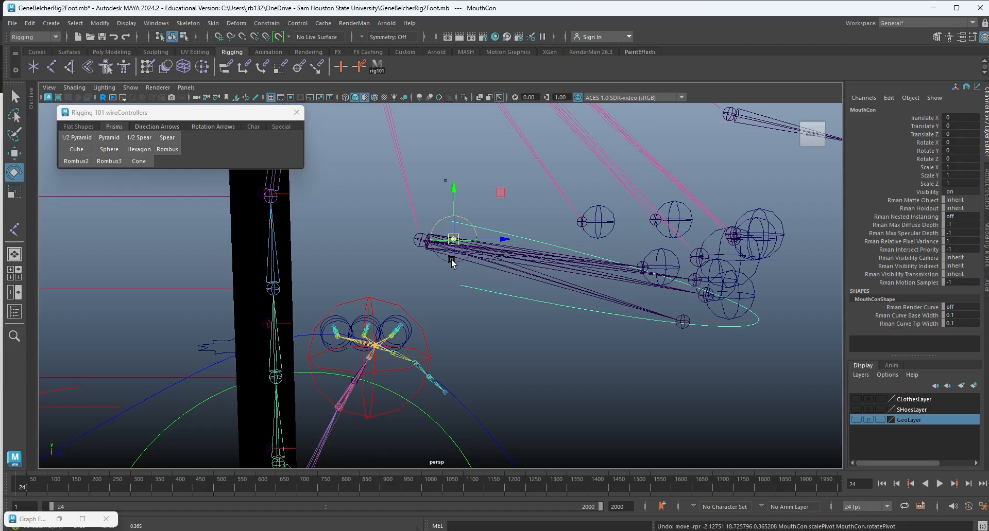
# Show the Outliner clear of the wireControllers window and expand GENECHARGRP down to MouthCon under HEadController.
pyautogui.click(15, 311)
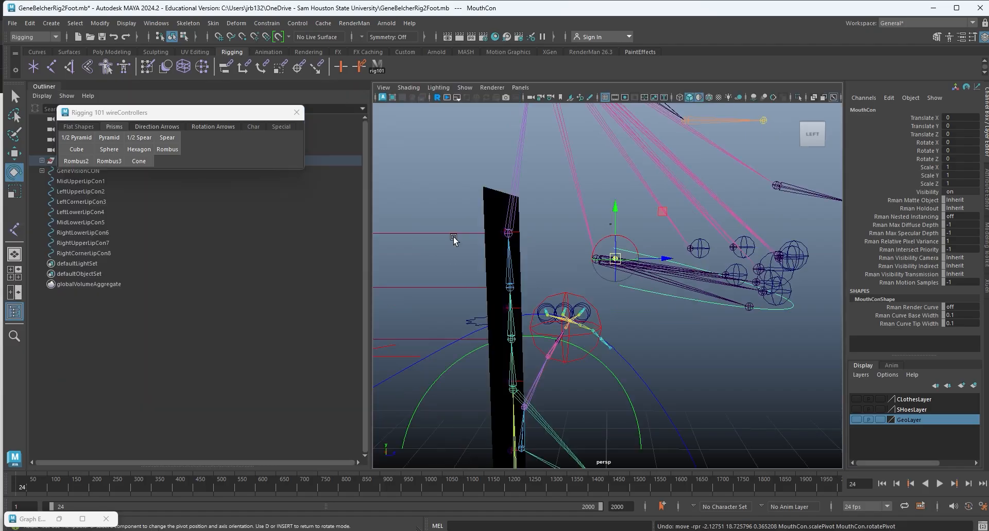
pyautogui.moveTo(170, 112); pyautogui.dragTo(141, 350)
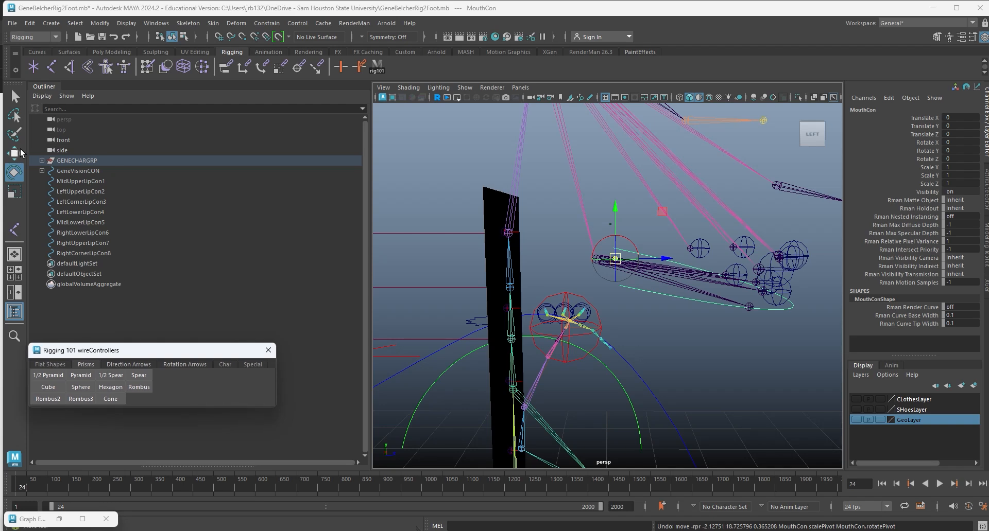
pyautogui.keyDown('shift'); pyautogui.click(42, 161); pyautogui.keyUp('shift')
pyautogui.scroll(-9, 220, 257)
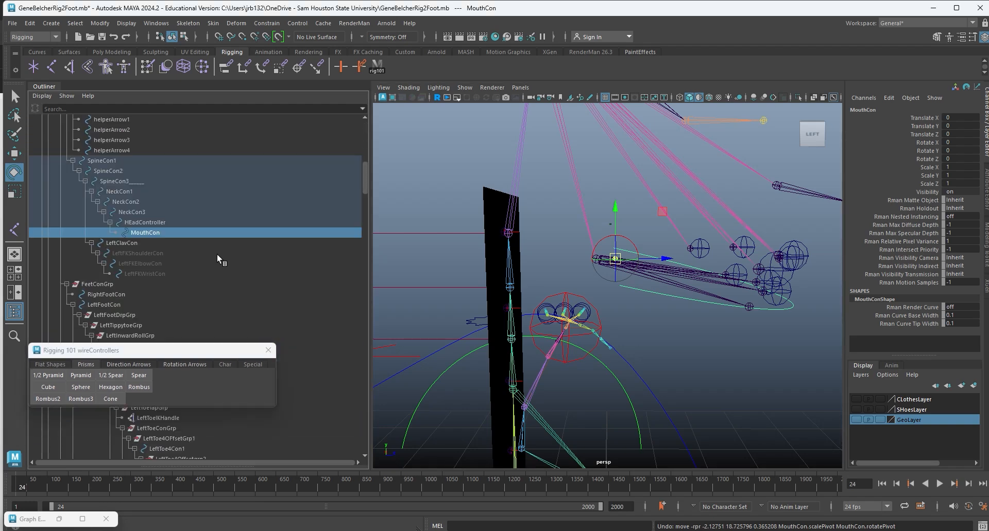
# Collapse the bottom-lip joints under JawpivotJNT and delete the parent constraint on JawpivotJNT.
pyautogui.click(569, 250)
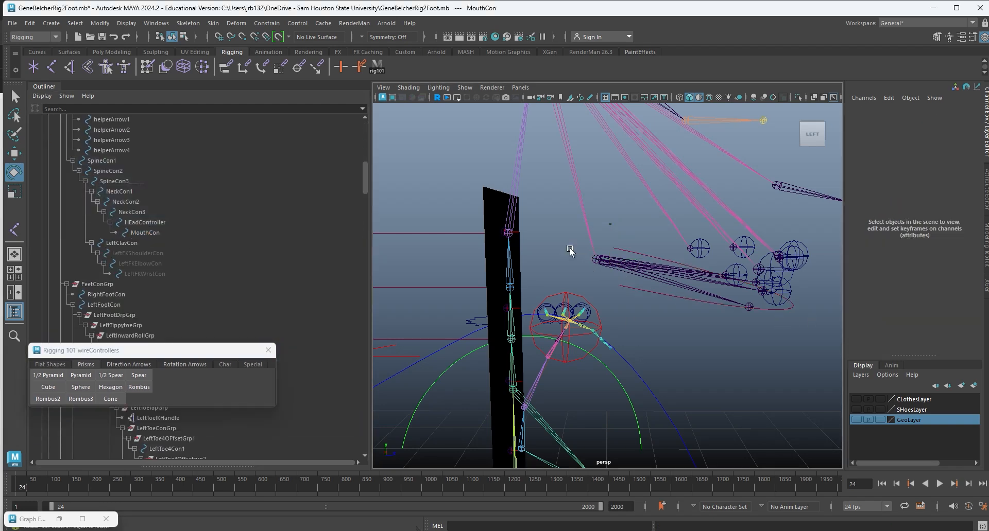
pyautogui.click(599, 261)
pyautogui.press('f')
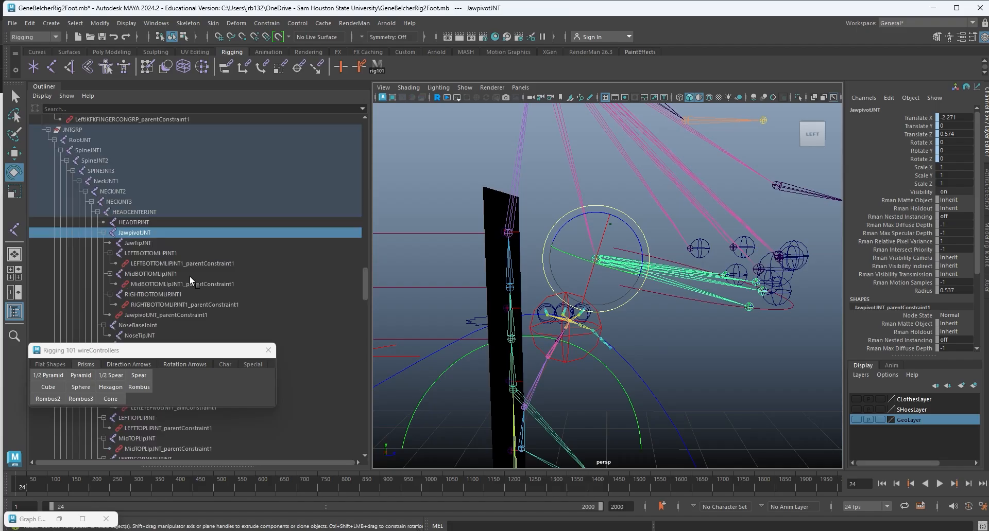
pyautogui.click(109, 253)
pyautogui.click(110, 263)
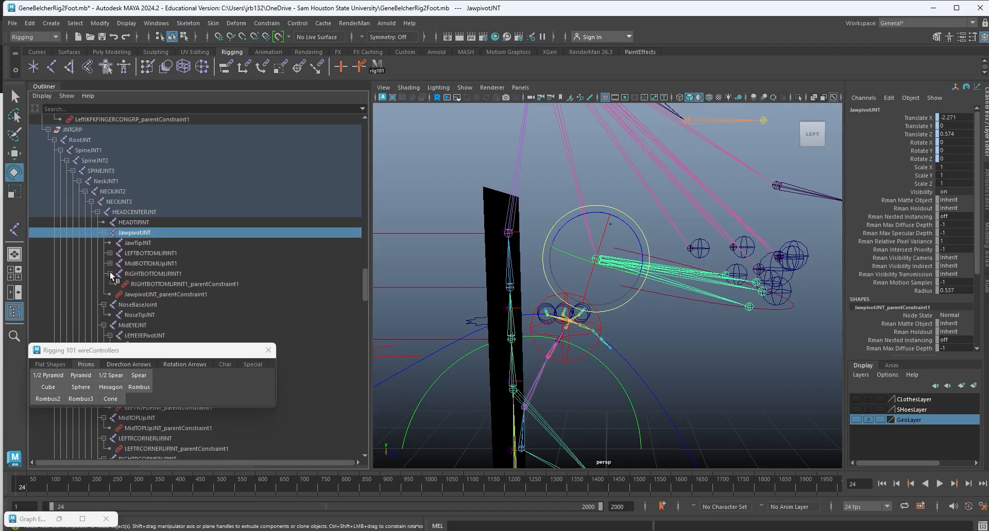
pyautogui.click(110, 273)
pyautogui.click(143, 284)
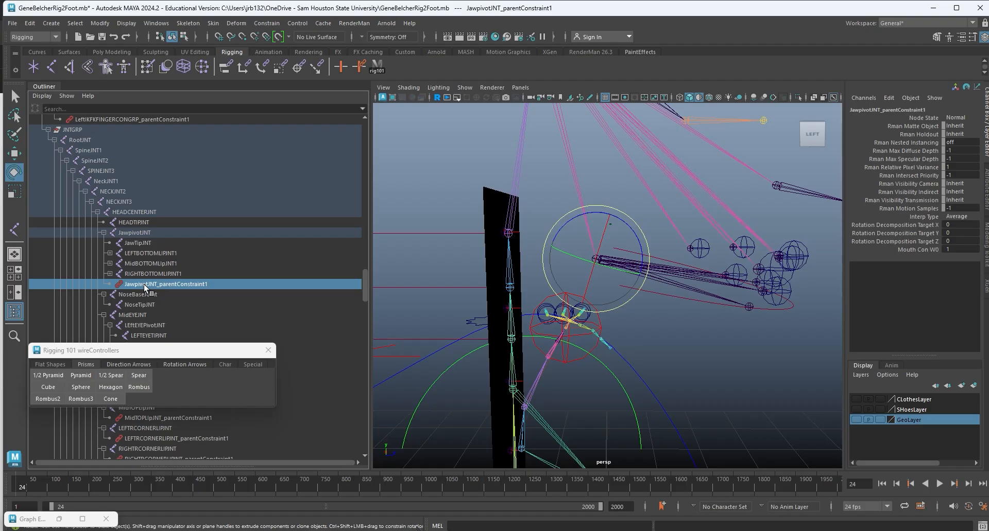
pyautogui.press('Delete')
# Select MouthCon and snap its pivot onto the jaw pivot joint.
pyautogui.click(630, 292)
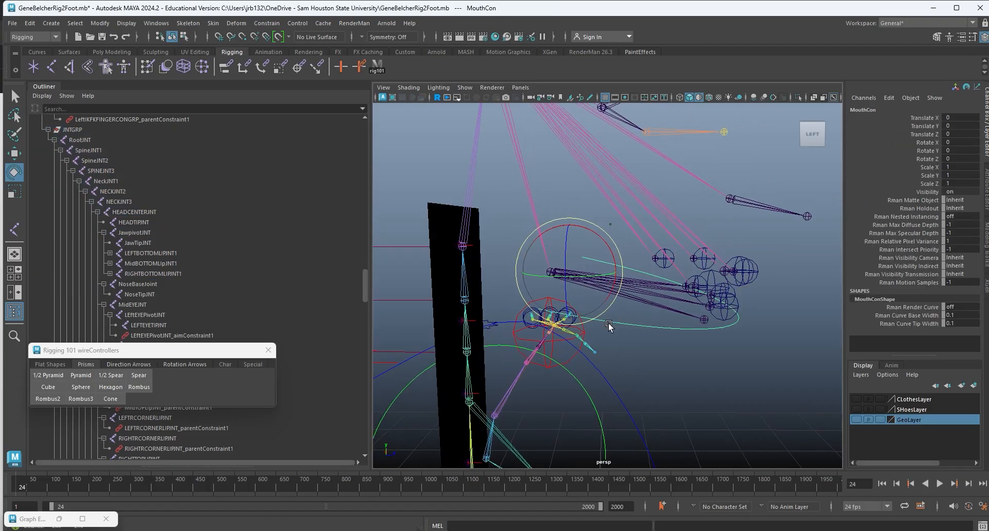
pyautogui.keyDown('alt'); pyautogui.moveTo(608, 324); pyautogui.dragTo(654, 344, button='right'); pyautogui.keyUp('alt')
pyautogui.moveTo(654, 344)
pyautogui.keyDown('alt'); pyautogui.mouseDown()
pyautogui.moveTo(666, 367)
pyautogui.moveTo(644, 352)
pyautogui.moveTo(670, 350)
pyautogui.mouseUp(); pyautogui.keyUp('alt')
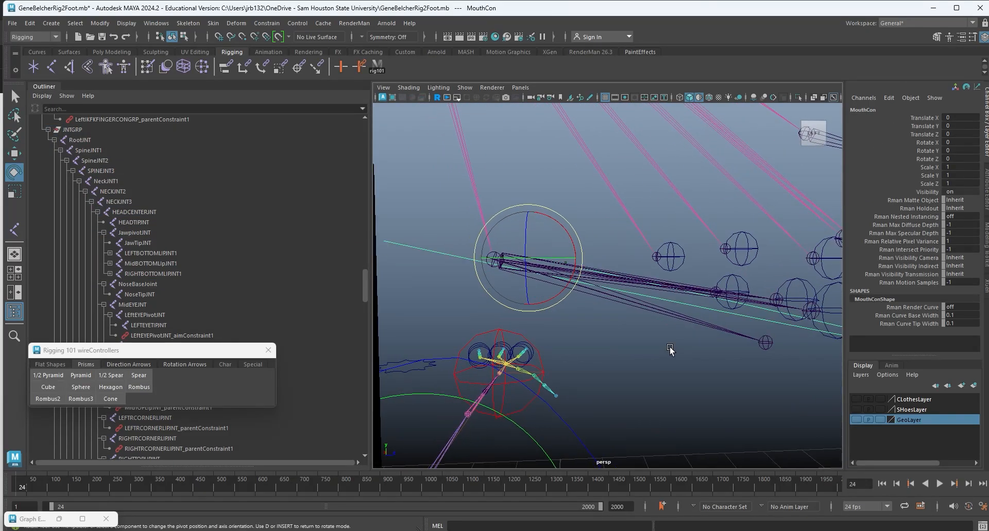
pyautogui.press('d')
pyautogui.press('v')
pyautogui.moveTo(574, 212); pyautogui.dragTo(625, 325)
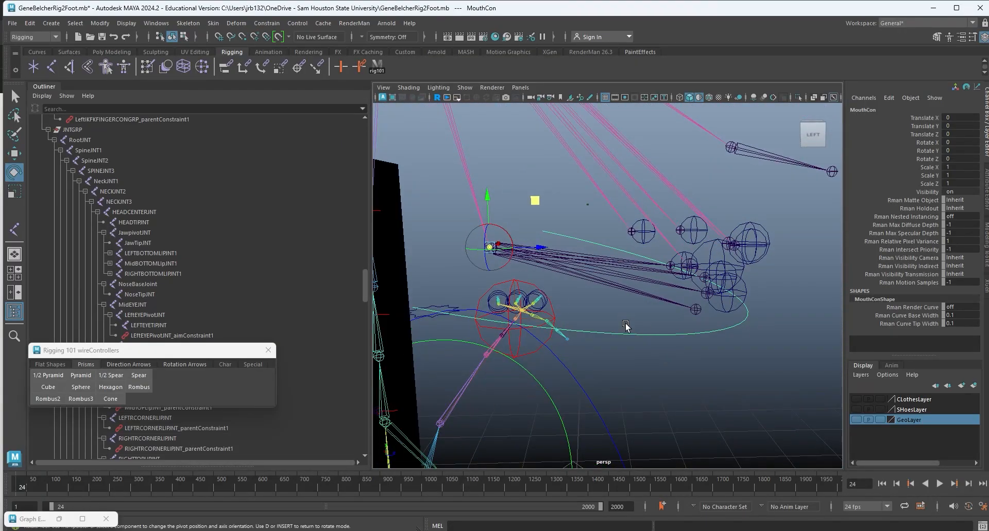
pyautogui.press('d')
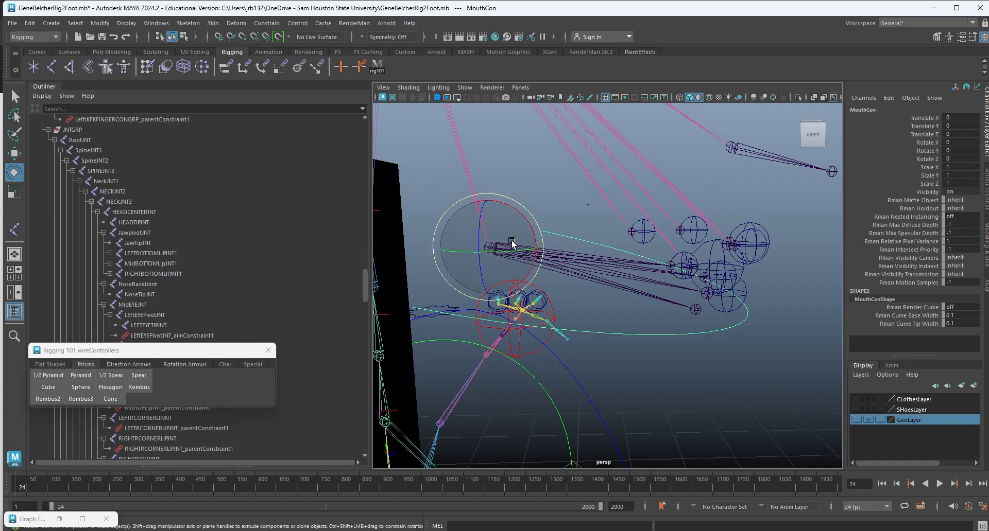
# Parent-constrain JawpivotJNT to MouthCon.
pyautogui.press('q')
pyautogui.click(490, 250)
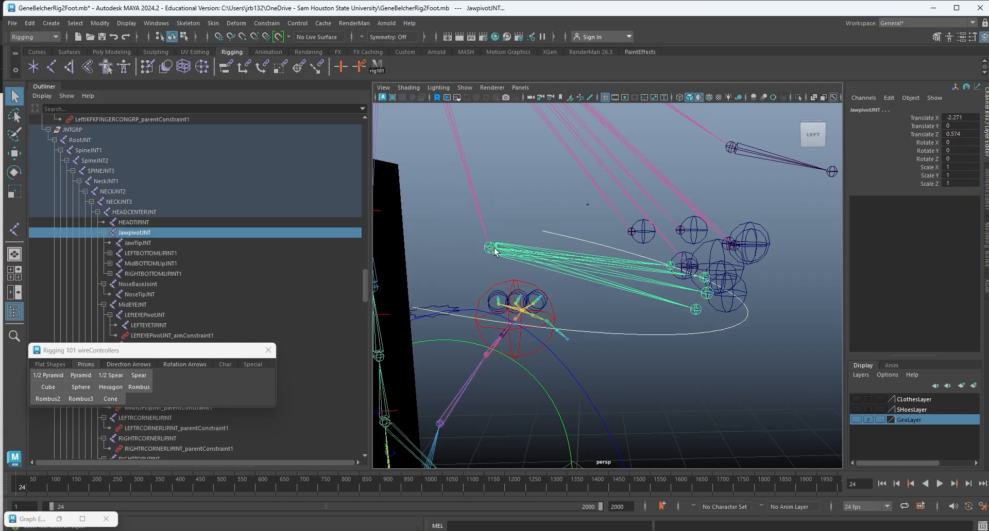
pyautogui.click(267, 23)
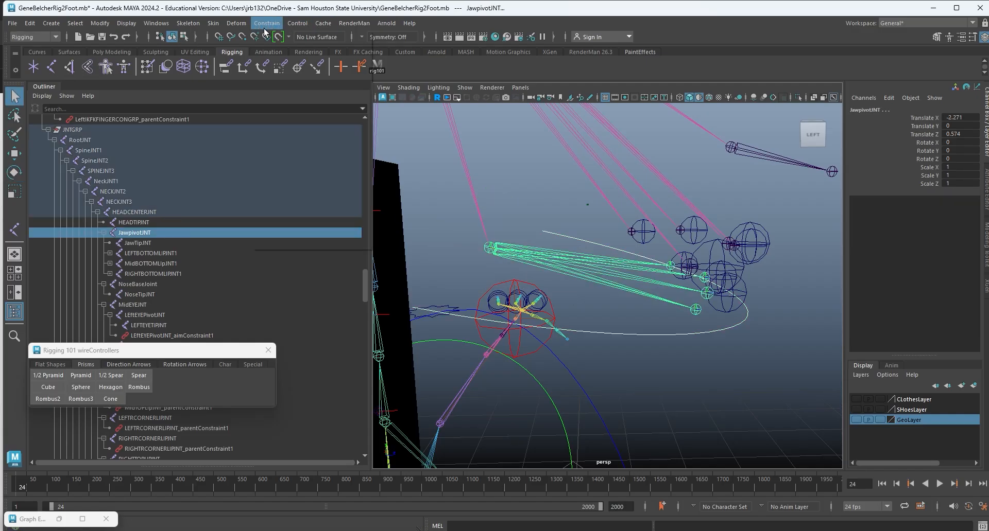
pyautogui.click(347, 50)
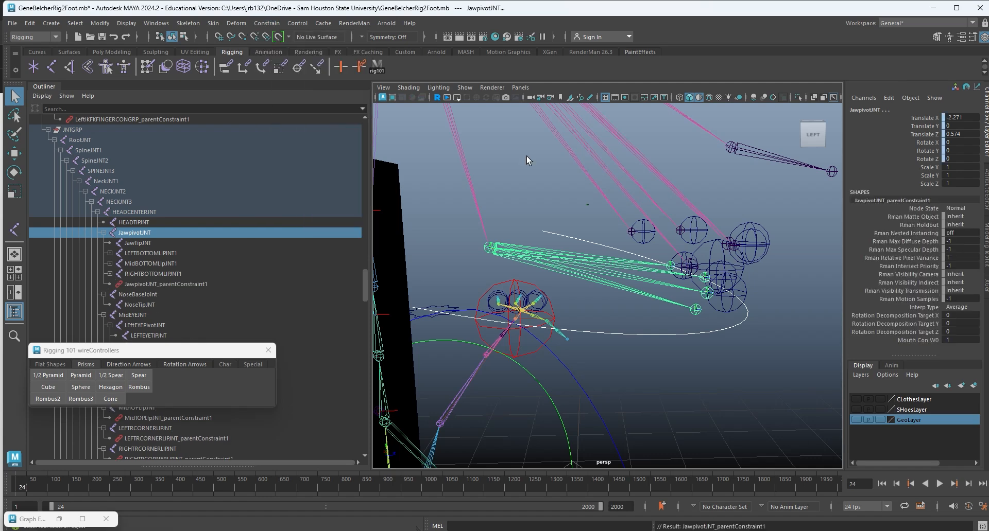
# Test the jaw constraint by rotating MouthCon, and undo the rotation.
pyautogui.click(560, 232)
pyautogui.press('e')
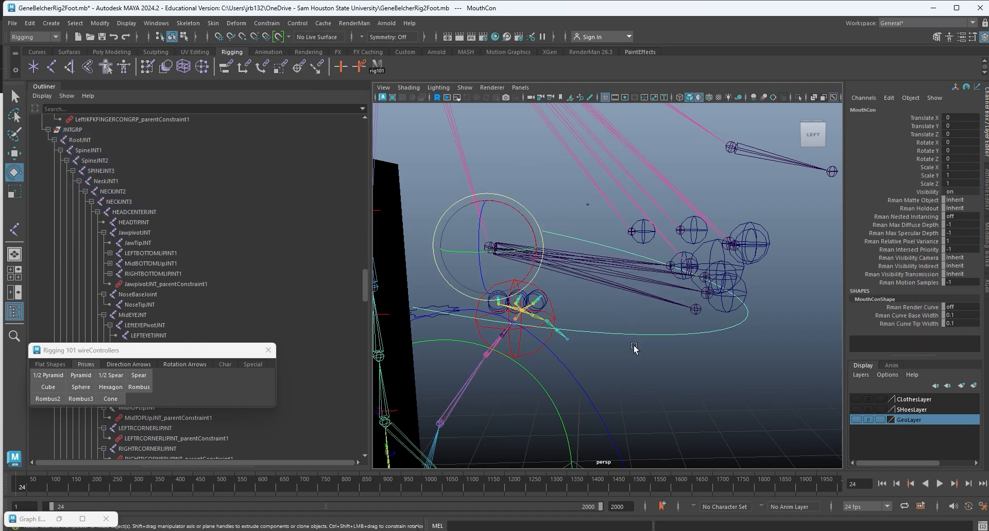
pyautogui.moveTo(512, 207); pyautogui.dragTo(540, 258)
pyautogui.hotkey('ctrl', 'z')
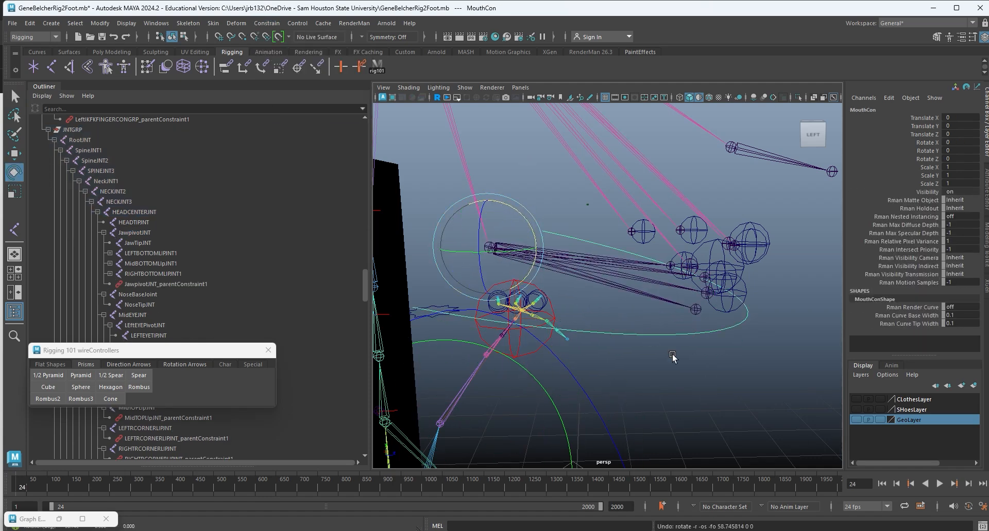
# Parent the right, middle and left lower-lip controllers under MouthCon.
pyautogui.keyDown('alt'); pyautogui.moveTo(674, 356); pyautogui.dragTo(595, 344, button='middle'); pyautogui.keyUp('alt')
pyautogui.keyDown('alt'); pyautogui.moveTo(596, 344); pyautogui.dragTo(662, 333); pyautogui.keyUp('alt')
pyautogui.click(676, 280)
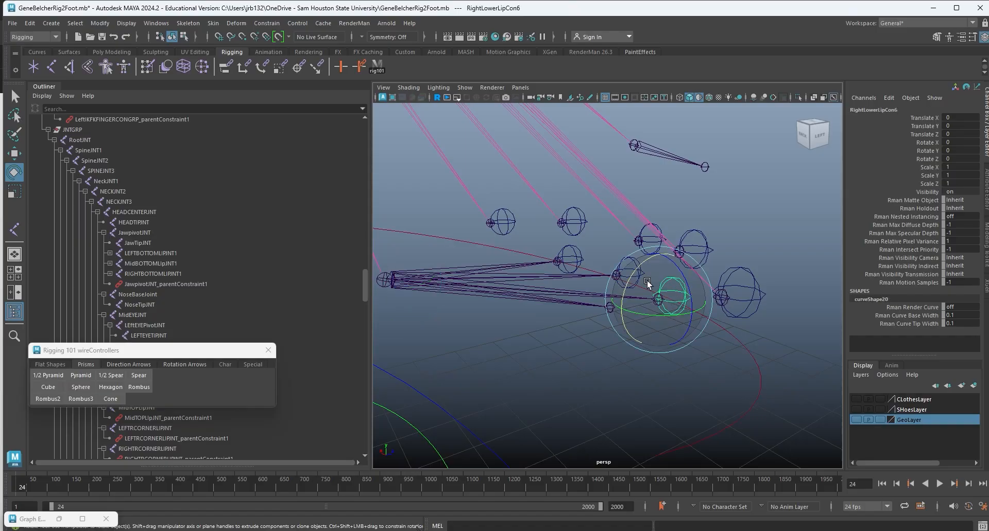
pyautogui.press('q')
pyautogui.keyDown('shift'); pyautogui.click(629, 265); pyautogui.keyUp('shift')
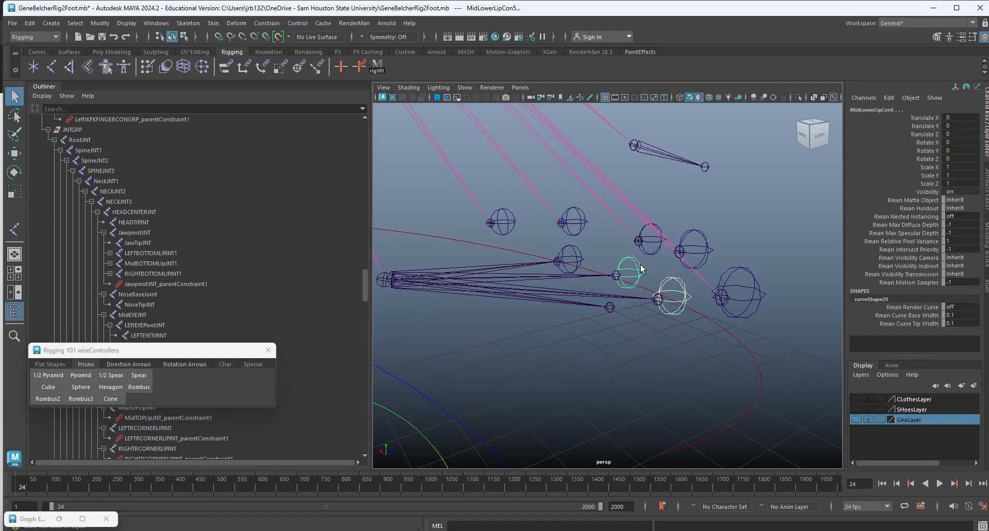
pyautogui.keyDown('shift'); pyautogui.click(575, 249); pyautogui.keyUp('shift')
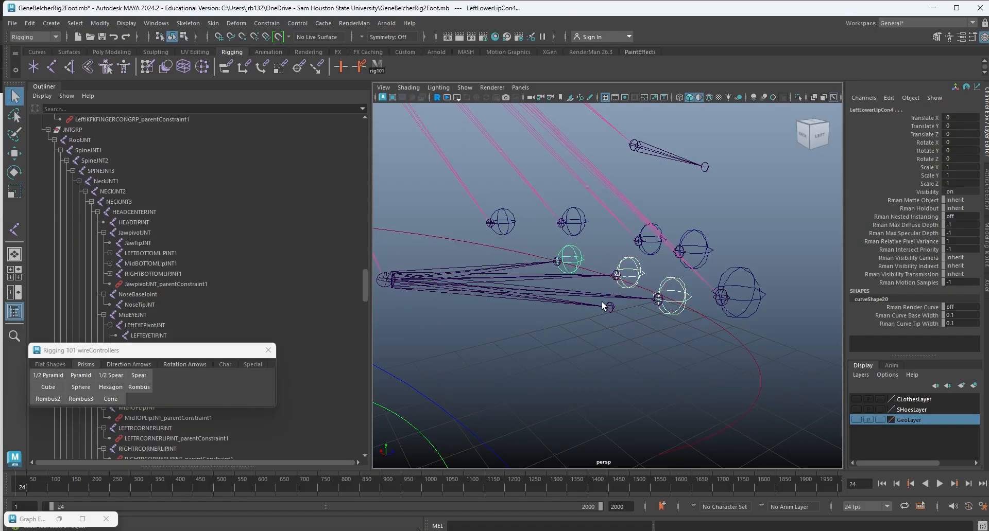
pyautogui.moveTo(728, 375); pyautogui.dragTo(785, 409)
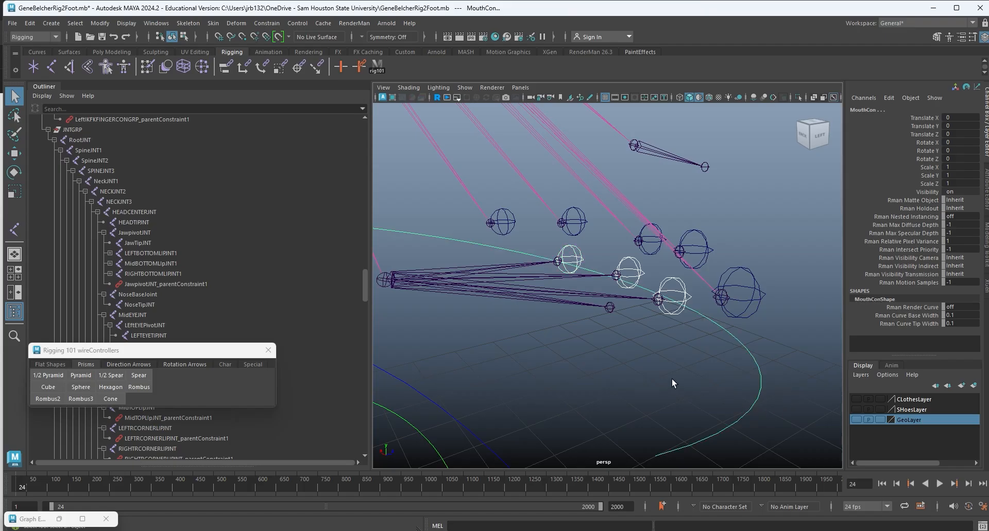
pyautogui.keyDown('alt'); pyautogui.moveTo(674, 384); pyautogui.dragTo(623, 401); pyautogui.keyUp('alt')
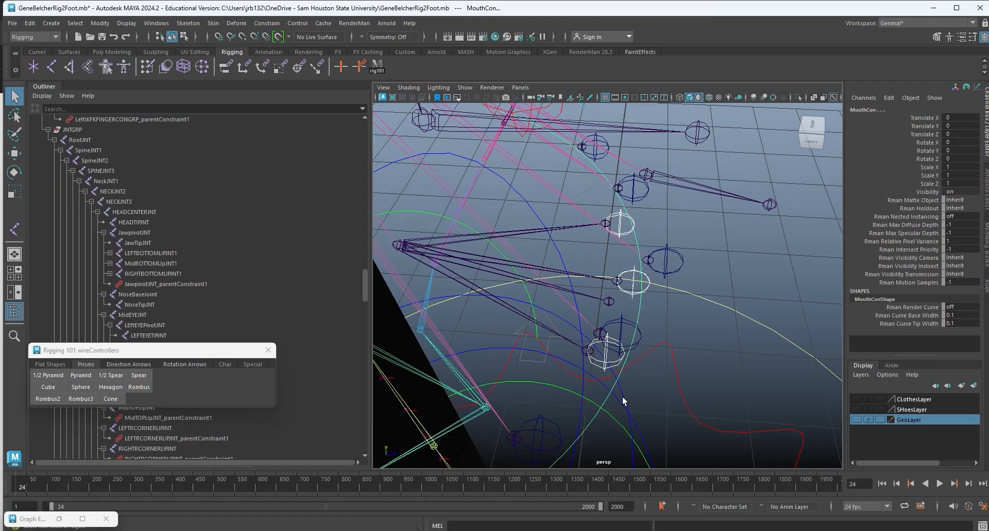
pyautogui.keyDown('alt'); pyautogui.moveTo(622, 397); pyautogui.dragTo(632, 320); pyautogui.keyUp('alt')
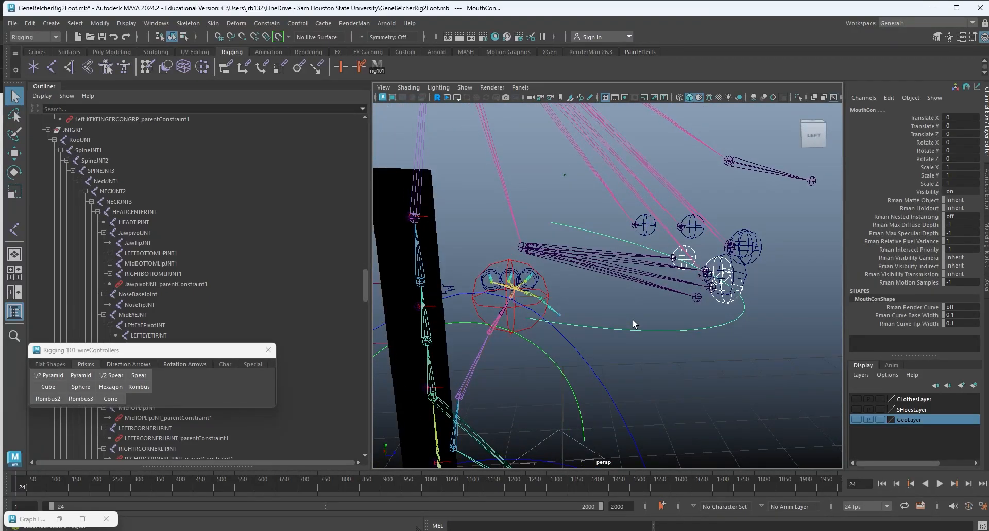
pyautogui.keyDown('alt'); pyautogui.moveTo(632, 320); pyautogui.dragTo(622, 329); pyautogui.keyUp('alt')
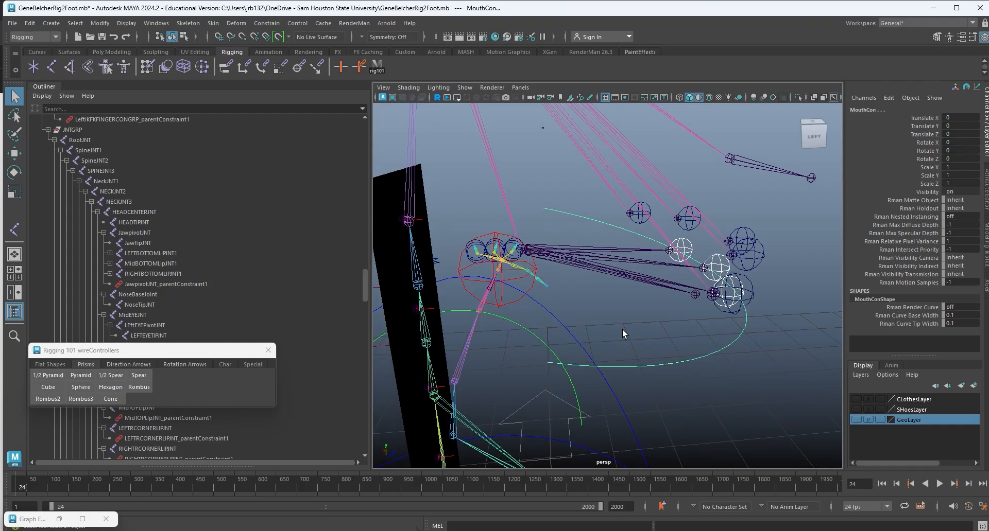
pyautogui.press('p')
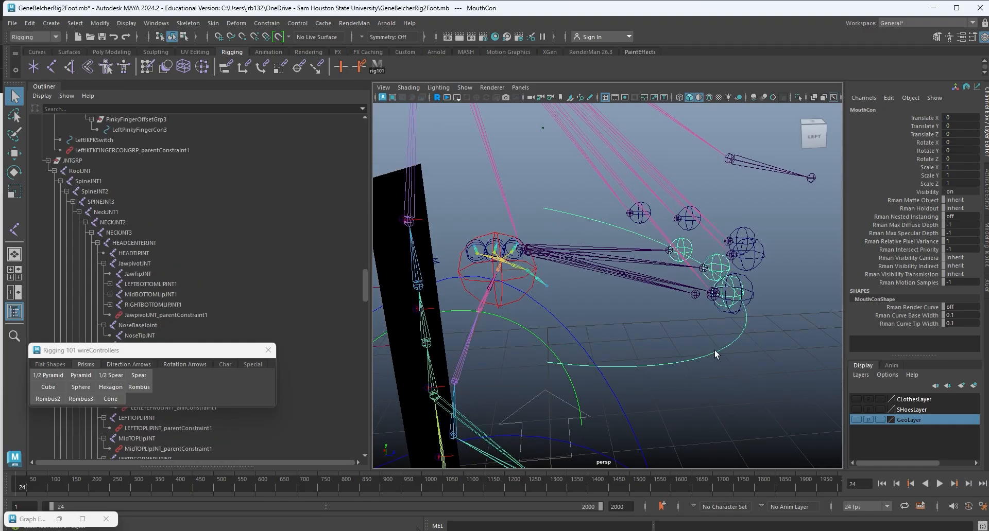
# Test-rotate MouthCon with its lower-lip child controllers, and undo the rotation.
pyautogui.press('e')
pyautogui.moveTo(542, 206); pyautogui.dragTo(572, 231)
pyautogui.hotkey('ctrl', 'z')
# Select the three upper-lip controllers and both lip-corner controllers and group them.
pyautogui.keyDown('alt'); pyautogui.moveTo(679, 296); pyautogui.dragTo(605, 317); pyautogui.keyUp('alt')
pyautogui.scroll(-3, 619, 305)
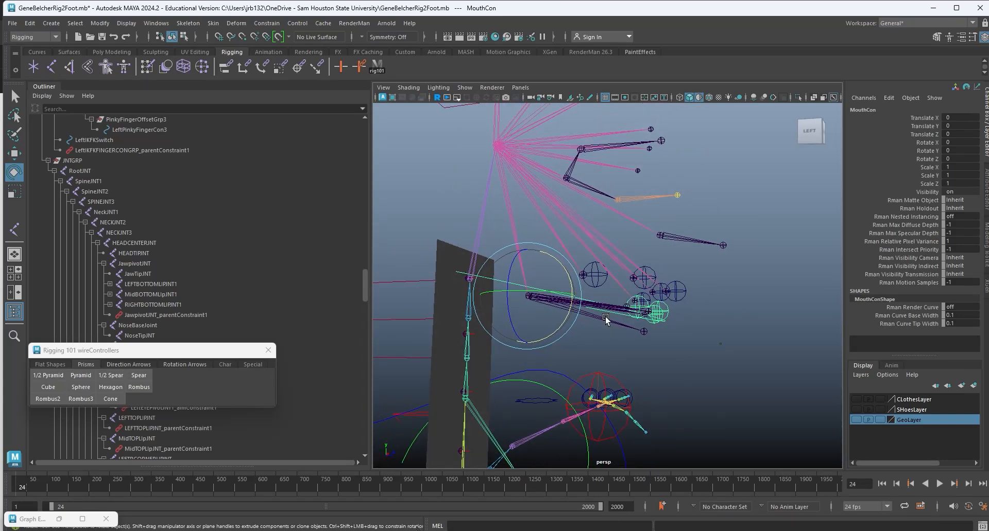
pyautogui.keyDown('alt'); pyautogui.moveTo(605, 320); pyautogui.dragTo(712, 319); pyautogui.keyUp('alt')
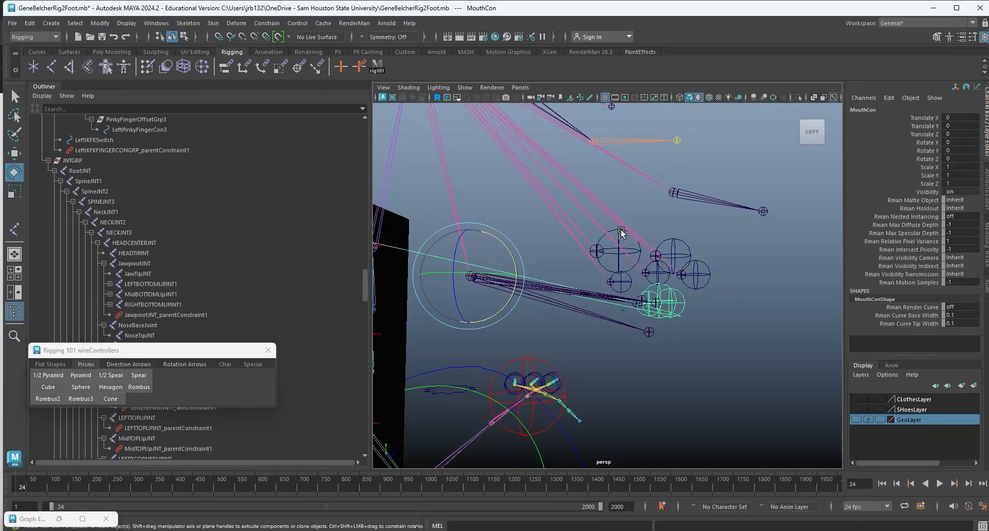
pyautogui.click(619, 265)
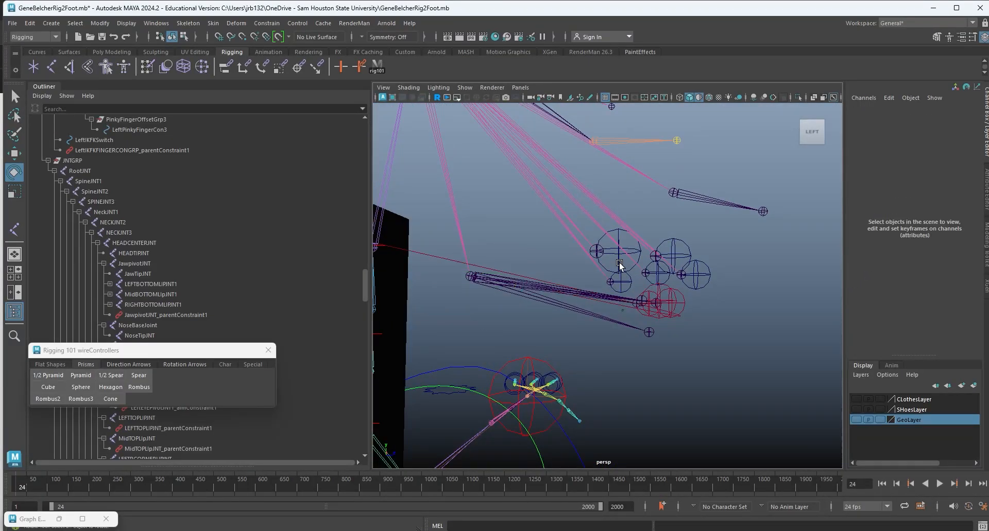
pyautogui.click(622, 270)
pyautogui.press('q')
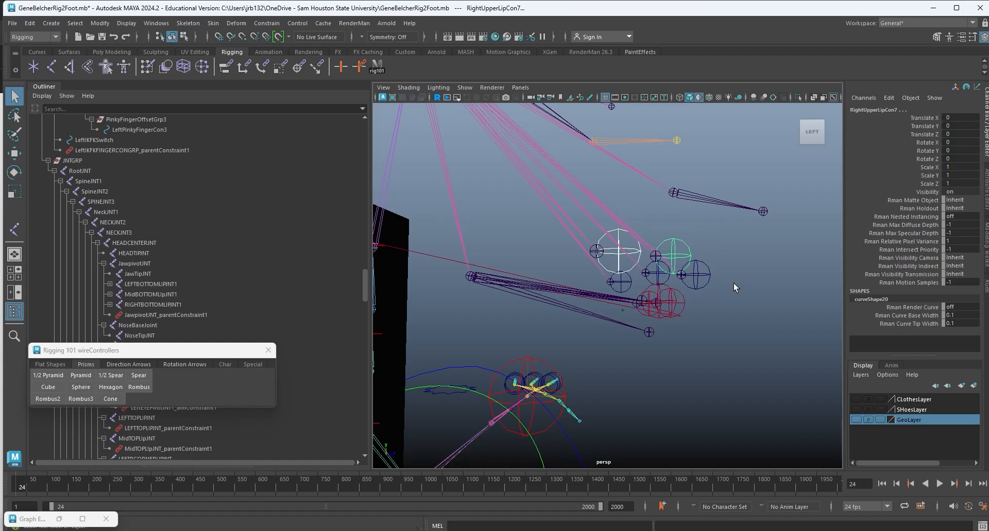
pyautogui.click(700, 261)
pyautogui.keyDown('alt'); pyautogui.moveTo(761, 301); pyautogui.dragTo(730, 268); pyautogui.keyUp('alt')
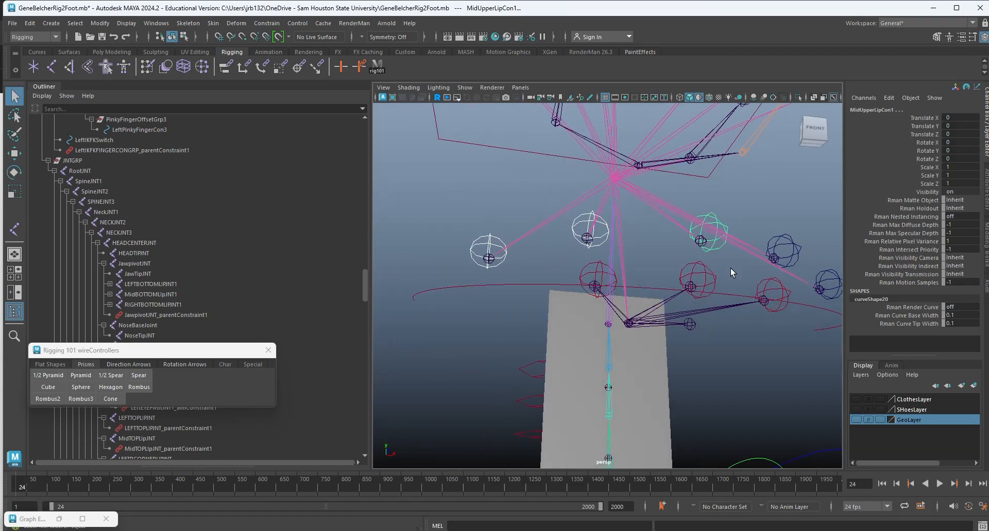
pyautogui.keyDown('shift'); pyautogui.click(787, 235); pyautogui.keyUp('shift')
pyautogui.keyDown('shift'); pyautogui.click(832, 271); pyautogui.keyUp('shift')
pyautogui.keyDown('alt'); pyautogui.moveTo(822, 281); pyautogui.dragTo(768, 282, button='middle'); pyautogui.keyUp('alt')
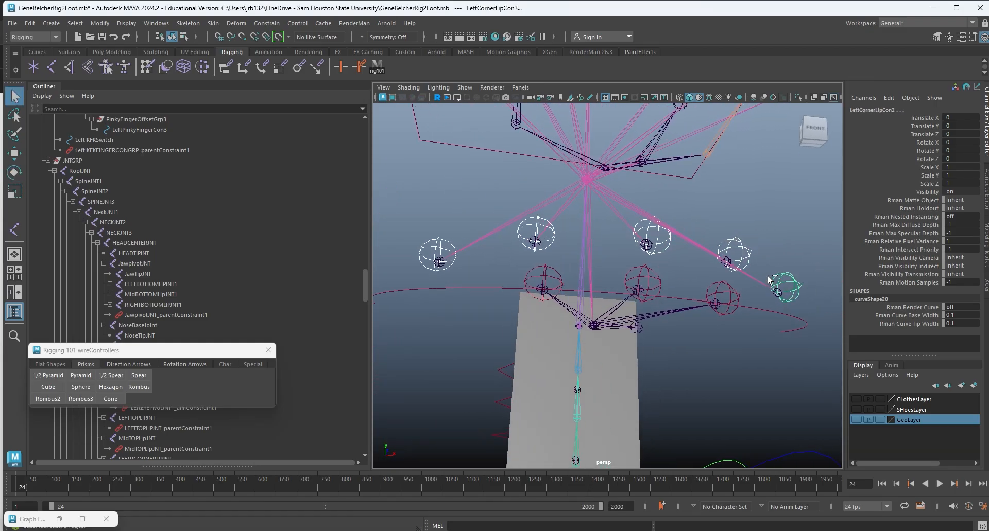
pyautogui.hotkey('ctrl', 'g')
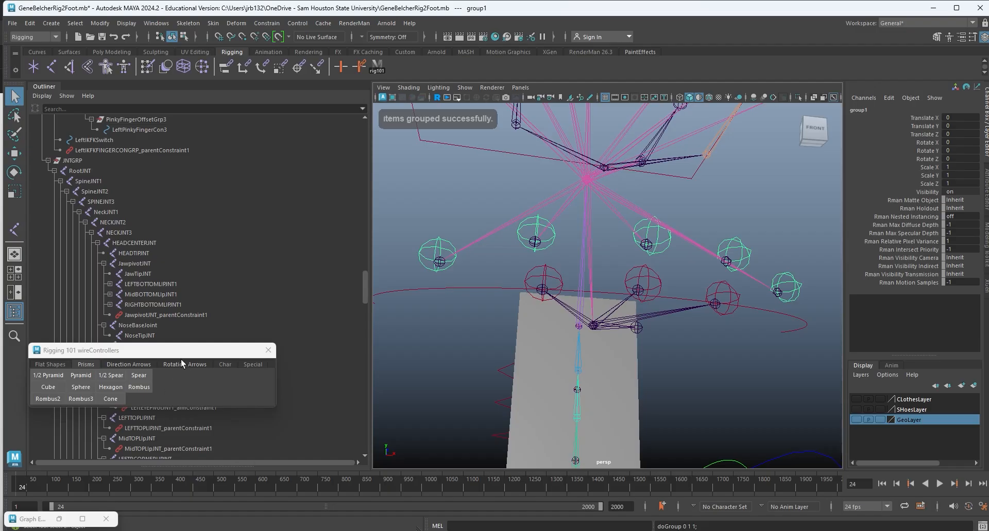
# Locate the new lip controller group in the Outliner, expand it and rename it TopLIPCOnGRP.
pyautogui.moveTo(185, 355); pyautogui.dragTo(298, 239)
pyautogui.click(381, 238)
pyautogui.scroll(-20, 172, 307)
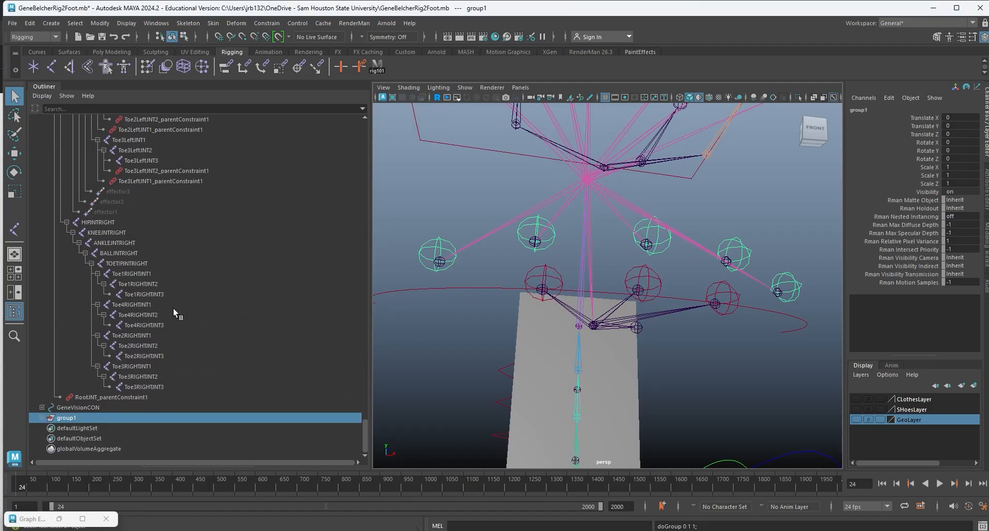
pyautogui.click(41, 418)
pyautogui.doubleClick(68, 418)
pyautogui.write('LIPCOnGRP')
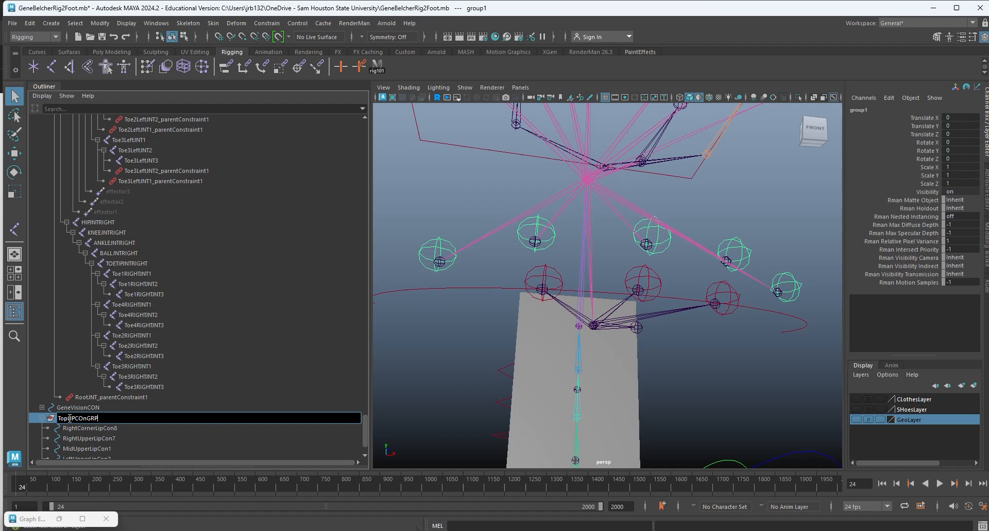
pyautogui.press('Return')
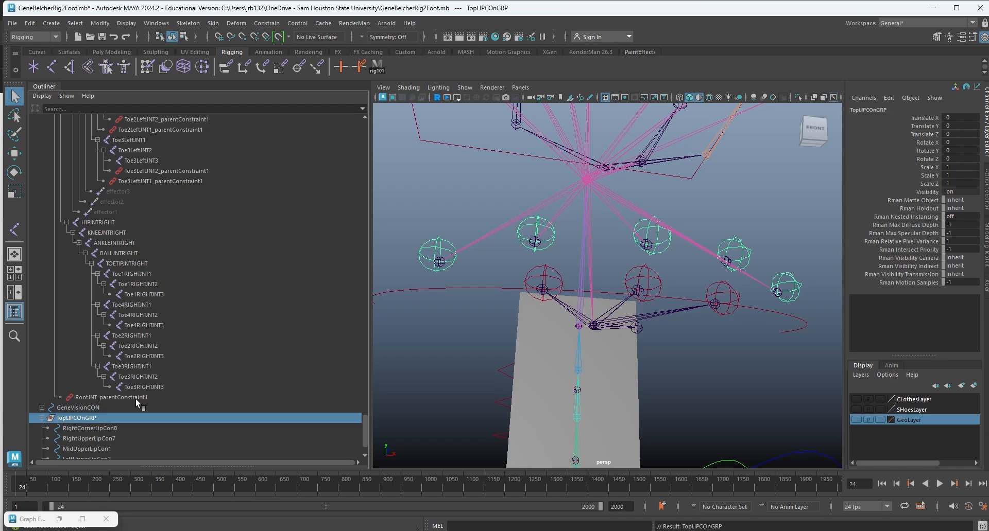
# Snap the pivot of TopLIPCOnGRP to the head center joint and clear the selection.
pyautogui.keyDown('alt'); pyautogui.moveTo(566, 333); pyautogui.dragTo(637, 381); pyautogui.keyUp('alt')
pyautogui.press('w')
pyautogui.scroll(-5, 649, 355)
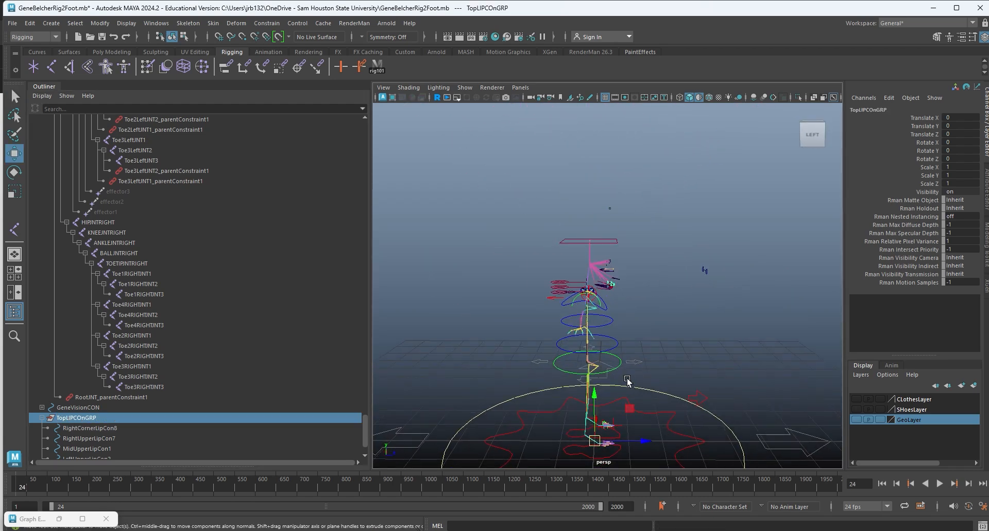
pyautogui.press('v')
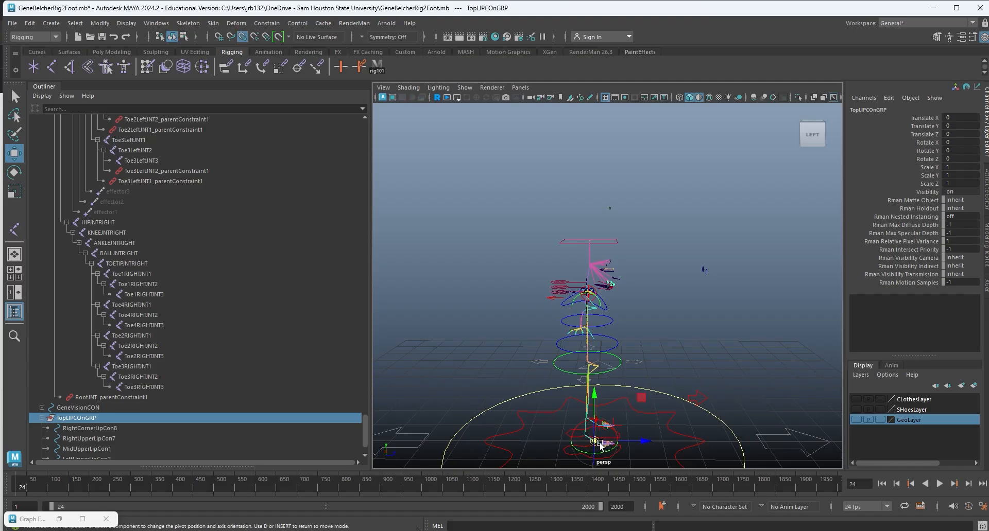
pyautogui.moveTo(594, 441); pyautogui.dragTo(470, 269)
pyautogui.press('d')
pyautogui.scroll(10, 619, 331)
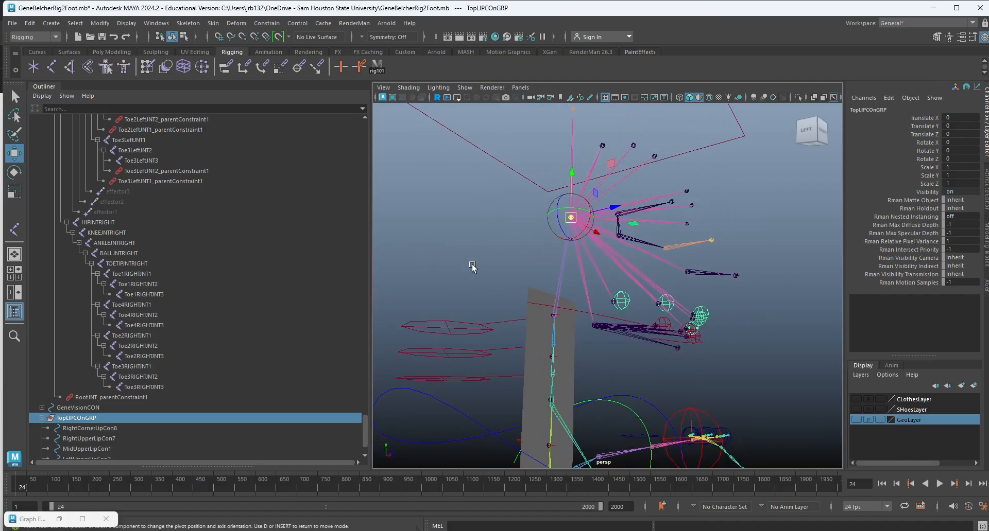
pyautogui.click(595, 299)
pyautogui.scroll(-2, 135, 428)
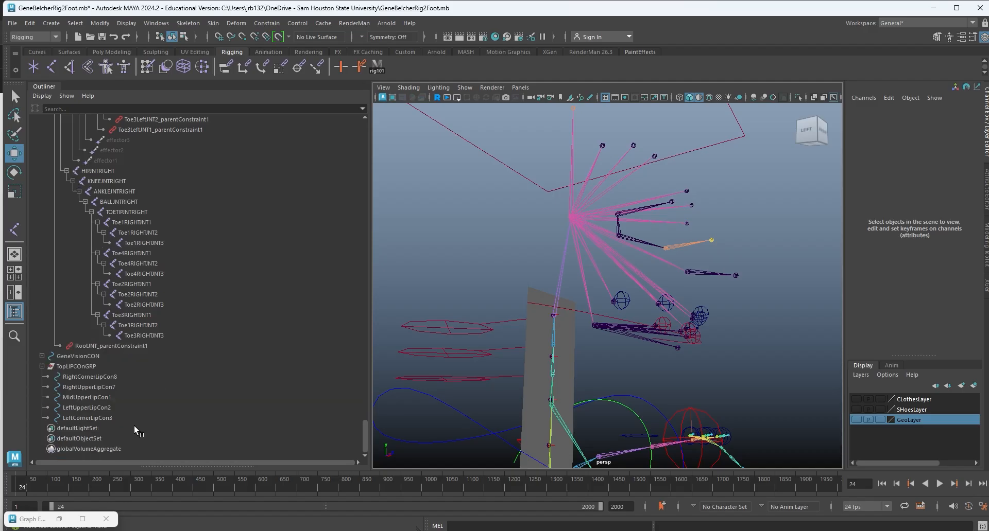
# Parent TopLIPCOnGRP under HEadController.
pyautogui.click(78, 367)
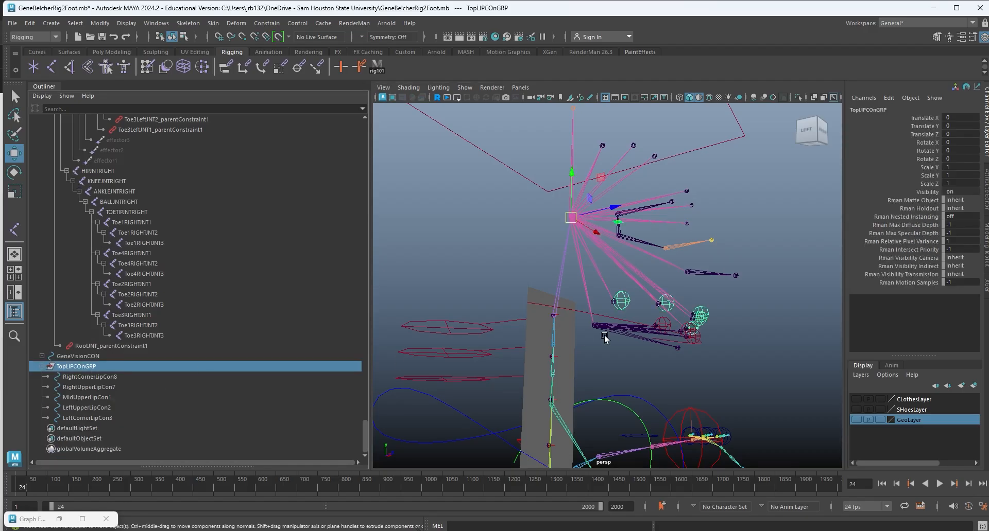
pyautogui.keyDown('alt'); pyautogui.moveTo(607, 342); pyautogui.dragTo(719, 190); pyautogui.keyUp('alt')
pyautogui.click(743, 150)
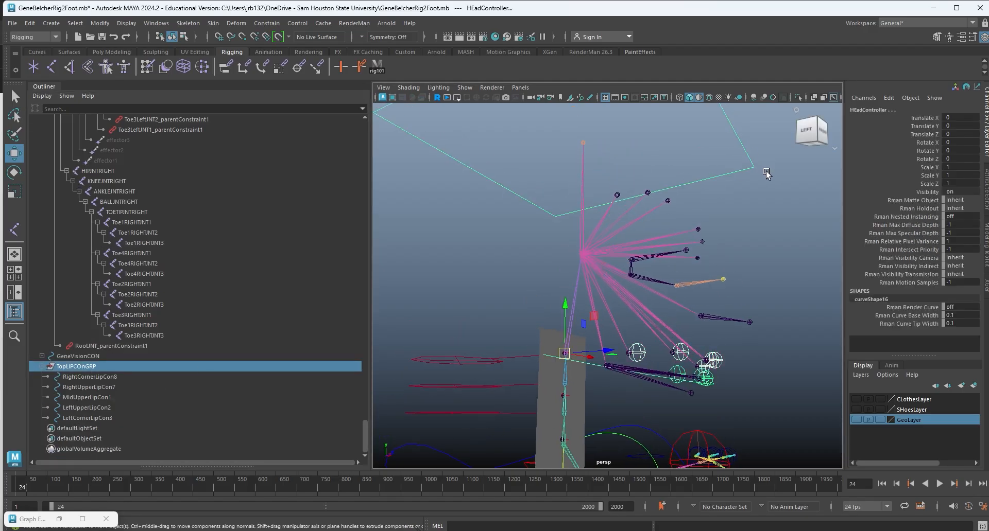
pyautogui.press('p')
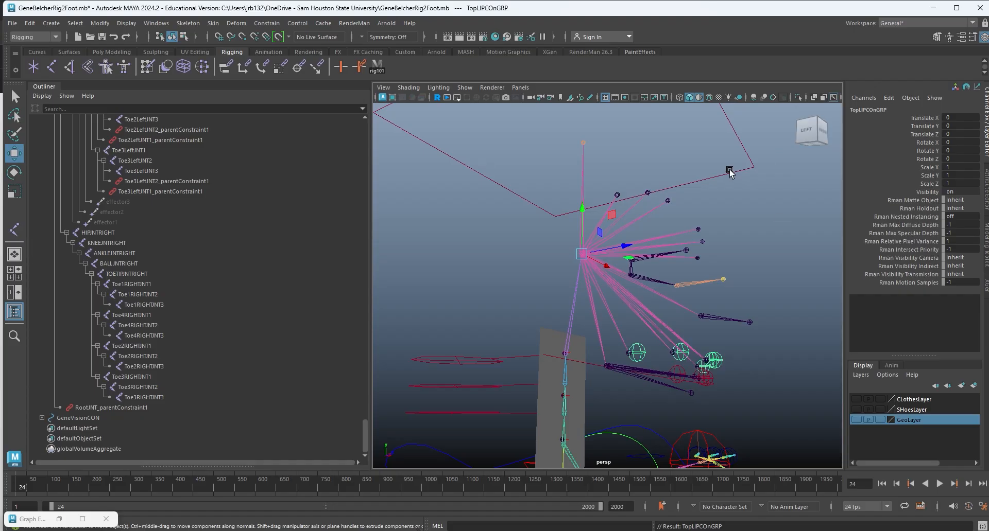
# Test-rotate HEadController with the parented upper-lip controllers, and undo the rotation.
pyautogui.click(755, 168)
pyautogui.press('e')
pyautogui.keyDown('alt'); pyautogui.moveTo(753, 190); pyautogui.dragTo(633, 329); pyautogui.keyUp('alt')
pyautogui.hotkey('ctrl', 'z')
# Examine the lip controllers and nose joints around the head from the front and the side.
pyautogui.keyDown('alt'); pyautogui.moveTo(633, 329); pyautogui.dragTo(832, 359, button='right'); pyautogui.keyUp('alt')
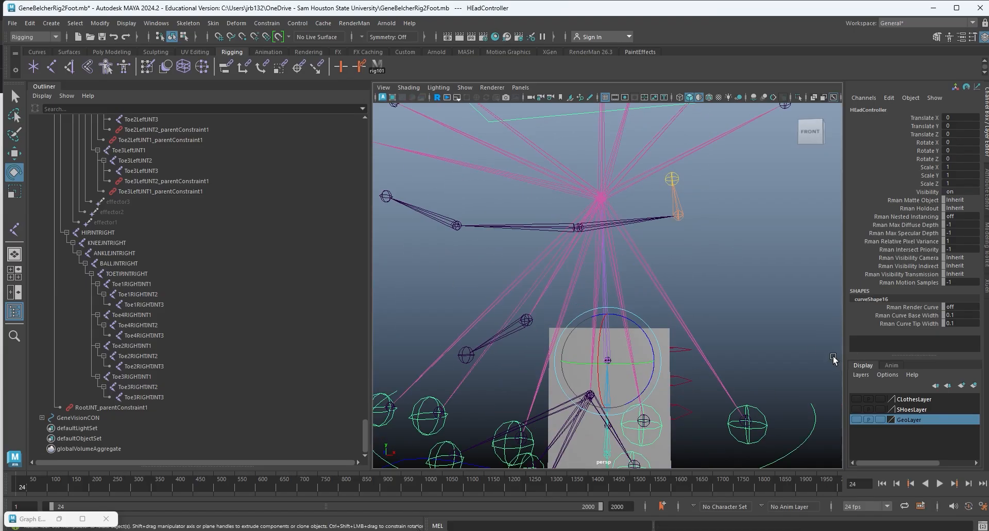
pyautogui.keyDown('alt'); pyautogui.moveTo(832, 359); pyautogui.dragTo(622, 347); pyautogui.keyUp('alt')
pyautogui.keyDown('alt'); pyautogui.moveTo(622, 347); pyautogui.dragTo(602, 329, button='right'); pyautogui.keyUp('alt')
pyautogui.keyDown('alt'); pyautogui.moveTo(602, 330); pyautogui.dragTo(671, 308, button='middle'); pyautogui.keyUp('alt')
pyautogui.keyDown('alt'); pyautogui.moveTo(671, 309); pyautogui.dragTo(630, 320); pyautogui.keyUp('alt')
pyautogui.keyDown('alt'); pyautogui.moveTo(629, 319); pyautogui.dragTo(534, 317, button='right'); pyautogui.keyUp('alt')
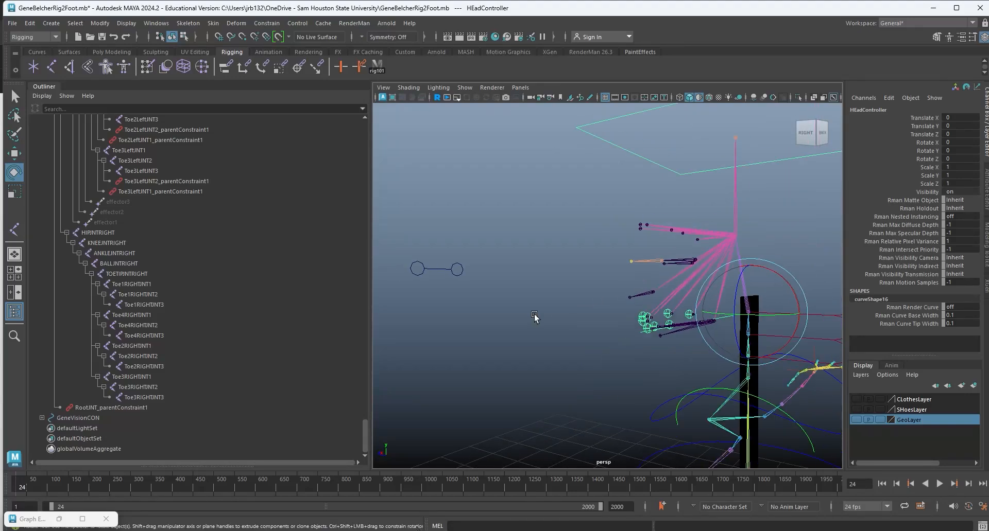
pyautogui.keyDown('alt'); pyautogui.moveTo(534, 317); pyautogui.dragTo(660, 314); pyautogui.keyUp('alt')
pyautogui.keyDown('alt'); pyautogui.moveTo(660, 314); pyautogui.dragTo(850, 364, button='right'); pyautogui.keyUp('alt')
pyautogui.keyDown('alt'); pyautogui.moveTo(608, 332); pyautogui.dragTo(692, 308); pyautogui.keyUp('alt')
pyautogui.keyDown('alt'); pyautogui.moveTo(633, 333); pyautogui.dragTo(715, 257, button='middle'); pyautogui.keyUp('alt')
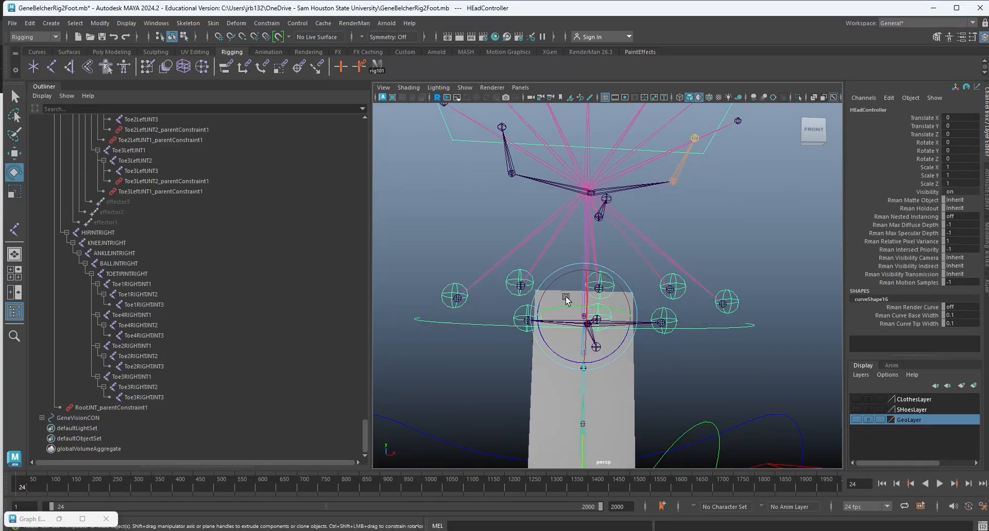
pyautogui.keyDown('alt'); pyautogui.moveTo(566, 298); pyautogui.dragTo(666, 273); pyautogui.keyUp('alt')
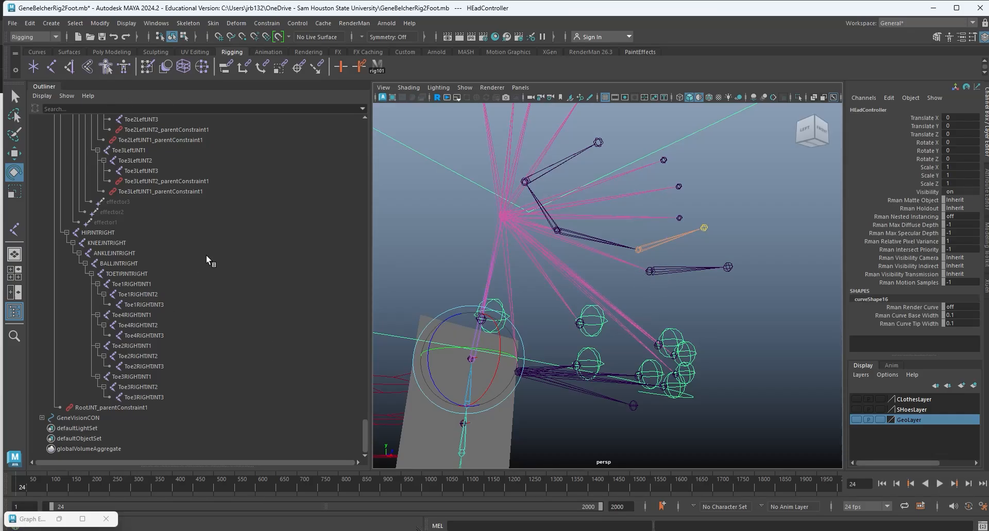
# Create a flat circle wire controller and snap it to the nose base joint.
pyautogui.click(379, 65)
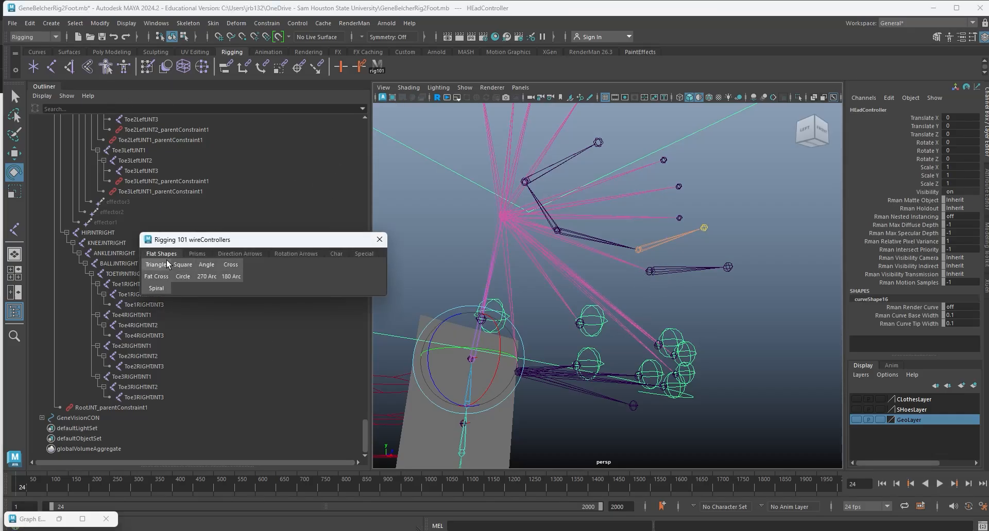
pyautogui.click(185, 277)
pyautogui.keyDown('alt'); pyautogui.moveTo(592, 324); pyautogui.dragTo(683, 354); pyautogui.keyUp('alt')
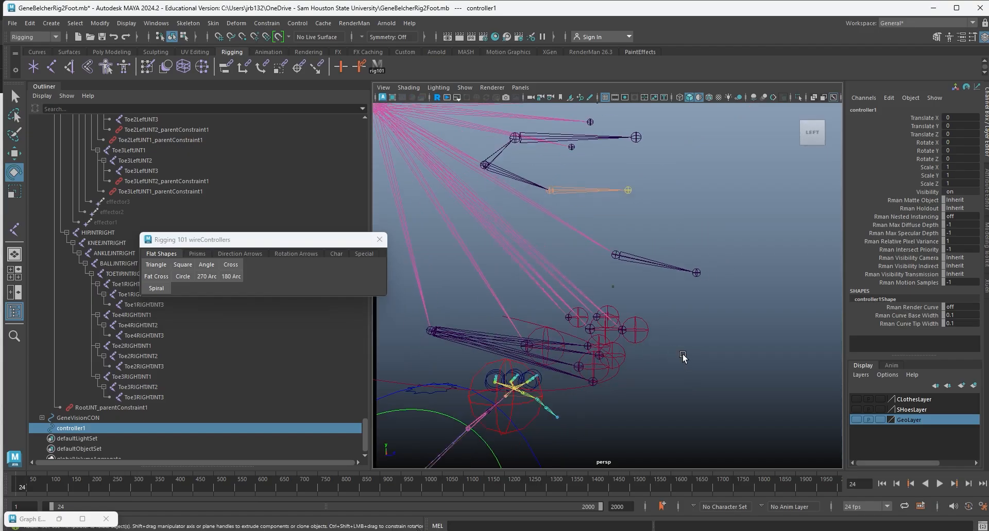
pyautogui.press('w')
pyautogui.keyDown('alt'); pyautogui.moveTo(642, 340); pyautogui.dragTo(598, 221, button='middle'); pyautogui.keyUp('alt')
pyautogui.scroll(-5, 600, 242)
pyautogui.keyDown('alt'); pyautogui.moveTo(607, 331); pyautogui.dragTo(580, 149, button='middle'); pyautogui.keyUp('alt')
pyautogui.press('v')
pyautogui.press('f')
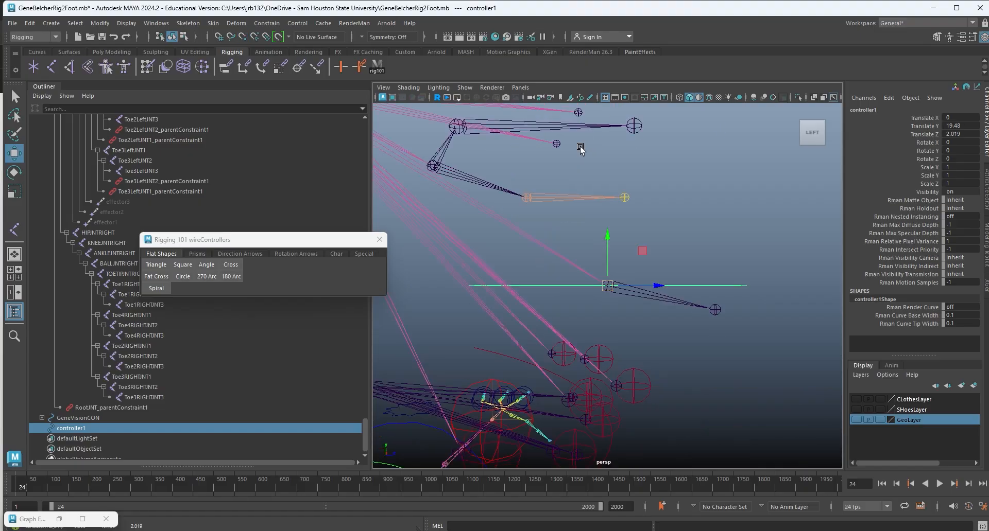
pyautogui.scroll(2, 629, 241)
# Duplicate the circle controller and rotate the copy upright to about -88 degrees in X.
pyautogui.press('e')
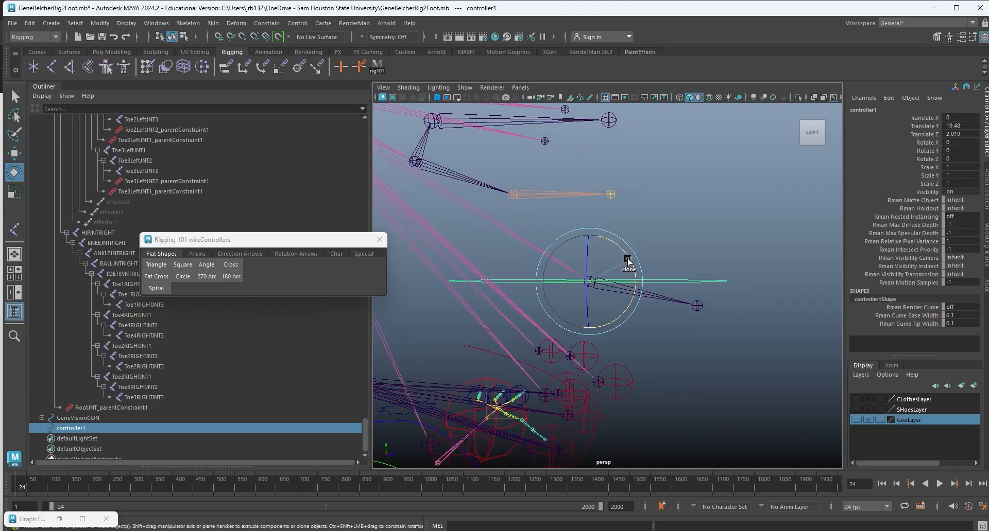
pyautogui.hotkey('ctrl', 'd')
pyautogui.moveTo(625, 260)
pyautogui.mouseDown()
pyautogui.moveTo(580, 217)
pyautogui.moveTo(634, 251)
pyautogui.mouseUp()
pyautogui.doubleClick(967, 143)
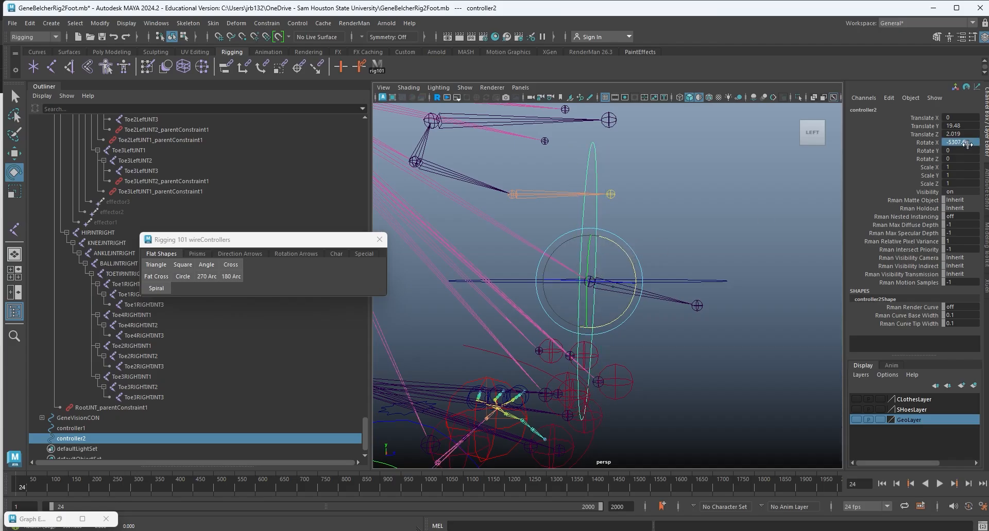
pyautogui.write('0')
pyautogui.press('Return')
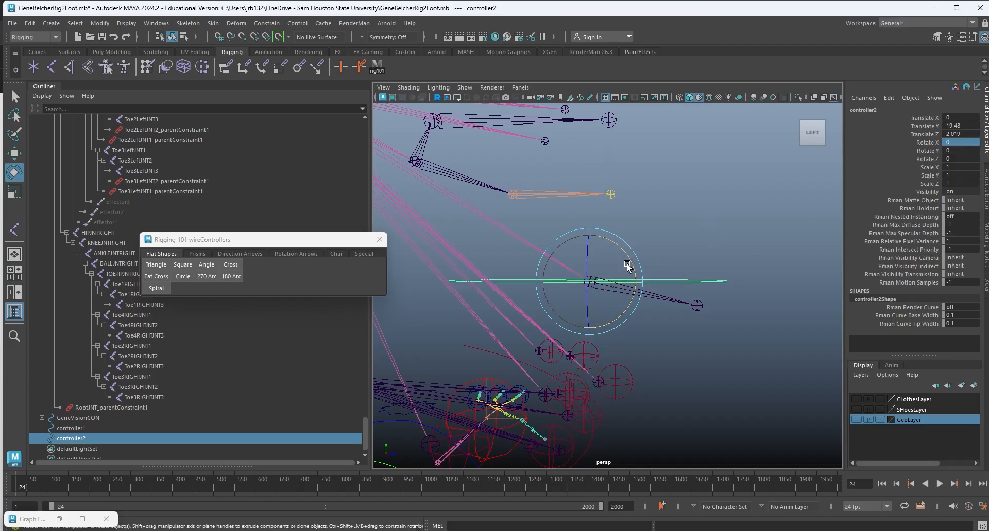
pyautogui.moveTo(628, 257); pyautogui.dragTo(538, 195)
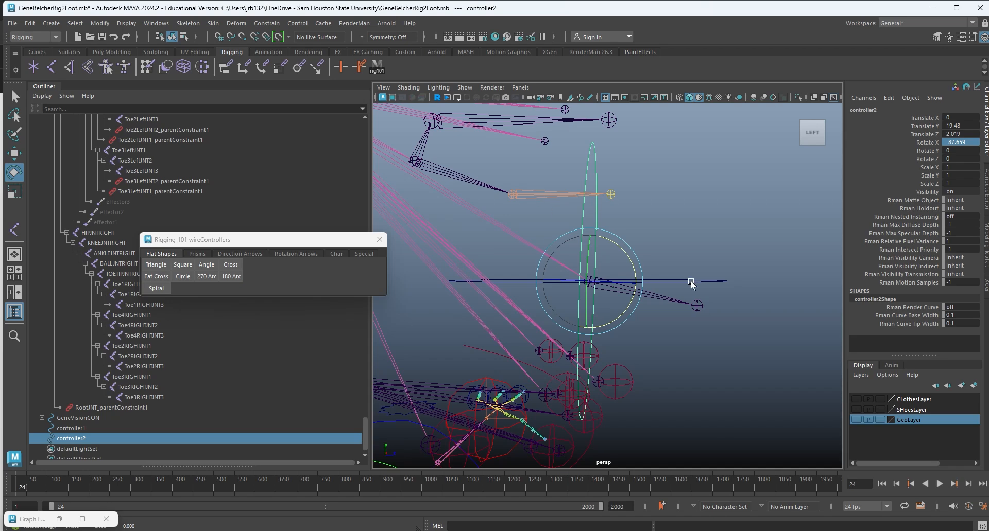
# Show GeoLayer, then scale the upright circle down to about 0.31 and move it to the tip of the nose.
pyautogui.press('r')
pyautogui.moveTo(591, 283); pyautogui.dragTo(491, 256)
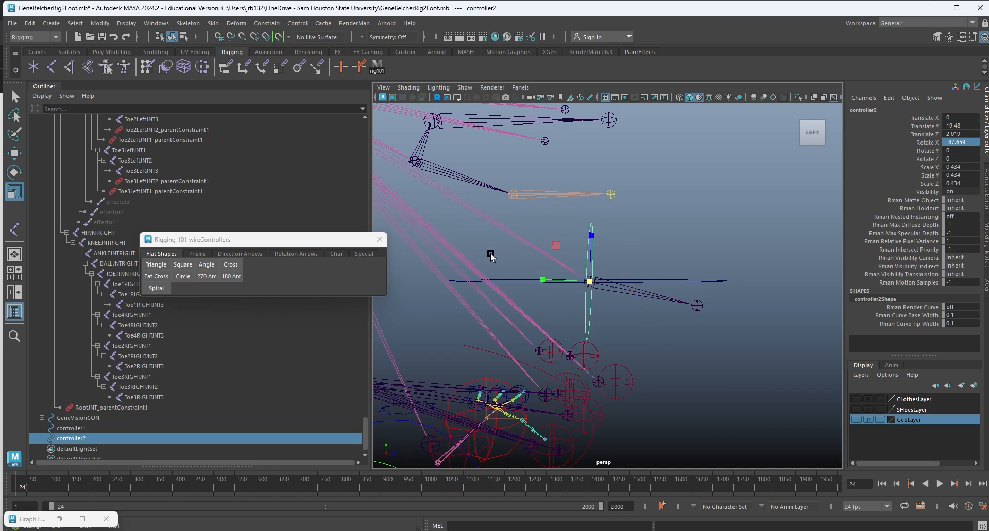
pyautogui.click(856, 420)
pyautogui.keyDown('alt'); pyautogui.moveTo(545, 303); pyautogui.dragTo(532, 288); pyautogui.keyUp('alt')
pyautogui.moveTo(591, 283); pyautogui.dragTo(625, 286)
pyautogui.press('w')
pyautogui.keyDown('alt'); pyautogui.moveTo(591, 343); pyautogui.dragTo(628, 337); pyautogui.keyUp('alt')
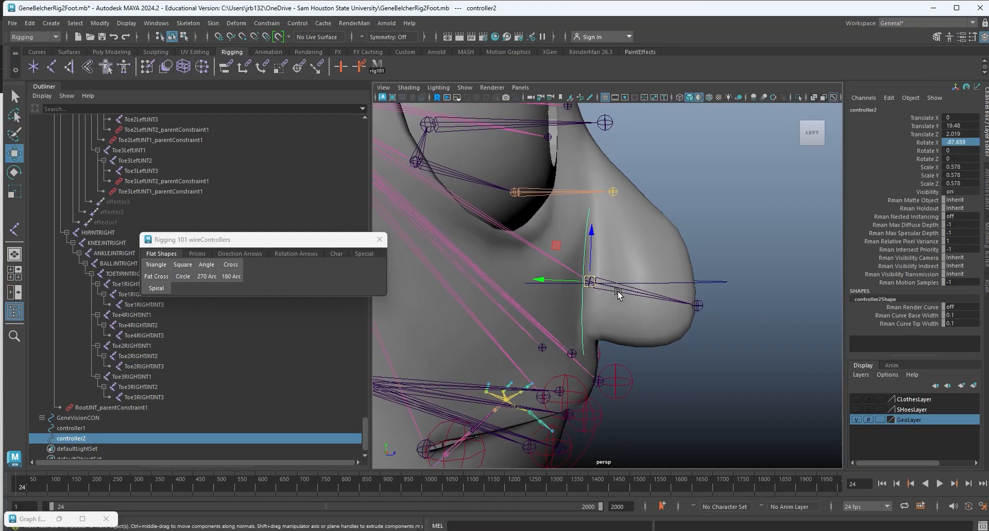
pyautogui.moveTo(554, 259); pyautogui.dragTo(637, 278)
pyautogui.press('e')
pyautogui.press('r')
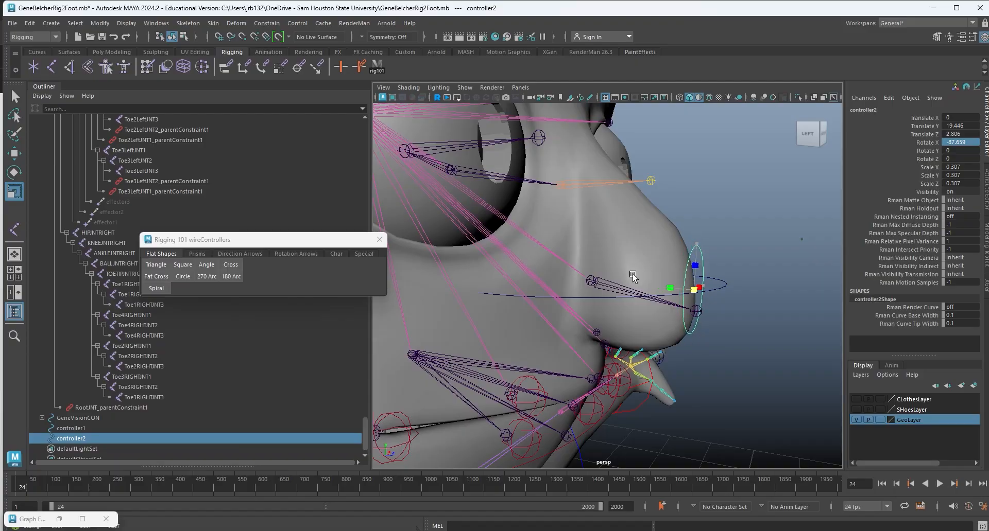
# Snap the small circle onto the nose tip joint and tilt it to about -70 degrees in X.
pyautogui.press('w')
pyautogui.keyDown('alt'); pyautogui.moveTo(650, 327); pyautogui.dragTo(672, 344); pyautogui.keyUp('alt')
pyautogui.press('v')
pyautogui.press('e')
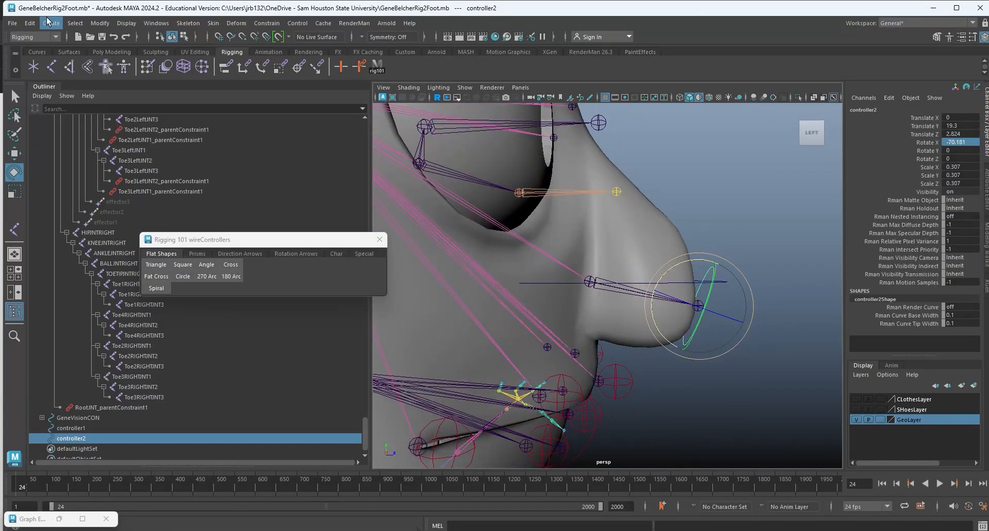
# Delete the nose circle's history and freeze its transformations.
pyautogui.click(31, 24)
pyautogui.moveTo(75, 149)
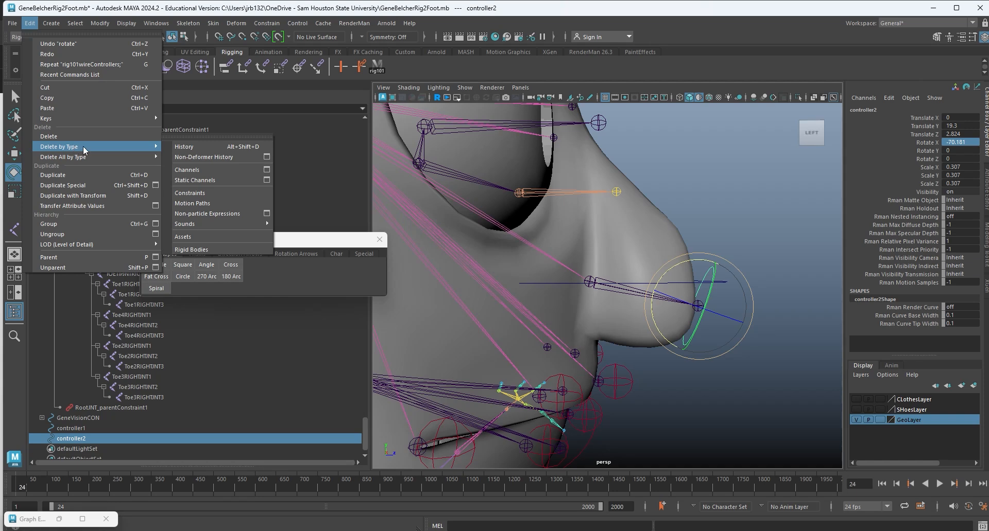
pyautogui.click(184, 147)
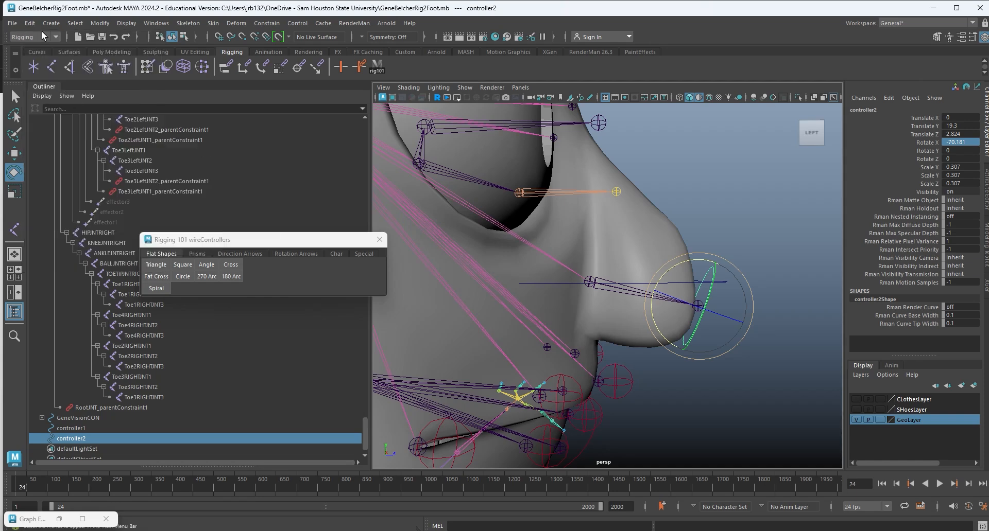
pyautogui.click(98, 24)
pyautogui.click(126, 62)
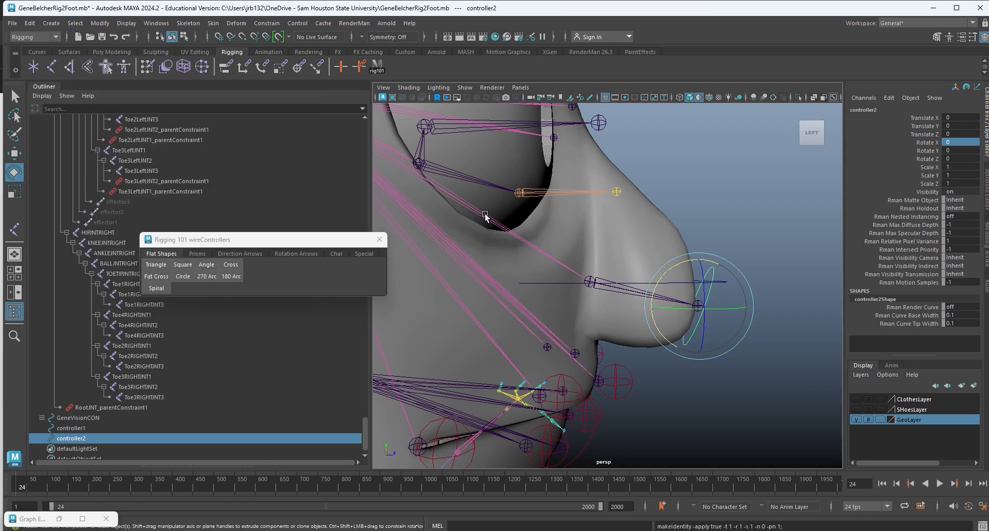
# Rename the nose tip circle NoseWiggleCon.
pyautogui.click(864, 109)
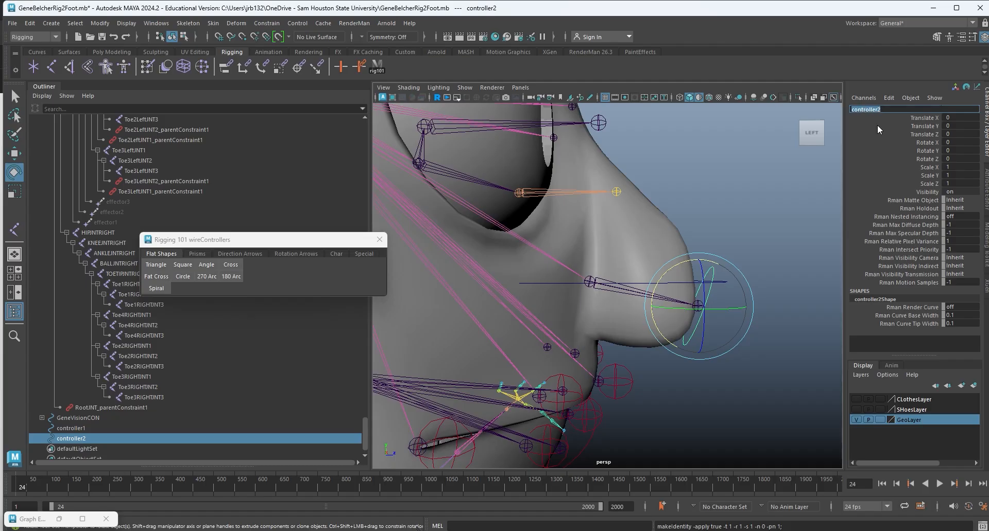
pyautogui.write('NoseWiggleCon')
pyautogui.press('Return')
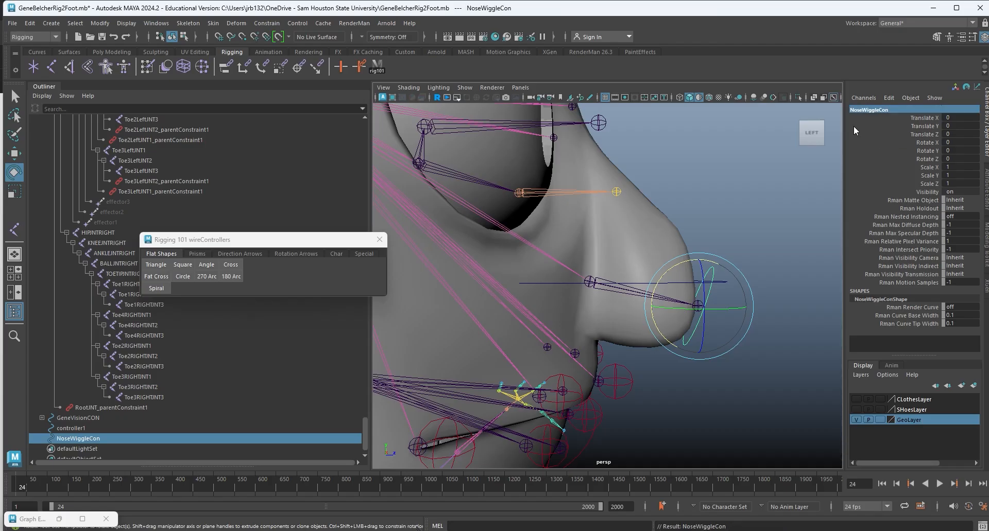
# Hide GeoLayer and snap the pivot of NoseWiggleCon to the nose base joint.
pyautogui.click(855, 419)
pyautogui.press('w')
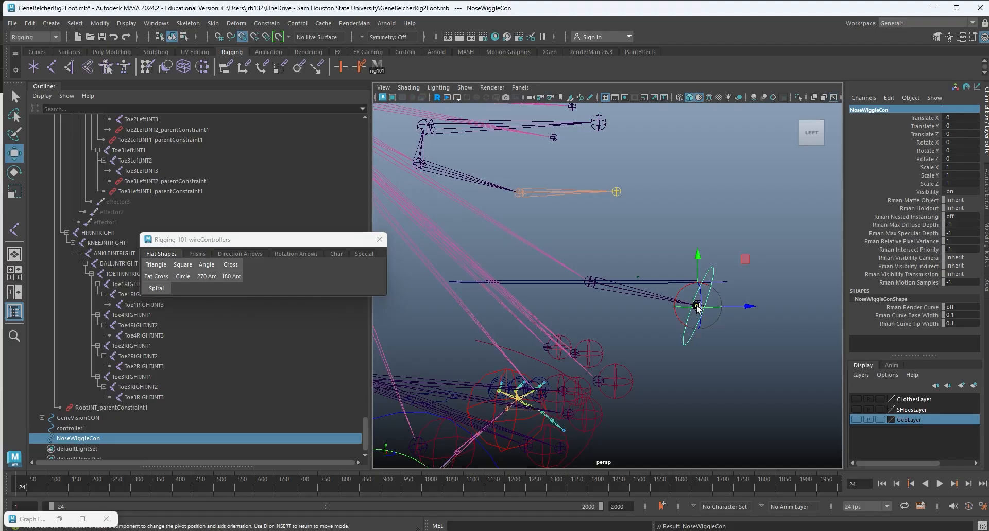
pyautogui.moveTo(697, 307); pyautogui.dragTo(601, 289)
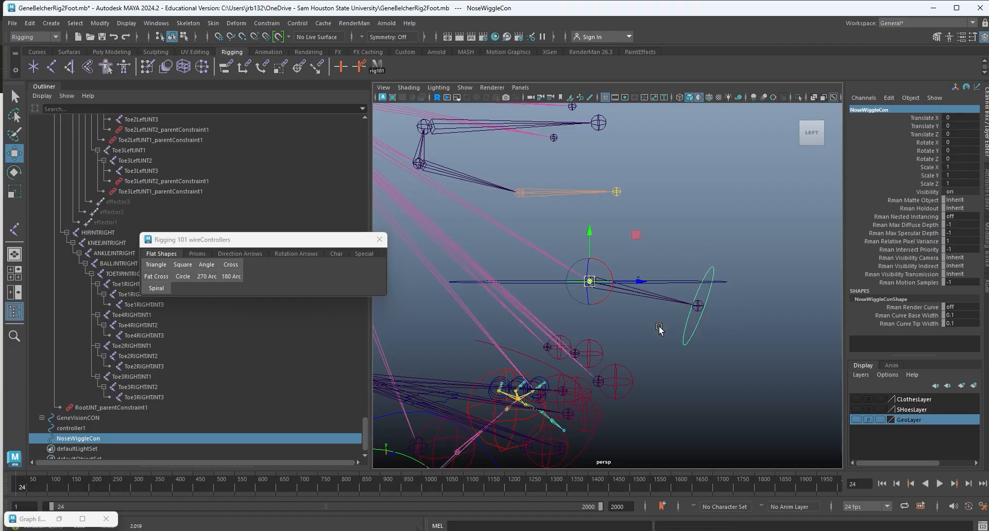
# Test-rotate NoseWiggleCon around the nose base joint, and undo the rotations.
pyautogui.press('e')
pyautogui.keyDown('alt'); pyautogui.moveTo(620, 271); pyautogui.dragTo(604, 302); pyautogui.keyUp('alt')
pyautogui.hotkey('ctrl', 'z')
pyautogui.hotkey('ctrl', 'z')
pyautogui.hotkey('ctrl', 'z')
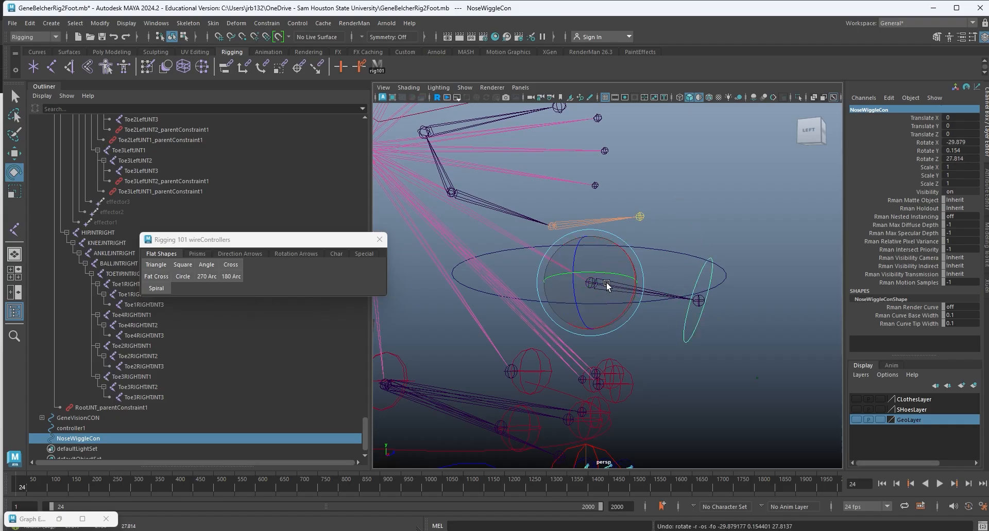
# Delete the large leftover circle controller1 around the nose base joint.
pyautogui.press('q')
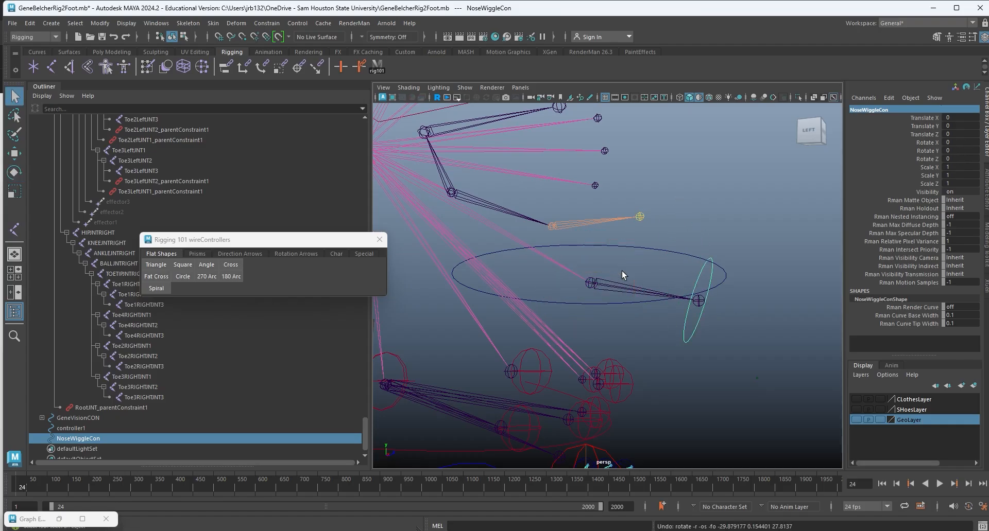
pyautogui.keyDown('alt'); pyautogui.moveTo(622, 270); pyautogui.dragTo(563, 282); pyautogui.keyUp('alt')
pyautogui.click(687, 238)
pyautogui.moveTo(687, 238)
pyautogui.keyDown('alt'); pyautogui.mouseDown()
pyautogui.moveTo(686, 254)
pyautogui.moveTo(687, 245)
pyautogui.mouseUp(); pyautogui.keyUp('alt')
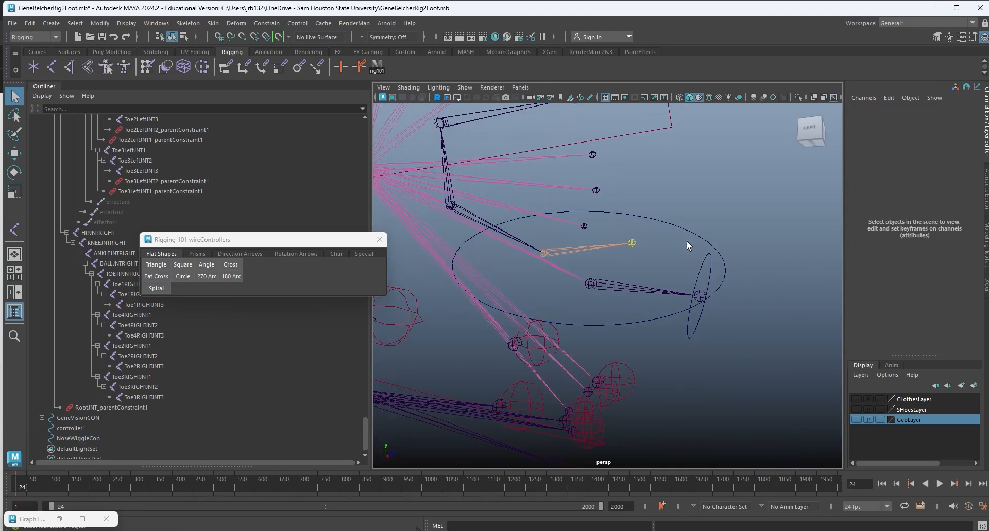
pyautogui.click(687, 242)
pyautogui.keyDown('alt'); pyautogui.moveTo(619, 274); pyautogui.dragTo(637, 264); pyautogui.keyUp('alt')
pyautogui.press('Delete')
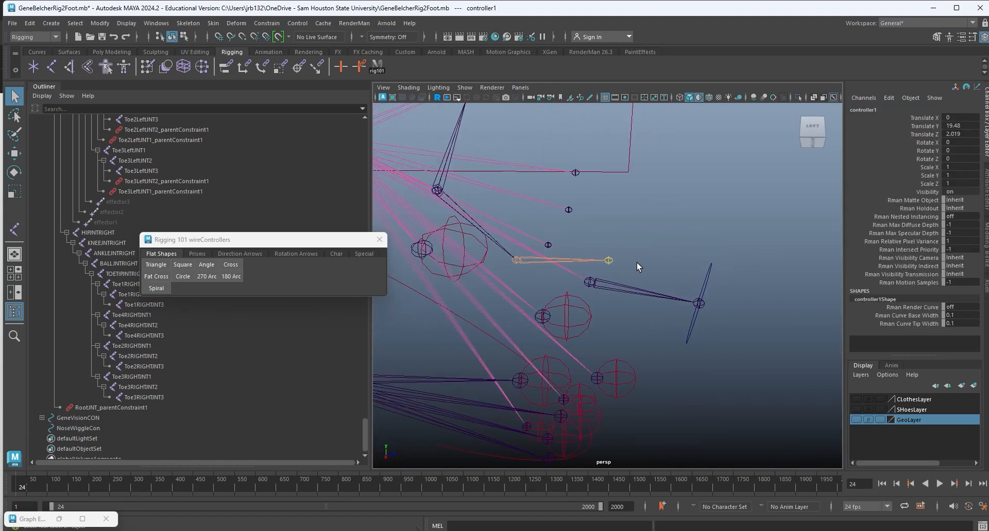
# Select NoseWiggleCon and the nose base joint, and open the Orient constraint options.
pyautogui.click(704, 283)
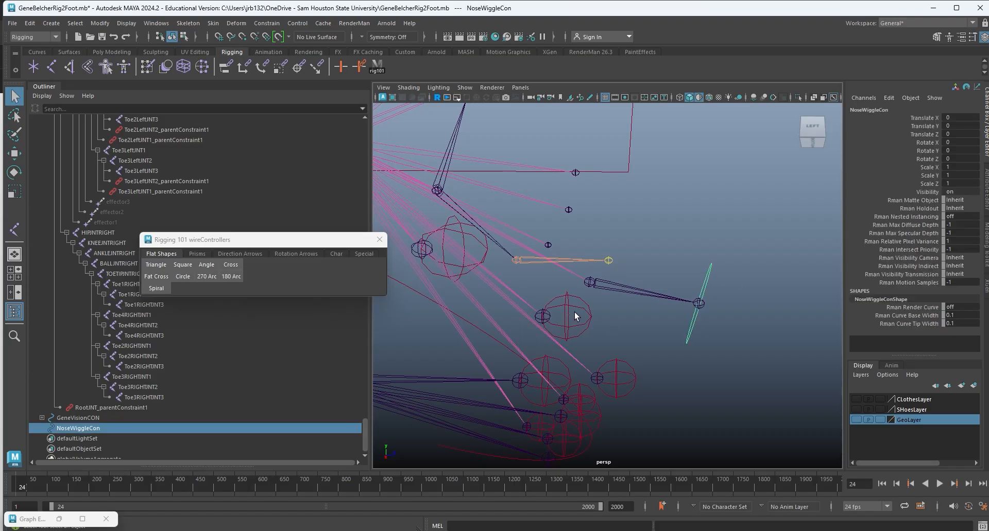
pyautogui.click(602, 282)
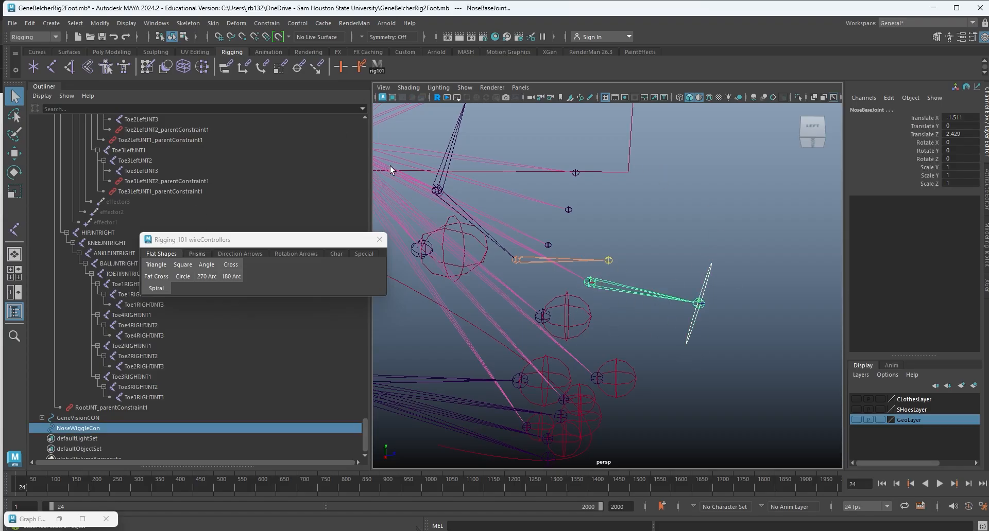
pyautogui.click(268, 22)
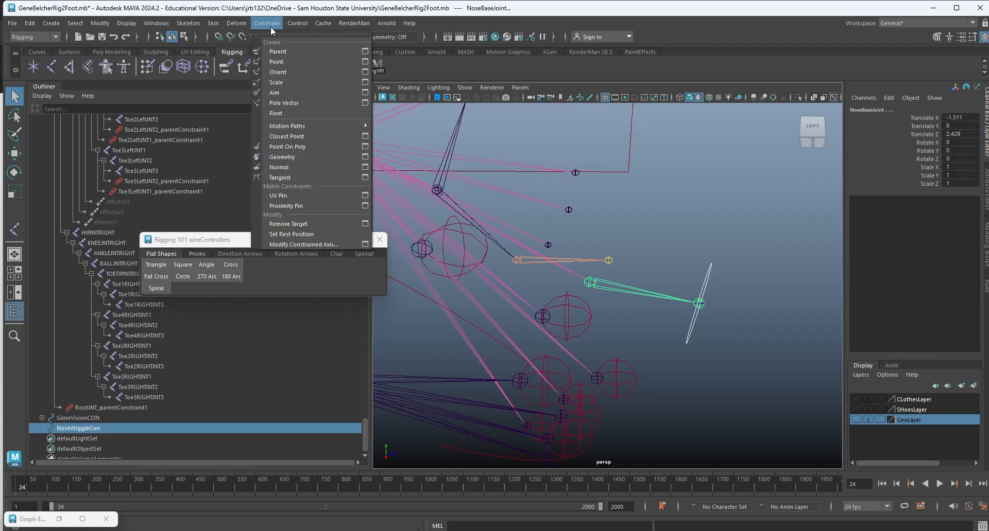
pyautogui.click(366, 72)
pyautogui.moveTo(154, 183); pyautogui.dragTo(220, 161)
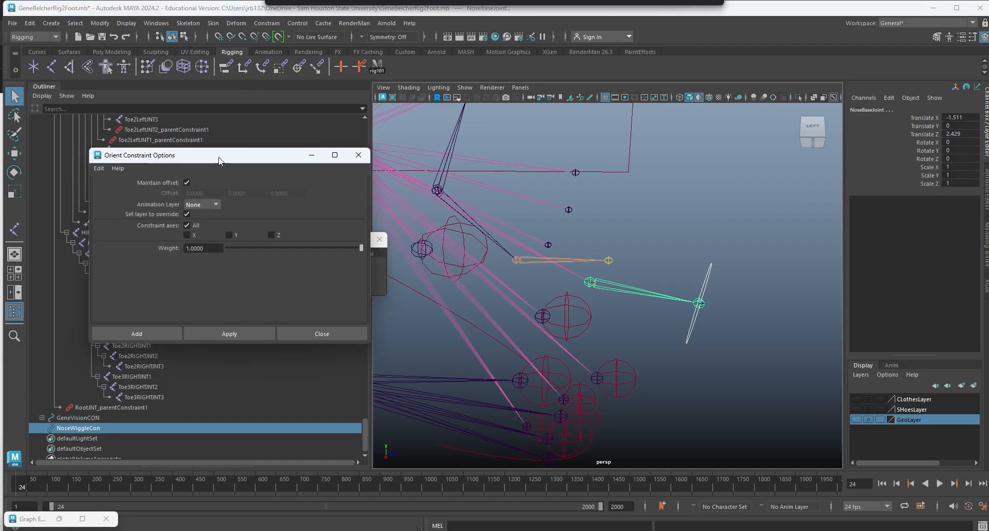
# Orient-constrain NoseBaseJoint to NoseWiggleCon on all axes with maintained offset, and test the controller's rotation.
pyautogui.click(167, 332)
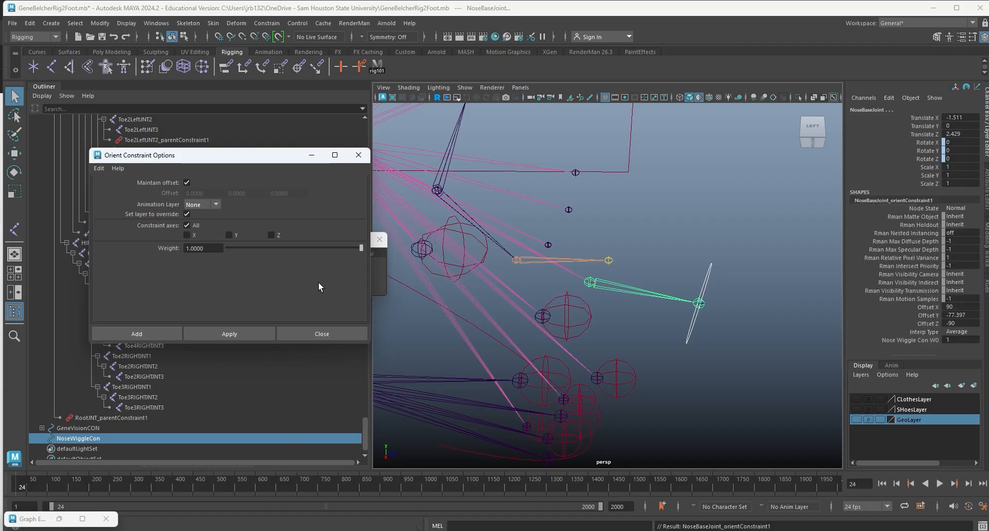
pyautogui.click(359, 155)
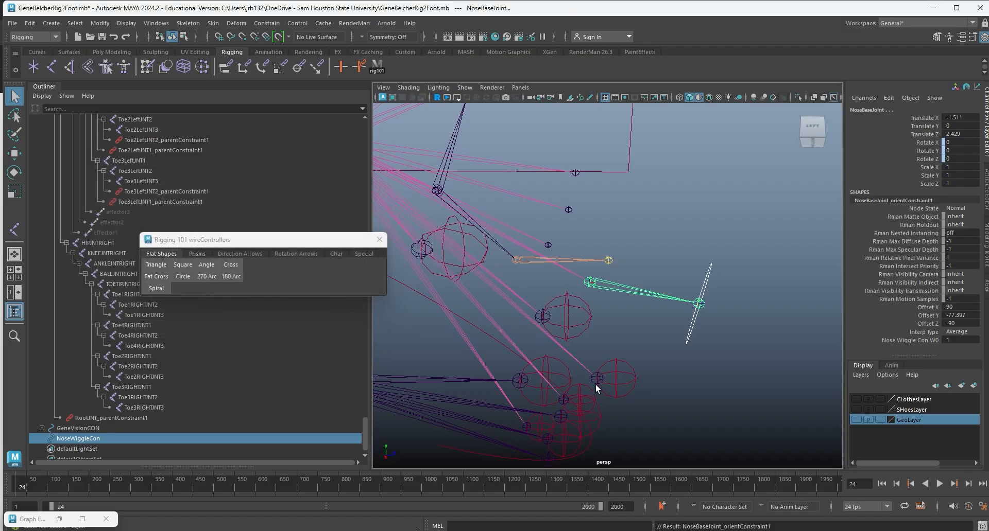
pyautogui.click(702, 283)
pyautogui.press('e')
pyautogui.moveTo(622, 340); pyautogui.dragTo(609, 282)
pyautogui.hotkey('ctrl', 'z')
# Parent the NoseWiggleCon controller under HEadController.
pyautogui.keyDown('alt'); pyautogui.moveTo(679, 343); pyautogui.dragTo(722, 383, button='middle'); pyautogui.keyUp('alt')
pyautogui.keyDown('alt'); pyautogui.moveTo(722, 383); pyautogui.dragTo(674, 357, button='right'); pyautogui.keyUp('alt')
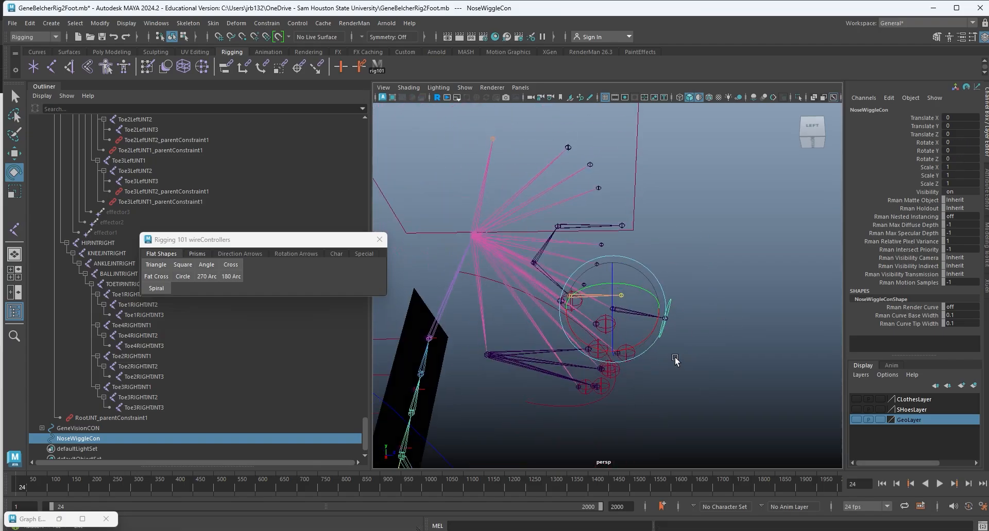
pyautogui.keyDown('alt'); pyautogui.moveTo(674, 356); pyautogui.dragTo(632, 354); pyautogui.keyUp('alt')
pyautogui.keyDown('shift'); pyautogui.click(675, 191); pyautogui.keyUp('shift')
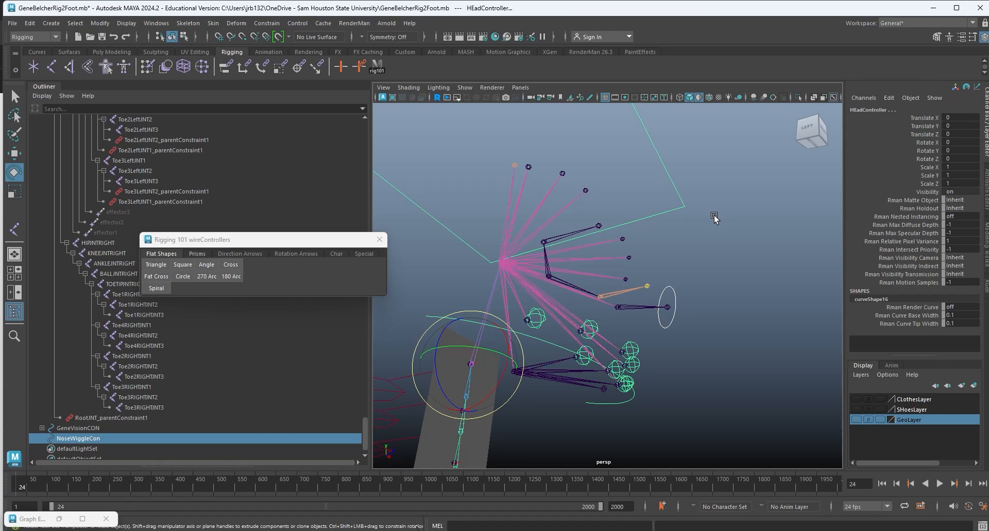
pyautogui.press('p')
pyautogui.click(703, 222)
pyautogui.click(668, 174)
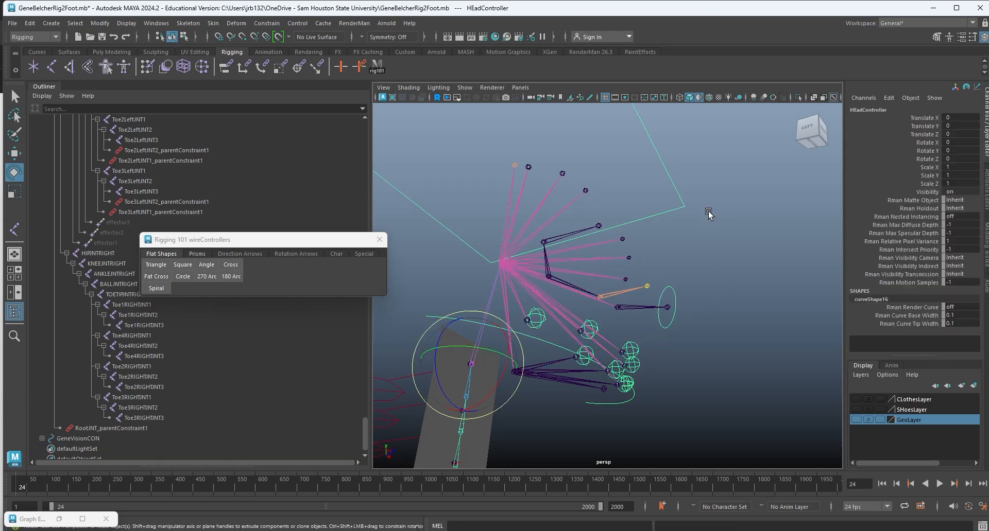
# Test the rotation of HEadController and undo it.
pyautogui.keyDown('alt'); pyautogui.moveTo(697, 304); pyautogui.dragTo(602, 319); pyautogui.keyUp('alt')
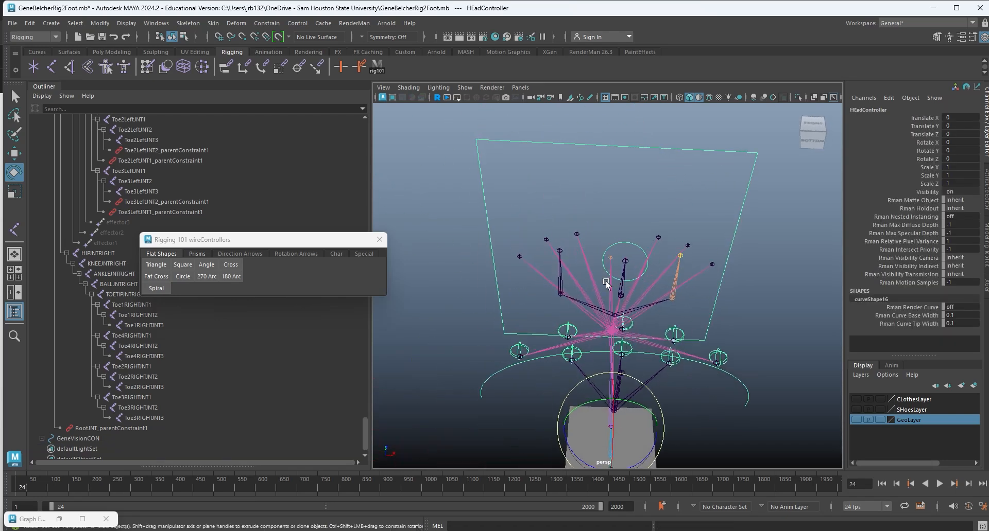
pyautogui.keyDown('alt'); pyautogui.moveTo(602, 319); pyautogui.dragTo(547, 258, button='middle'); pyautogui.keyUp('alt')
pyautogui.moveTo(576, 380); pyautogui.dragTo(582, 367)
pyautogui.hotkey('ctrl', 'z')
pyautogui.hotkey('ctrl', 'z')
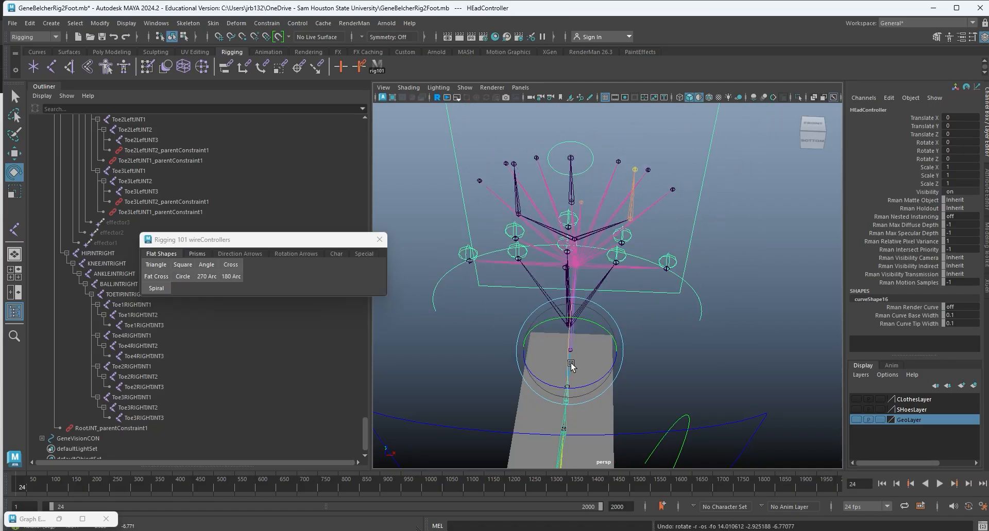
pyautogui.keyDown('alt'); pyautogui.moveTo(570, 365); pyautogui.dragTo(595, 291); pyautogui.keyUp('alt')
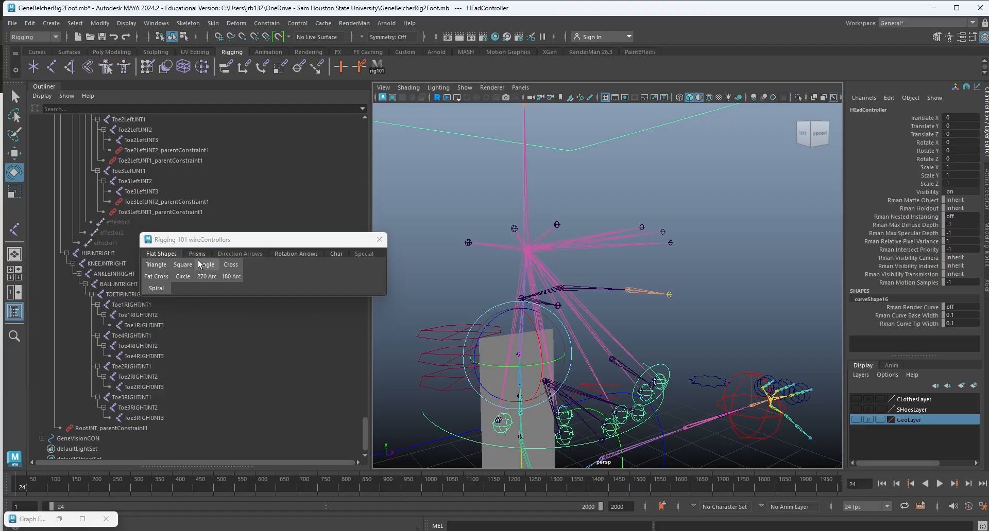
pyautogui.click(184, 277)
pyautogui.keyDown('alt'); pyautogui.moveTo(492, 373); pyautogui.dragTo(385, 287, button='right'); pyautogui.keyUp('alt')
pyautogui.press('w')
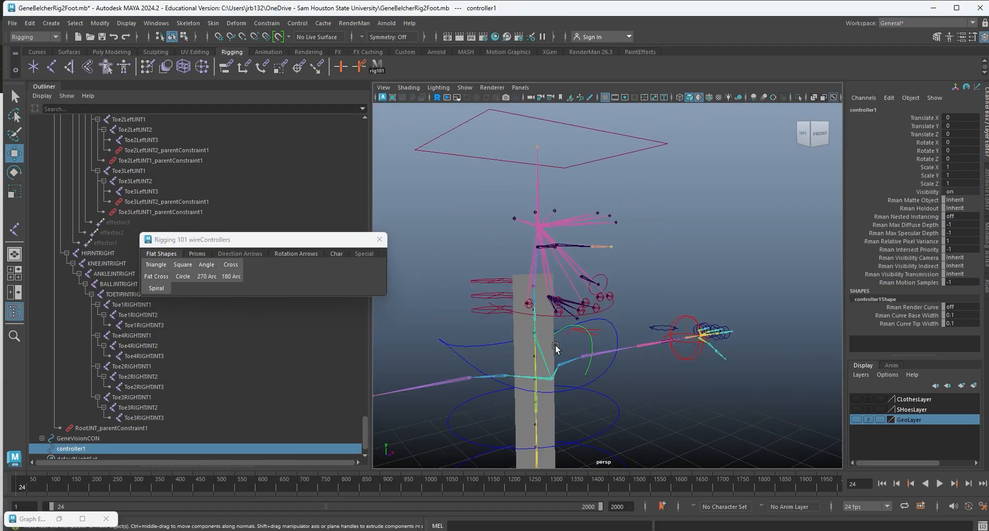
pyautogui.keyDown('alt'); pyautogui.moveTo(658, 427); pyautogui.dragTo(601, 221, button='middle'); pyautogui.keyUp('alt')
pyautogui.keyDown('alt'); pyautogui.moveTo(601, 221); pyautogui.dragTo(413, 284, button='right'); pyautogui.keyUp('alt')
pyautogui.keyDown('alt'); pyautogui.moveTo(556, 393); pyautogui.dragTo(651, 397); pyautogui.keyUp('alt')
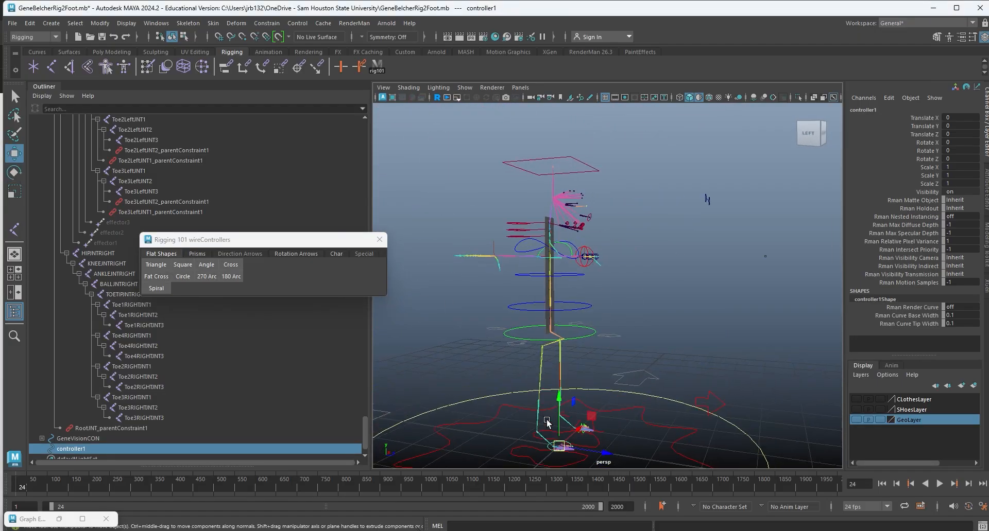
pyautogui.moveTo(560, 452); pyautogui.dragTo(596, 202)
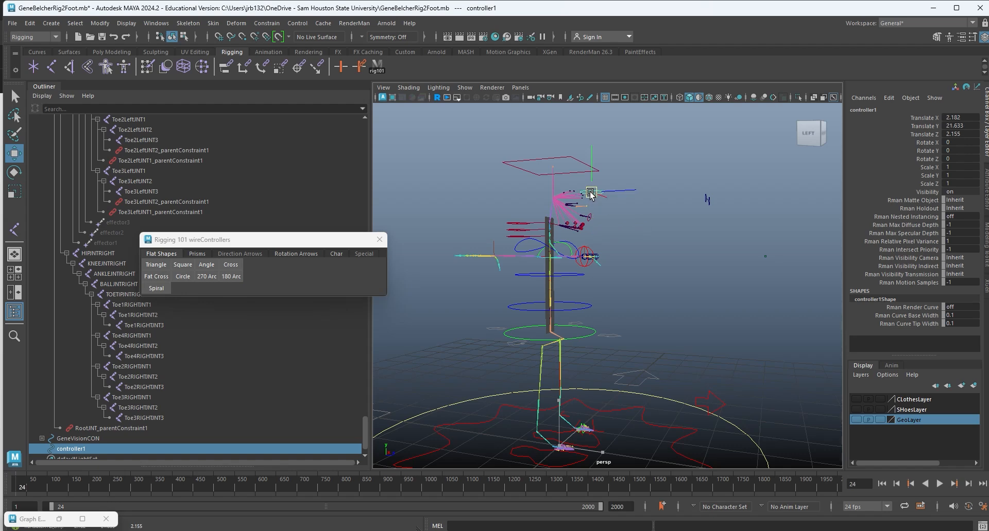
pyautogui.click(654, 301)
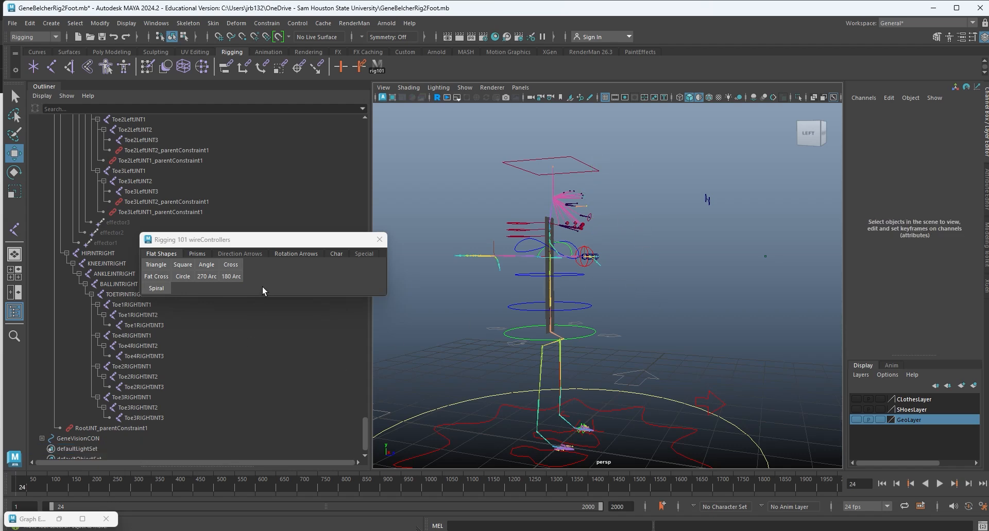
# Create a sphere controller, snap it to the middle left eyebrow joint, scale it to about 0.188 and show GeoLayer.
pyautogui.click(196, 253)
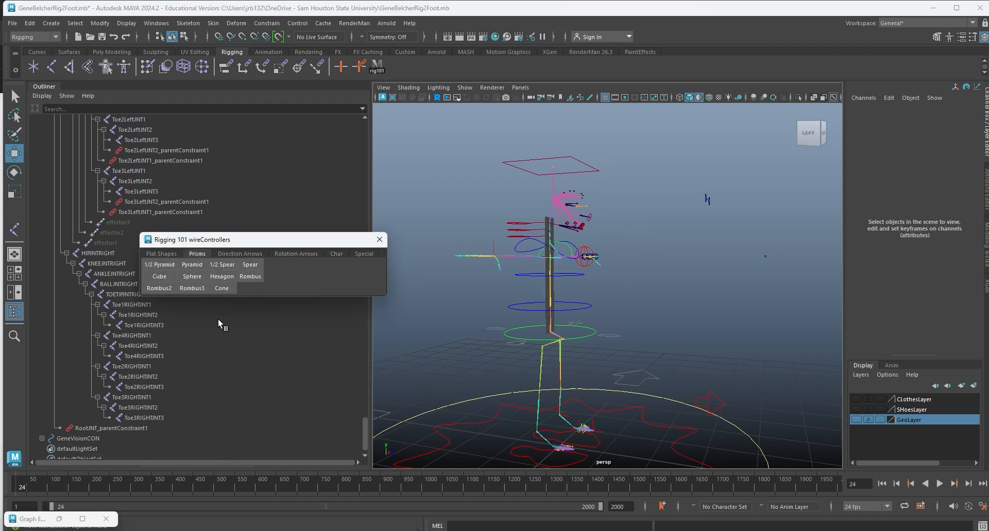
pyautogui.click(192, 277)
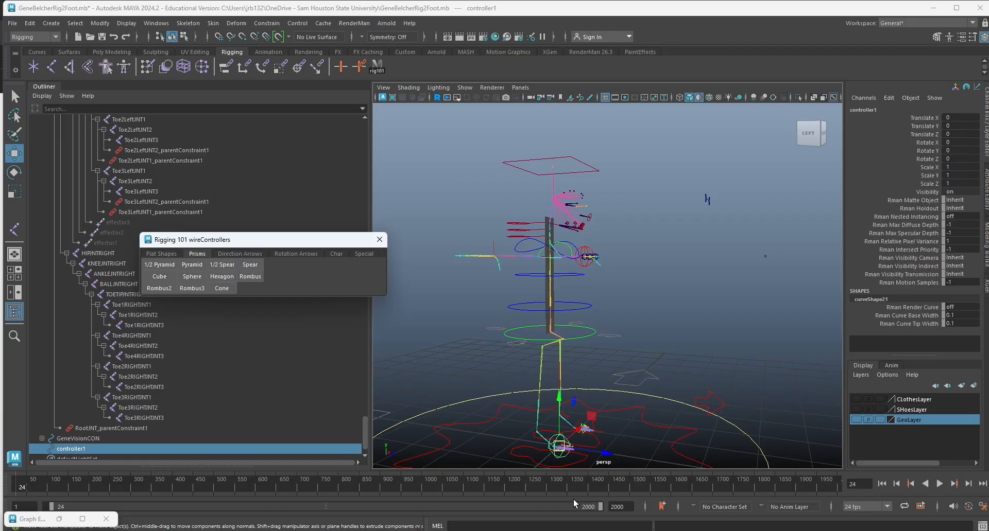
pyautogui.moveTo(560, 446); pyautogui.dragTo(594, 192)
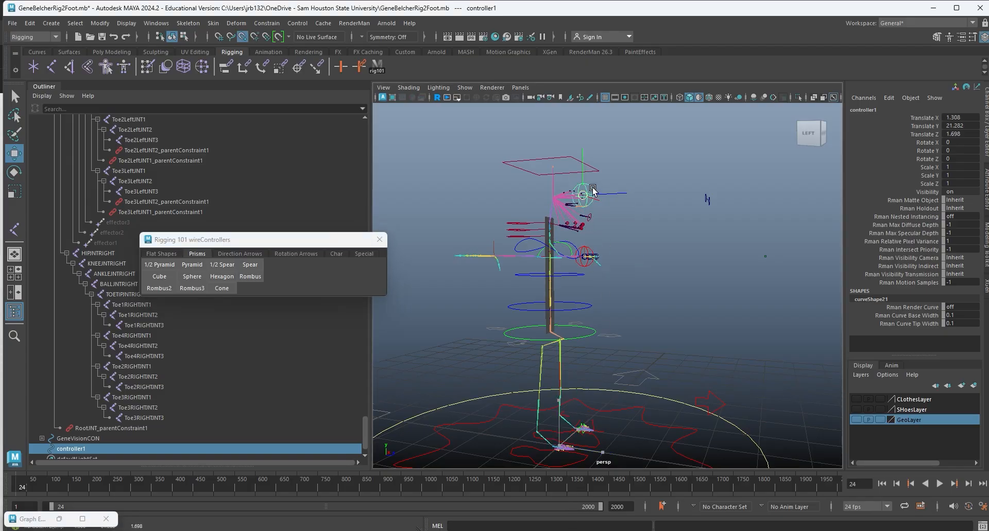
pyautogui.press('f')
pyautogui.keyDown('alt'); pyautogui.moveTo(695, 344); pyautogui.dragTo(459, 280); pyautogui.keyUp('alt')
pyautogui.press('r')
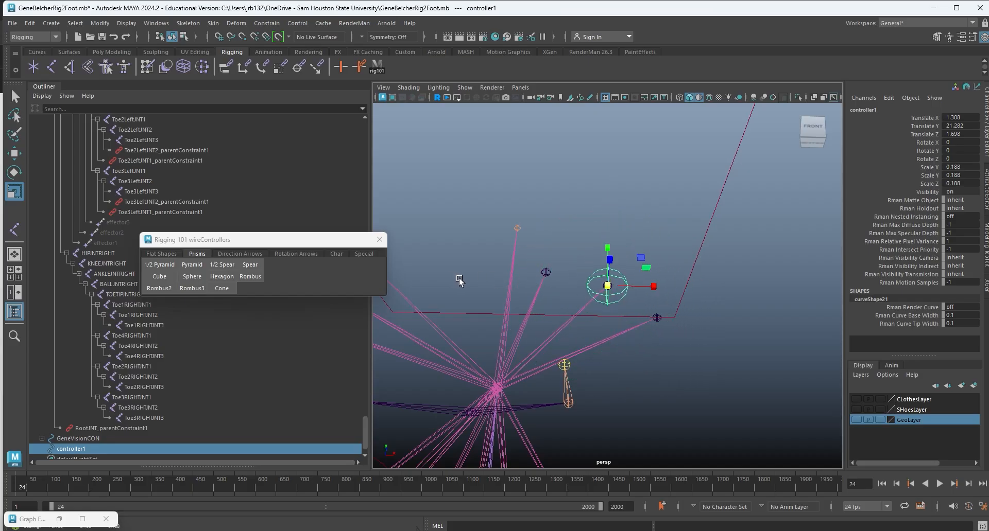
pyautogui.click(855, 419)
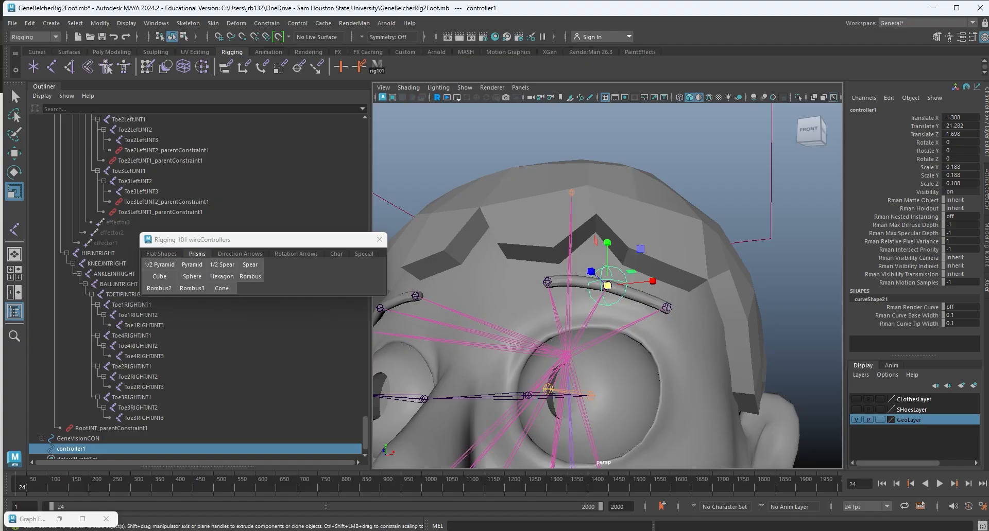
# Enable drawing overrides on the sphere controller's shape and set its index colour to red.
pyautogui.click(986, 193)
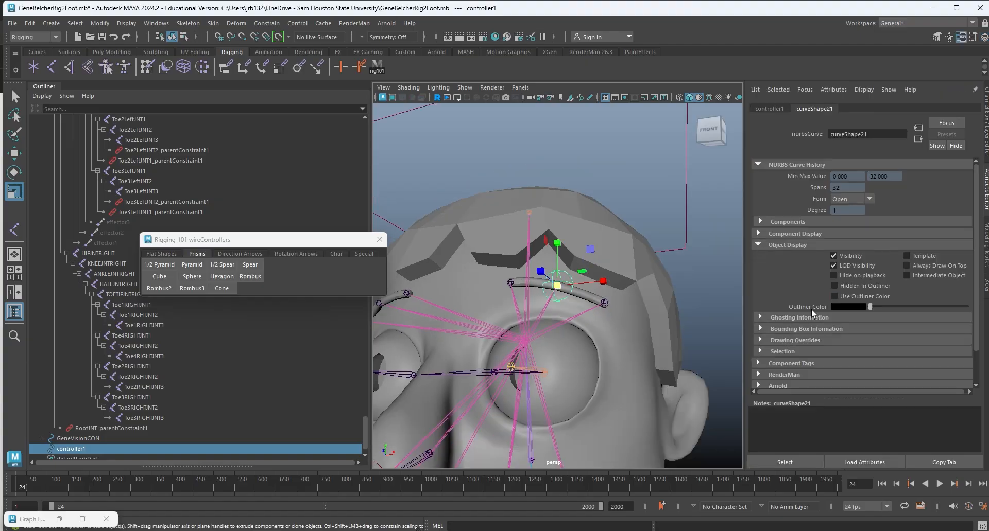
pyautogui.click(773, 340)
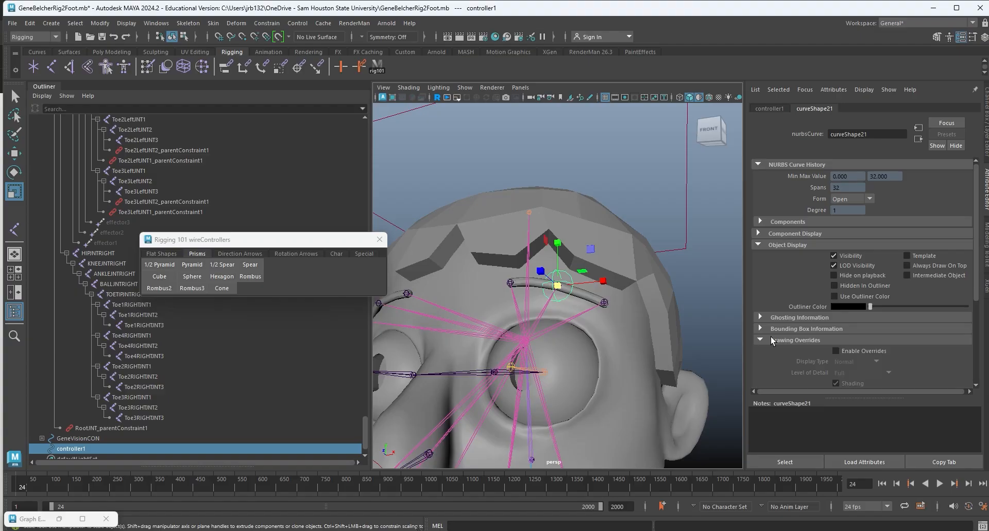
pyautogui.click(835, 351)
pyautogui.scroll(-4, 837, 344)
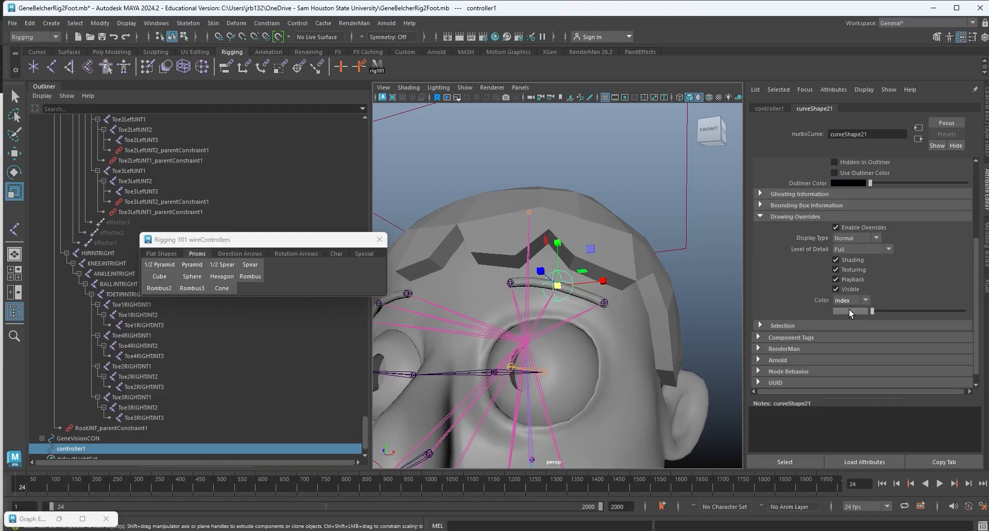
pyautogui.moveTo(870, 313); pyautogui.dragTo(910, 311)
pyautogui.click(731, 273)
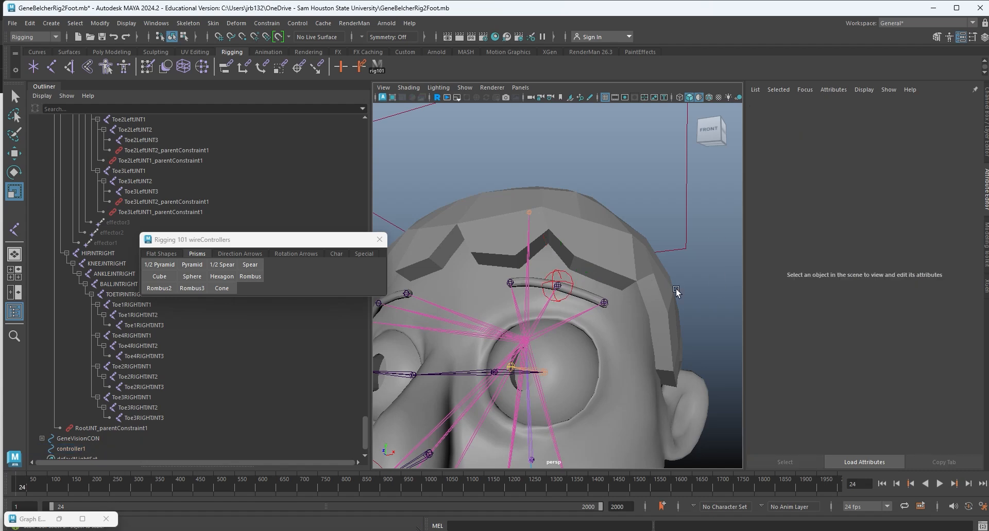
# Hide GeoLayer and duplicate the red sphere controller twice, placing the copies on the inner and outer left eyebrow joints.
pyautogui.keyDown('alt'); pyautogui.moveTo(675, 289); pyautogui.dragTo(616, 277); pyautogui.keyUp('alt')
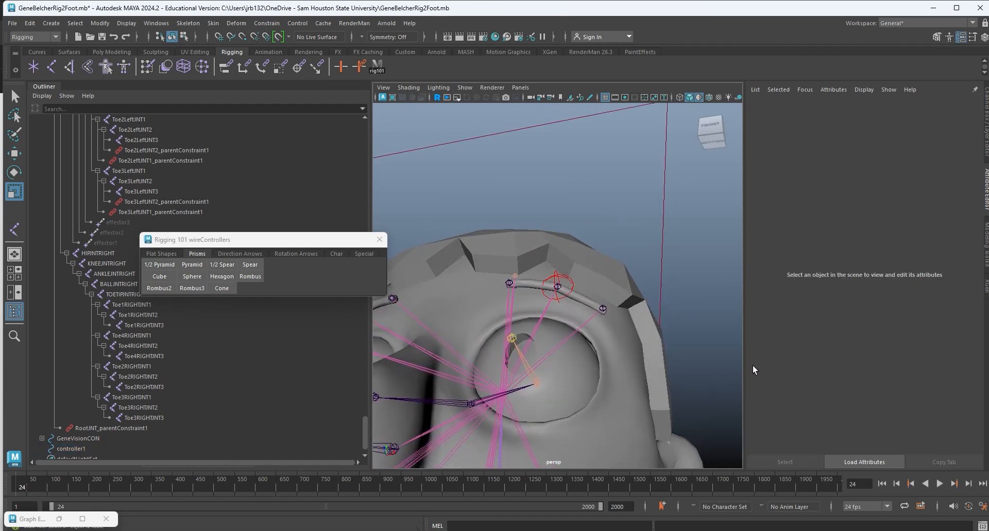
pyautogui.click(986, 90)
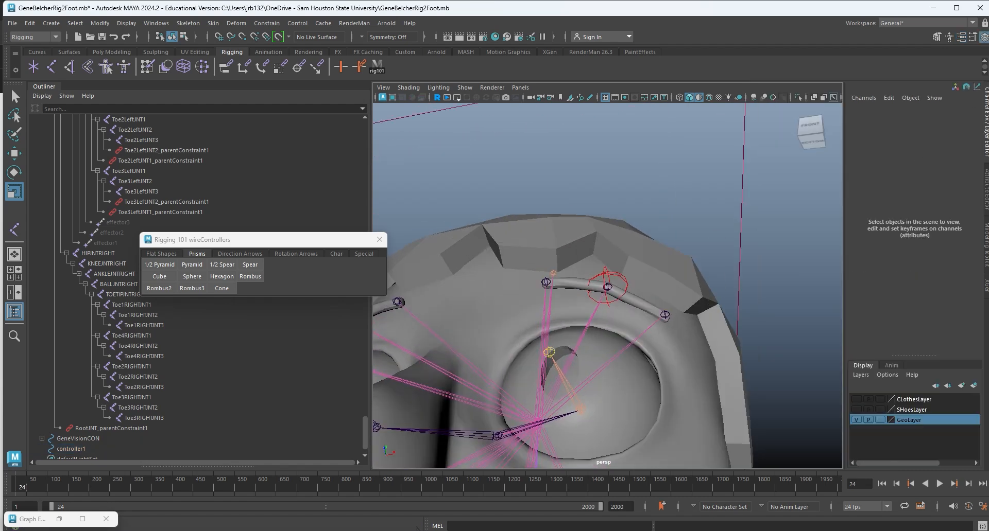
pyautogui.click(857, 419)
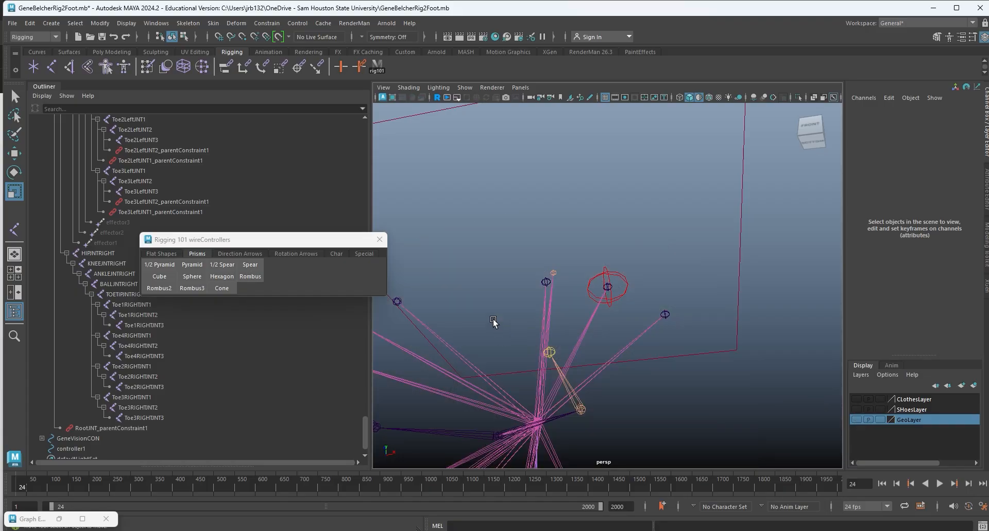
pyautogui.press('w')
pyautogui.click(625, 285)
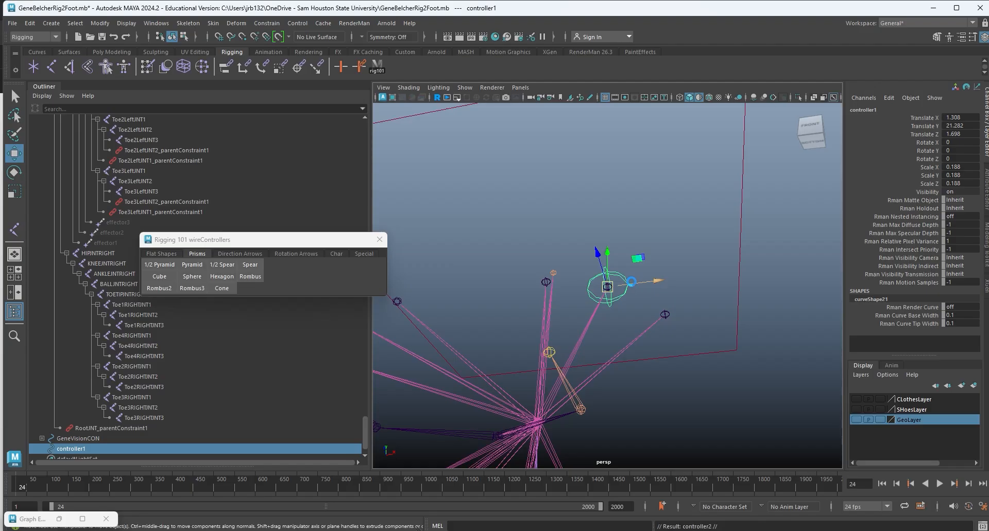
pyautogui.hotkey('ctrl', 'd')
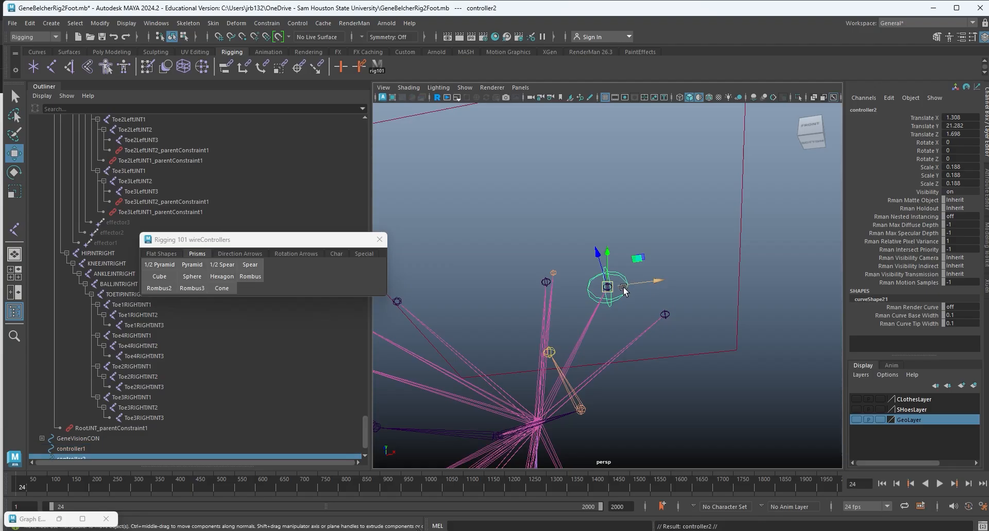
pyautogui.hotkey('ctrl', 'd')
pyautogui.moveTo(601, 290); pyautogui.dragTo(680, 319)
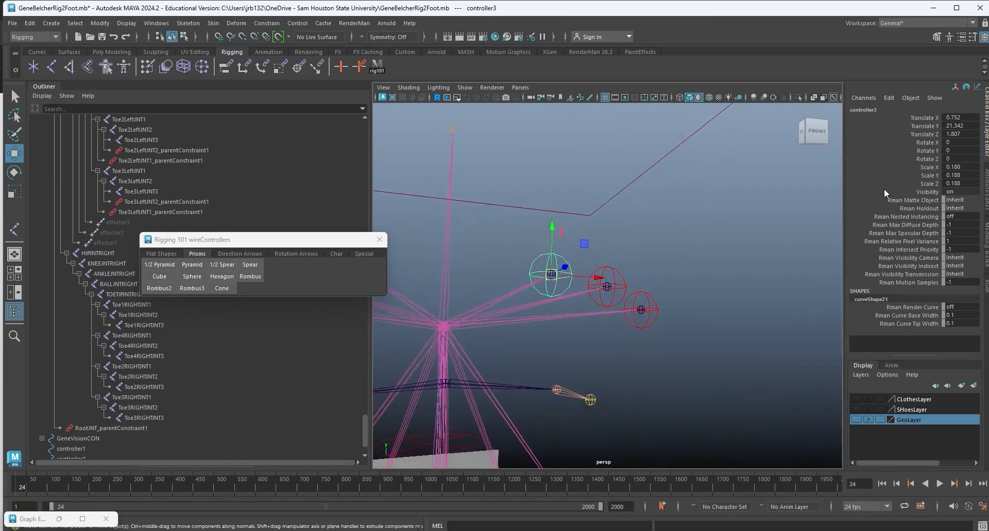
# Rename the inner left eyebrow controller to LEftBrowCon1.
pyautogui.click(863, 110)
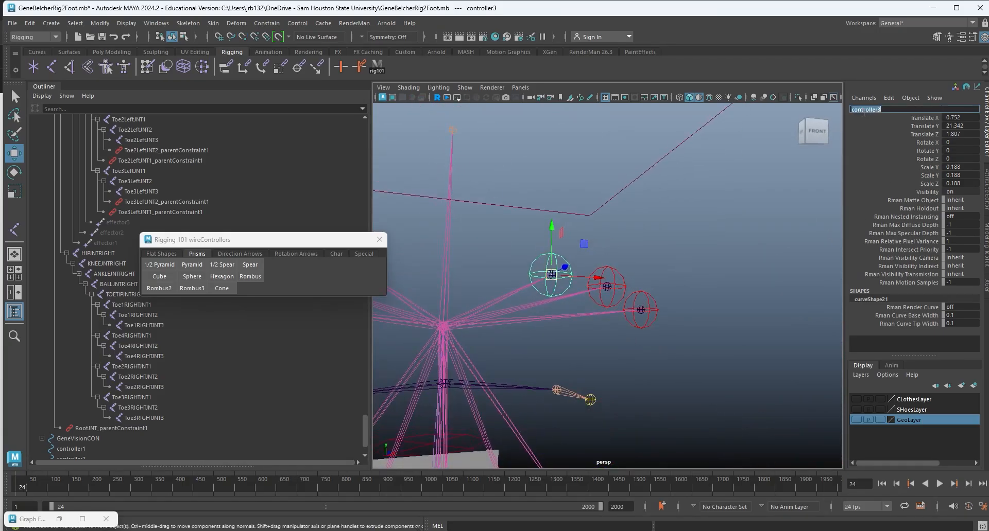
pyautogui.write('LEftBrowCon1')
pyautogui.press('Return')
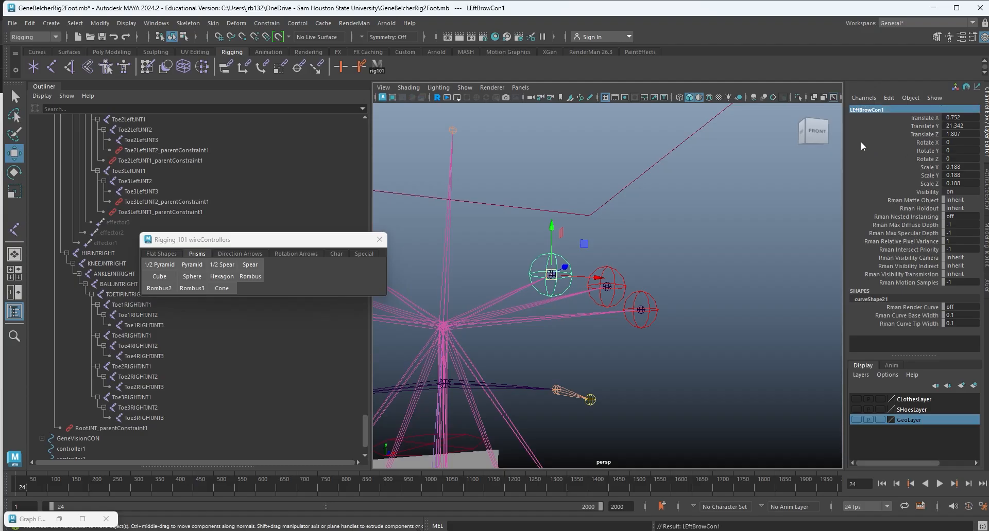
# Rename the middle left eyebrow controller to LeftBrowCon2.
pyautogui.click(604, 267)
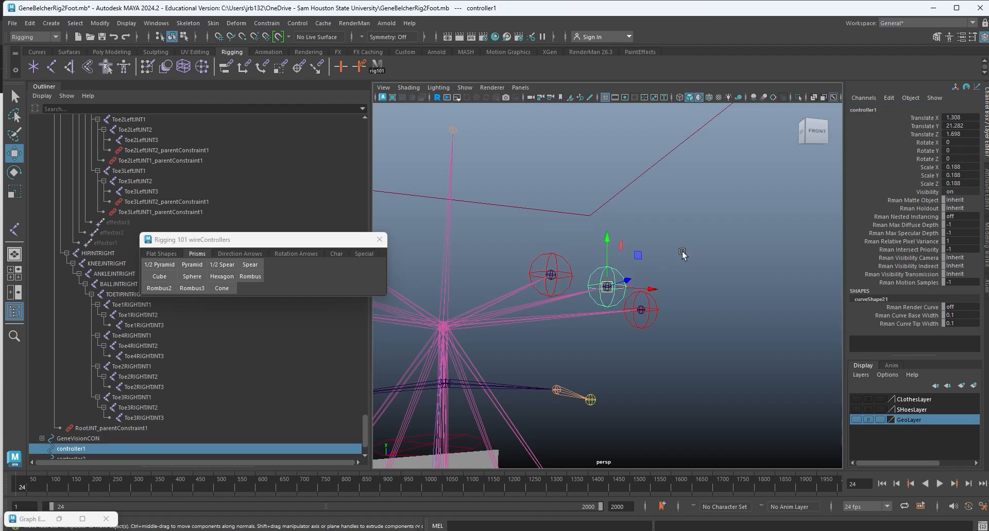
pyautogui.doubleClick(868, 112)
pyautogui.write('Lef')
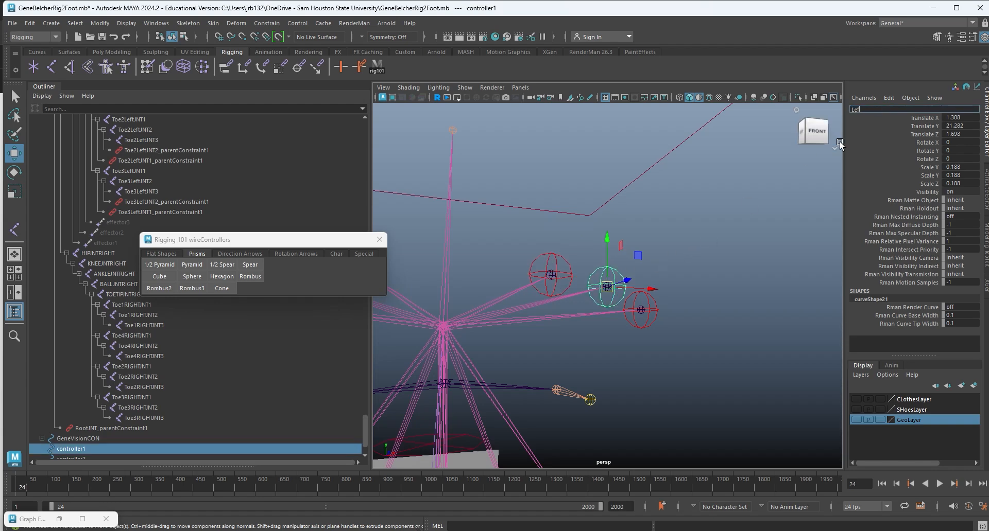
pyautogui.write('tBrowCon2')
pyautogui.press('Return')
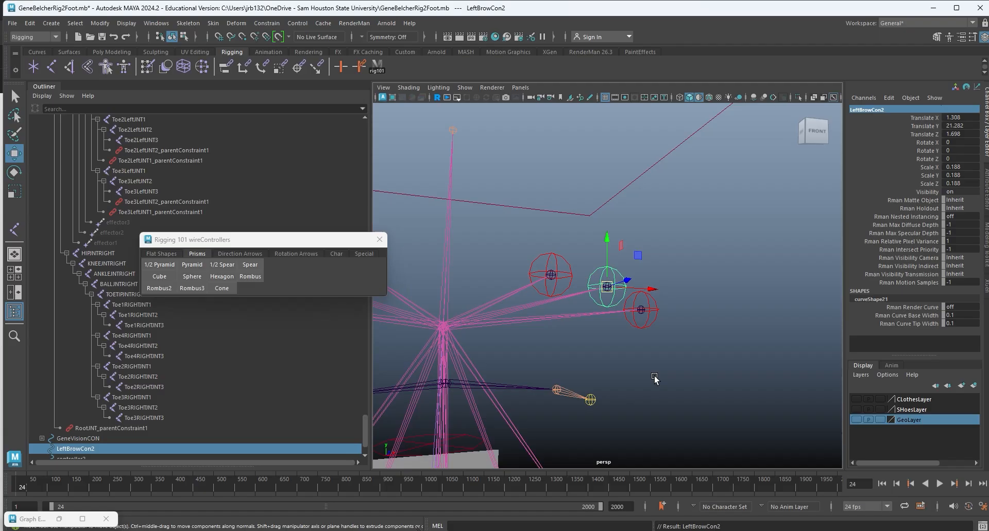
# Rename the outer left eyebrow controller to LEftBrowCon3.
pyautogui.click(640, 324)
pyautogui.doubleClick(865, 108)
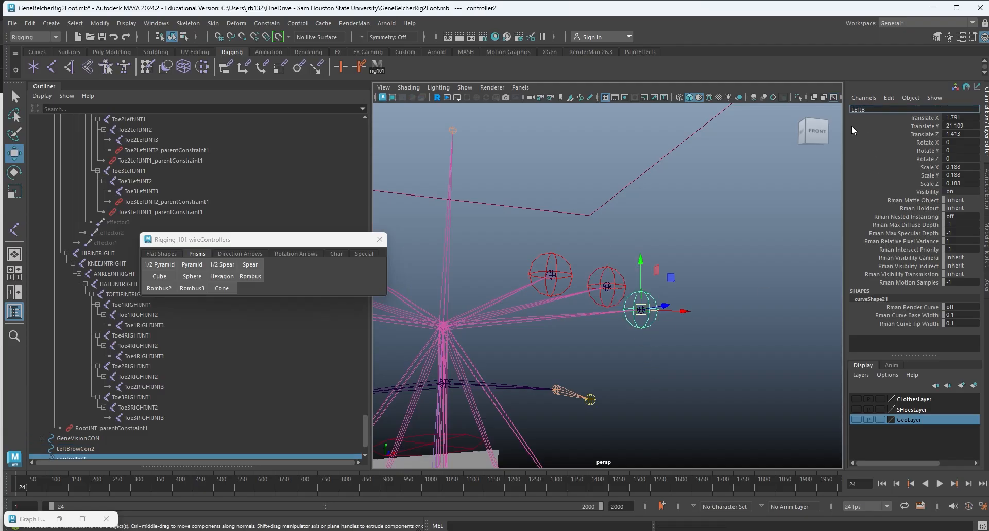
pyautogui.write('LEftBrowCon3')
pyautogui.press('Return')
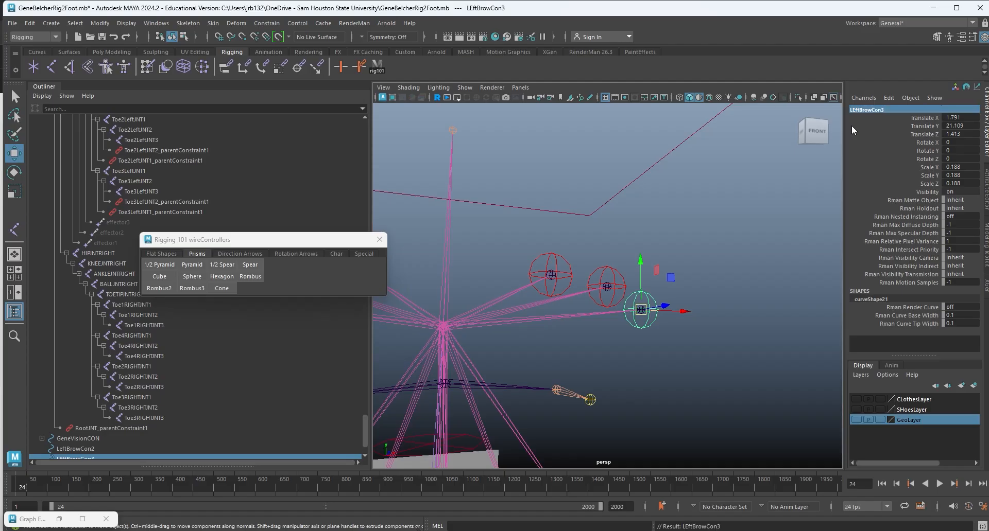
pyautogui.keyDown('alt'); pyautogui.moveTo(814, 168); pyautogui.dragTo(747, 195); pyautogui.keyUp('alt')
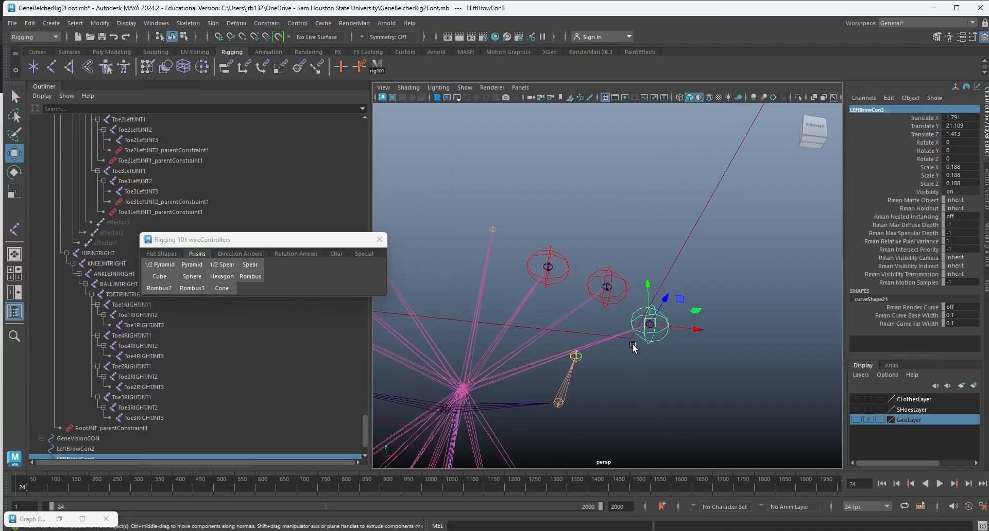
# Freeze the transformations and delete the history of the three left eyebrow controllers.
pyautogui.click(607, 287)
pyautogui.click(562, 264)
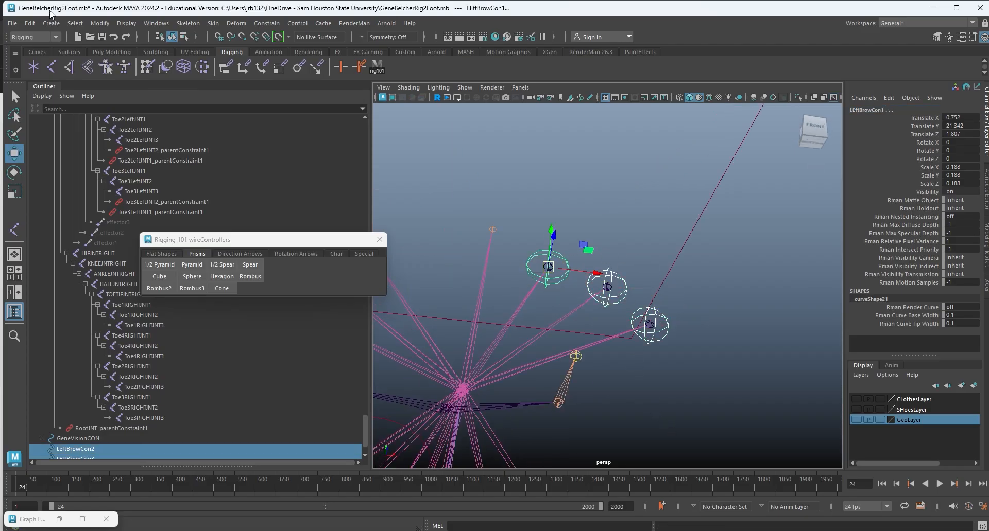
pyautogui.click(99, 23)
pyautogui.click(155, 72)
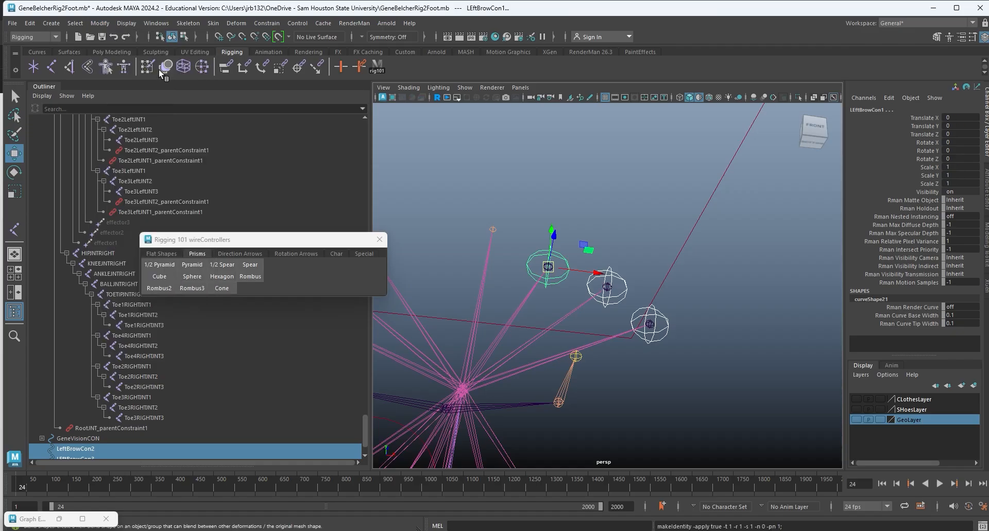
pyautogui.click(29, 24)
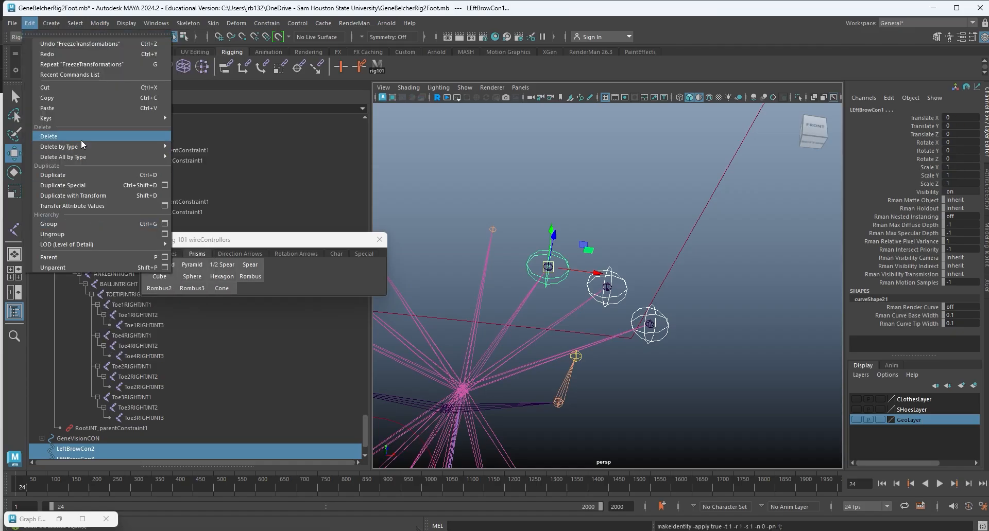
pyautogui.moveTo(90, 149)
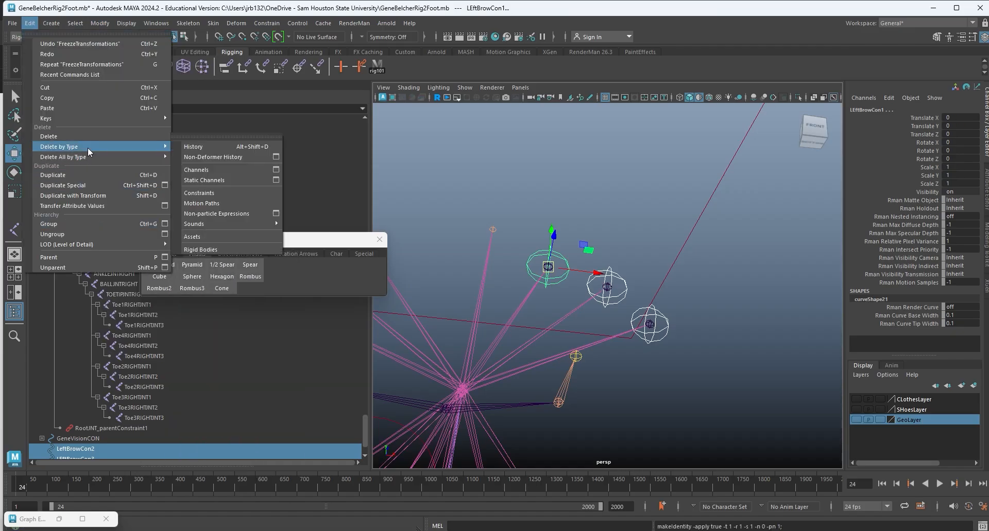
pyautogui.click(211, 147)
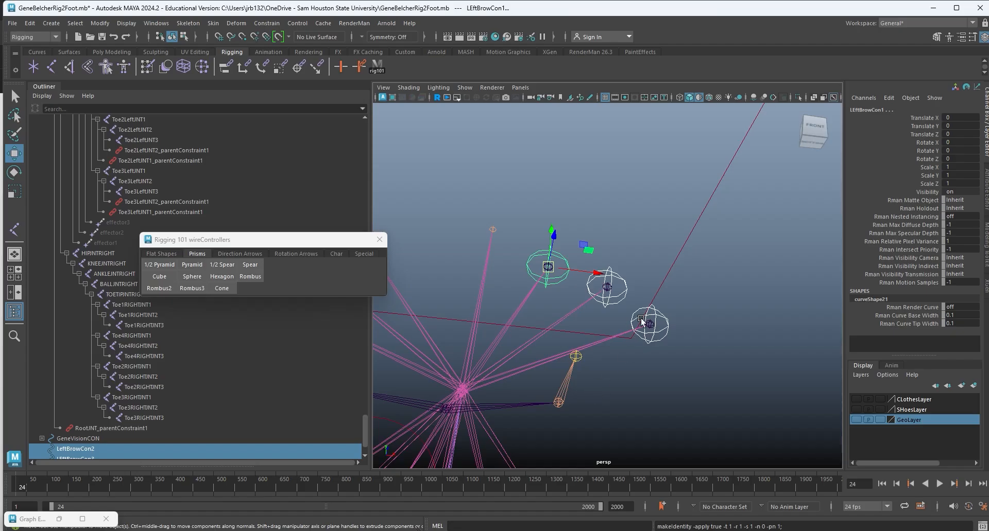
# Group the three left eyebrow controllers and mirror the group to the right side using Duplicate Special with Scale X at -1.
pyautogui.keyDown('alt'); pyautogui.moveTo(641, 320); pyautogui.dragTo(555, 308); pyautogui.keyUp('alt')
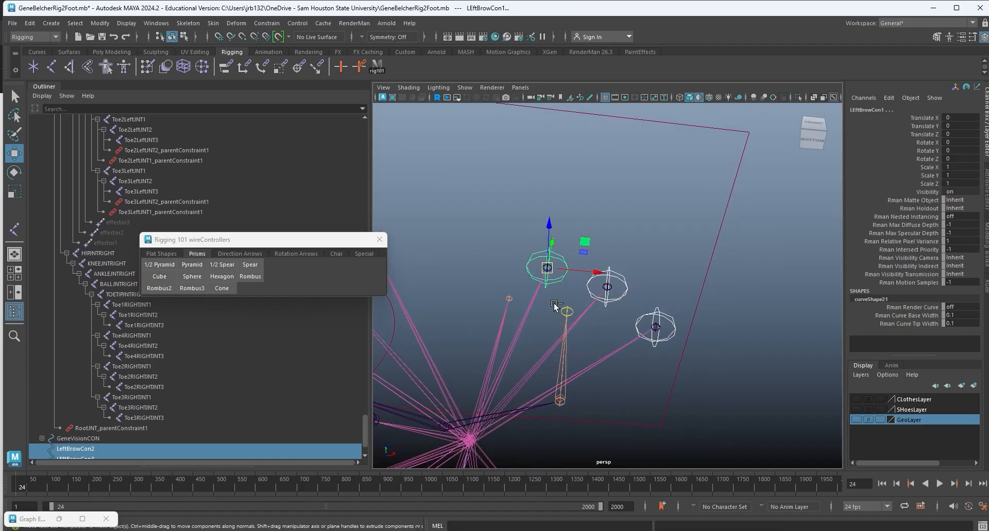
pyautogui.hotkey('ctrl', 'g')
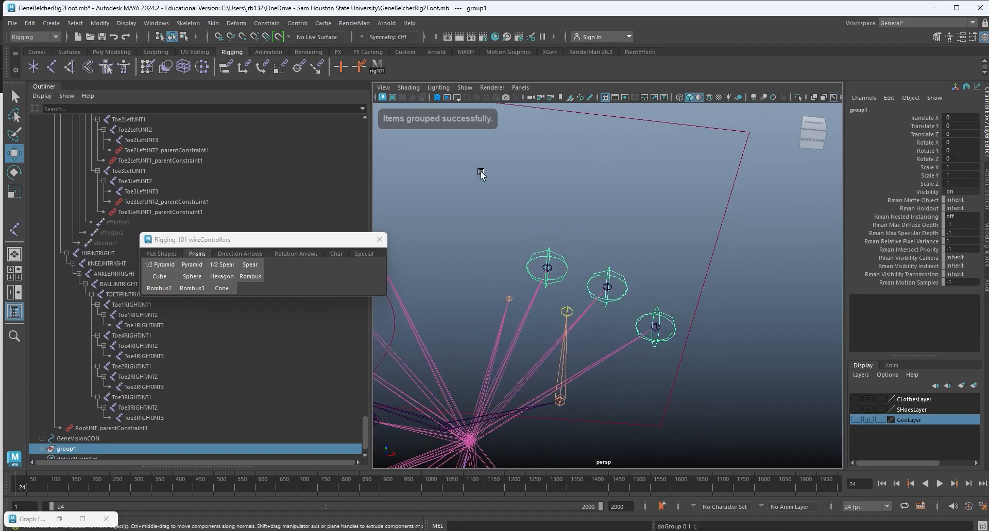
pyautogui.click(30, 23)
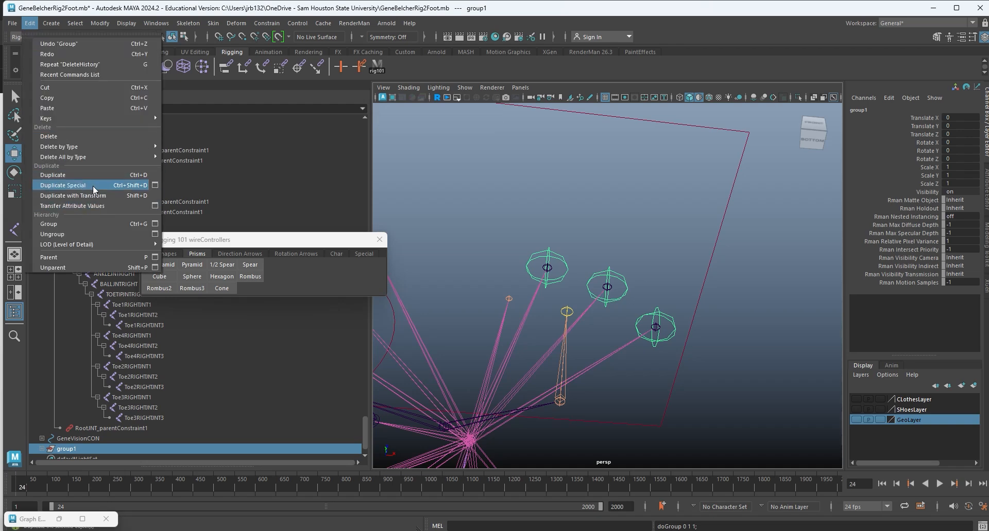
pyautogui.click(155, 185)
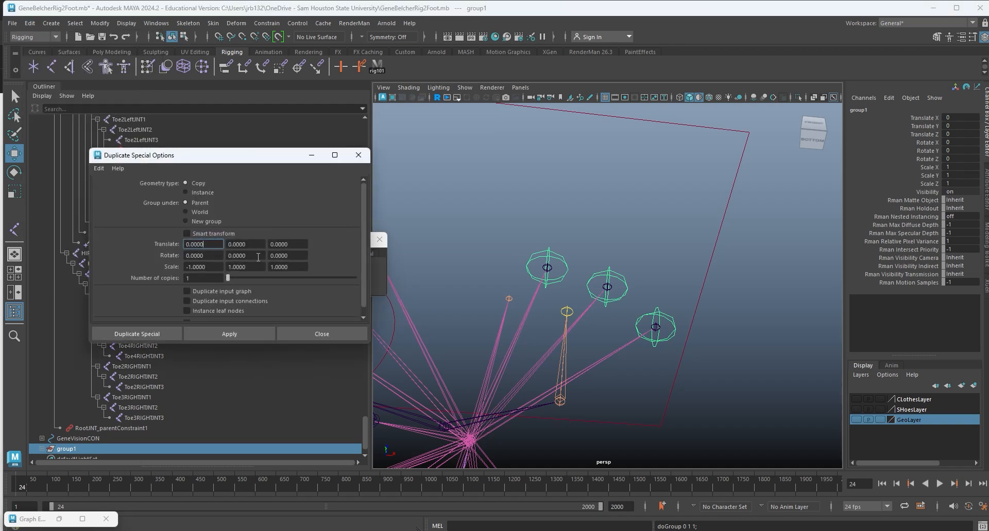
pyautogui.click(234, 336)
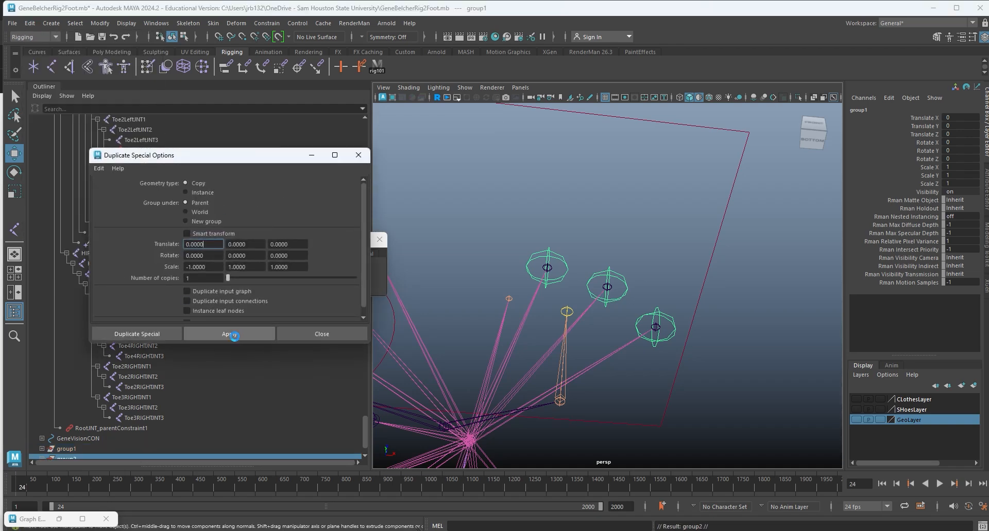
pyautogui.click(359, 155)
pyautogui.keyDown('alt'); pyautogui.moveTo(428, 296); pyautogui.dragTo(626, 279, button='middle'); pyautogui.keyUp('alt')
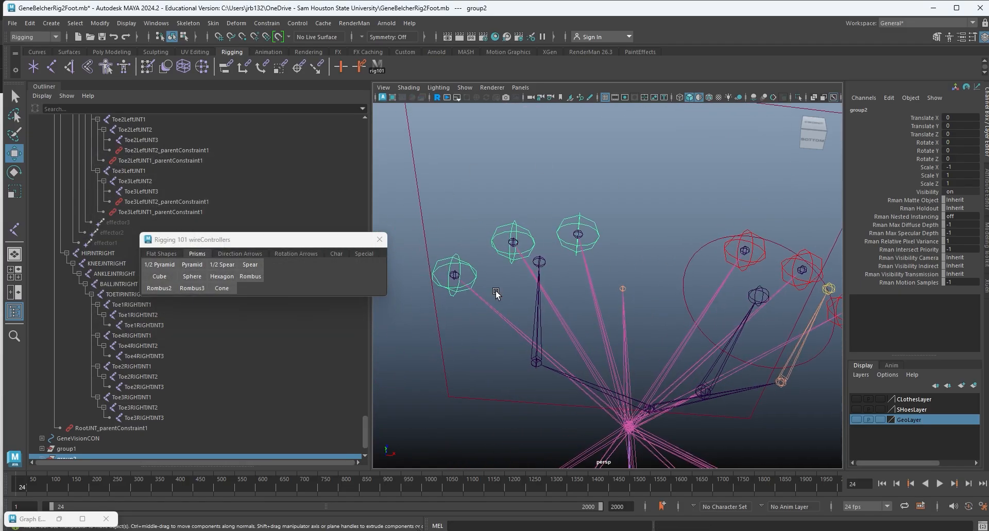
# Search and replace "Left" with "Right" in the names of the selected mirrored eyebrow controllers inside group2.
pyautogui.scroll(-2, 221, 432)
pyautogui.click(41, 417)
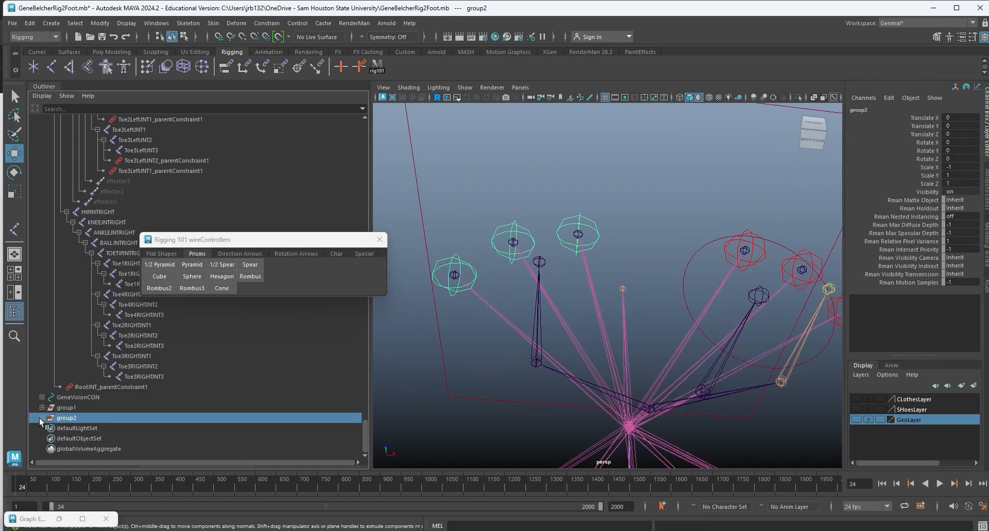
pyautogui.click(80, 428)
pyautogui.keyDown('shift'); pyautogui.click(81, 449); pyautogui.keyUp('shift')
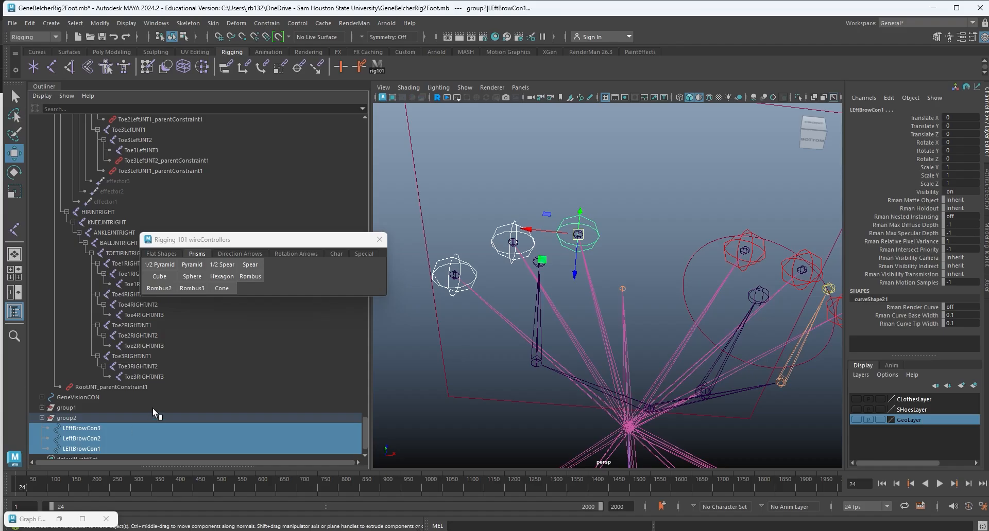
pyautogui.click(99, 23)
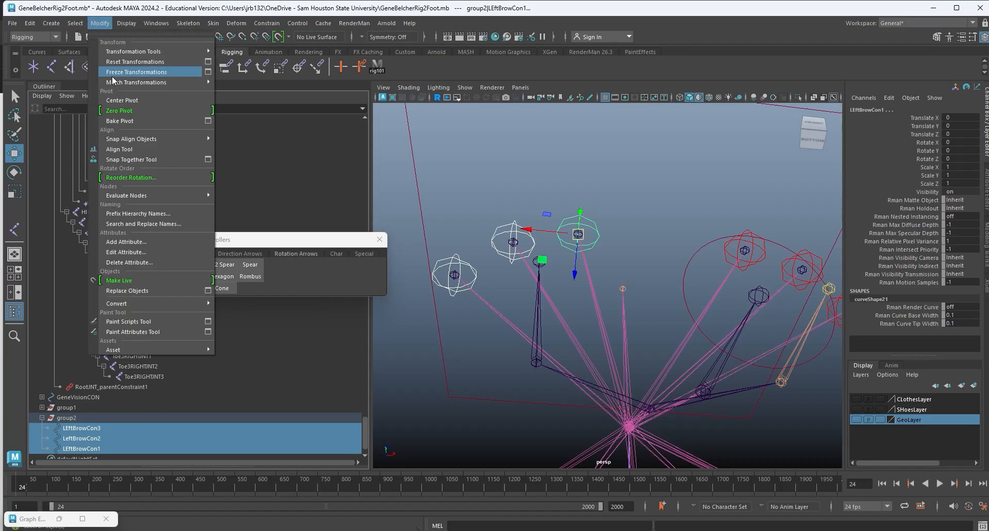
pyautogui.click(142, 223)
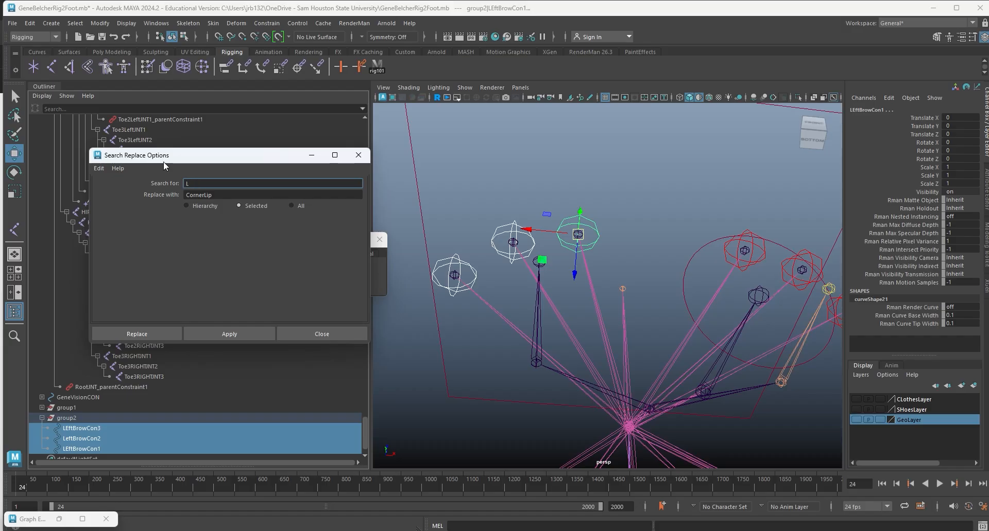
pyautogui.write('Eft')
pyautogui.press('Tab')
pyautogui.write('R')
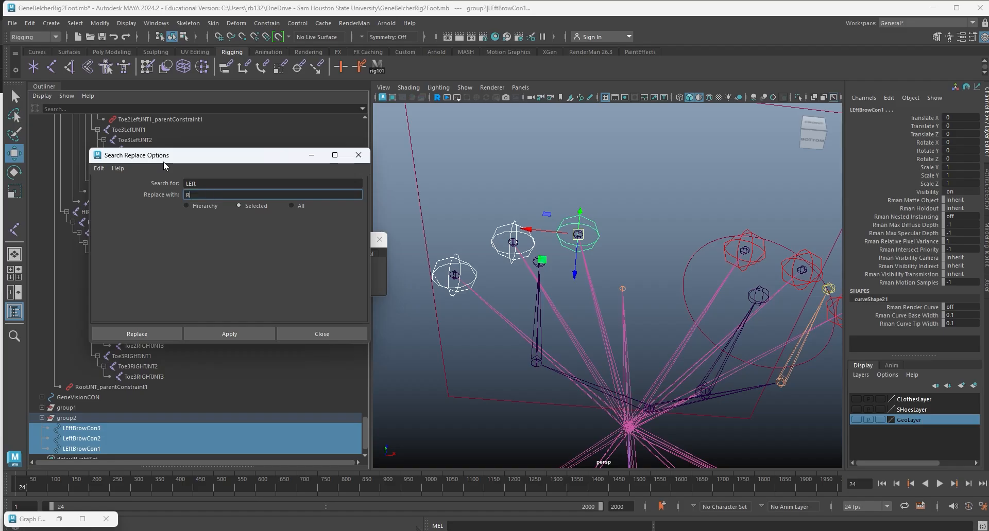
pyautogui.write('ight')
pyautogui.click(201, 182)
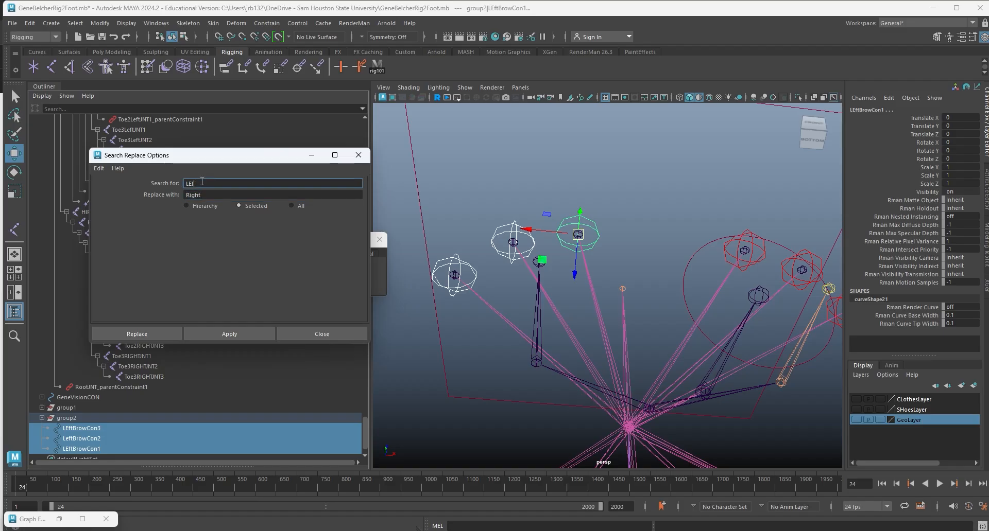
pyautogui.write('e')
pyautogui.click(223, 331)
# Replace "LEft" with "Right" in the names of the first and third mirrored eyebrow controllers.
pyautogui.click(81, 449)
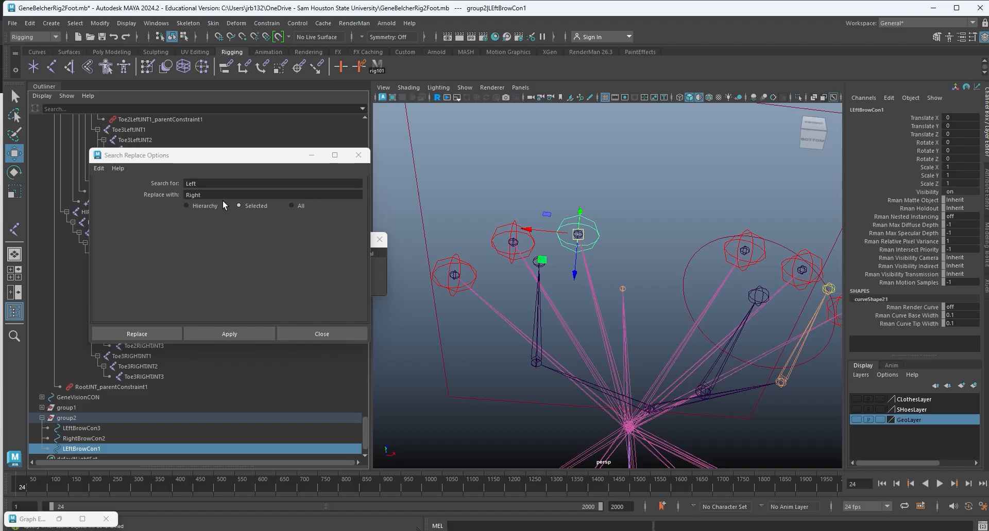
pyautogui.click(203, 183)
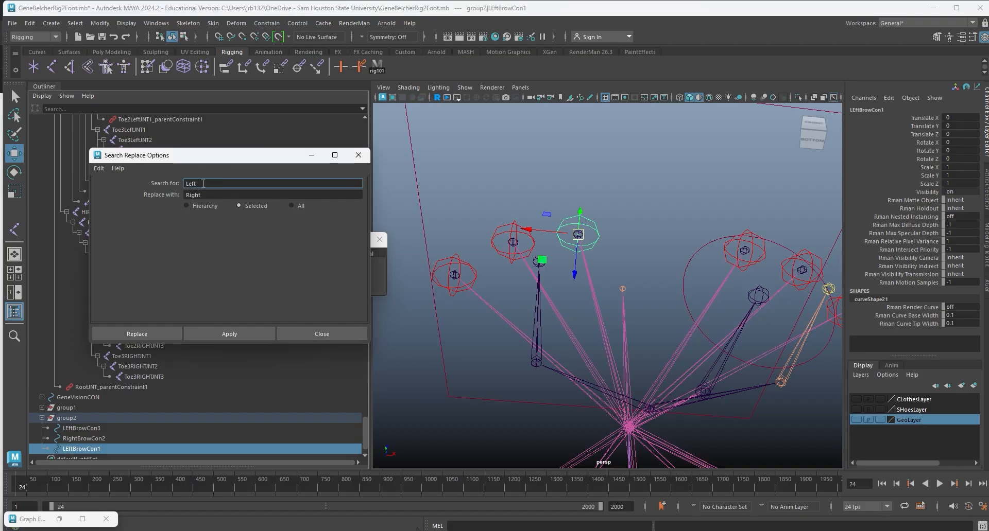
pyautogui.moveTo(202, 184); pyautogui.dragTo(145, 180)
pyautogui.write('LEft')
pyautogui.keyDown('ctrl'); pyautogui.click(77, 429); pyautogui.keyUp('ctrl')
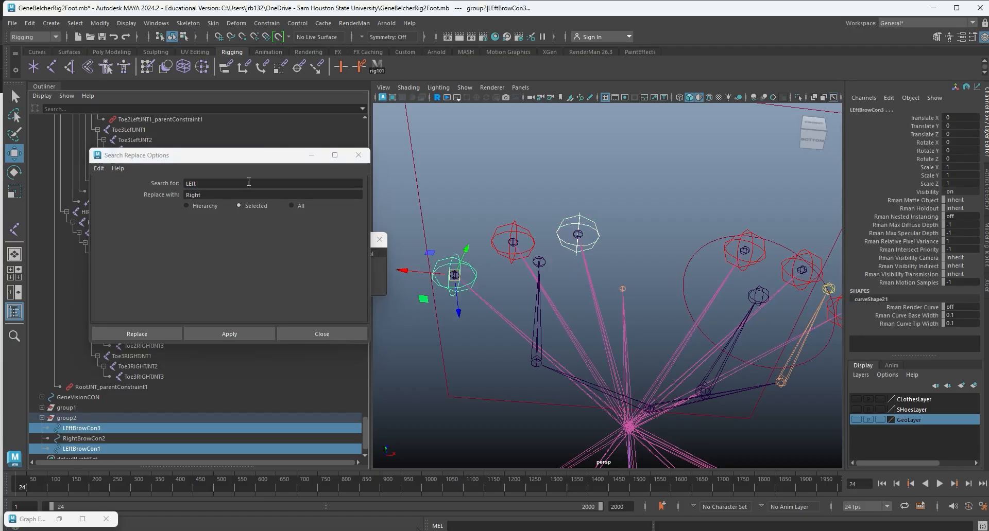
pyautogui.click(225, 331)
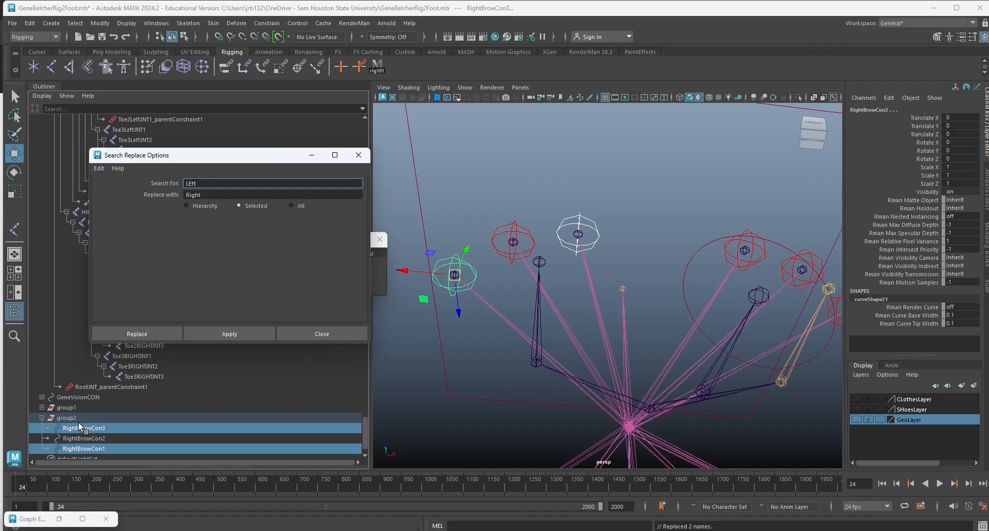
pyautogui.click(358, 155)
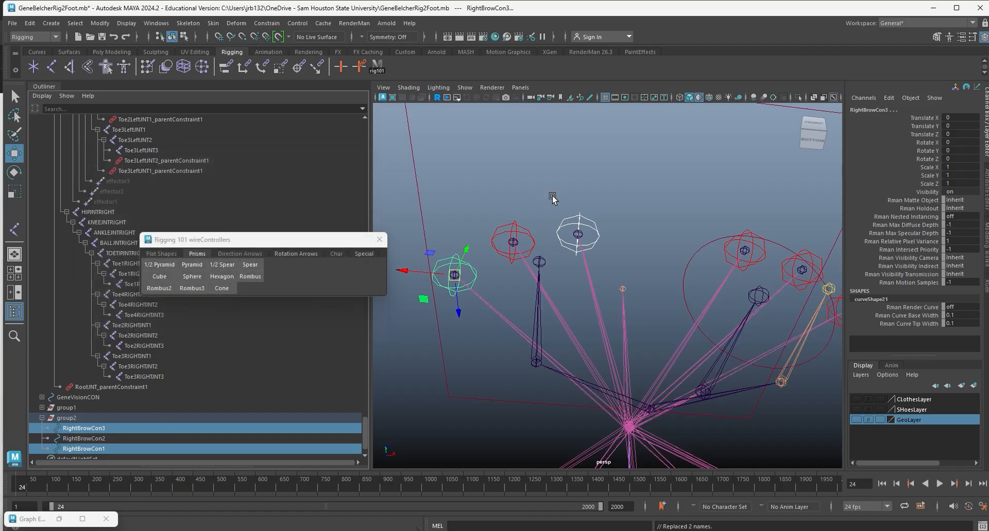
# Group all six left and right eyebrow controllers together.
pyautogui.moveTo(610, 189)
pyautogui.keyDown('alt'); pyautogui.mouseDown()
pyautogui.moveTo(629, 161)
pyautogui.moveTo(609, 176)
pyautogui.mouseUp(); pyautogui.keyUp('alt')
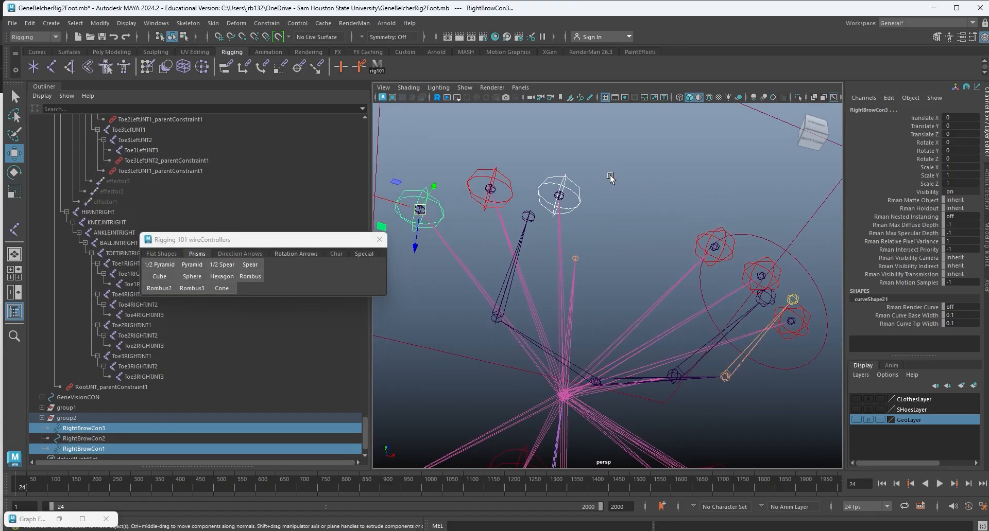
pyautogui.click(552, 161)
pyautogui.moveTo(547, 159); pyautogui.dragTo(561, 184)
pyautogui.keyDown('shift'); pyautogui.moveTo(485, 148); pyautogui.dragTo(498, 172); pyautogui.keyUp('shift')
pyautogui.keyDown('shift'); pyautogui.moveTo(411, 181); pyautogui.dragTo(426, 193); pyautogui.keyUp('shift')
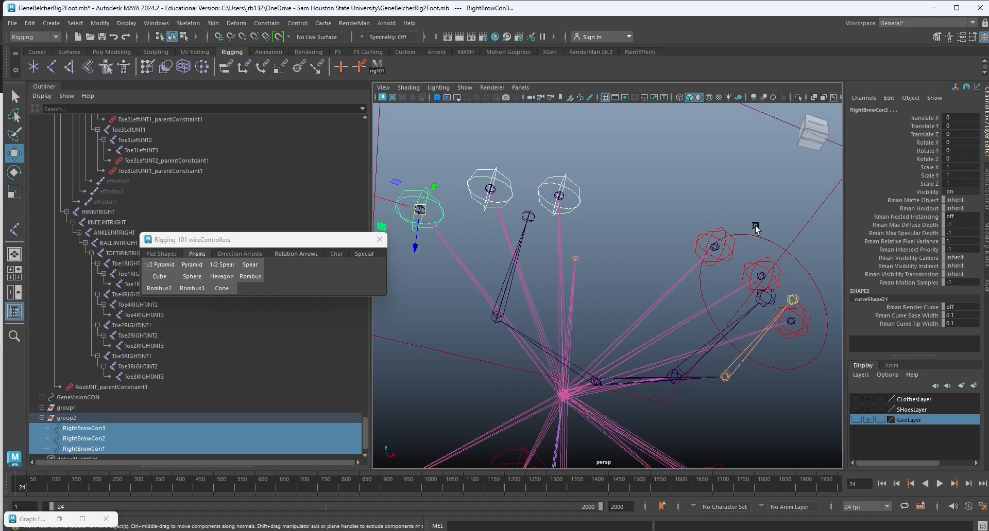
pyautogui.keyDown('shift'); pyautogui.click(698, 241); pyautogui.keyUp('shift')
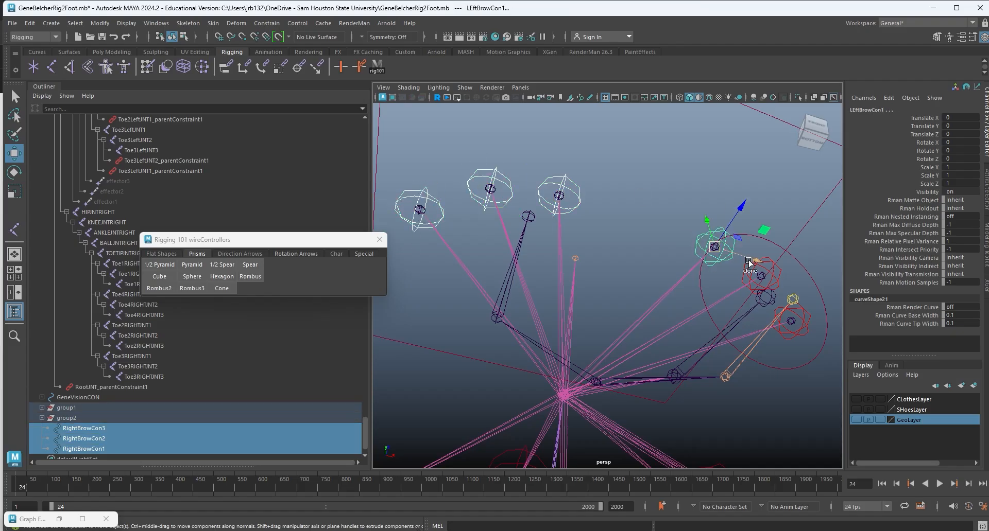
pyautogui.keyDown('shift'); pyautogui.click(779, 272); pyautogui.keyUp('shift')
pyautogui.keyDown('shift'); pyautogui.click(812, 314); pyautogui.keyUp('shift')
pyautogui.hotkey('ctrl', 'g')
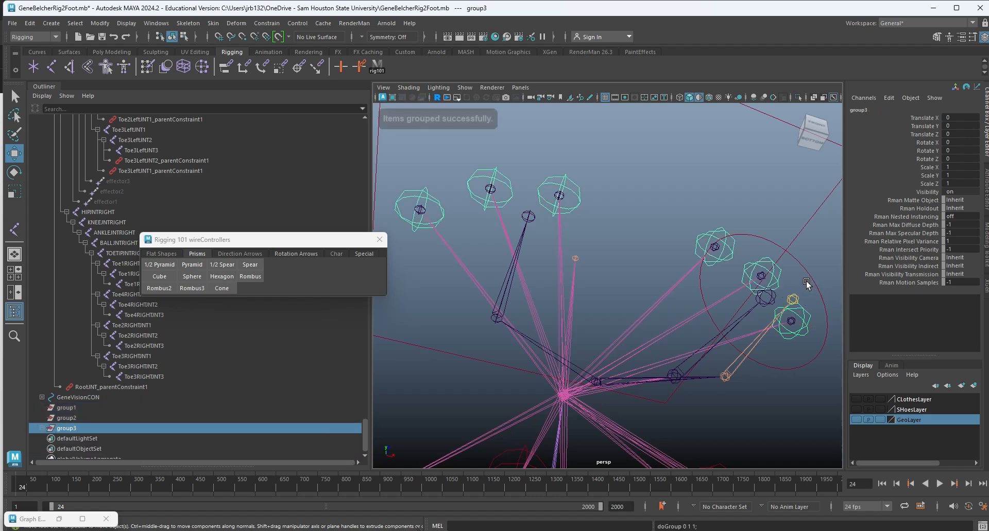
# Rename the group of all eyebrow controllers to BrowConGRP.
pyautogui.doubleClick(92, 428)
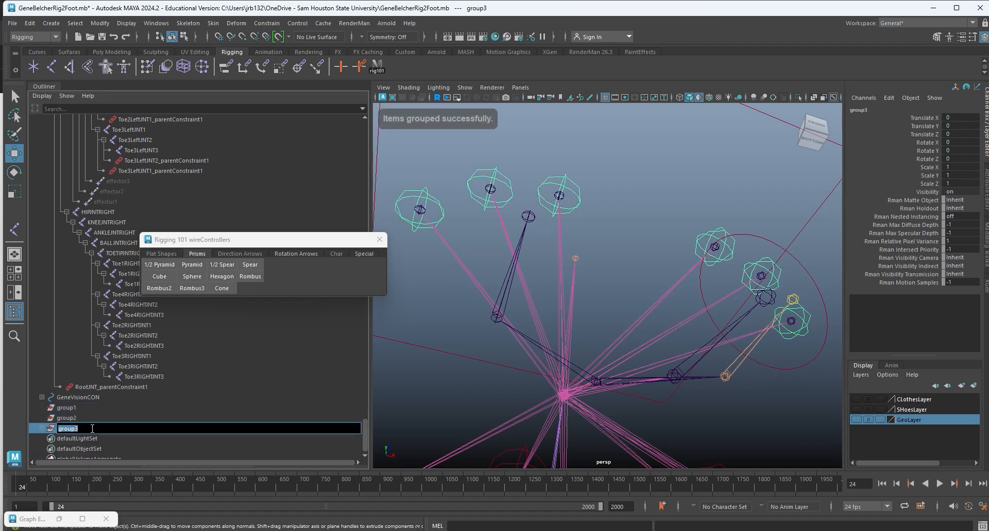
pyautogui.write('Bro')
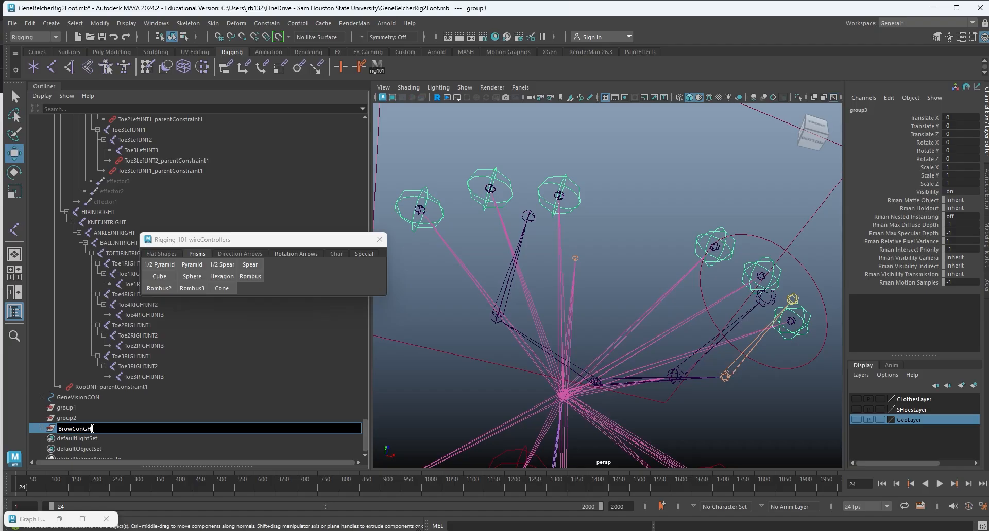
pyautogui.write('wConGRP')
pyautogui.press('Return')
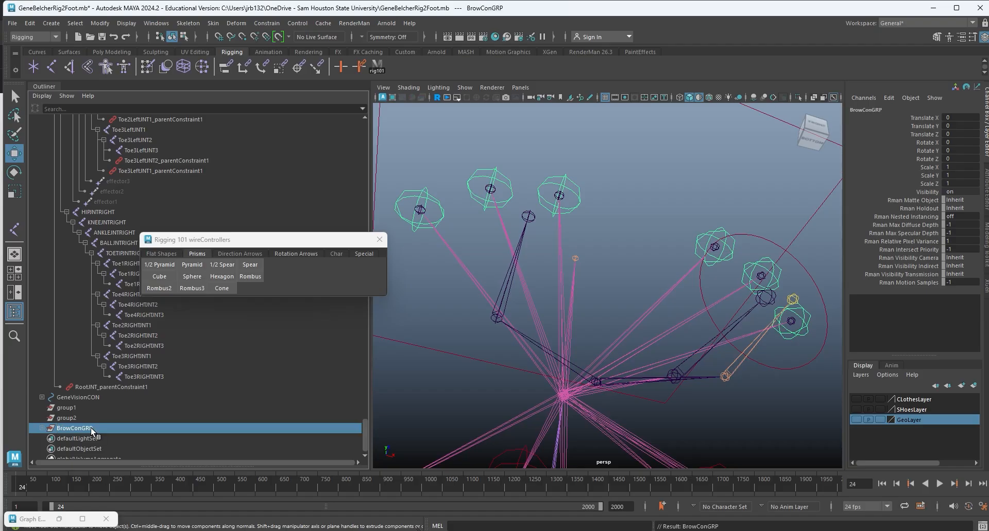
# Delete the empty groups group1 and group2.
pyautogui.click(73, 418)
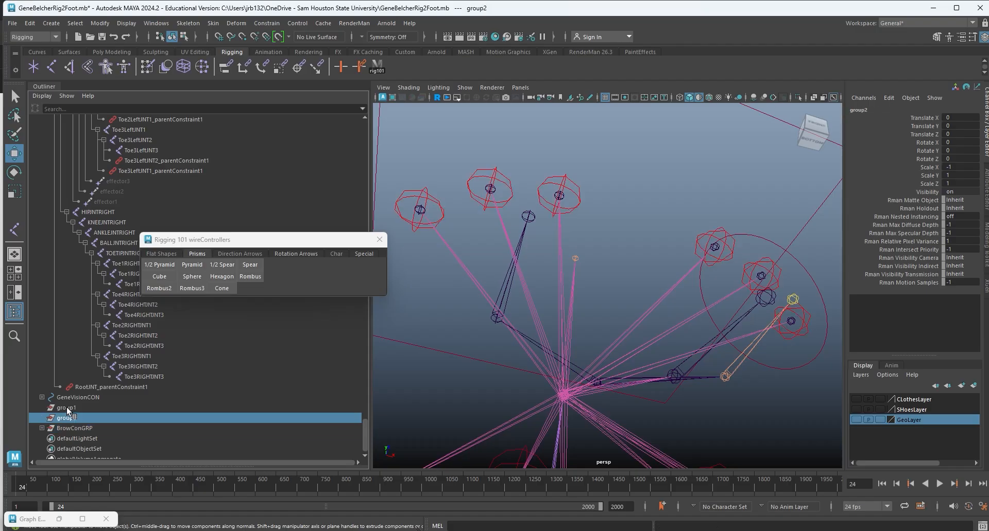
pyautogui.keyDown('shift'); pyautogui.click(67, 408); pyautogui.keyUp('shift')
pyautogui.press('Delete')
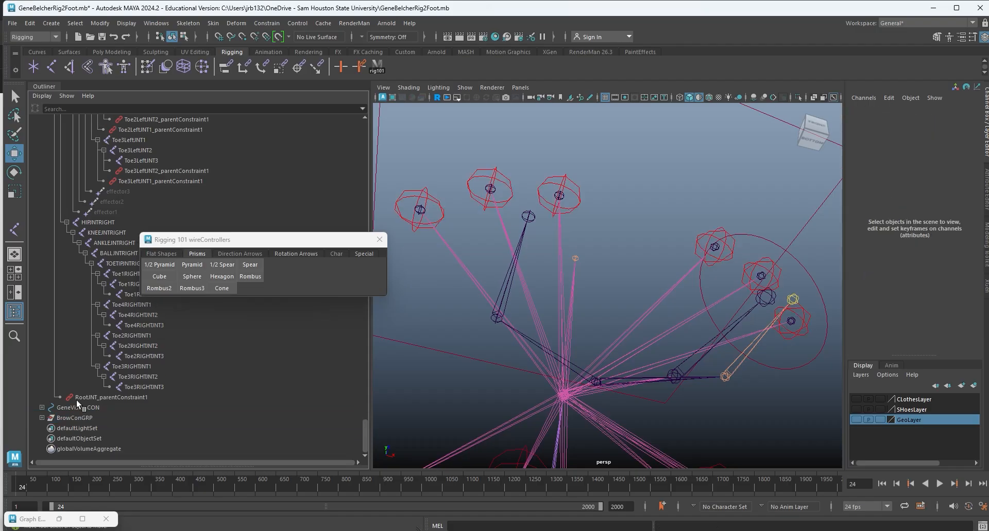
# Freeze the transformations of the three right eyebrow controllers.
pyautogui.click(423, 191)
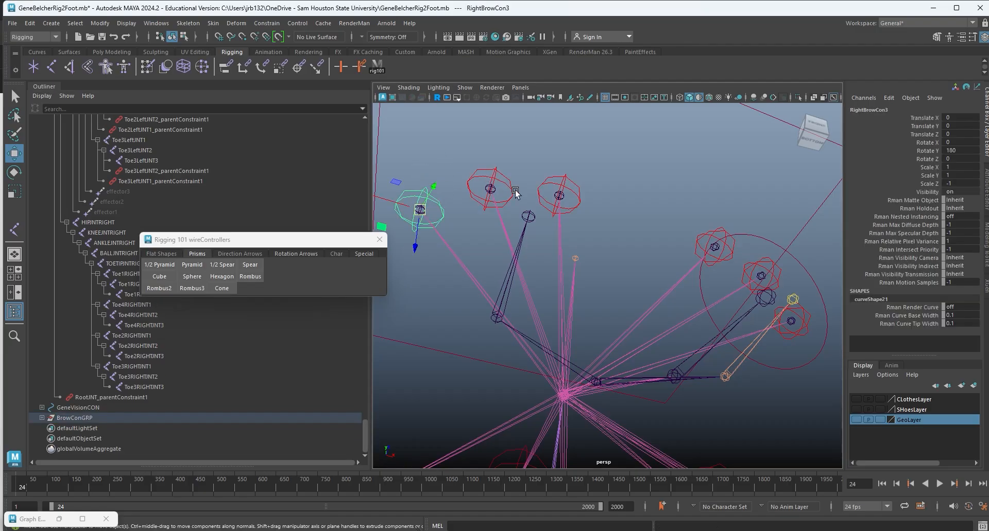
pyautogui.keyDown('shift'); pyautogui.click(501, 173); pyautogui.keyUp('shift')
pyautogui.keyDown('shift'); pyautogui.click(565, 177); pyautogui.keyUp('shift')
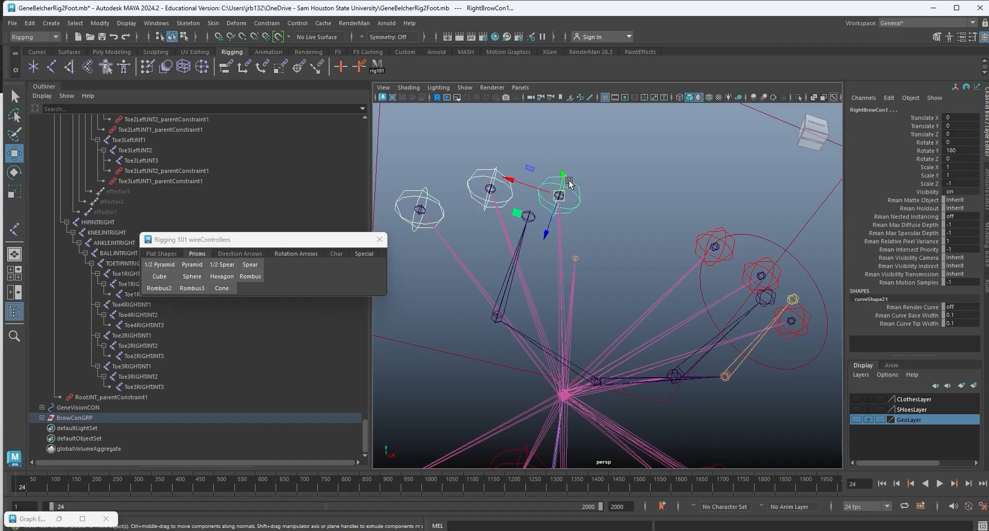
pyautogui.keyDown('alt'); pyautogui.moveTo(722, 255); pyautogui.dragTo(668, 227); pyautogui.keyUp('alt')
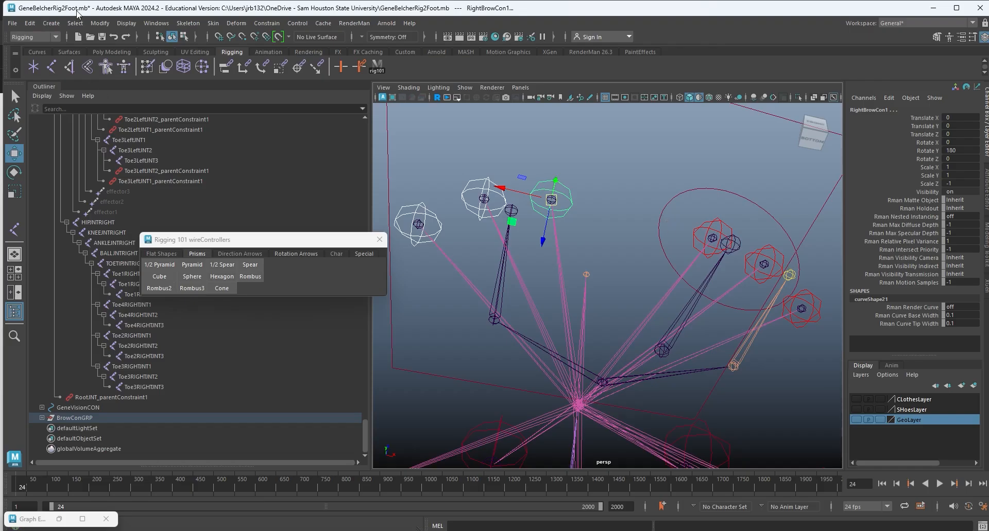
pyautogui.click(100, 22)
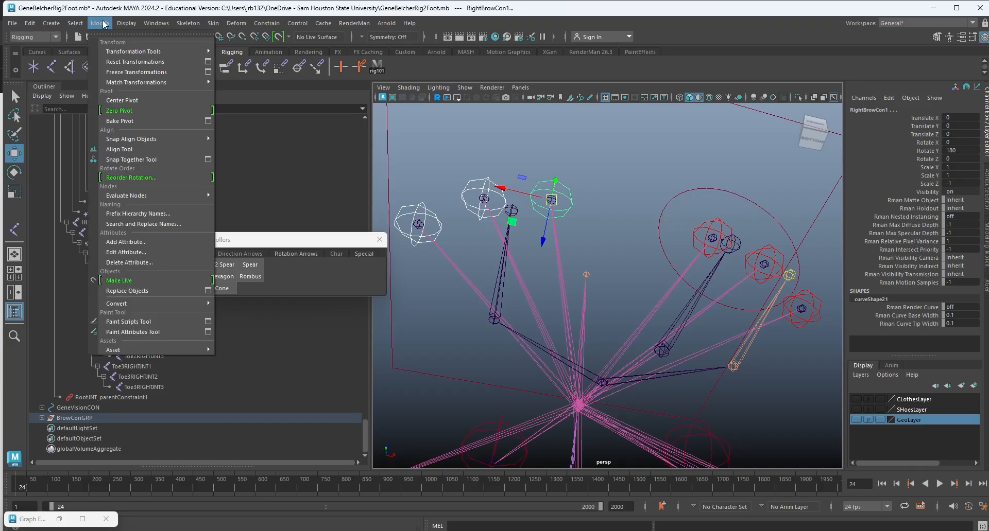
pyautogui.click(161, 72)
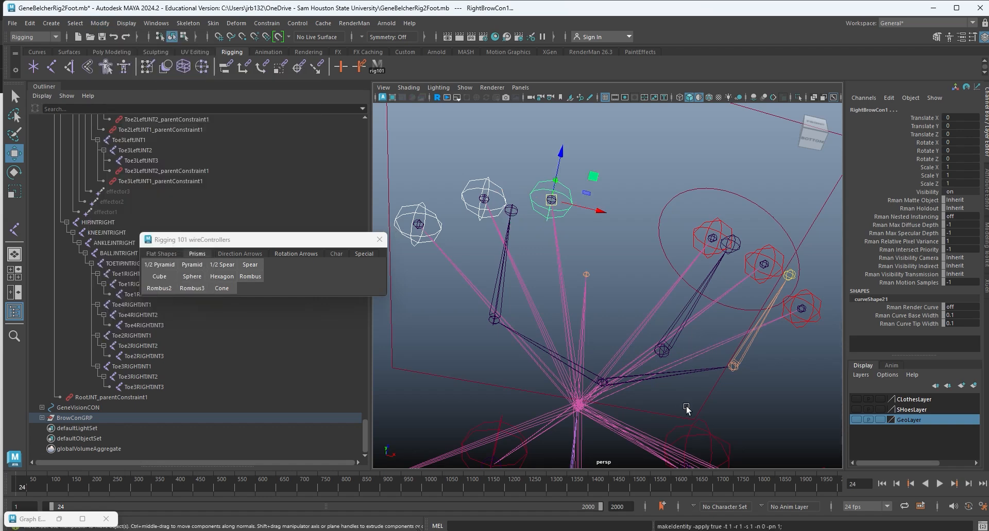
# Check the transform values of the three left eyebrow controllers one by one.
pyautogui.click(712, 227)
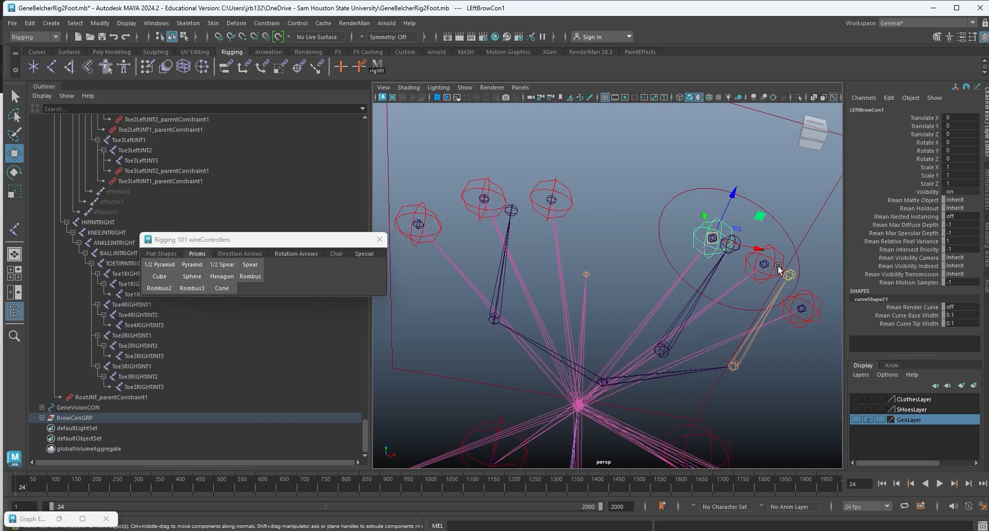
pyautogui.click(777, 254)
pyautogui.click(805, 294)
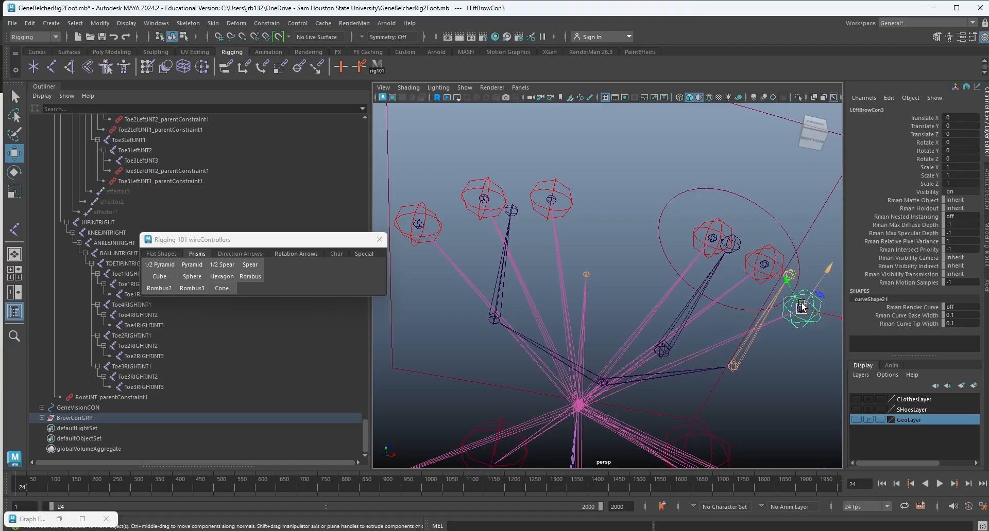
# Parent-constrain the outer left brow joint LeftBrowJnt3 to its controller LEftBrowCon3.
pyautogui.keyDown('alt'); pyautogui.moveTo(570, 279); pyautogui.dragTo(589, 308); pyautogui.keyUp('alt')
pyautogui.press('q')
pyautogui.click(671, 217)
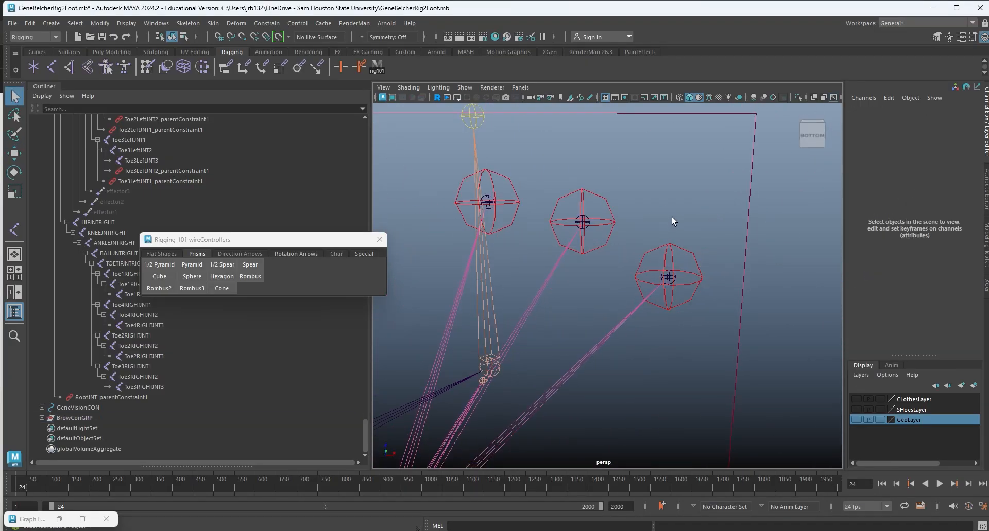
pyautogui.click(690, 250)
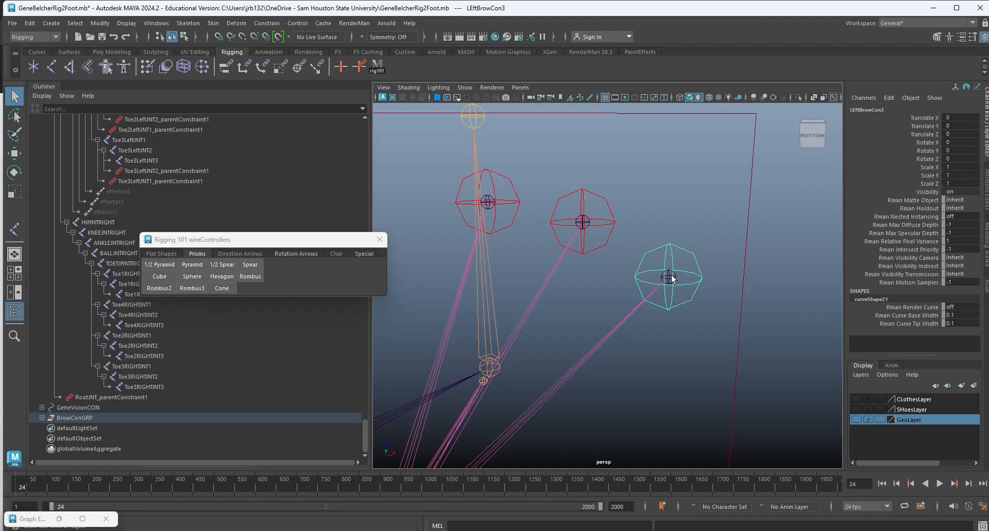
pyautogui.press('w')
pyautogui.press('q')
pyautogui.click(666, 277)
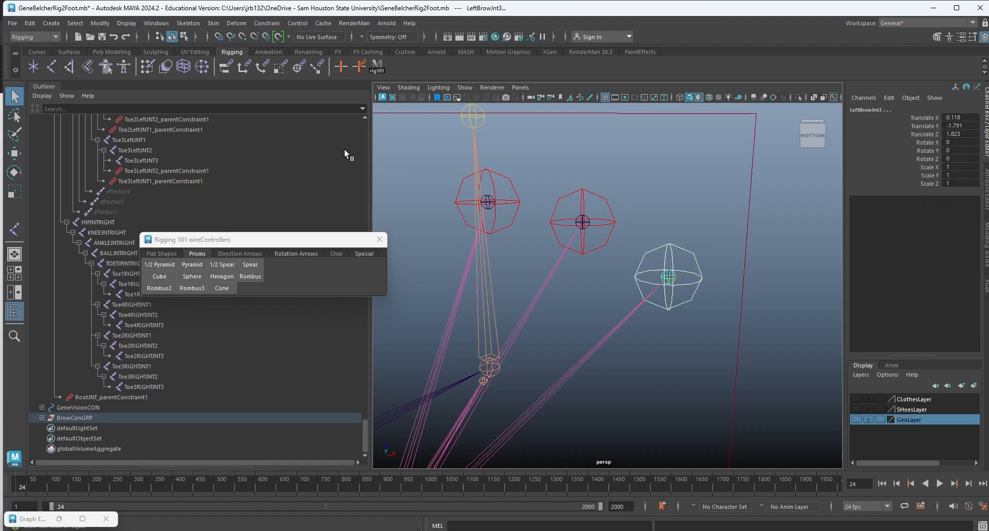
pyautogui.click(273, 23)
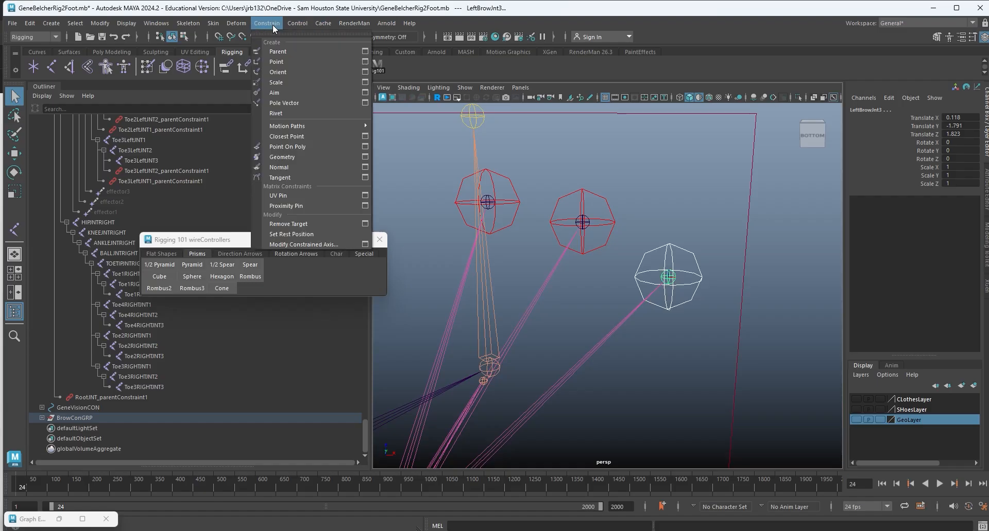
pyautogui.click(351, 51)
pyautogui.press('space')
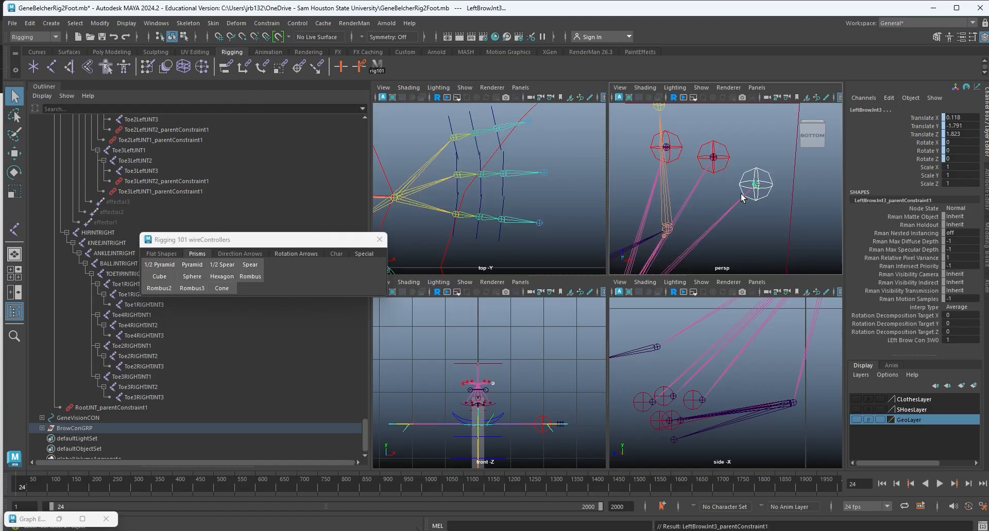
pyautogui.press('space')
# Parent-constrain the left brow joints LeftBrowJnt2 and LeftBrowJnt1 to their matching controllers.
pyautogui.click(600, 194)
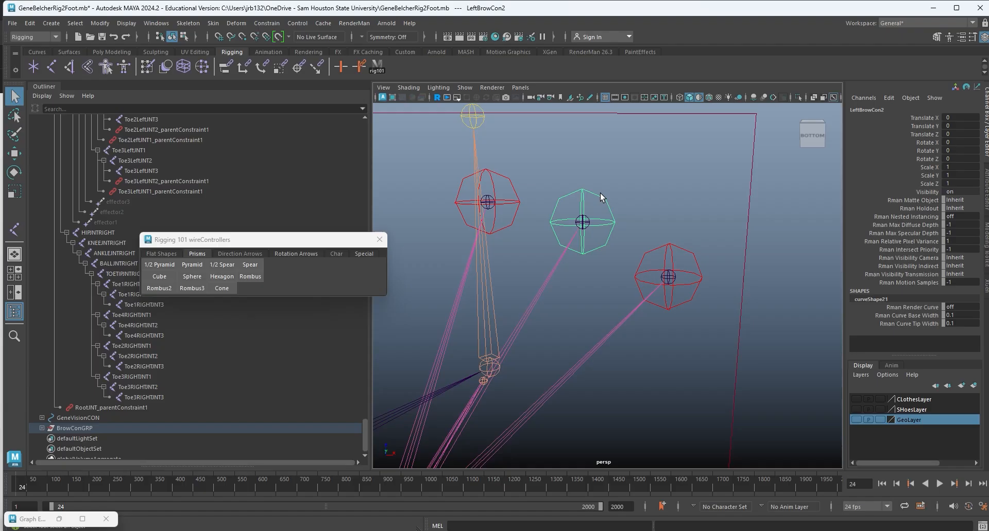
pyautogui.keyDown('shift'); pyautogui.click(586, 218); pyautogui.keyUp('shift')
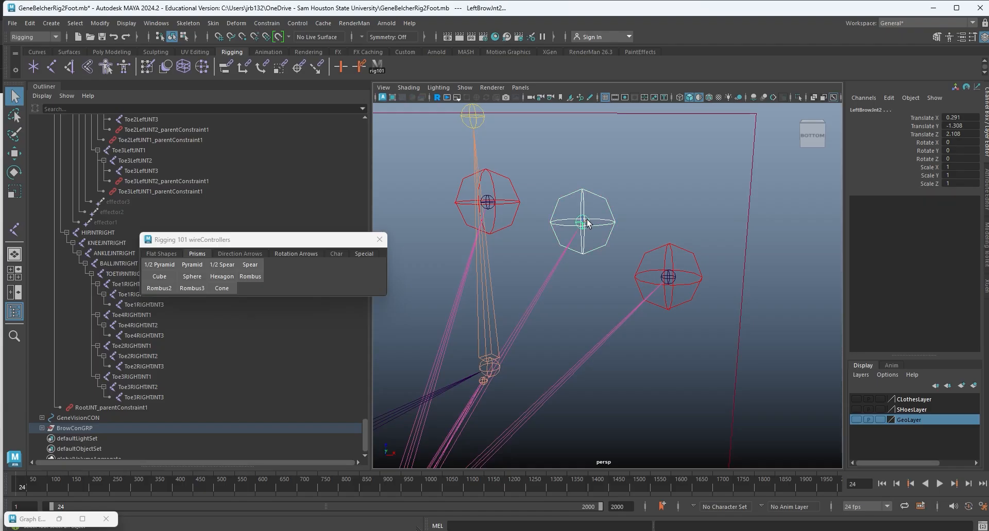
pyautogui.press('g')
pyautogui.click(514, 180)
pyautogui.keyDown('shift'); pyautogui.click(489, 202); pyautogui.keyUp('shift')
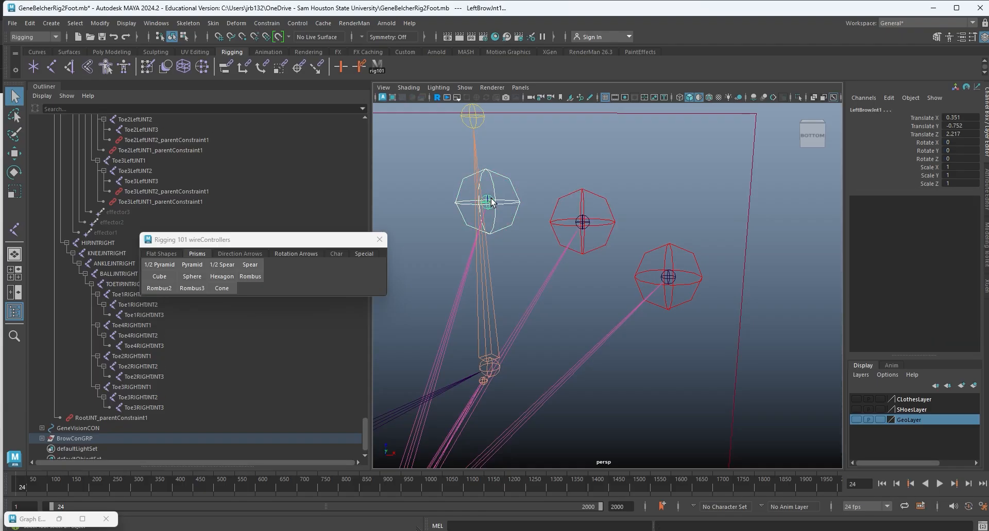
pyautogui.press('g')
# Parent-constrain RightBrowJnt4 to RightBrowCon1 and RightBrowJnt5 to RightBrowCon2.
pyautogui.keyDown('alt'); pyautogui.moveTo(491, 202); pyautogui.dragTo(589, 176, button='middle'); pyautogui.keyUp('alt')
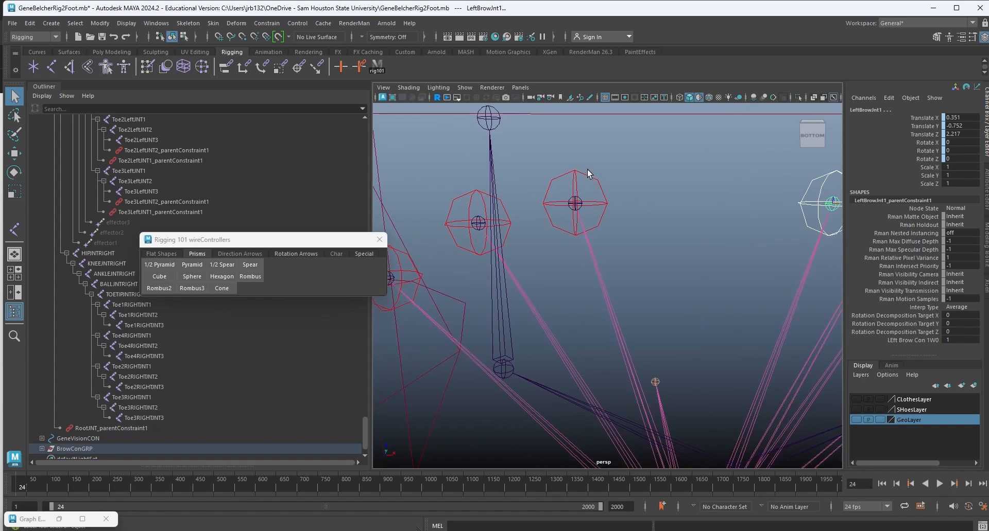
pyautogui.click(573, 203)
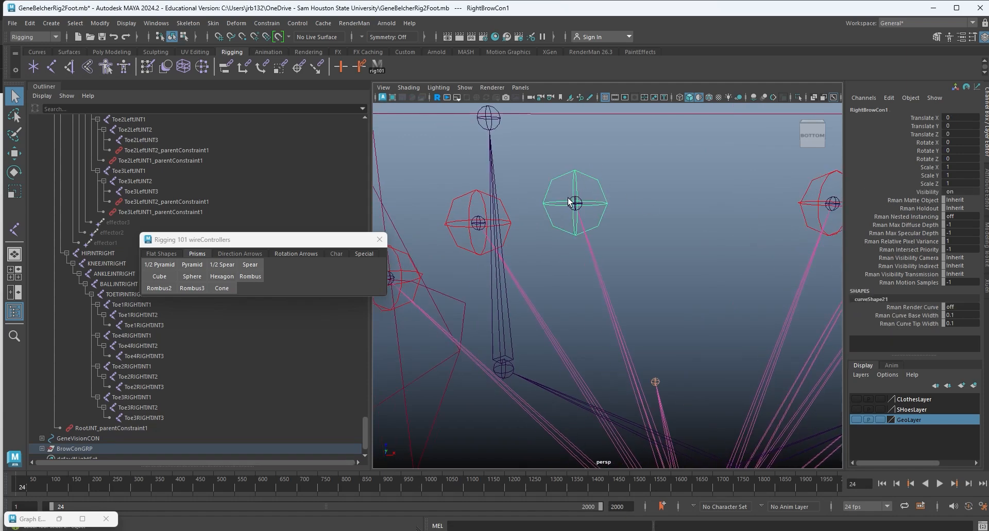
pyautogui.keyDown('shift'); pyautogui.click(569, 203); pyautogui.keyUp('shift')
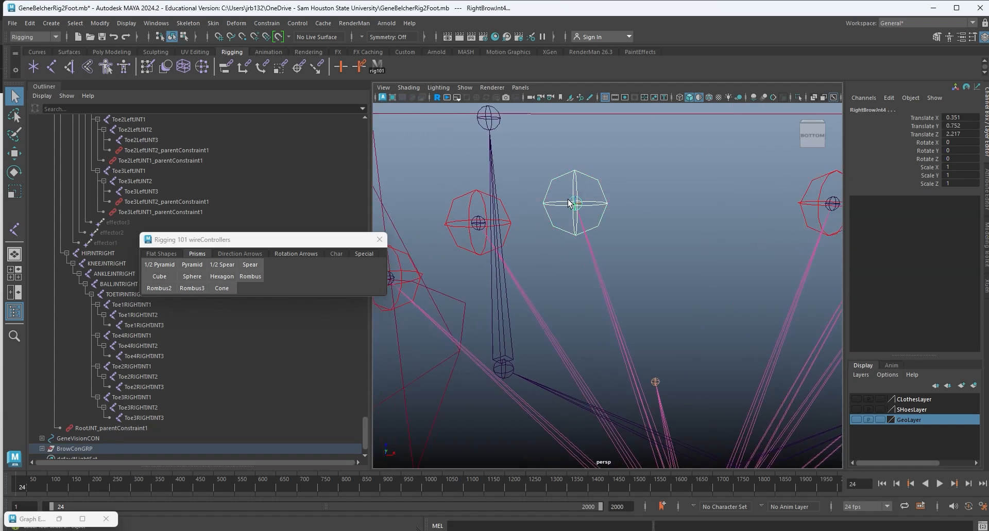
pyautogui.press('g')
pyautogui.keyDown('alt'); pyautogui.moveTo(534, 227); pyautogui.dragTo(624, 222, button='middle'); pyautogui.keyUp('alt')
pyautogui.click(568, 217)
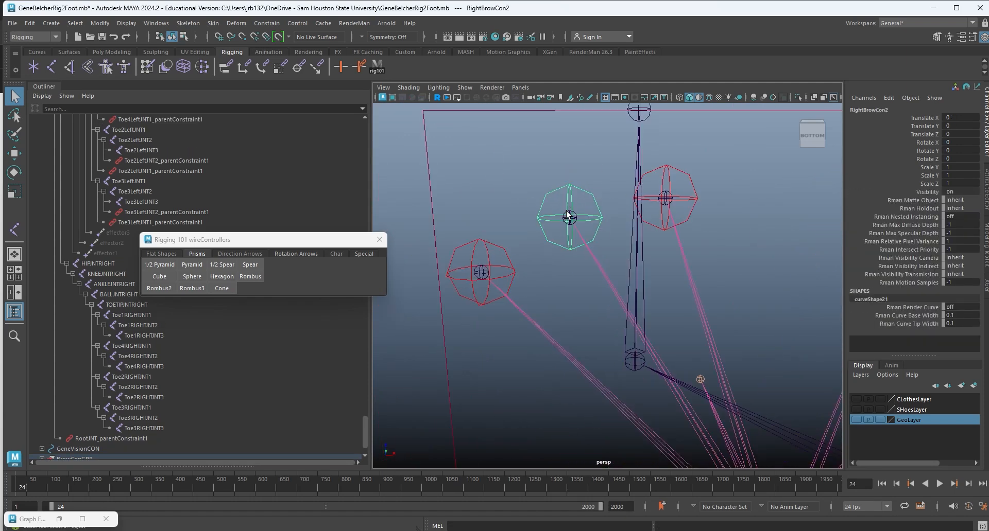
pyautogui.keyDown('shift'); pyautogui.click(568, 218); pyautogui.keyUp('shift')
pyautogui.press('g')
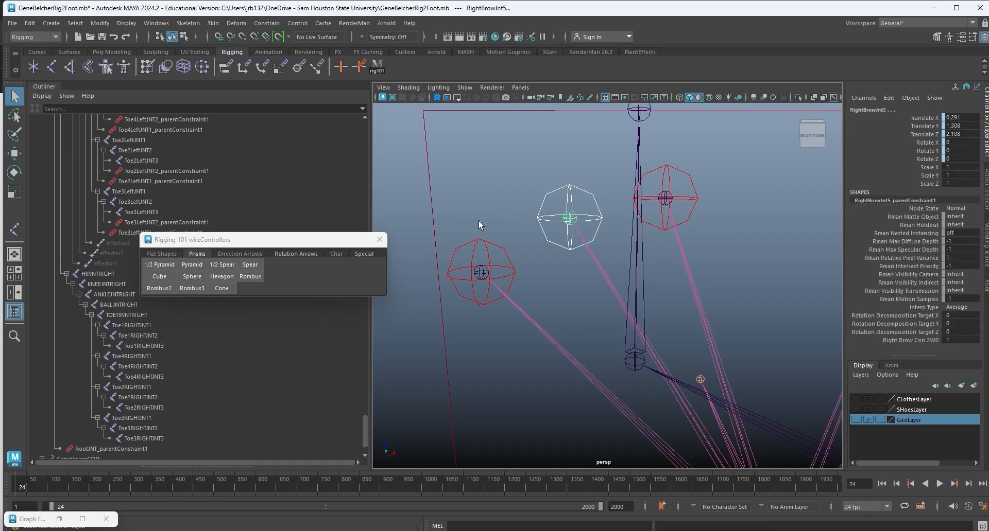
# Parent-constrain the outer right brow joint RightBrowJnt6 to RightBrowCon3.
pyautogui.click(484, 251)
pyautogui.keyDown('shift'); pyautogui.click(481, 272); pyautogui.keyUp('shift')
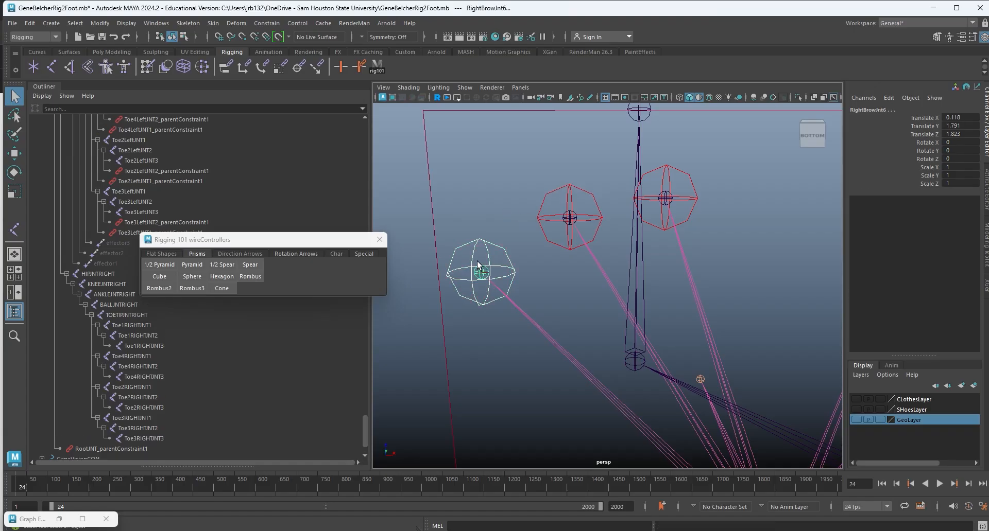
pyautogui.press('g')
pyautogui.keyDown('alt'); pyautogui.moveTo(659, 253); pyautogui.dragTo(607, 246, button='right'); pyautogui.keyUp('alt')
pyautogui.keyDown('alt'); pyautogui.moveTo(607, 246); pyautogui.dragTo(597, 319); pyautogui.keyUp('alt')
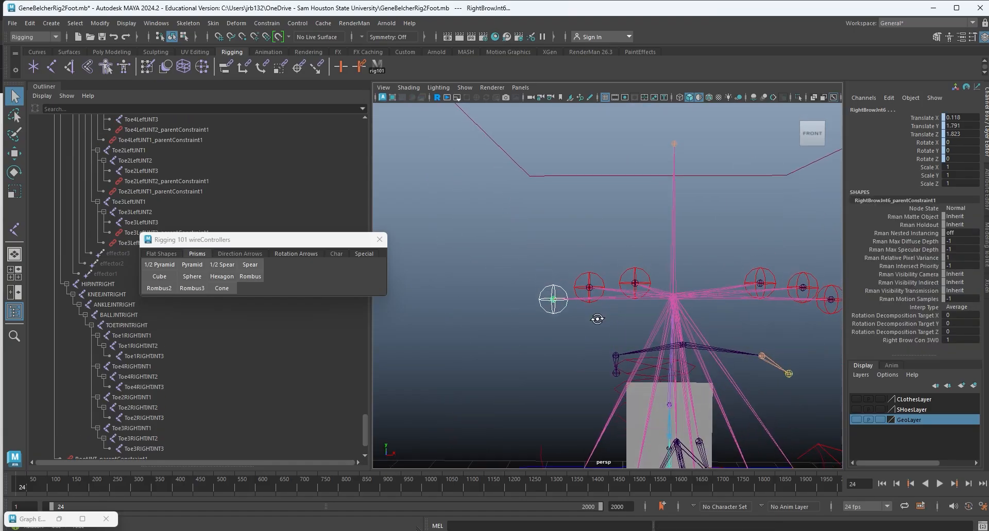
# Parent the BrowConGRP group under the head controller HEadController.
pyautogui.keyDown('alt'); pyautogui.moveTo(553, 288); pyautogui.dragTo(675, 250); pyautogui.keyUp('alt')
pyautogui.click(681, 259)
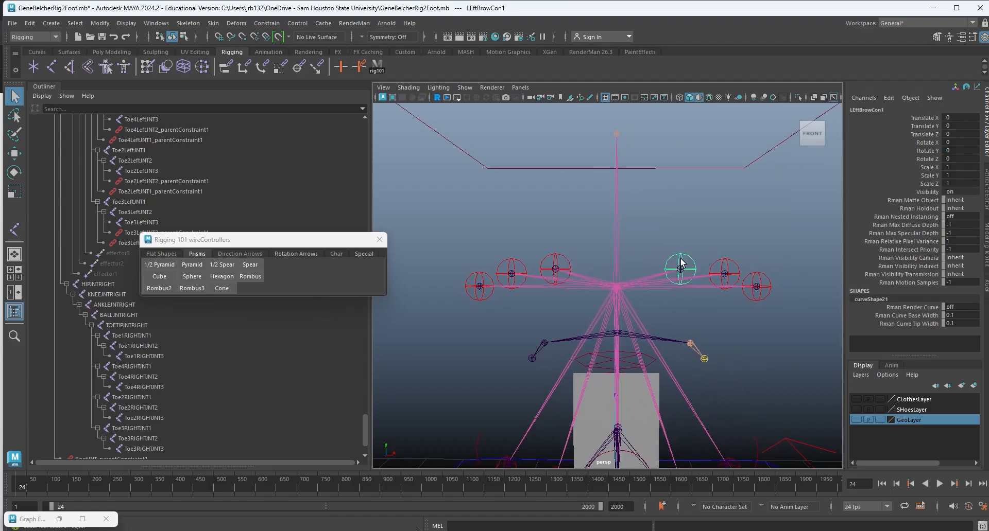
pyautogui.press('Up')
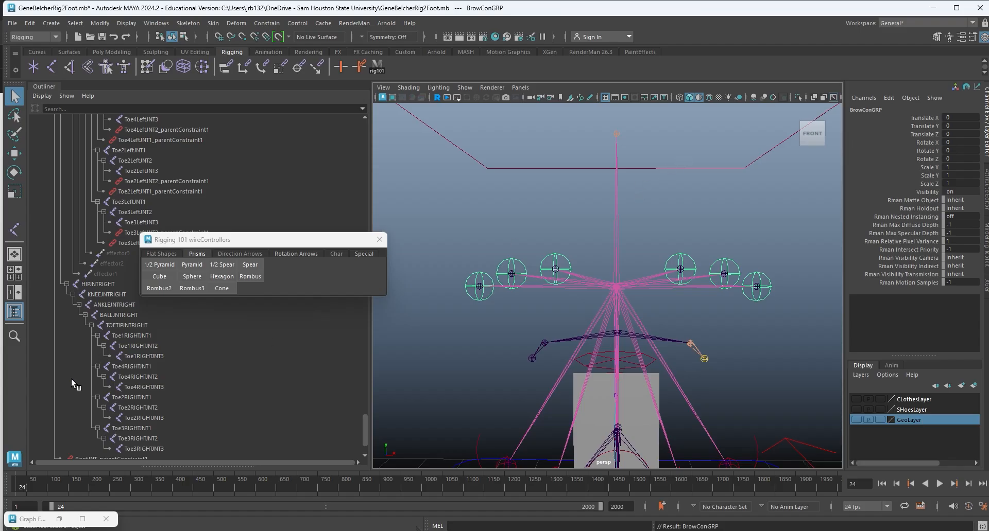
pyautogui.scroll(-2, 71, 379)
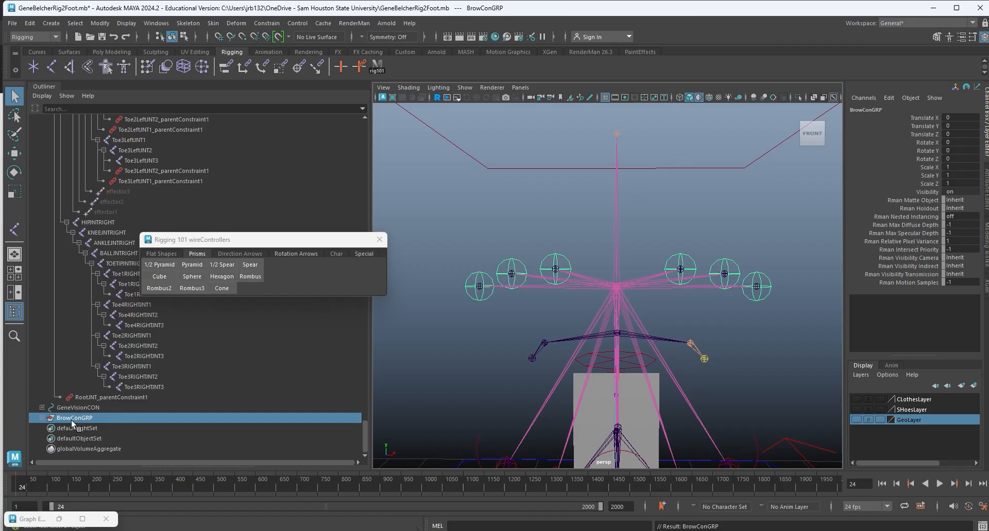
pyautogui.click(42, 419)
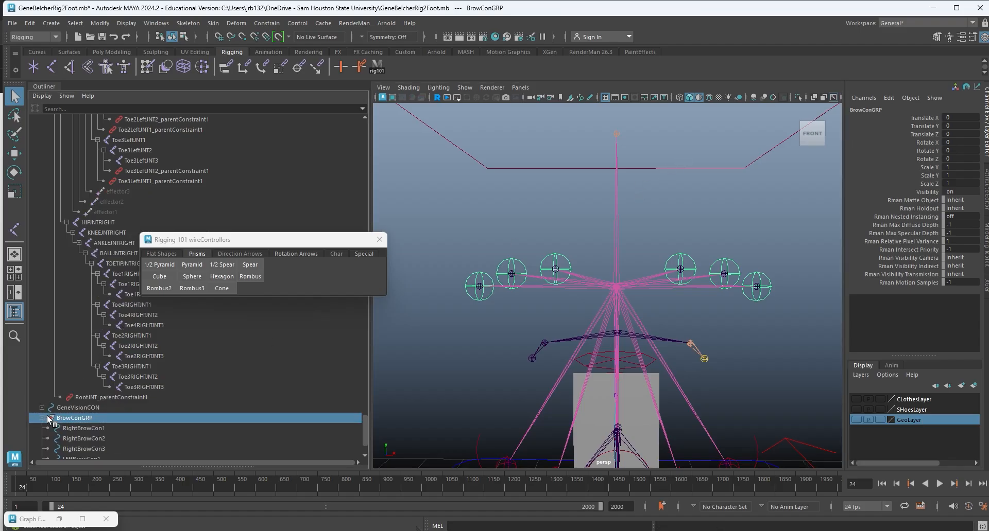
pyautogui.scroll(-2, 64, 411)
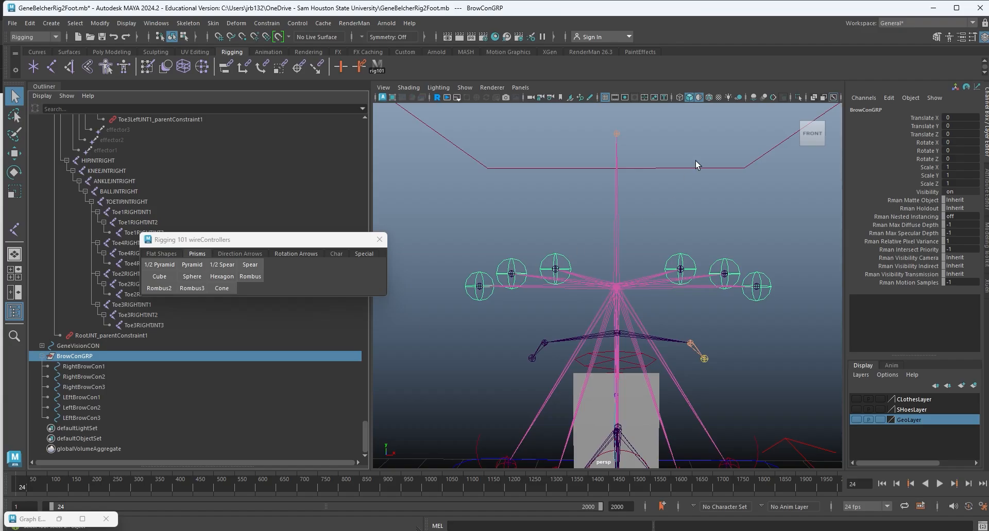
pyautogui.moveTo(692, 148); pyautogui.dragTo(706, 193)
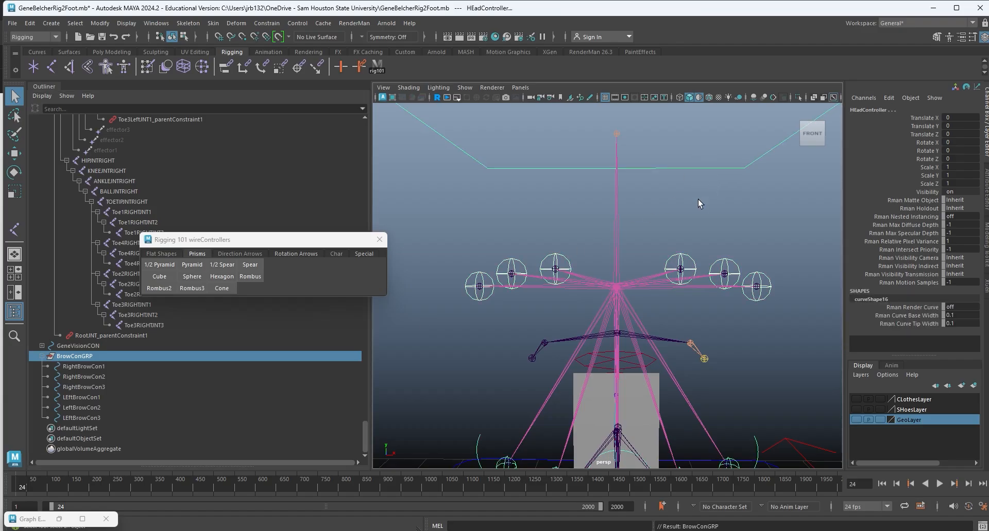
pyautogui.press('p')
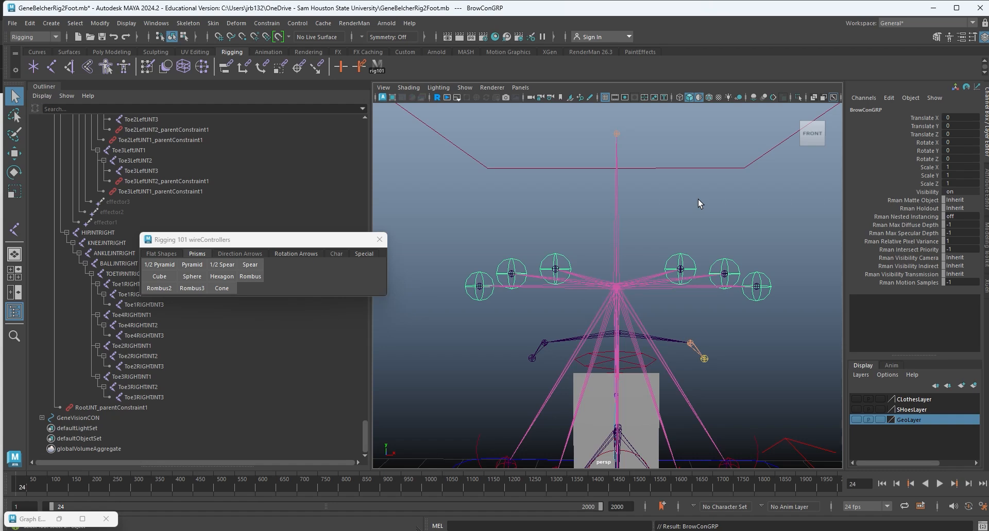
# Close the wire controllers window and check where BrowConGRP sits in the controller hierarchy.
pyautogui.click(379, 240)
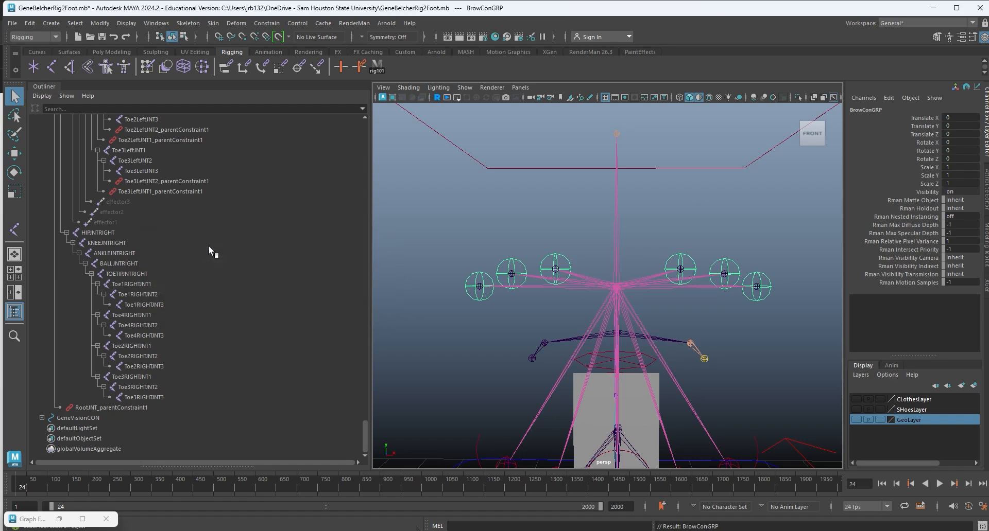
pyautogui.scroll(15, 207, 247)
pyautogui.scroll(15, 206, 247)
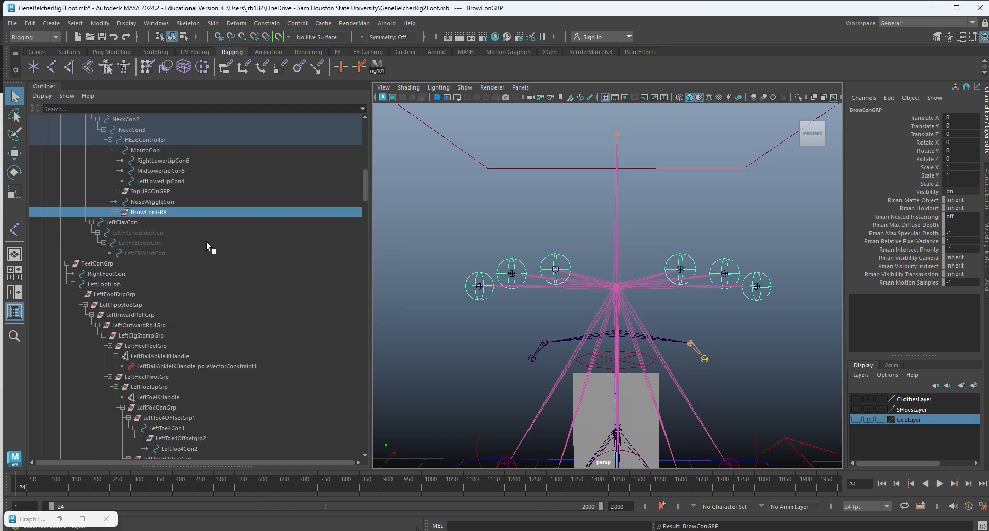
pyautogui.scroll(3, 208, 240)
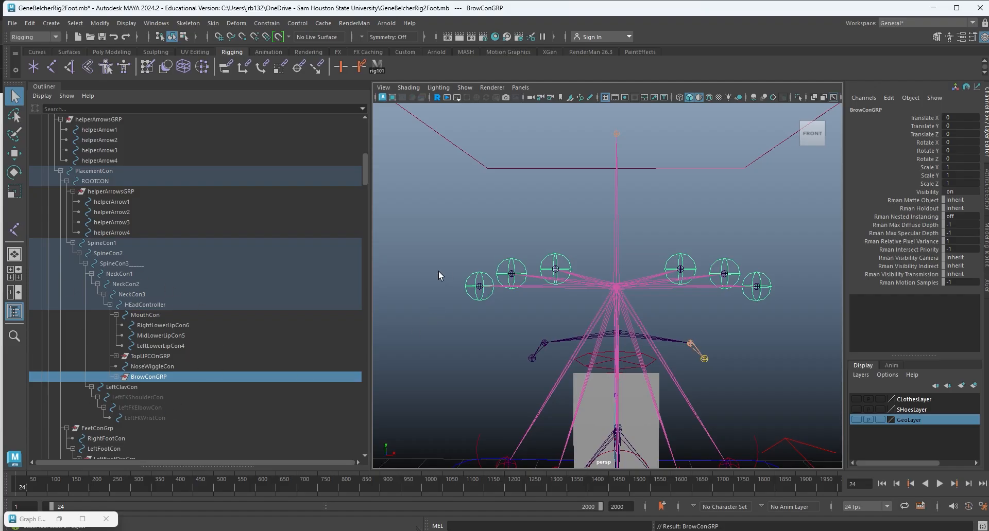
# Reopen the Rigging 101 wire controllers and create a square controller from the flat shapes.
pyautogui.keyDown('alt'); pyautogui.moveTo(516, 314); pyautogui.dragTo(539, 348); pyautogui.keyUp('alt')
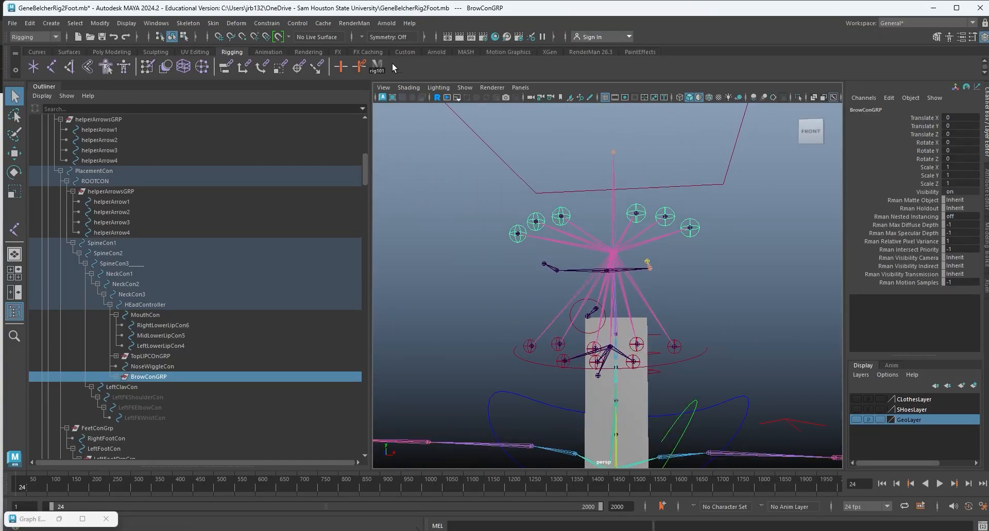
pyautogui.click(377, 66)
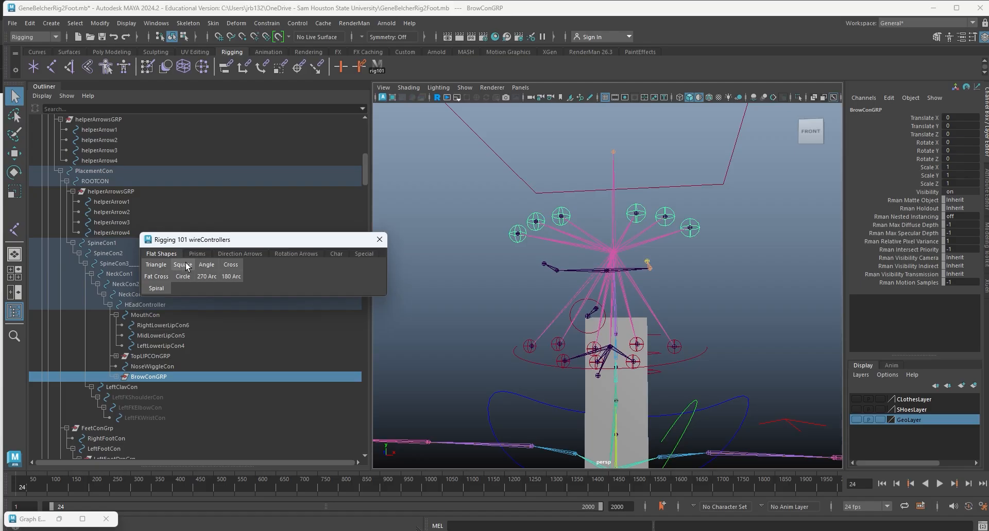
pyautogui.click(183, 265)
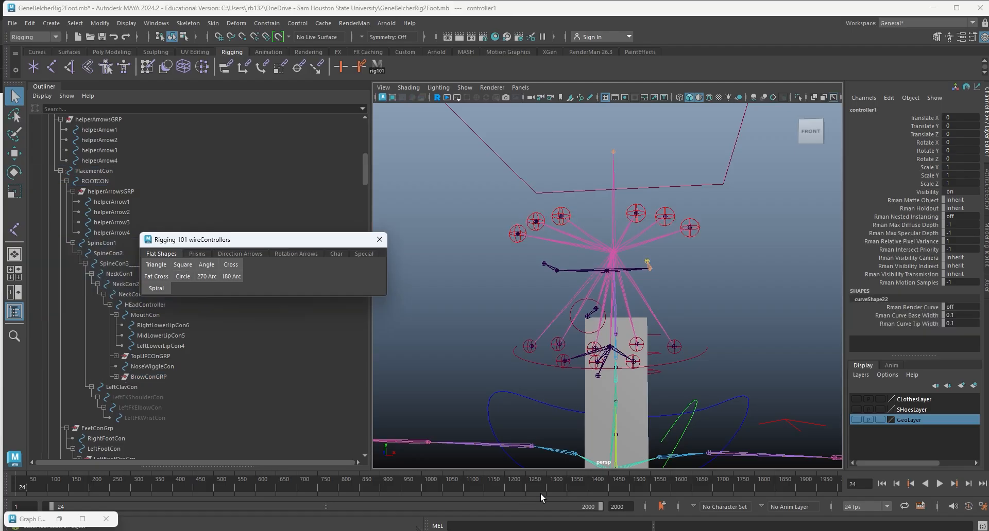
# Move the new square controller up in front of the face, to about Y 20.5 and Z 2.35.
pyautogui.press('w')
pyautogui.keyDown('alt'); pyautogui.moveTo(716, 351); pyautogui.dragTo(508, 216, button='right'); pyautogui.keyUp('alt')
pyautogui.keyDown('alt'); pyautogui.moveTo(678, 435); pyautogui.dragTo(660, 305, button='middle'); pyautogui.keyUp('alt')
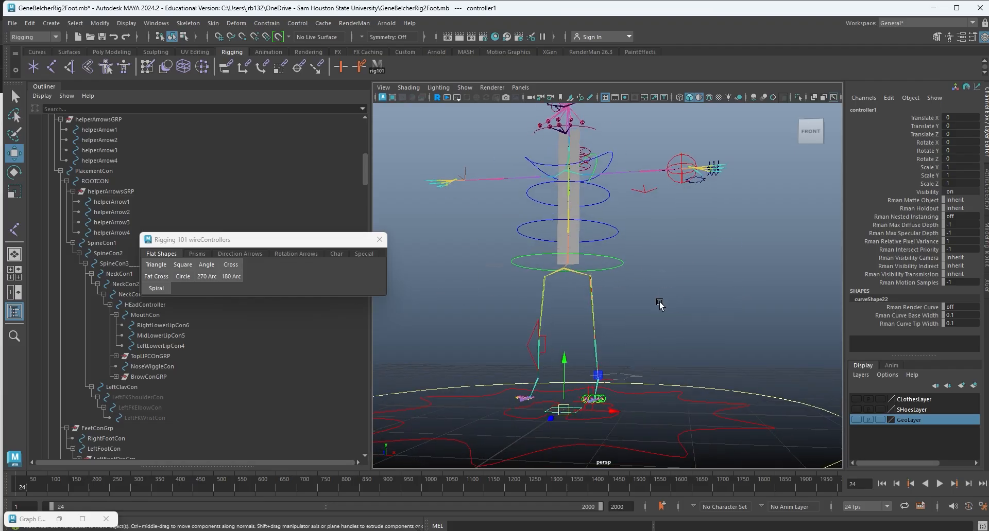
pyautogui.keyDown('alt'); pyautogui.moveTo(601, 417); pyautogui.dragTo(637, 172); pyautogui.keyUp('alt')
pyautogui.keyDown('alt'); pyautogui.moveTo(637, 172); pyautogui.dragTo(641, 346, button='middle'); pyautogui.keyUp('alt')
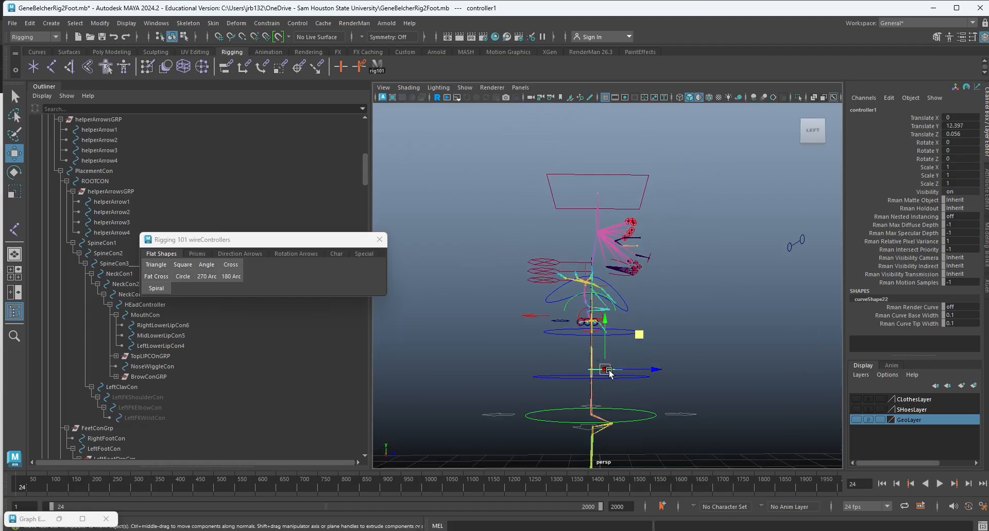
pyautogui.moveTo(610, 374); pyautogui.dragTo(664, 258)
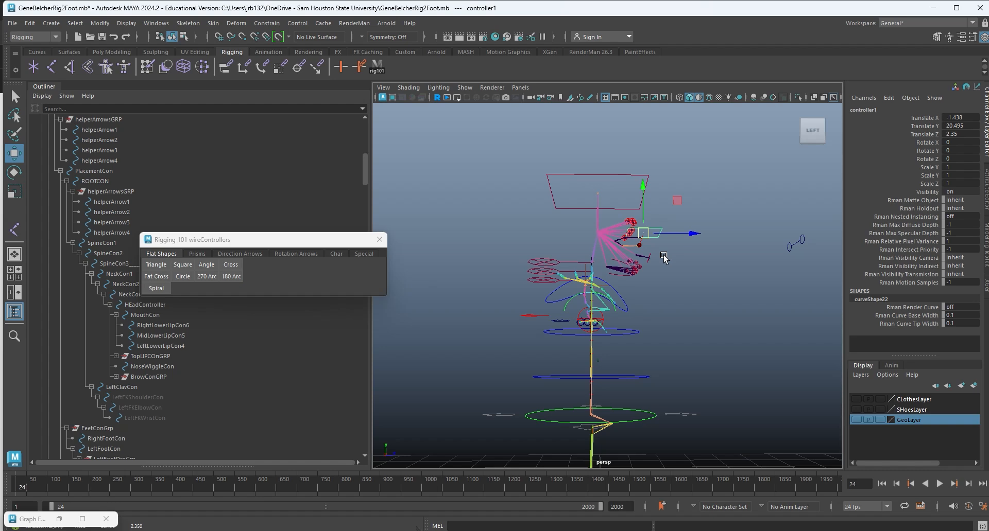
# Rotate the square controller upright by setting its X rotation to 90.
pyautogui.press('e')
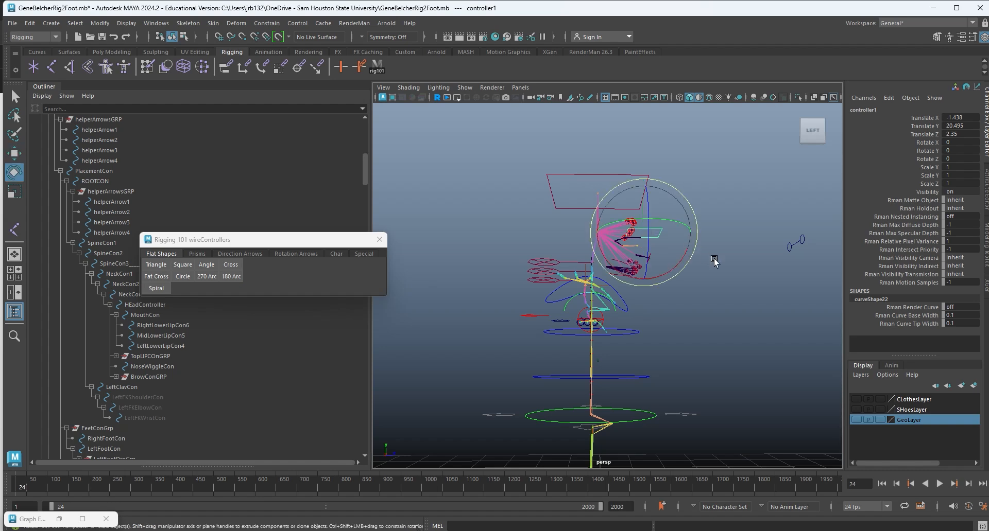
pyautogui.keyDown('alt'); pyautogui.moveTo(715, 263); pyautogui.dragTo(571, 275); pyautogui.keyUp('alt')
pyautogui.keyDown('alt'); pyautogui.moveTo(571, 276); pyautogui.dragTo(570, 300, button='middle'); pyautogui.keyUp('alt')
pyautogui.scroll(3, 571, 296)
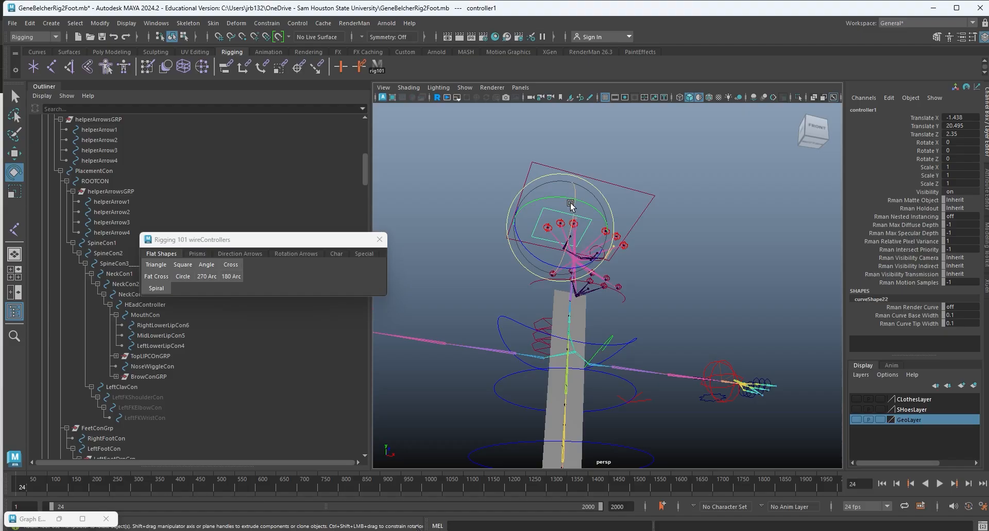
pyautogui.moveTo(569, 206); pyautogui.dragTo(586, 265)
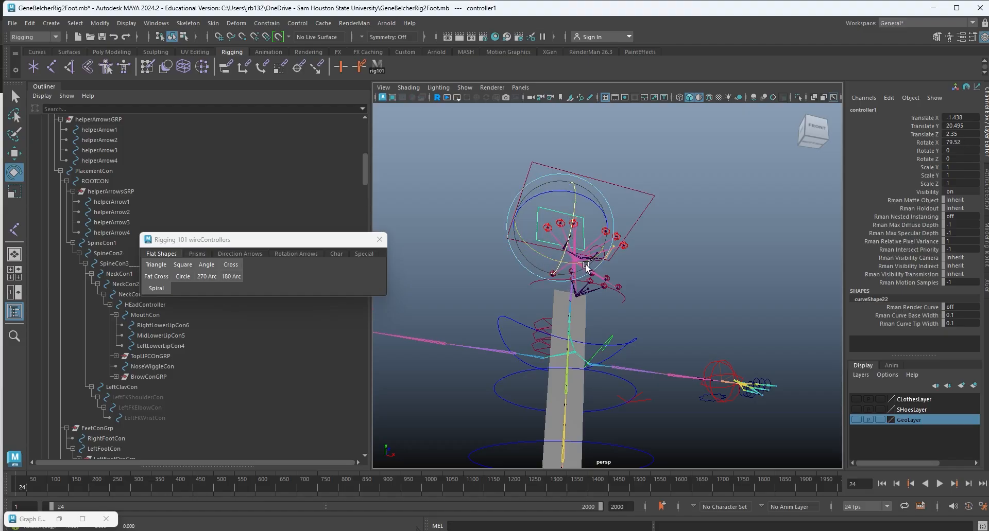
pyautogui.keyDown('alt'); pyautogui.moveTo(446, 237); pyautogui.dragTo(581, 289); pyautogui.keyUp('alt')
pyautogui.keyDown('alt'); pyautogui.moveTo(580, 289); pyautogui.dragTo(558, 262, button='middle'); pyautogui.keyUp('alt')
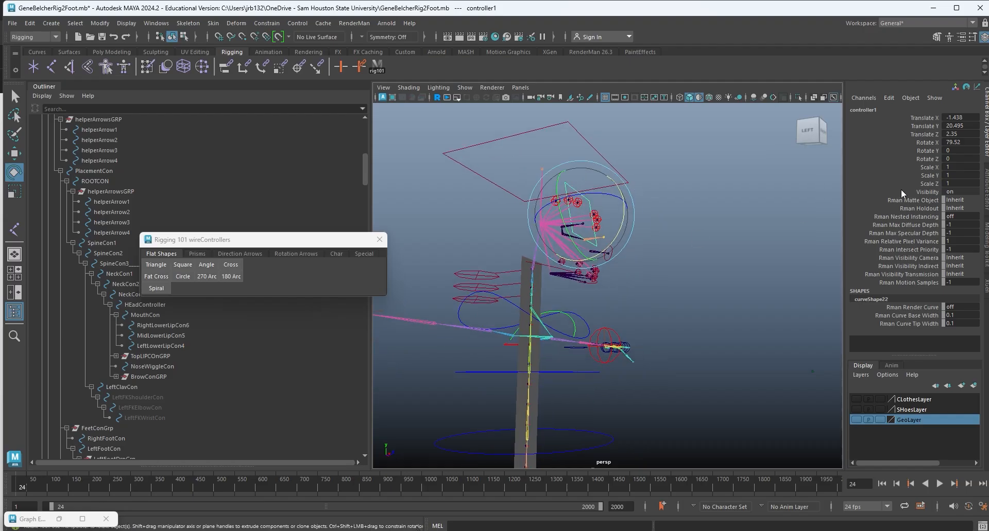
pyautogui.doubleClick(960, 142)
pyautogui.write('90')
pyautogui.press('Return')
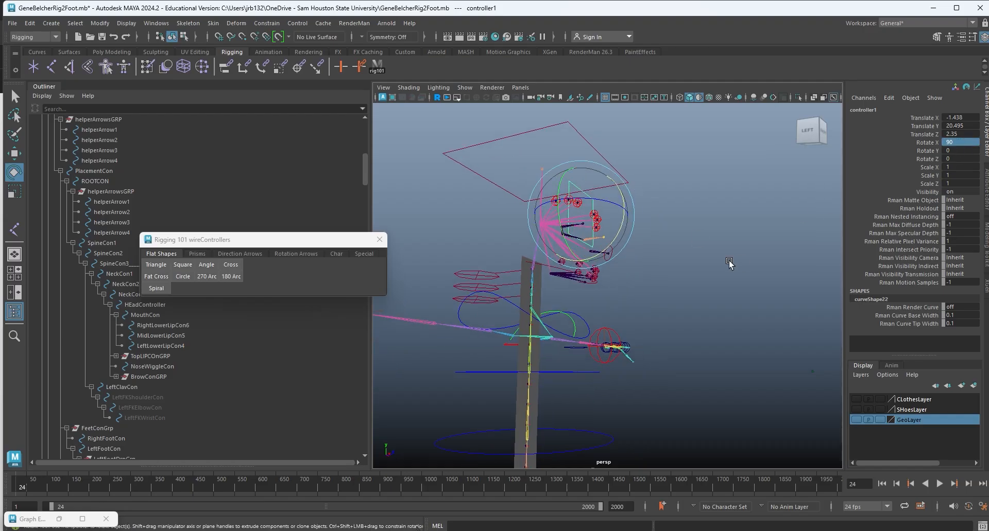
# Move the upright square out beside the character's left side of the head, to about X 5.67 and Y 18.89.
pyautogui.keyDown('alt'); pyautogui.moveTo(672, 321); pyautogui.dragTo(690, 328); pyautogui.keyUp('alt')
pyautogui.press('w')
pyautogui.keyDown('alt'); pyautogui.moveTo(757, 311); pyautogui.dragTo(620, 319); pyautogui.keyUp('alt')
pyautogui.keyDown('alt'); pyautogui.moveTo(620, 318); pyautogui.dragTo(695, 326, button='middle'); pyautogui.keyUp('alt')
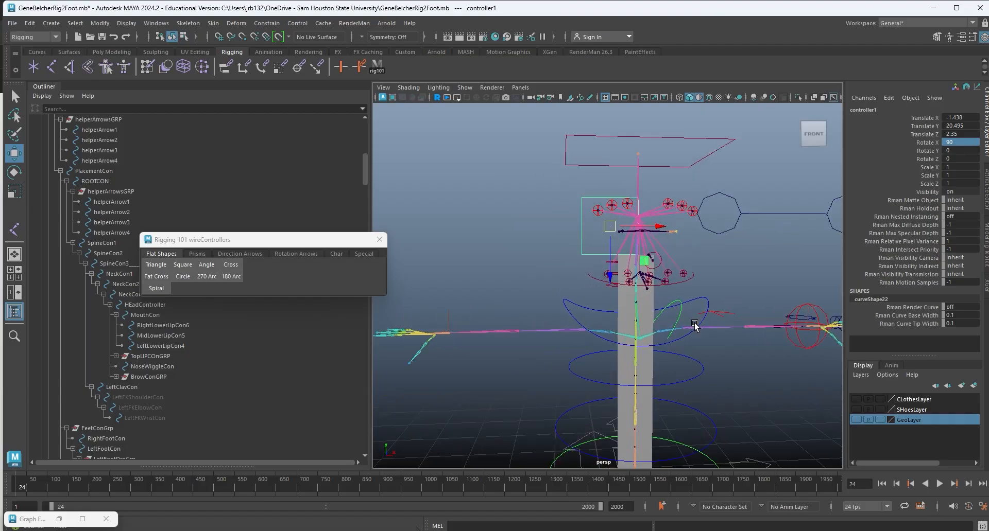
pyautogui.scroll(3, 697, 317)
pyautogui.moveTo(638, 234); pyautogui.dragTo(827, 300)
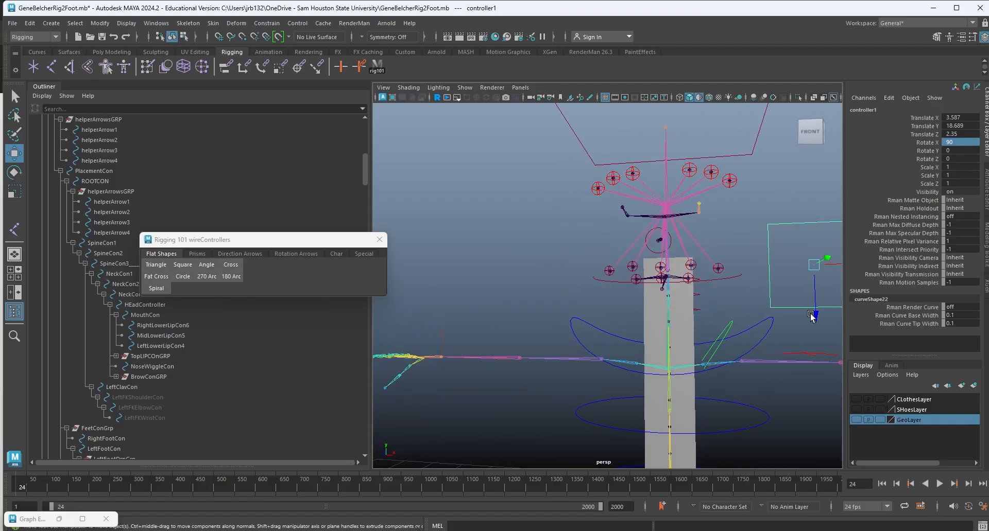
pyautogui.keyDown('alt'); pyautogui.moveTo(826, 301); pyautogui.dragTo(643, 322, button='middle'); pyautogui.keyUp('alt')
pyautogui.moveTo(661, 306); pyautogui.dragTo(754, 295)
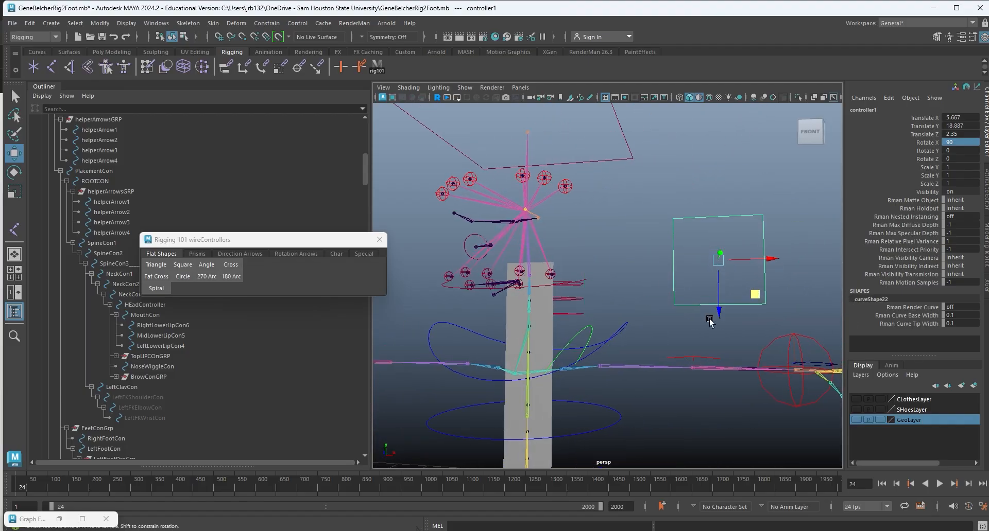
# Duplicate the square controller and scale the copy uniformly down to about 0.314 inside the original.
pyautogui.keyDown('alt'); pyautogui.moveTo(711, 323); pyautogui.dragTo(735, 319); pyautogui.keyUp('alt')
pyautogui.keyDown('alt'); pyautogui.moveTo(735, 320); pyautogui.dragTo(686, 318, button='middle'); pyautogui.keyUp('alt')
pyautogui.keyDown('alt'); pyautogui.moveTo(684, 318); pyautogui.dragTo(737, 316); pyautogui.keyUp('alt')
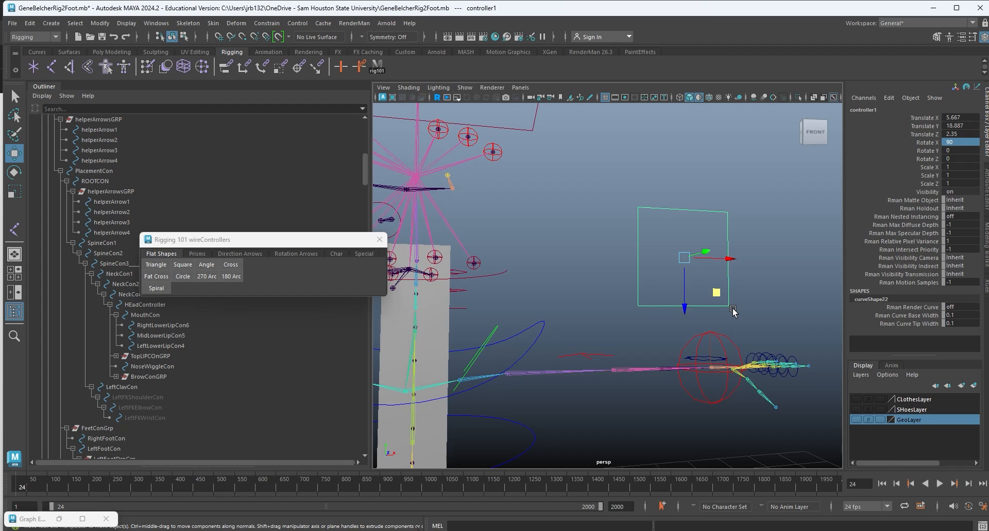
pyautogui.hotkey('ctrl', 'd')
pyautogui.press('r')
pyautogui.moveTo(683, 258); pyautogui.dragTo(637, 254)
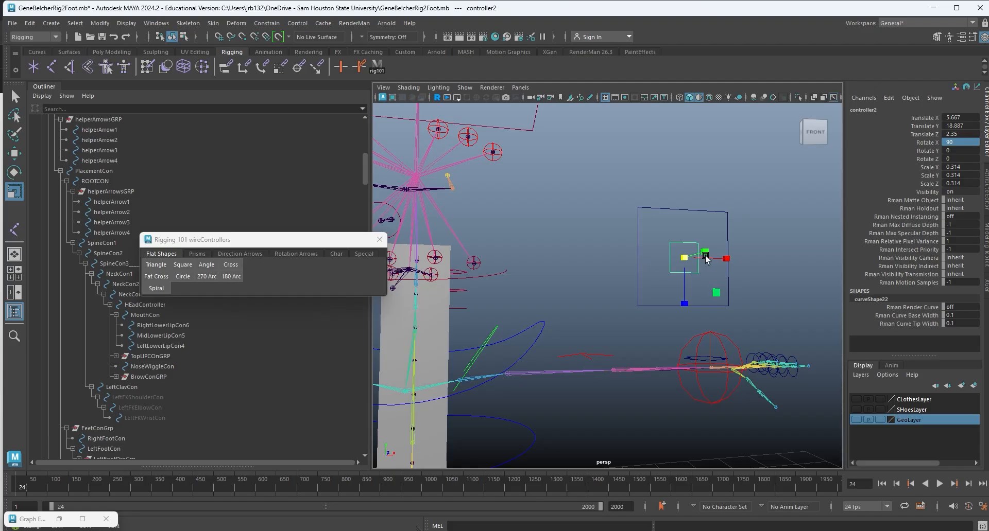
# Rename the small inner square LEftFaceGUIToggleCON.
pyautogui.doubleClick(861, 109)
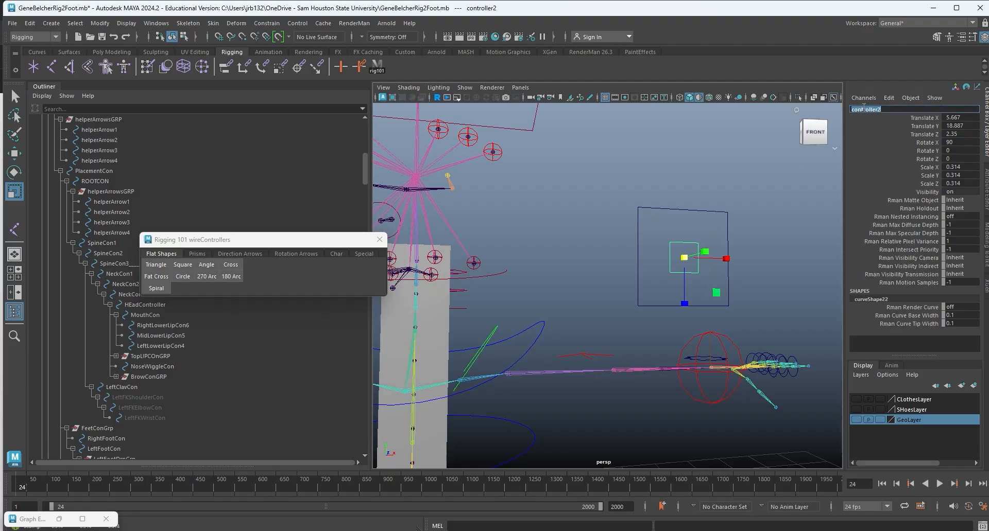
pyautogui.write('LEft')
pyautogui.write('Bad')
pyautogui.write('eGUI')
pyautogui.write('Toggle')
pyautogui.write('CON')
pyautogui.press('Return')
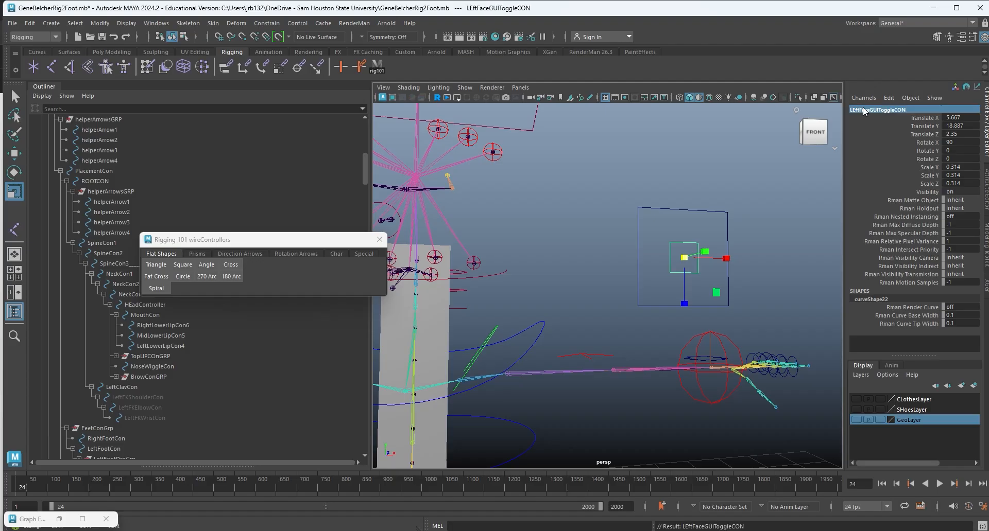
# Rename the large outer square LeftFaceGUIFence.
pyautogui.click(683, 209)
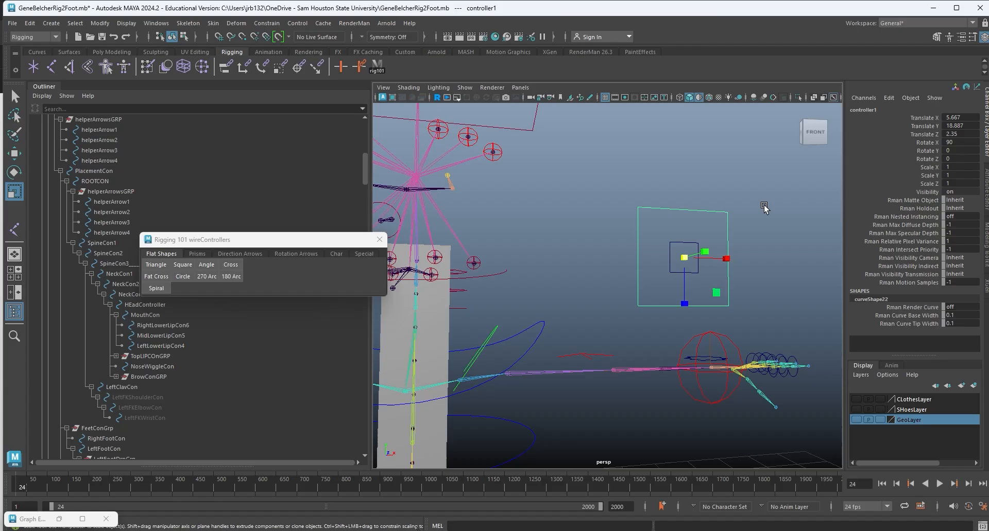
pyautogui.doubleClick(860, 110)
pyautogui.write('Le')
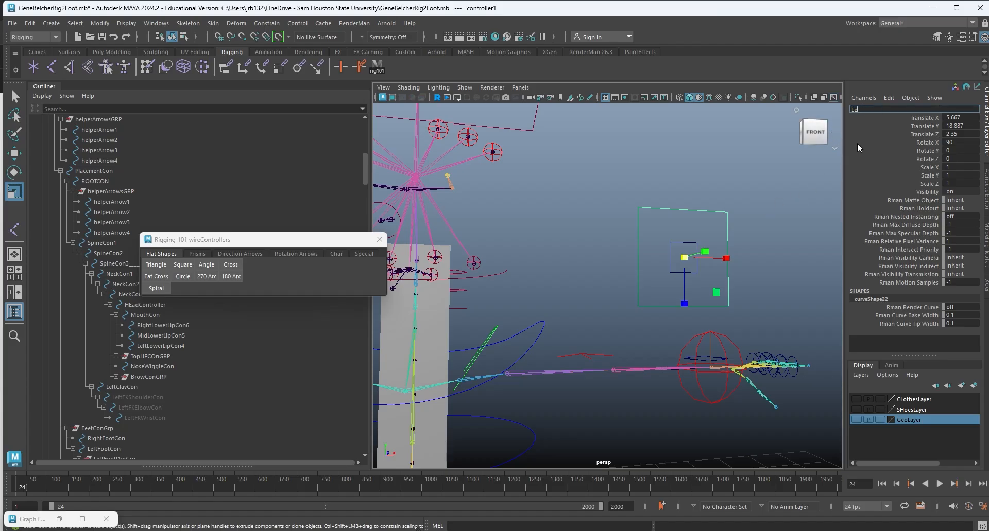
pyautogui.write('ftFaceGUIFence')
pyautogui.press('Return')
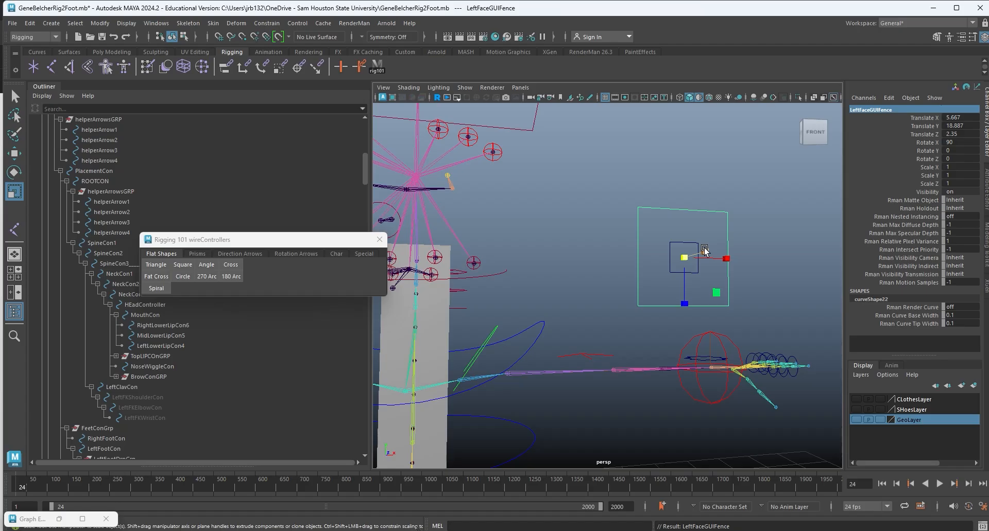
# Try sliding the small toggle square sideways past the edges of the fence square and undo the moves.
pyautogui.press('w')
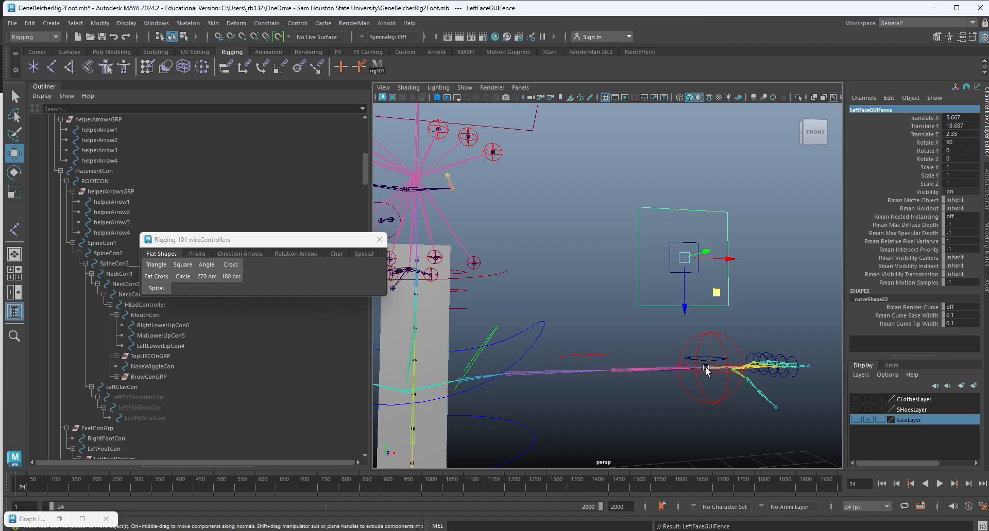
pyautogui.keyDown('alt'); pyautogui.moveTo(711, 361); pyautogui.dragTo(662, 342); pyautogui.keyUp('alt')
pyautogui.keyDown('alt'); pyautogui.moveTo(663, 341); pyautogui.dragTo(714, 365, button='right'); pyautogui.keyUp('alt')
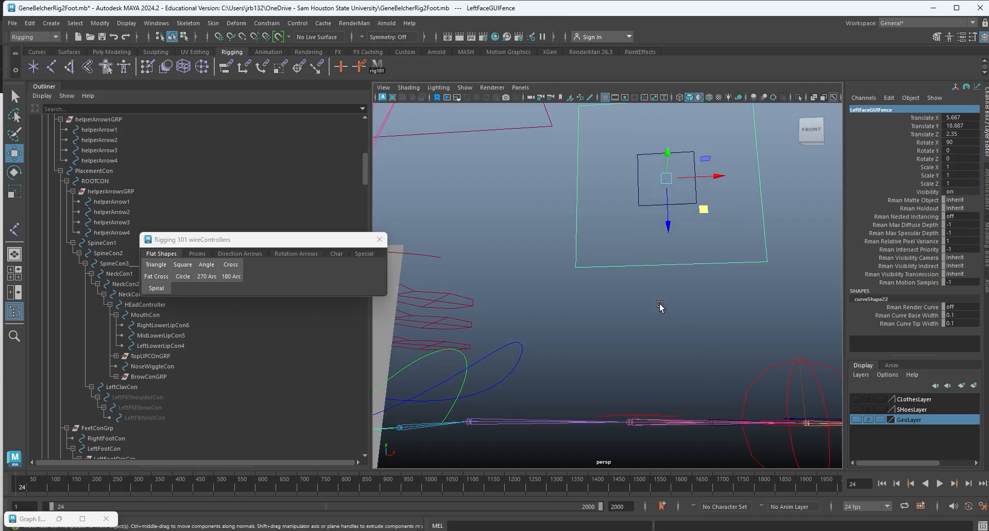
pyautogui.keyDown('alt'); pyautogui.moveTo(653, 279); pyautogui.dragTo(642, 336, button='middle'); pyautogui.keyUp('alt')
pyautogui.keyDown('alt'); pyautogui.moveTo(672, 291); pyautogui.dragTo(690, 290); pyautogui.keyUp('alt')
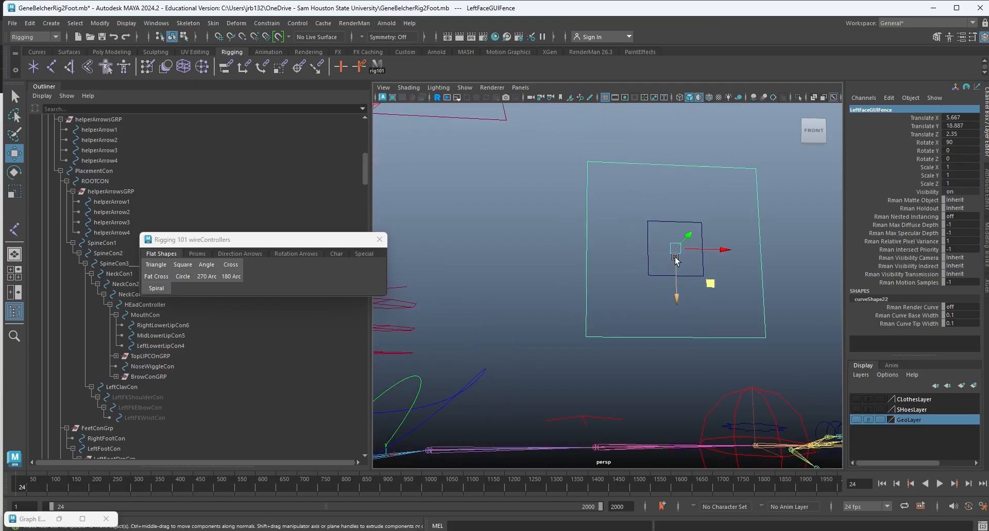
pyautogui.click(702, 279)
pyautogui.moveTo(712, 282); pyautogui.dragTo(797, 283)
pyautogui.moveTo(640, 272); pyautogui.dragTo(621, 276)
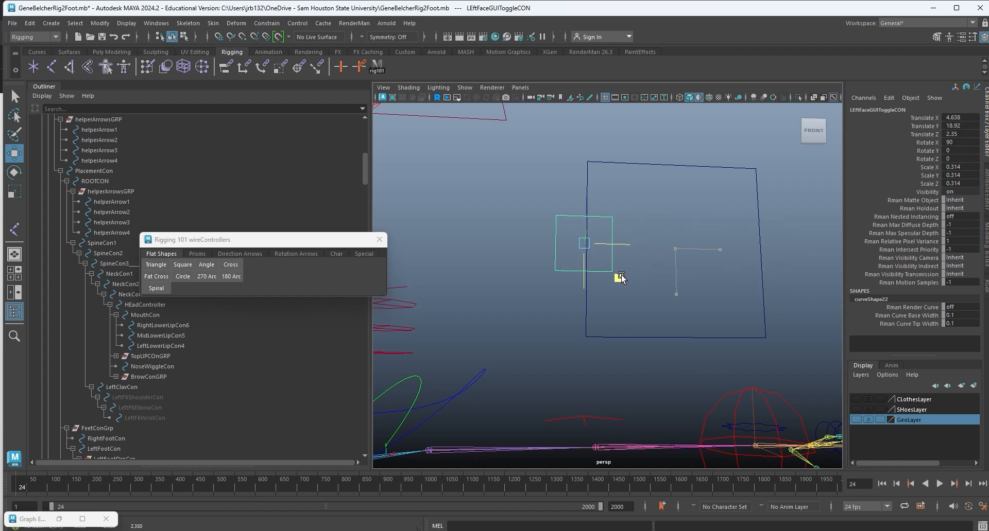
pyautogui.moveTo(621, 277); pyautogui.dragTo(712, 282)
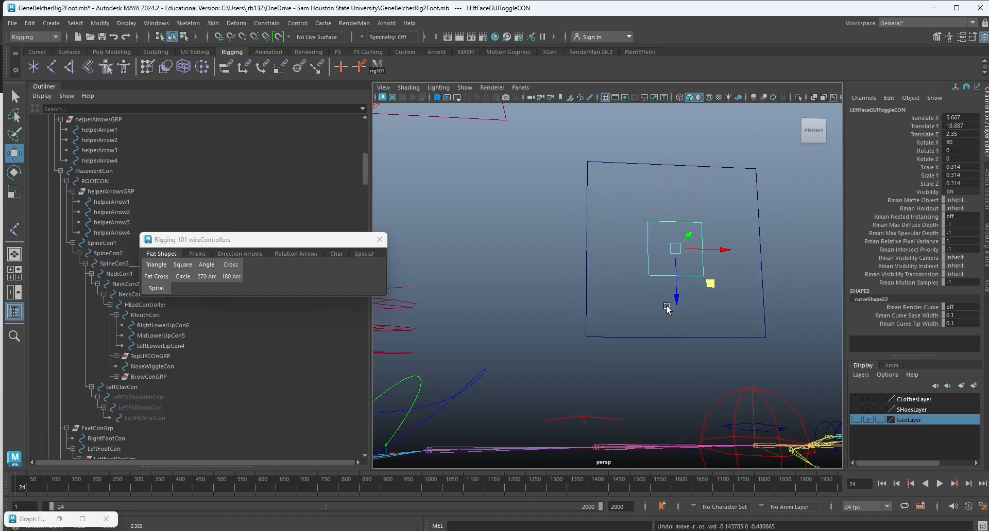
# Freeze the transformations and delete the history of both the toggle square and the fence square.
pyautogui.keyDown('alt'); pyautogui.moveTo(823, 270); pyautogui.dragTo(789, 253, button='middle'); pyautogui.keyUp('alt')
pyautogui.keyDown('alt'); pyautogui.moveTo(790, 254); pyautogui.dragTo(748, 239, button='right'); pyautogui.keyUp('alt')
pyautogui.click(746, 230)
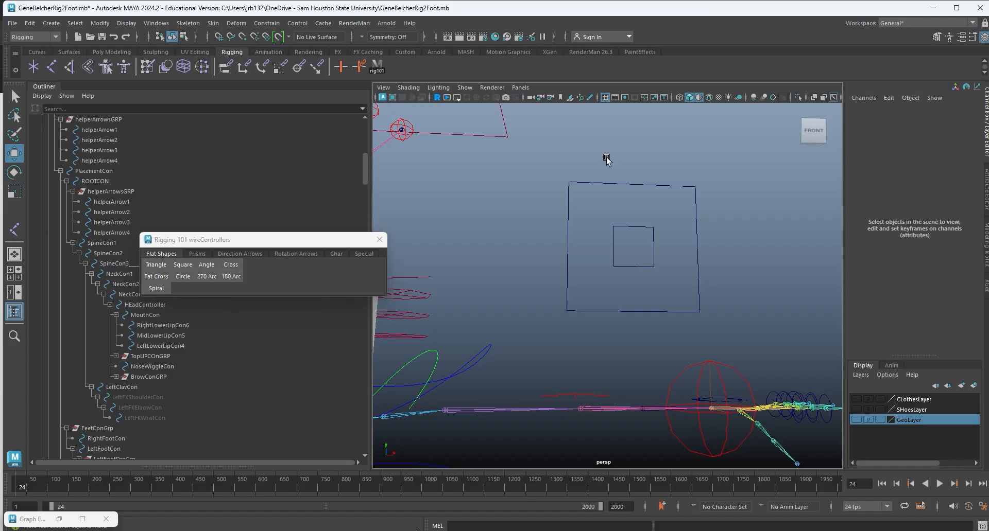
pyautogui.click(696, 202)
pyautogui.click(643, 227)
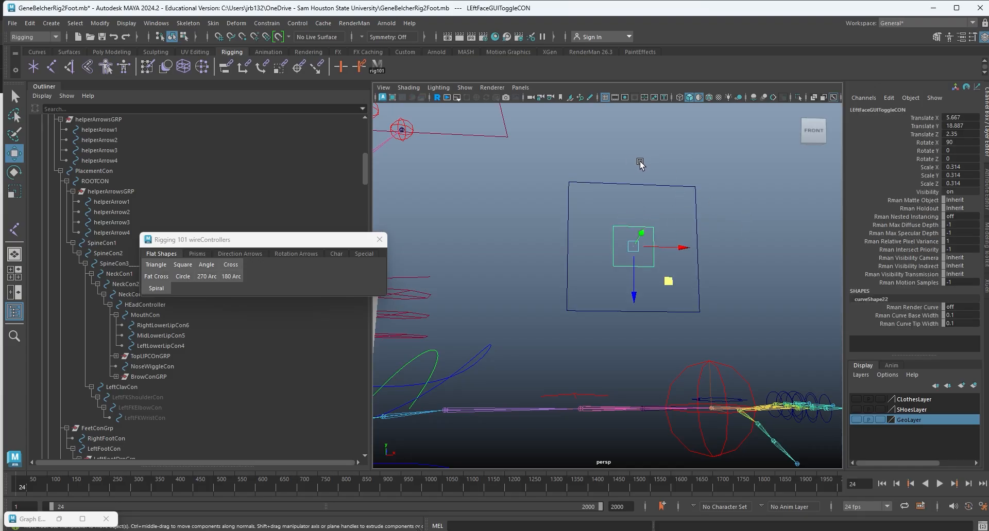
pyautogui.click(627, 182)
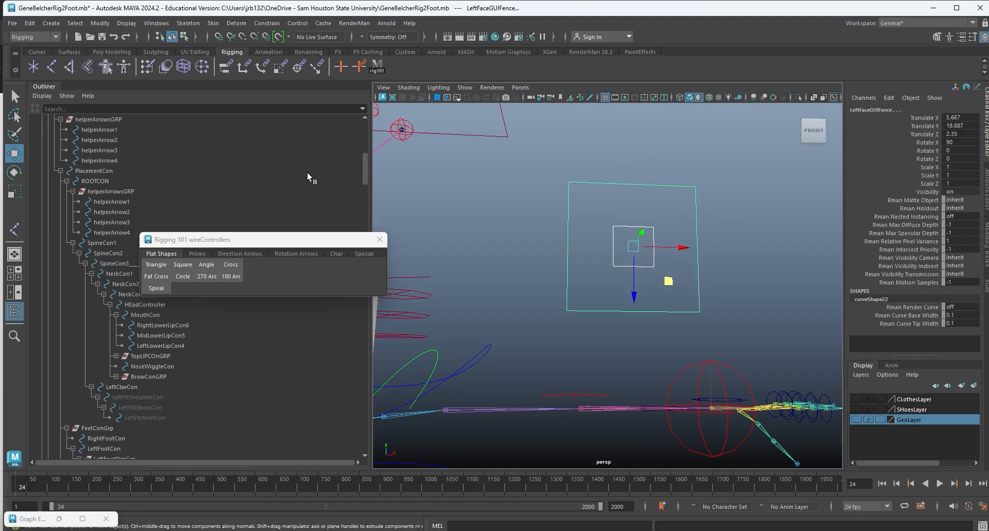
pyautogui.click(99, 23)
pyautogui.click(118, 71)
pyautogui.click(31, 23)
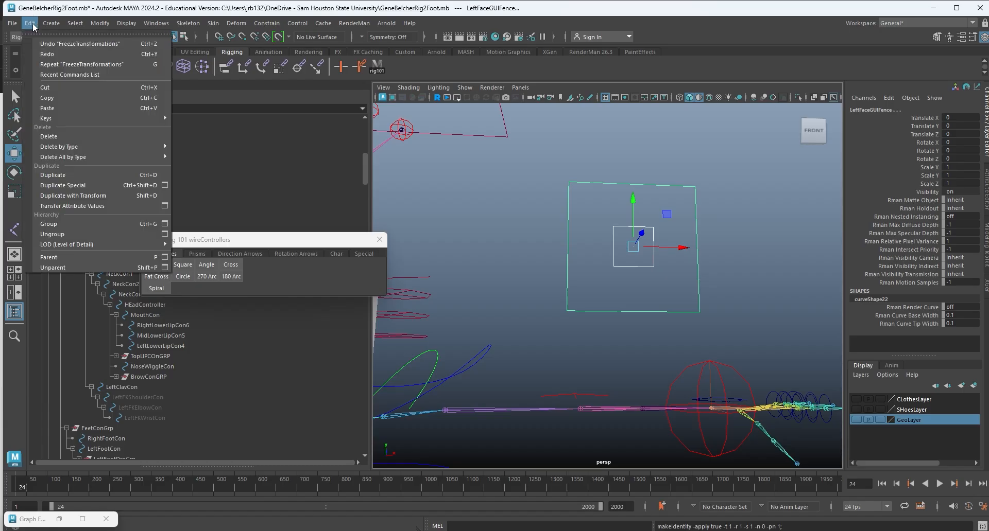
pyautogui.moveTo(74, 147)
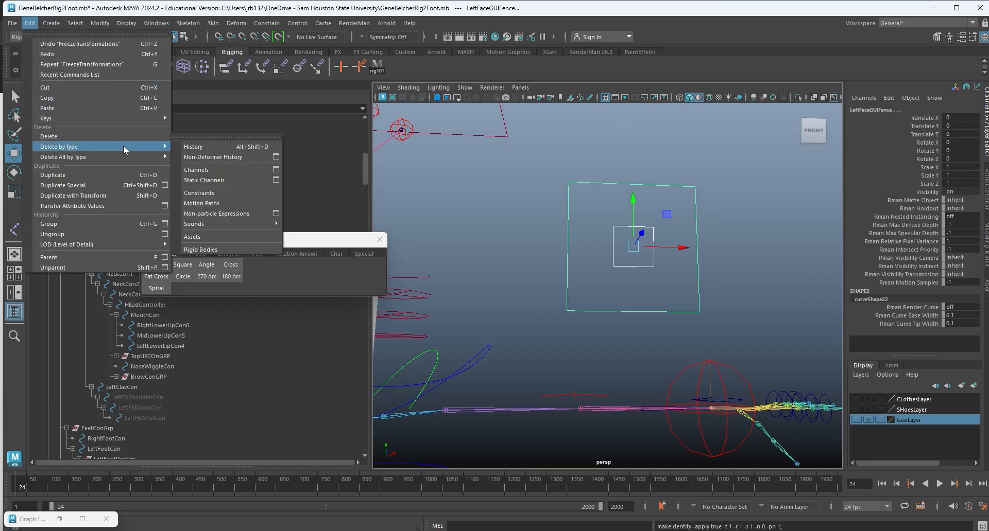
pyautogui.click(195, 146)
# Parent LEftFaceGUIToggleCON under LeftFaceGUIFence.
pyautogui.click(650, 153)
pyautogui.moveTo(606, 169); pyautogui.dragTo(672, 245)
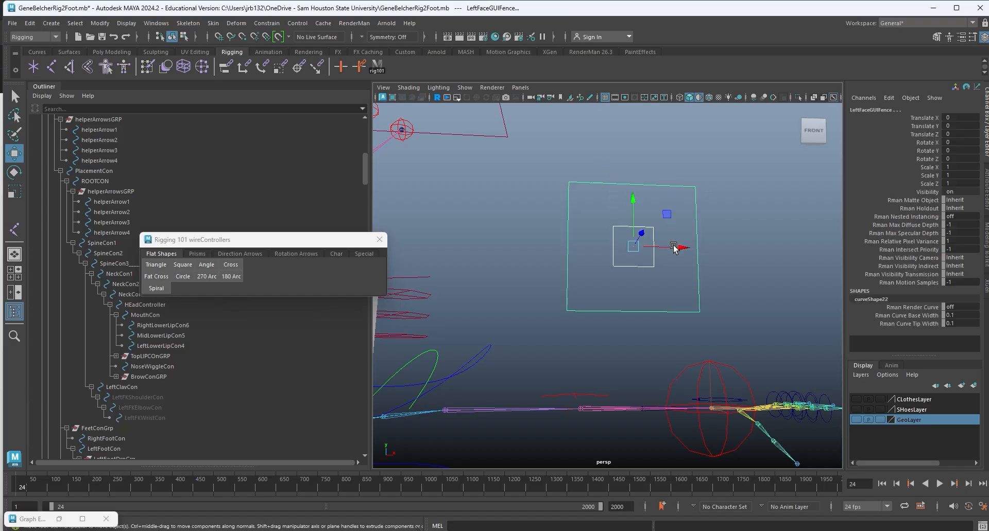
pyautogui.moveTo(589, 206); pyautogui.dragTo(625, 236)
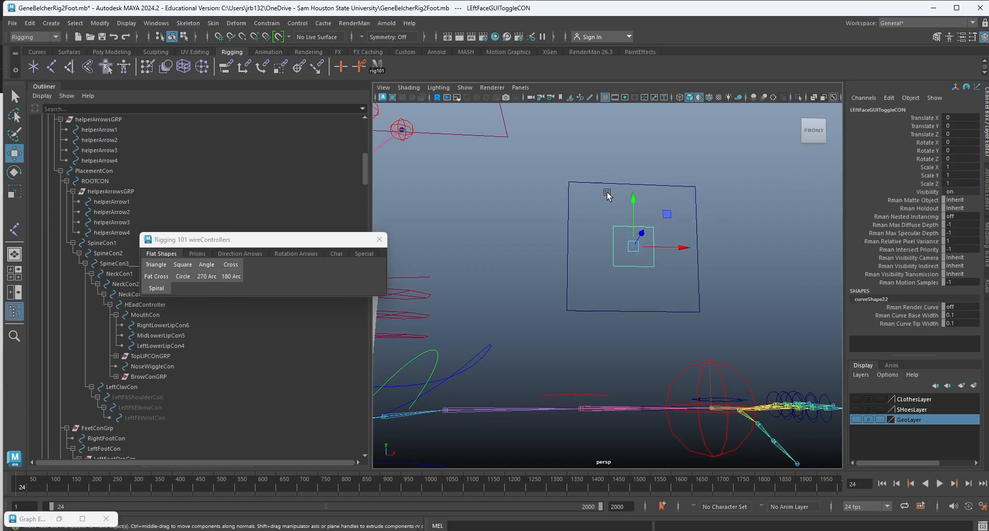
pyautogui.keyDown('shift'); pyautogui.moveTo(593, 171); pyautogui.dragTo(615, 196); pyautogui.keyUp('shift')
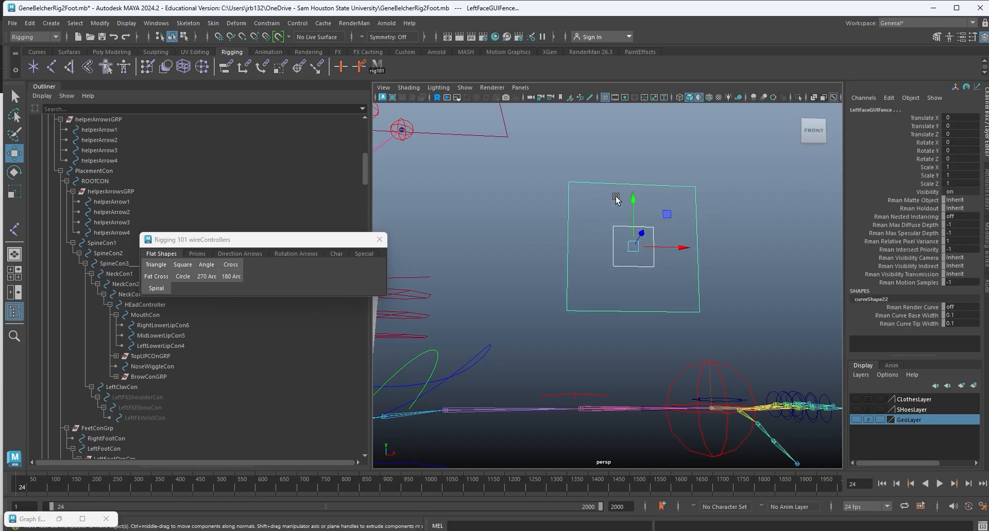
pyautogui.press('p')
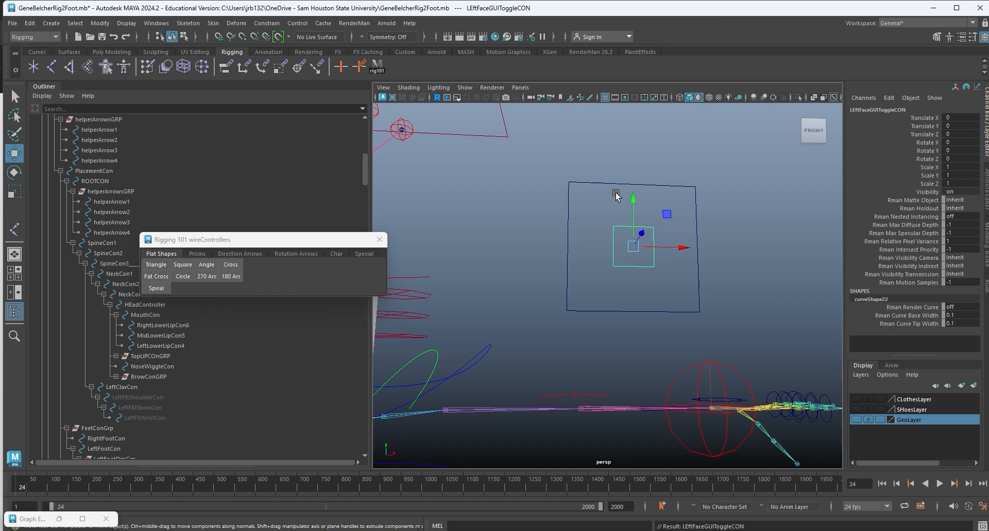
# Group LeftFaceGUIFence with its toggle and create a mirrored copy of the group using Duplicate Special, with Scale X at -1.
pyautogui.press('Up')
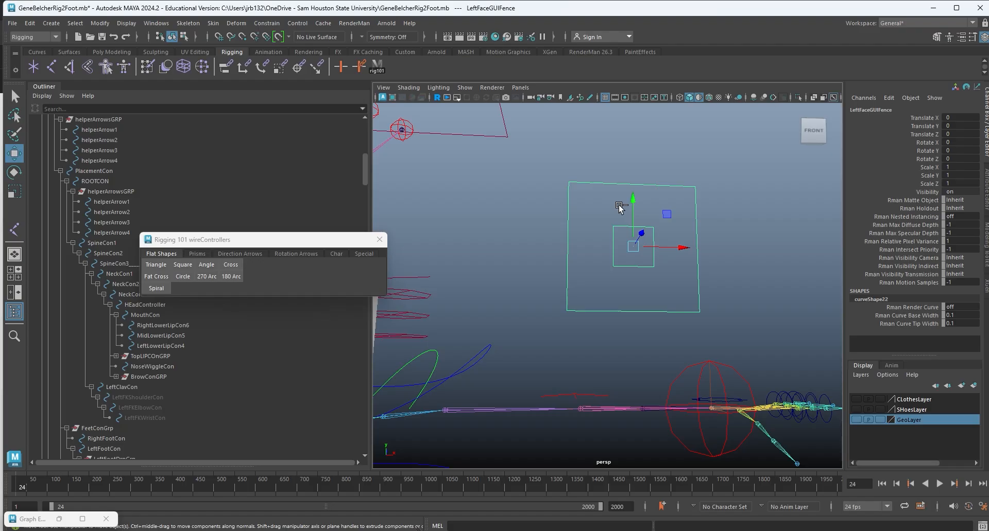
pyautogui.hotkey('ctrl', 'g')
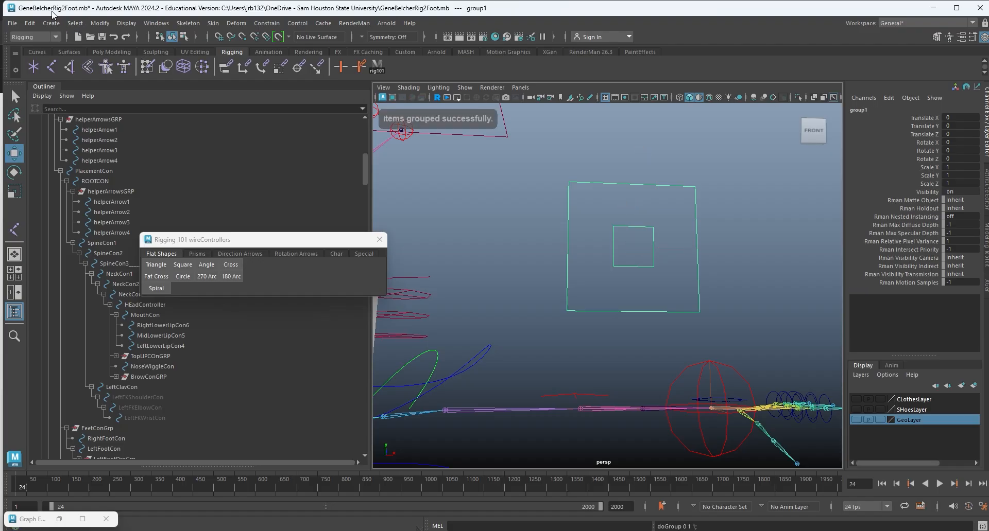
pyautogui.click(29, 23)
pyautogui.moveTo(90, 148)
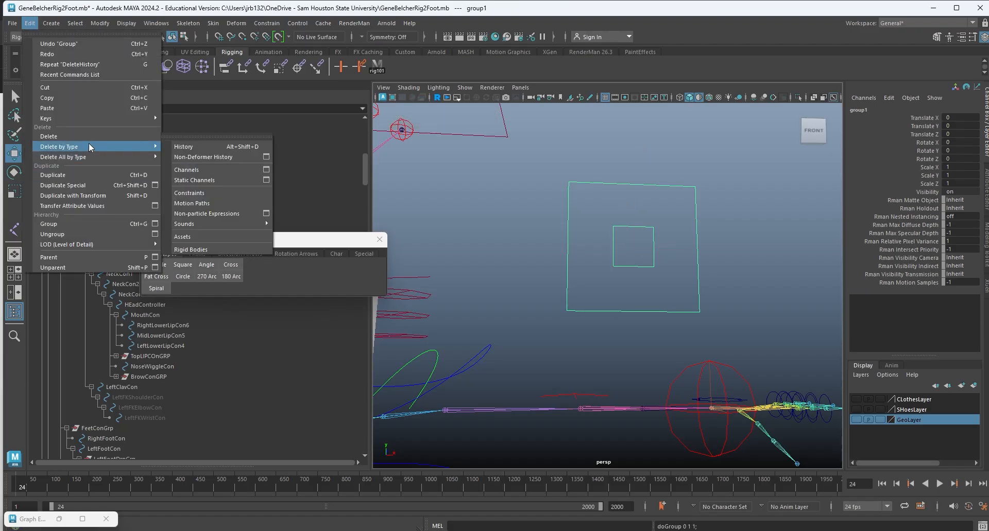
pyautogui.click(87, 185)
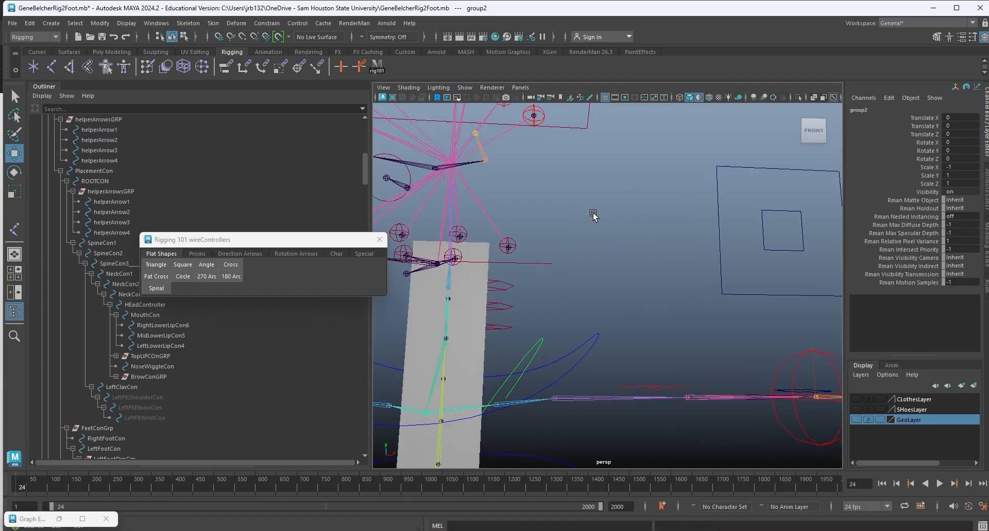
# Rename the mirrored copy's fence square by searching for "Left" and replacing it with "Right" on the selection.
pyautogui.keyDown('alt'); pyautogui.moveTo(594, 214); pyautogui.dragTo(766, 220, button='middle'); pyautogui.keyUp('alt')
pyautogui.keyDown('alt'); pyautogui.moveTo(585, 236); pyautogui.dragTo(749, 243, button='middle'); pyautogui.keyUp('alt')
pyautogui.keyDown('alt'); pyautogui.moveTo(576, 269); pyautogui.dragTo(634, 276, button='middle'); pyautogui.keyUp('alt')
pyautogui.click(583, 235)
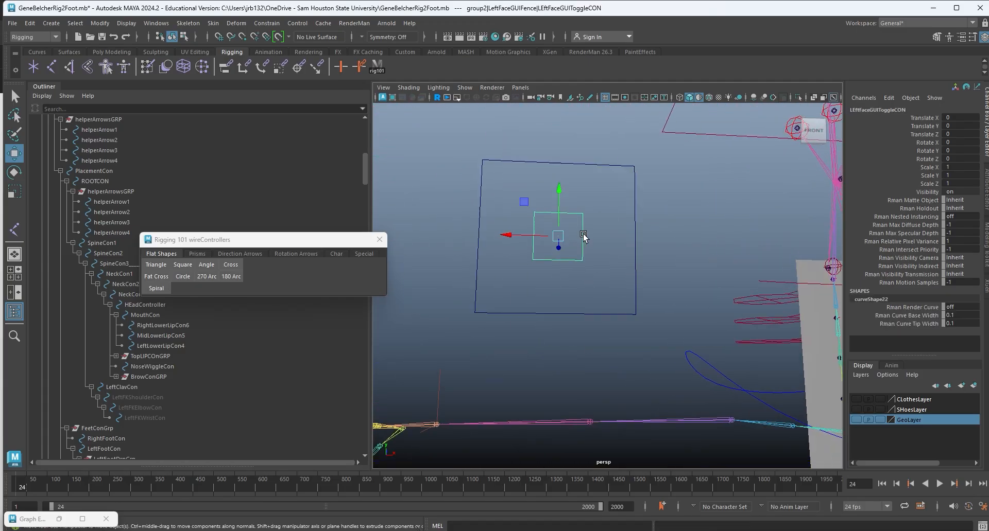
pyautogui.click(576, 163)
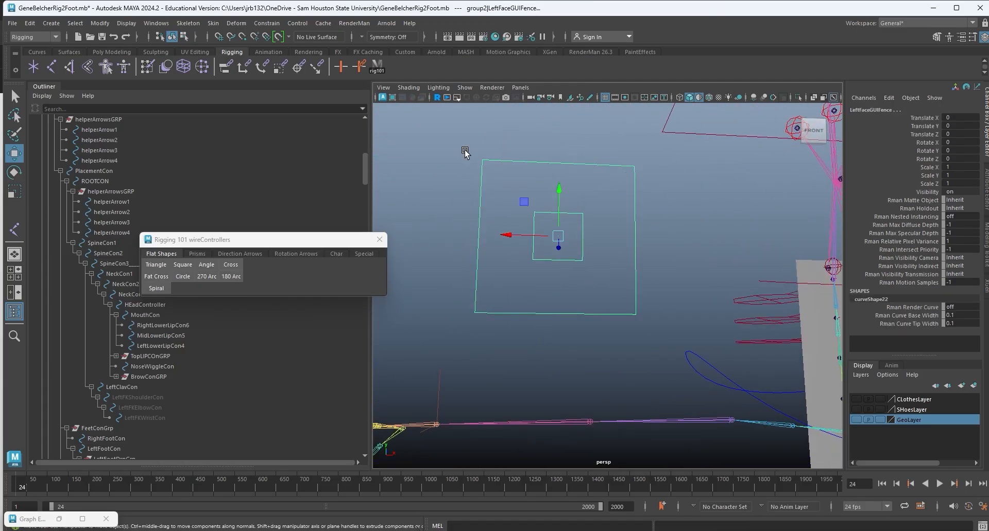
pyautogui.click(107, 24)
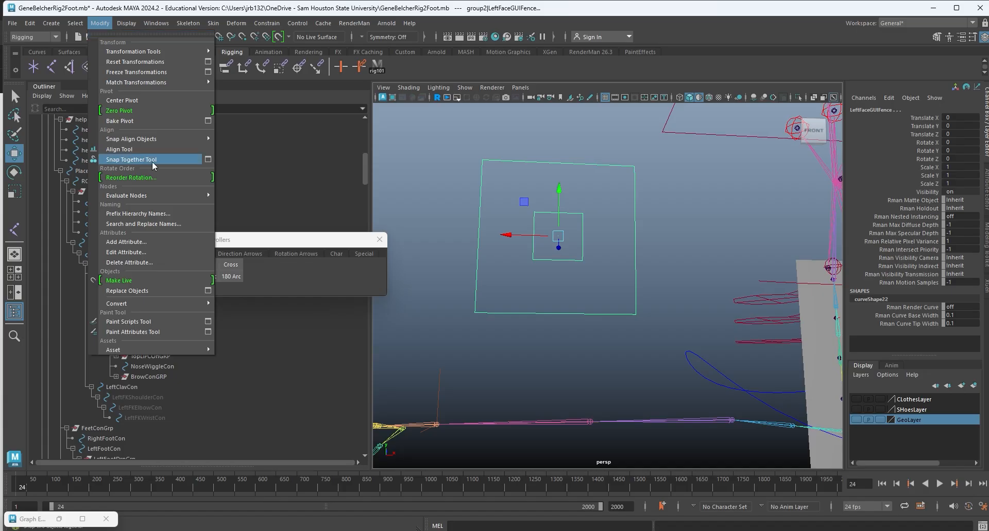
pyautogui.click(144, 224)
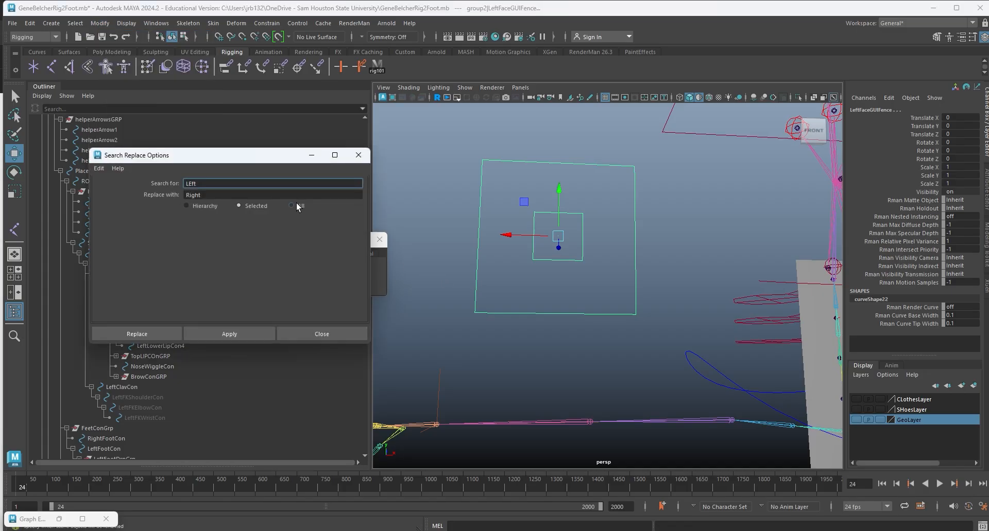
pyautogui.moveTo(204, 184); pyautogui.dragTo(153, 187)
pyautogui.write('Left')
pyautogui.click(225, 329)
pyautogui.click(615, 274)
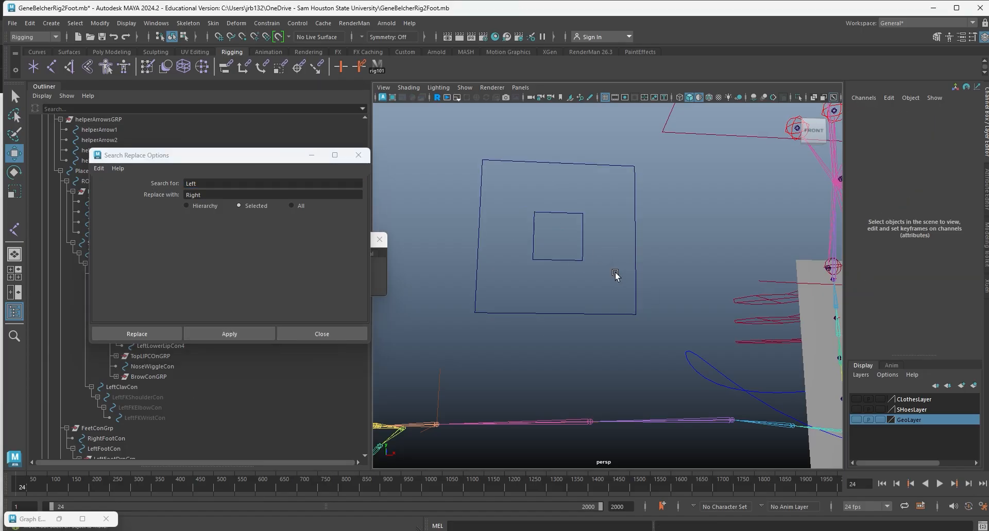
# Try moving RightFaceGUIFence in depth and undo the move.
pyautogui.click(574, 262)
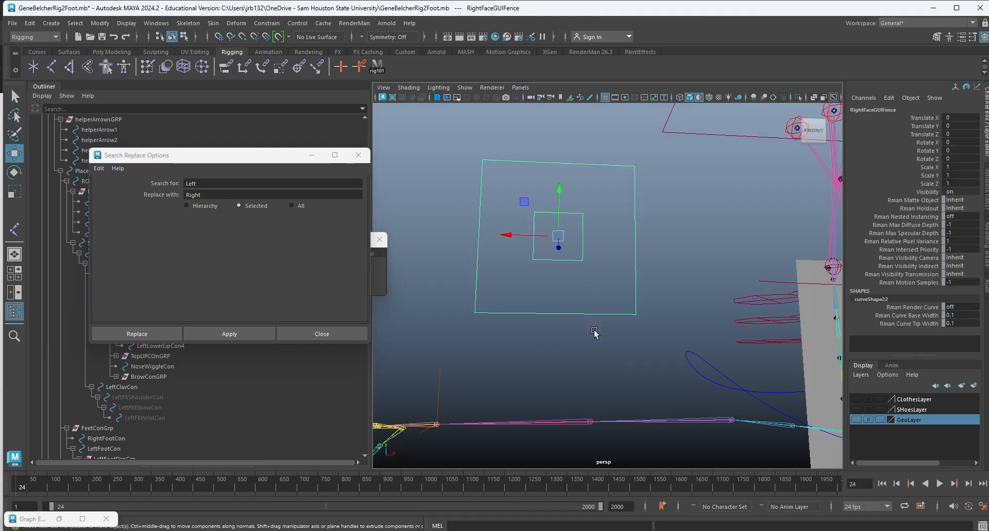
pyautogui.moveTo(558, 248); pyautogui.dragTo(589, 274)
pyautogui.hotkey('ctrl', 'z')
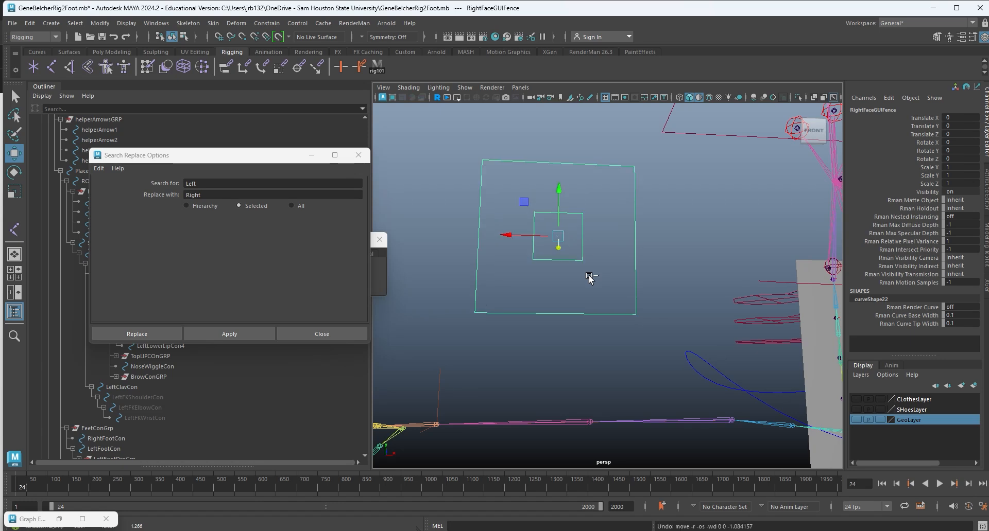
# Rename the mirrored toggle square RightFaceGUIToggleCON and close the search and replace options.
pyautogui.click(575, 259)
pyautogui.click(865, 109)
pyautogui.click(853, 109)
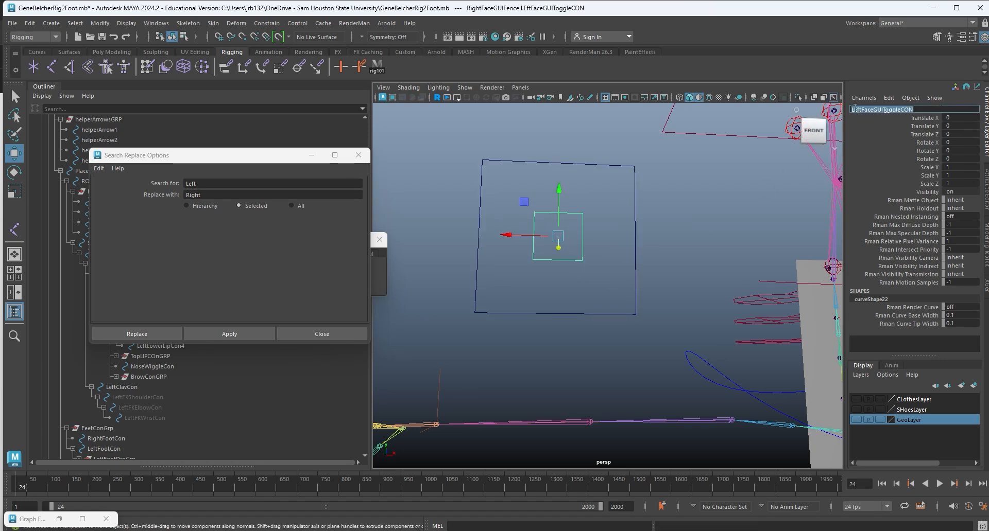
pyautogui.click(866, 110)
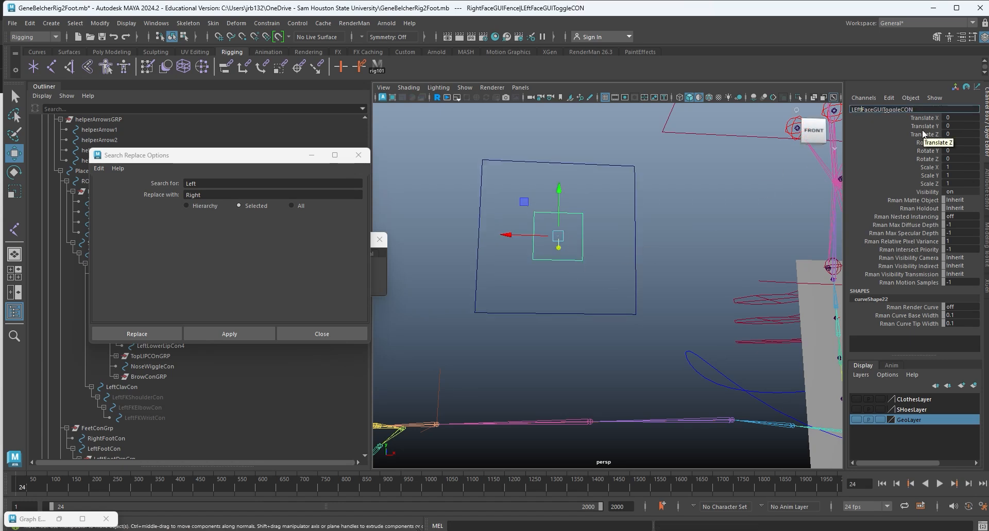
pyautogui.press('Delete')
pyautogui.write('=')
pyautogui.press('BackSpace')
pyautogui.press('BackSpace')
pyautogui.press('BackSpace')
pyautogui.press('BackSpace')
pyautogui.write('Right')
pyautogui.press('Return')
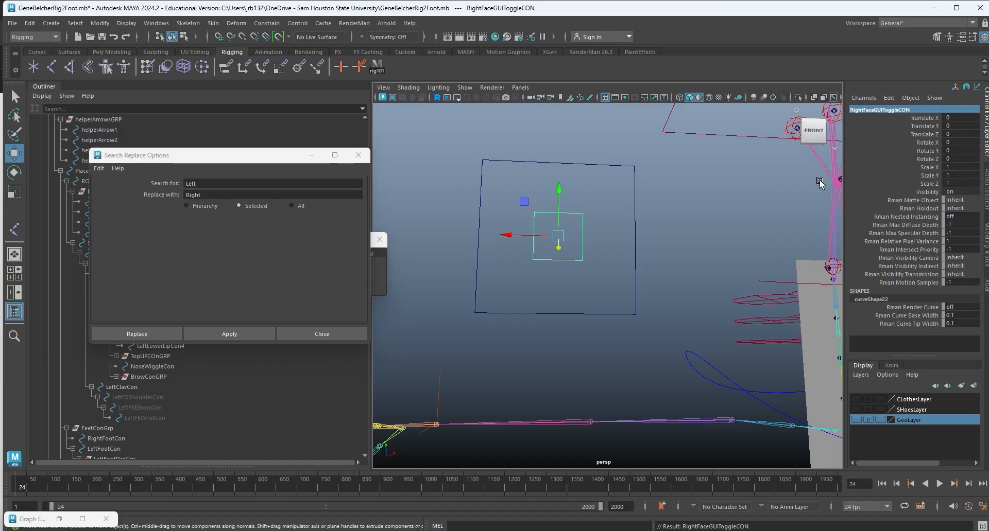
pyautogui.click(701, 247)
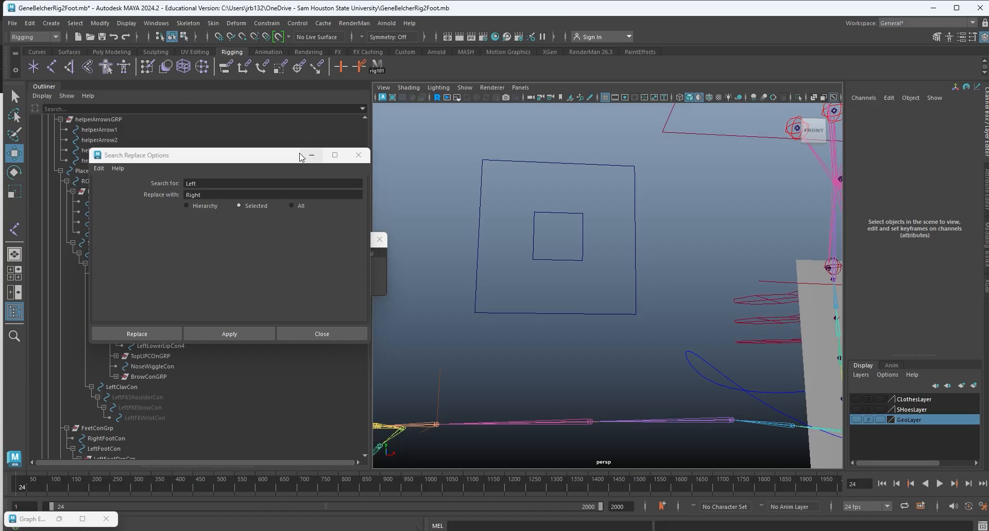
pyautogui.moveTo(294, 155); pyautogui.dragTo(240, 92)
pyautogui.click(304, 92)
pyautogui.press('a')
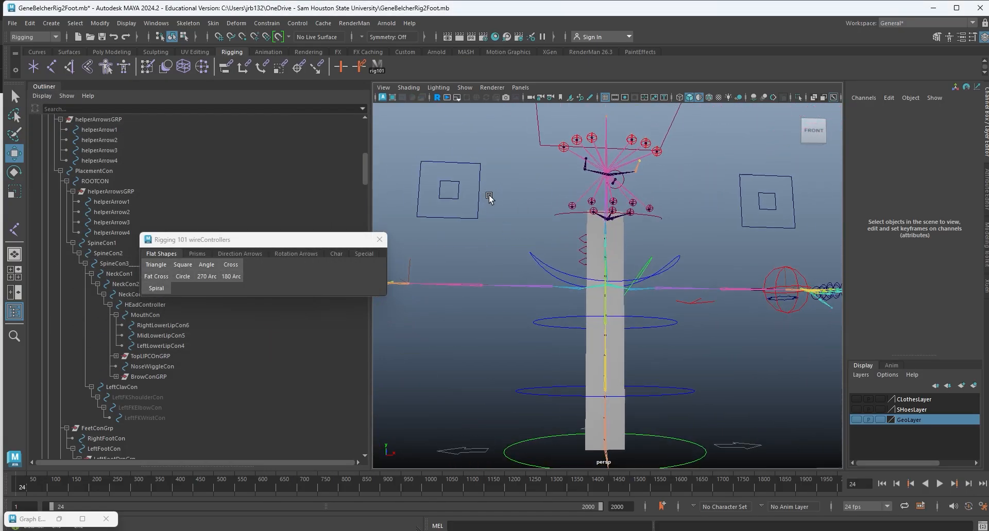
# Try moving LeftFaceGUIFence away from its place beside the head and undo each move.
pyautogui.click(502, 206)
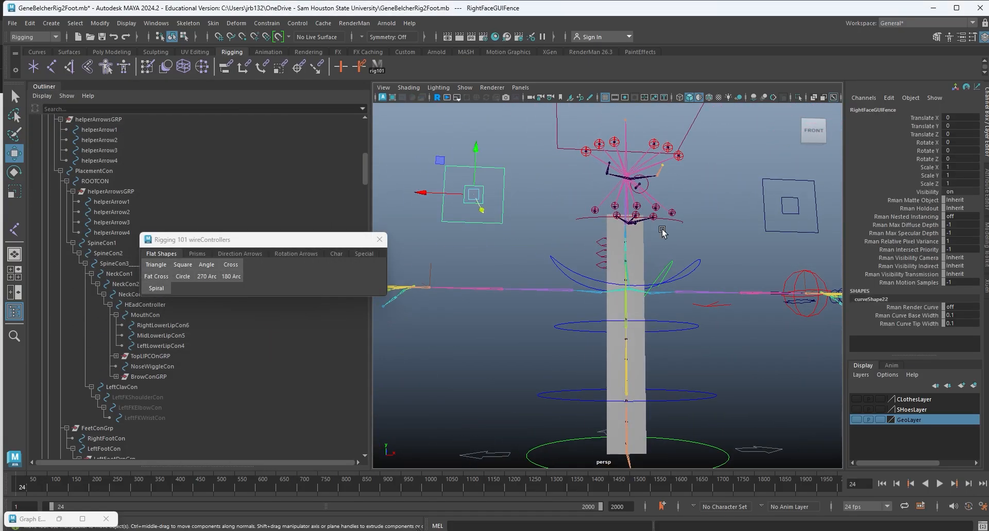
pyautogui.click(764, 228)
pyautogui.keyDown('alt'); pyautogui.moveTo(778, 217); pyautogui.dragTo(724, 220, button='middle'); pyautogui.keyUp('alt')
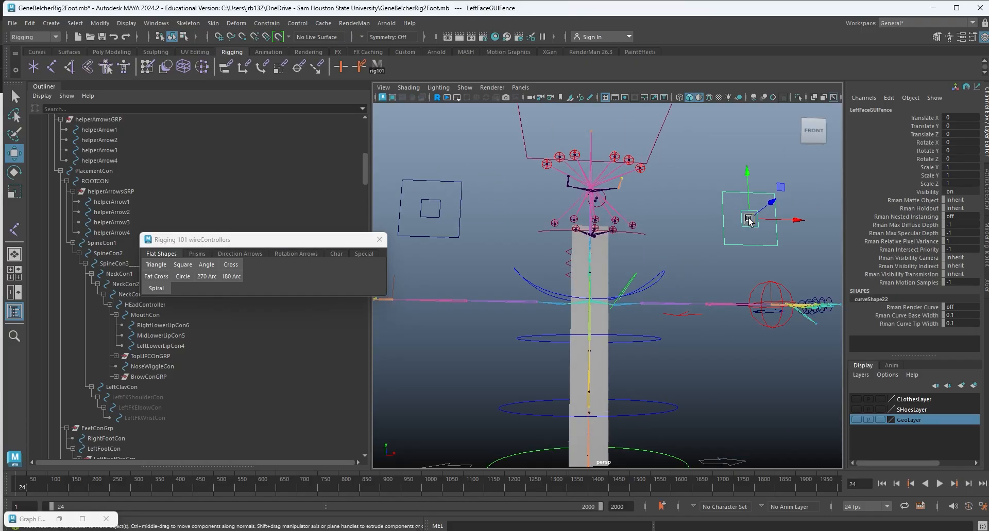
pyautogui.moveTo(749, 220); pyautogui.dragTo(706, 206)
pyautogui.hotkey('ctrl', 'z')
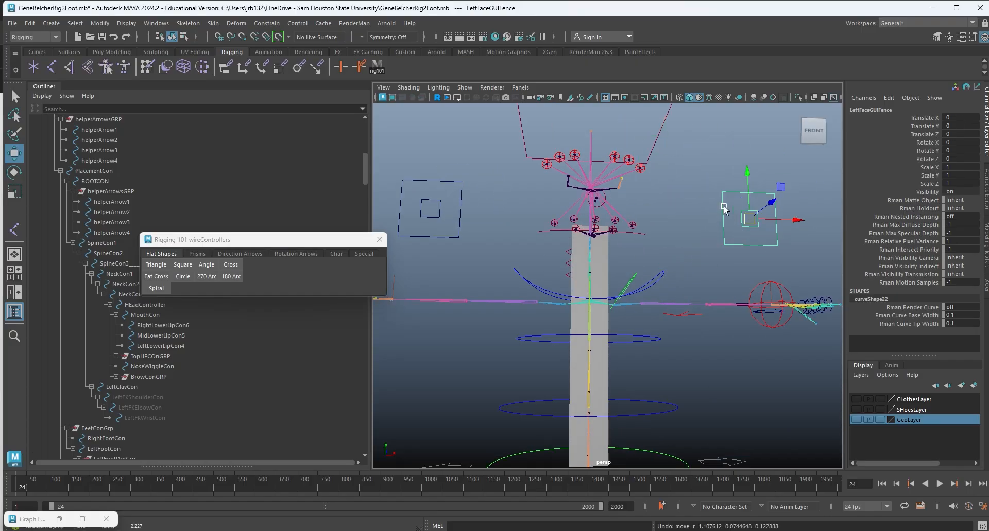
pyautogui.click(714, 219)
pyautogui.click(747, 215)
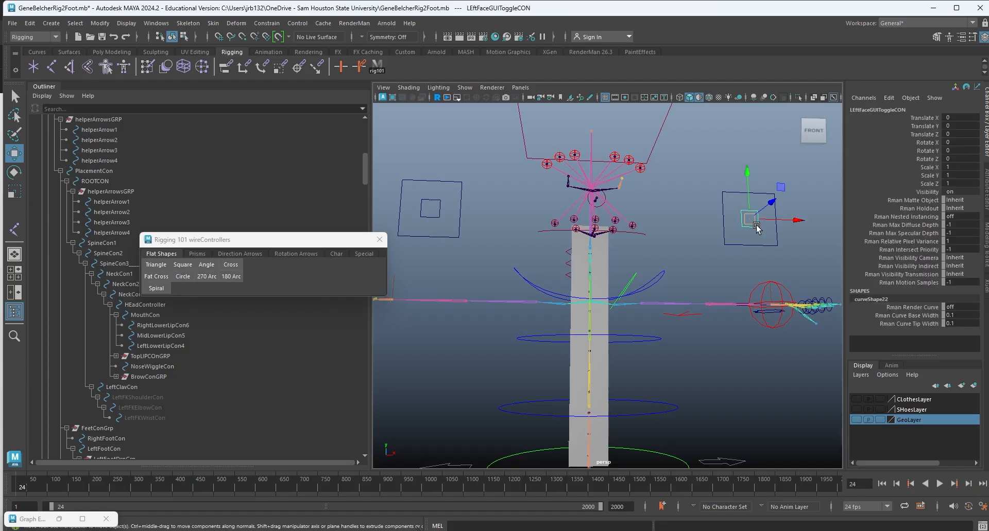
pyautogui.click(724, 205)
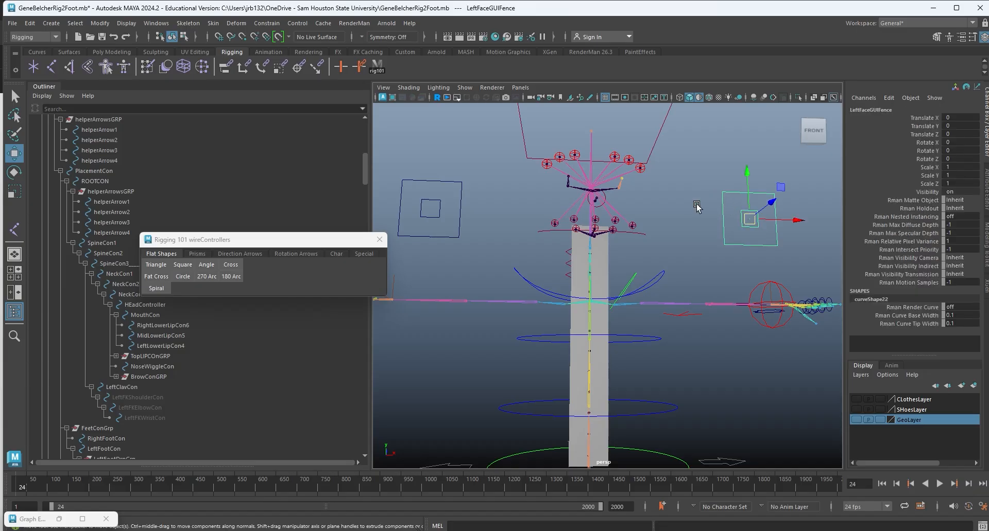
pyautogui.moveTo(749, 219)
pyautogui.mouseDown()
pyautogui.moveTo(758, 201)
pyautogui.moveTo(766, 221)
pyautogui.mouseUp()
pyautogui.hotkey('ctrl', 'z')
pyautogui.moveTo(780, 187); pyautogui.dragTo(779, 214)
pyautogui.hotkey('ctrl', 'z')
pyautogui.keyDown('alt'); pyautogui.moveTo(566, 253); pyautogui.dragTo(556, 248, button='middle'); pyautogui.keyUp('alt')
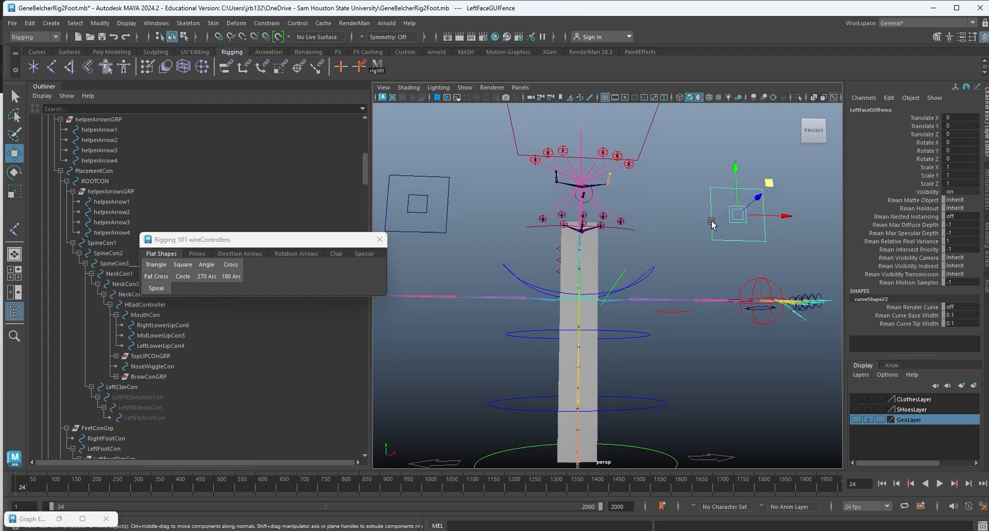
# Try sliding LEftFaceGUIToggleCON around inside its fence and undo the moves.
pyautogui.click(718, 219)
pyautogui.click(736, 213)
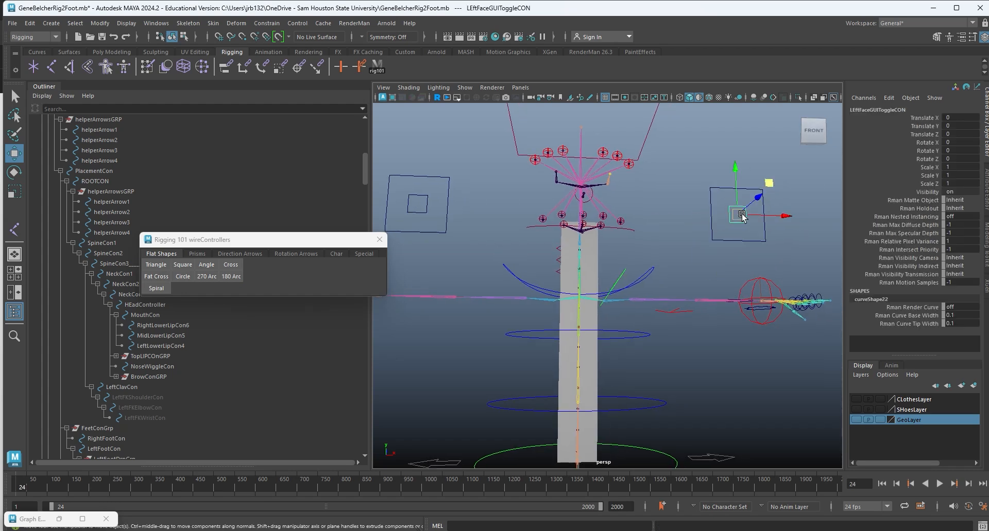
pyautogui.moveTo(739, 215); pyautogui.dragTo(788, 170)
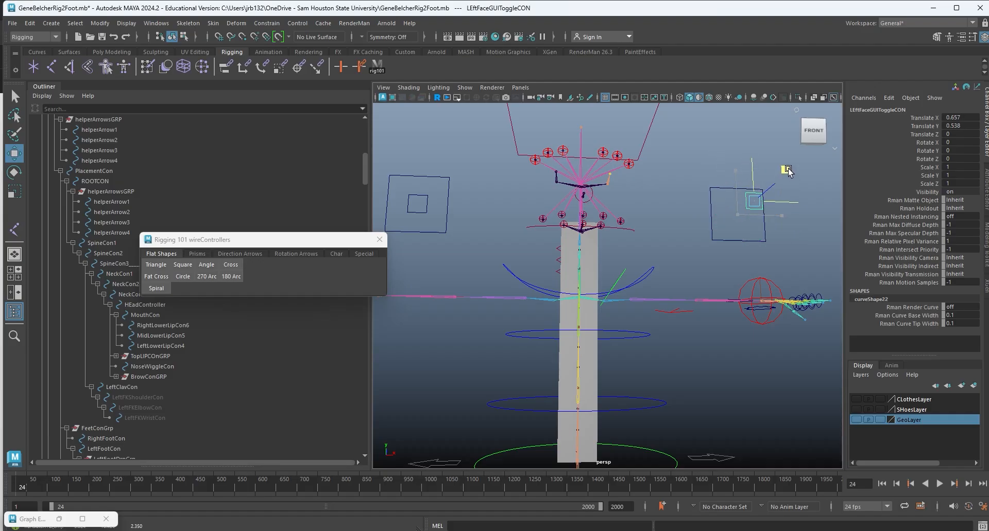
pyautogui.hotkey('ctrl', 'z')
pyautogui.hotkey('ctrl', 'z')
pyautogui.hotkey('ctrl', 'z')
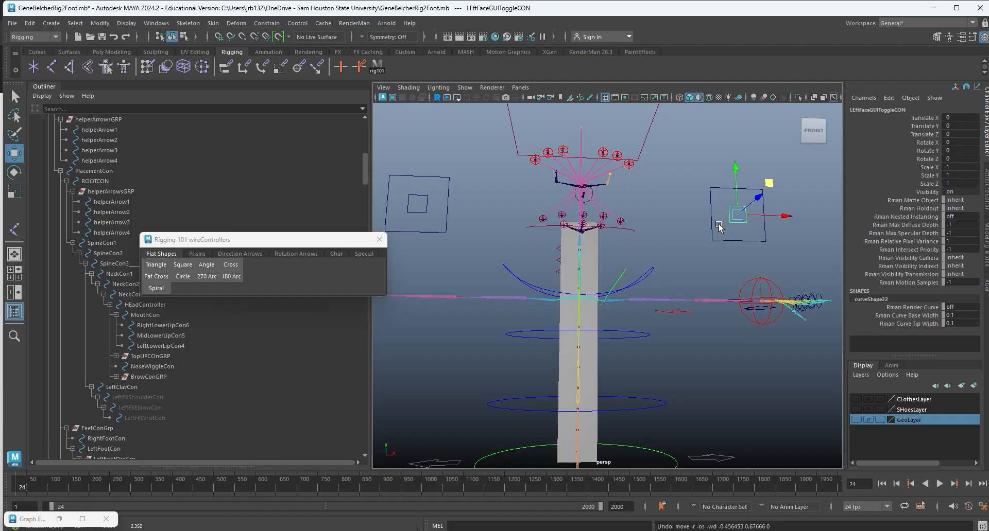
# Lock all translate, rotate and scale channels of both LeftFaceGUIFence and RightFaceGUIFence.
pyautogui.moveTo(694, 229); pyautogui.dragTo(718, 256)
pyautogui.keyDown('alt'); pyautogui.moveTo(613, 273); pyautogui.dragTo(705, 271, button='middle'); pyautogui.keyUp('alt')
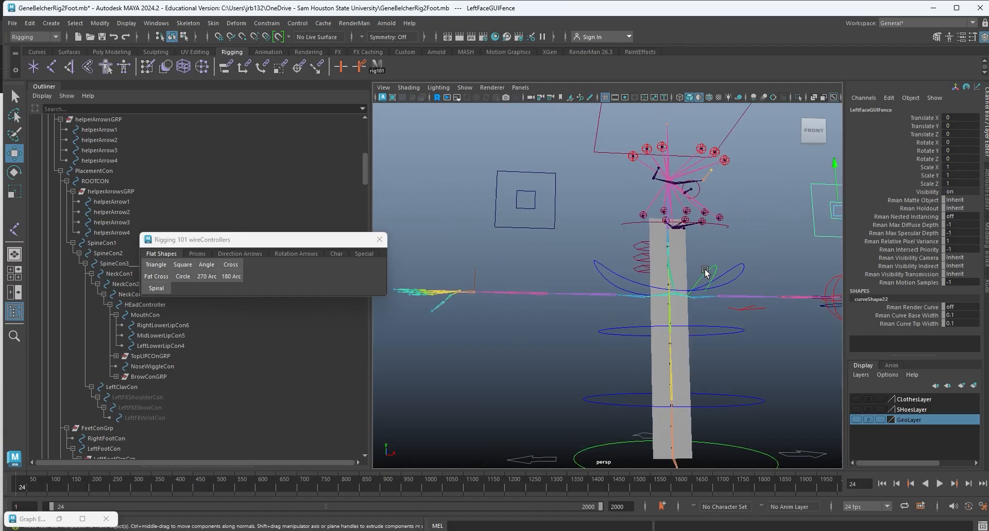
pyautogui.click(552, 223)
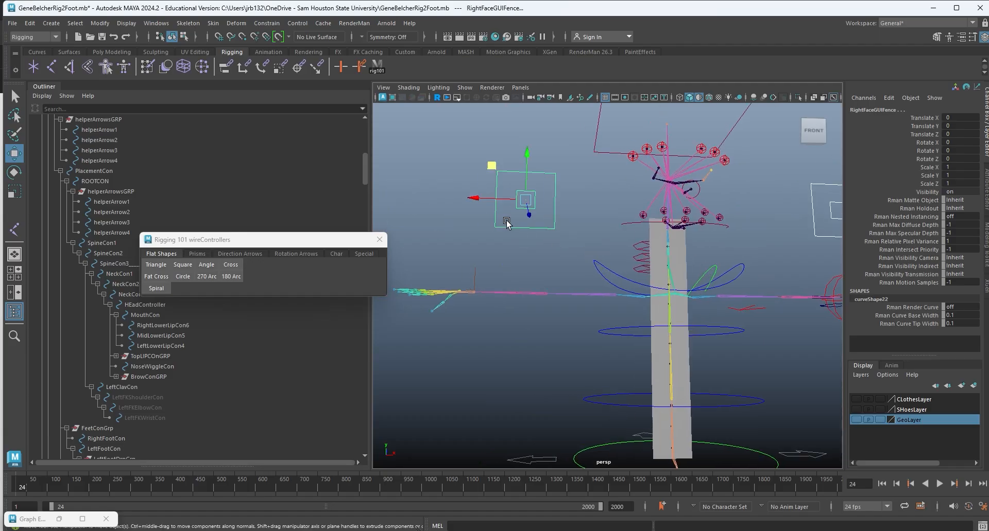
pyautogui.keyDown('alt'); pyautogui.moveTo(776, 217); pyautogui.dragTo(697, 216, button='middle'); pyautogui.keyUp('alt')
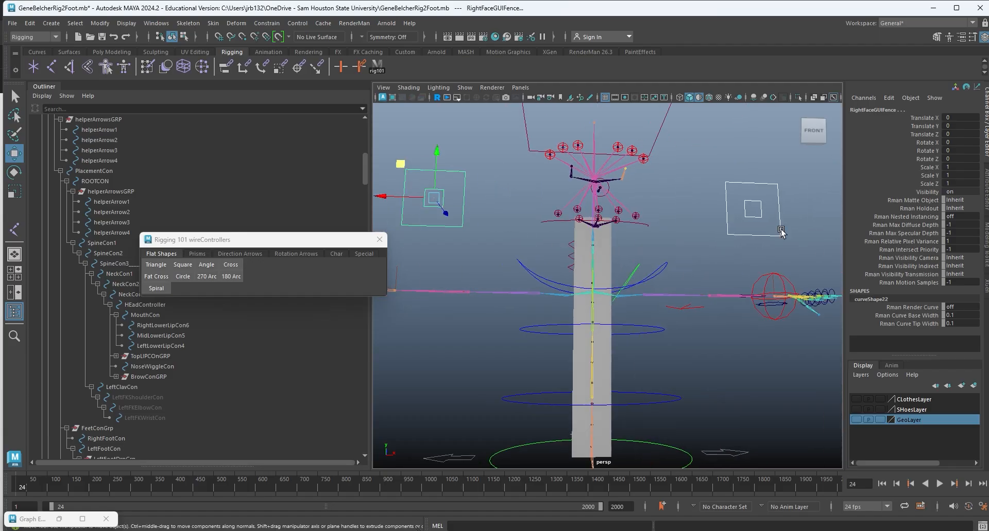
pyautogui.click(927, 118)
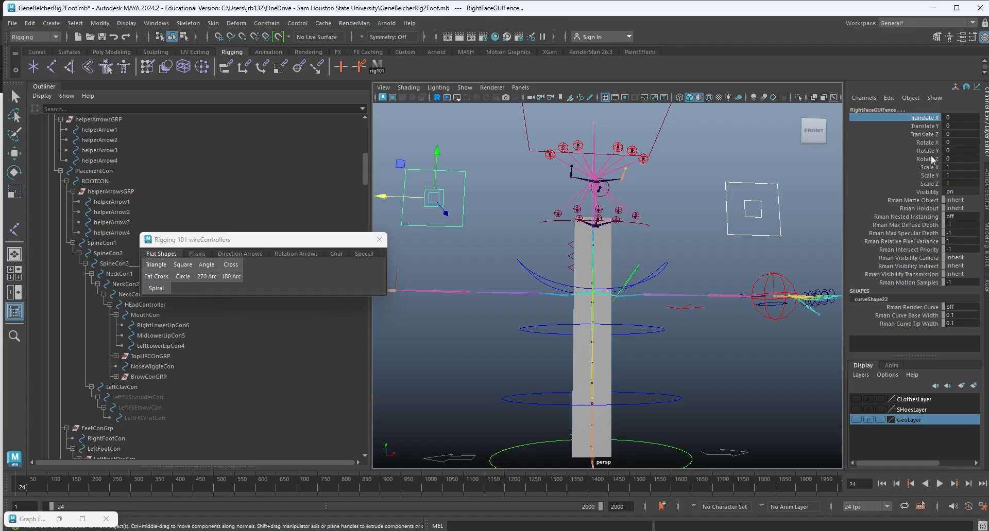
pyautogui.keyDown('shift'); pyautogui.click(929, 183); pyautogui.keyUp('shift')
pyautogui.rightClick(928, 181)
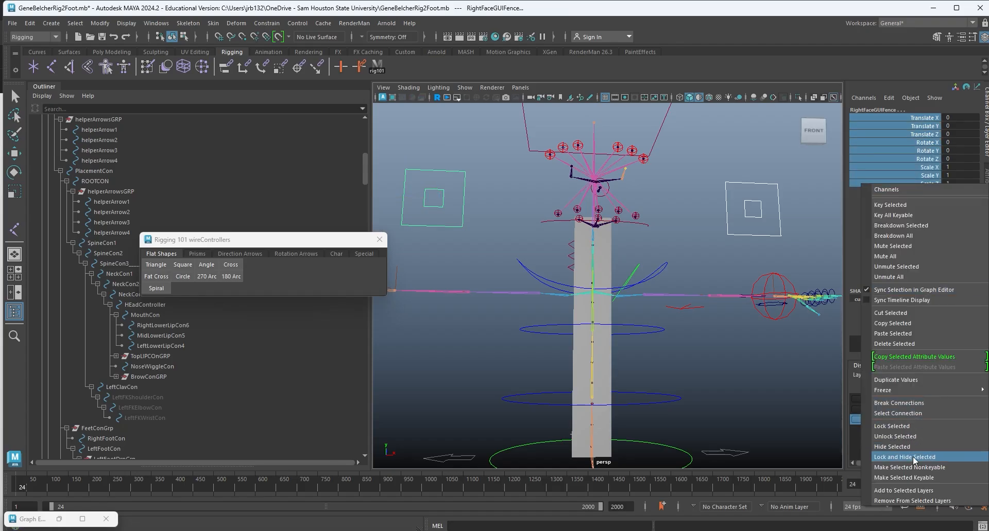
pyautogui.click(905, 426)
pyautogui.click(698, 261)
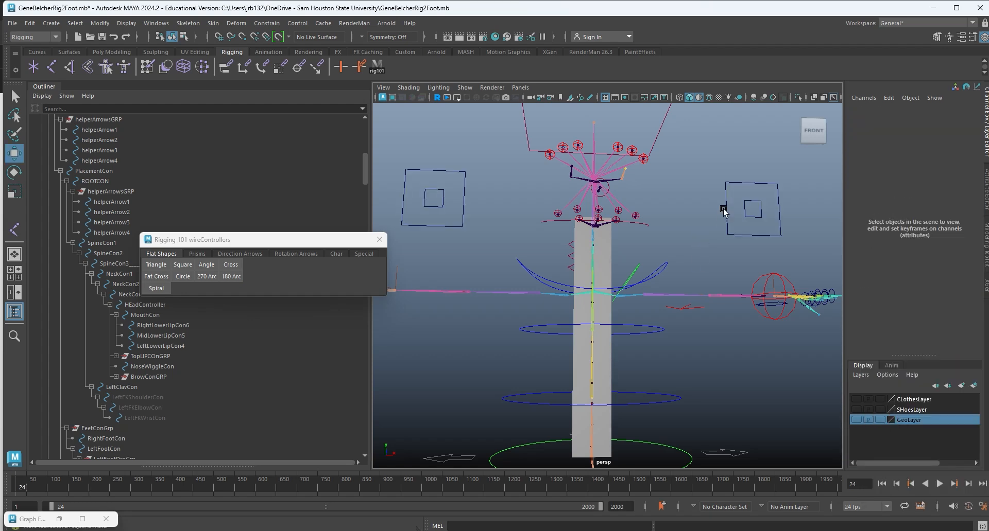
# Check the channel locks and move handles of the left and right fence squares.
pyautogui.click(727, 229)
pyautogui.press('w')
pyautogui.keyDown('alt'); pyautogui.moveTo(688, 249); pyautogui.dragTo(742, 245, button='middle'); pyautogui.keyUp('alt')
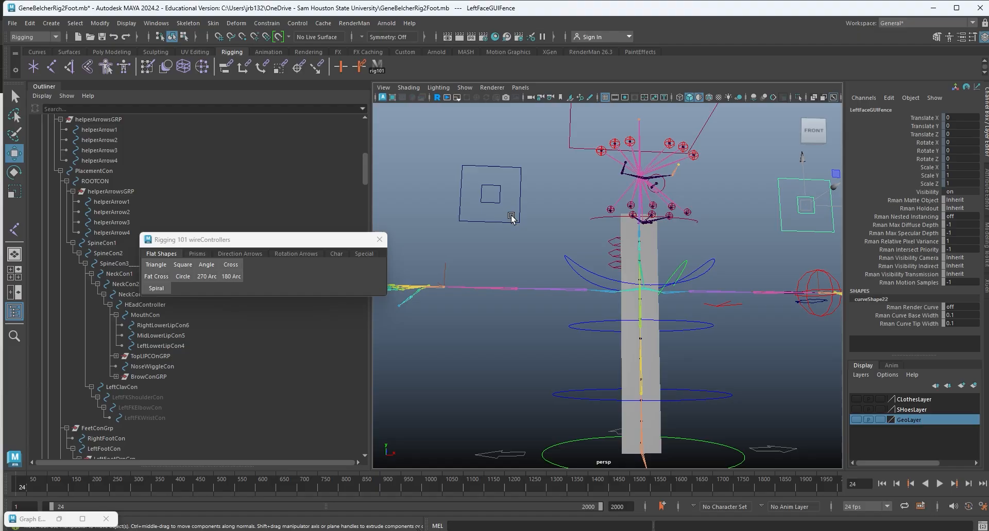
pyautogui.click(511, 218)
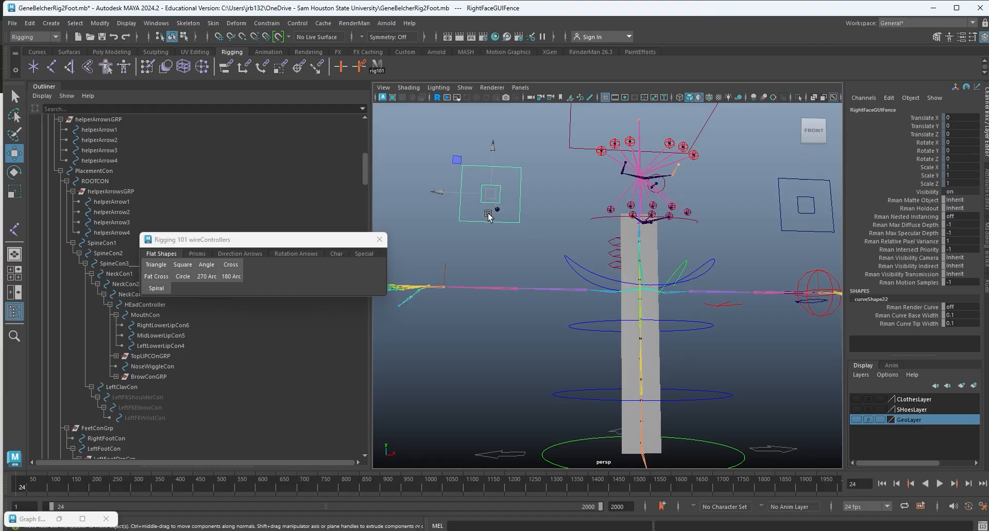
# Try moving RightFaceGUIToggleCON inside its locked fence and undo the move.
pyautogui.keyDown('alt'); pyautogui.moveTo(536, 204); pyautogui.dragTo(562, 227); pyautogui.keyUp('alt')
pyautogui.click(477, 194)
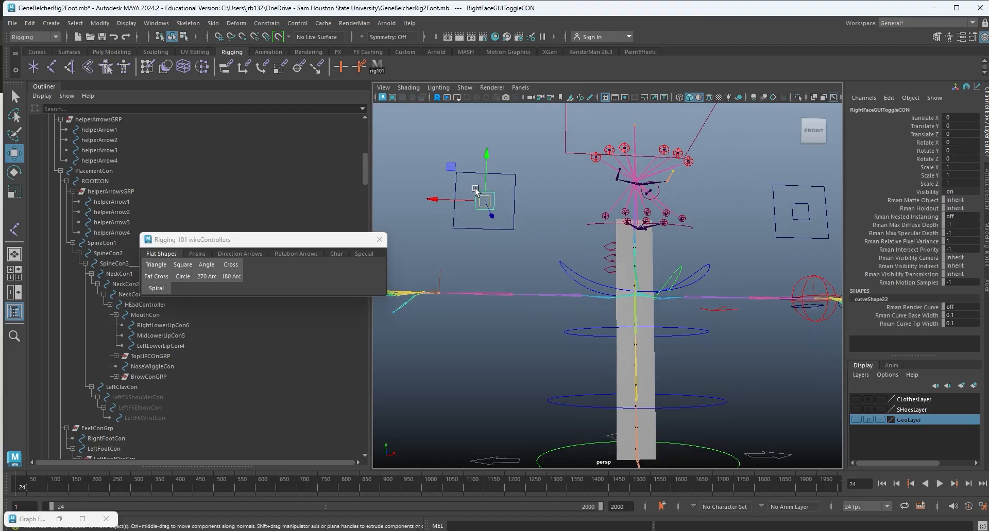
pyautogui.moveTo(474, 198)
pyautogui.mouseDown()
pyautogui.moveTo(488, 205)
pyautogui.moveTo(491, 190)
pyautogui.mouseUp()
pyautogui.hotkey('ctrl', 'z')
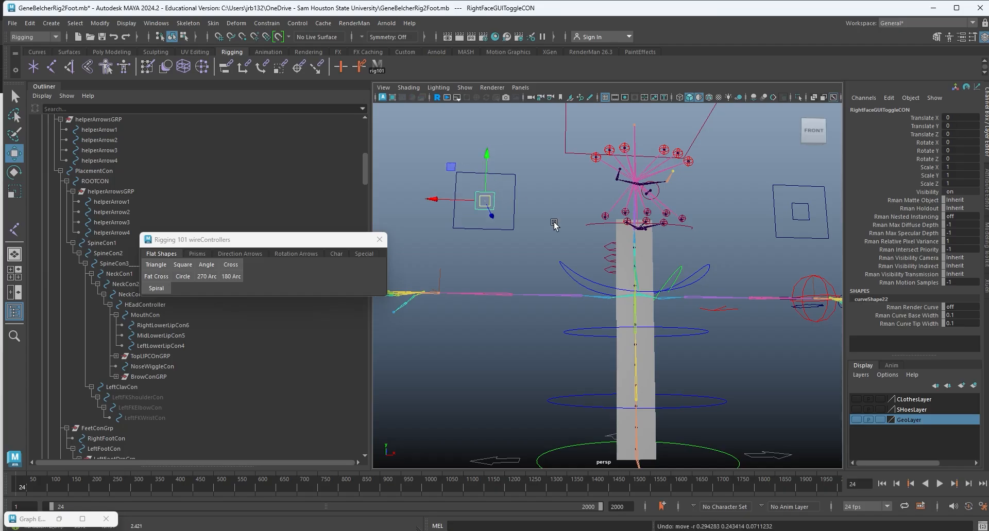
# Move RightFaceGUIToggleCON to one side edge of its fence and enable a minimum X translate limit of -0.67.
pyautogui.scroll(6, 547, 260)
pyautogui.keyDown('alt'); pyautogui.moveTo(546, 260); pyautogui.dragTo(602, 219); pyautogui.keyUp('alt')
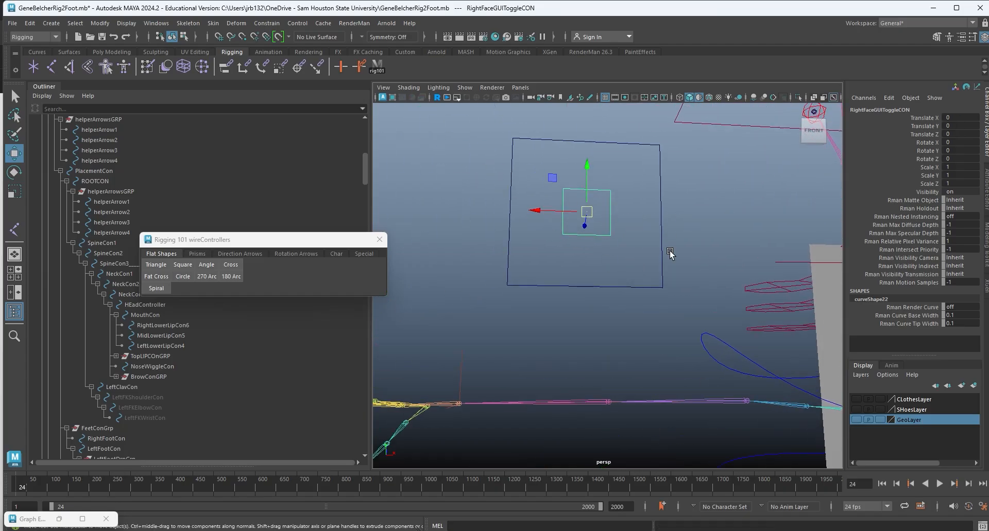
pyautogui.click(985, 197)
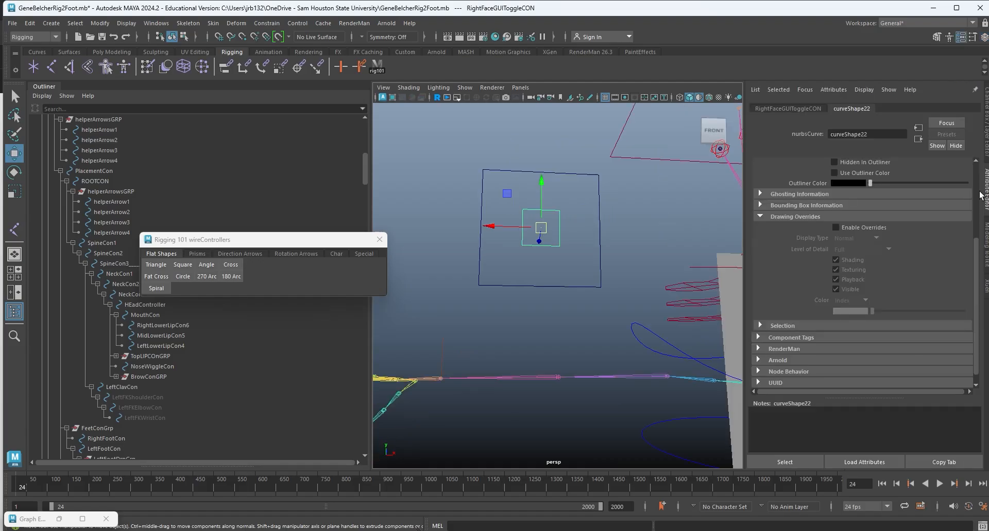
pyautogui.click(783, 110)
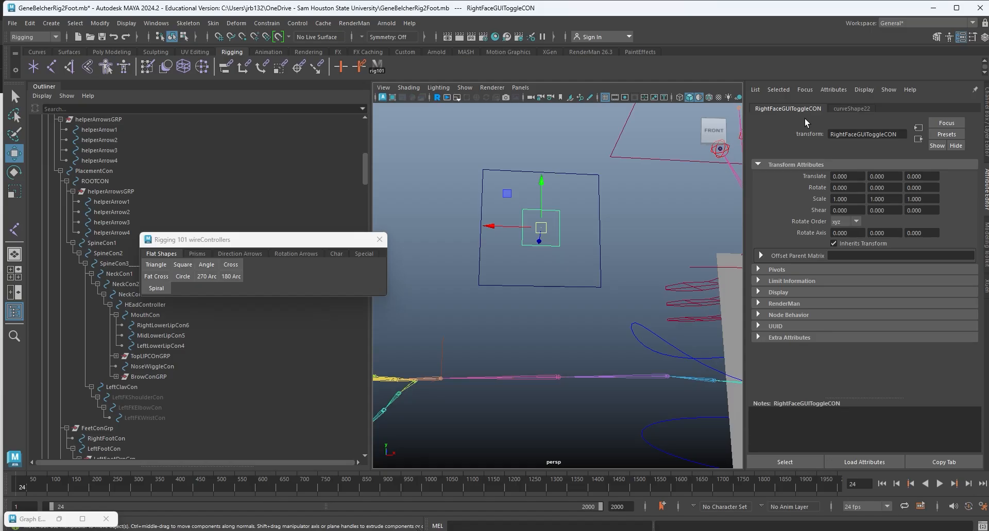
pyautogui.click(758, 281)
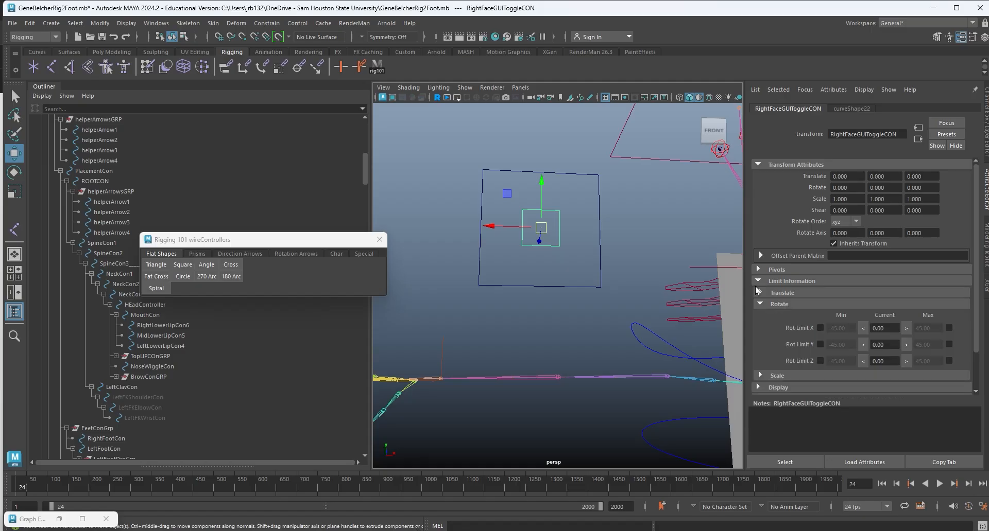
pyautogui.click(760, 293)
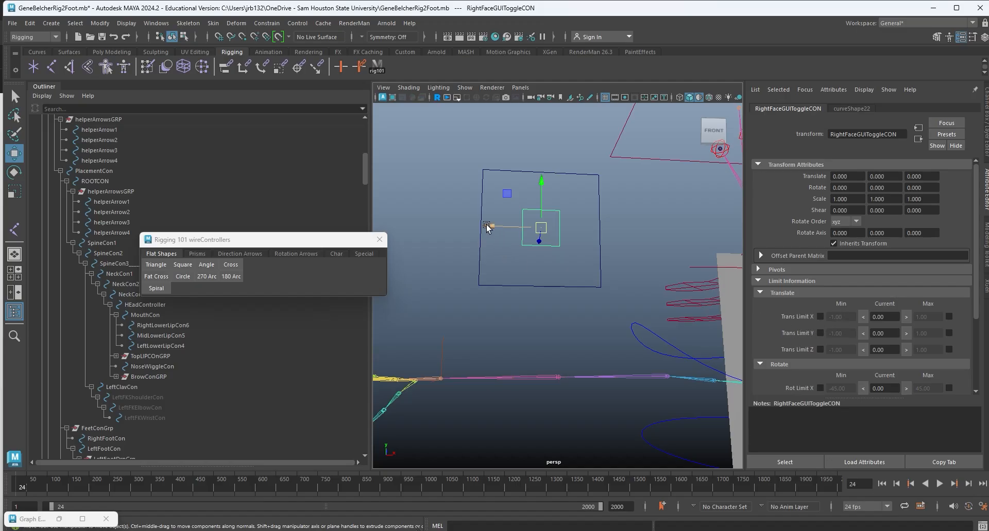
pyautogui.moveTo(490, 226); pyautogui.dragTo(529, 227)
pyautogui.moveTo(882, 317); pyautogui.dragTo(854, 321)
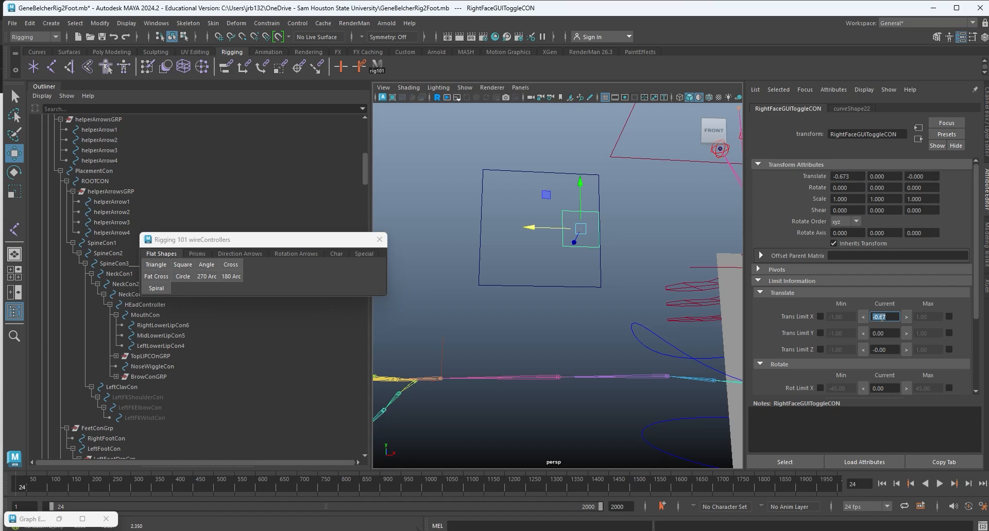
pyautogui.click(821, 317)
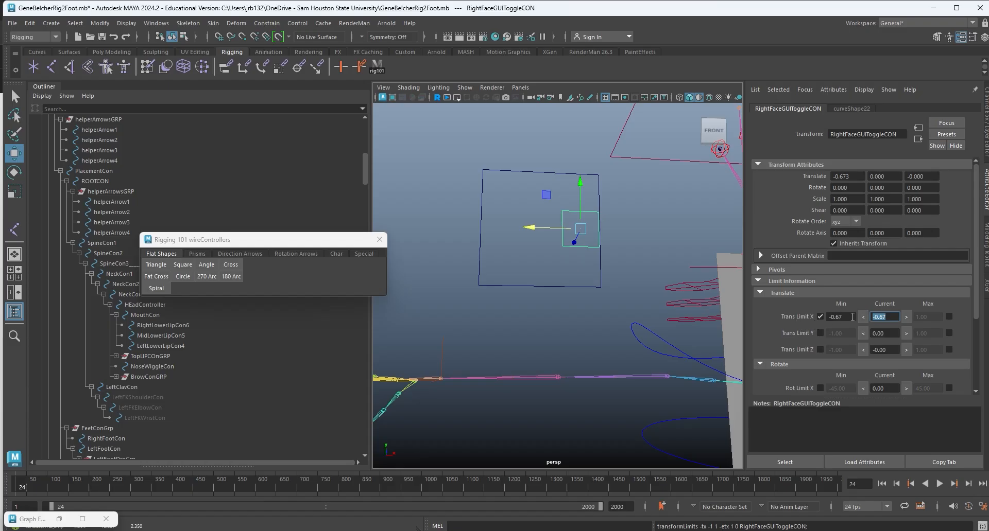
# Move the right toggle to the opposite side edge, enable a maximum X translate limit of 0.69, and test the sideways range.
pyautogui.moveTo(533, 228); pyautogui.dragTo(626, 218)
pyautogui.moveTo(625, 216); pyautogui.dragTo(626, 216, button='middle')
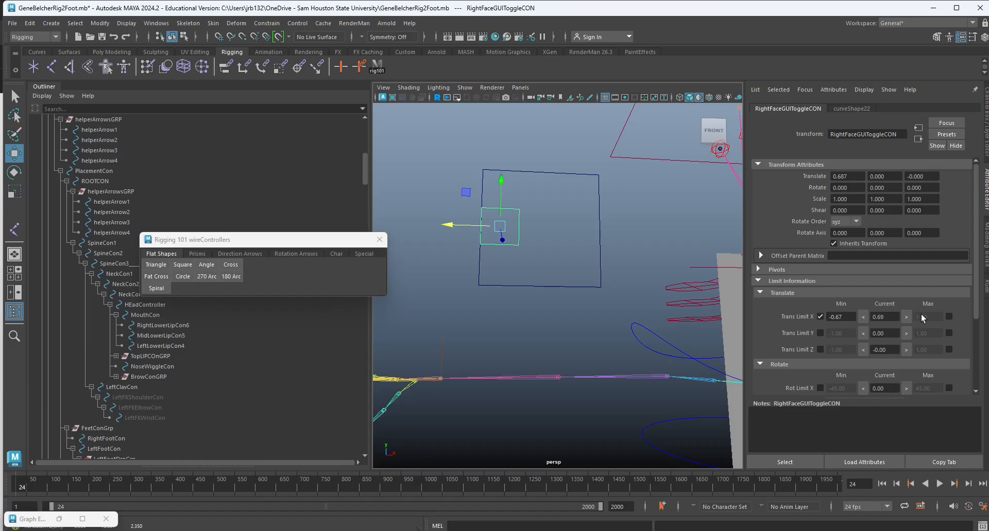
pyautogui.click(949, 317)
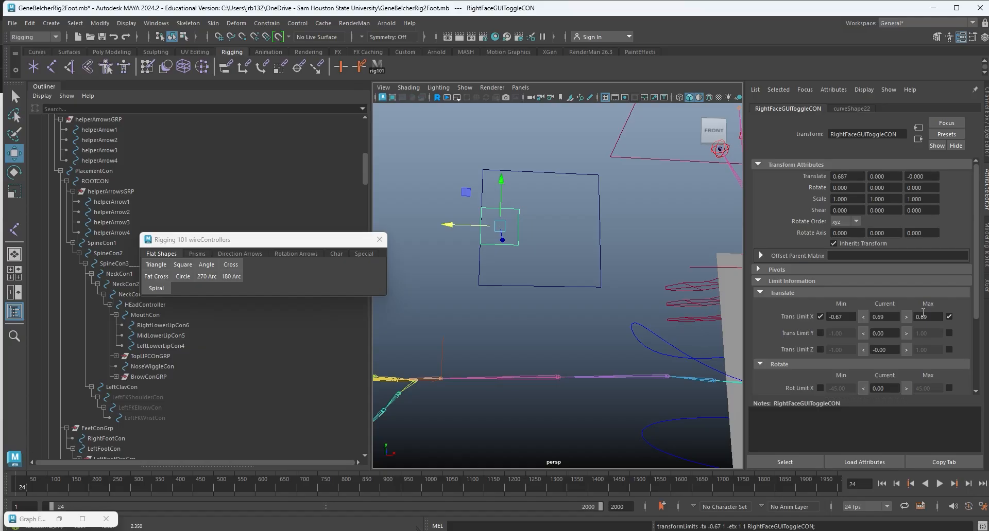
pyautogui.moveTo(453, 227); pyautogui.dragTo(647, 225)
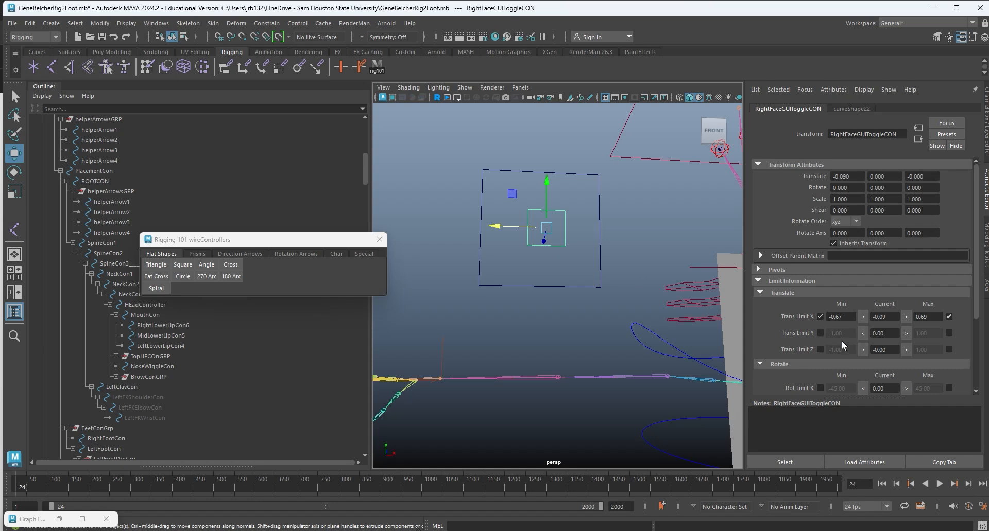
# Limit RightFaceGUIToggleCON's Y translation to a maximum of 0.69 and a minimum of -0.68, using the fence's upper and lower edges.
pyautogui.moveTo(546, 181); pyautogui.dragTo(547, 145)
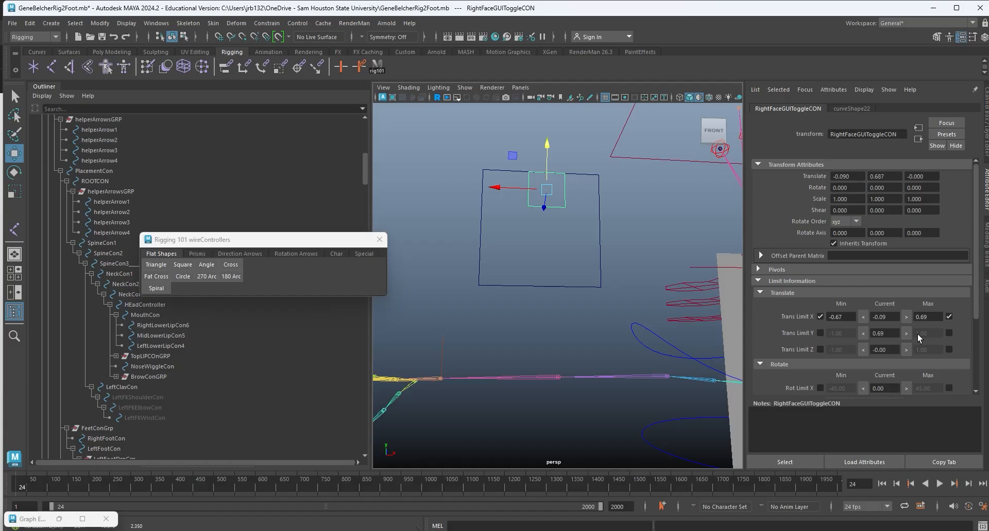
pyautogui.click(949, 333)
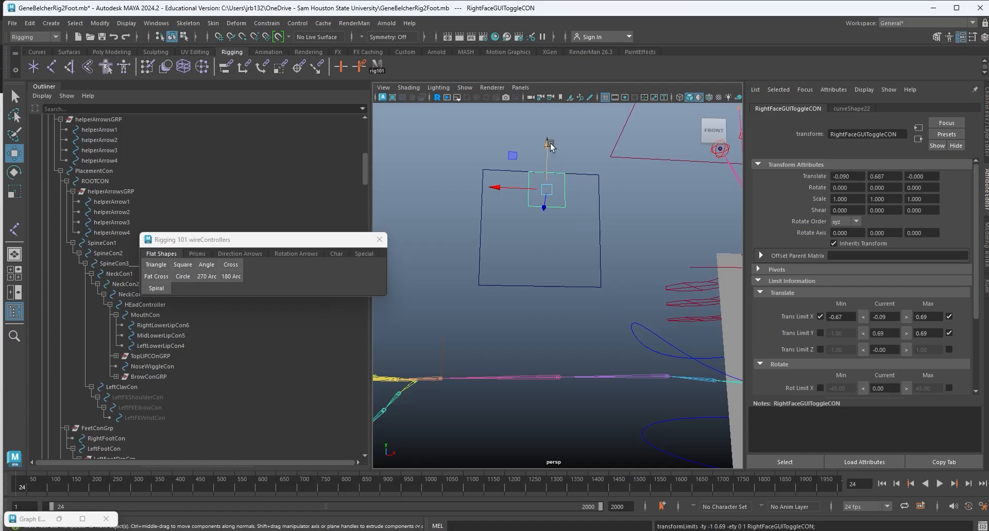
pyautogui.moveTo(546, 144); pyautogui.dragTo(543, 219)
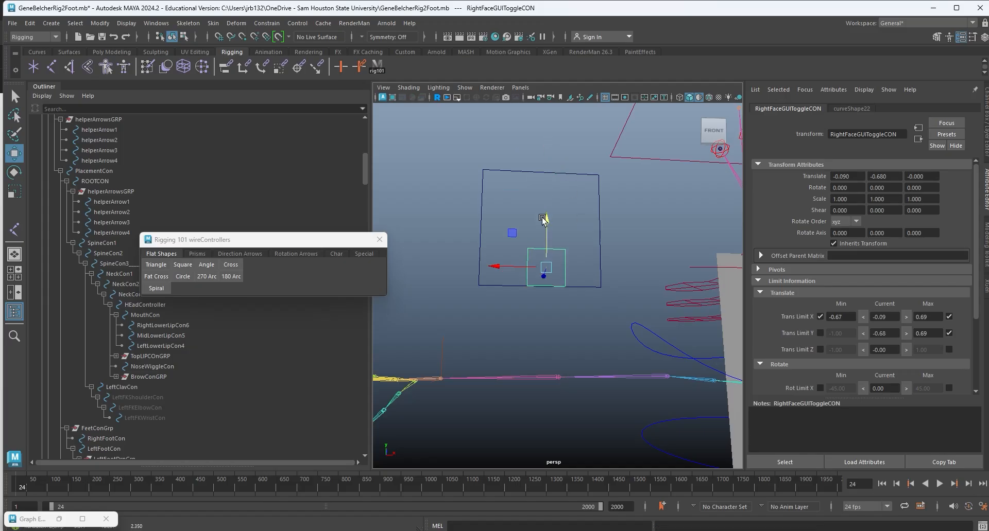
pyautogui.click(820, 333)
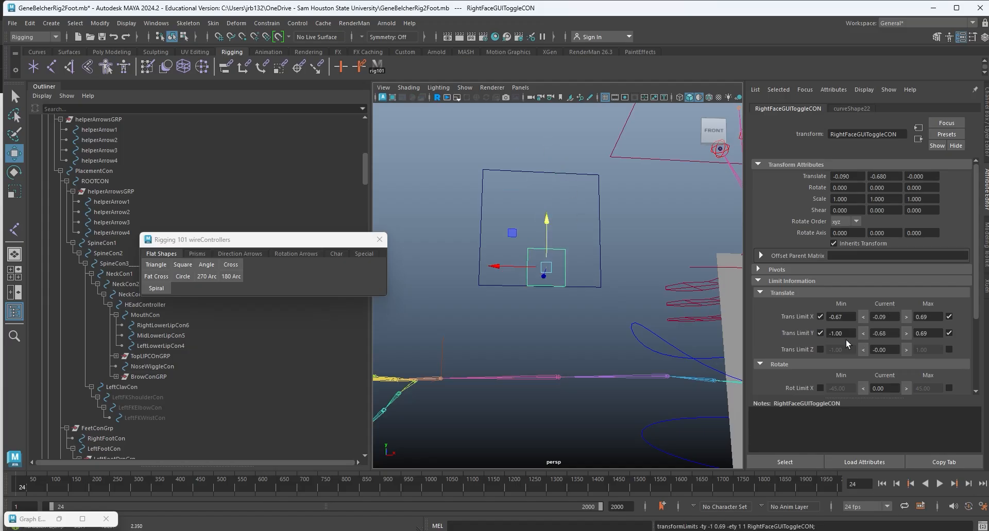
pyautogui.click(861, 334)
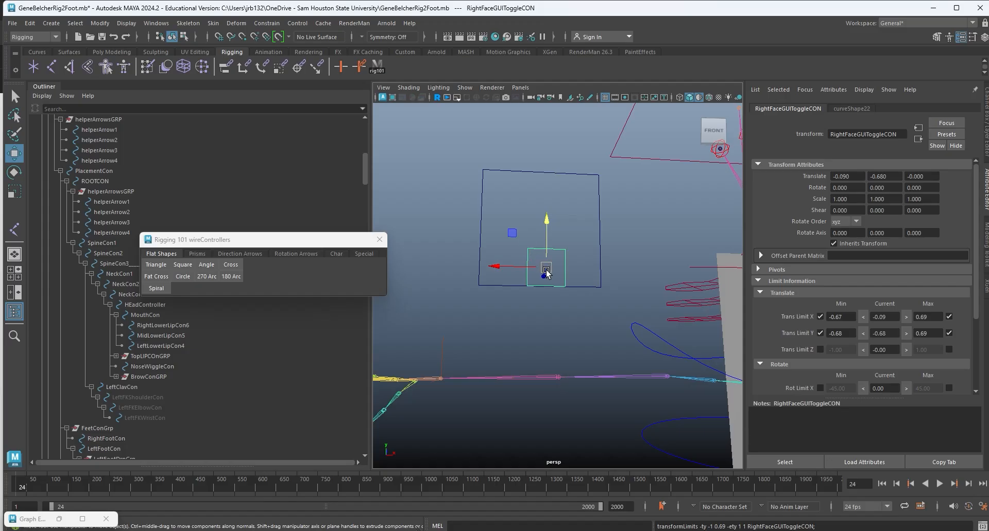
# Try pulling RightFaceGUIToggleCON past its fence to test the X and Y limits, and undo the moves.
pyautogui.moveTo(545, 267); pyautogui.dragTo(430, 221)
pyautogui.hotkey('ctrl', 'z')
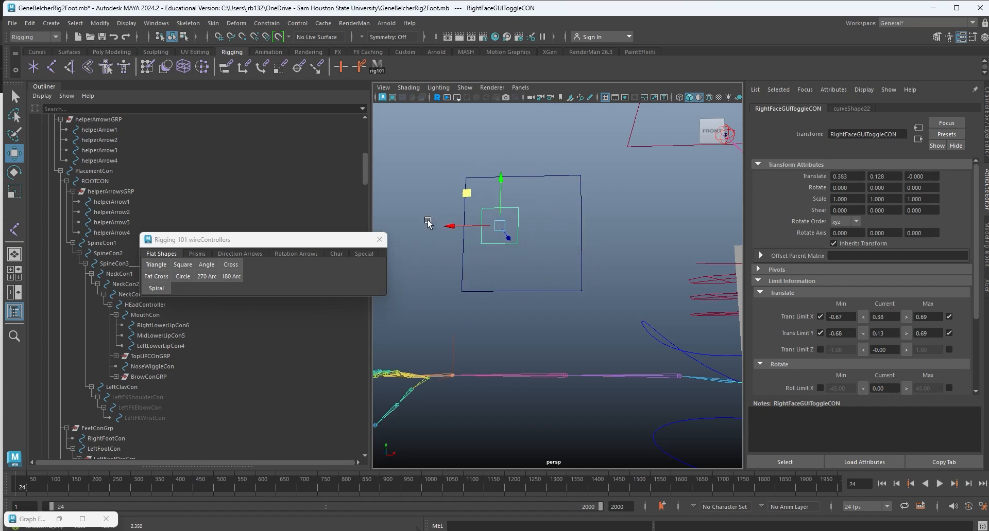
pyautogui.hotkey('ctrl', 'z')
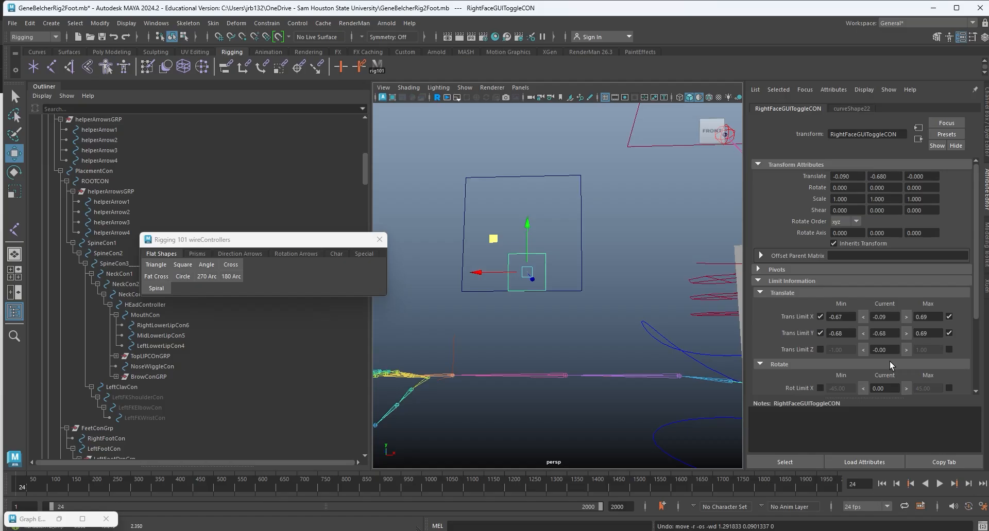
# Lock the Translate Z, all Rotate, all Scale and Visibility channels of RightFaceGUIToggleCON.
pyautogui.click(984, 127)
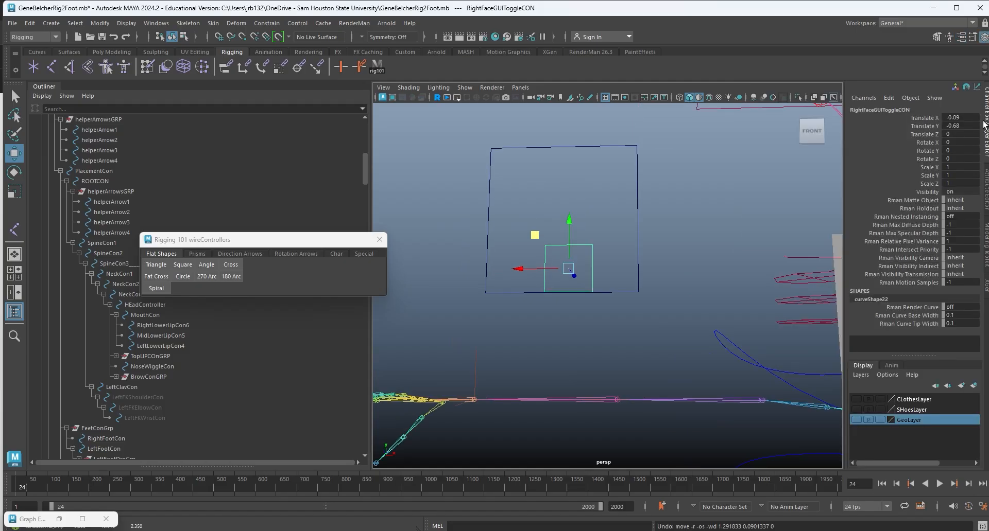
pyautogui.click(927, 134)
pyautogui.keyDown('shift'); pyautogui.click(930, 192); pyautogui.keyUp('shift')
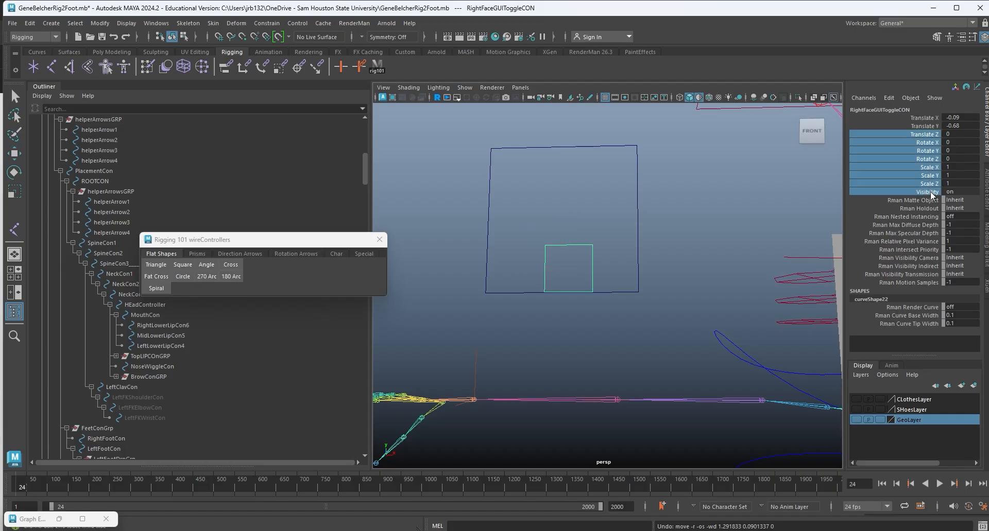
pyautogui.rightClick(933, 195)
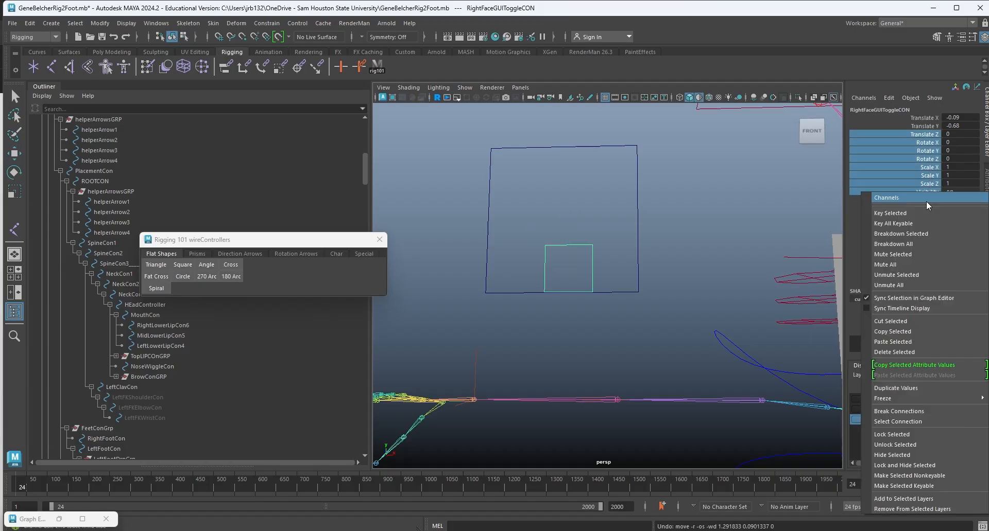
pyautogui.click(888, 437)
# Try moving RightFaceGUIToggleCON within its fence with its other channels locked, and undo the move.
pyautogui.keyDown('alt'); pyautogui.moveTo(536, 312); pyautogui.dragTo(556, 311); pyautogui.keyUp('alt')
pyautogui.click(580, 208)
pyautogui.moveTo(597, 205); pyautogui.dragTo(616, 243)
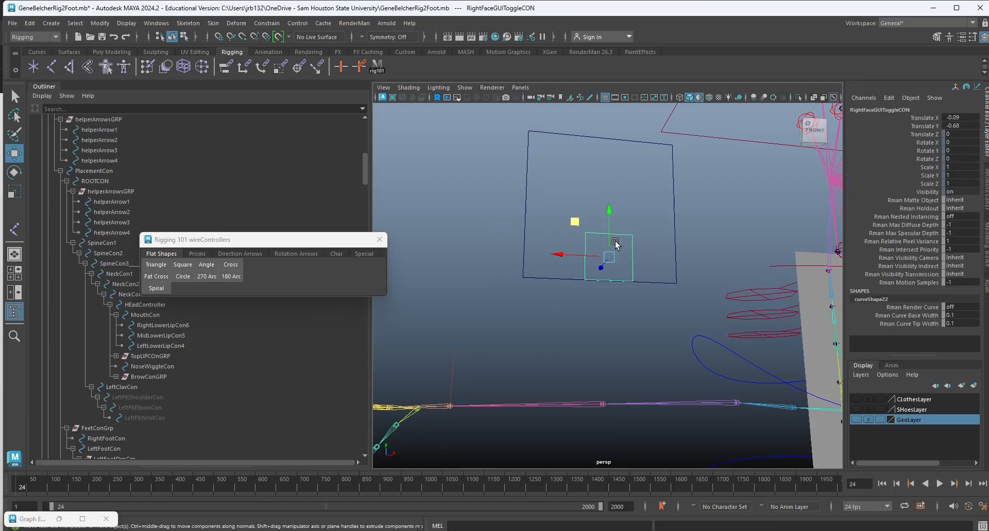
pyautogui.keyDown('alt'); pyautogui.moveTo(574, 283); pyautogui.dragTo(640, 257); pyautogui.keyUp('alt')
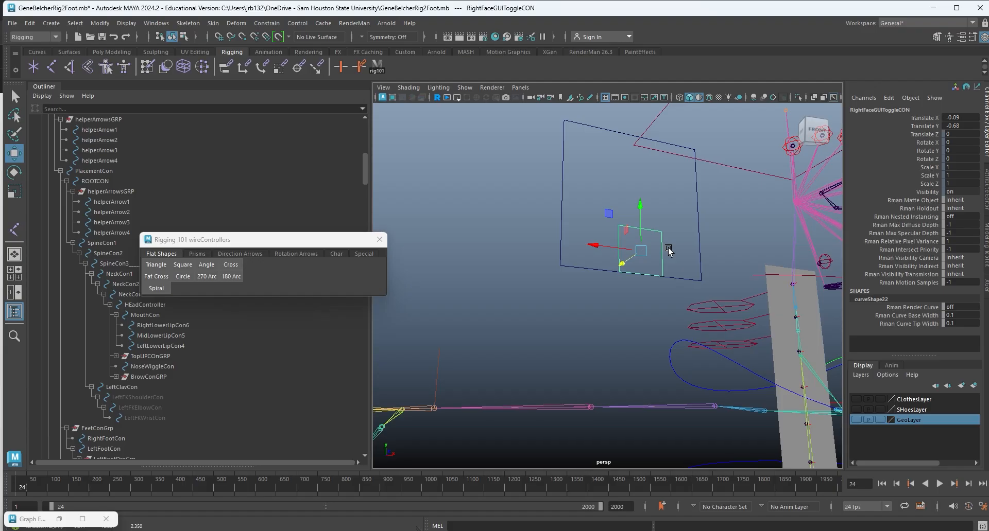
pyautogui.keyDown('alt'); pyautogui.moveTo(668, 249); pyautogui.dragTo(624, 252); pyautogui.keyUp('alt')
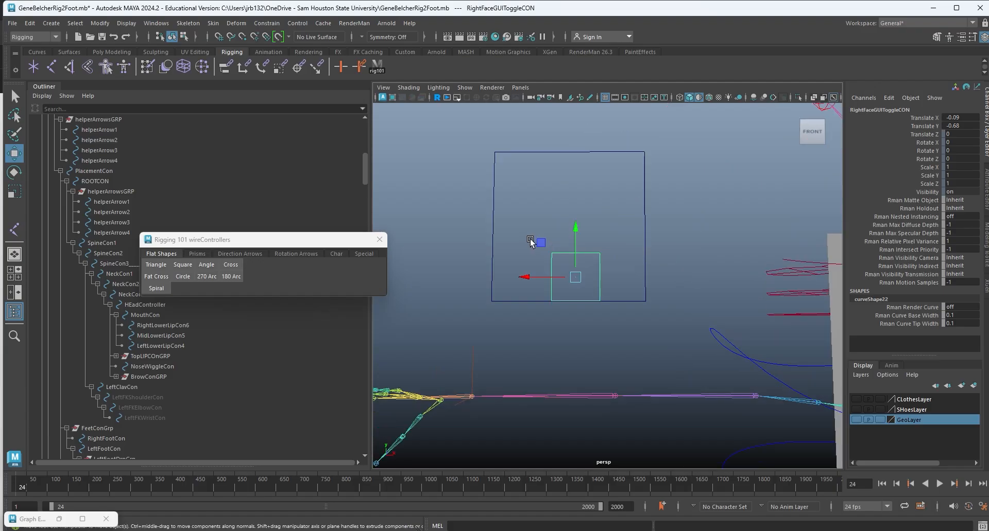
pyautogui.moveTo(540, 244); pyautogui.dragTo(520, 206)
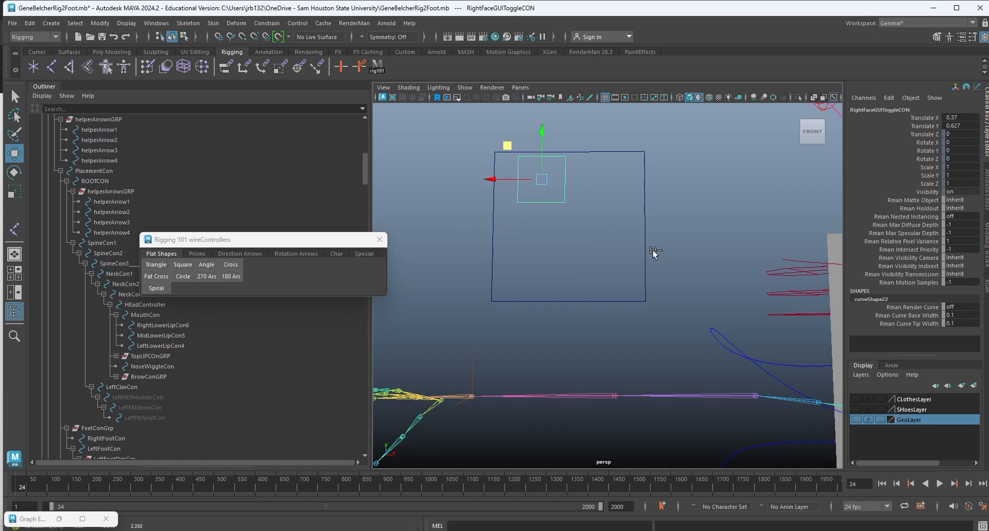
pyautogui.hotkey('ctrl', 'z')
# Set RightFaceGUIToggleCON's Translate X and Translate Y to 0.
pyautogui.click(961, 118)
pyautogui.moveTo(963, 126); pyautogui.dragTo(962, 127)
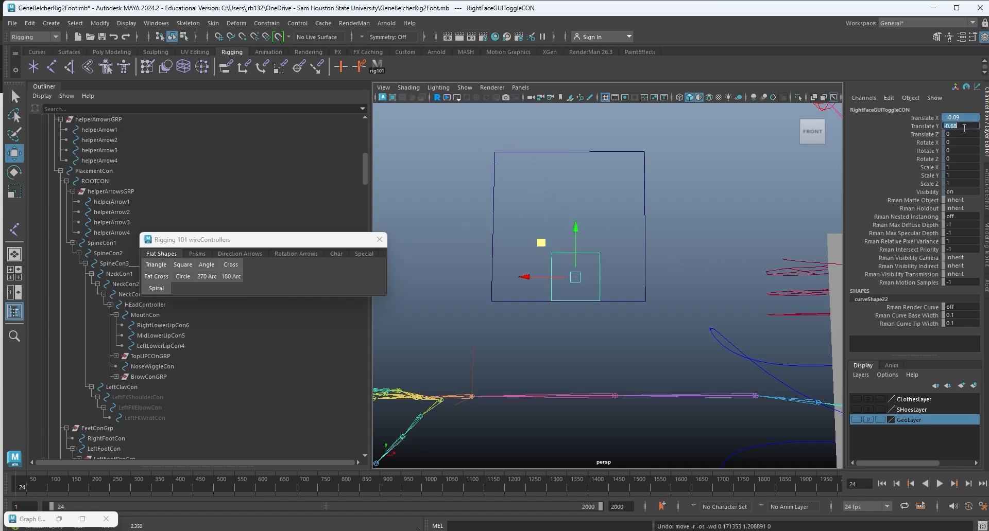
pyautogui.write('0')
pyautogui.press('Return')
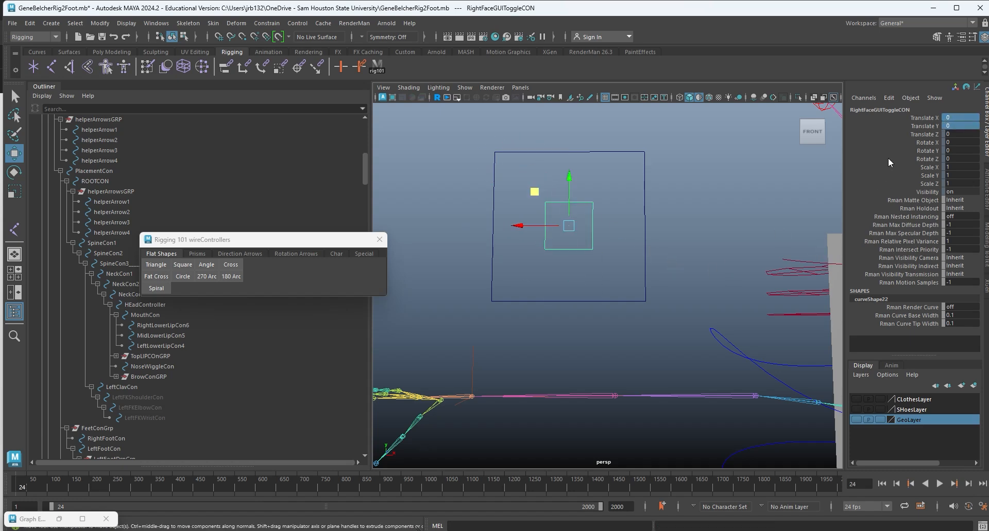
# Lock and hide every transform channel of RightFaceGUIToggleCON from Translate Z through Rman Motion Samples, keeping only Translate X and Y.
pyautogui.click(930, 134)
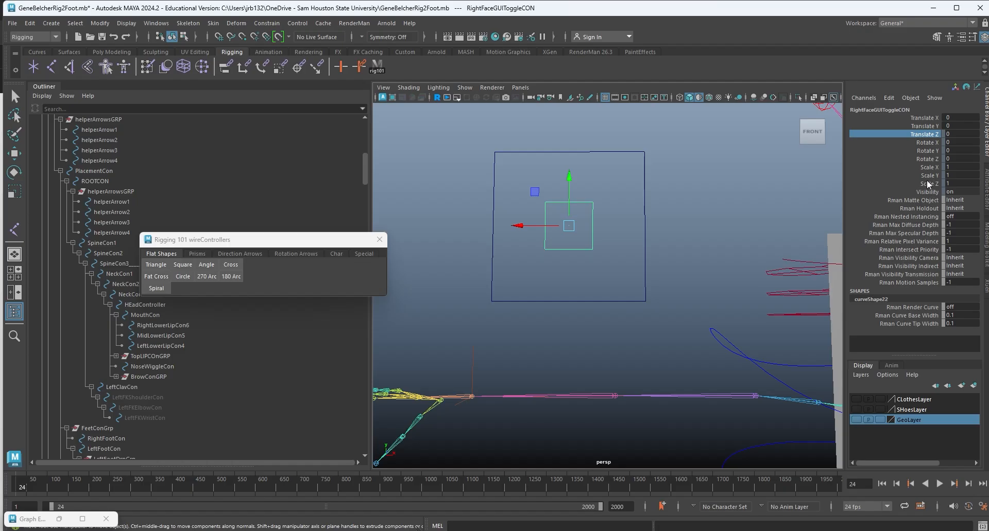
pyautogui.keyDown('shift'); pyautogui.click(927, 184); pyautogui.keyUp('shift')
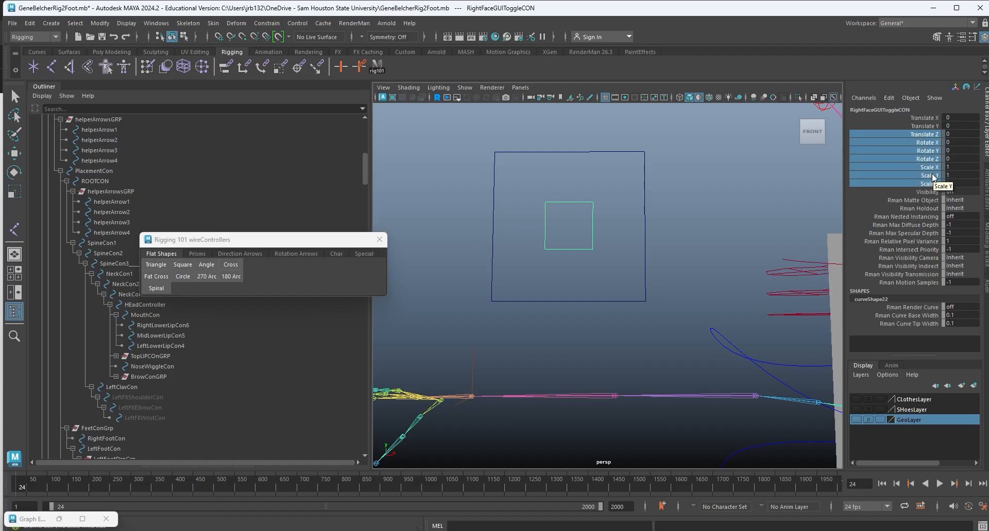
pyautogui.keyDown('shift'); pyautogui.click(929, 283); pyautogui.keyUp('shift')
pyautogui.rightClick(930, 284)
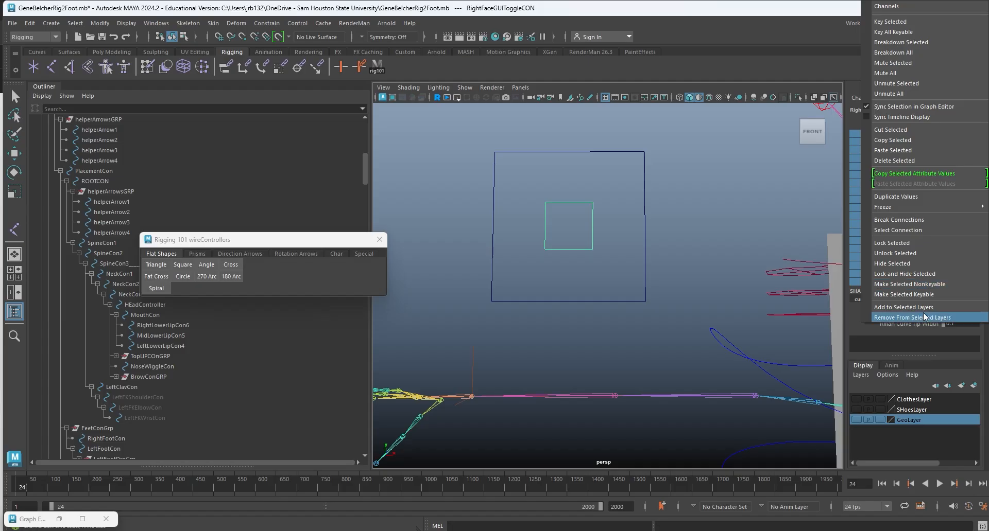
pyautogui.click(909, 275)
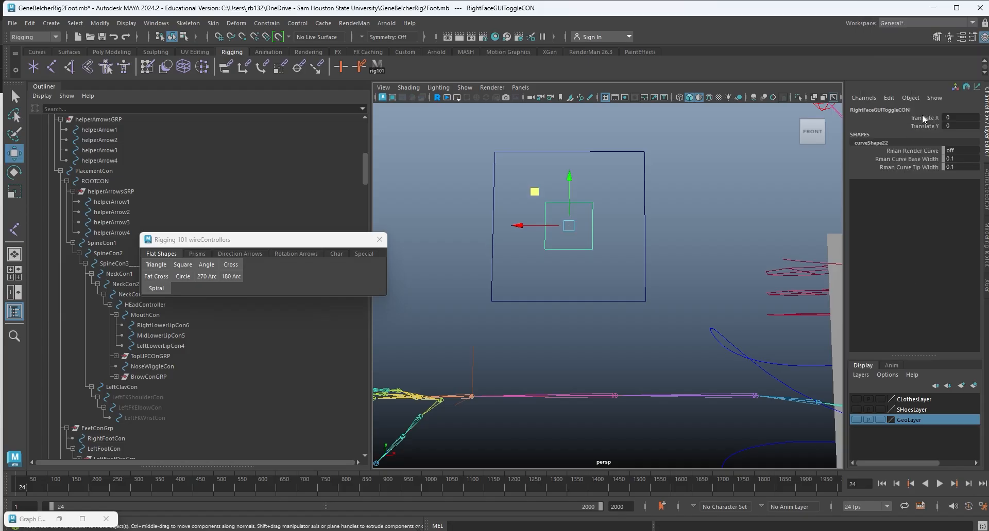
pyautogui.keyDown('alt'); pyautogui.moveTo(588, 296); pyautogui.dragTo(604, 237); pyautogui.keyUp('alt')
pyautogui.click(660, 221)
pyautogui.click(544, 239)
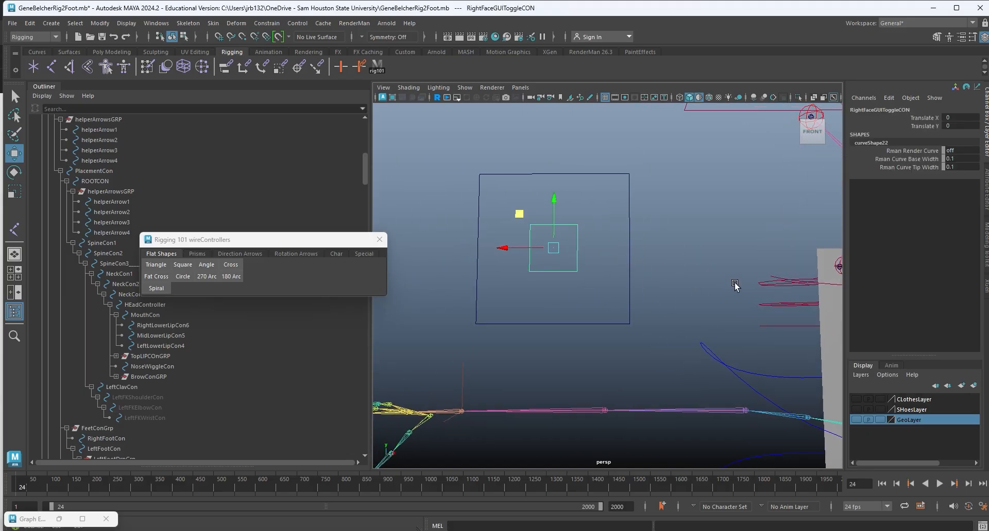
# Select LEftFaceGUIToggleCON inside the left face fence and open its attributes for editing.
pyautogui.scroll(-5, 608, 293)
pyautogui.keyDown('alt'); pyautogui.moveTo(586, 298); pyautogui.dragTo(420, 286, button='middle'); pyautogui.keyUp('alt')
pyautogui.keyDown('alt'); pyautogui.moveTo(419, 286); pyautogui.dragTo(619, 285, button='right'); pyautogui.keyUp('alt')
pyautogui.click(573, 164)
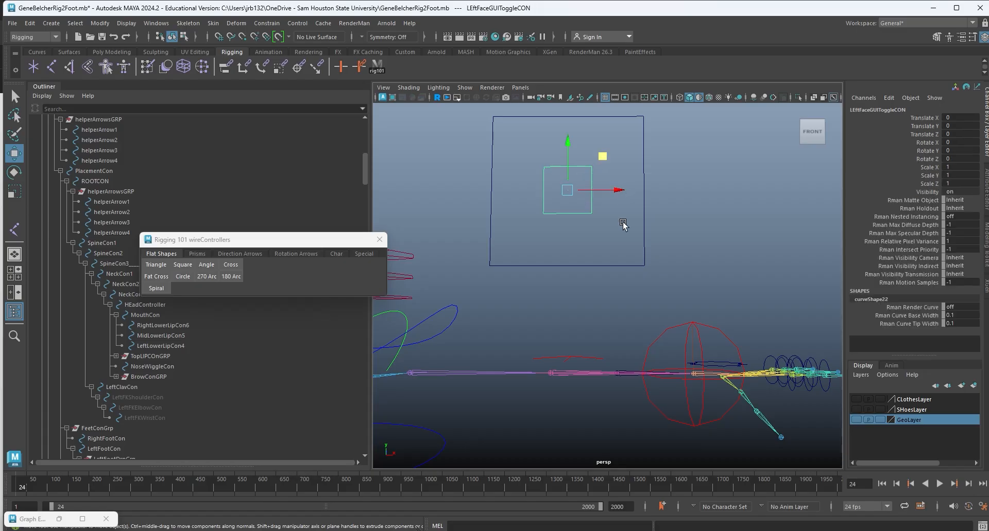
pyautogui.press('w')
pyautogui.click(986, 183)
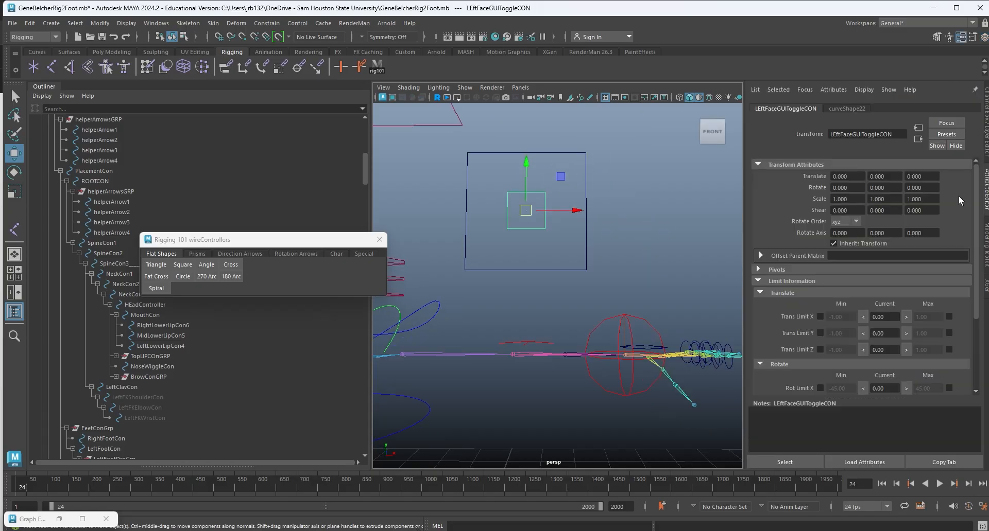
# Display the translate limit settings of LEftFaceGUIToggleCON's transform node.
pyautogui.click(844, 109)
pyautogui.click(784, 107)
pyautogui.click(846, 109)
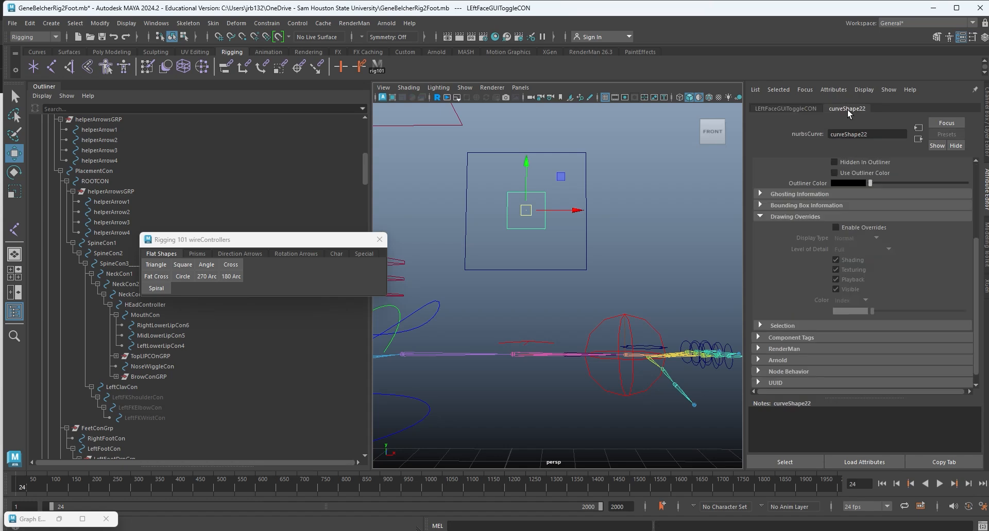
pyautogui.scroll(4, 773, 213)
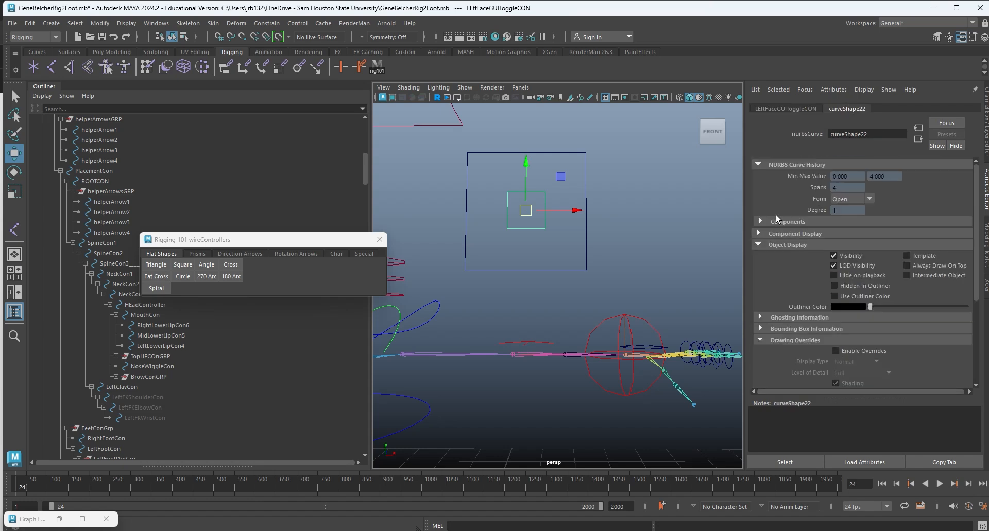
pyautogui.click(777, 110)
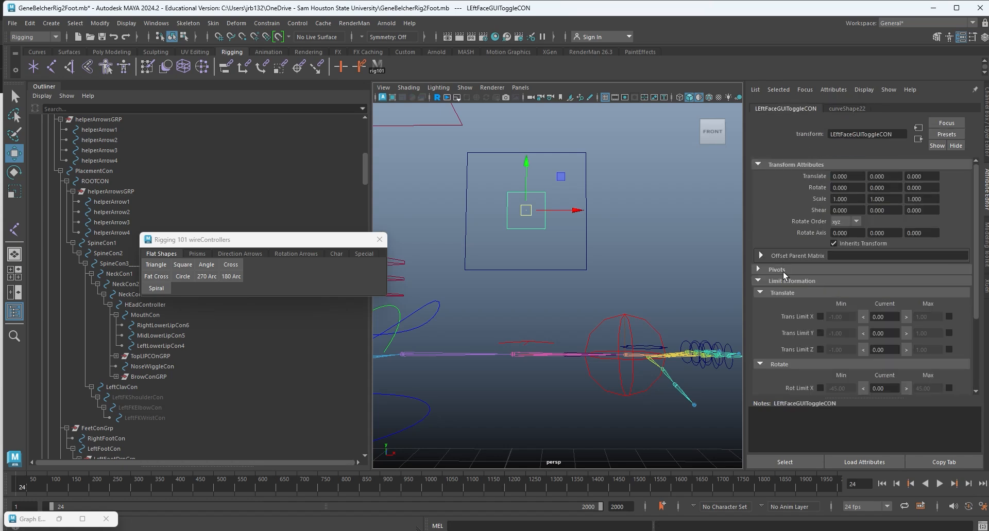
pyautogui.click(755, 279)
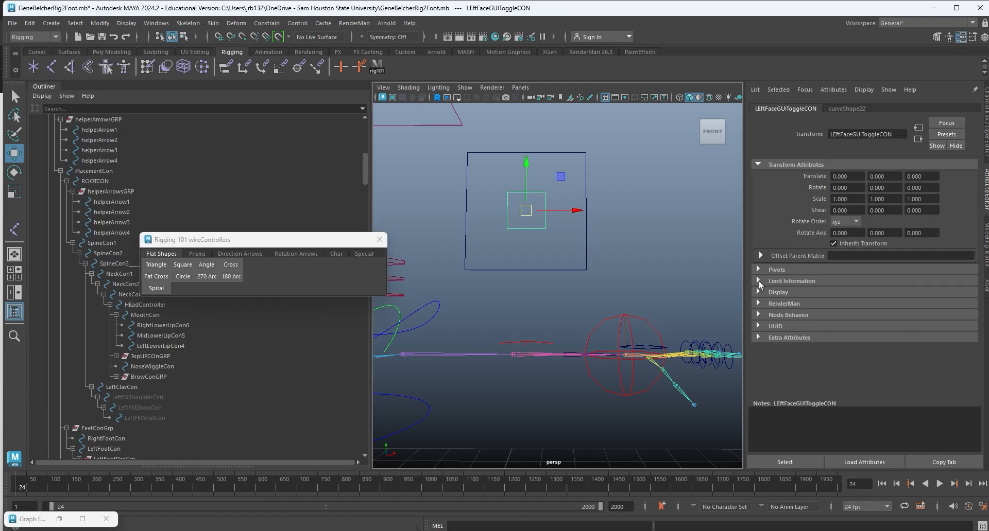
pyautogui.click(759, 282)
# Move LEftFaceGUIToggleCON to the fence's upper-right corner and enable maximum translate limits of 0.68 in X and Y there.
pyautogui.keyDown('alt'); pyautogui.moveTo(512, 285); pyautogui.dragTo(572, 282, button='middle'); pyautogui.keyUp('alt')
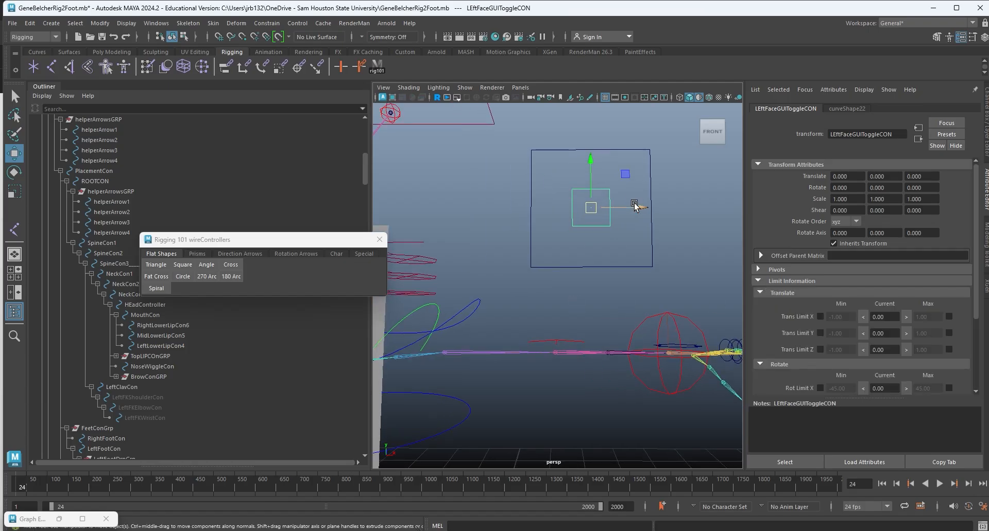
pyautogui.moveTo(634, 206); pyautogui.dragTo(677, 207)
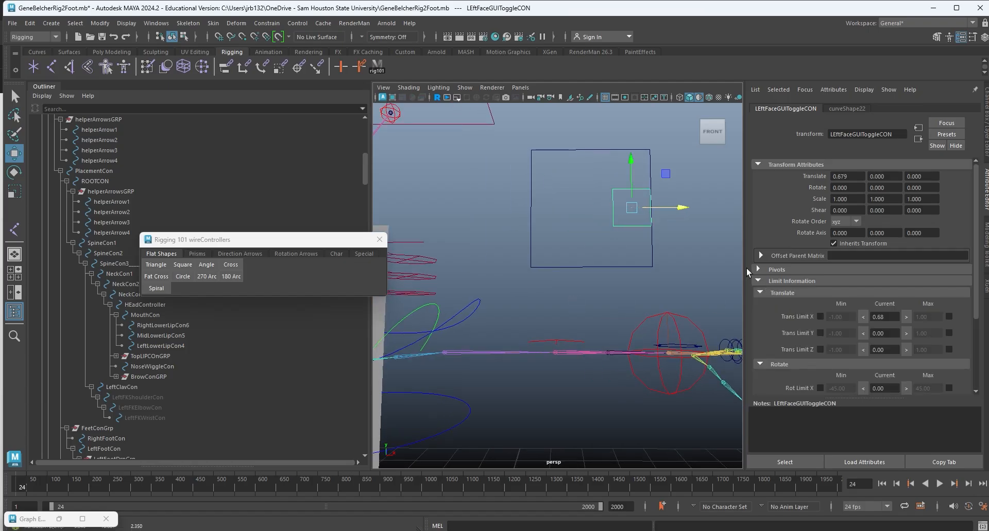
pyautogui.moveTo(632, 164); pyautogui.dragTo(645, 119)
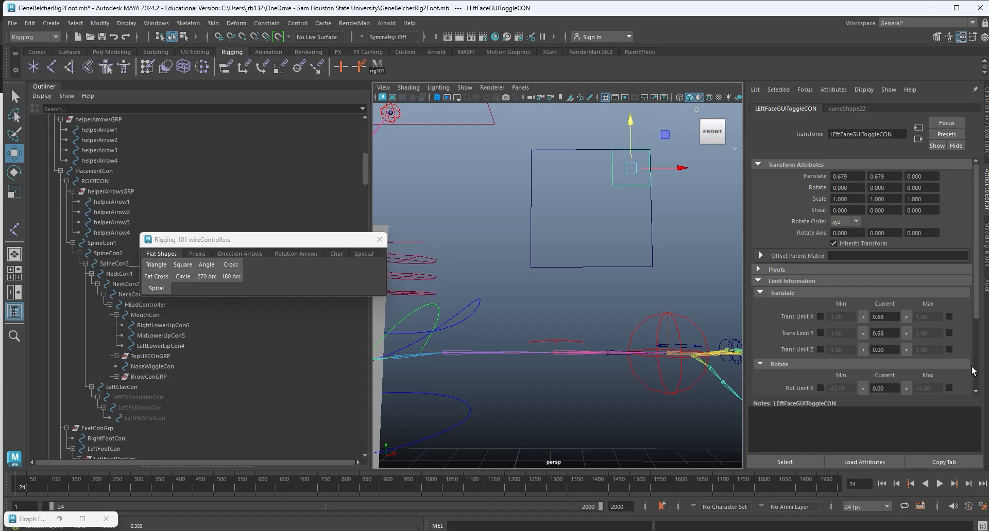
pyautogui.click(906, 317)
pyautogui.click(906, 333)
pyautogui.click(948, 317)
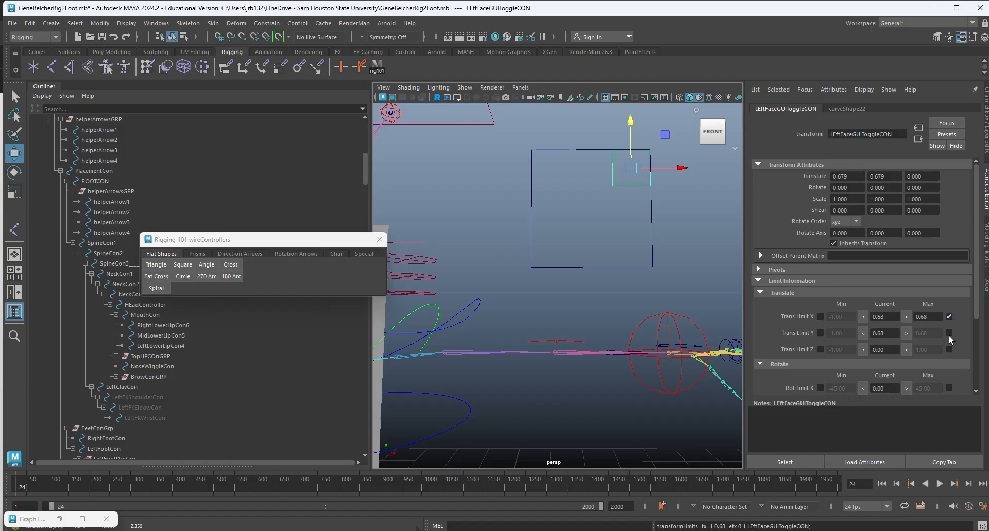
pyautogui.click(948, 333)
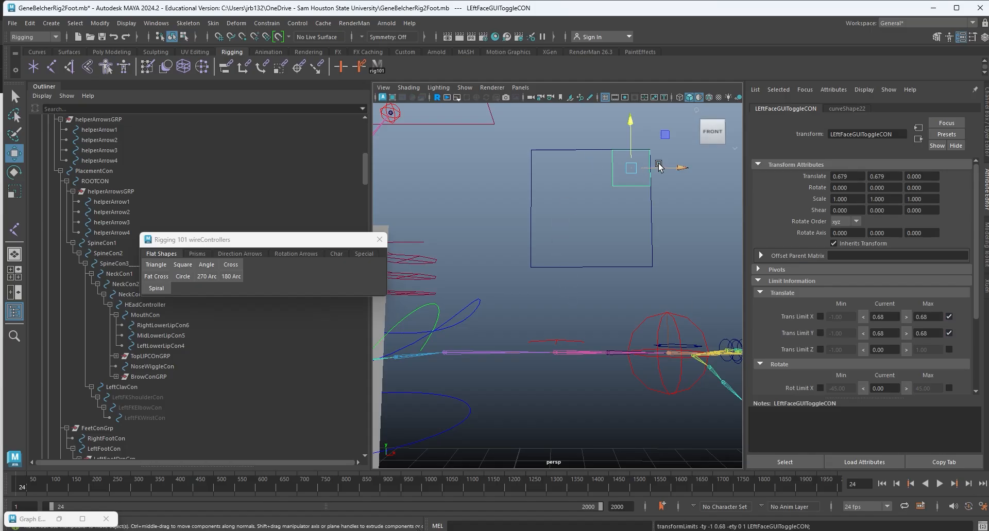
# Move LEftFaceGUIToggleCON to the fence's lower-left corner and enable minimum translate limits of -0.70 in X and -0.68 in Y.
pyautogui.moveTo(665, 135); pyautogui.dragTo(583, 213)
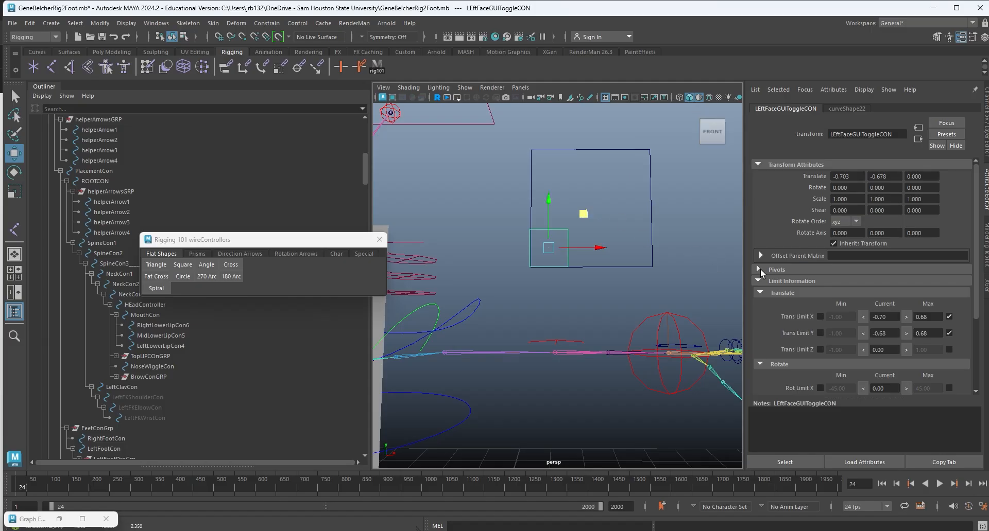
pyautogui.click(862, 317)
pyautogui.click(863, 333)
pyautogui.click(821, 316)
pyautogui.click(820, 333)
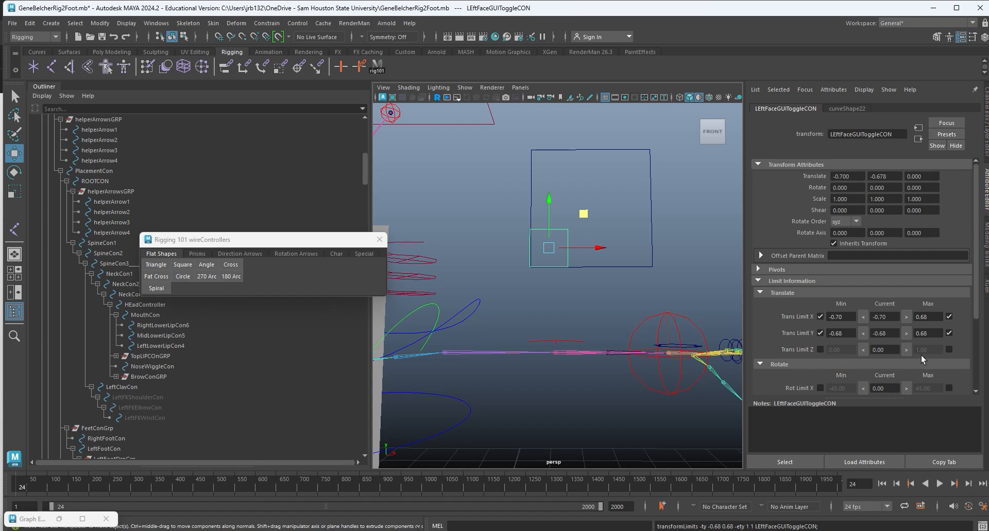
# Enable LEftFaceGUIToggleCON's minimum and maximum Z translate limits at 0, and test the limits by moving the toggle.
pyautogui.keyDown('alt'); pyautogui.moveTo(535, 305); pyautogui.dragTo(595, 288); pyautogui.keyUp('alt')
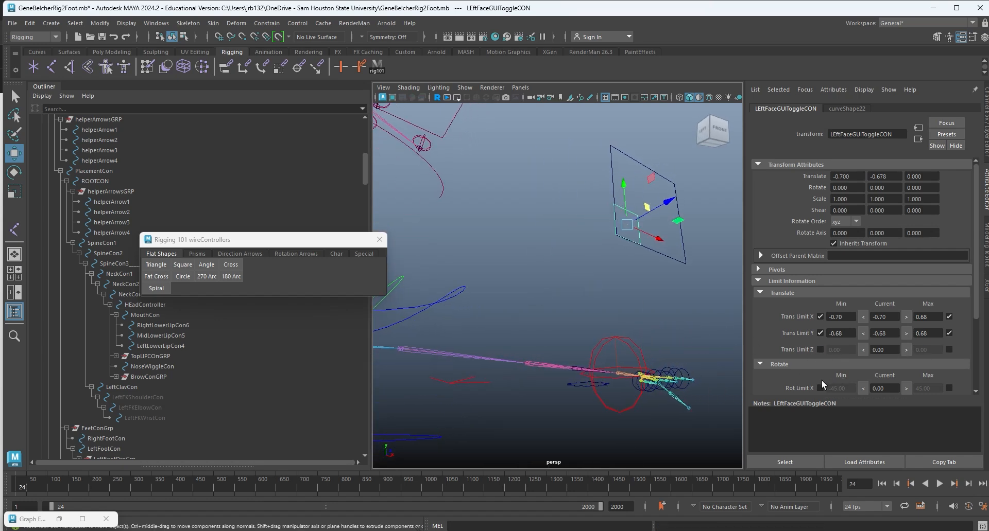
pyautogui.click(820, 350)
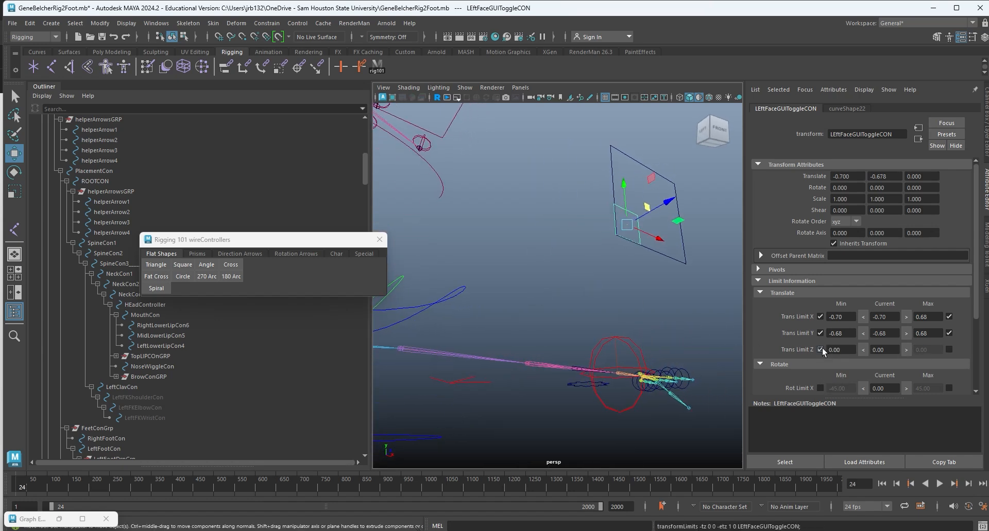
pyautogui.click(949, 350)
pyautogui.keyDown('alt'); pyautogui.moveTo(583, 263); pyautogui.dragTo(554, 274); pyautogui.keyUp('alt')
pyautogui.moveTo(607, 234); pyautogui.dragTo(652, 193)
# Lock and hide every channel of LEftFaceGUIToggleCON from Translate Z through Rman Motion Samples, keeping only Translate X and Y.
pyautogui.hotkey('ctrl', 'a')
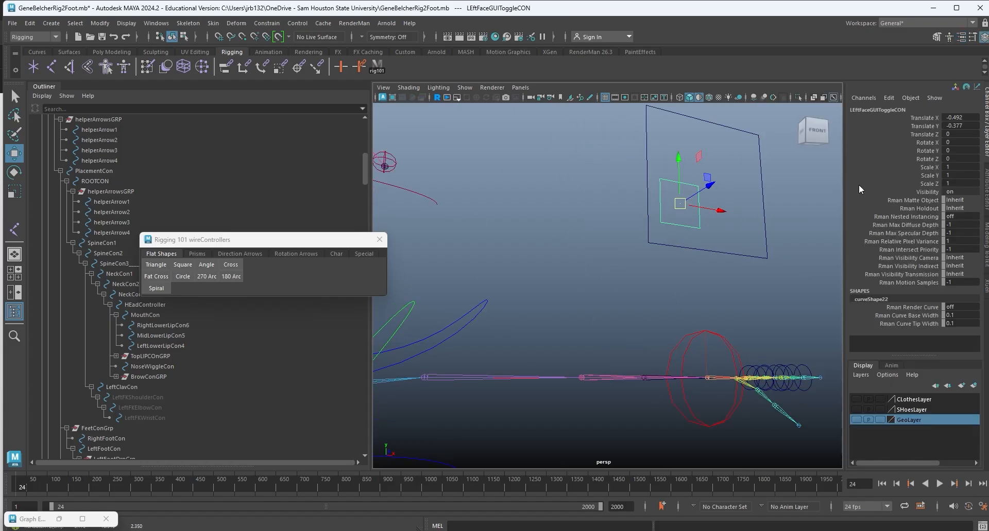
pyautogui.moveTo(915, 138); pyautogui.dragTo(940, 280)
pyautogui.rightClick(936, 284)
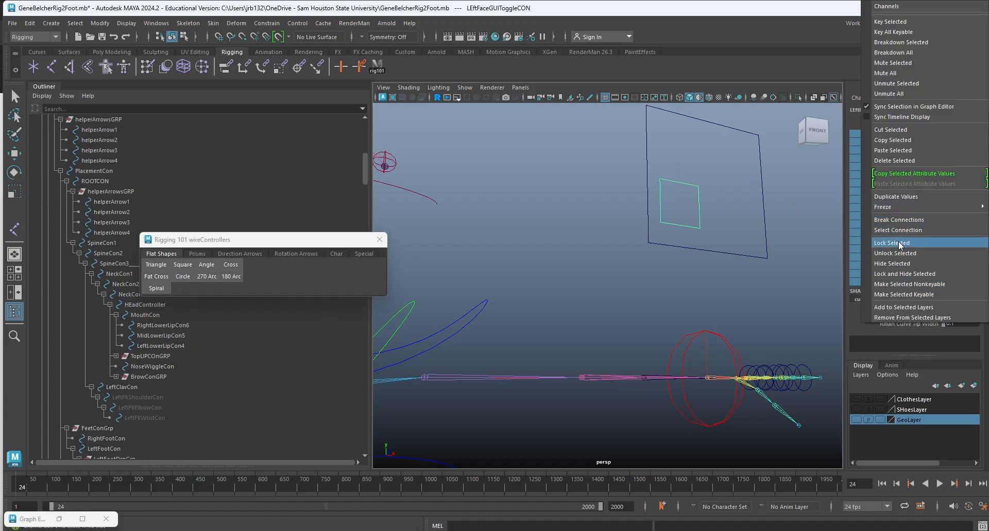
pyautogui.click(910, 279)
# Reselect LEftFaceGUIToggleCON and test its movement within the fence, leaving it near the fence's centre.
pyautogui.press('w')
pyautogui.keyDown('alt'); pyautogui.moveTo(703, 243); pyautogui.dragTo(727, 236); pyautogui.keyUp('alt')
pyautogui.click(774, 212)
pyautogui.click(608, 231)
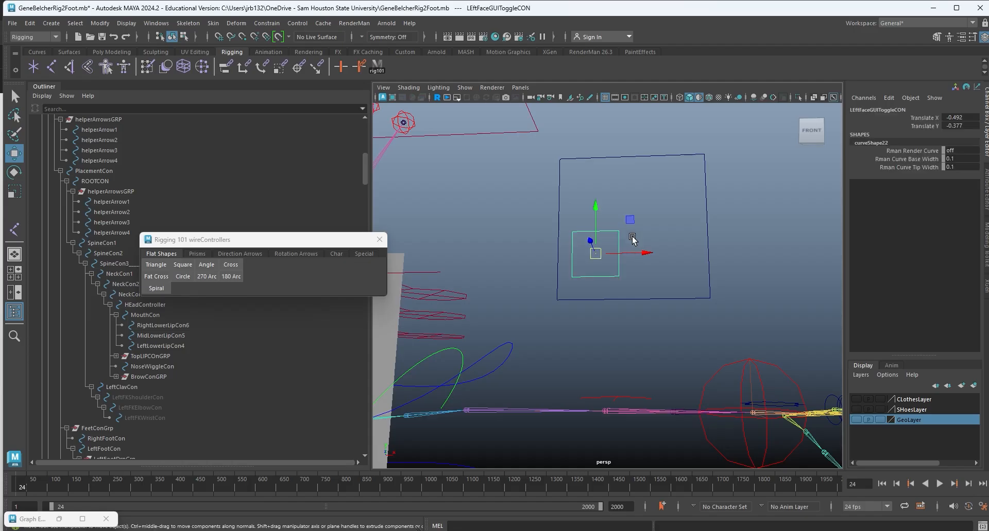
pyautogui.moveTo(630, 218); pyautogui.dragTo(719, 188)
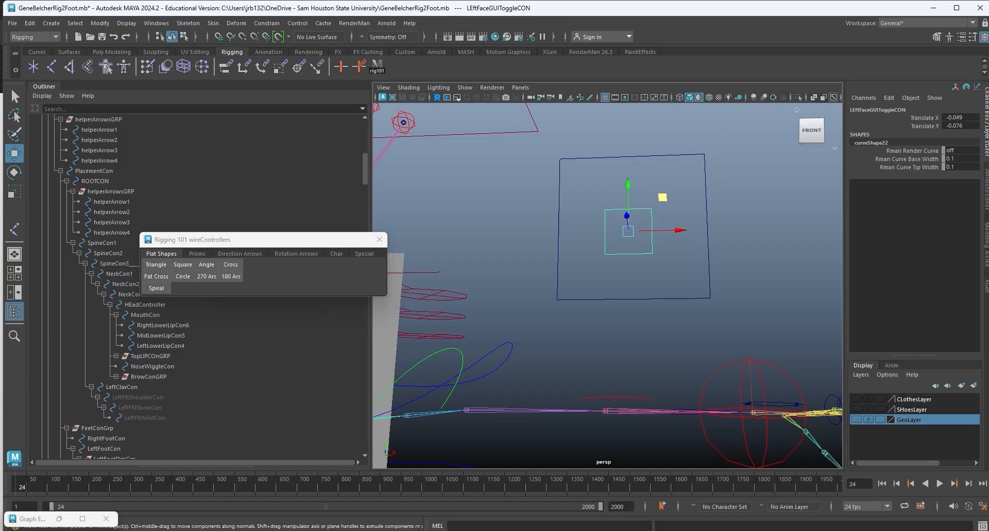
# Examine LEftFaceGUIToggleCON's attribute editing and display options for a way to manage its locked and hidden channels.
pyautogui.click(986, 190)
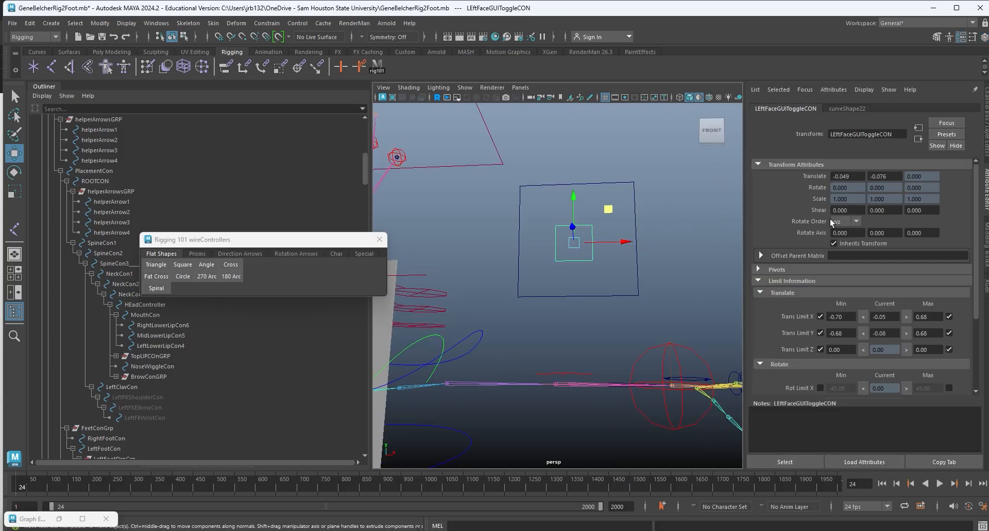
pyautogui.click(833, 90)
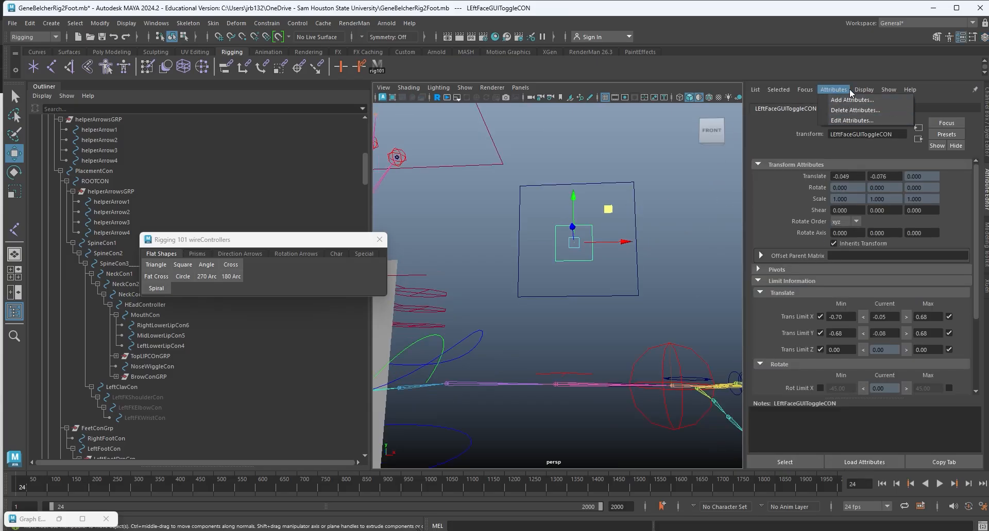
pyautogui.moveTo(807, 90)
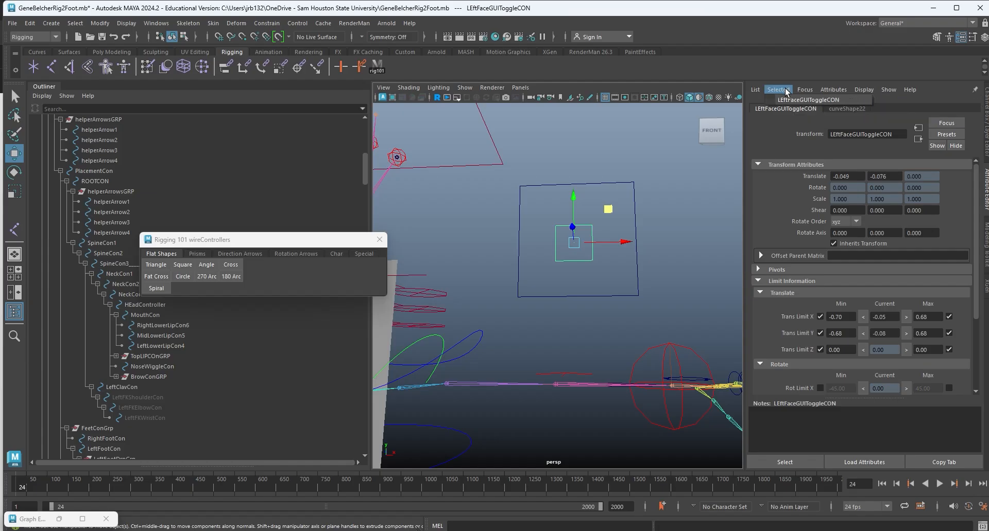
pyautogui.moveTo(821, 91)
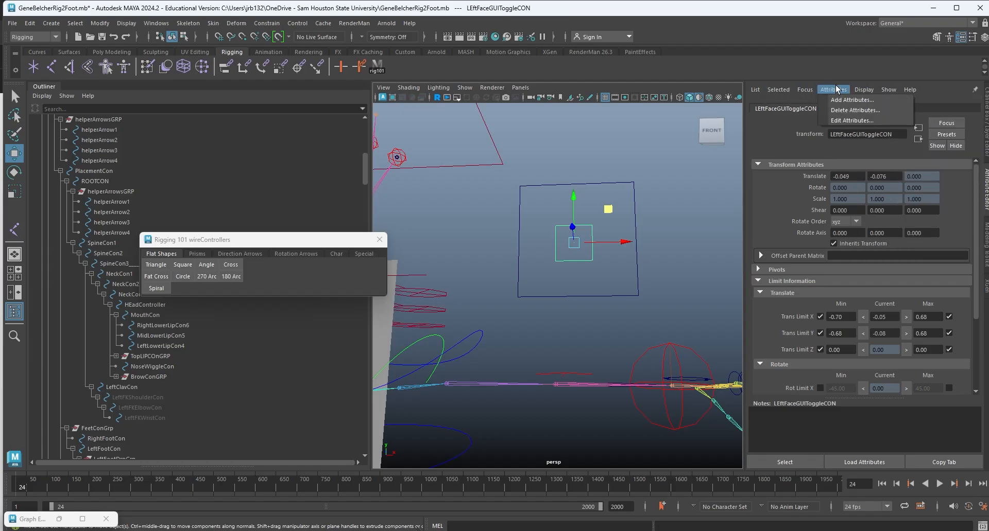
pyautogui.click(852, 120)
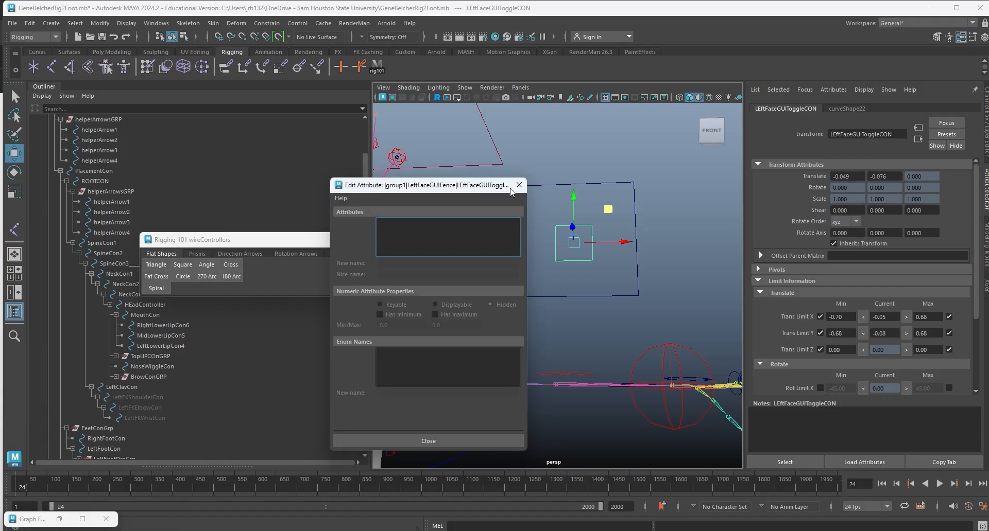
pyautogui.click(518, 185)
pyautogui.click(778, 90)
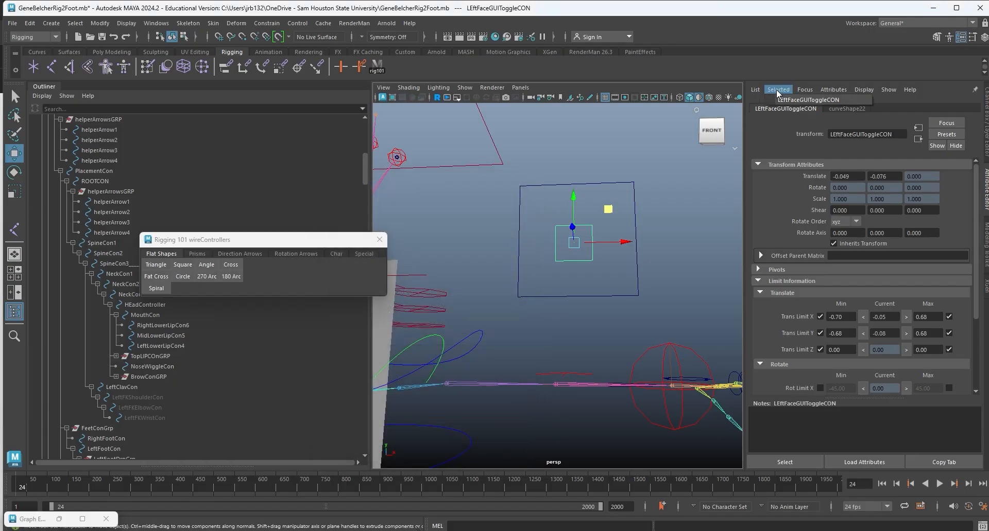
pyautogui.click(805, 101)
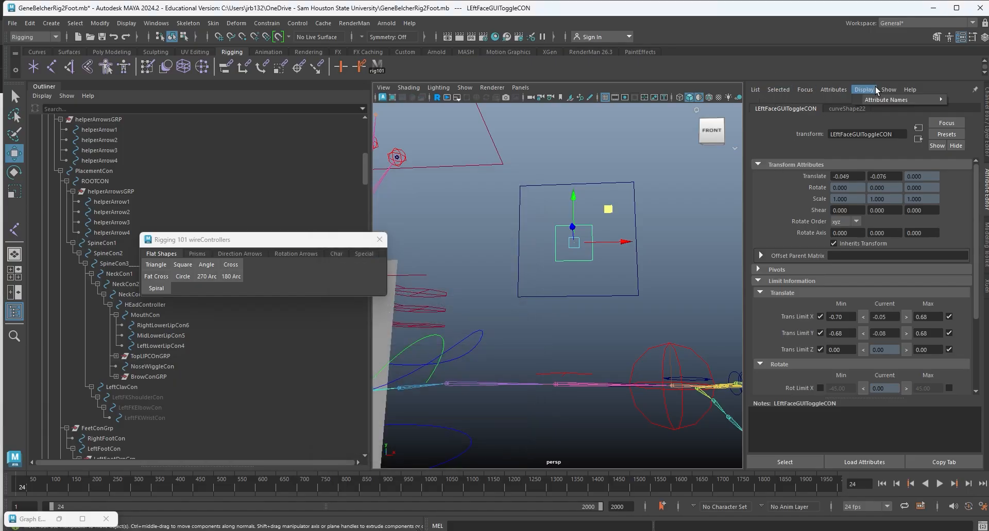
pyautogui.click(823, 90)
pyautogui.moveTo(865, 91)
pyautogui.moveTo(807, 93)
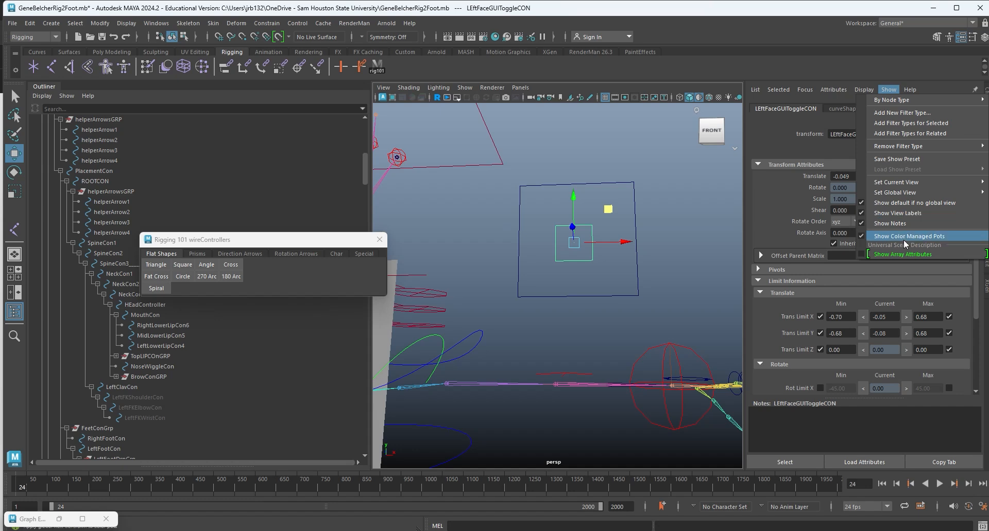
pyautogui.click(834, 90)
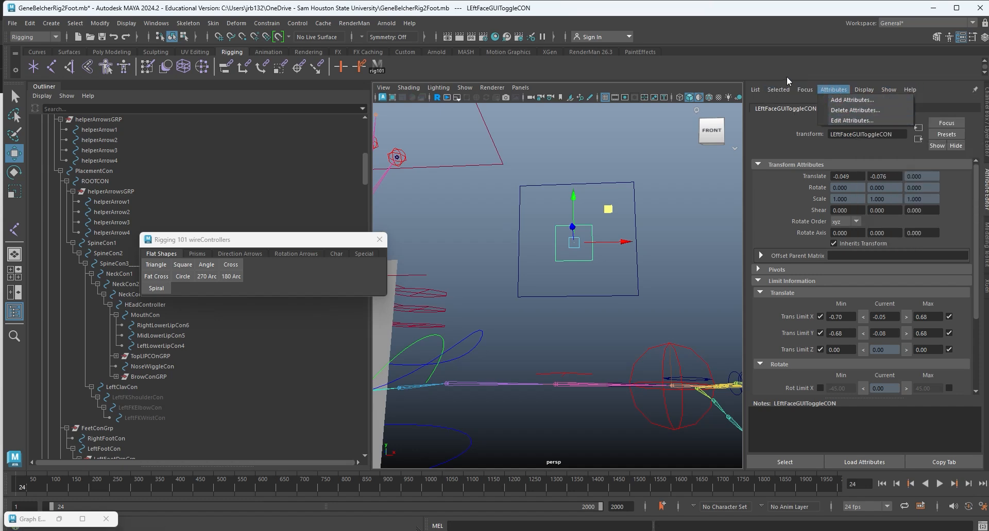
pyautogui.moveTo(804, 92)
pyautogui.moveTo(773, 90)
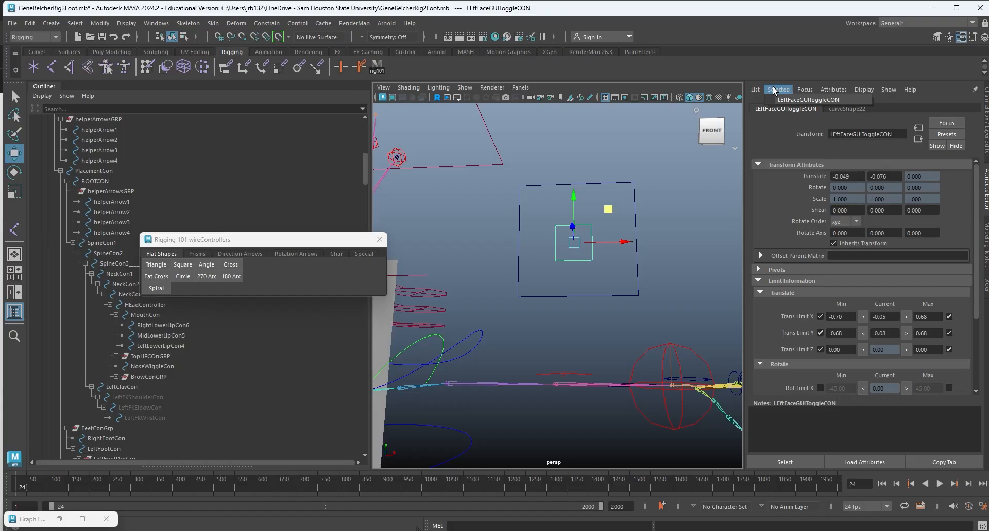
# Open Channel Control for LEftFaceGUIToggleCON and move Translate Y from keyable to nonkeyable hidden, and on to nonkeyable displayed.
pyautogui.click(985, 124)
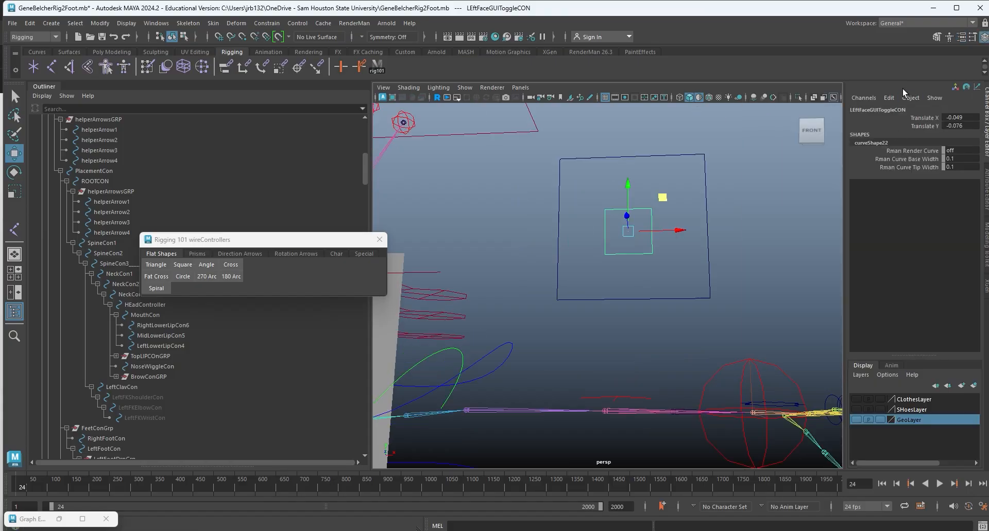
pyautogui.click(888, 98)
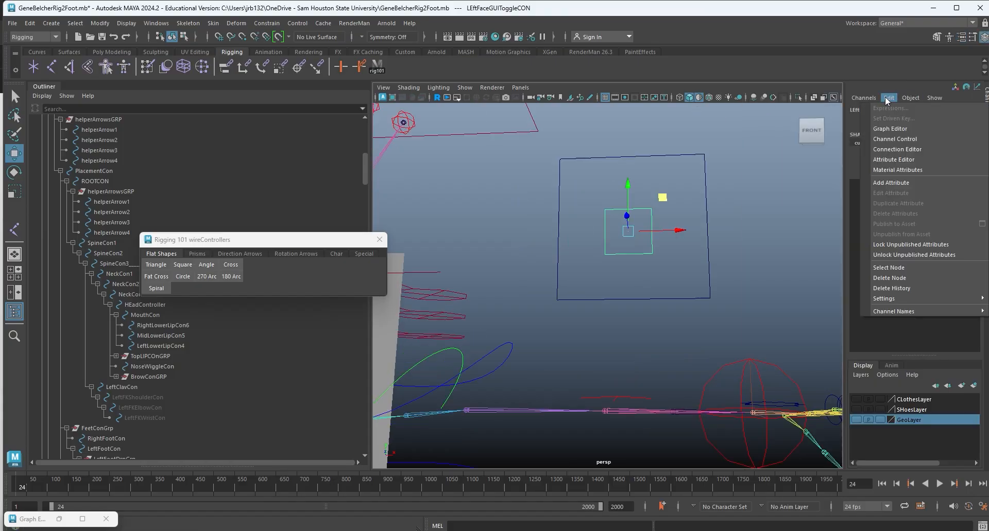
pyautogui.click(895, 139)
pyautogui.moveTo(452, 188); pyautogui.dragTo(636, 118)
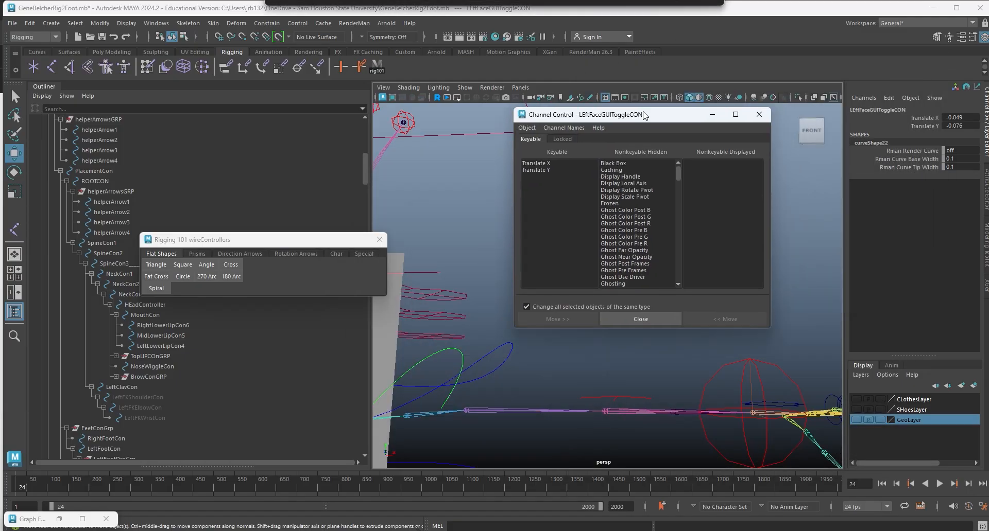
pyautogui.click(892, 99)
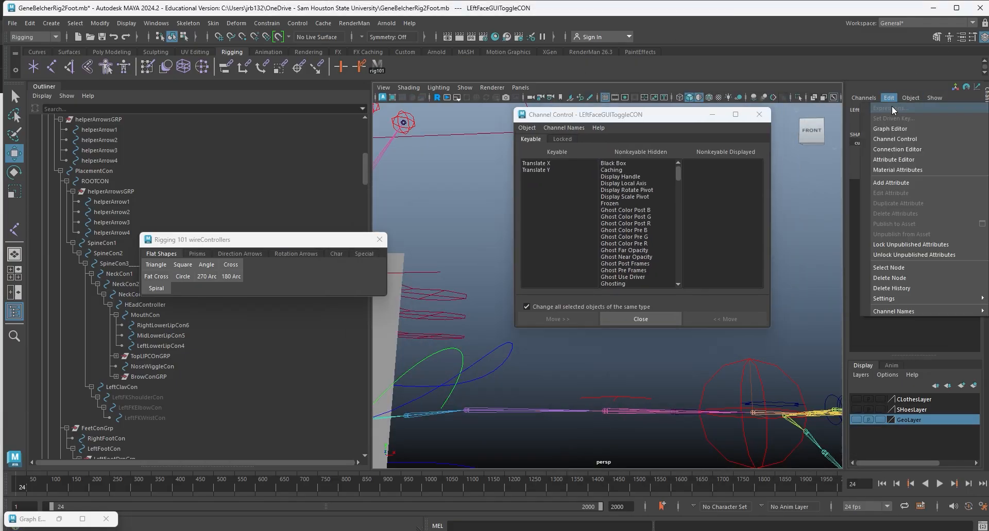
pyautogui.click(901, 140)
pyautogui.moveTo(659, 120); pyautogui.dragTo(804, 83)
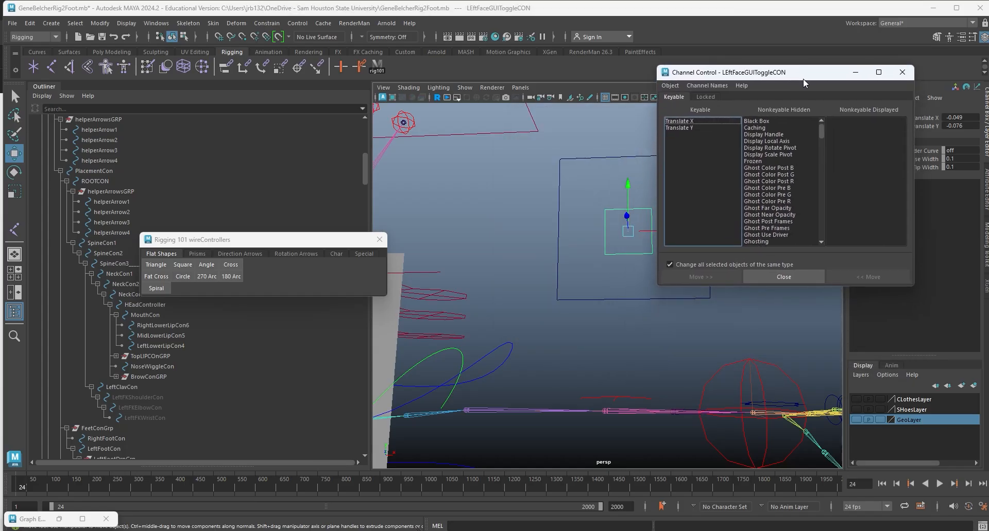
pyautogui.click(674, 121)
pyautogui.click(678, 127)
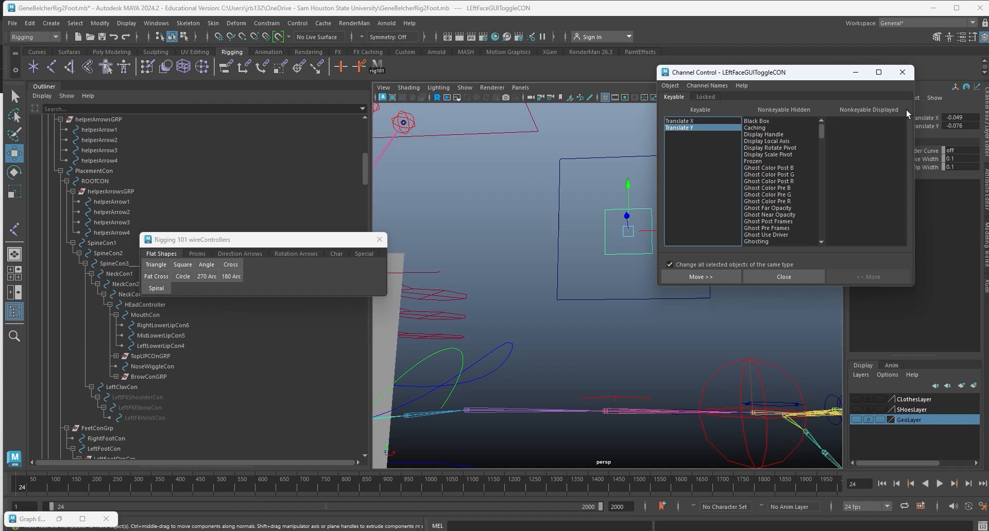
pyautogui.click(721, 278)
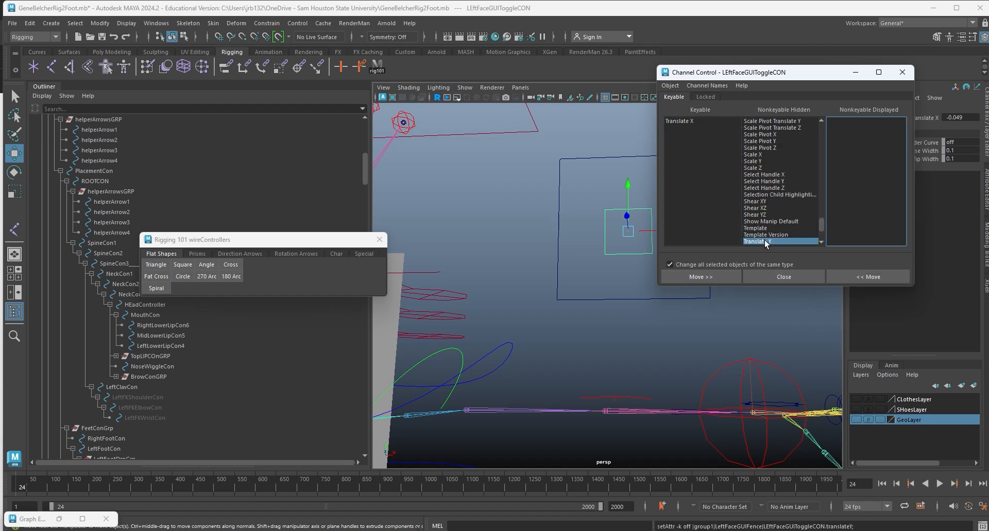
pyautogui.click(693, 277)
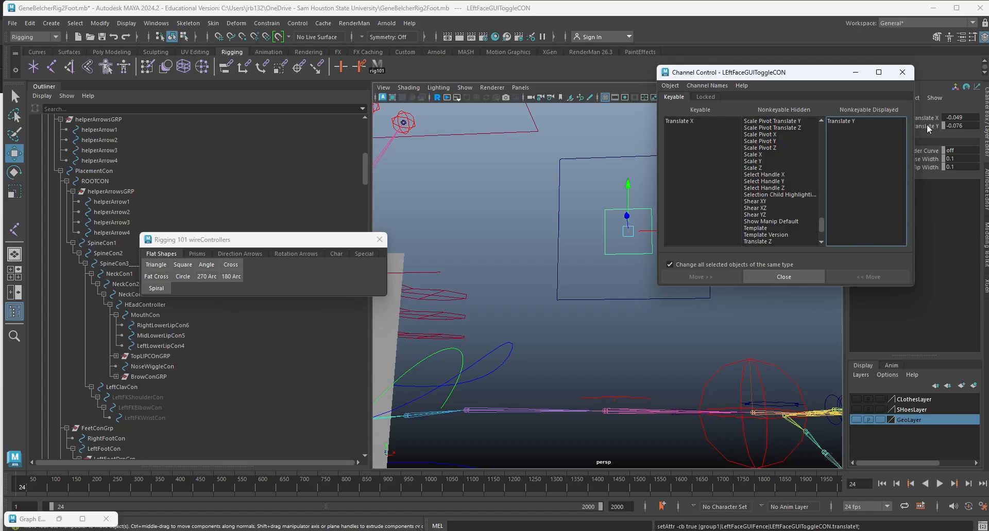
# Return Translate Y to the toggle's keyable channels and close Channel Control.
pyautogui.click(899, 122)
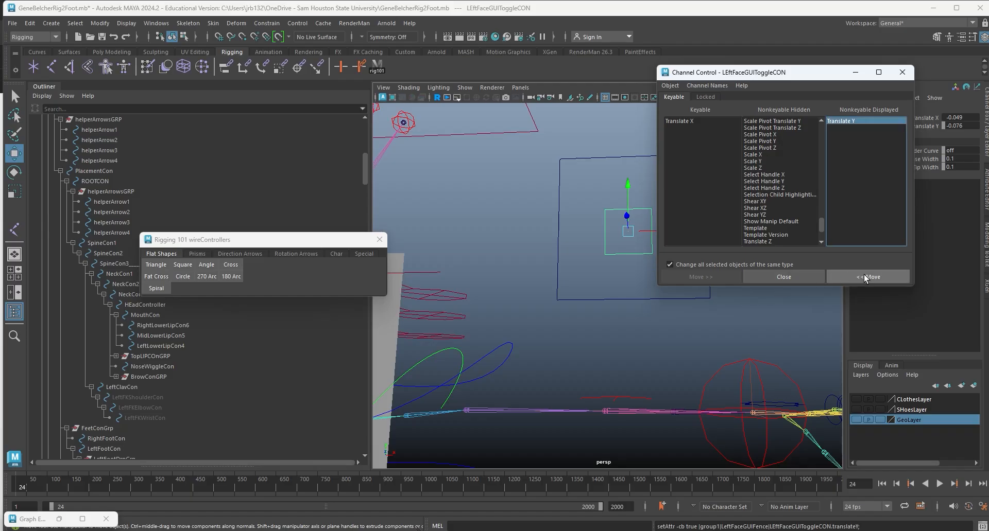
pyautogui.click(865, 277)
pyautogui.click(864, 276)
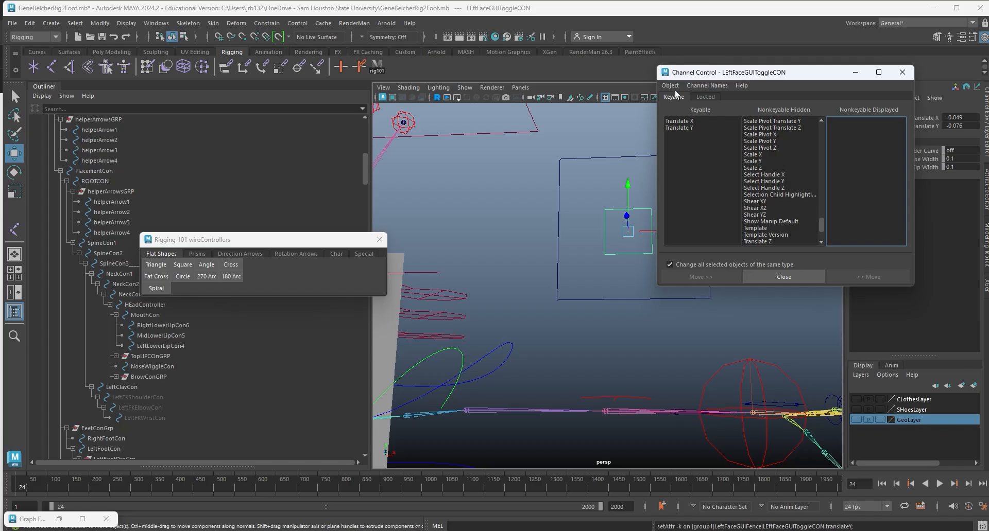
pyautogui.scroll(10, 768, 157)
pyautogui.scroll(8, 765, 155)
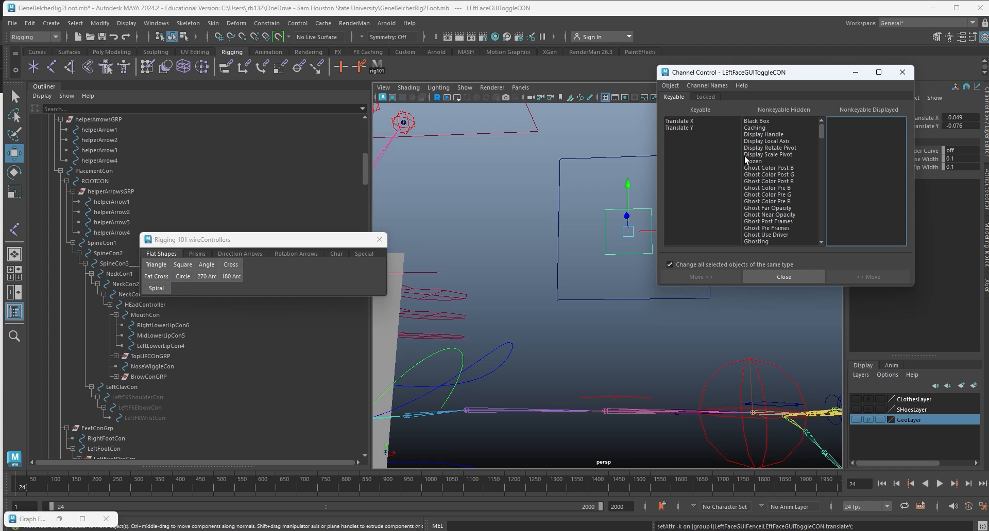
pyautogui.click(902, 72)
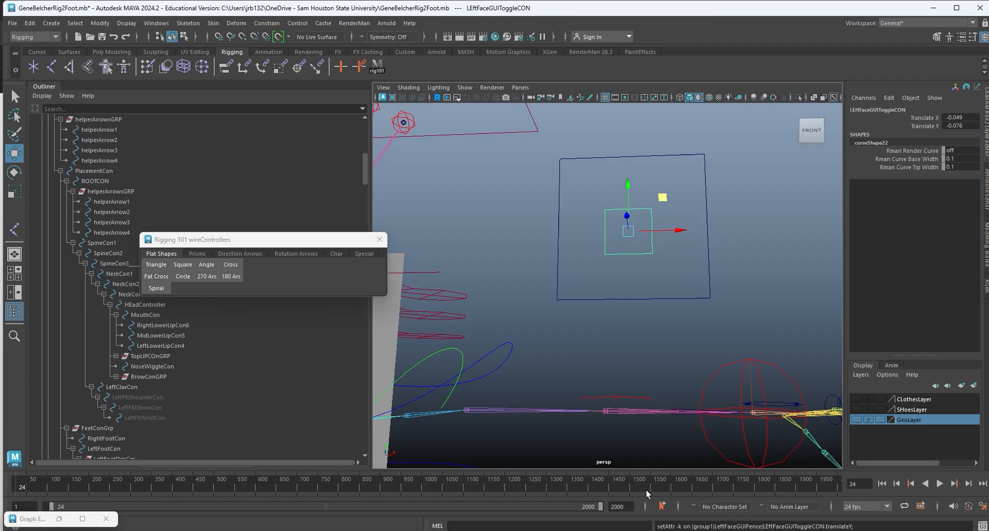
# Select the right face GUI's toggle and its fence in the view to check which channels each one exposes.
pyautogui.scroll(-10, 571, 324)
pyautogui.keyDown('alt'); pyautogui.moveTo(549, 328); pyautogui.dragTo(671, 302, button='middle'); pyautogui.keyUp('alt')
pyautogui.scroll(5, 793, 262)
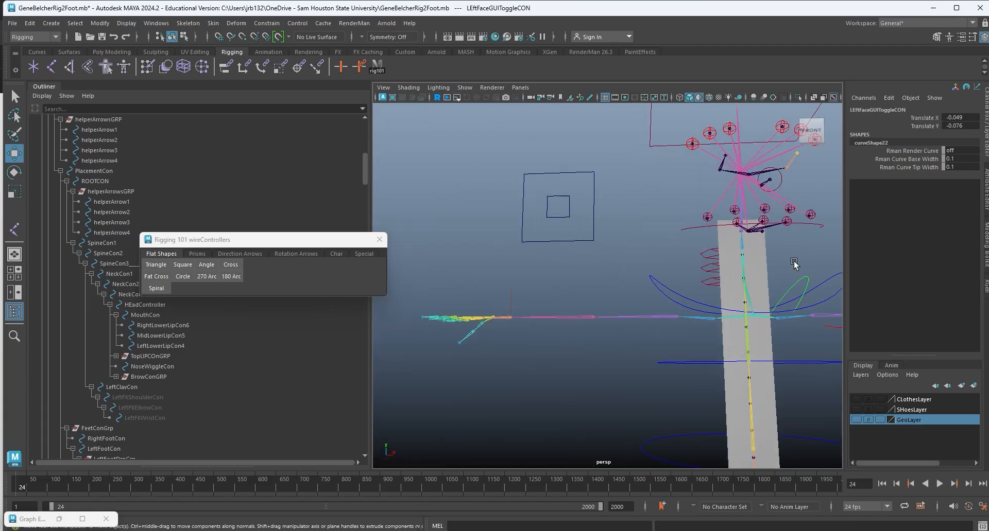
pyautogui.click(887, 99)
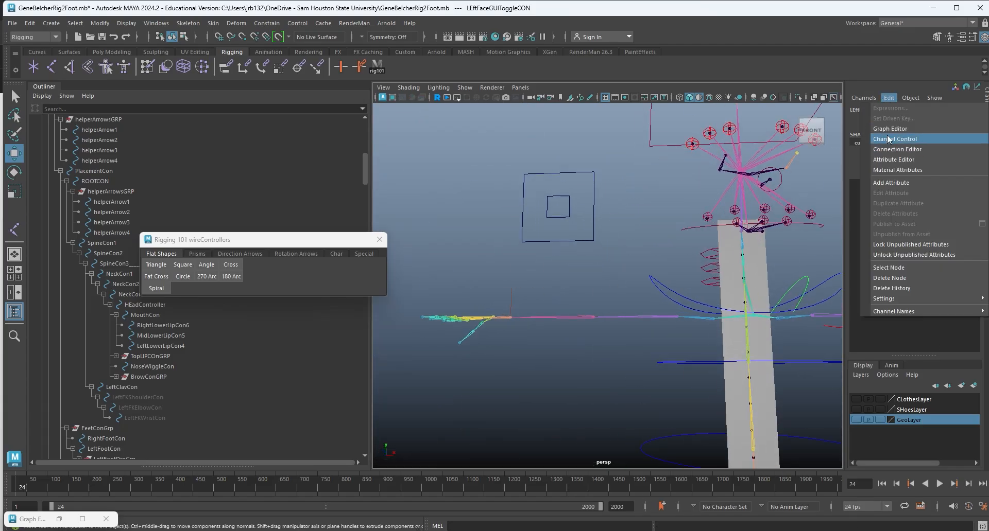
pyautogui.click(570, 206)
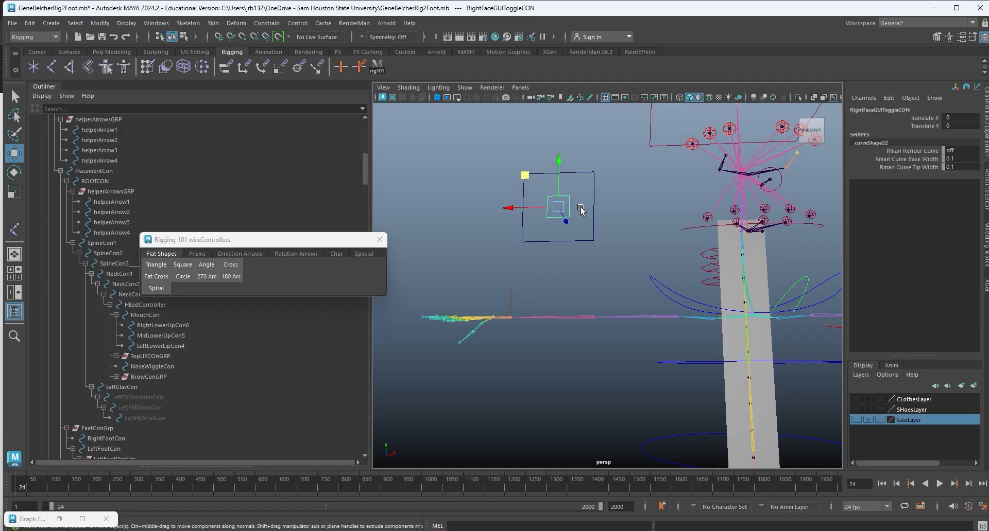
pyautogui.keyDown('alt'); pyautogui.moveTo(619, 254); pyautogui.dragTo(672, 287); pyautogui.keyUp('alt')
pyautogui.moveTo(547, 152); pyautogui.dragTo(574, 182)
pyautogui.keyDown('alt'); pyautogui.moveTo(574, 181); pyautogui.dragTo(435, 207, button='middle'); pyautogui.keyUp('alt')
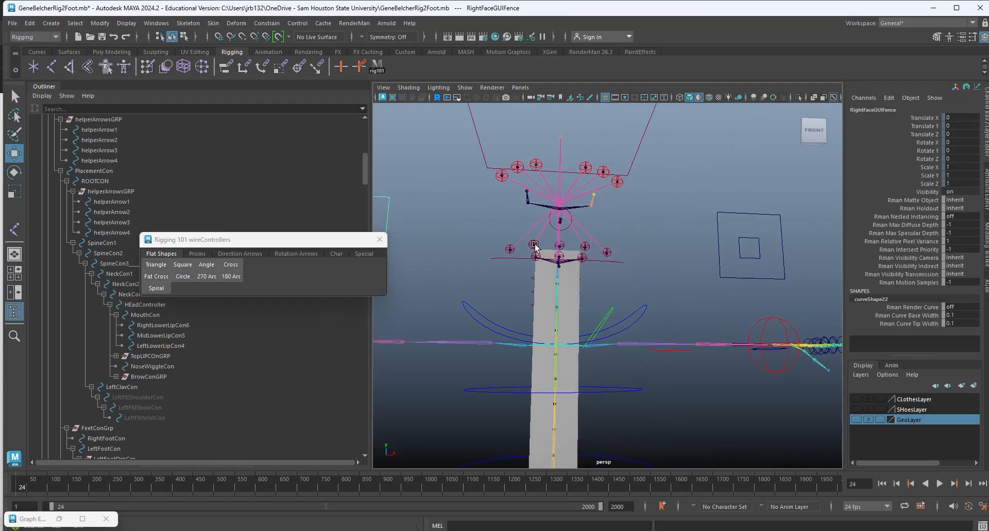
# Select LeftFaceGUIFence's parent group and expand group1 and group2 in the scene hierarchy to reveal the fences inside.
pyautogui.click(720, 222)
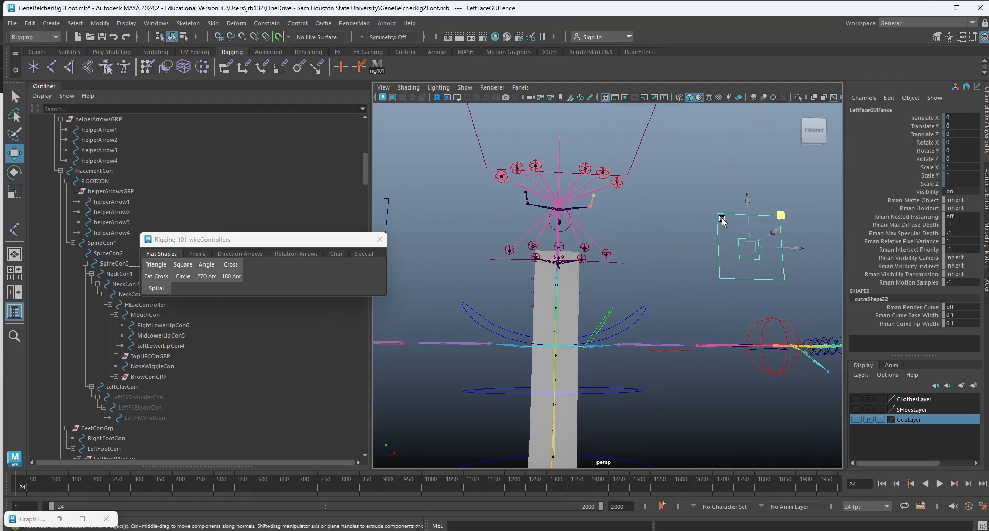
pyautogui.hotkey('ctrl', 'g')
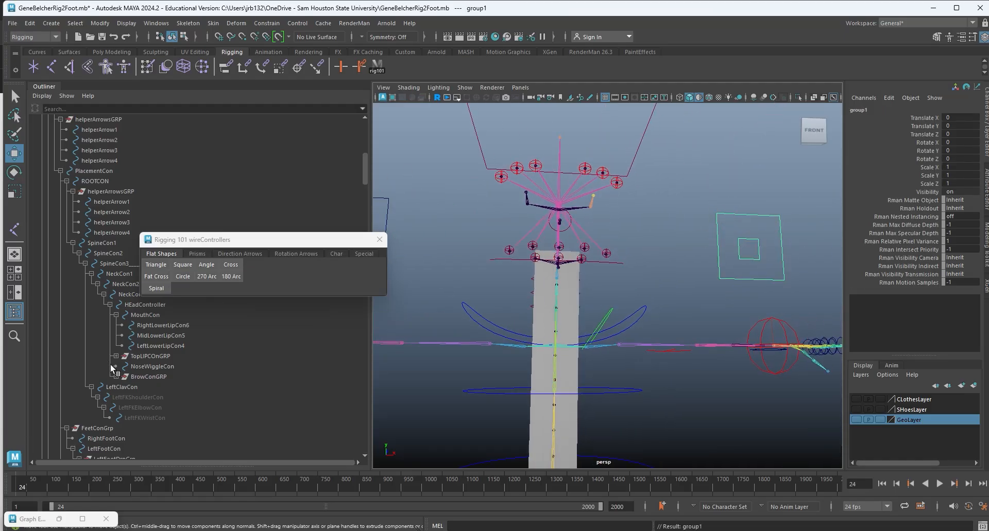
pyautogui.scroll(-20, 111, 369)
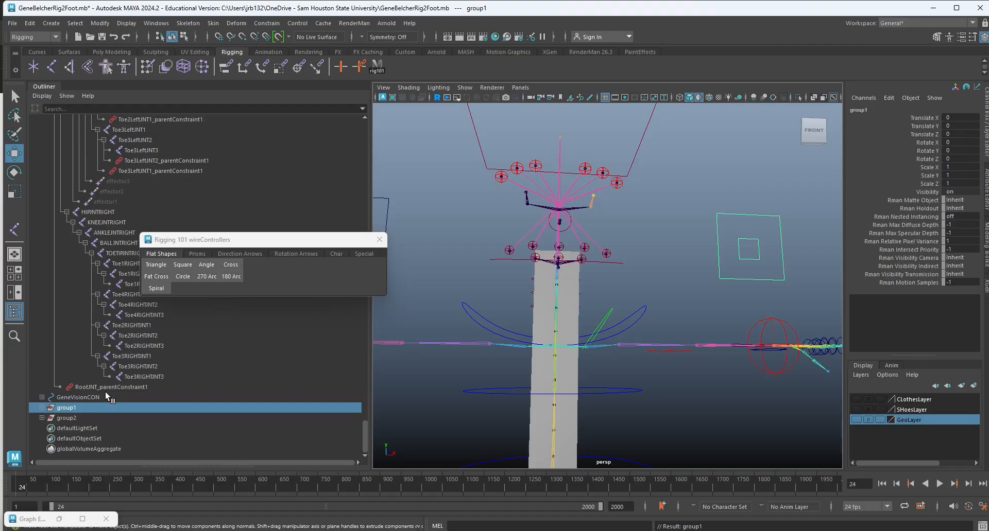
pyautogui.click(42, 418)
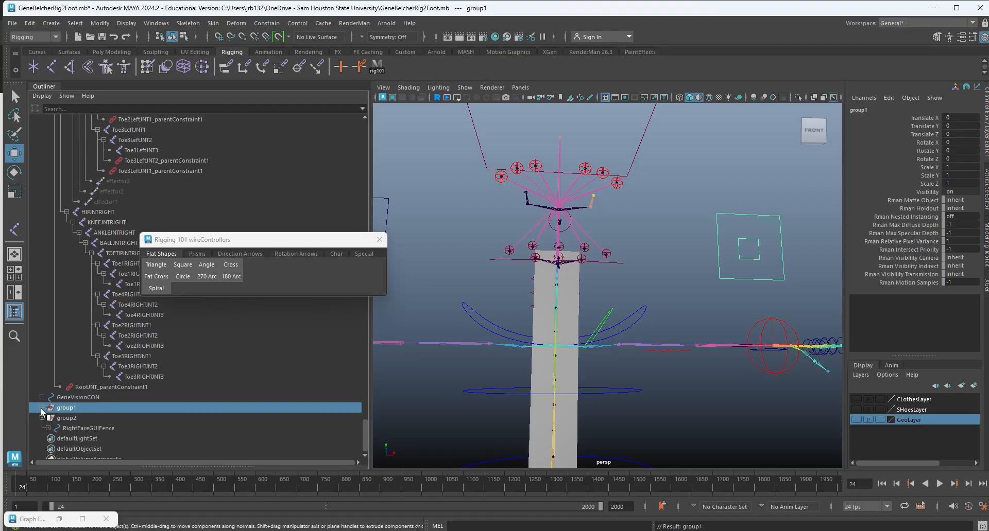
pyautogui.click(42, 408)
pyautogui.scroll(-1, 88, 435)
# Group LeftFaceGUIFence and RightFaceGUIFence together and name the new group FaceGUIGRP.
pyautogui.click(76, 392)
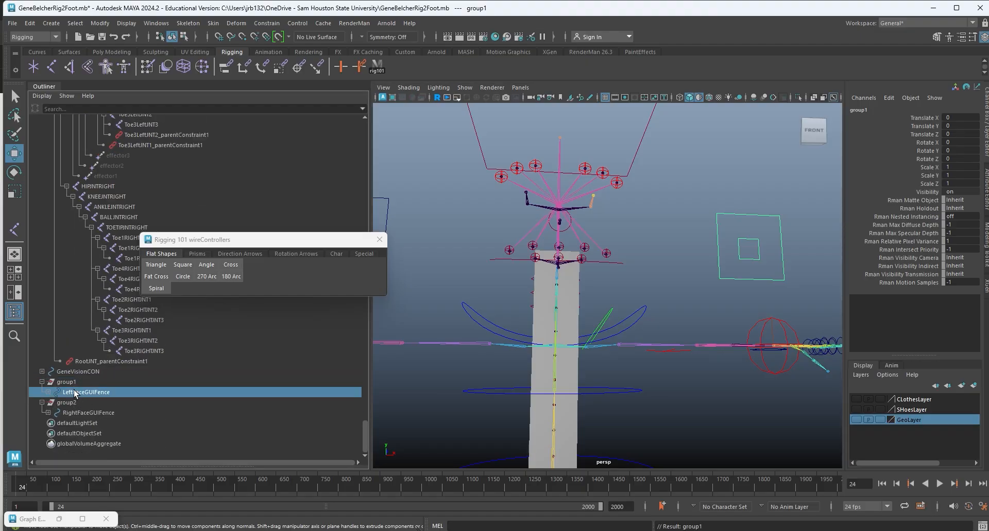
pyautogui.keyDown('ctrl'); pyautogui.click(93, 415); pyautogui.keyUp('ctrl')
pyautogui.hotkey('ctrl', 'g')
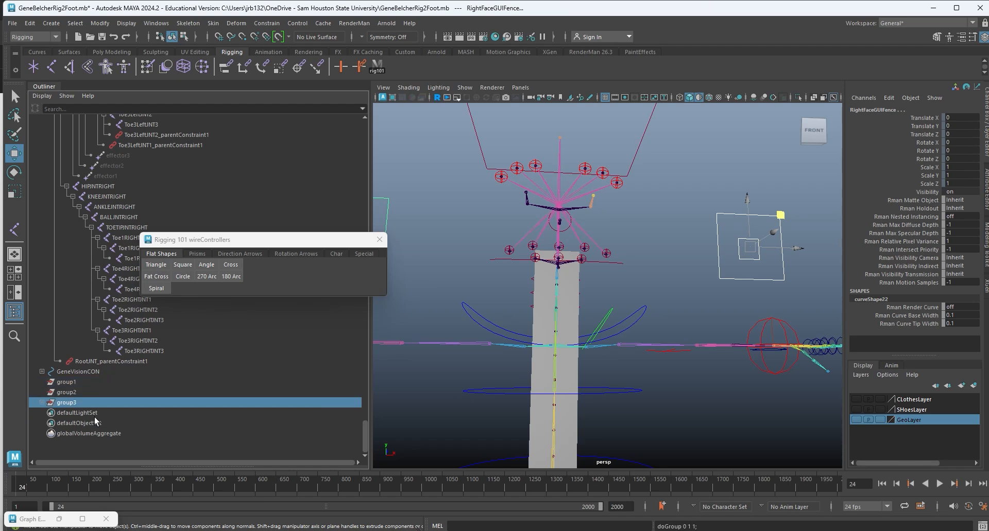
pyautogui.doubleClick(859, 110)
pyautogui.write('FaceGUI')
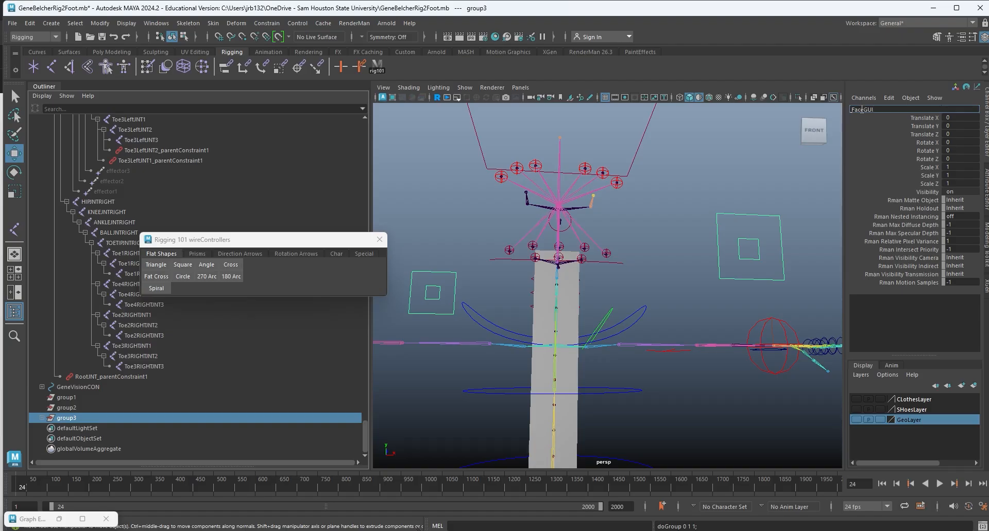
pyautogui.write('GRP')
pyautogui.press('Return')
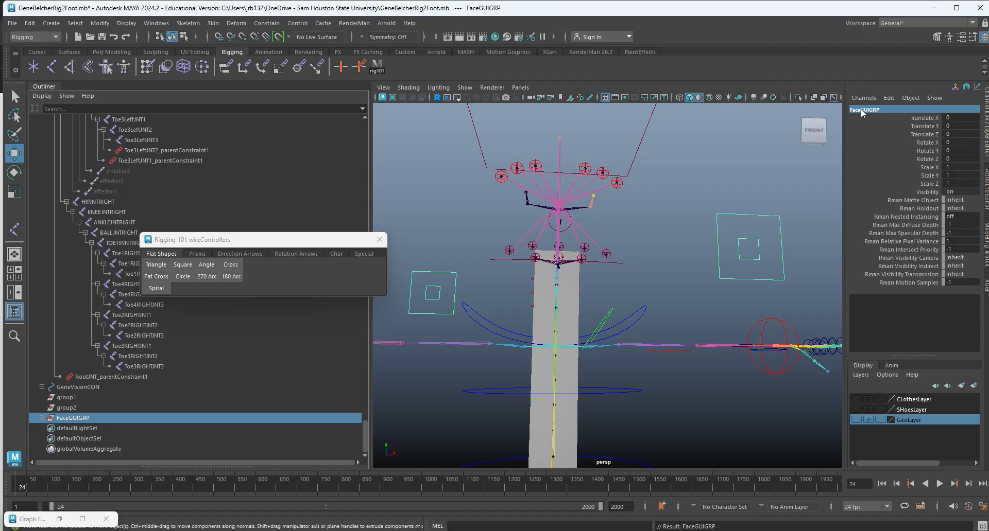
# Delete the emptied groups group1 and group2.
pyautogui.click(66, 398)
pyautogui.keyDown('shift'); pyautogui.click(69, 408); pyautogui.keyUp('shift')
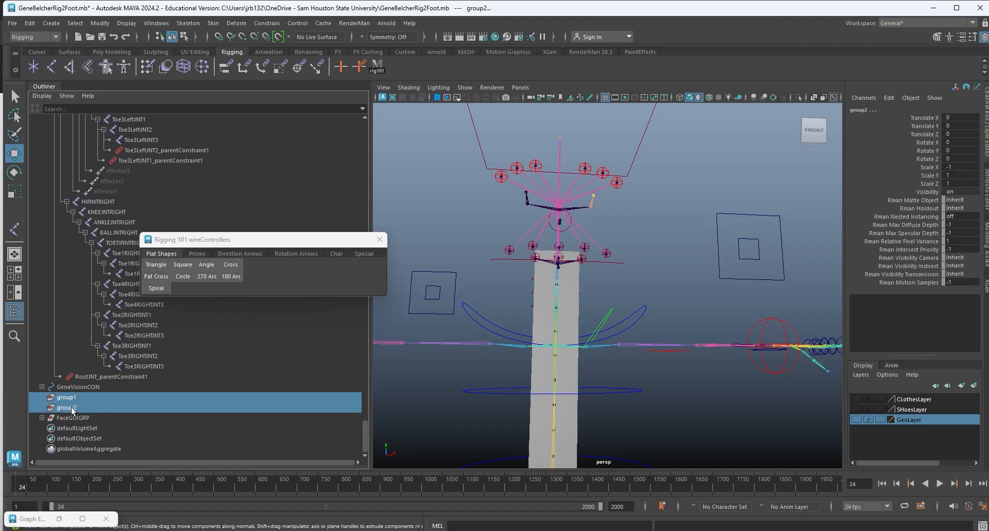
pyautogui.press('Delete')
# Inspect both fences and LEftFaceGUIToggleCON inside FaceGUIGRP, checking the placement of the face GUIs around the head.
pyautogui.click(42, 418)
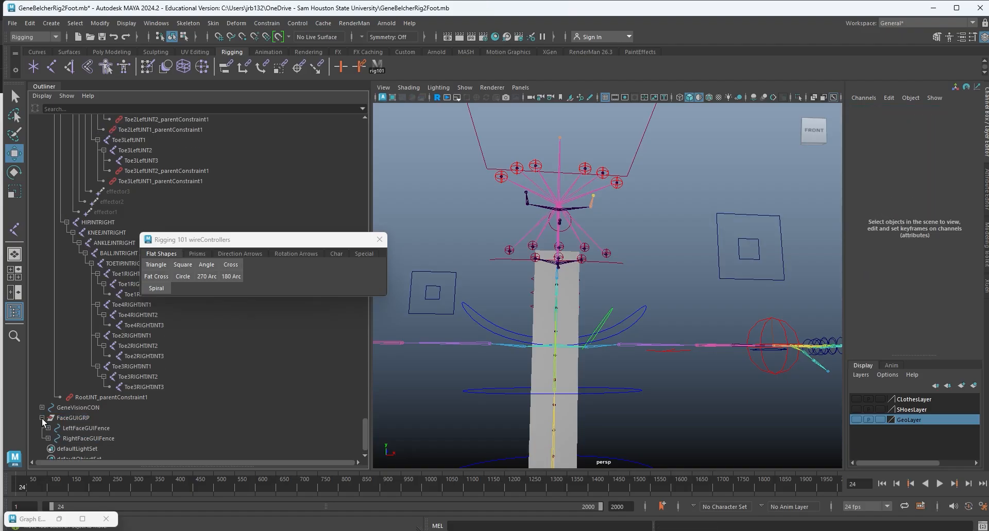
pyautogui.click(76, 429)
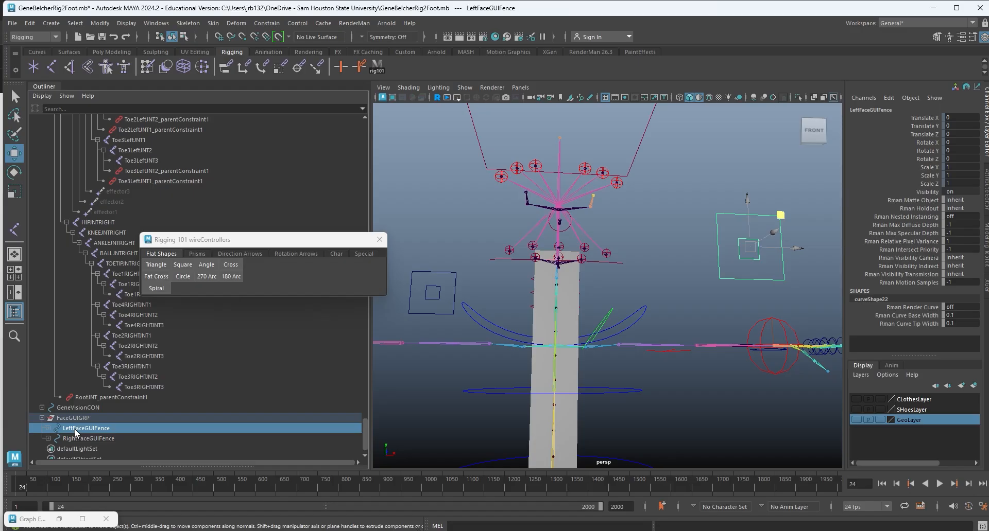
pyautogui.click(67, 438)
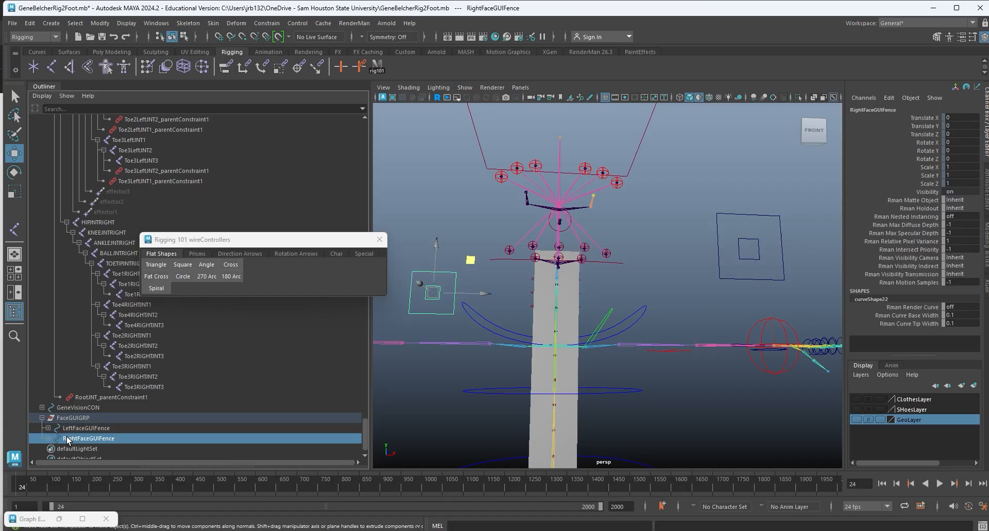
pyautogui.click(48, 428)
pyautogui.click(87, 438)
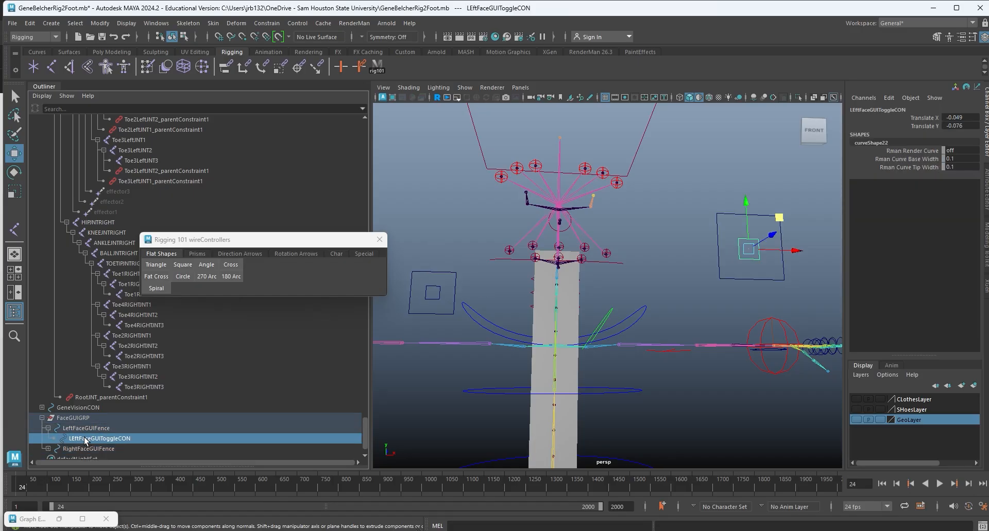
pyautogui.keyDown('alt'); pyautogui.moveTo(628, 302); pyautogui.dragTo(609, 320); pyautogui.keyUp('alt')
# Undo the deletion of group1 and group2, the FaceGUIGRP renaming and the grouping of the two fences.
pyautogui.hotkey('ctrl', 'z')
pyautogui.hotkey('ctrl', 'z')
pyautogui.hotkey('ctrl', 'z')
pyautogui.hotkey('ctrl', 'z')
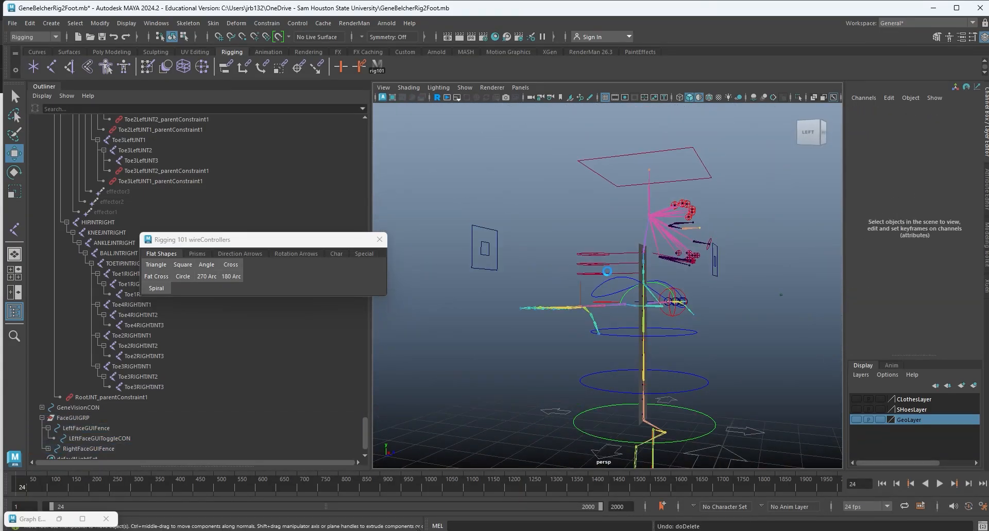
pyautogui.hotkey('ctrl', 'z')
pyautogui.hotkey('ctrl', 'z')
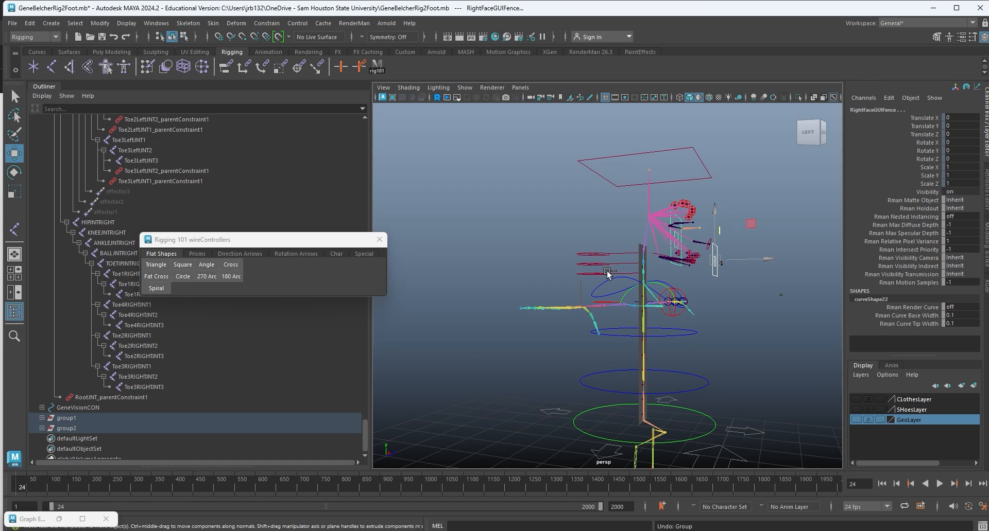
# Unparent RightFaceGUIFence from group2 to the top level of the scene hierarchy and save the scene.
pyautogui.click(42, 418)
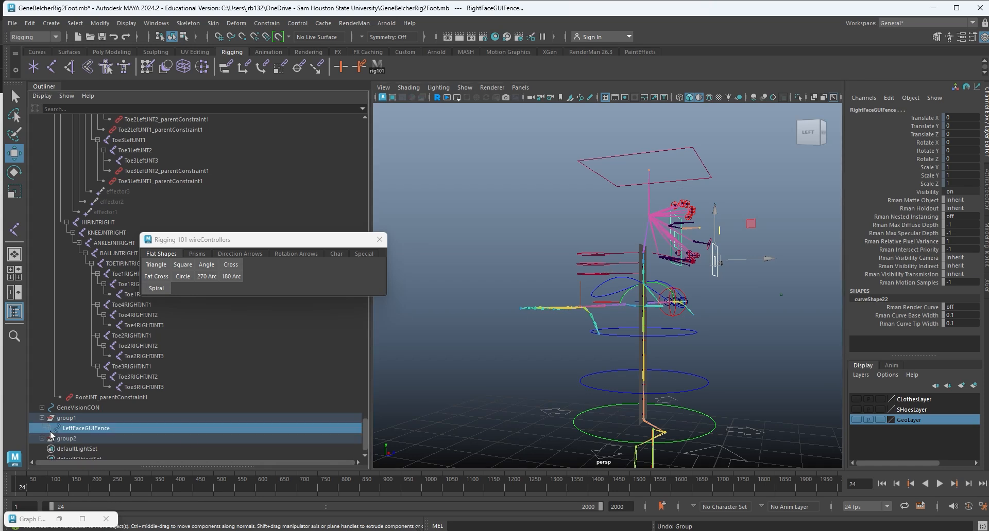
pyautogui.click(42, 438)
pyautogui.scroll(-1, 135, 432)
pyautogui.click(115, 413)
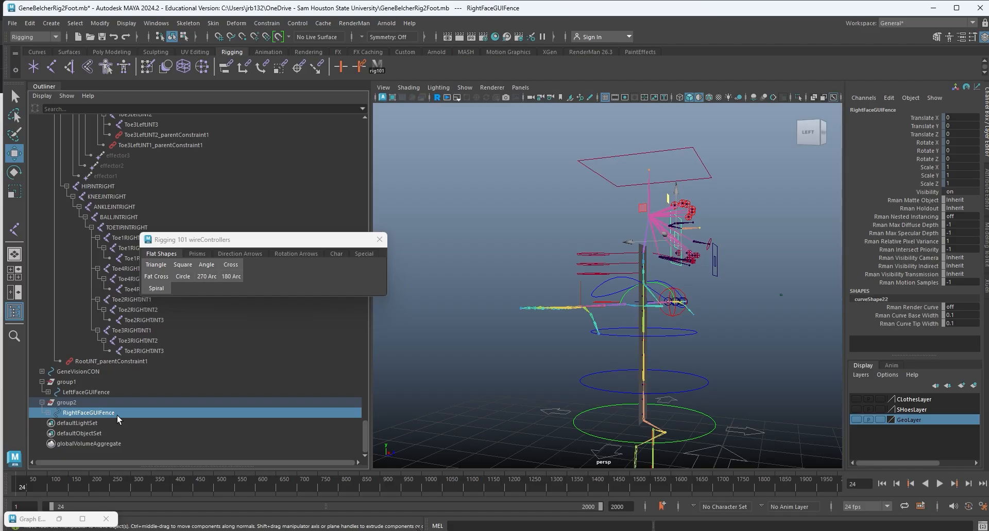
pyautogui.hotkey('shift', 'p')
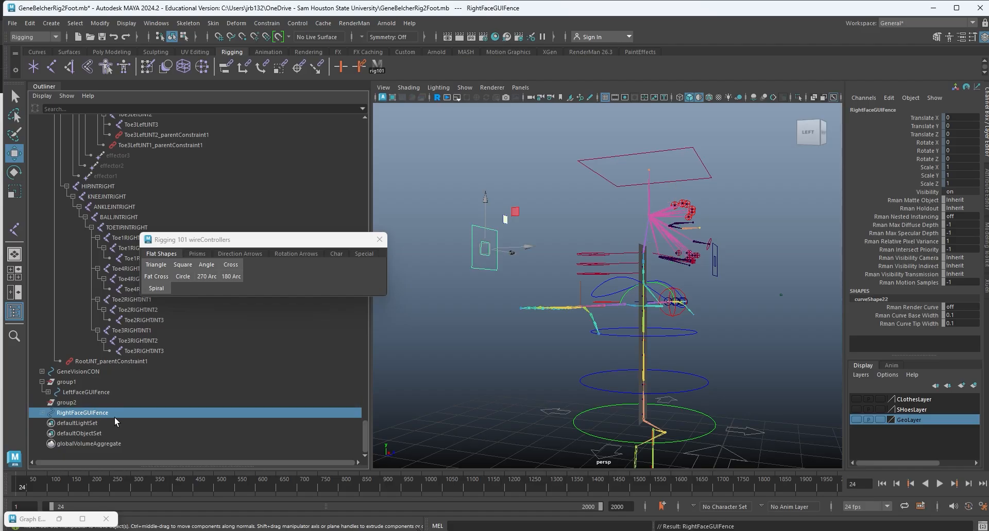
pyautogui.hotkey('ctrl', 's')
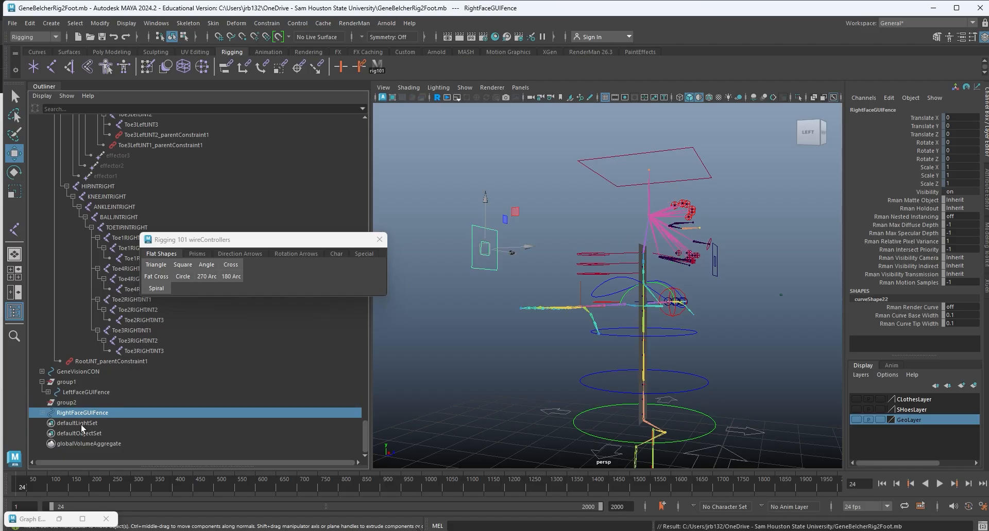
# Undo the unparenting of RightFaceGUIFence so it returns under group2.
pyautogui.keyDown('alt'); pyautogui.moveTo(573, 194); pyautogui.dragTo(555, 227); pyautogui.keyUp('alt')
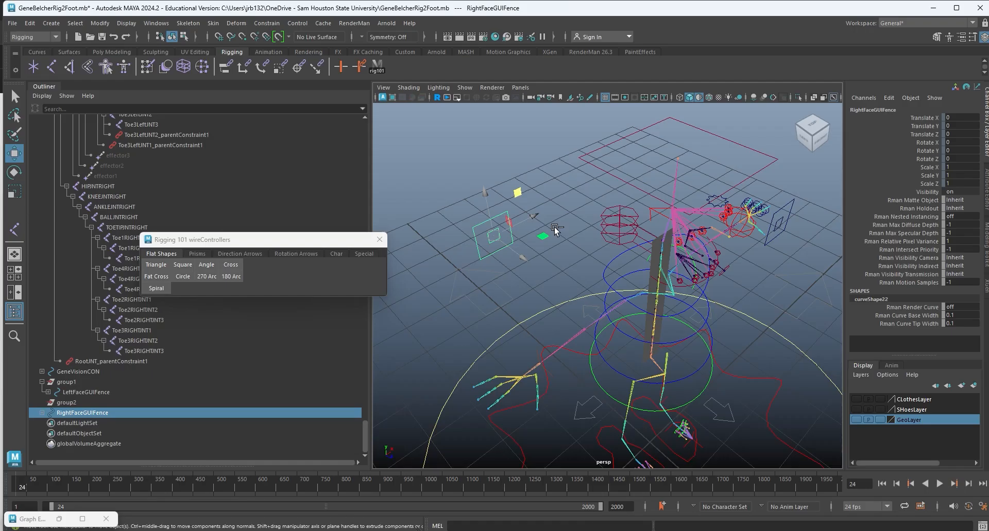
pyautogui.hotkey('ctrl', 'z')
pyautogui.keyDown('alt'); pyautogui.moveTo(566, 348); pyautogui.dragTo(539, 304); pyautogui.keyUp('alt')
# Examine the keyable, hidden and displayed channels of RightFaceGUIFence in the Channel Control window.
pyautogui.click(889, 97)
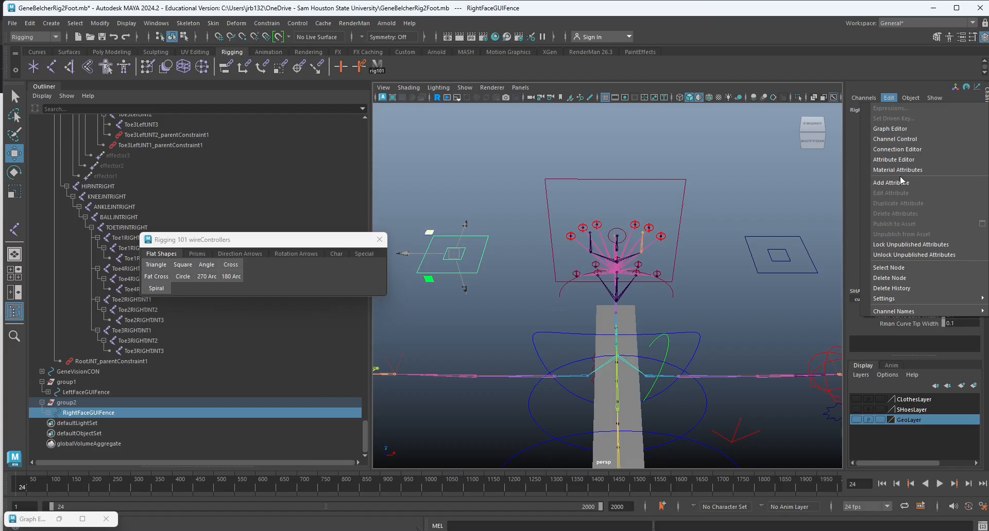
pyautogui.click(898, 102)
pyautogui.click(886, 98)
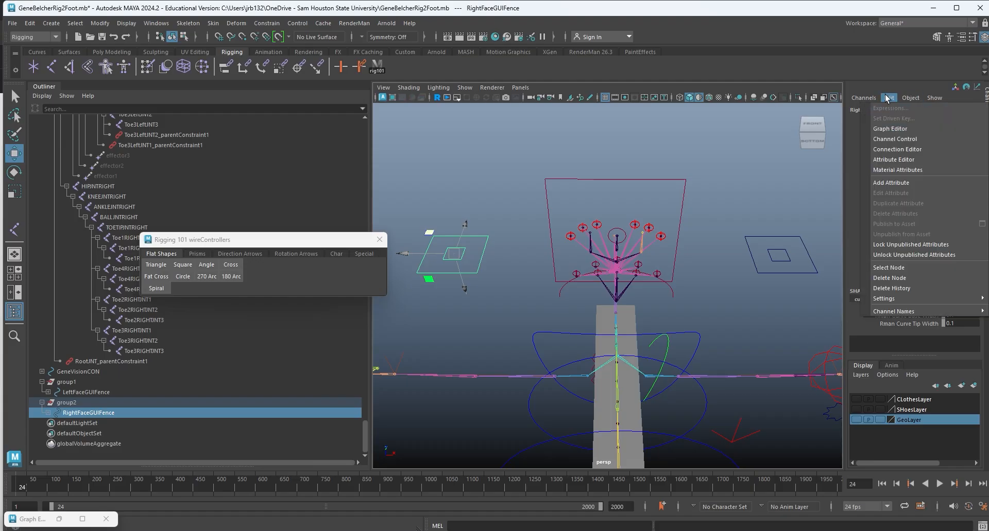
pyautogui.click(894, 139)
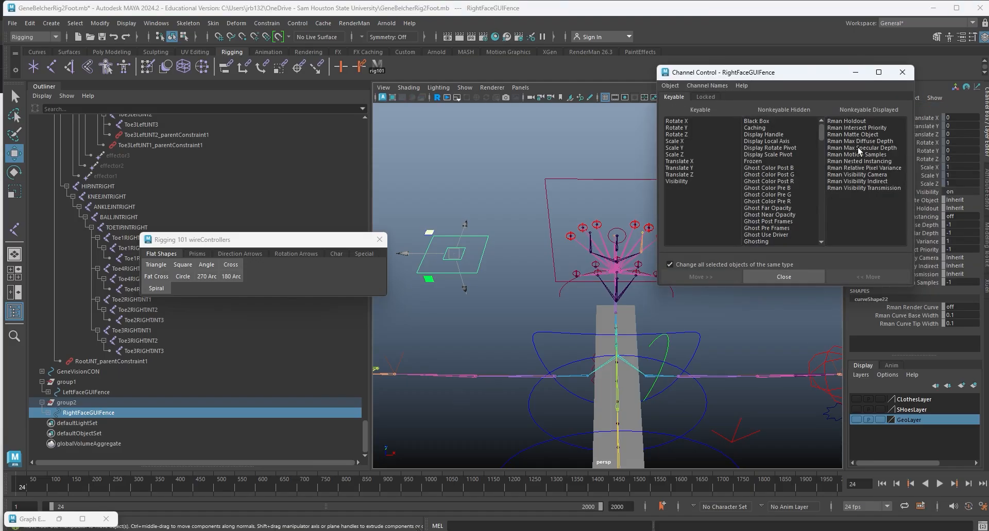
pyautogui.scroll(-10, 761, 229)
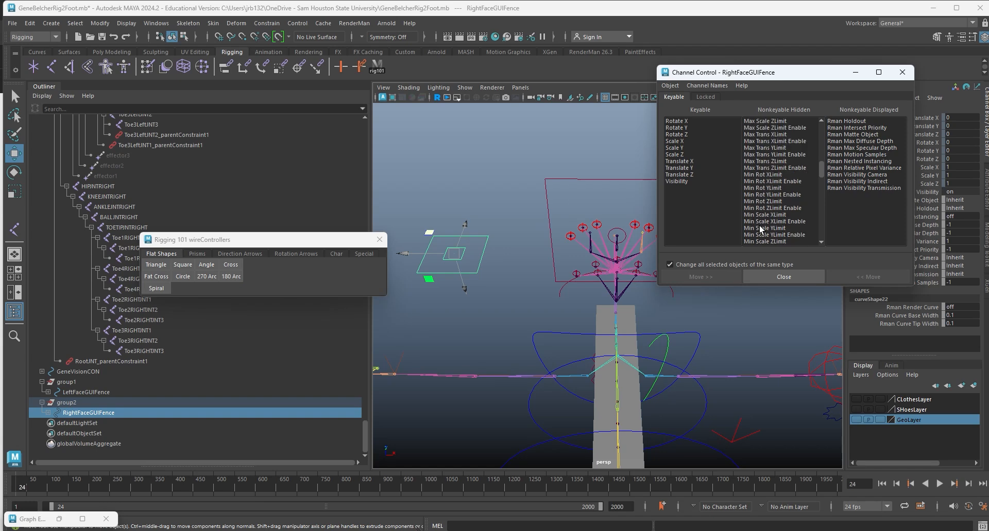
pyautogui.scroll(-8, 760, 229)
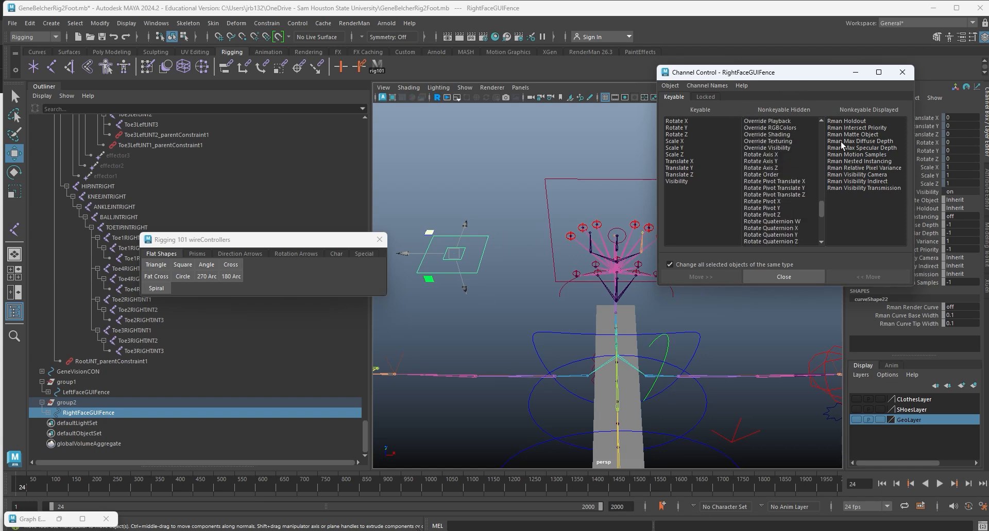
pyautogui.scroll(-8, 751, 221)
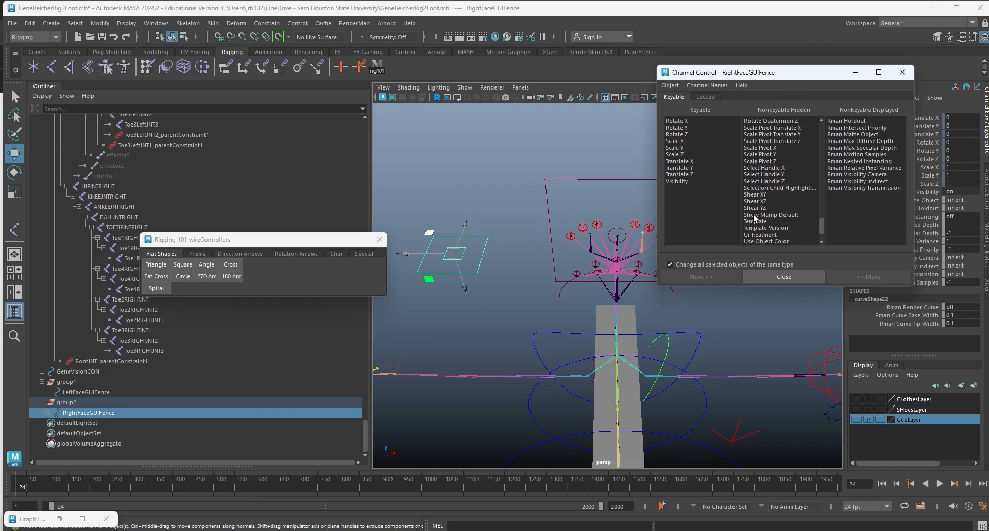
pyautogui.click(902, 72)
# Unlock all translate, rotate and scale channels of RightFaceGUIFence.
pyautogui.click(929, 184)
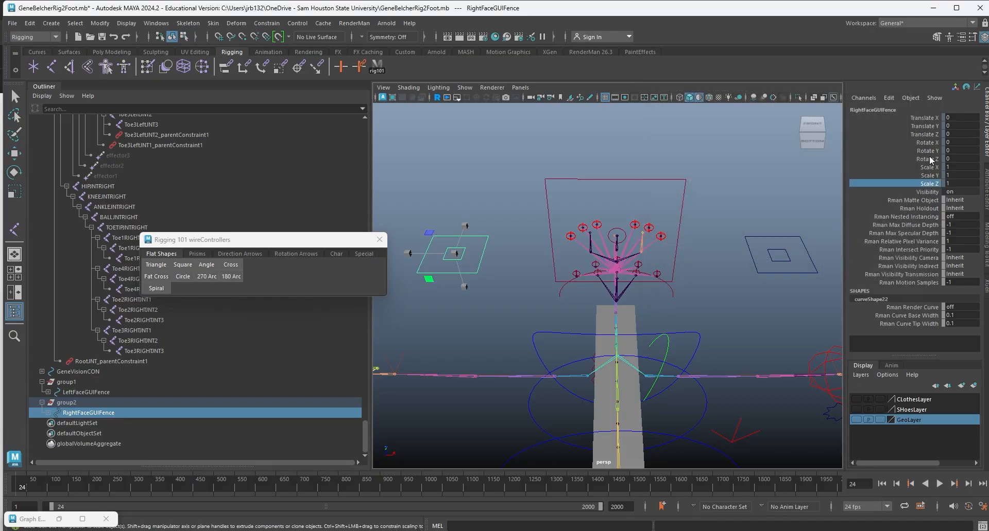
pyautogui.keyDown('shift'); pyautogui.click(923, 117); pyautogui.keyUp('shift')
pyautogui.rightClick(923, 117)
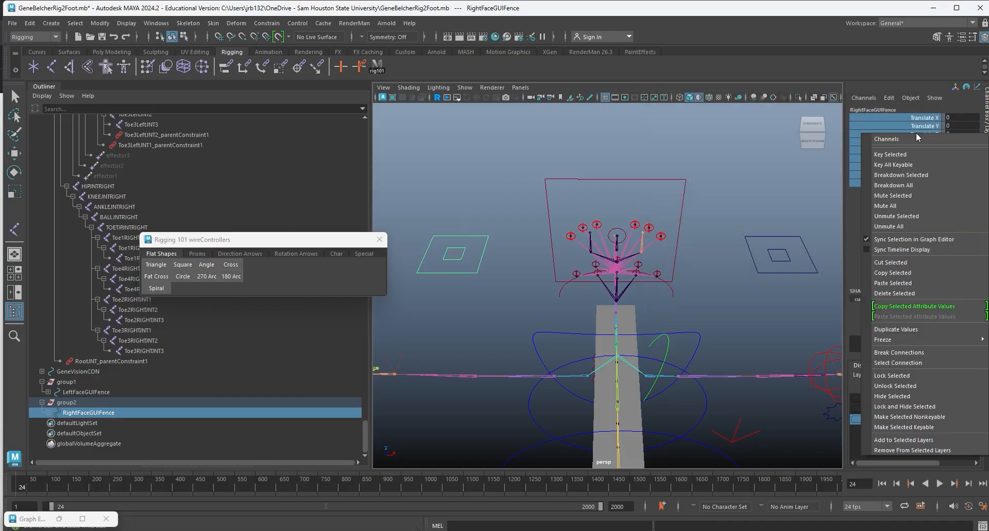
pyautogui.click(887, 385)
# Test moving RightFaceGUIToggleCON inside its fence and undo the test move.
pyautogui.click(469, 200)
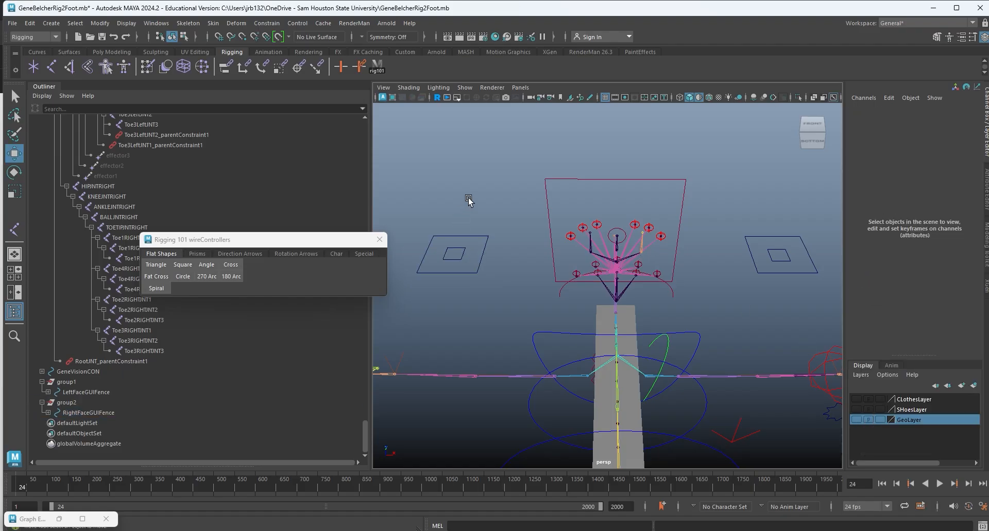
pyautogui.click(492, 237)
pyautogui.click(521, 199)
pyautogui.click(455, 254)
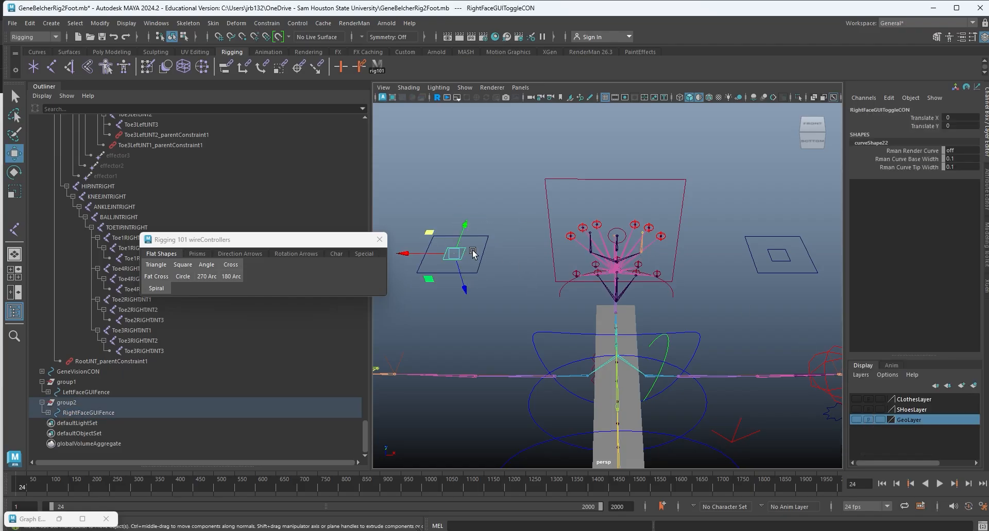
pyautogui.click(530, 306)
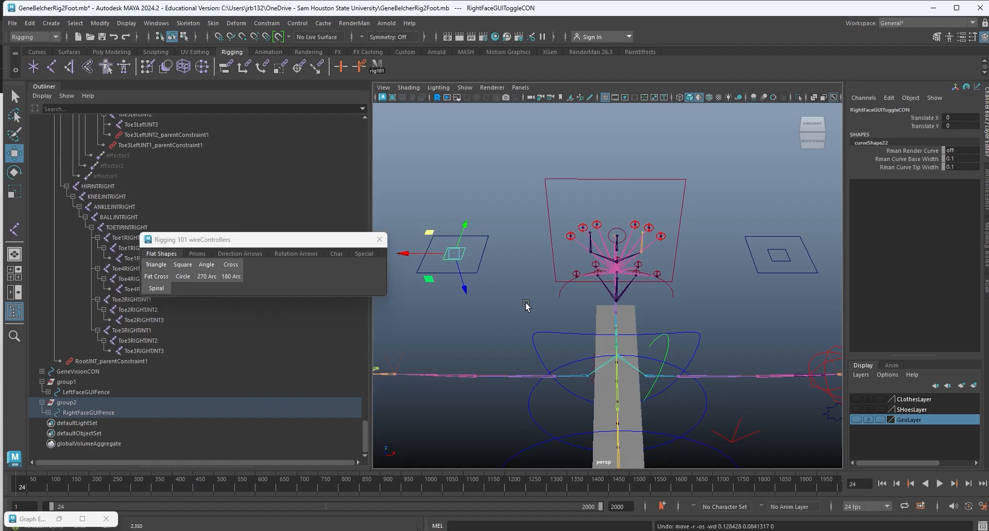
# Unparent RightFaceGUIFence from group2 and try to freeze its transformations, including a separate freeze of the rotation.
pyautogui.click(84, 414)
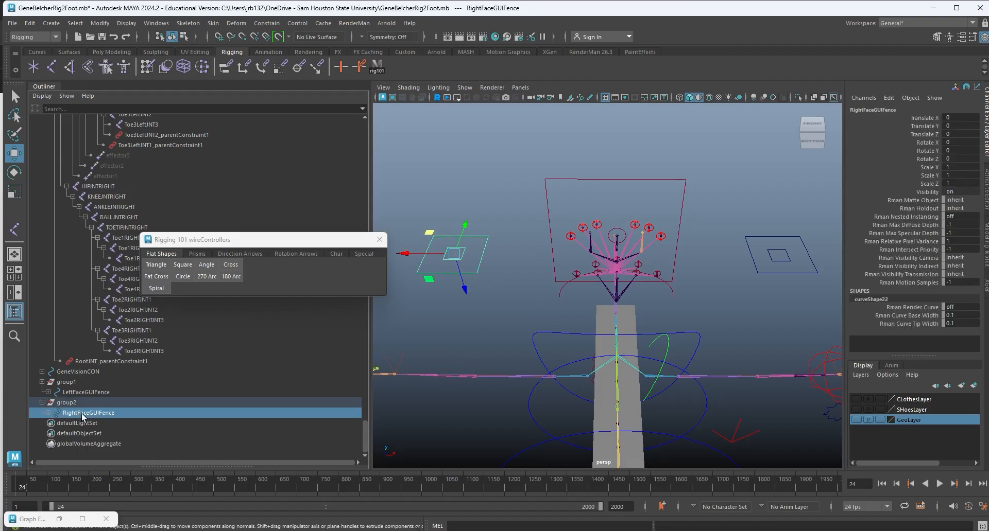
pyautogui.hotkey('shift', 'p')
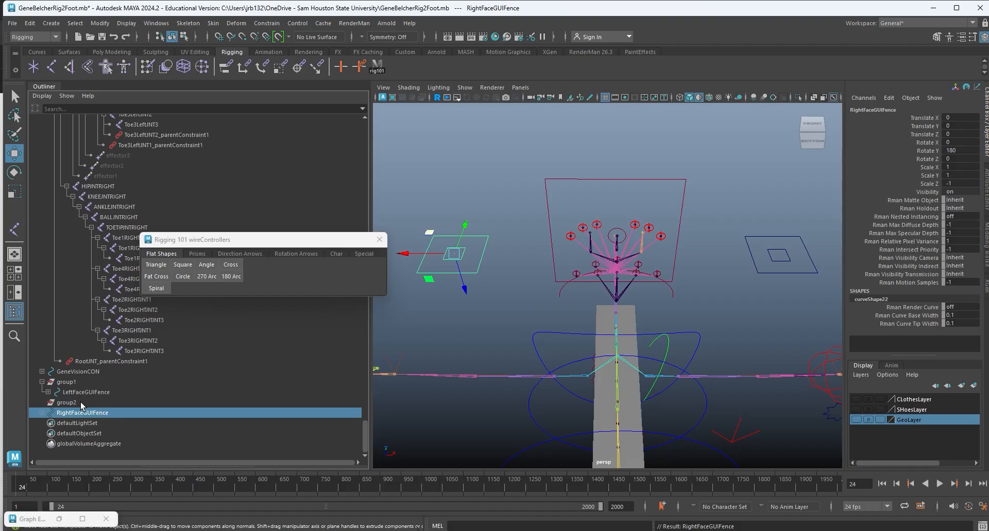
pyautogui.click(99, 23)
pyautogui.click(137, 72)
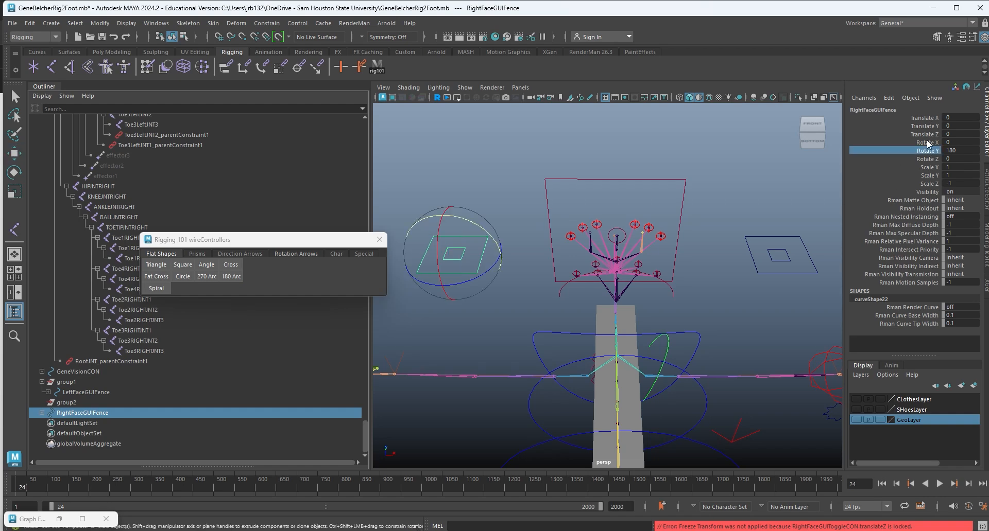
pyautogui.rightClick(921, 159)
pyautogui.moveTo(888, 355)
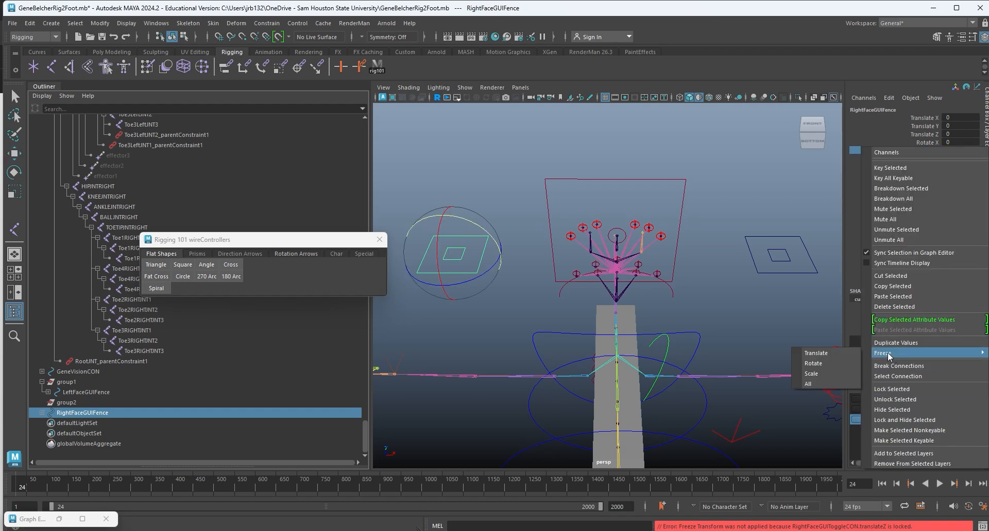
pyautogui.click(821, 363)
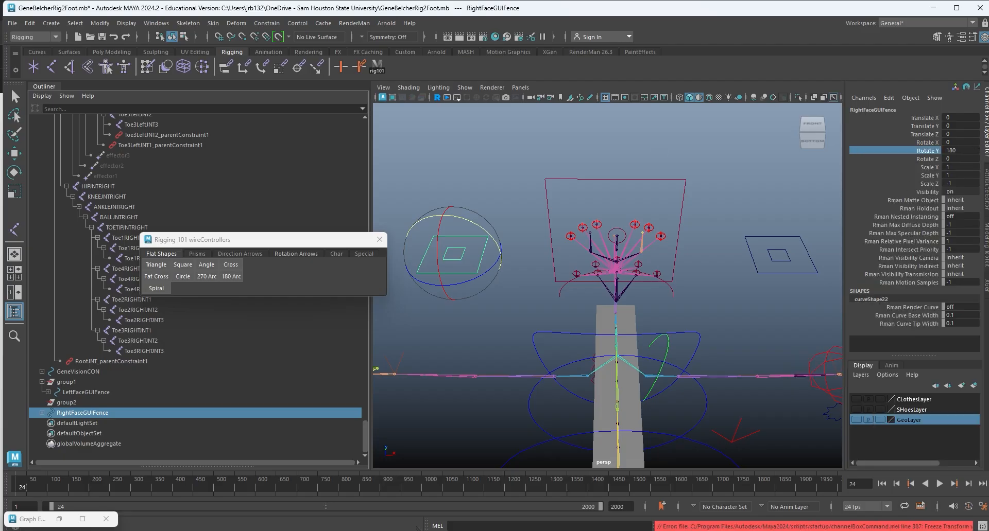
# Read the freeze transform errors in the Script Editor, widening its window to show the full messages.
pyautogui.click(982, 527)
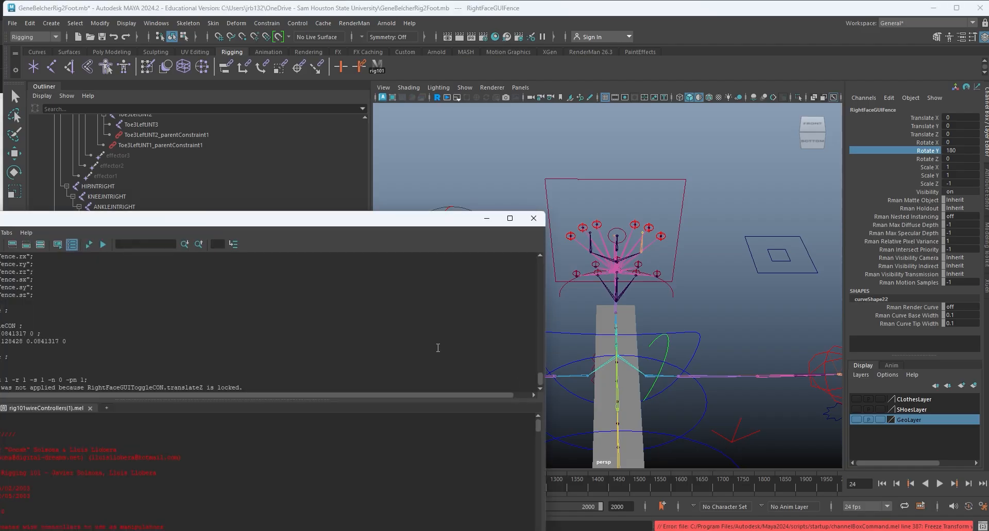
pyautogui.moveTo(290, 219); pyautogui.dragTo(555, 68)
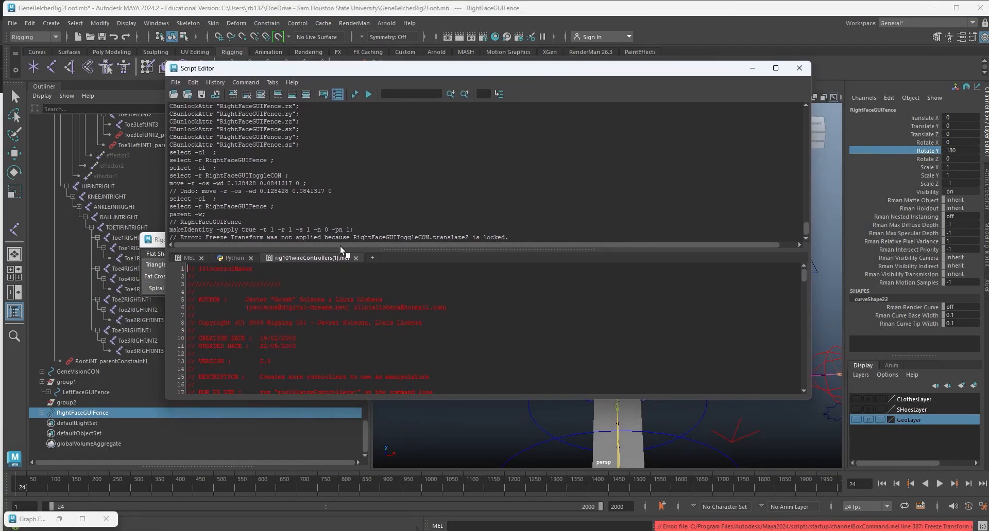
pyautogui.scroll(-1, 282, 211)
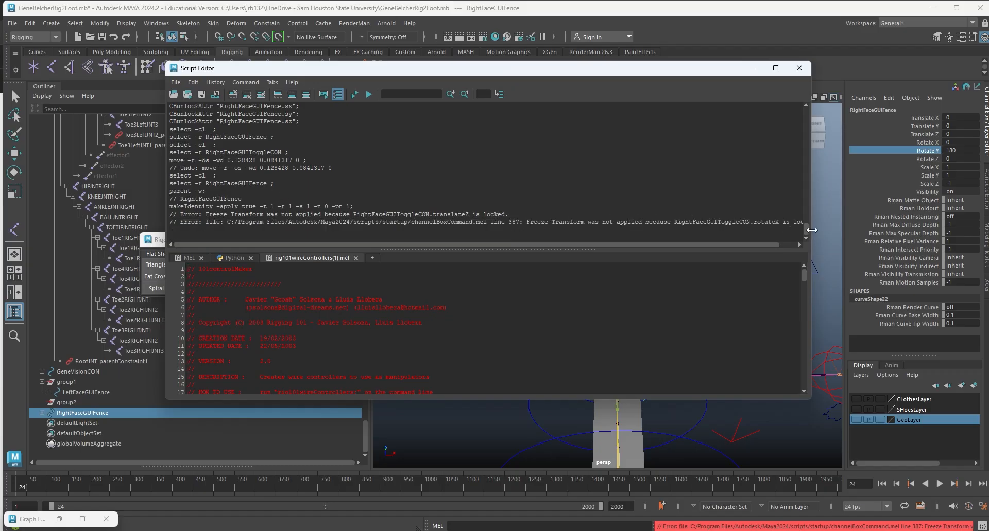
pyautogui.moveTo(812, 225); pyautogui.dragTo(856, 225)
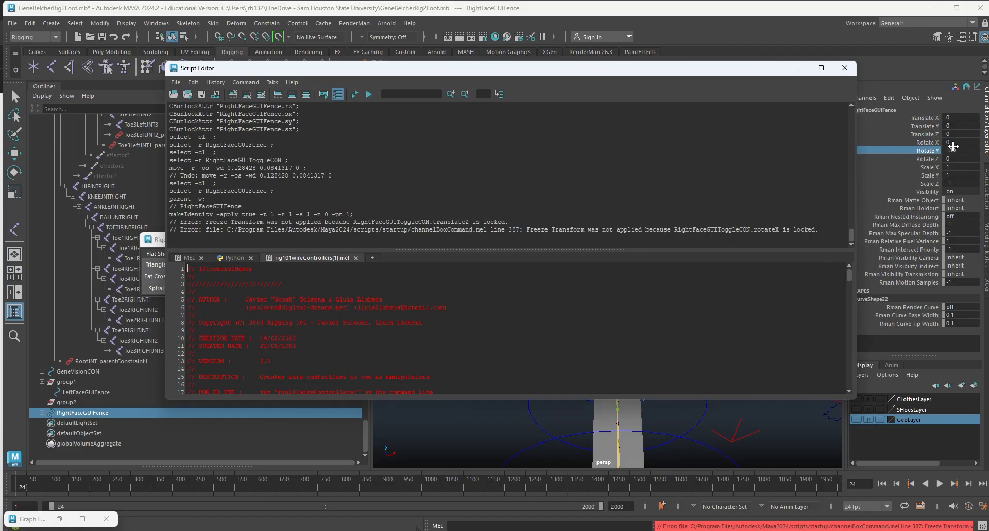
# Try again to freeze the rotation of RightFaceGUIFence, close the Script Editor and undo the unparenting from group2.
pyautogui.rightClick(931, 148)
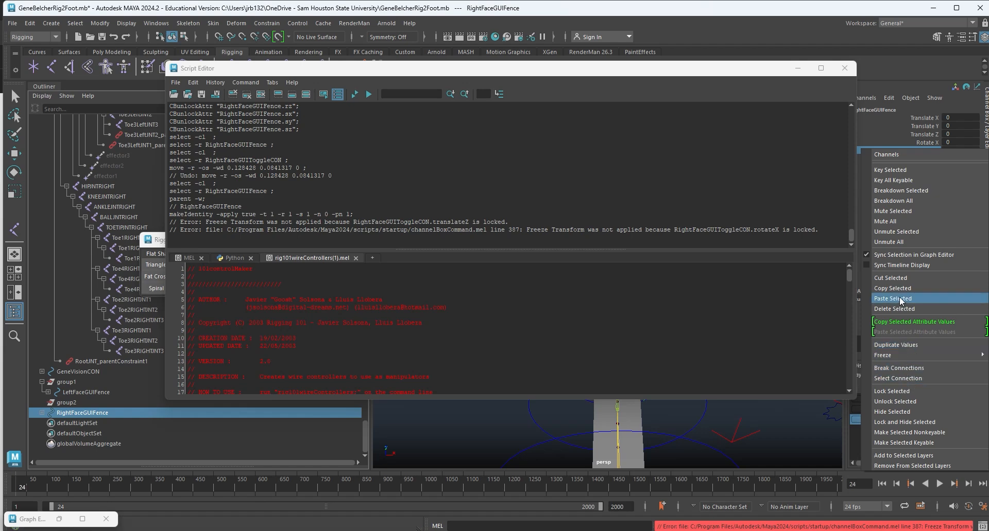
pyautogui.moveTo(895, 358)
pyautogui.click(835, 364)
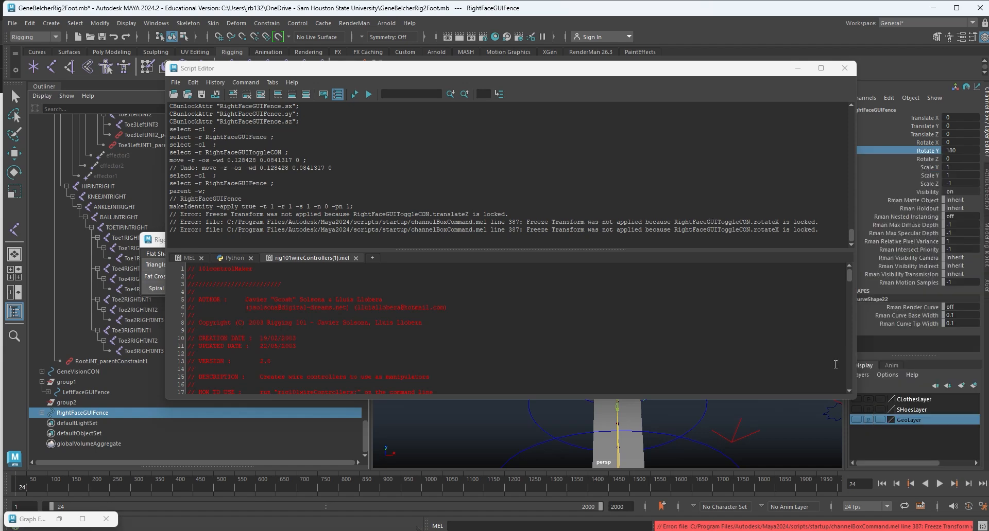
pyautogui.click(844, 68)
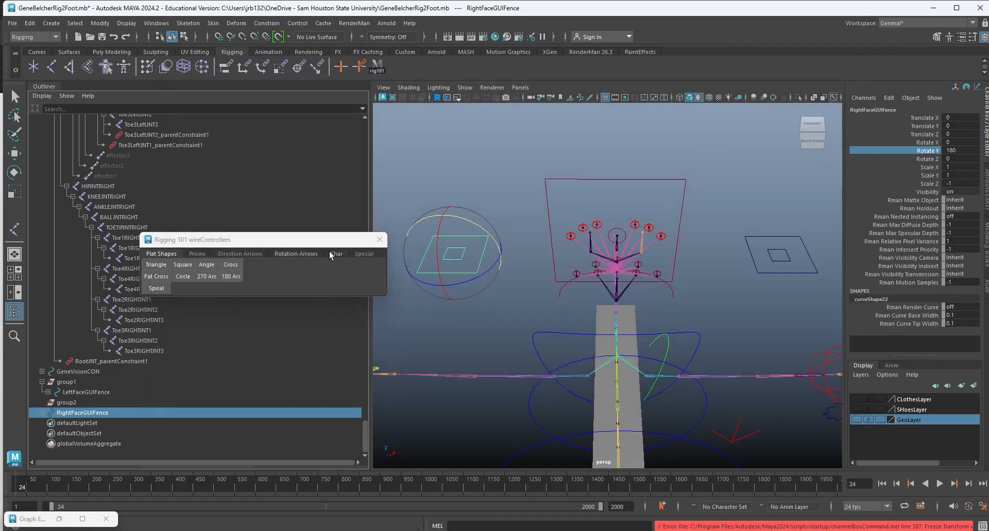
pyautogui.hotkey('ctrl', 'z')
# Make the hidden Rotate X, Rotate Y and Rotate Z channels of RightFaceGUIToggleCON keyable through Channel Control.
pyautogui.keyDown('alt'); pyautogui.moveTo(518, 252); pyautogui.dragTo(555, 275); pyautogui.keyUp('alt')
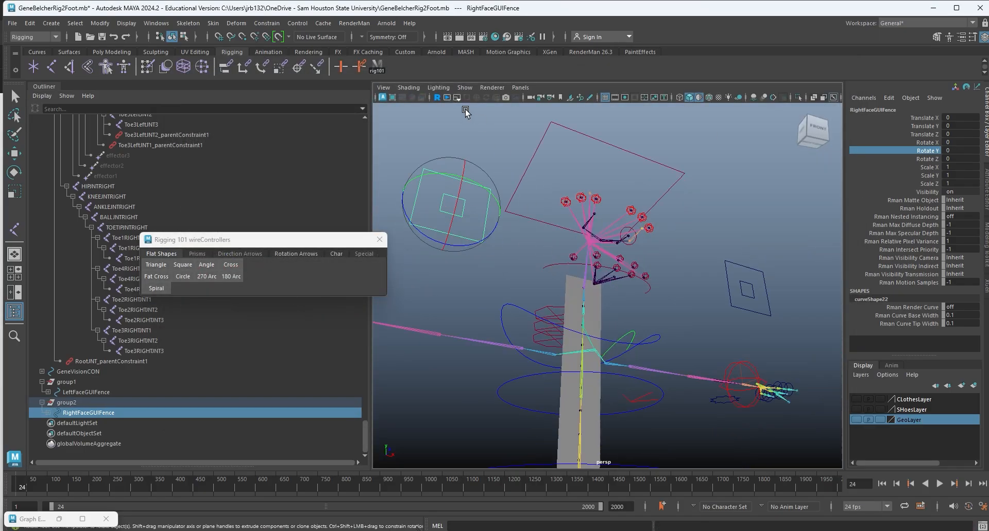
pyautogui.click(451, 118)
pyautogui.press('w')
pyautogui.click(438, 185)
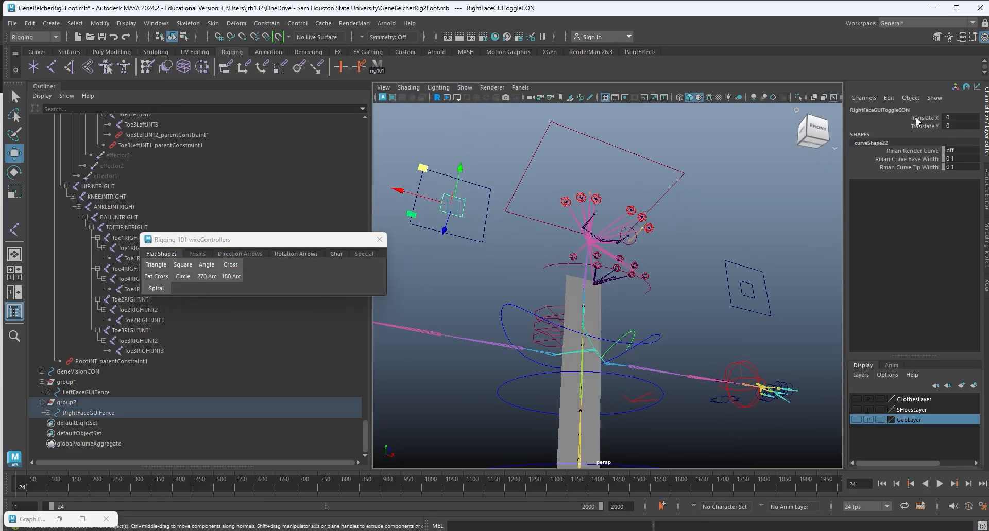
pyautogui.click(888, 98)
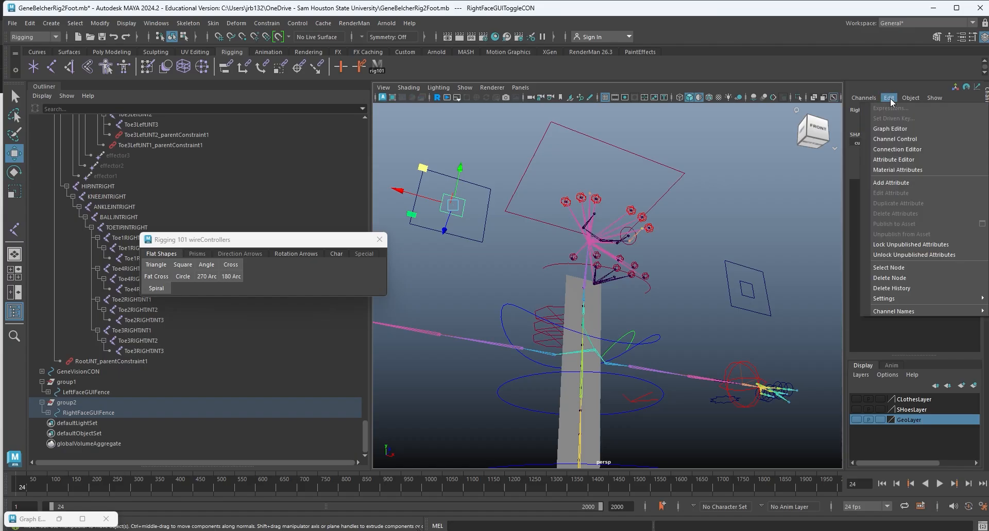
pyautogui.click(884, 138)
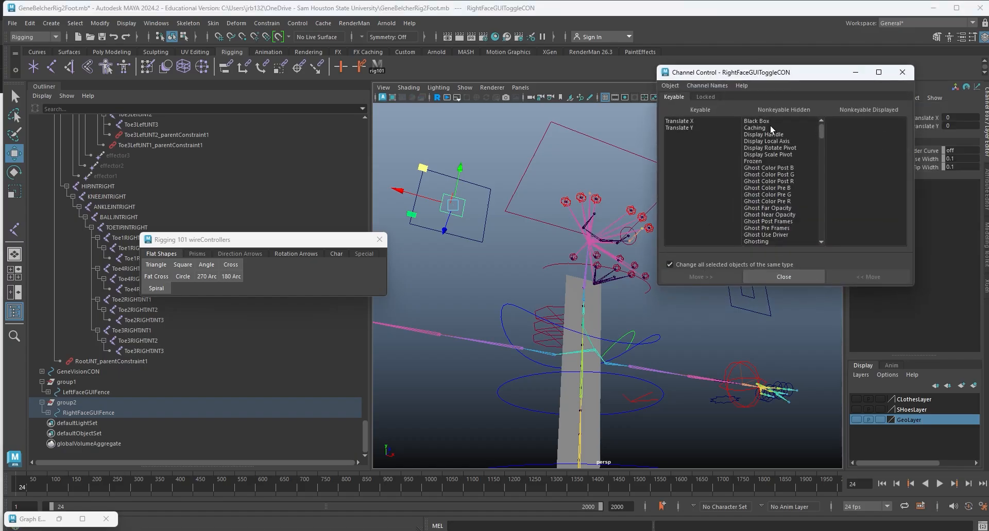
pyautogui.scroll(-15, 764, 144)
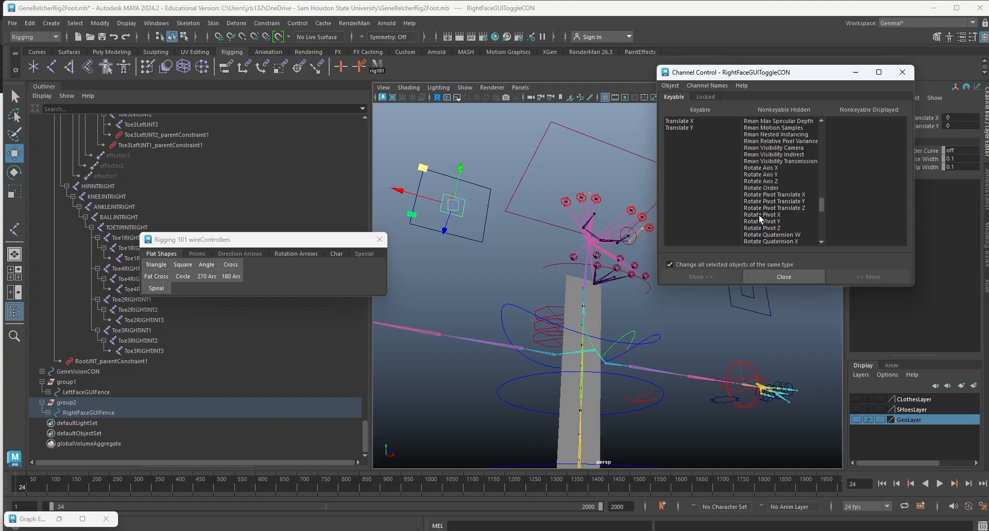
pyautogui.scroll(-3, 758, 200)
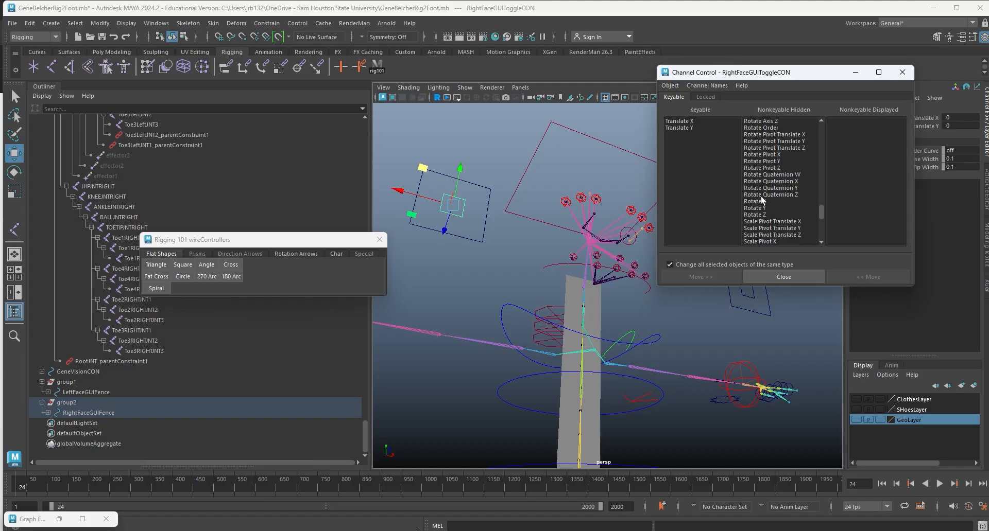
pyautogui.click(760, 202)
pyautogui.keyDown('shift'); pyautogui.click(755, 215); pyautogui.keyUp('shift')
pyautogui.click(867, 277)
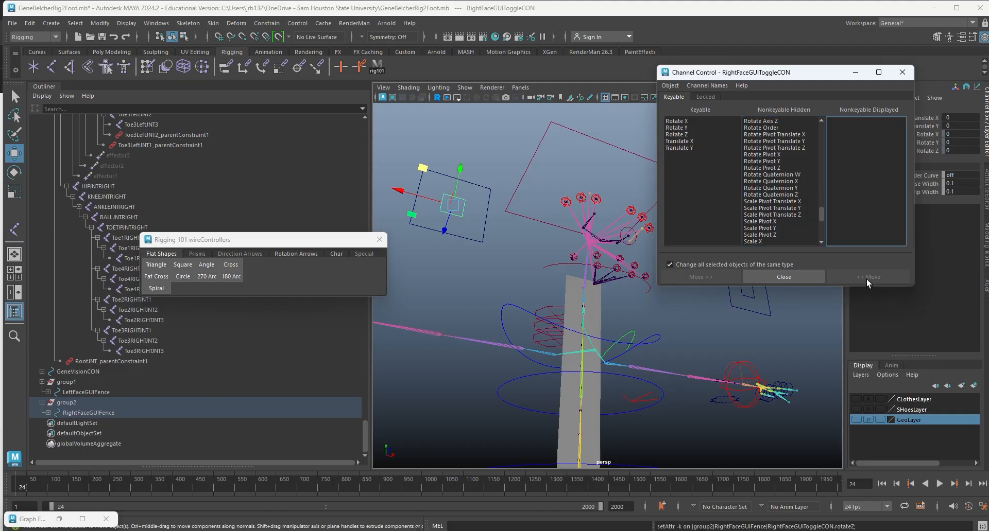
# Unlock the Rotate X, Rotate Y and Rotate Z channels of RightFaceGUIToggleCON.
pyautogui.moveTo(925, 134); pyautogui.dragTo(928, 151)
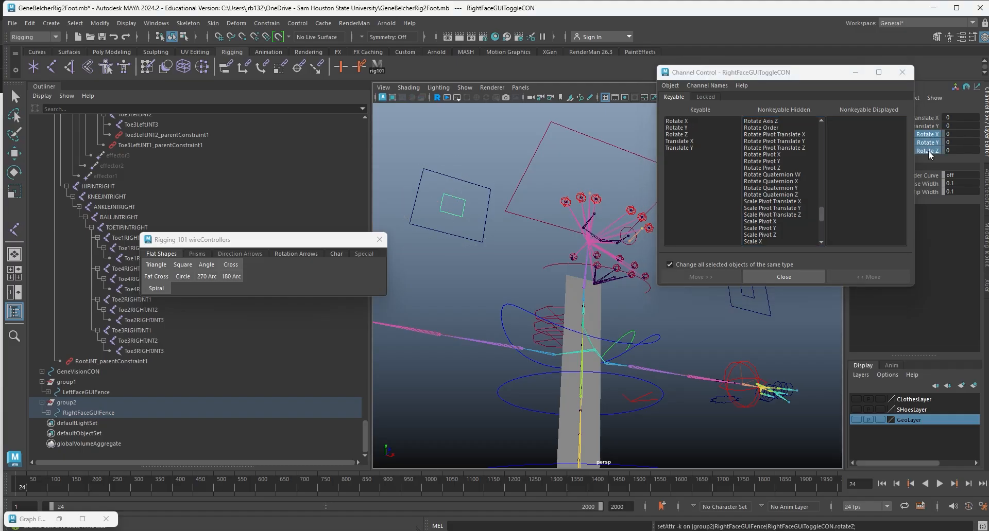
pyautogui.rightClick(929, 151)
pyautogui.click(909, 404)
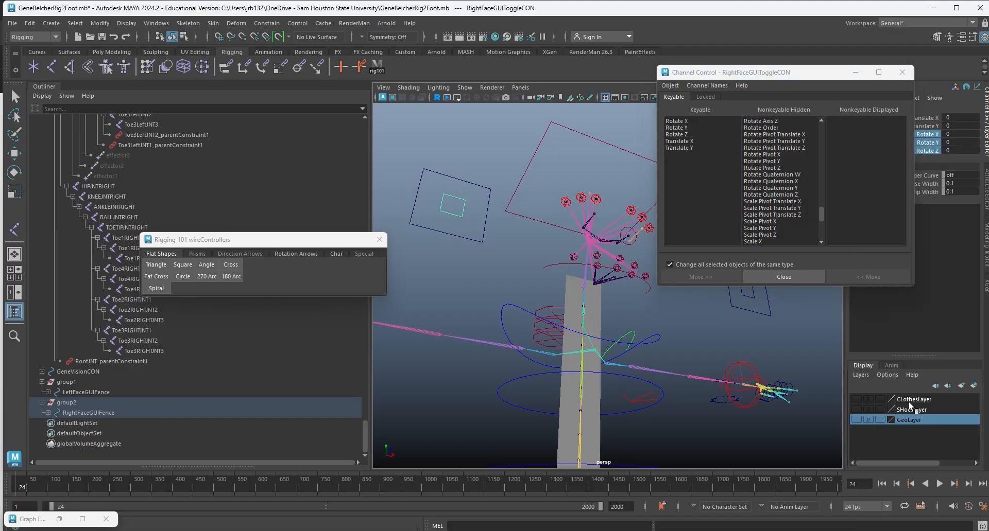
# Select RightFaceGUIFence again, leaving its transformations unfrozen.
pyautogui.click(466, 181)
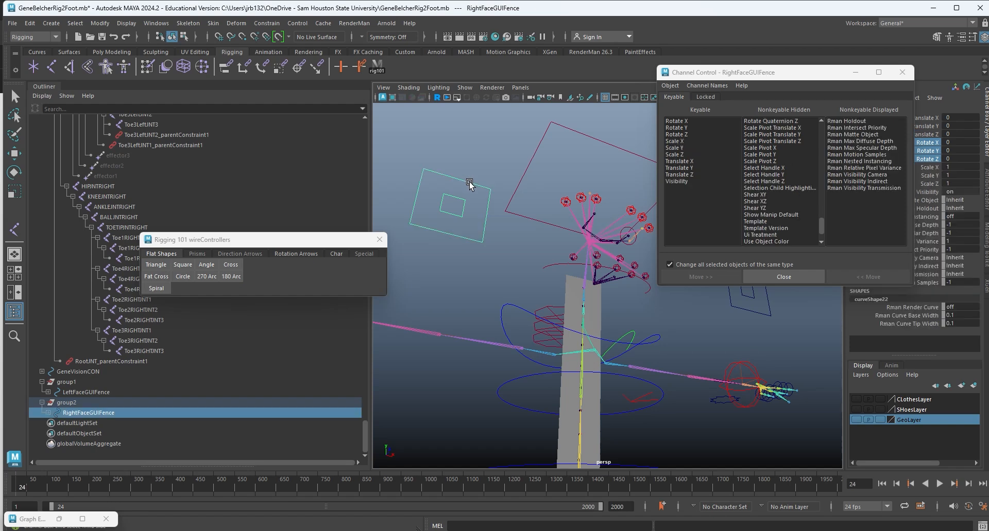
pyautogui.click(99, 24)
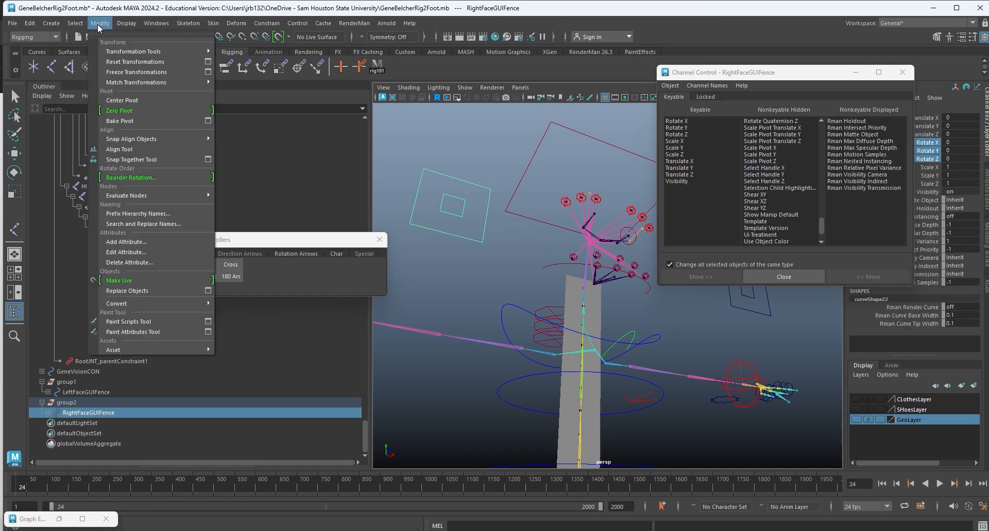
pyautogui.click(433, 165)
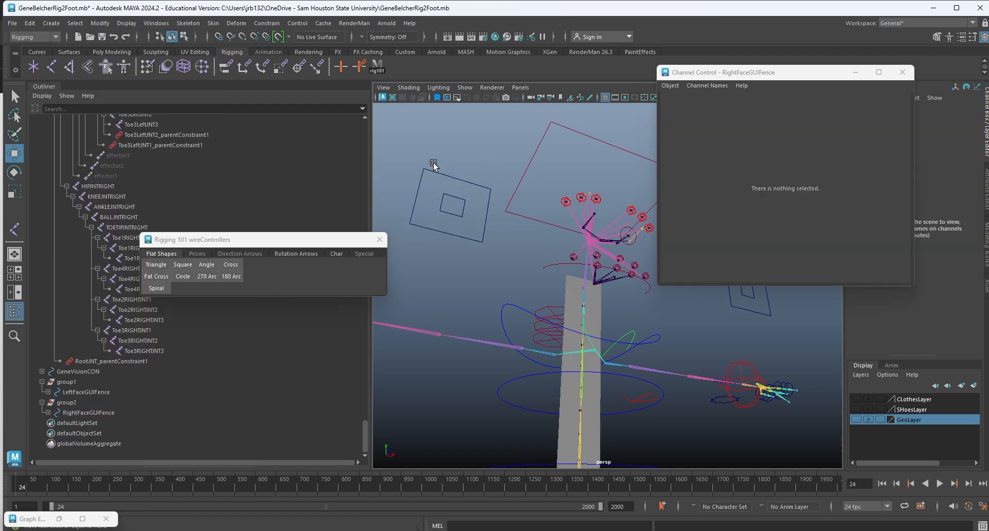
pyautogui.click(460, 185)
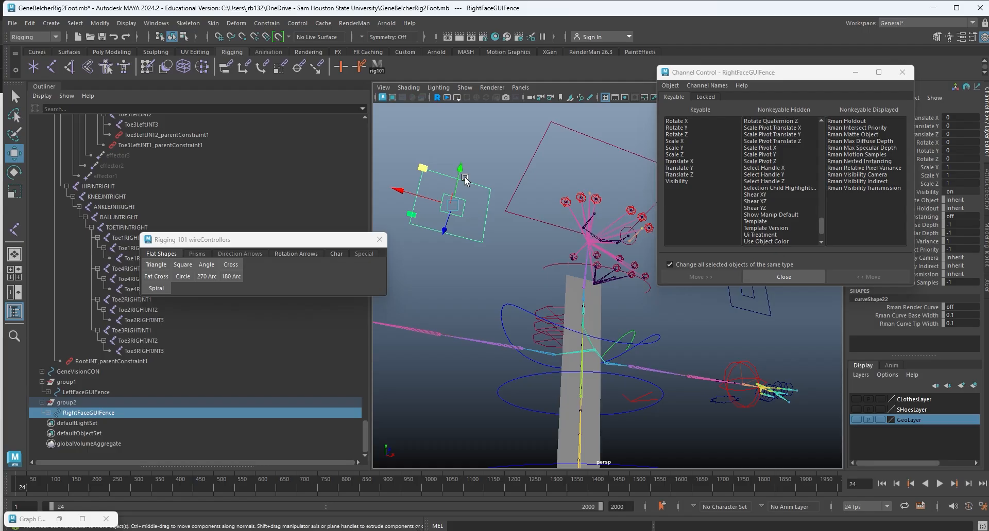
pyautogui.click(459, 146)
pyautogui.click(462, 206)
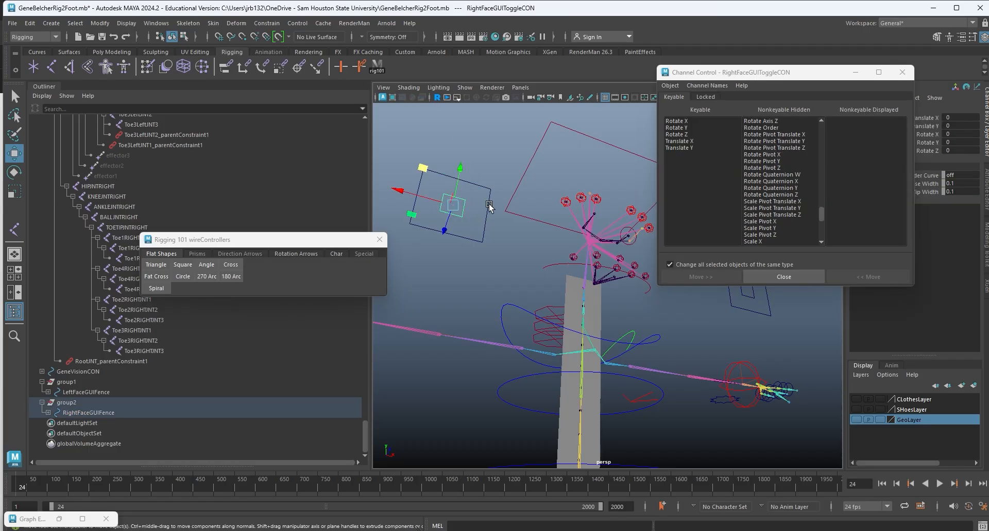
pyautogui.click(446, 123)
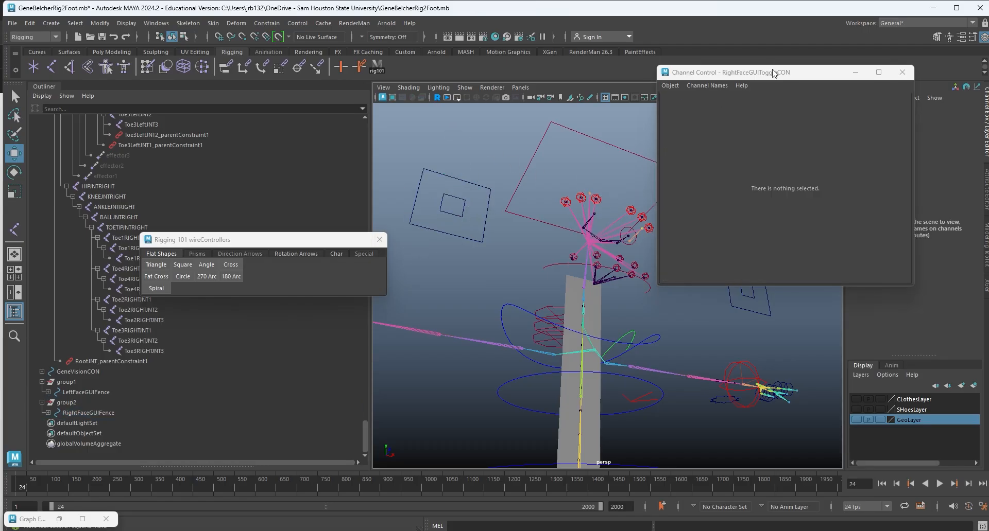
# Lock and hide the Rotate X, Rotate Y and Rotate Z channels of RightFaceGUIToggleCON.
pyautogui.moveTo(772, 74); pyautogui.dragTo(647, 253)
pyautogui.click(475, 184)
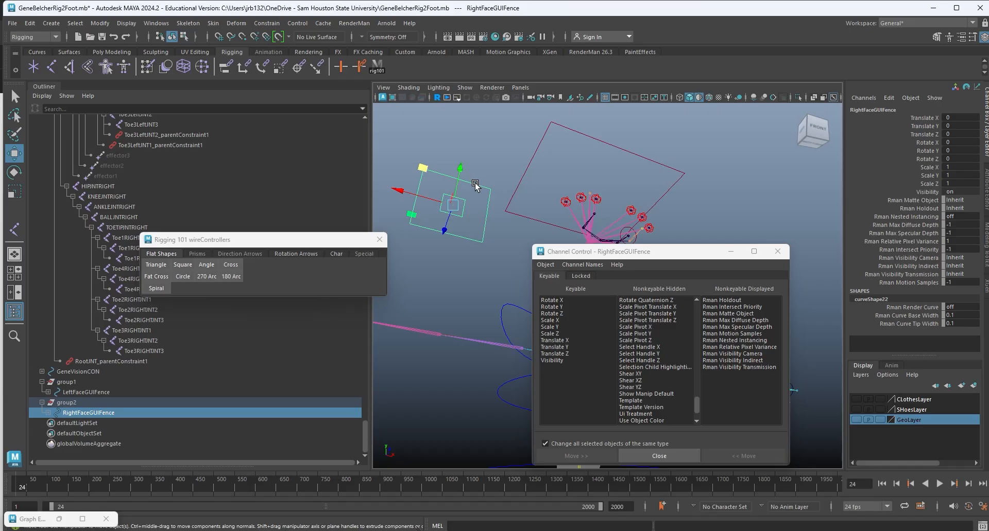
pyautogui.click(488, 135)
pyautogui.click(452, 204)
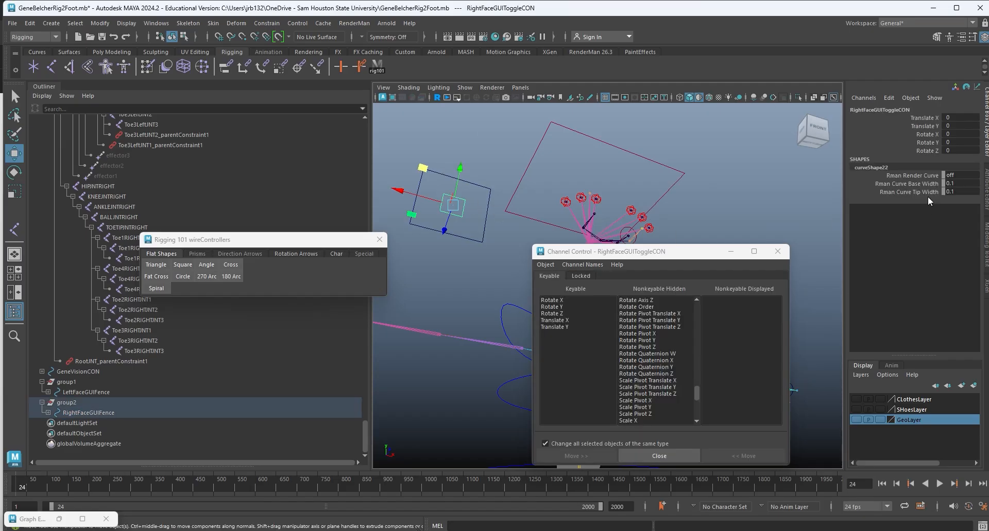
pyautogui.moveTo(925, 134); pyautogui.dragTo(924, 150)
pyautogui.rightClick(925, 150)
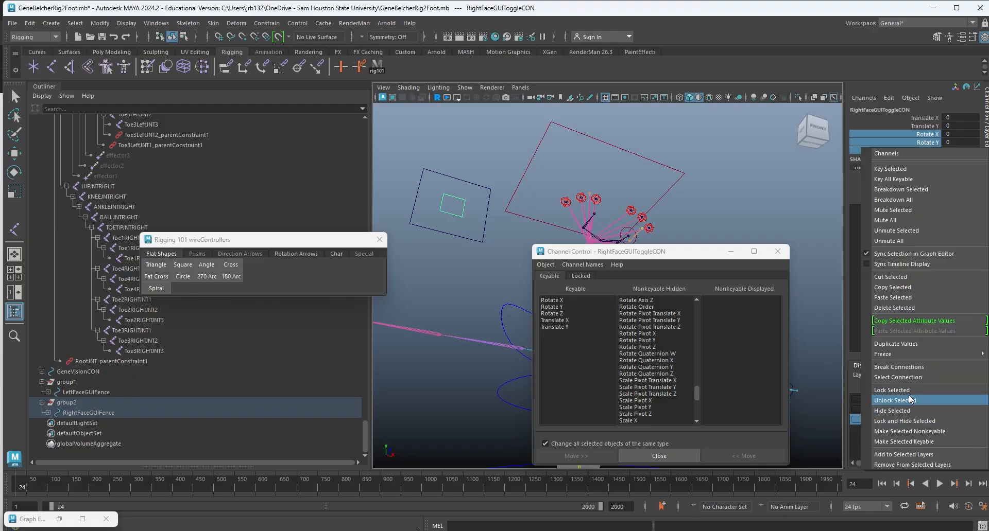
pyautogui.click(909, 423)
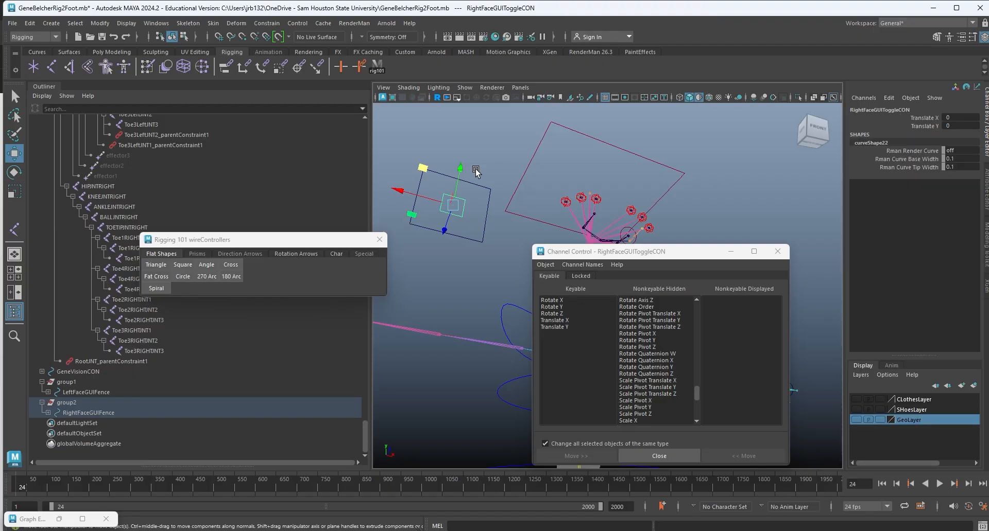
# Lock all Translate, Rotate and Scale channels of RightFaceGUIFence, leaving Visibility out, and clear the selection.
pyautogui.click(489, 200)
pyautogui.click(926, 118)
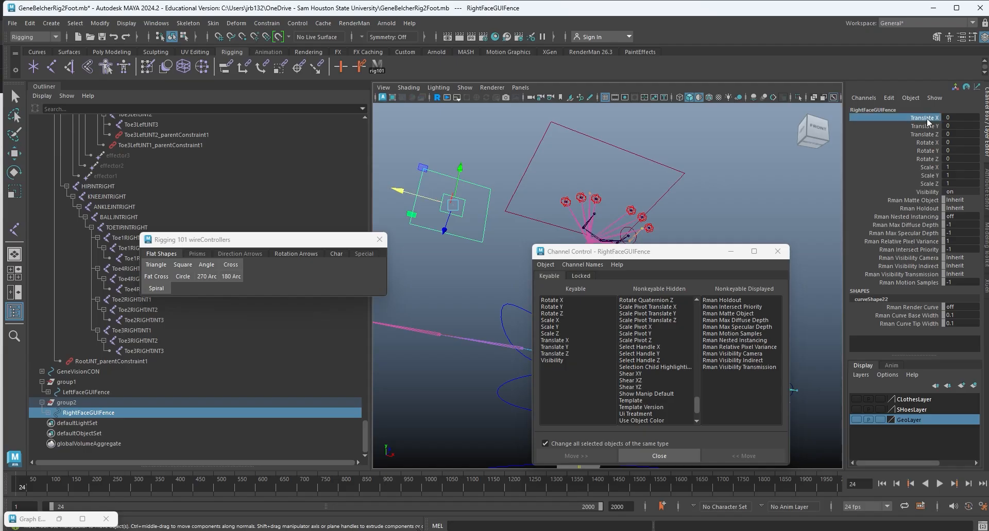
pyautogui.keyDown('shift'); pyautogui.click(930, 192); pyautogui.keyUp('shift')
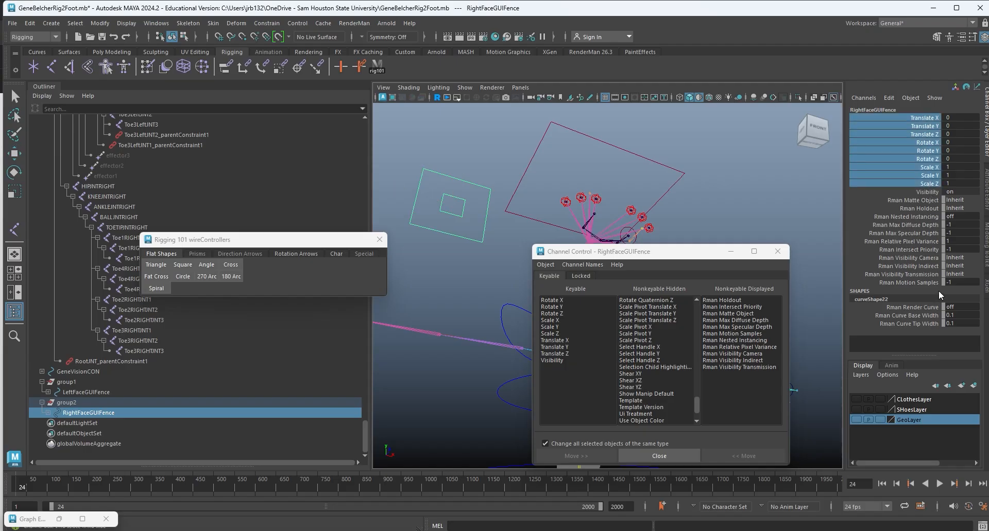
pyautogui.keyDown('shift'); pyautogui.click(928, 284); pyautogui.keyUp('shift')
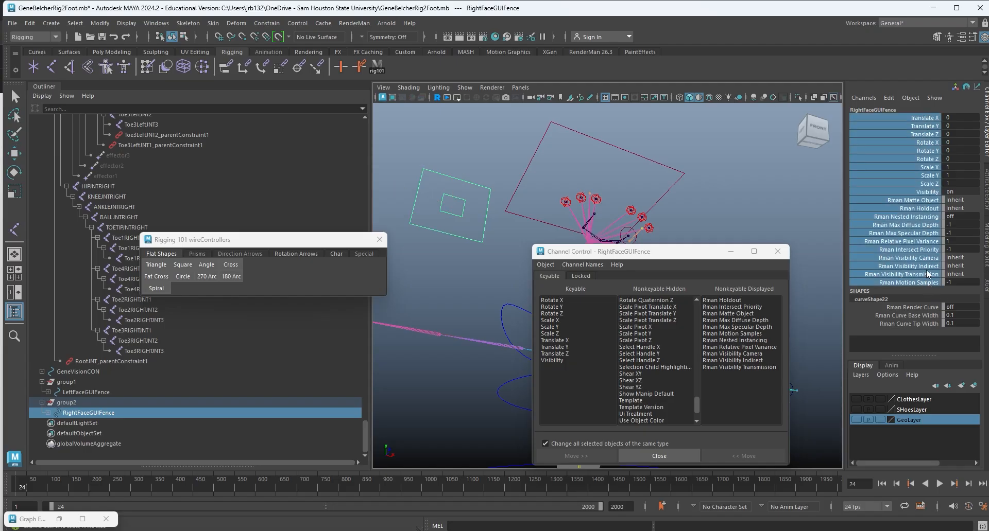
pyautogui.click(929, 118)
pyautogui.keyDown('shift'); pyautogui.click(937, 183); pyautogui.keyUp('shift')
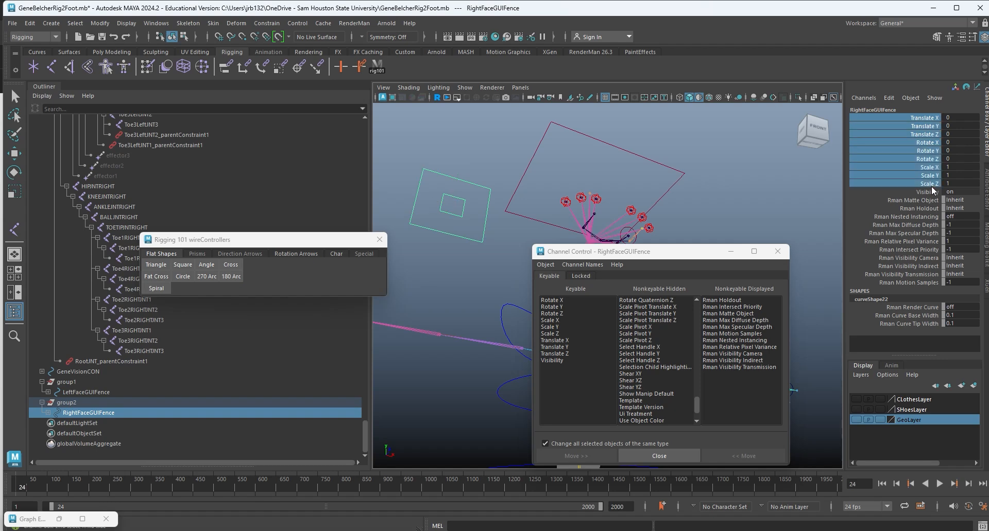
pyautogui.rightClick(936, 184)
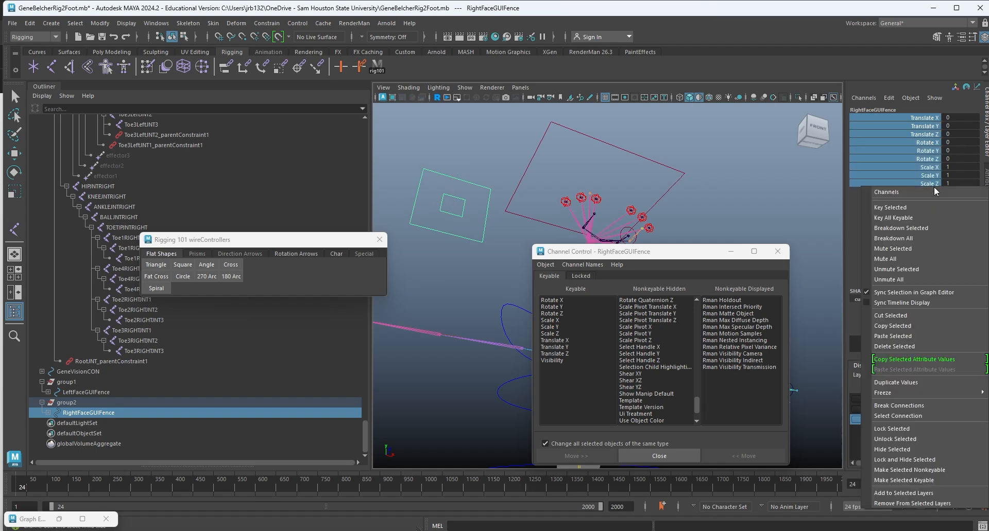
pyautogui.click(905, 430)
pyautogui.click(449, 135)
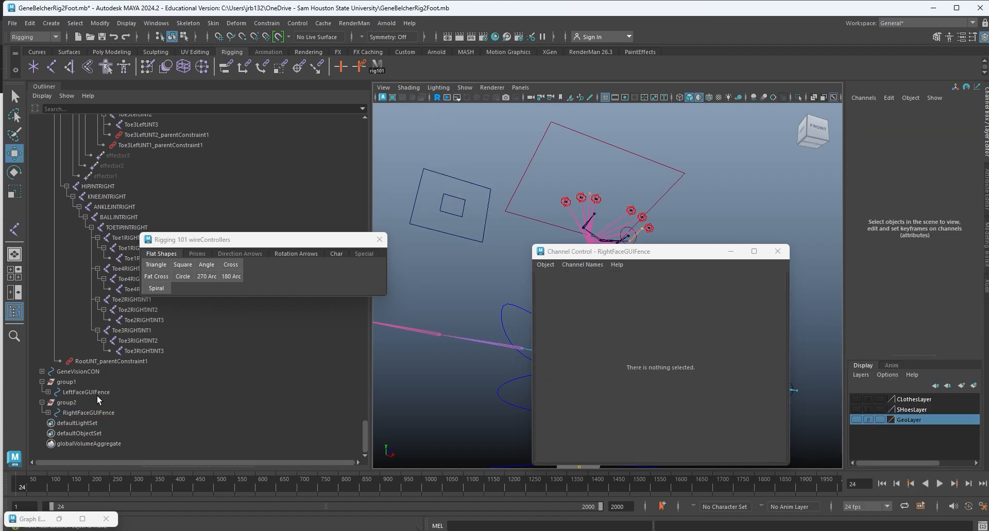
# Group group1 and group2 together, name the new group FaceGUICOnGRP, and close the Channel Control window.
pyautogui.click(67, 393)
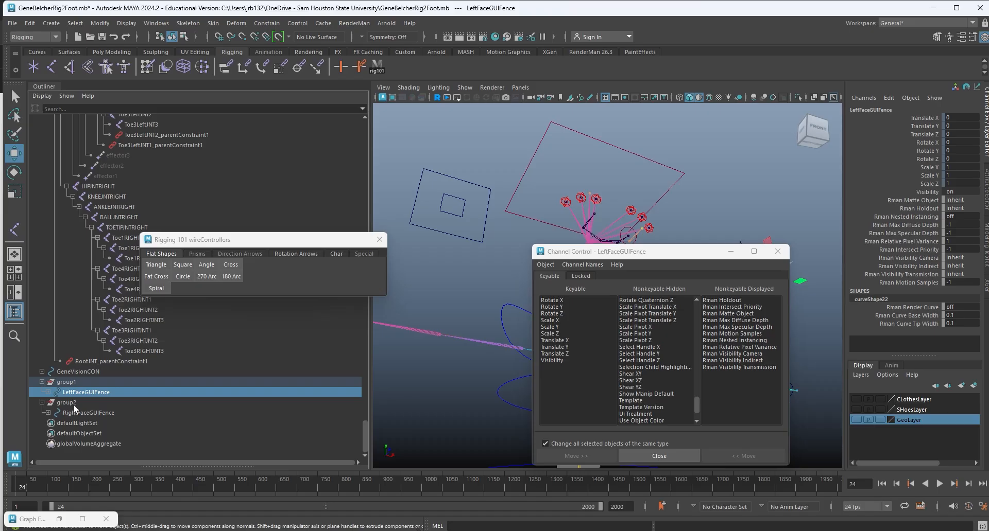
pyautogui.keyDown('shift'); pyautogui.click(67, 404); pyautogui.keyUp('shift')
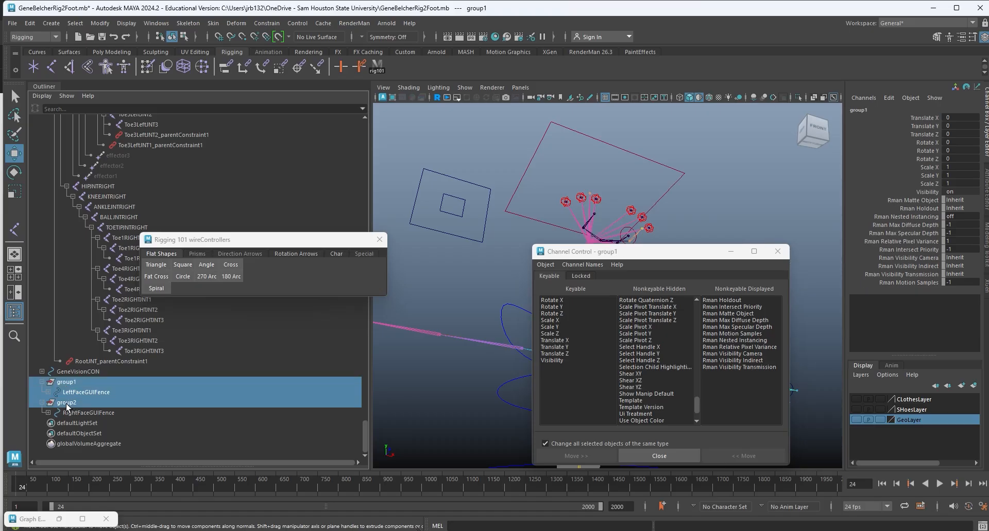
pyautogui.hotkey('ctrl', 'g')
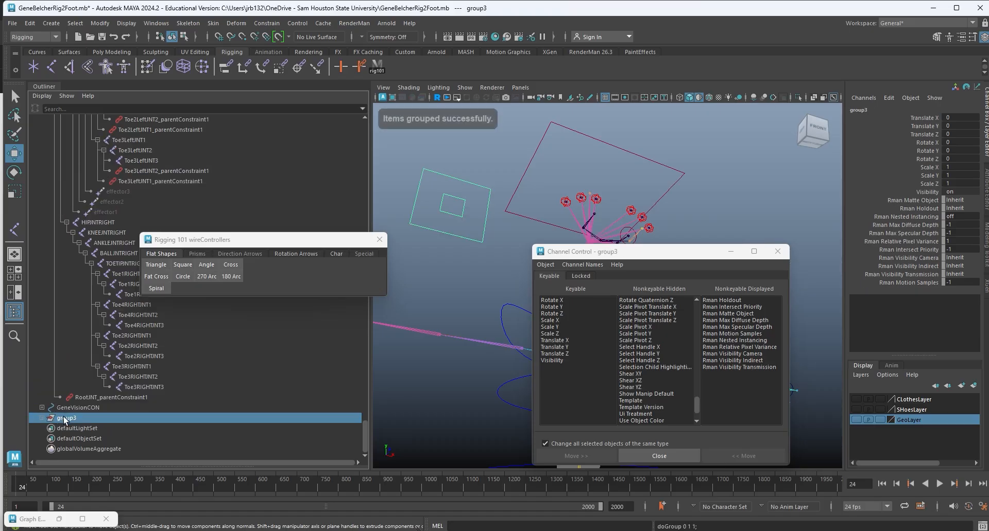
pyautogui.doubleClick(66, 417)
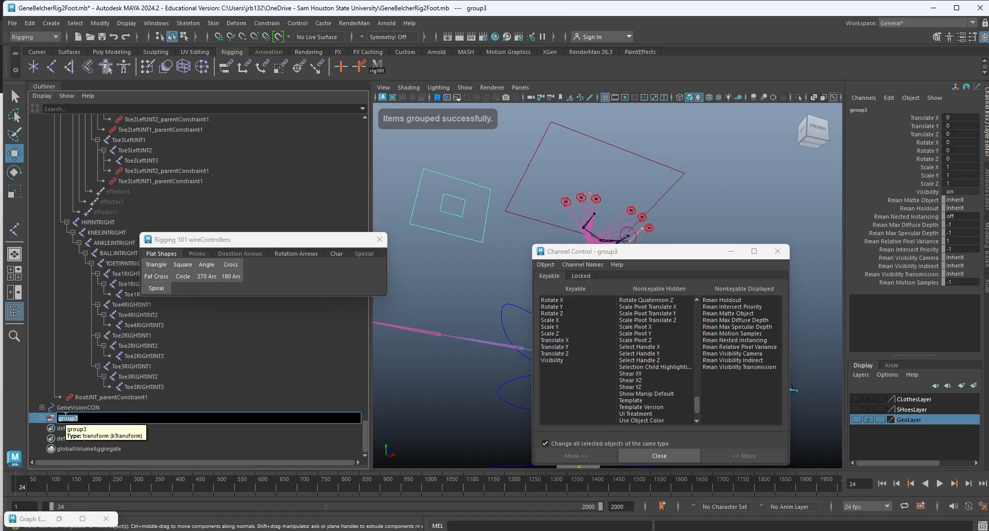
pyautogui.write('FaceGUI')
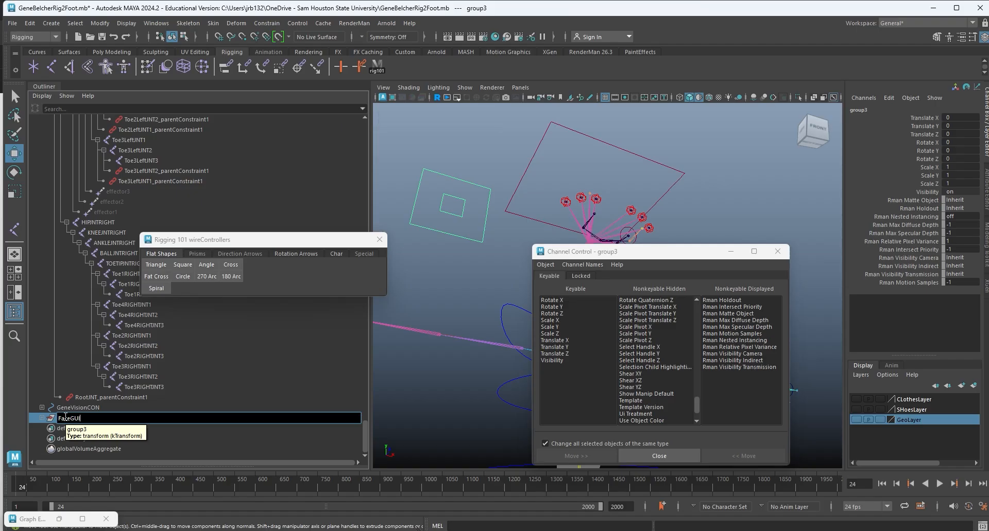
pyautogui.write('COnGRP')
pyautogui.press('Return')
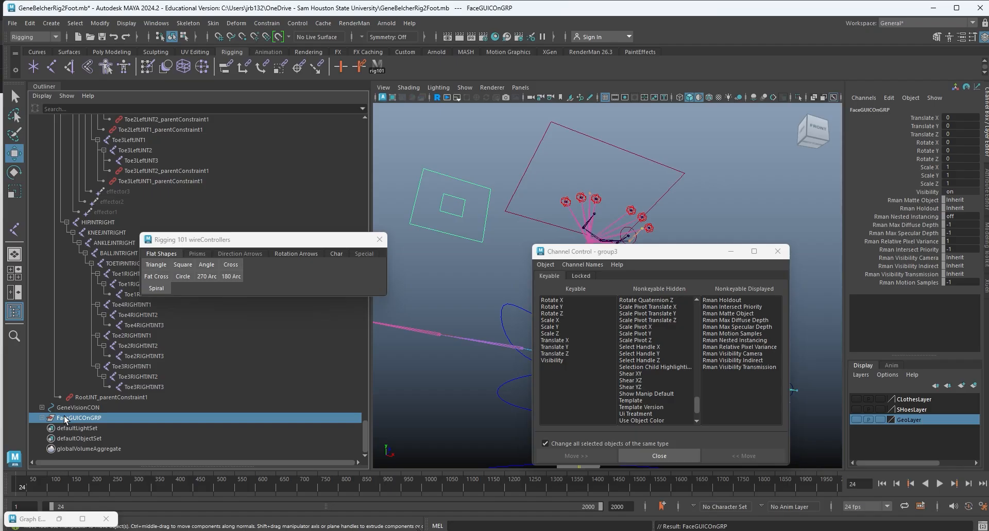
pyautogui.click(777, 252)
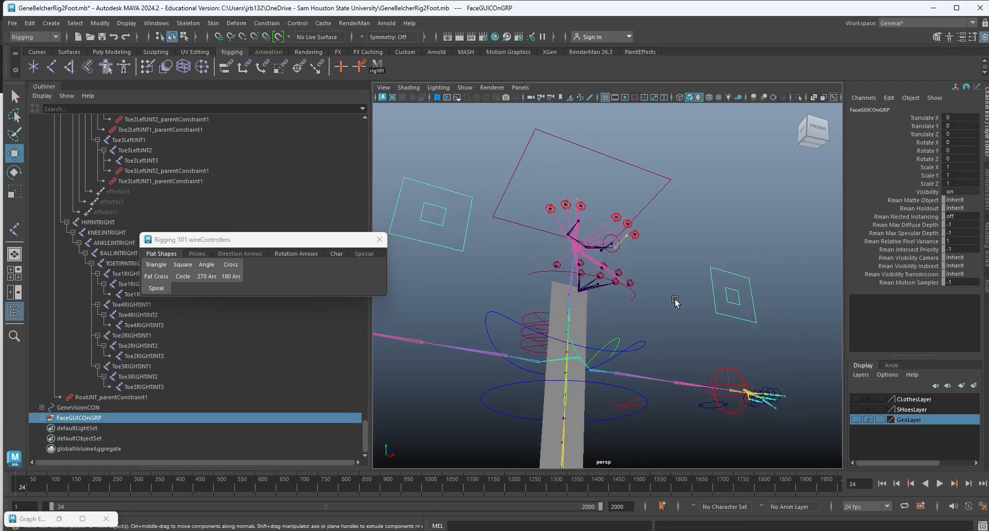
# Snap the pivot of FaceGUICOnGRP from the ground up to the head joint where the face joints converge.
pyautogui.press('a')
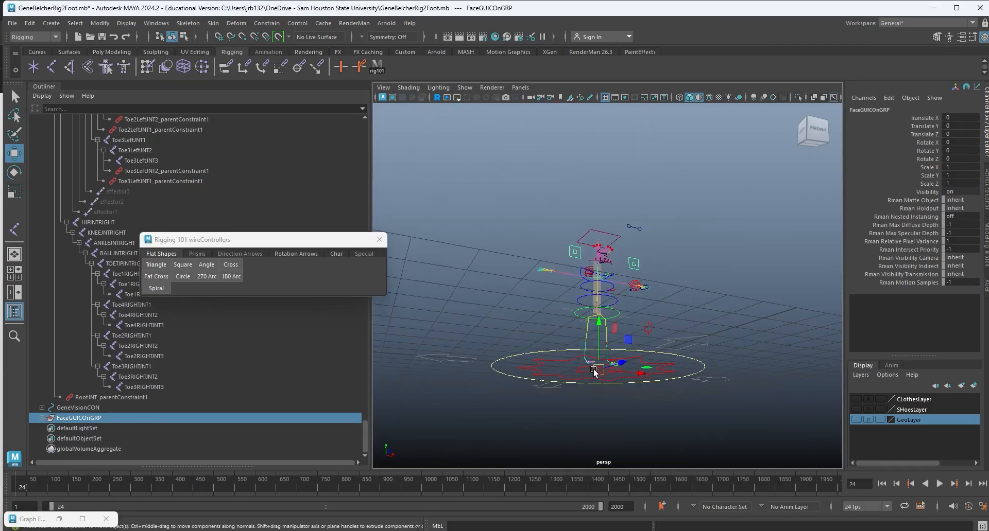
pyautogui.keyDown('alt'); pyautogui.moveTo(594, 372); pyautogui.dragTo(603, 360); pyautogui.keyUp('alt')
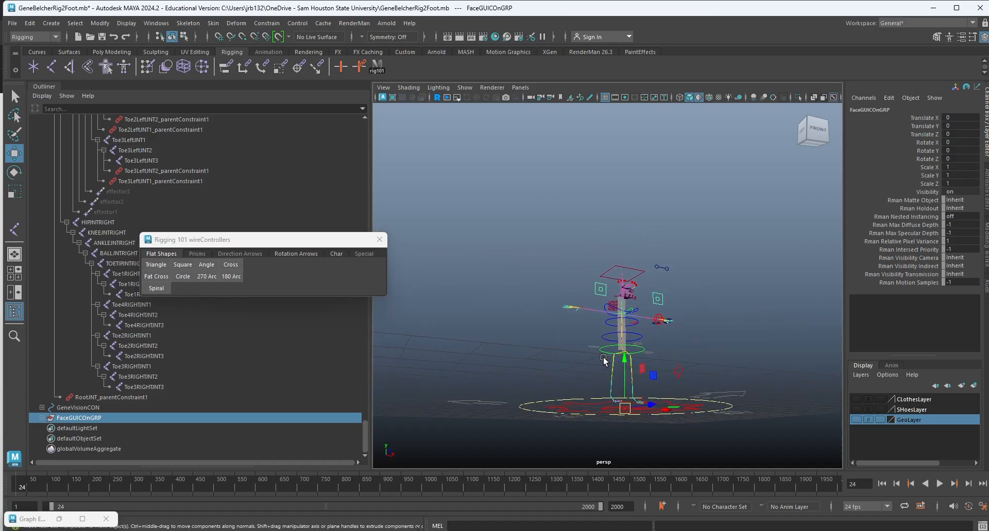
pyautogui.scroll(4, 603, 359)
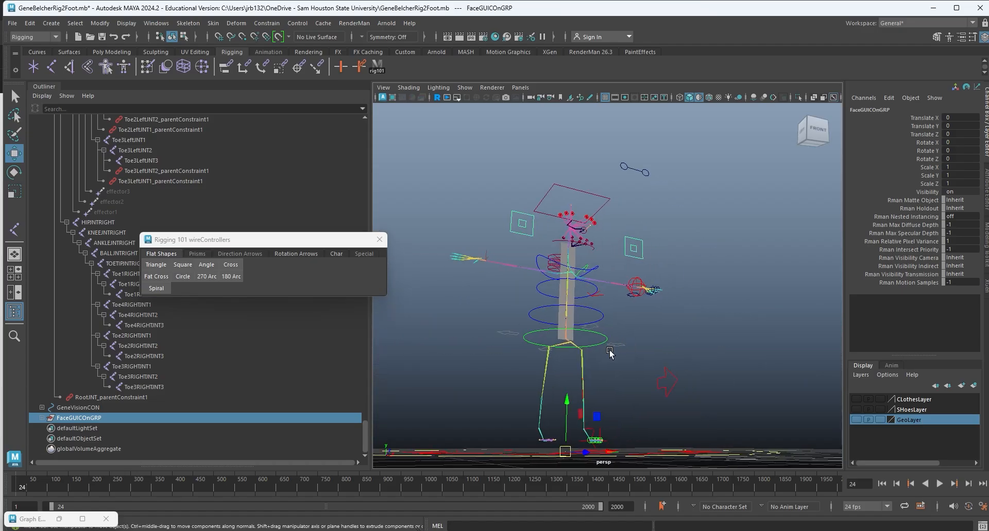
pyautogui.keyDown('alt'); pyautogui.moveTo(581, 392); pyautogui.dragTo(637, 400); pyautogui.keyUp('alt')
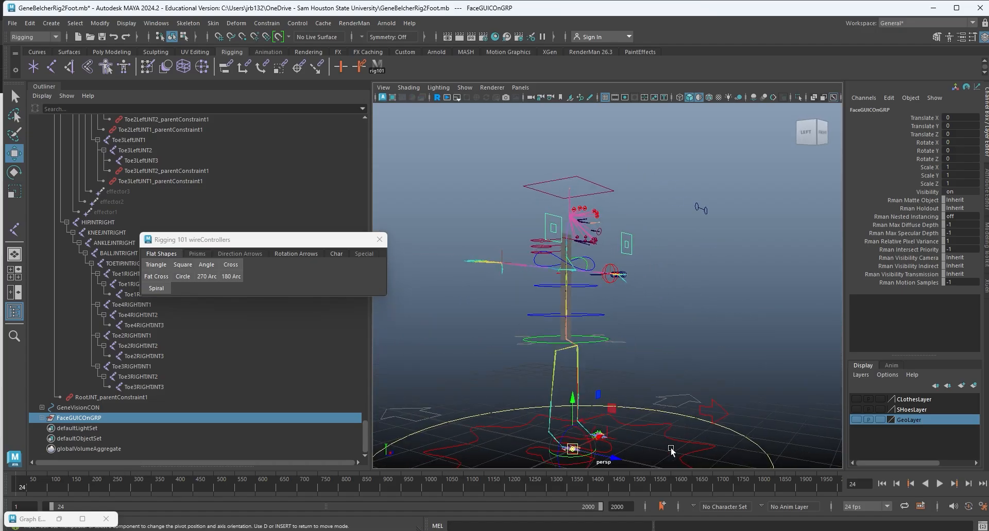
pyautogui.press('v')
pyautogui.moveTo(572, 449); pyautogui.dragTo(570, 215)
# Parent FaceGUICOnGRP under HEadController, the large square control above the head.
pyautogui.keyDown('alt'); pyautogui.moveTo(679, 322); pyautogui.dragTo(603, 307); pyautogui.keyUp('alt')
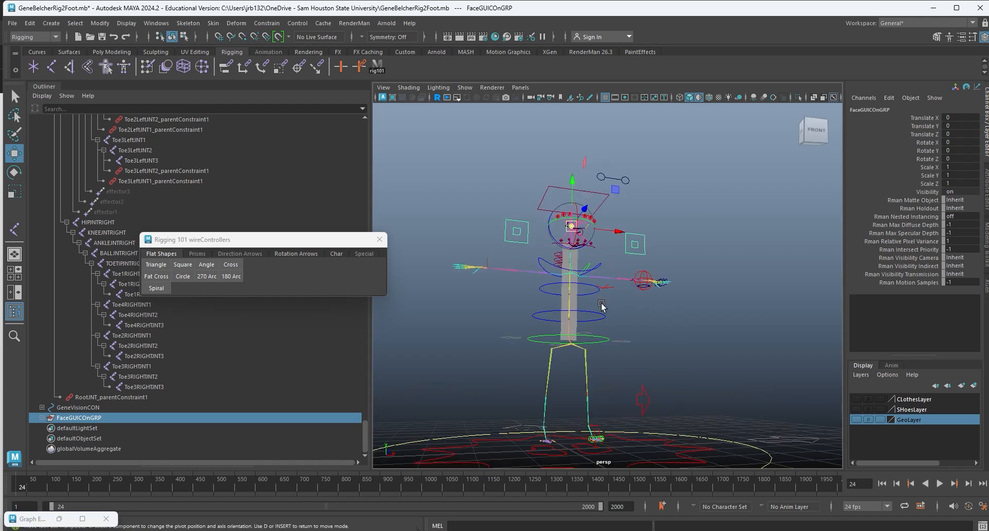
pyautogui.keyDown('alt'); pyautogui.moveTo(603, 307); pyautogui.dragTo(567, 331, button='right'); pyautogui.keyUp('alt')
pyautogui.keyDown('alt'); pyautogui.moveTo(566, 331); pyautogui.dragTo(676, 311); pyautogui.keyUp('alt')
pyautogui.press('f')
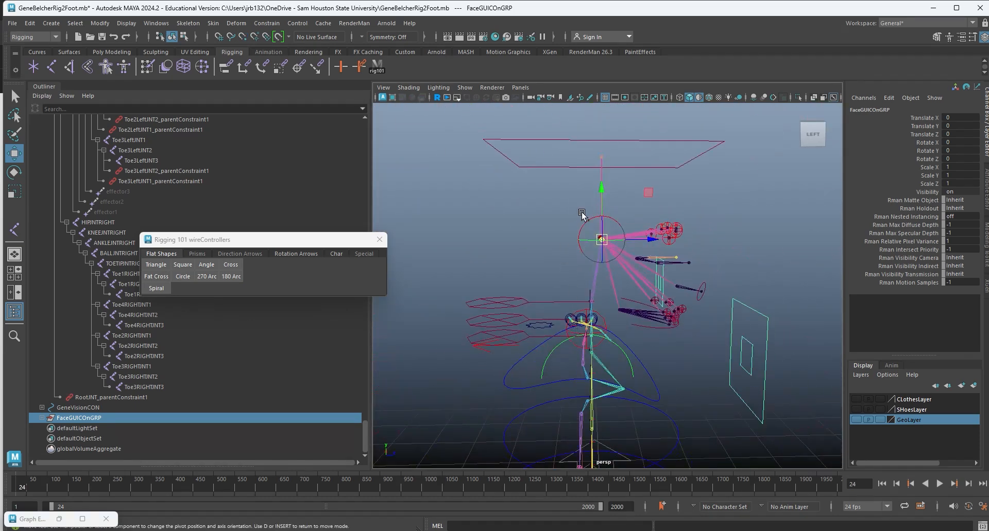
pyautogui.moveTo(623, 289)
pyautogui.keyDown('alt'); pyautogui.mouseDown()
pyautogui.moveTo(559, 260)
pyautogui.moveTo(631, 302)
pyautogui.mouseUp(); pyautogui.keyUp('alt')
pyautogui.click(676, 190)
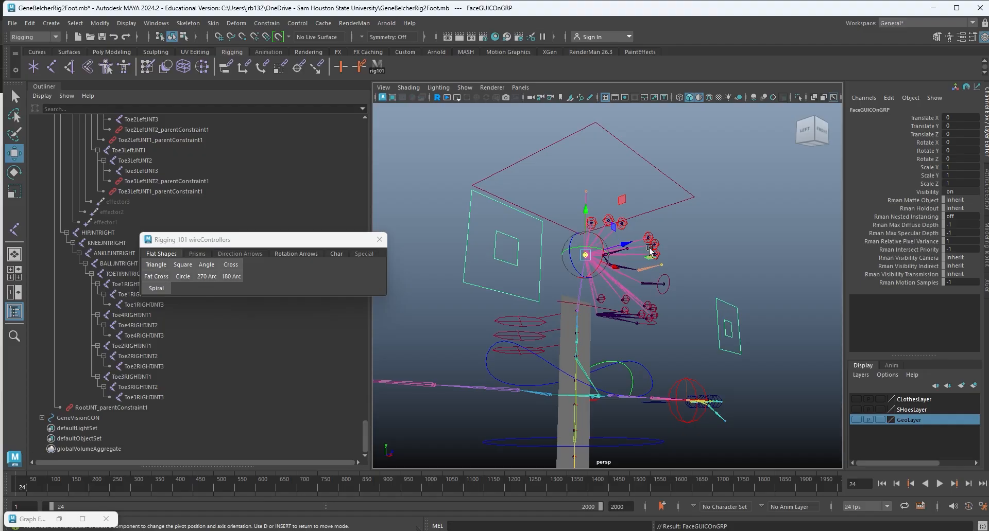
# Rotate HEadController to test whether the face GUI controls follow the head, and undo the rotation.
pyautogui.moveTo(673, 165); pyautogui.dragTo(703, 208)
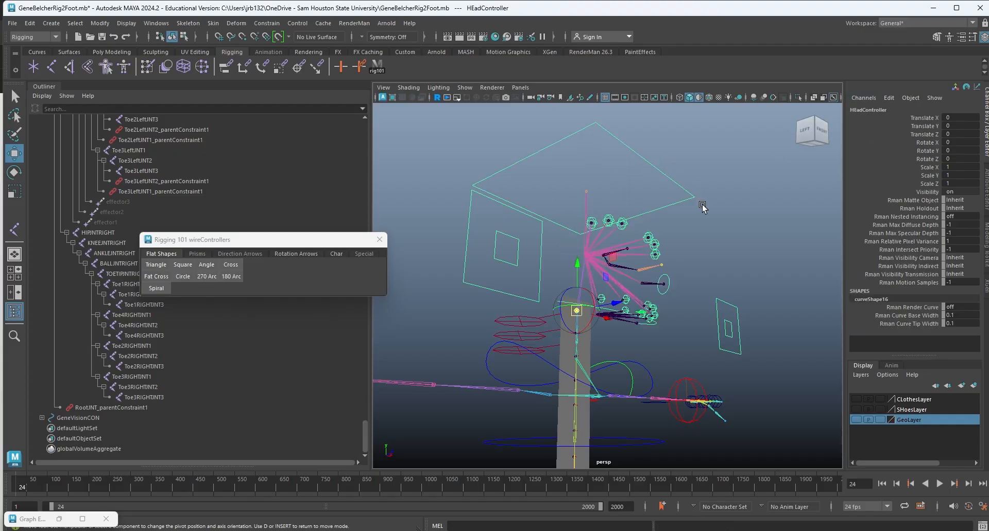
pyautogui.press('e')
pyautogui.keyDown('alt'); pyautogui.moveTo(684, 292); pyautogui.dragTo(613, 298); pyautogui.keyUp('alt')
pyautogui.moveTo(528, 342)
pyautogui.mouseDown()
pyautogui.moveTo(553, 304)
pyautogui.moveTo(575, 303)
pyautogui.moveTo(528, 324)
pyautogui.mouseUp()
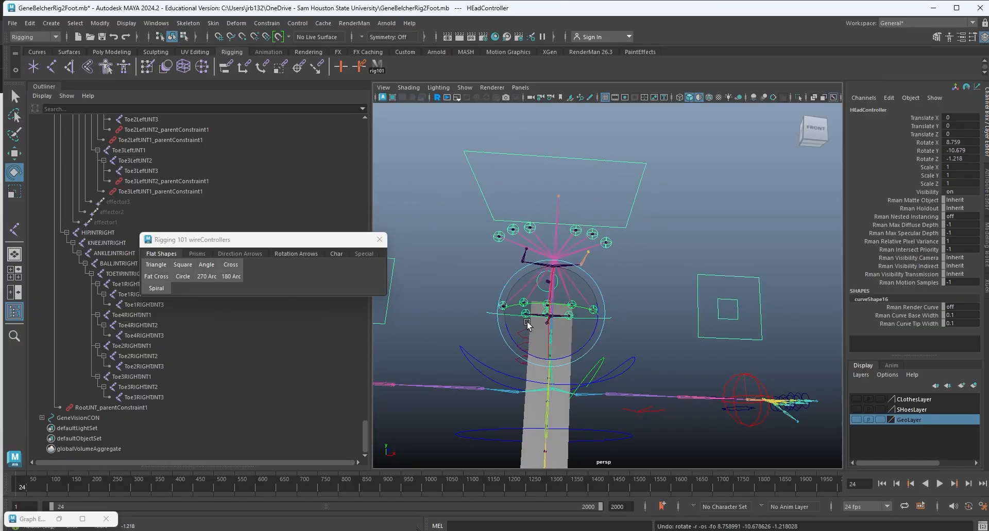
pyautogui.hotkey('ctrl', 'z')
# Save the rig scene.
pyautogui.hotkey('ctrl', 's')
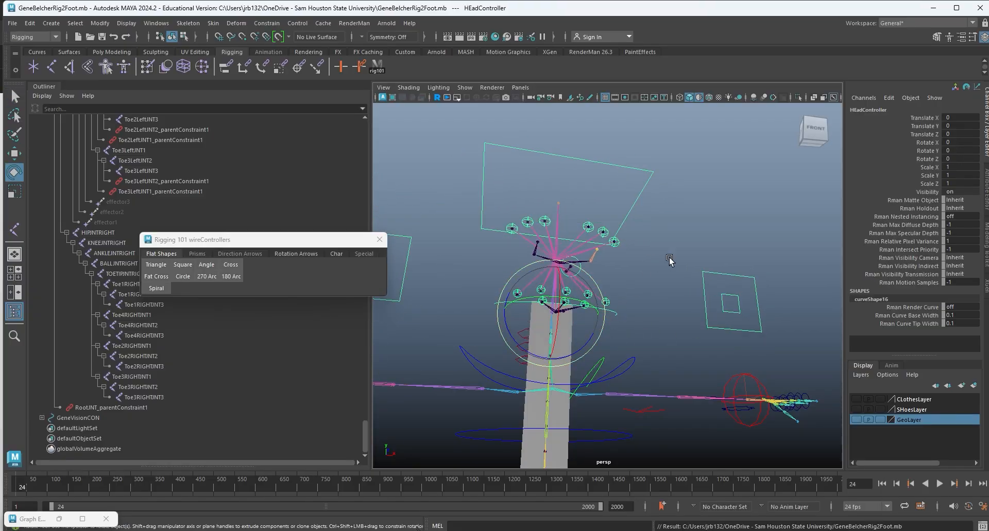
# Add a keyable float attribute named LBlinkk to the glasses-shaped GeneVisionCON control, with minimum 0 and maximum 1.
pyautogui.keyDown('alt'); pyautogui.moveTo(669, 261); pyautogui.dragTo(613, 291); pyautogui.keyUp('alt')
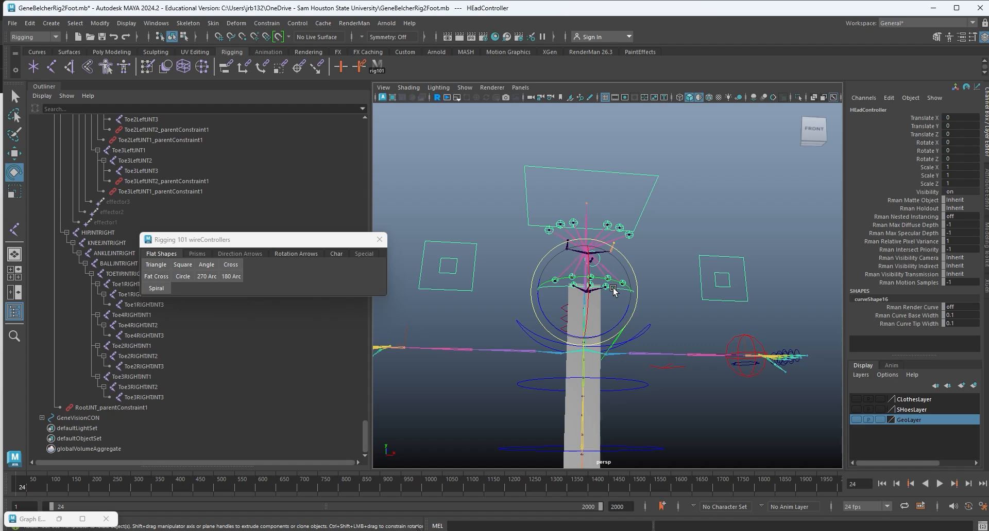
pyautogui.keyDown('alt'); pyautogui.moveTo(658, 258); pyautogui.dragTo(649, 214); pyautogui.keyUp('alt')
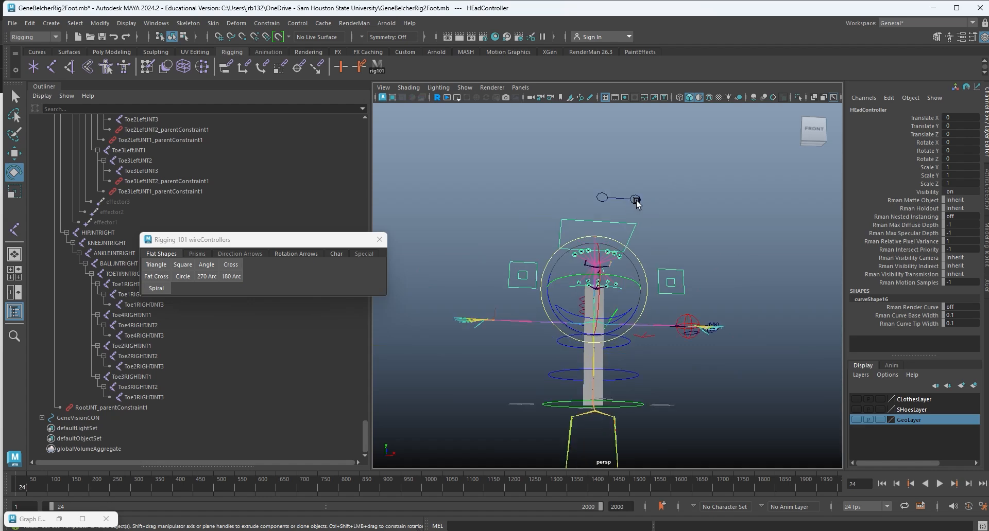
pyautogui.click(636, 201)
pyautogui.click(565, 164)
pyautogui.click(618, 199)
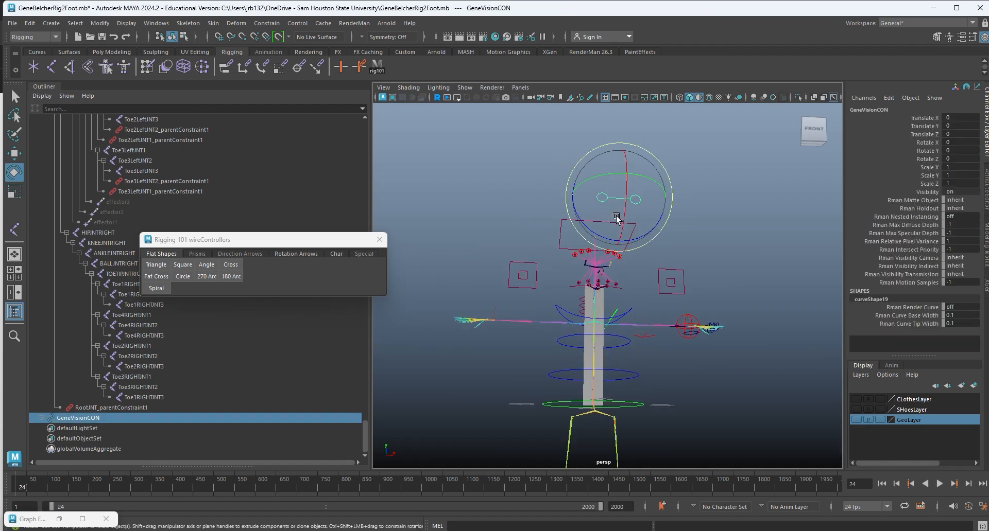
pyautogui.click(887, 98)
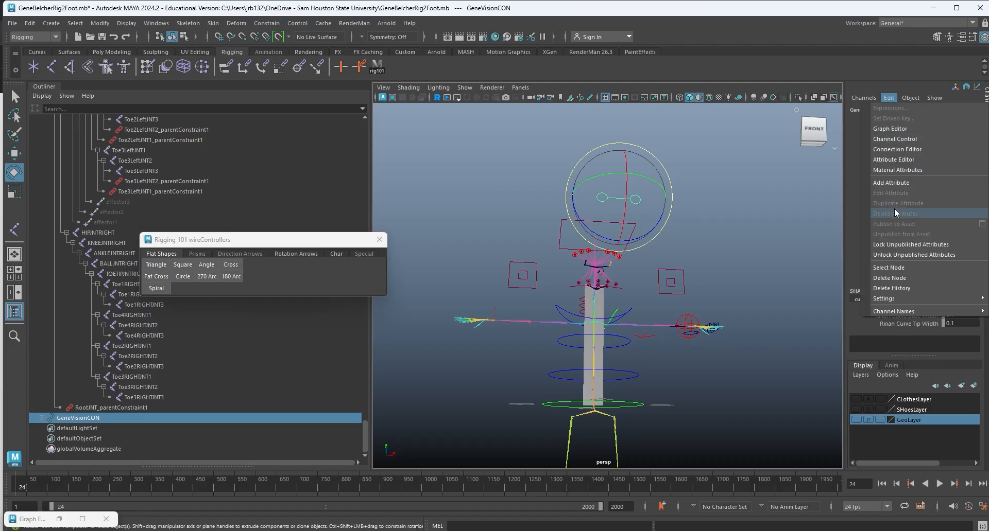
pyautogui.click(897, 191)
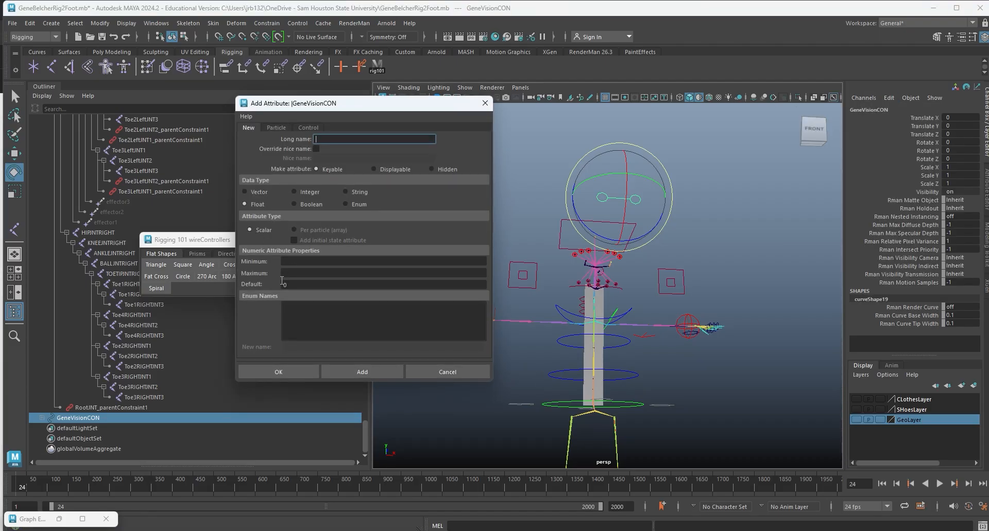
pyautogui.click(292, 263)
pyautogui.click(331, 138)
pyautogui.click(289, 261)
pyautogui.write('0')
pyautogui.click(291, 271)
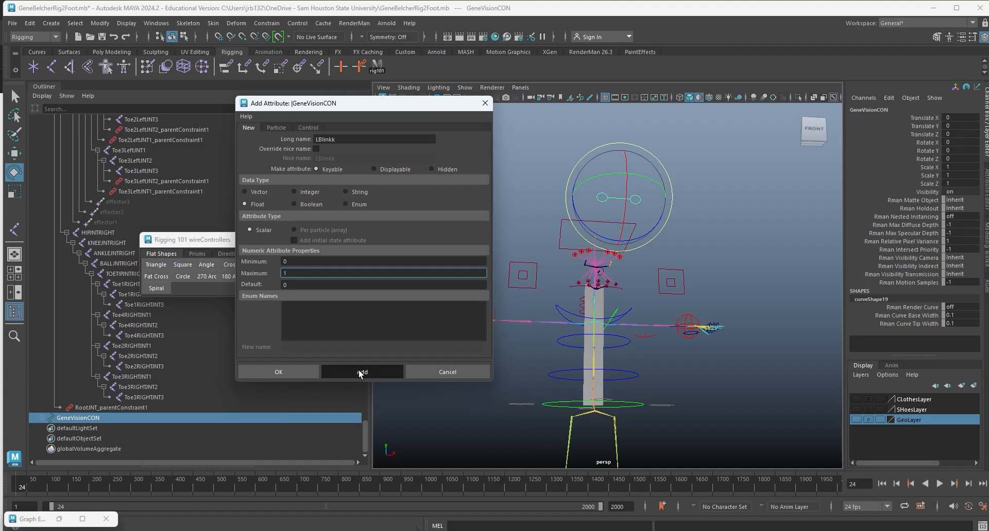
pyautogui.click(358, 369)
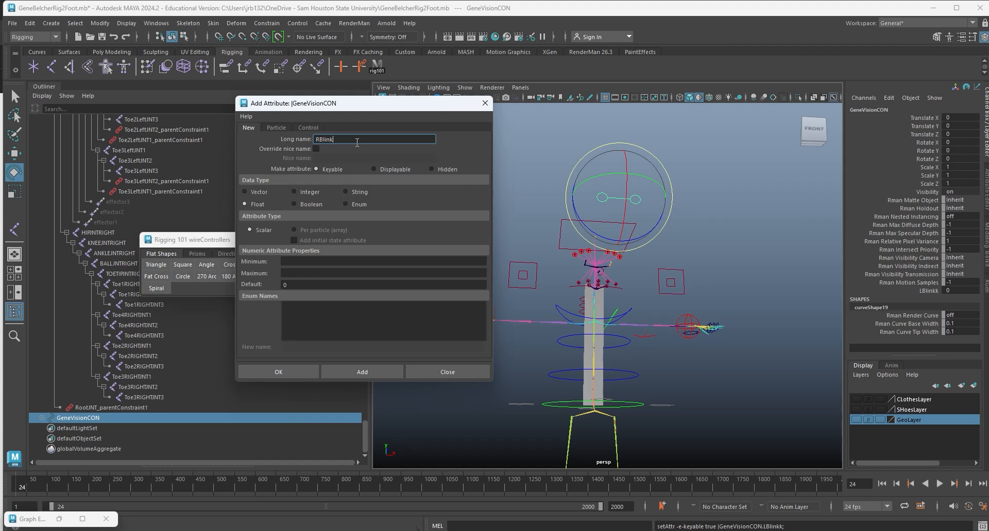
# Add a second float attribute named RBlink to GeneVisionCON, with minimum 0 and maximum 1, and finish adding attributes.
pyautogui.click(284, 261)
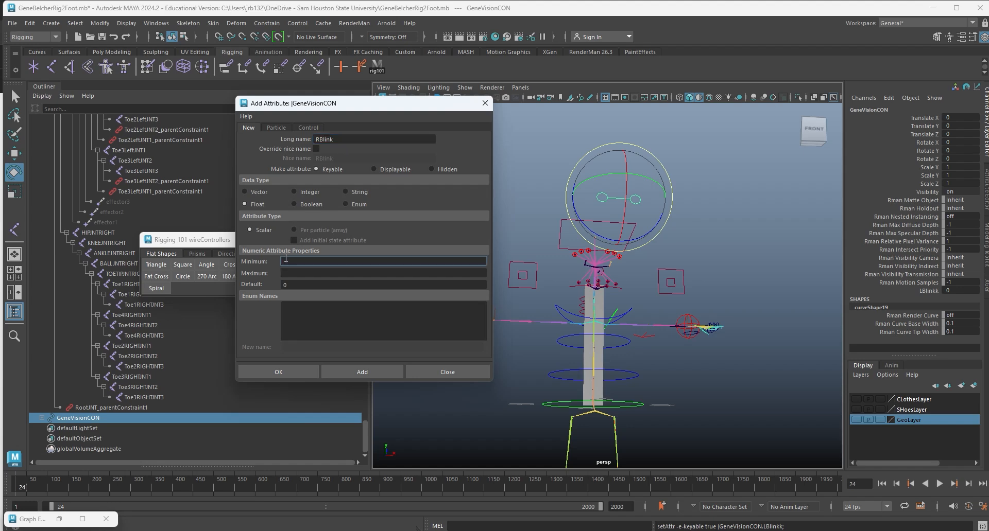
pyautogui.click(284, 273)
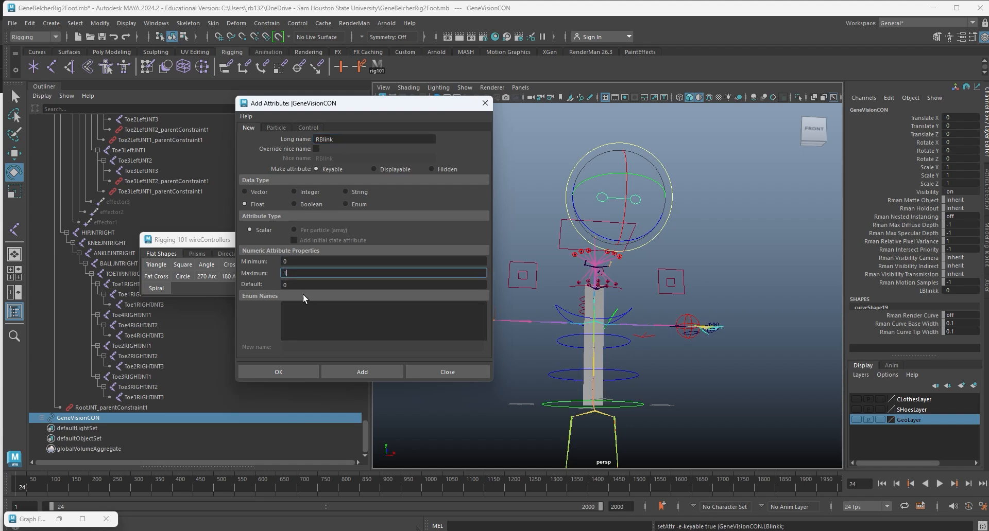
pyautogui.click(379, 372)
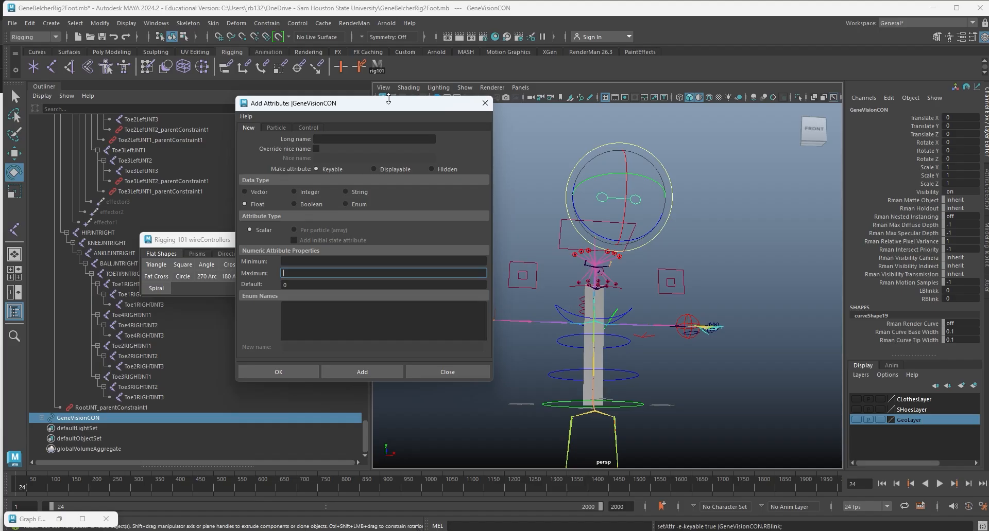
pyautogui.click(484, 103)
# Examine the LBlinkk channel on GeneVisionCON and the control's position above the head, and clear the selection.
pyautogui.scroll(5, 592, 272)
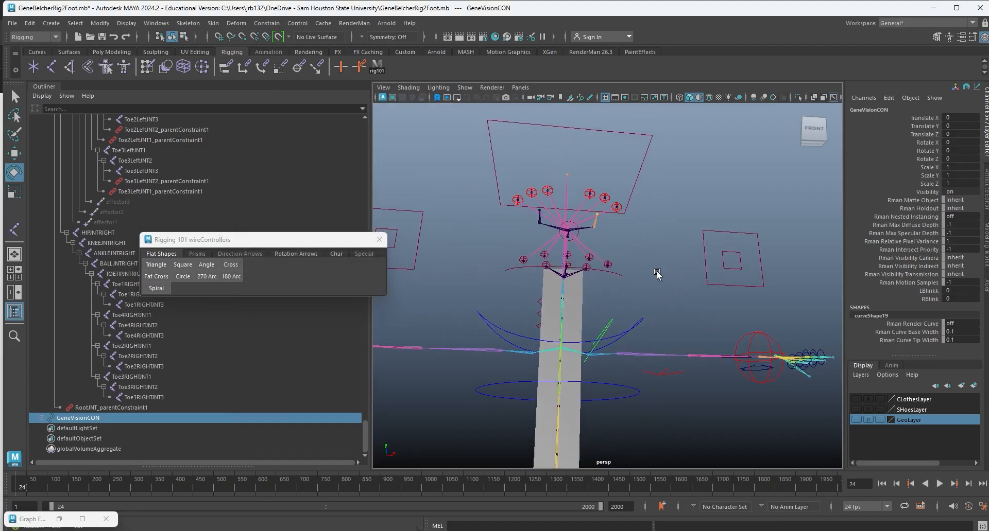
pyautogui.keyDown('alt'); pyautogui.moveTo(657, 274); pyautogui.dragTo(647, 348, button='middle'); pyautogui.keyUp('alt')
pyautogui.keyDown('alt'); pyautogui.moveTo(646, 348); pyautogui.dragTo(651, 340); pyautogui.keyUp('alt')
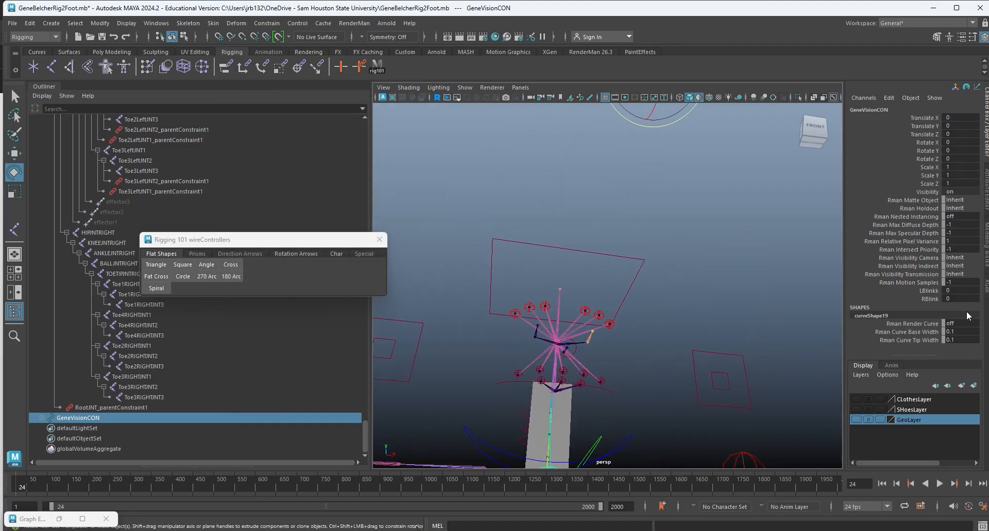
pyautogui.click(929, 291)
pyautogui.keyDown('alt'); pyautogui.moveTo(615, 229); pyautogui.dragTo(627, 340, button='middle'); pyautogui.keyUp('alt')
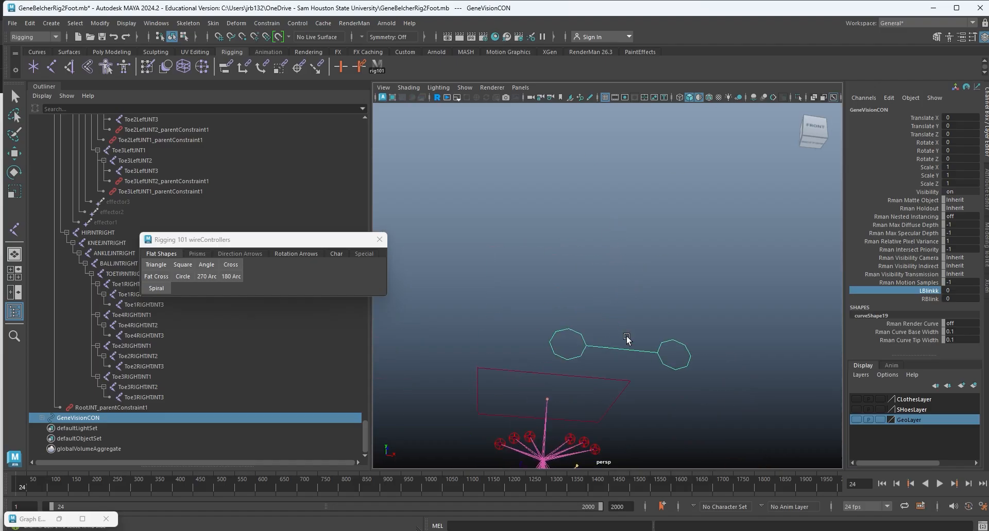
pyautogui.scroll(-3, 626, 340)
pyautogui.keyDown('alt'); pyautogui.moveTo(628, 330); pyautogui.dragTo(615, 296); pyautogui.keyUp('alt')
pyautogui.keyDown('alt'); pyautogui.moveTo(616, 313); pyautogui.dragTo(619, 259, button='middle'); pyautogui.keyUp('alt')
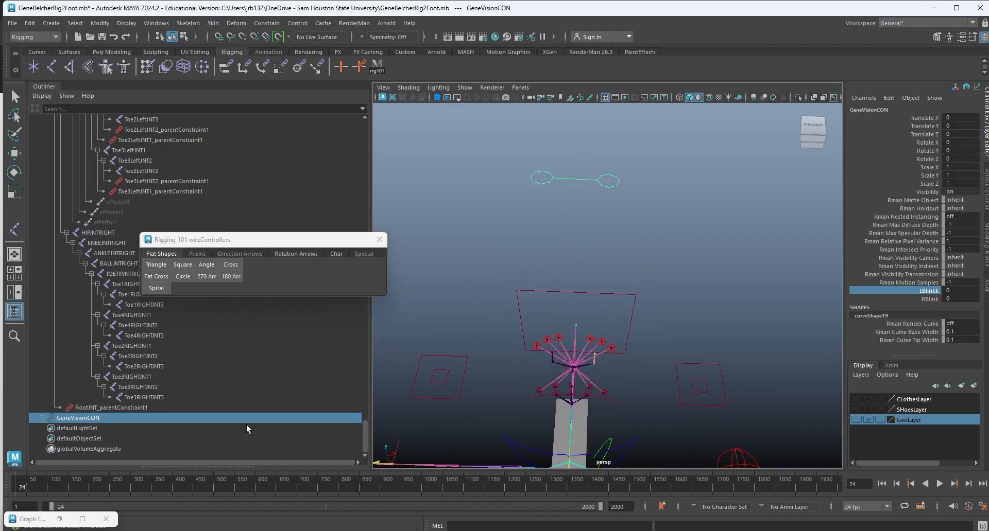
pyautogui.click(574, 273)
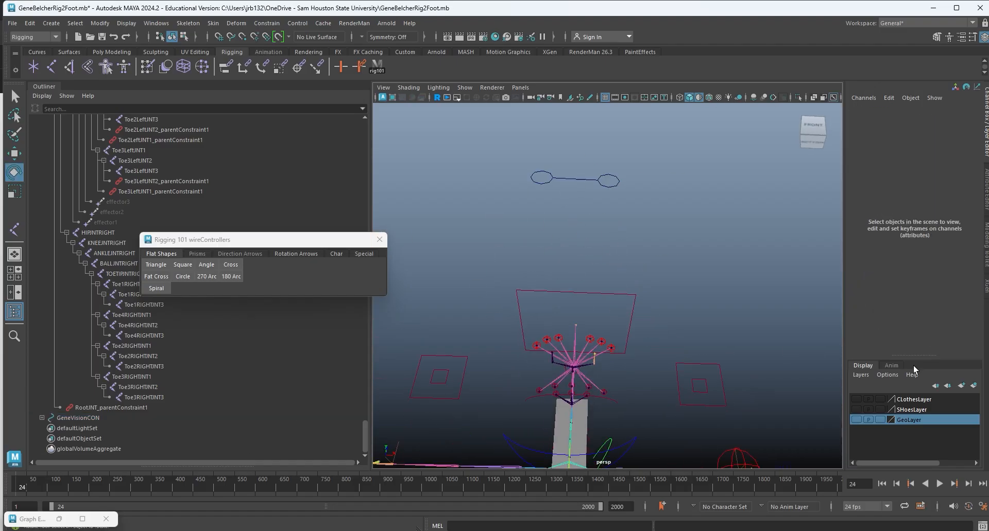
# Make GeoLayer visible and select the character's body mesh, BodyGEO.
pyautogui.click(856, 419)
pyautogui.keyDown('alt'); pyautogui.moveTo(638, 297); pyautogui.dragTo(591, 225, button='middle'); pyautogui.keyUp('alt')
pyautogui.keyDown('alt'); pyautogui.moveTo(591, 225); pyautogui.dragTo(572, 316); pyautogui.keyUp('alt')
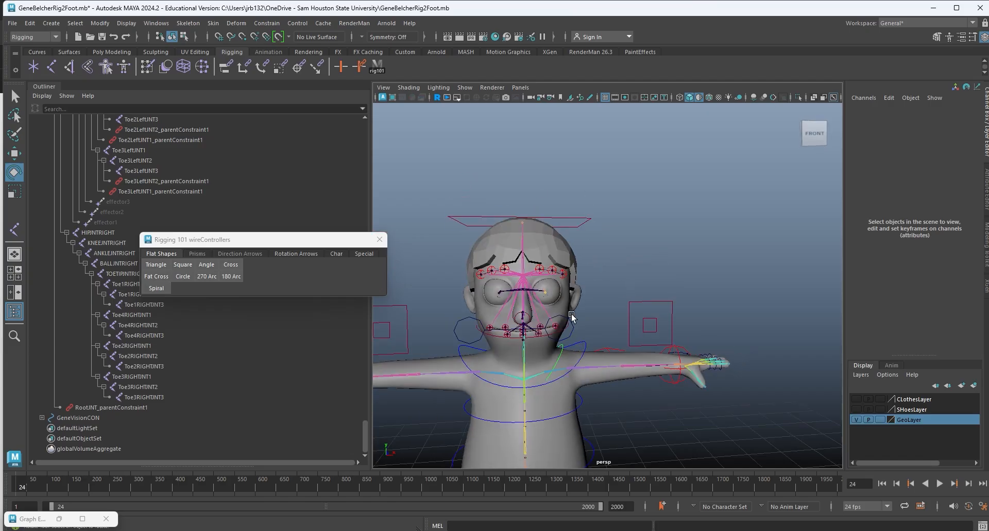
pyautogui.click(572, 316)
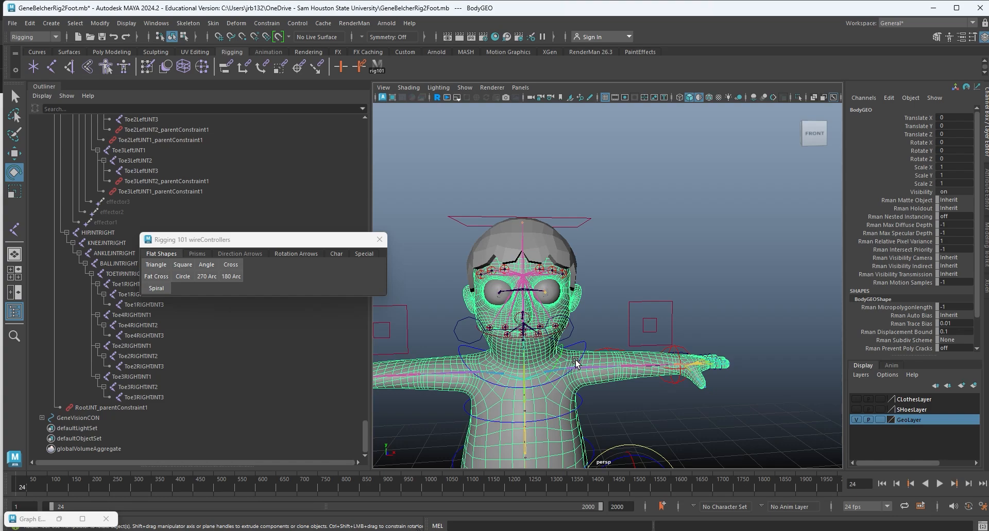
# Create a blend shape deformer for BodyGEO in the Shape Editor.
pyautogui.keyDown('alt'); pyautogui.moveTo(569, 335); pyautogui.dragTo(550, 278); pyautogui.keyUp('alt')
pyautogui.keyDown('alt'); pyautogui.moveTo(550, 278); pyautogui.dragTo(622, 286, button='middle'); pyautogui.keyUp('alt')
pyautogui.scroll(8, 696, 308)
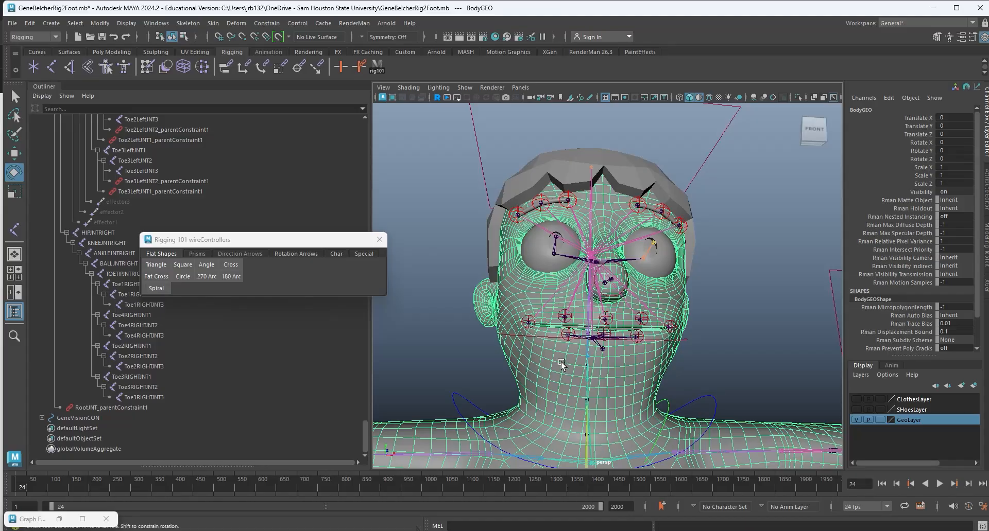
pyautogui.keyDown('alt'); pyautogui.moveTo(561, 363); pyautogui.dragTo(536, 378); pyautogui.keyUp('alt')
pyautogui.keyDown('alt'); pyautogui.moveTo(589, 332); pyautogui.dragTo(597, 258, button='middle'); pyautogui.keyUp('alt')
pyautogui.scroll(5, 625, 370)
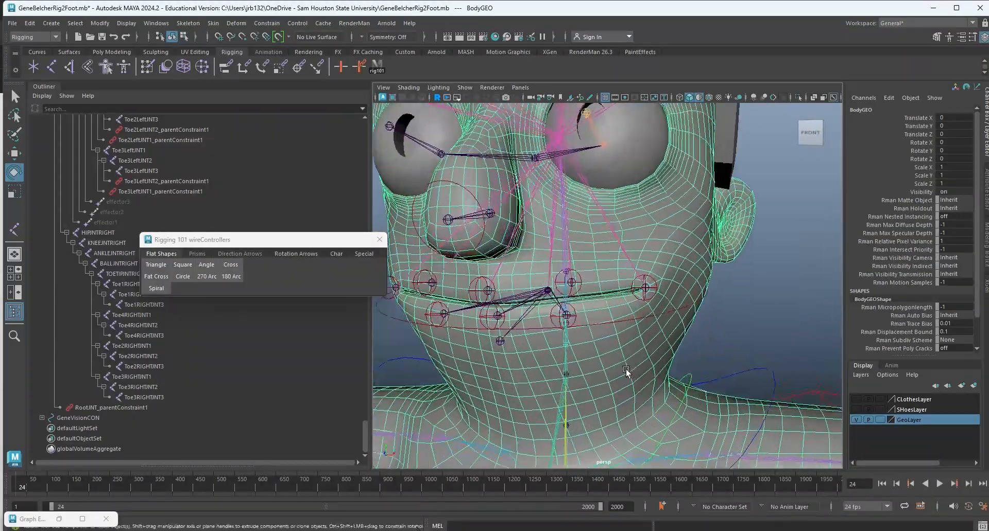
pyautogui.keyDown('alt'); pyautogui.moveTo(626, 370); pyautogui.dragTo(637, 282); pyautogui.keyUp('alt')
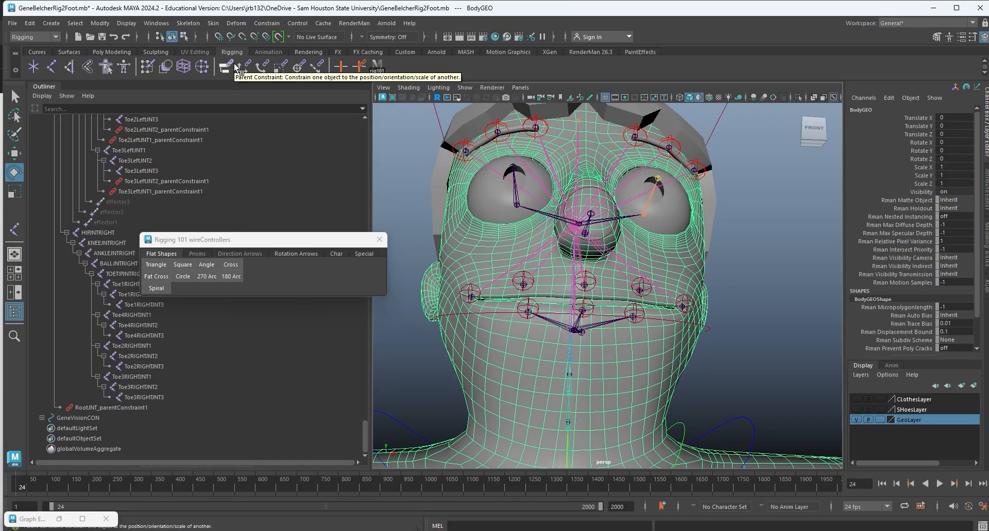
pyautogui.click(156, 23)
pyautogui.moveTo(191, 114)
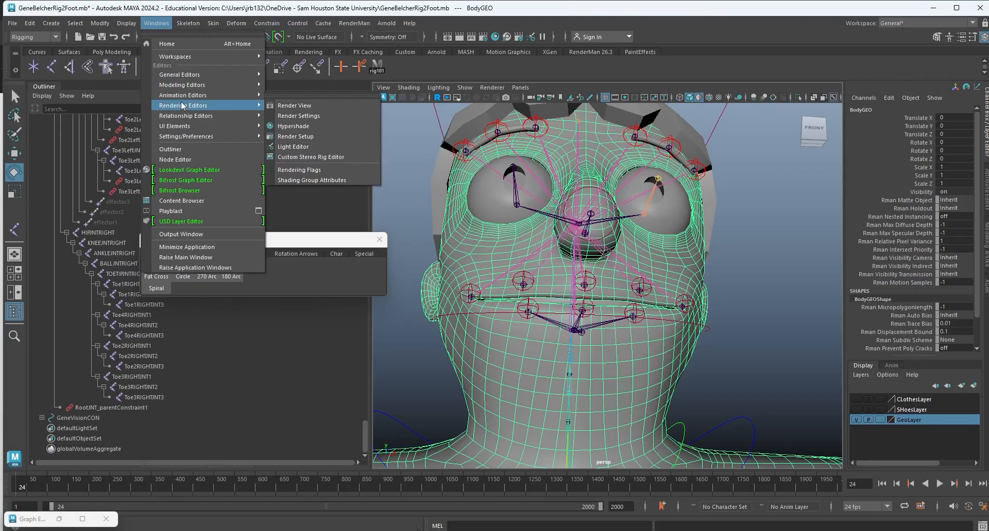
pyautogui.moveTo(194, 77)
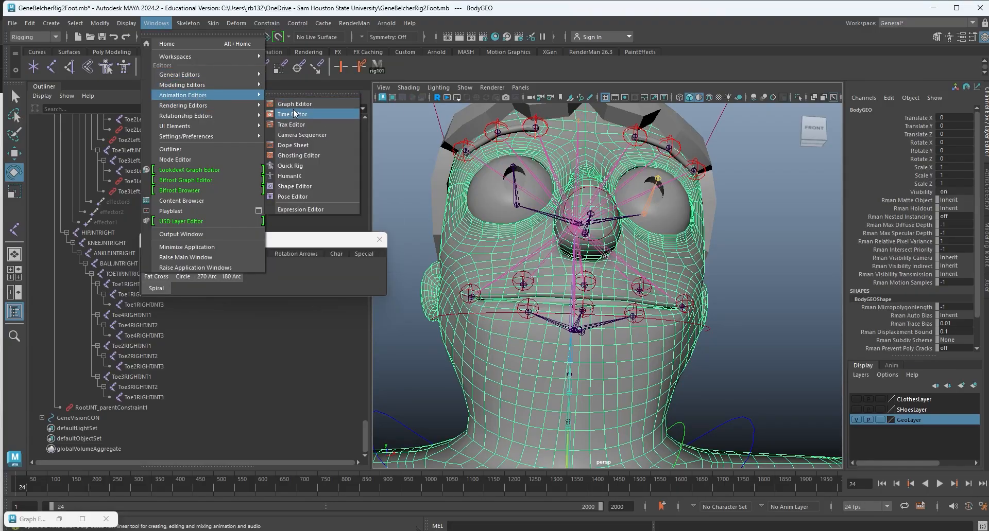
pyautogui.click(295, 186)
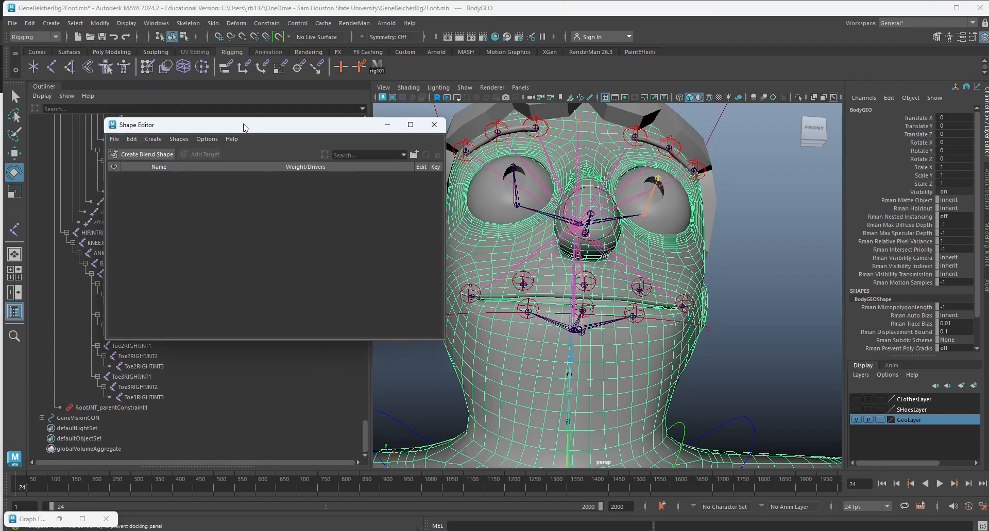
pyautogui.moveTo(243, 127); pyautogui.dragTo(260, 208)
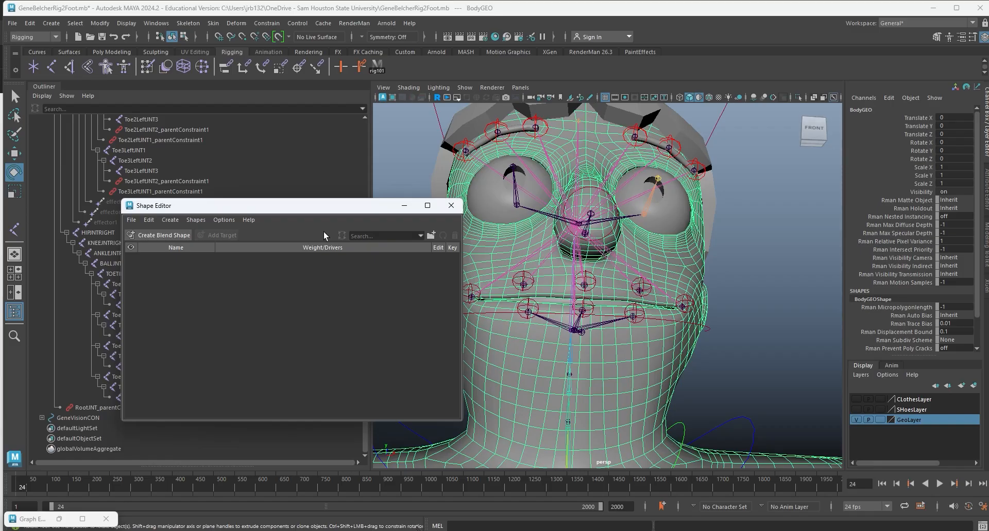
pyautogui.moveTo(344, 207); pyautogui.dragTo(299, 84)
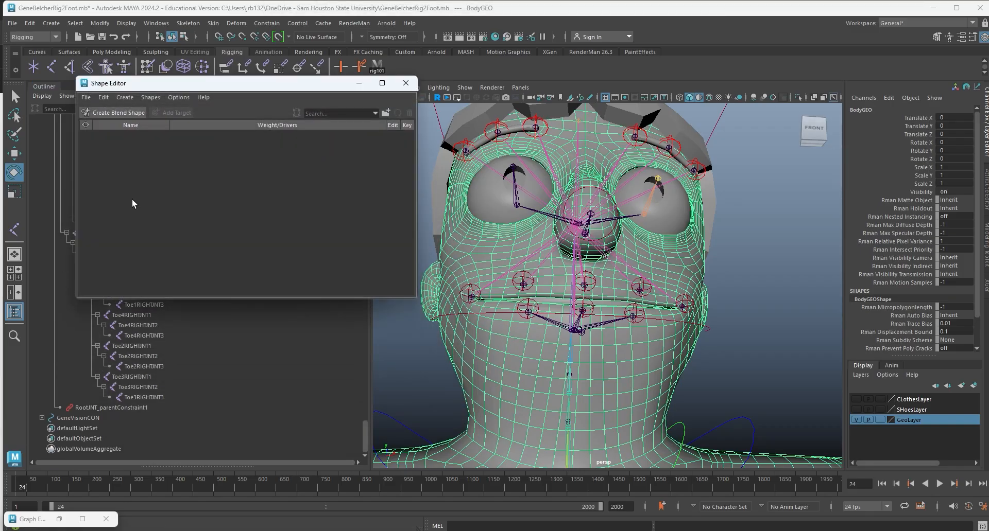
pyautogui.click(106, 114)
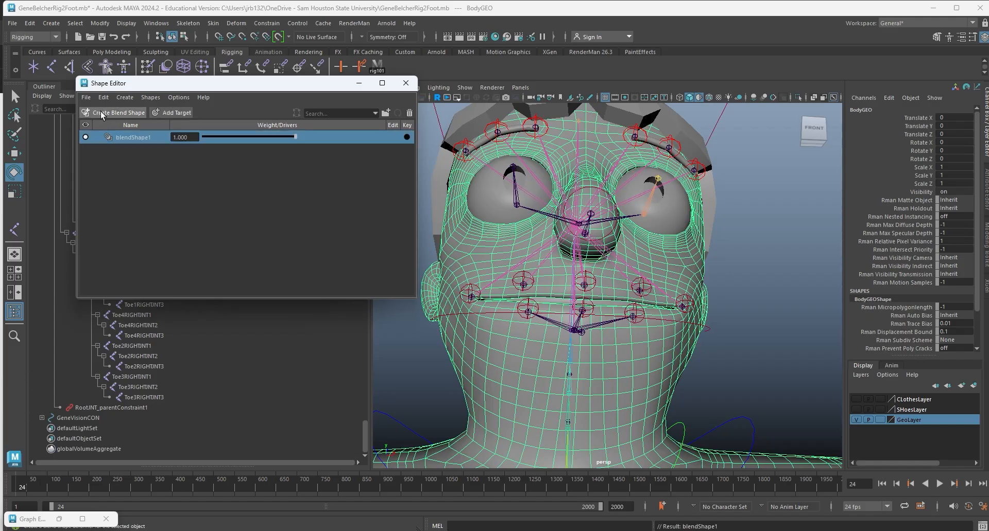
# Rename the body mesh's blend shape deformer to GeneFaceBS.
pyautogui.keyDown('alt'); pyautogui.moveTo(481, 196); pyautogui.dragTo(547, 248); pyautogui.keyUp('alt')
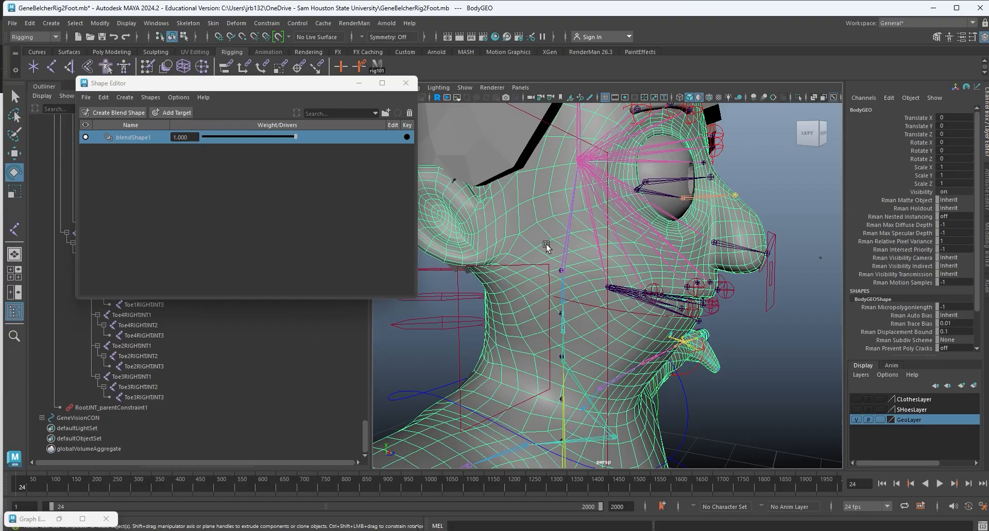
pyautogui.keyDown('alt'); pyautogui.moveTo(559, 275); pyautogui.dragTo(606, 295); pyautogui.keyUp('alt')
pyautogui.keyDown('alt'); pyautogui.moveTo(605, 294); pyautogui.dragTo(607, 295, button='middle'); pyautogui.keyUp('alt')
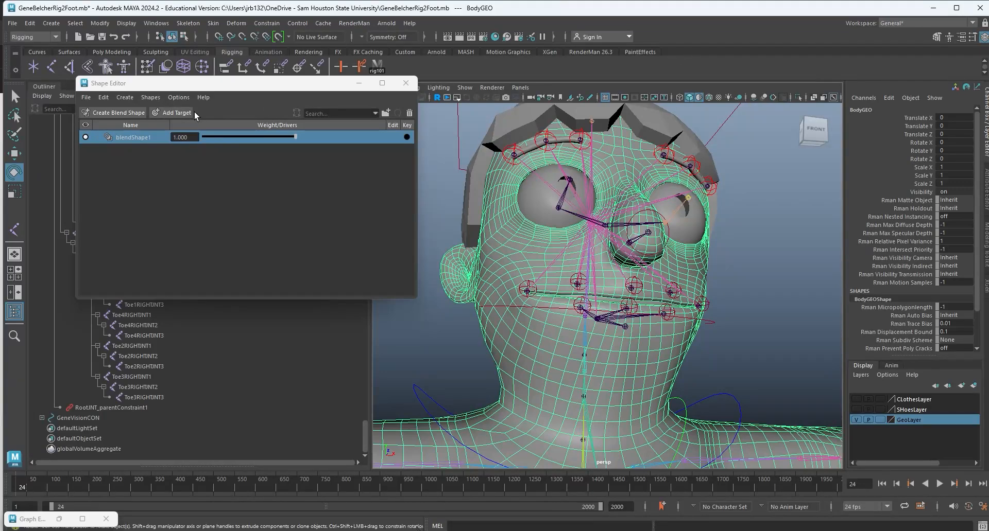
pyautogui.doubleClick(128, 137)
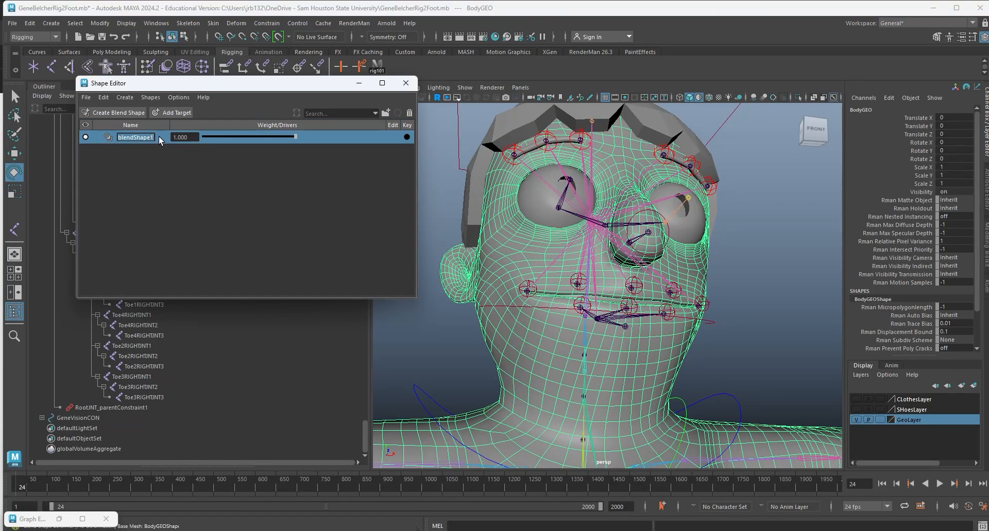
pyautogui.write('Gene')
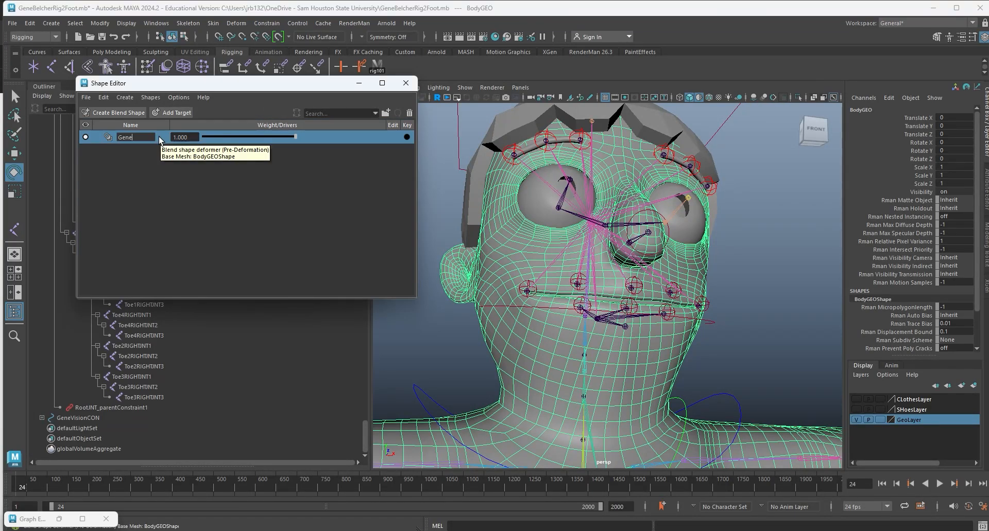
pyautogui.write('FaceBS')
pyautogui.click(273, 255)
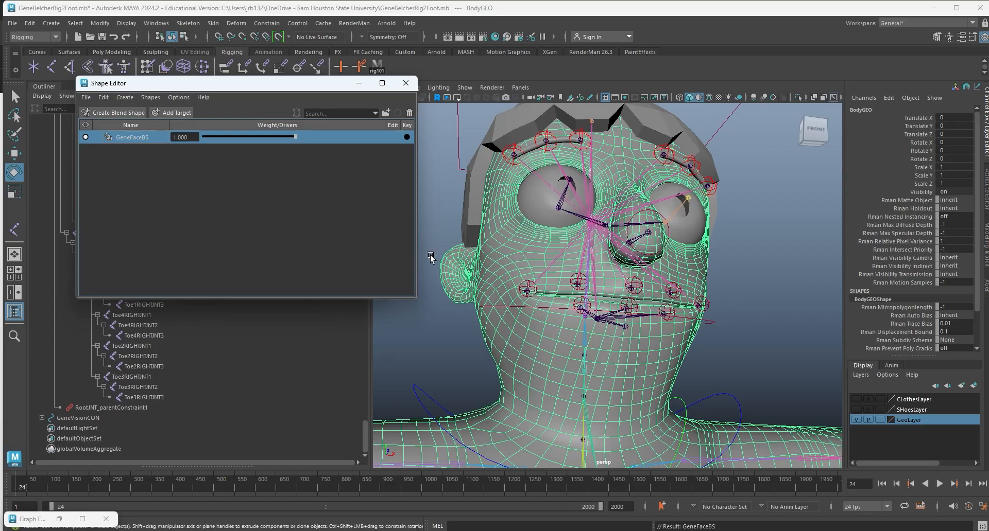
# Add four target shapes to the GeneFaceBS blend shape.
pyautogui.keyDown('alt'); pyautogui.moveTo(458, 259); pyautogui.dragTo(509, 273); pyautogui.keyUp('alt')
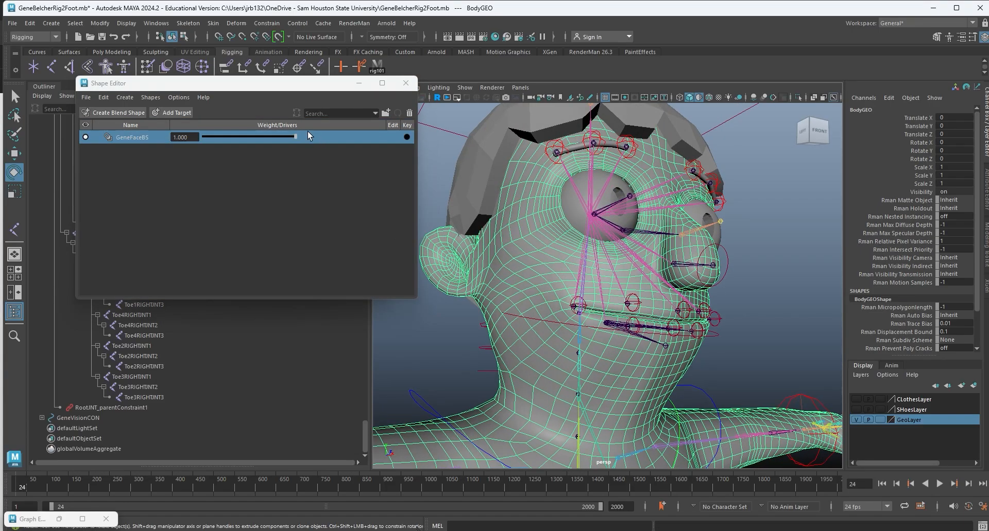
pyautogui.click(166, 113)
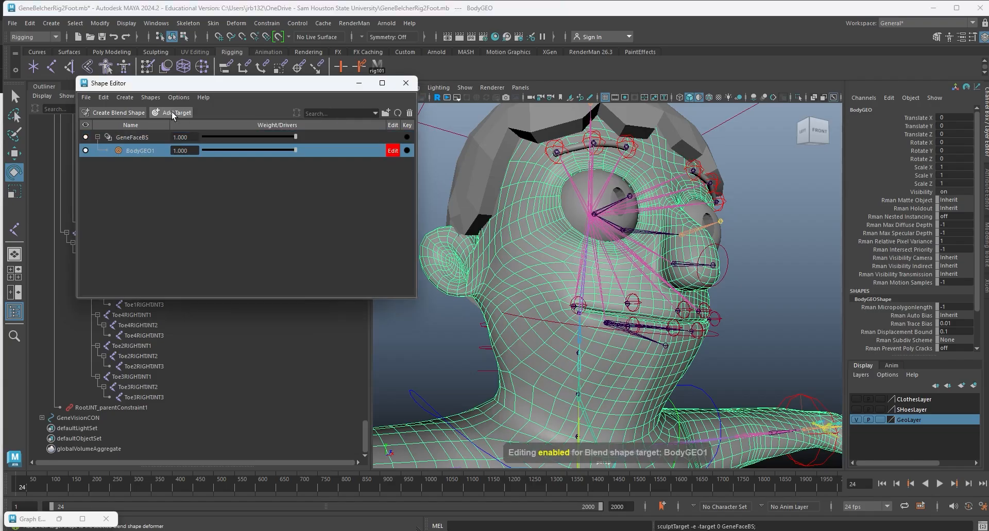
pyautogui.click(170, 113)
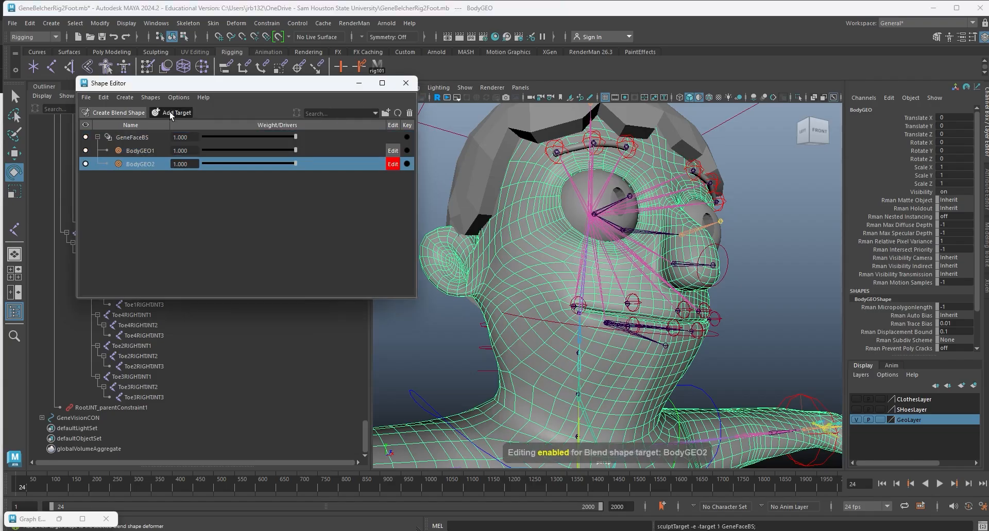
pyautogui.click(170, 113)
pyautogui.click(171, 113)
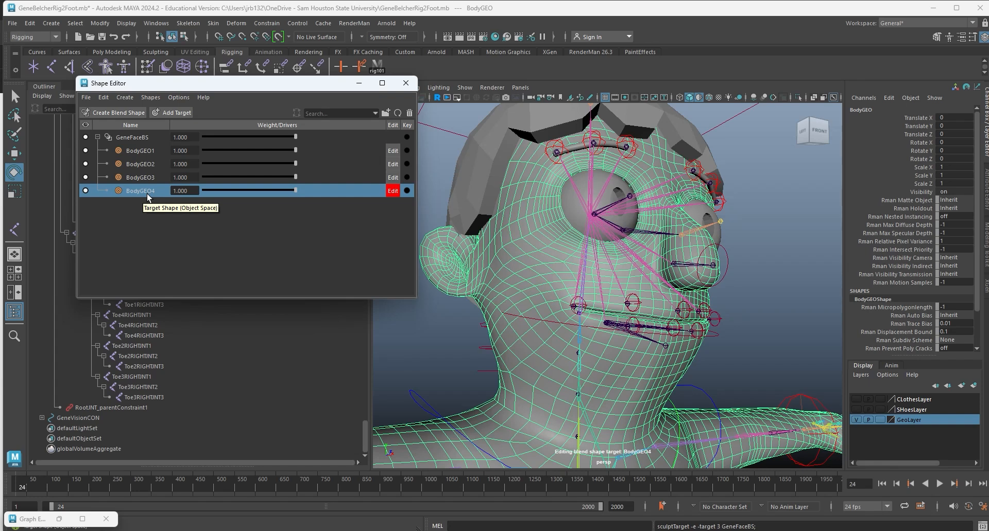
# Add a fifth target to GeneFaceBS and rename the first two targets Wide and Smile.
pyautogui.click(170, 112)
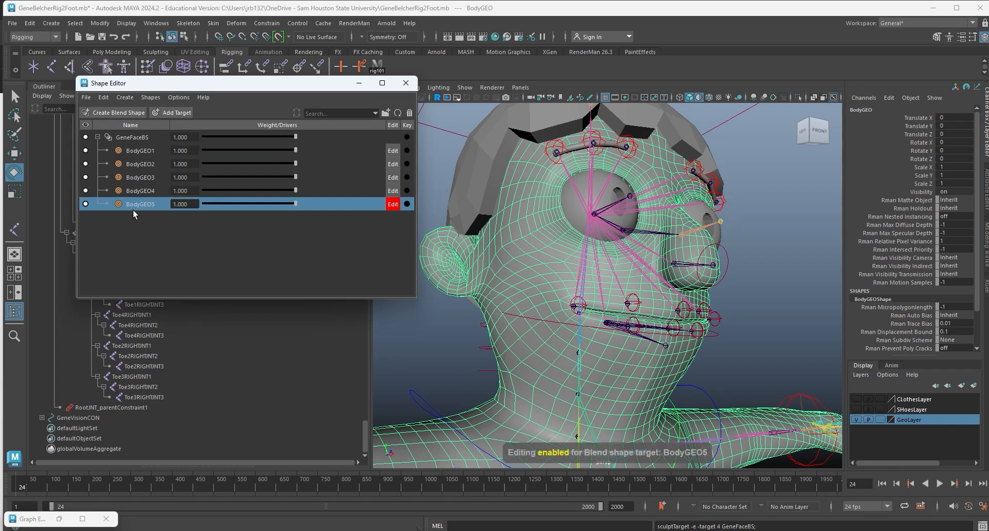
pyautogui.doubleClick(134, 151)
pyautogui.write('Wid')
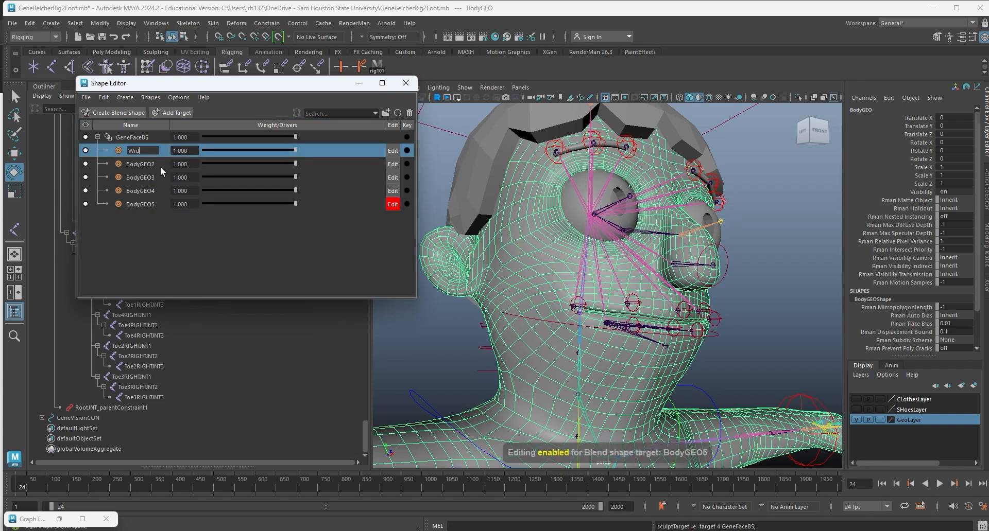
pyautogui.write('e')
pyautogui.doubleClick(148, 164)
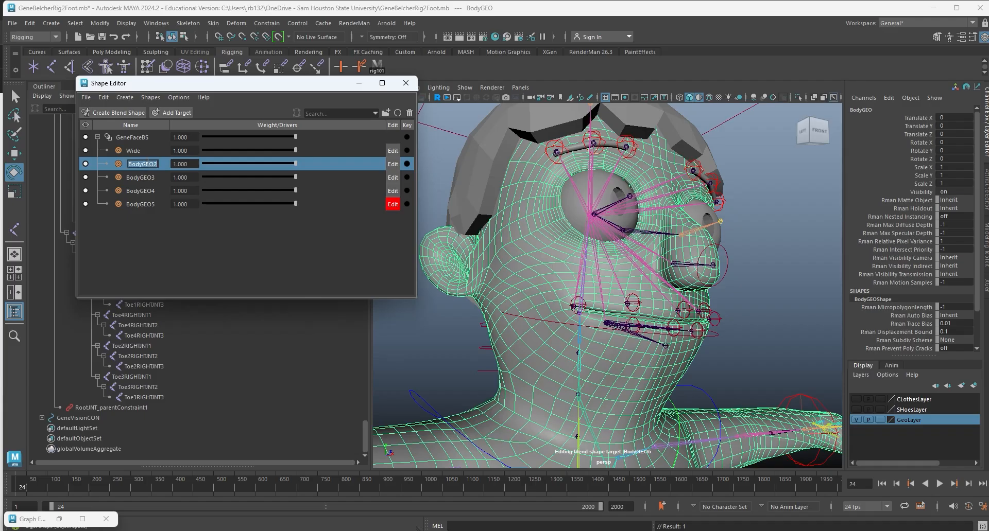
pyautogui.write('Smile')
# Rename the third, fourth and fifth blend shape targets Frown, Narrow and Blink.
pyautogui.click(151, 177)
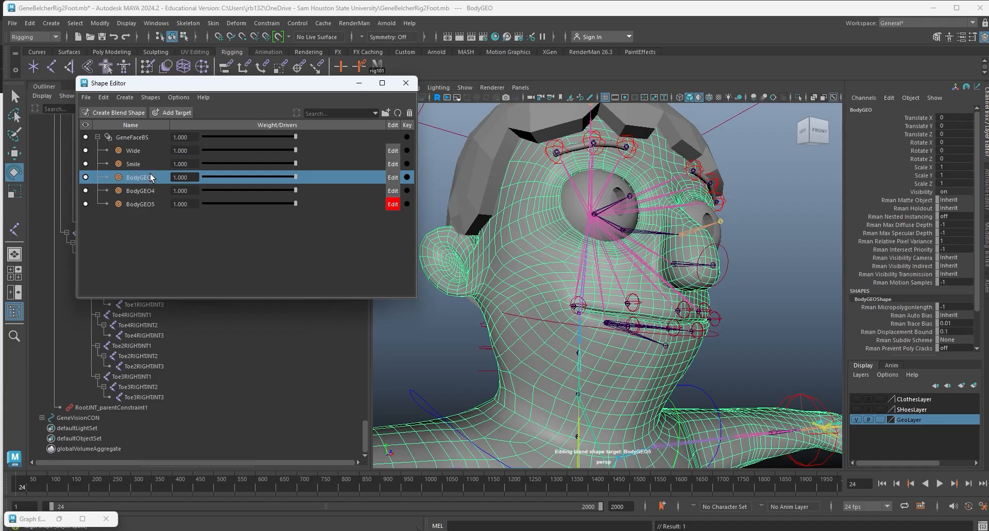
pyautogui.doubleClick(144, 177)
pyautogui.write('Frown')
pyautogui.doubleClick(137, 190)
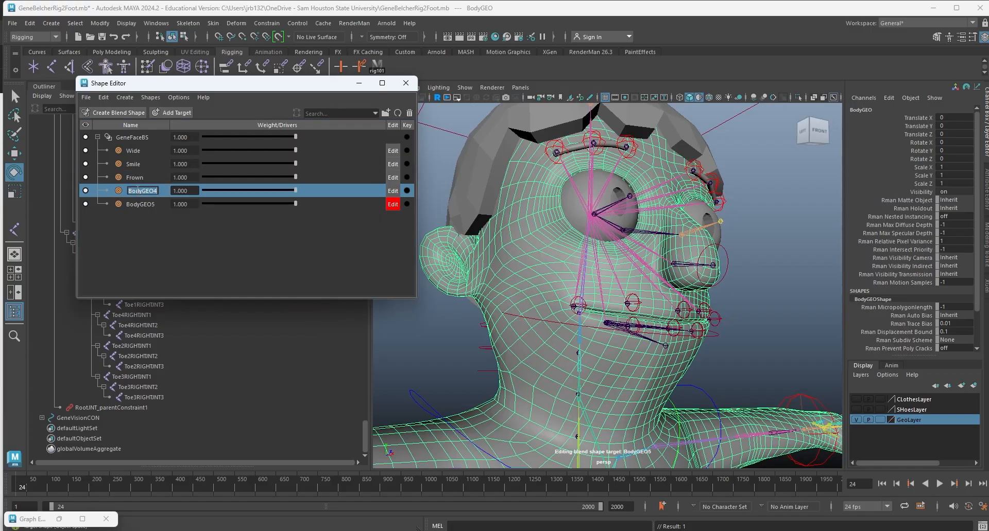
pyautogui.write('Narrow')
pyautogui.doubleClick(139, 202)
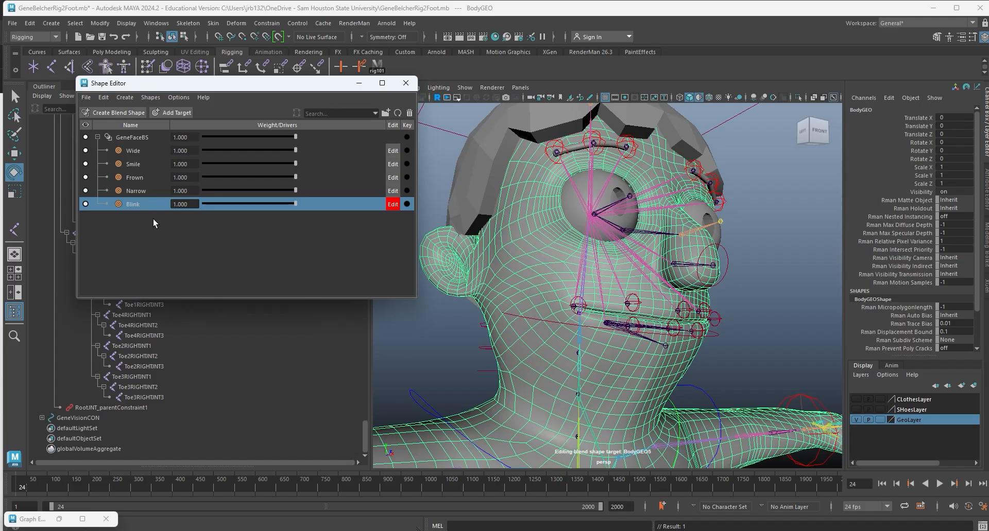
# Turn off sculpt editing for the Blink target and enable it for the Wide target.
pyautogui.keyDown('alt'); pyautogui.moveTo(586, 284); pyautogui.dragTo(516, 290); pyautogui.keyUp('alt')
pyautogui.scroll(3, 516, 290)
pyautogui.click(175, 259)
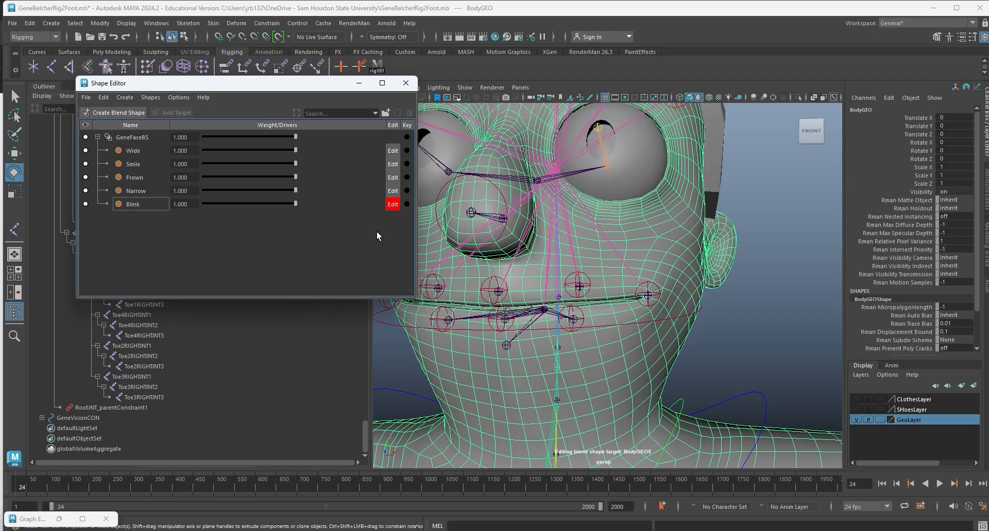
pyautogui.click(392, 204)
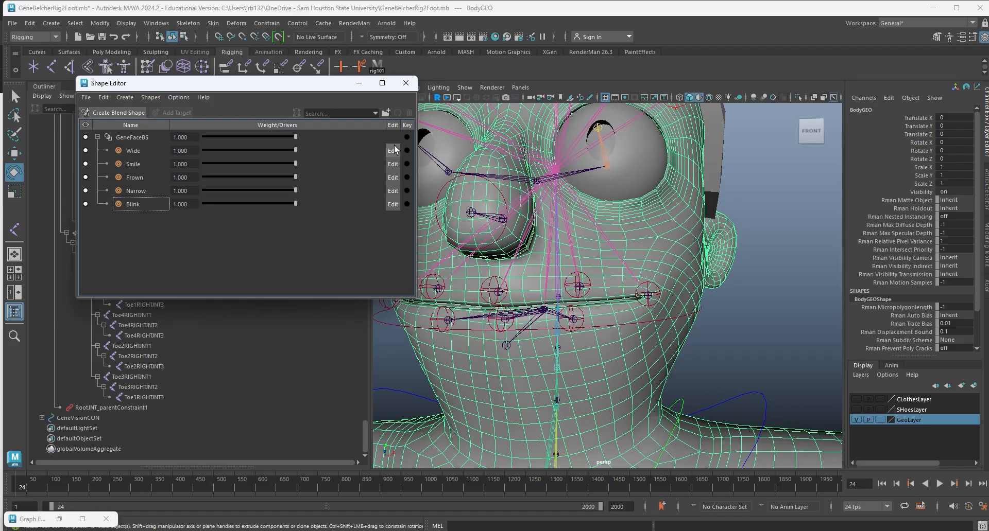
pyautogui.click(184, 151)
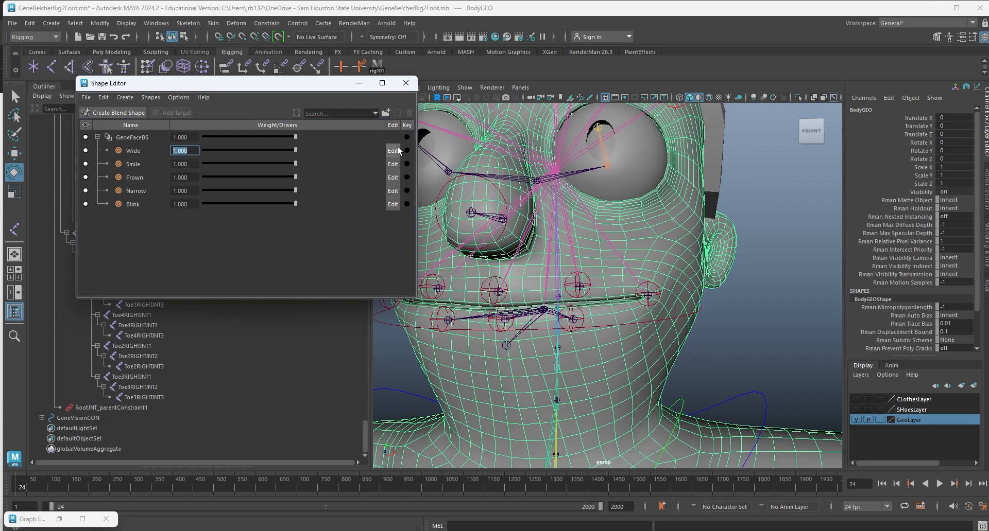
pyautogui.click(398, 147)
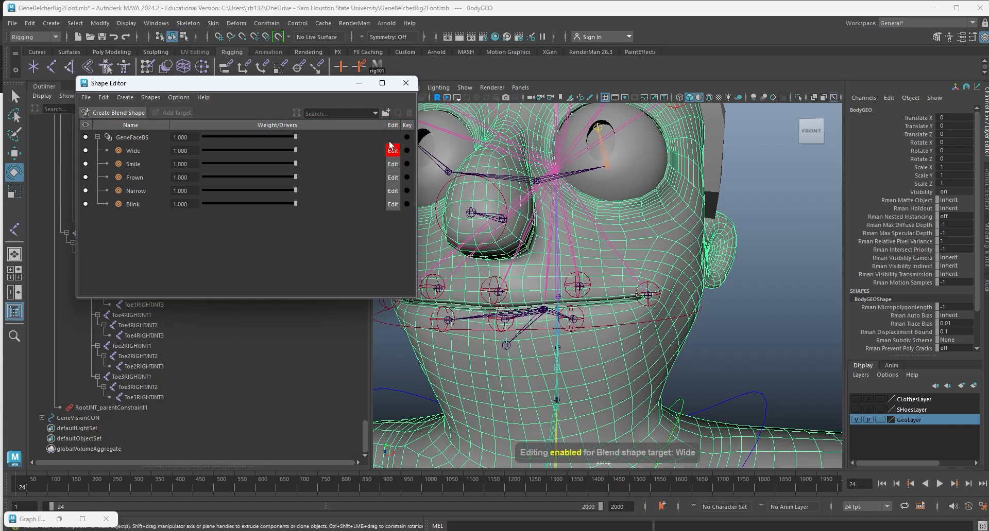
# Set symmetry to Object X and move the Shape Editor clear of the face.
pyautogui.keyDown('alt'); pyautogui.moveTo(591, 313); pyautogui.dragTo(567, 303); pyautogui.keyUp('alt')
pyautogui.keyDown('alt'); pyautogui.moveTo(567, 302); pyautogui.dragTo(603, 387, button='middle'); pyautogui.keyUp('alt')
pyautogui.keyDown('alt'); pyautogui.moveTo(602, 386); pyautogui.dragTo(646, 386); pyautogui.keyUp('alt')
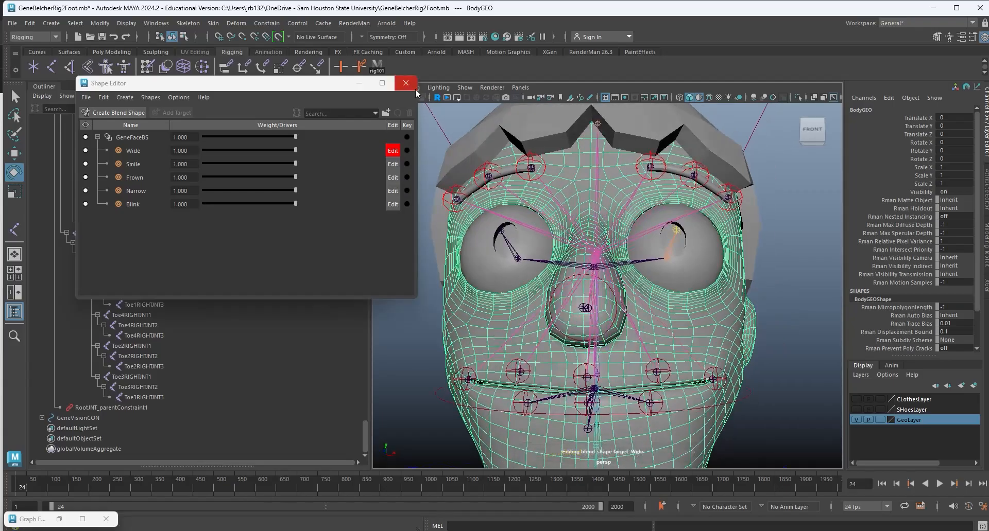
pyautogui.click(360, 36)
pyautogui.click(381, 53)
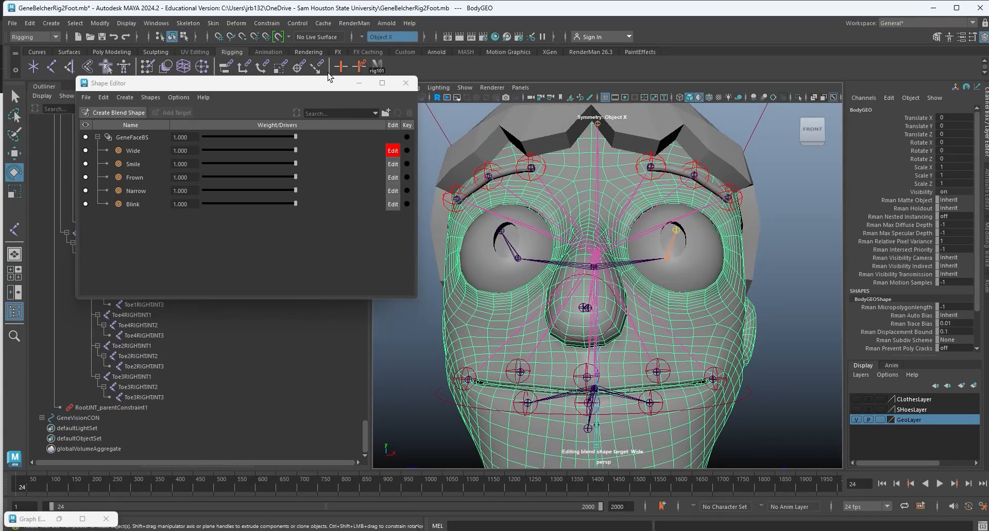
pyautogui.moveTo(315, 84); pyautogui.dragTo(267, 46)
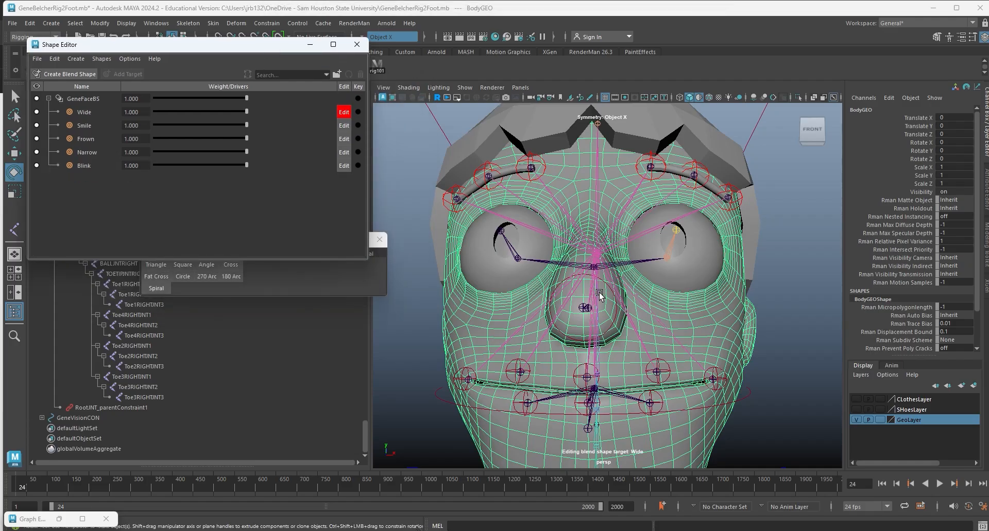
# Switch the body mesh to vertex selection and select a vertex at the corner of the mouth.
pyautogui.keyDown('alt'); pyautogui.moveTo(715, 306); pyautogui.dragTo(630, 254); pyautogui.keyUp('alt')
pyautogui.moveTo(652, 264); pyautogui.dragTo(625, 249, button='right')
pyautogui.keyDown('alt'); pyautogui.moveTo(625, 249); pyautogui.dragTo(634, 292); pyautogui.keyUp('alt')
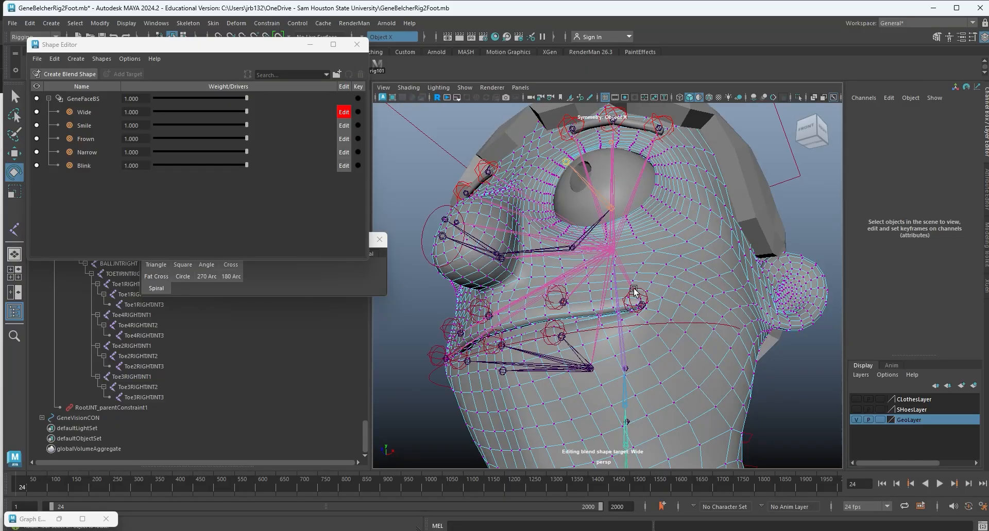
pyautogui.keyDown('alt'); pyautogui.moveTo(646, 313); pyautogui.dragTo(601, 307); pyautogui.keyUp('alt')
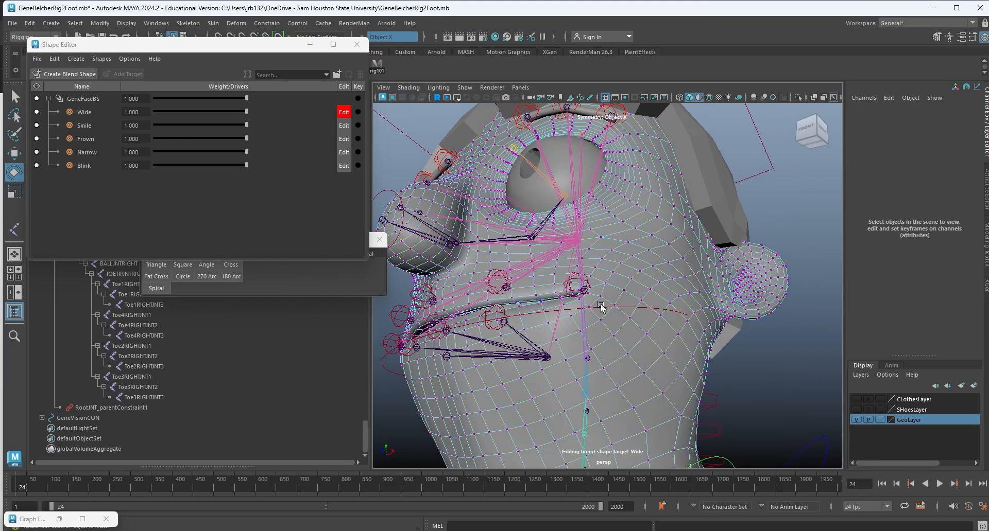
pyautogui.keyDown('alt'); pyautogui.moveTo(601, 307); pyautogui.dragTo(718, 369, button='right'); pyautogui.keyUp('alt')
pyautogui.keyDown('alt'); pyautogui.moveTo(718, 368); pyautogui.dragTo(720, 347); pyautogui.keyUp('alt')
pyautogui.keyDown('alt'); pyautogui.moveTo(720, 346); pyautogui.dragTo(663, 328, button='right'); pyautogui.keyUp('alt')
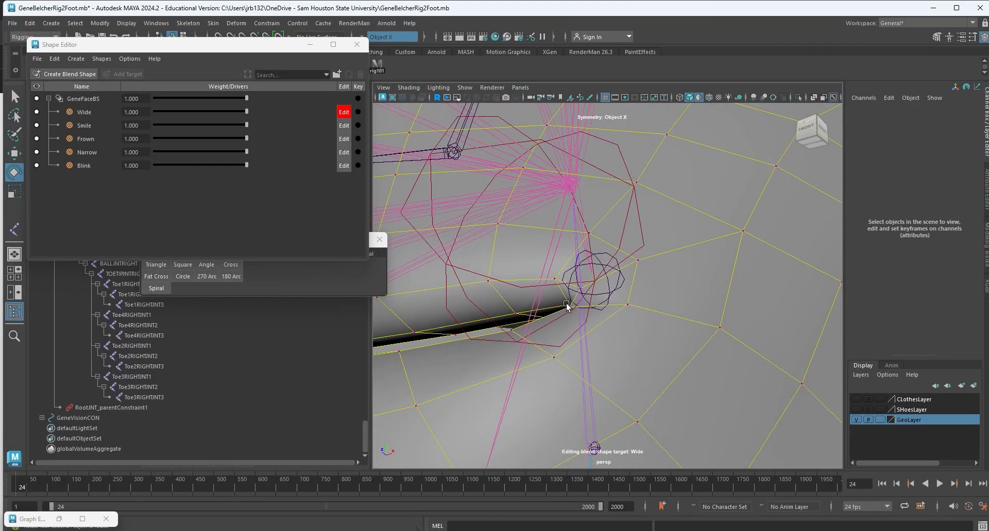
pyautogui.click(570, 309)
pyautogui.keyDown('alt'); pyautogui.moveTo(589, 333); pyautogui.dragTo(632, 359); pyautogui.keyUp('alt')
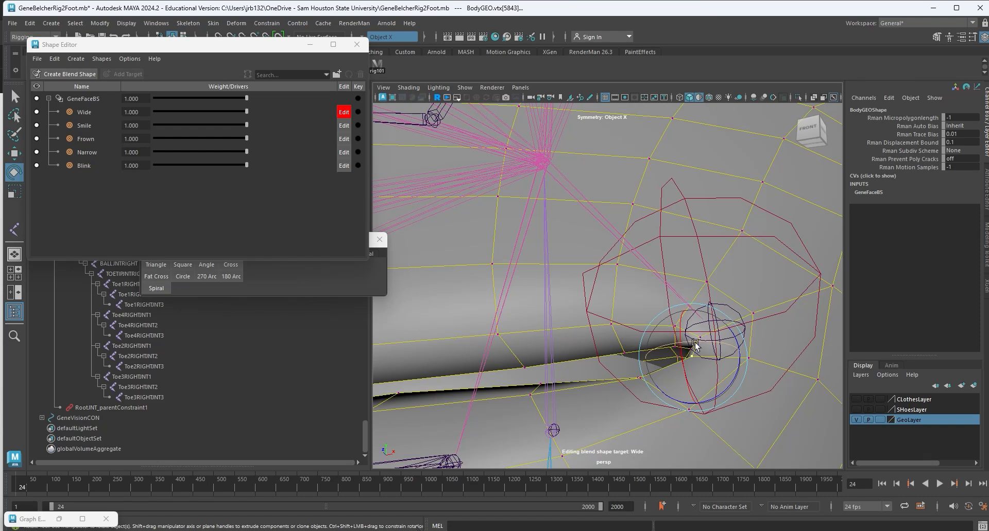
# Select the neighbouring mouth-corner vertex and activate the Move tool with soft selection around the corner.
pyautogui.keyDown('alt'); pyautogui.moveTo(695, 346); pyautogui.dragTo(701, 382); pyautogui.keyUp('alt')
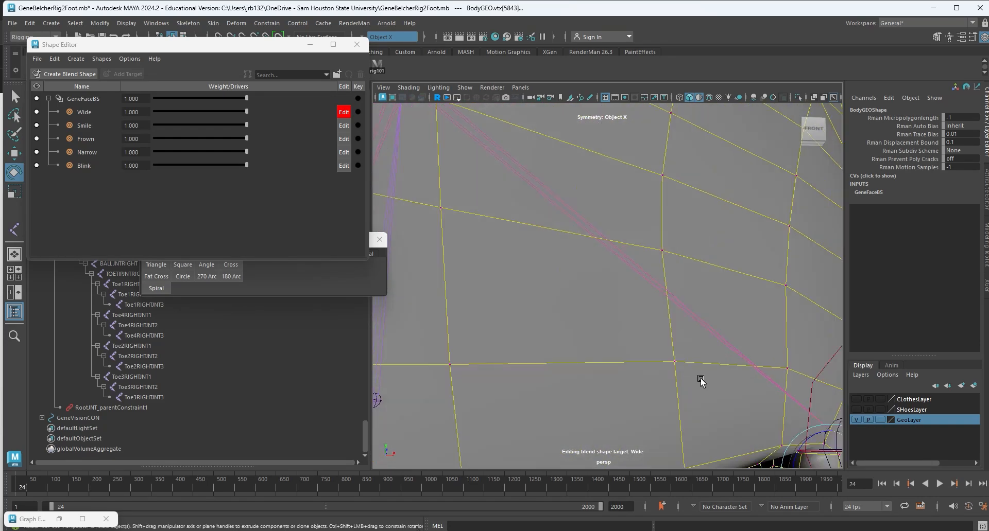
pyautogui.scroll(-6, 695, 363)
pyautogui.press('q')
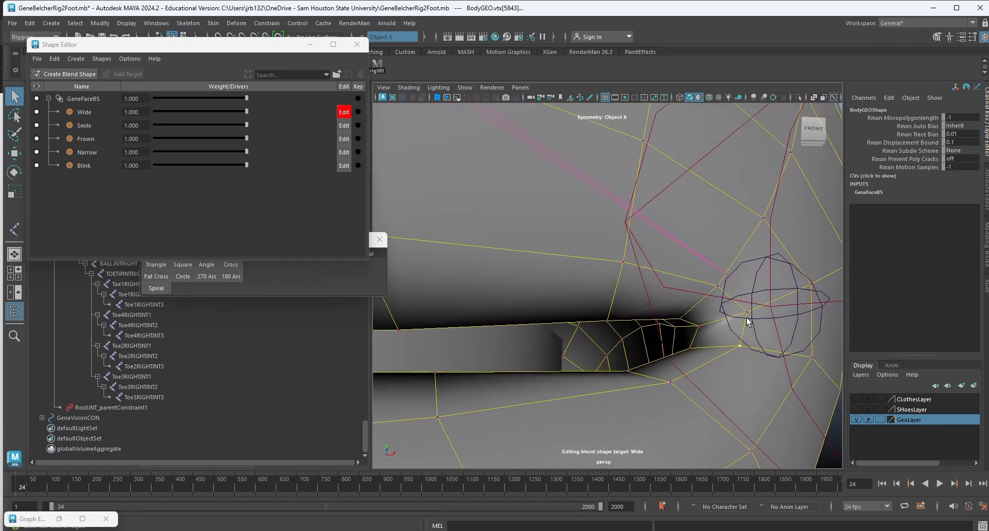
pyautogui.click(748, 320)
pyautogui.click(747, 315)
pyautogui.press('w')
pyautogui.keyDown('alt'); pyautogui.moveTo(730, 349); pyautogui.dragTo(774, 371); pyautogui.keyUp('alt')
pyautogui.press('f')
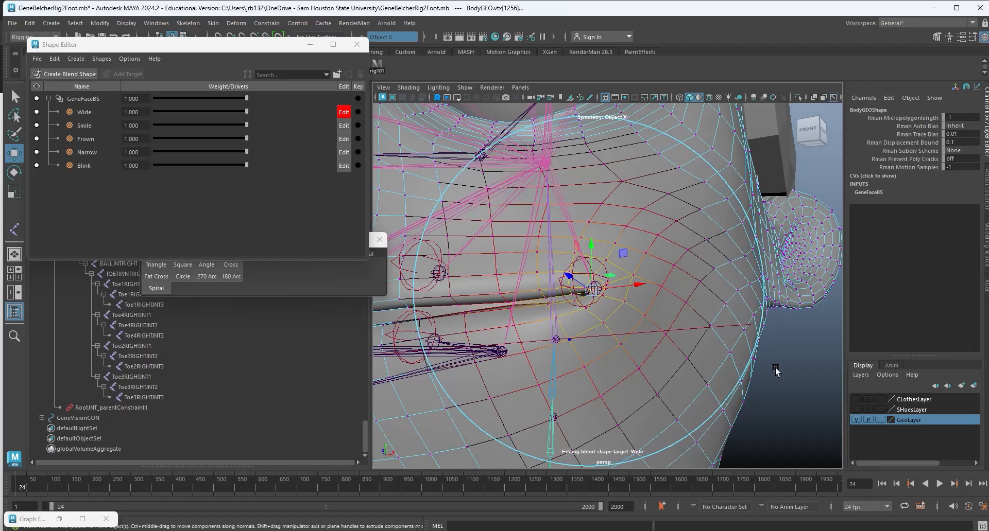
# Move the soft-selected mouth corner outward on the Wide target to start widening the mouth.
pyautogui.keyDown('alt'); pyautogui.moveTo(691, 348); pyautogui.dragTo(651, 388); pyautogui.keyUp('alt')
pyautogui.keyDown('alt'); pyautogui.moveTo(651, 388); pyautogui.dragTo(699, 327, button='middle'); pyautogui.keyUp('alt')
pyautogui.keyDown('alt'); pyautogui.moveTo(698, 327); pyautogui.dragTo(597, 338); pyautogui.keyUp('alt')
pyautogui.keyDown('alt'); pyautogui.moveTo(598, 338); pyautogui.dragTo(672, 296, button='right'); pyautogui.keyUp('alt')
pyautogui.moveTo(653, 292); pyautogui.dragTo(630, 344)
pyautogui.press('e')
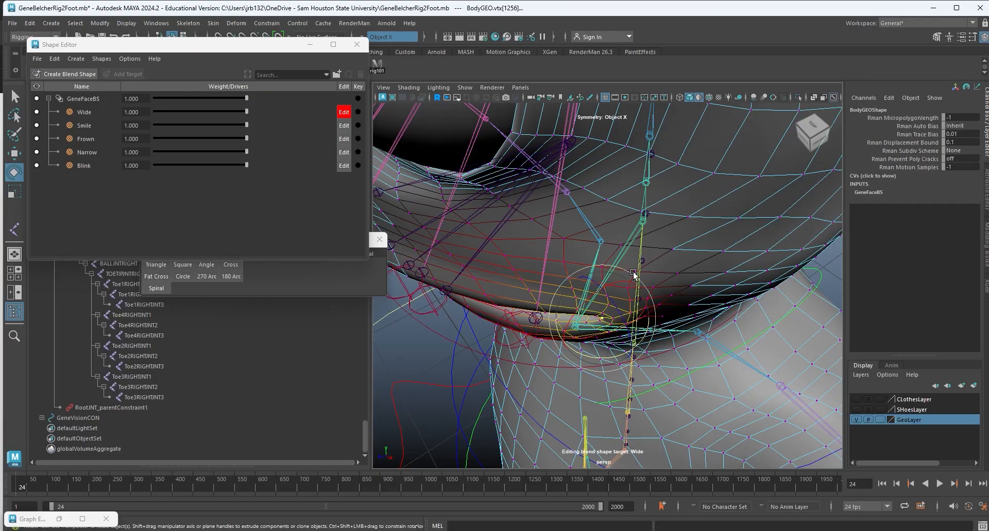
pyautogui.keyDown('alt'); pyautogui.moveTo(633, 275); pyautogui.dragTo(656, 281); pyautogui.keyUp('alt')
pyautogui.press('w')
# Shift the mouth corner back along the cheek and adjust its rotation to follow the face's curve.
pyautogui.keyDown('alt'); pyautogui.moveTo(642, 320); pyautogui.dragTo(616, 265); pyautogui.keyUp('alt')
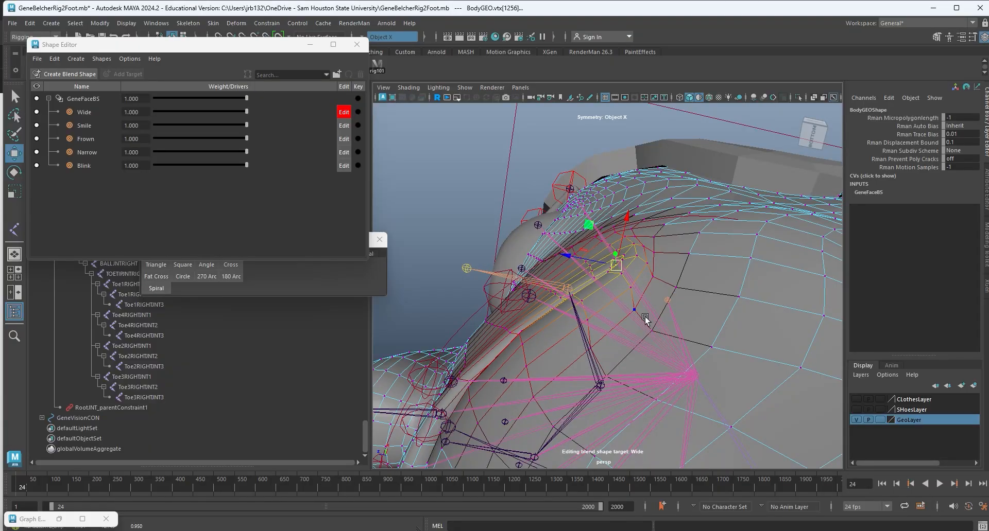
pyautogui.keyDown('alt'); pyautogui.moveTo(645, 321); pyautogui.dragTo(631, 160); pyautogui.keyUp('alt')
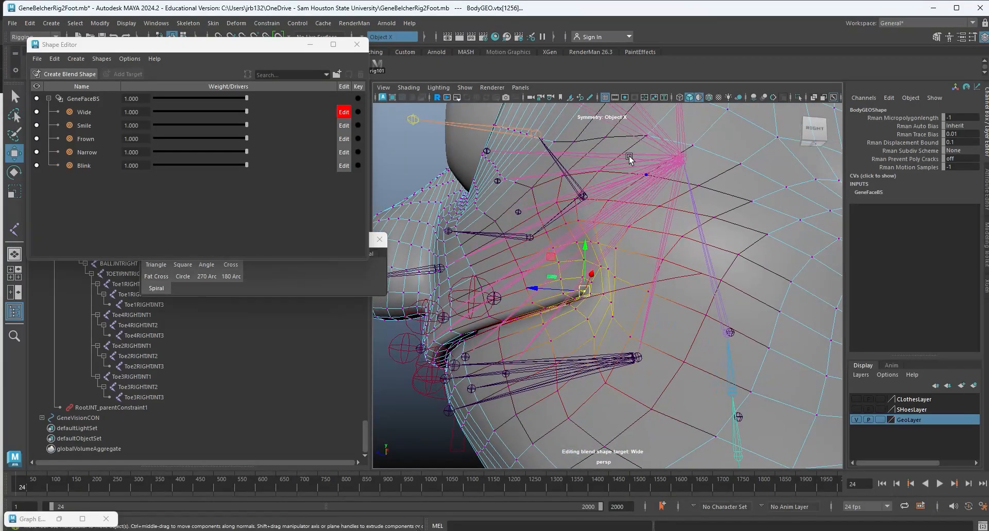
pyautogui.keyDown('alt'); pyautogui.moveTo(525, 359); pyautogui.dragTo(617, 341); pyautogui.keyUp('alt')
pyautogui.moveTo(578, 277); pyautogui.dragTo(642, 349)
pyautogui.press('e')
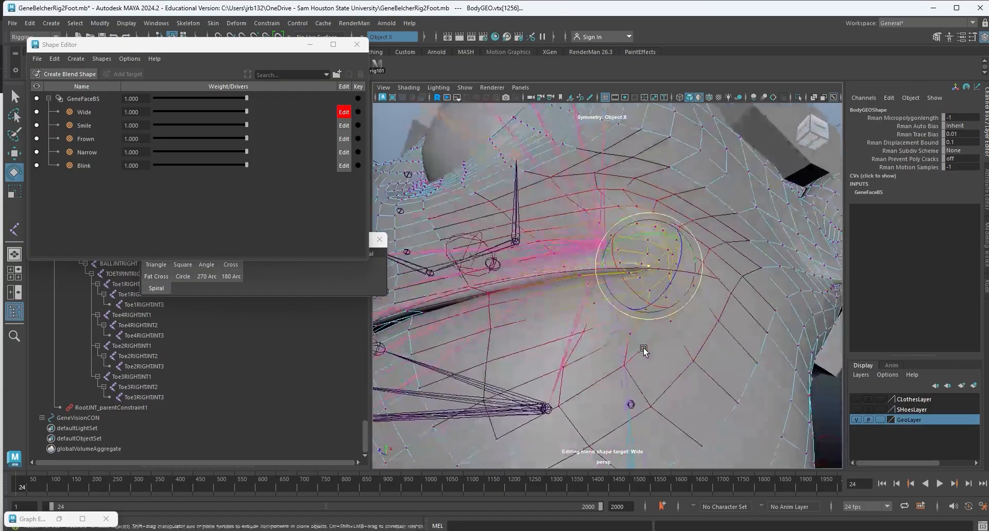
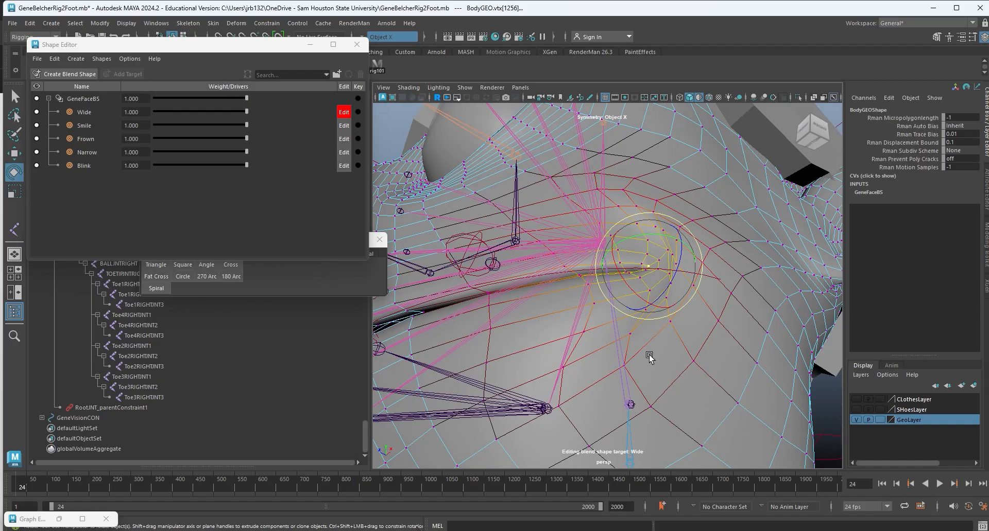
# Refine the position of the widened mouth corner against the cheek surface from several angles.
pyautogui.keyDown('alt'); pyautogui.moveTo(649, 355); pyautogui.dragTo(550, 230); pyautogui.keyUp('alt')
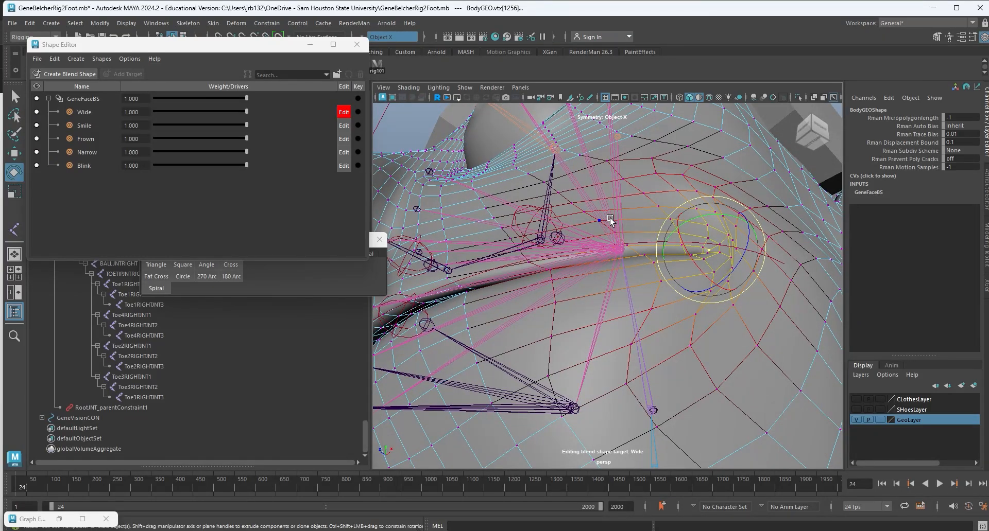
pyautogui.keyDown('alt'); pyautogui.moveTo(579, 227); pyautogui.dragTo(630, 399); pyautogui.keyUp('alt')
pyautogui.press('w')
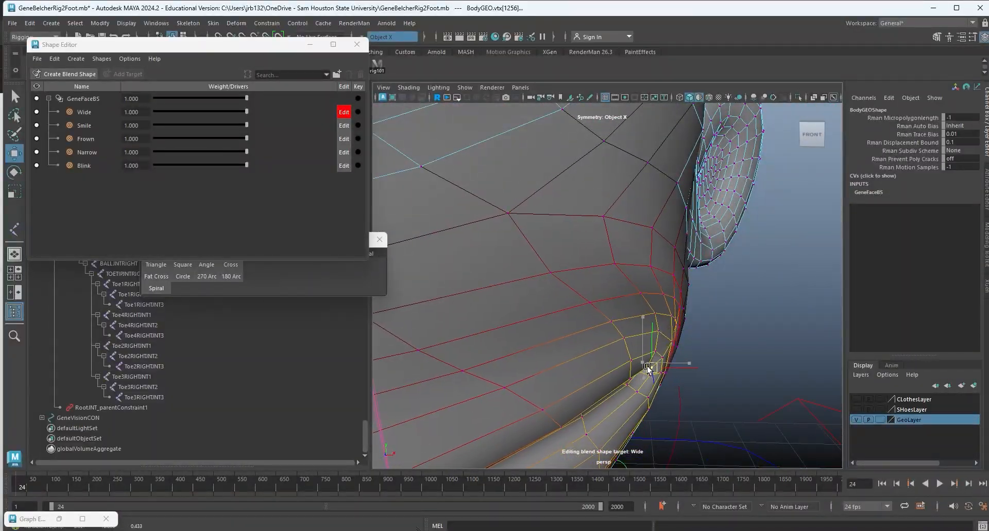
pyautogui.keyDown('alt'); pyautogui.moveTo(665, 359); pyautogui.dragTo(539, 311, button='right'); pyautogui.keyUp('alt')
pyautogui.keyDown('alt'); pyautogui.moveTo(540, 312); pyautogui.dragTo(601, 325); pyautogui.keyUp('alt')
# Return the body mesh to object mode and activate the Smooth sculpting tool from the Modeling toolset.
pyautogui.moveTo(637, 280); pyautogui.dragTo(615, 260, button='right')
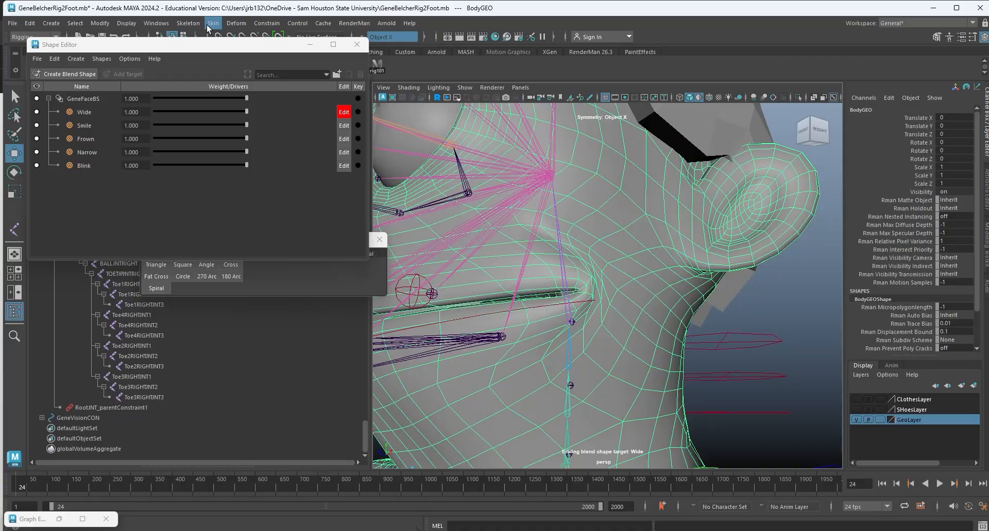
pyautogui.click(29, 37)
pyautogui.click(30, 48)
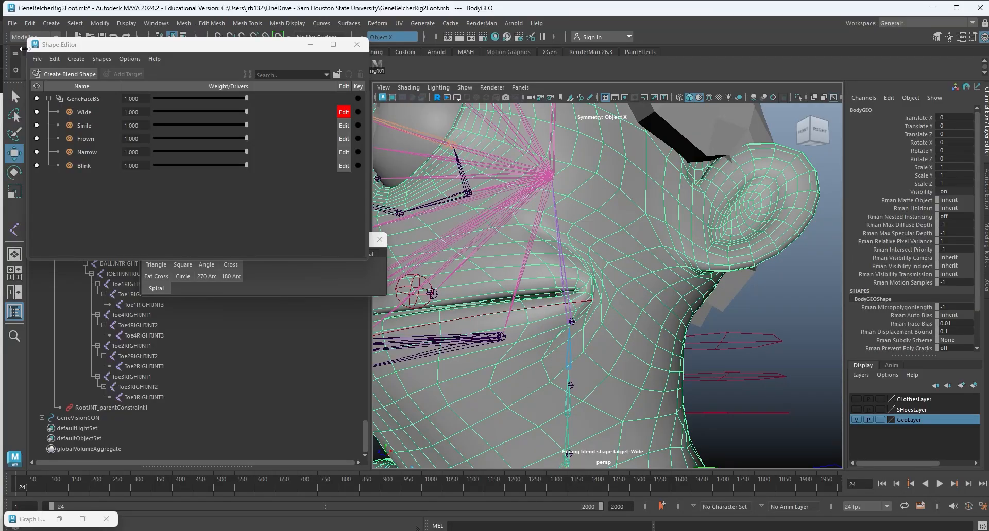
pyautogui.click(257, 25)
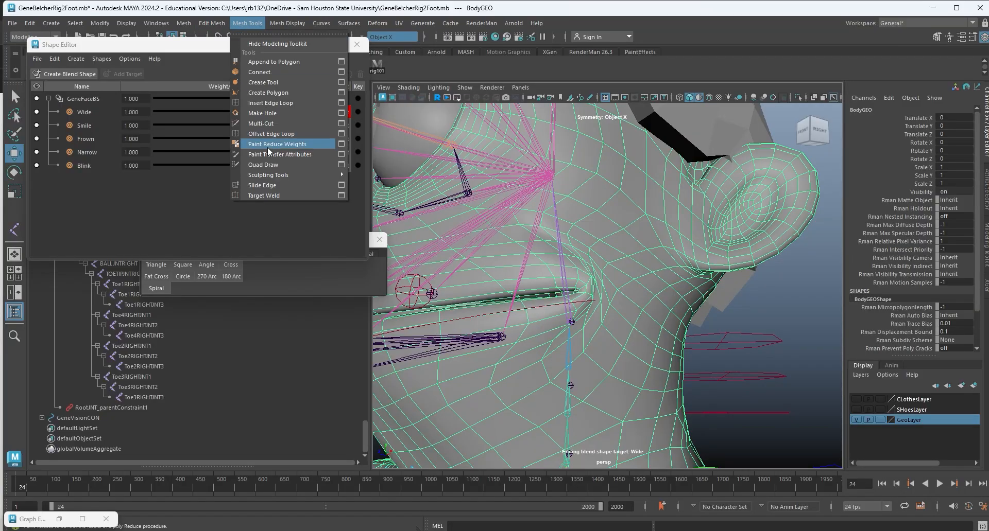
pyautogui.moveTo(286, 175)
pyautogui.click(383, 186)
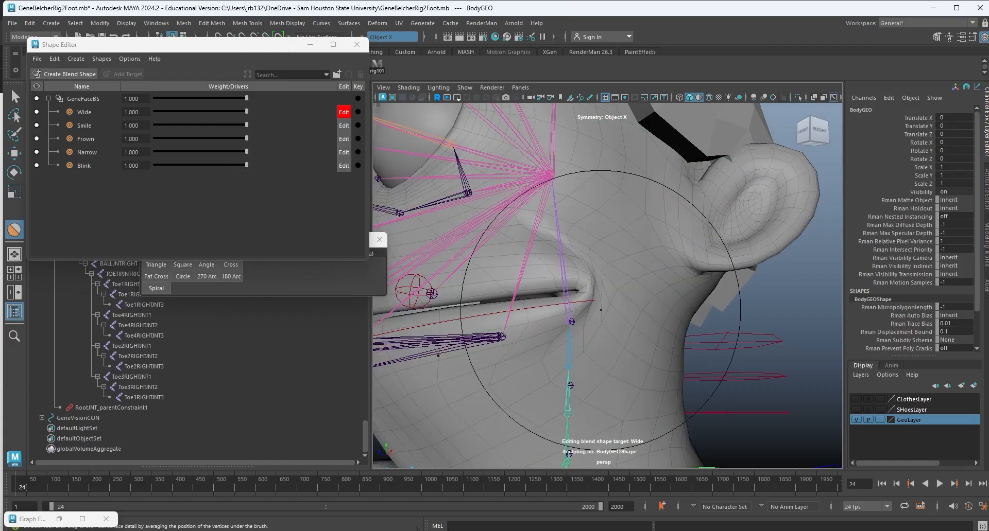
# Shrink the sculpting brush and smooth the cheek around the widened mouth corner on the Wide target.
pyautogui.keyDown('alt'); pyautogui.moveTo(576, 296); pyautogui.dragTo(587, 292, button='middle'); pyautogui.keyUp('alt')
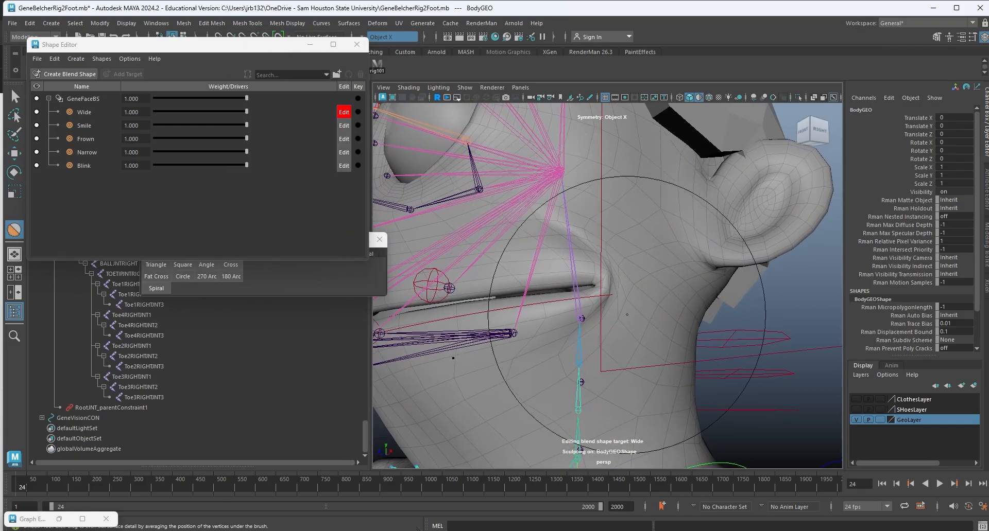
pyautogui.press('b')
pyautogui.moveTo(628, 275); pyautogui.dragTo(542, 275)
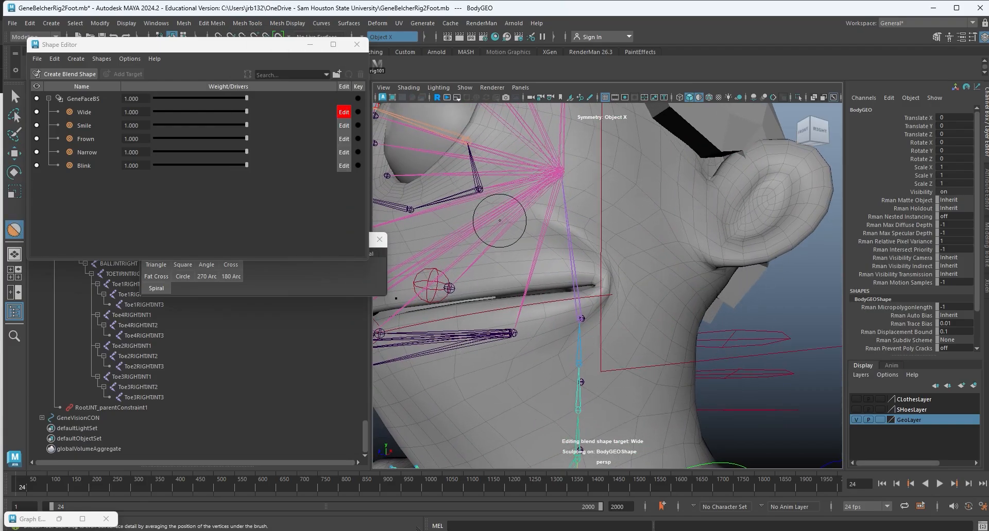
pyautogui.moveTo(567, 222)
pyautogui.mouseDown()
pyautogui.moveTo(615, 260)
pyautogui.moveTo(600, 309)
pyautogui.moveTo(589, 288)
pyautogui.moveTo(572, 297)
pyautogui.moveTo(577, 264)
pyautogui.mouseUp()
pyautogui.keyDown('alt'); pyautogui.moveTo(561, 302); pyautogui.dragTo(585, 270); pyautogui.keyUp('alt')
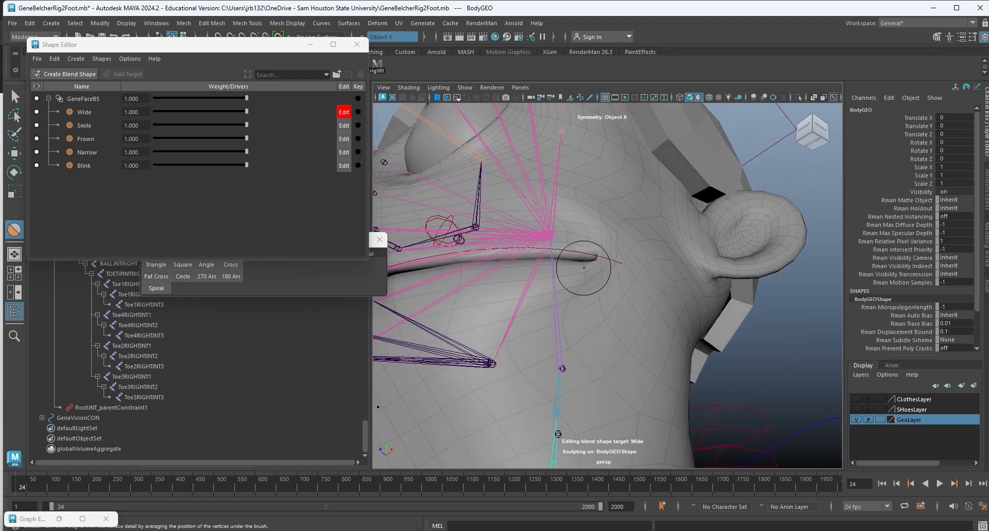
pyautogui.keyDown('alt'); pyautogui.moveTo(585, 269); pyautogui.dragTo(636, 293, button='right'); pyautogui.keyUp('alt')
pyautogui.keyDown('alt'); pyautogui.moveTo(635, 293); pyautogui.dragTo(621, 283); pyautogui.keyUp('alt')
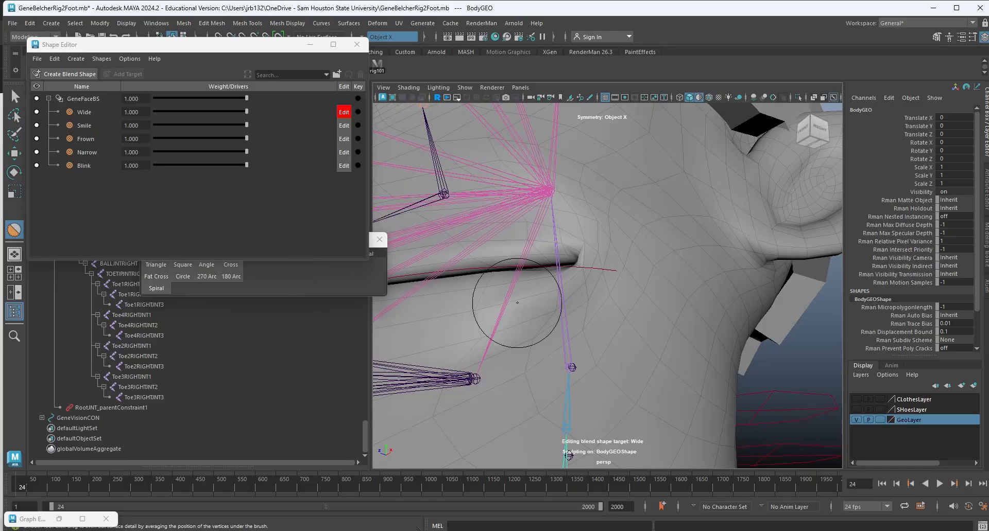
# Smooth the inner side of the mouth corner on the Wide target.
pyautogui.keyDown('alt'); pyautogui.moveTo(551, 294); pyautogui.dragTo(635, 295); pyautogui.keyUp('alt')
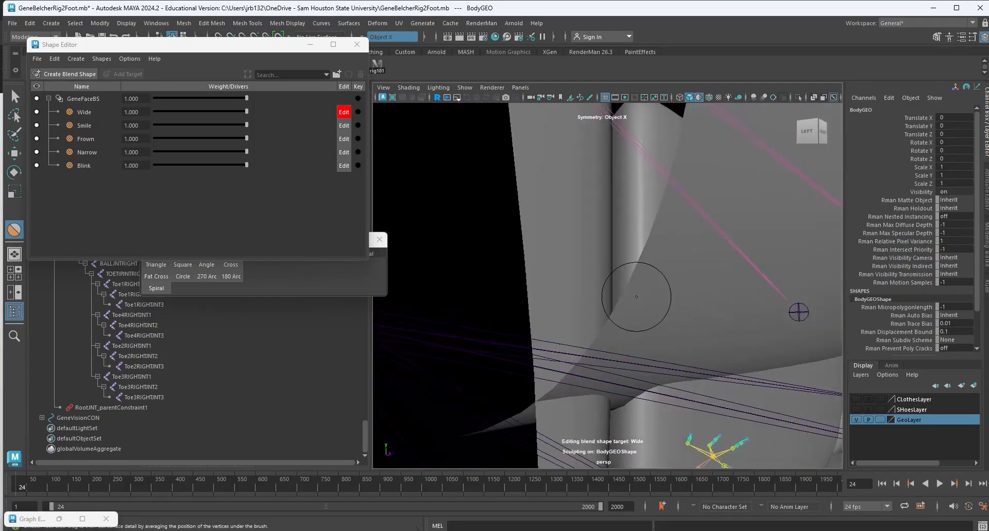
pyautogui.keyDown('alt'); pyautogui.moveTo(636, 295); pyautogui.dragTo(647, 312, button='right'); pyautogui.keyUp('alt')
pyautogui.keyDown('alt'); pyautogui.moveTo(647, 312); pyautogui.dragTo(620, 303); pyautogui.keyUp('alt')
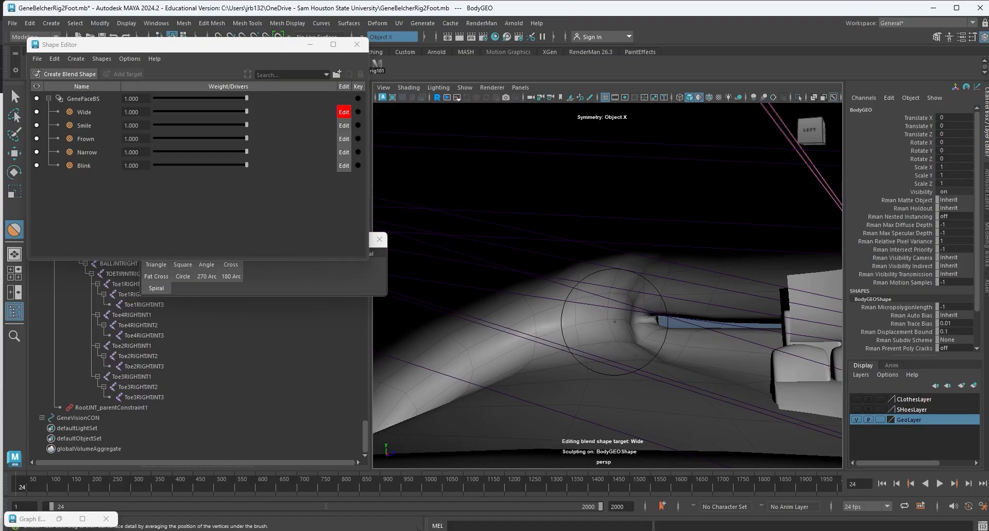
pyautogui.keyDown('alt'); pyautogui.moveTo(629, 319); pyautogui.dragTo(494, 308); pyautogui.keyUp('alt')
pyautogui.moveTo(639, 312); pyautogui.dragTo(682, 296)
pyautogui.keyDown('alt'); pyautogui.moveTo(682, 296); pyautogui.dragTo(585, 290, button='right'); pyautogui.keyUp('alt')
pyautogui.moveTo(584, 291)
pyautogui.keyDown('alt'); pyautogui.mouseDown()
pyautogui.moveTo(559, 290)
pyautogui.moveTo(627, 296)
pyautogui.moveTo(505, 299)
pyautogui.moveTo(630, 294)
pyautogui.mouseUp(); pyautogui.keyUp('alt')
pyautogui.keyDown('alt'); pyautogui.moveTo(630, 293); pyautogui.dragTo(746, 280, button='middle'); pyautogui.keyUp('alt')
pyautogui.moveTo(746, 281)
pyautogui.keyDown('alt'); pyautogui.mouseDown()
pyautogui.moveTo(745, 253)
pyautogui.moveTo(696, 323)
pyautogui.moveTo(725, 290)
pyautogui.moveTo(558, 310)
pyautogui.mouseUp(); pyautogui.keyUp('alt')
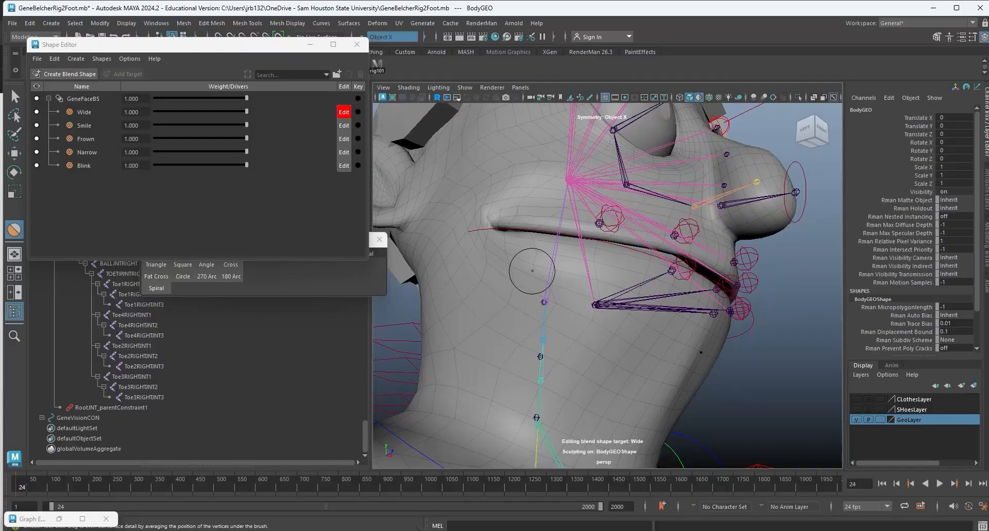
# Inspect the widened mouth from the side and front and test the Wide target's weight.
pyautogui.keyDown('alt'); pyautogui.moveTo(531, 269); pyautogui.dragTo(607, 309); pyautogui.keyUp('alt')
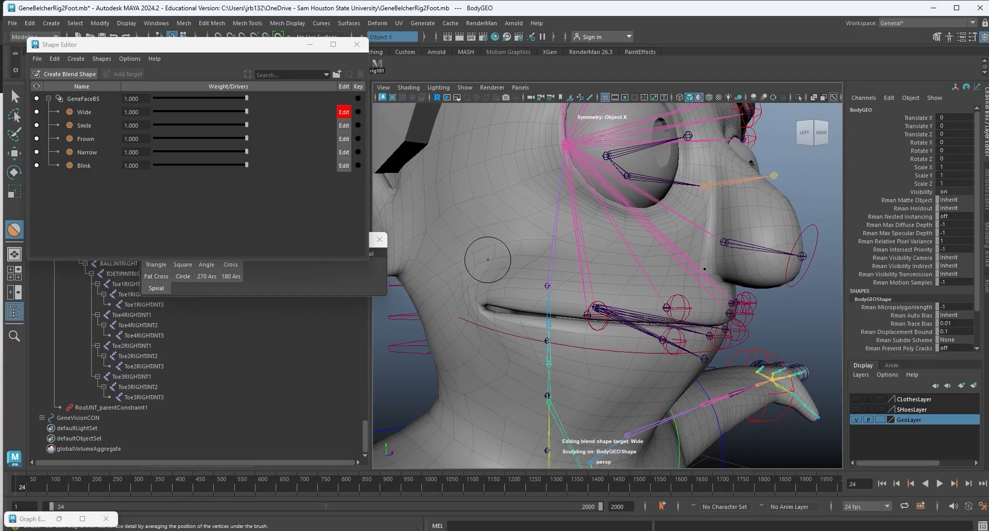
pyautogui.keyDown('alt'); pyautogui.moveTo(480, 276); pyautogui.dragTo(529, 275); pyautogui.keyUp('alt')
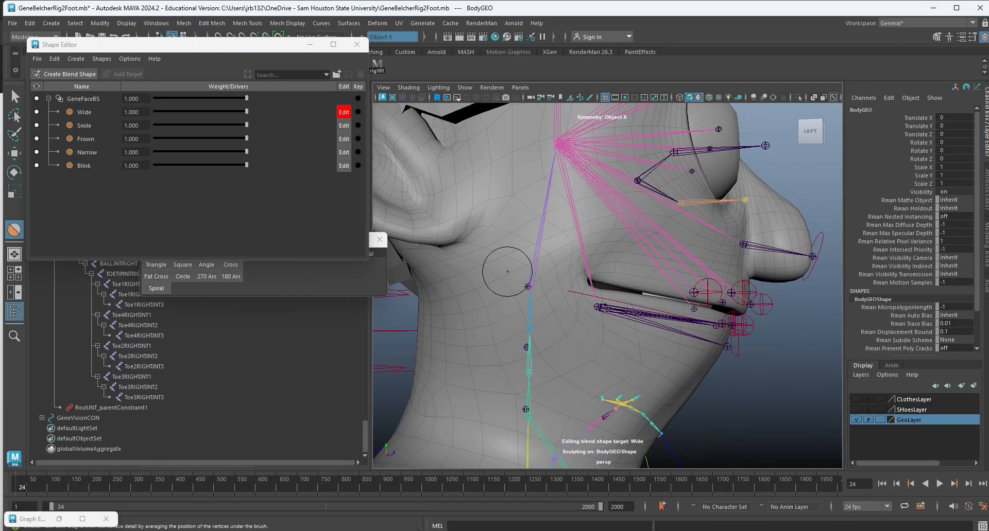
pyautogui.keyDown('alt'); pyautogui.moveTo(569, 351); pyautogui.dragTo(444, 354); pyautogui.keyUp('alt')
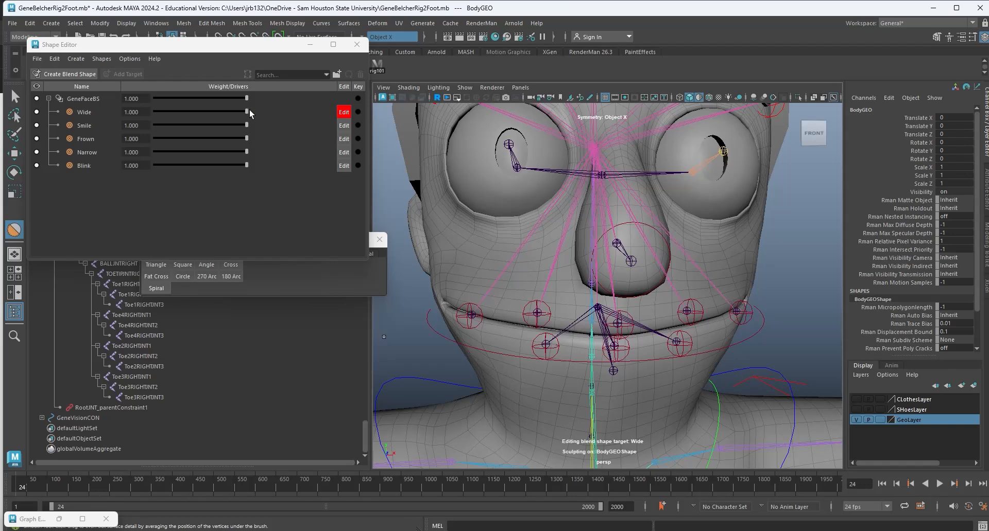
pyautogui.moveTo(246, 109); pyautogui.dragTo(255, 135)
pyautogui.keyDown('alt'); pyautogui.moveTo(486, 258); pyautogui.dragTo(542, 229); pyautogui.keyUp('alt')
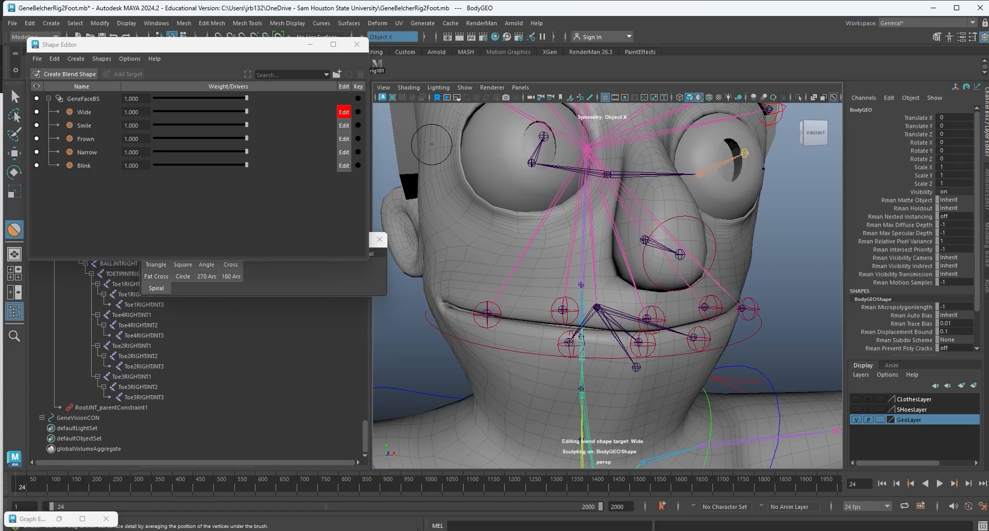
pyautogui.moveTo(246, 110); pyautogui.dragTo(285, 118)
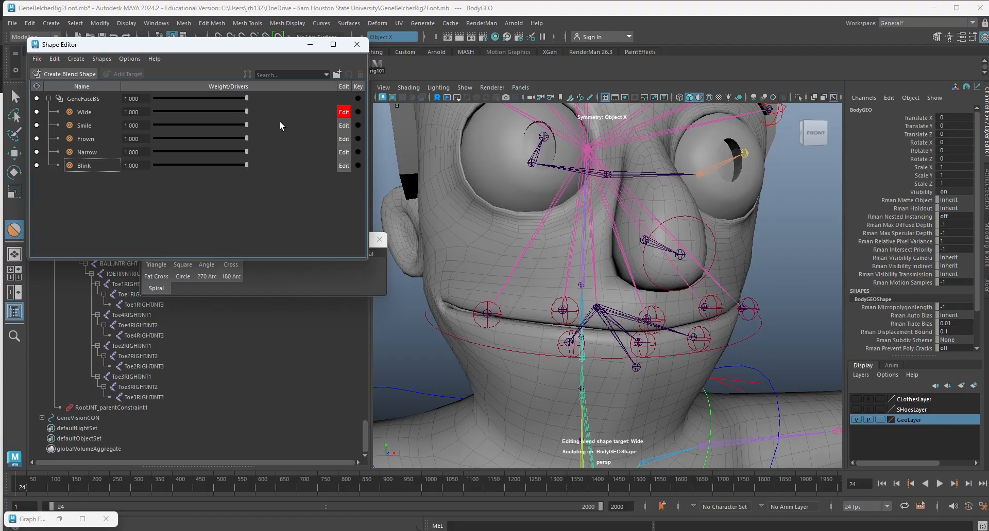
# Switch blend shape editing from the Wide target to the Smile target and save the scene.
pyautogui.click(343, 112)
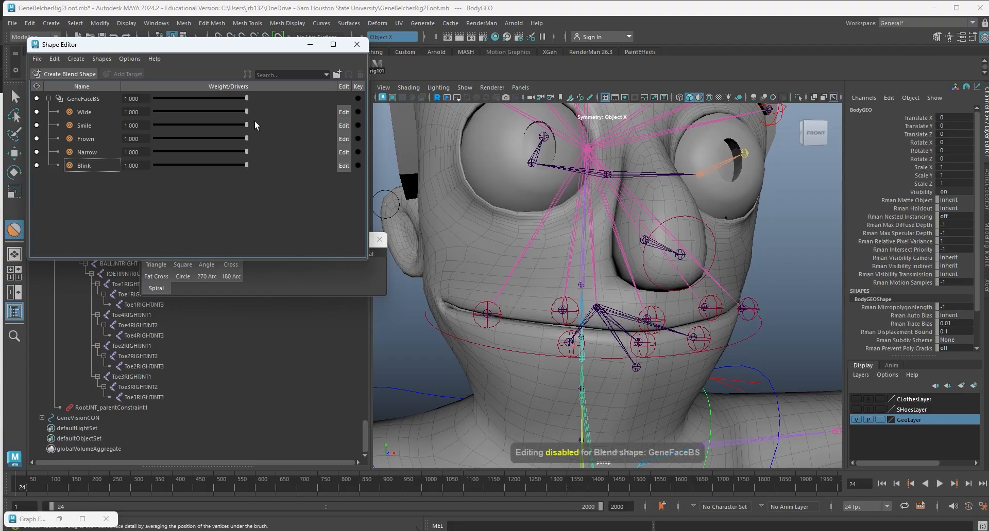
pyautogui.click(343, 126)
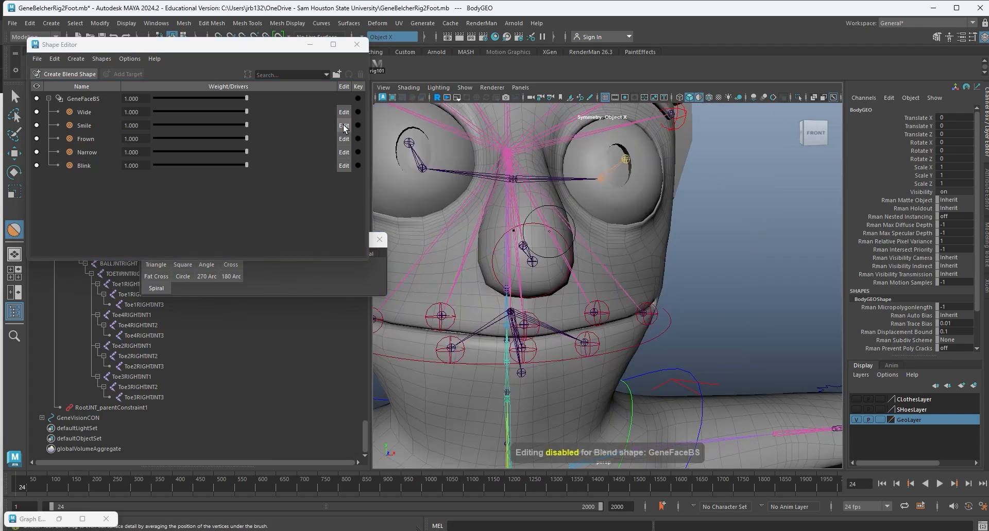
pyautogui.click(343, 126)
pyautogui.hotkey('ctrl', 's')
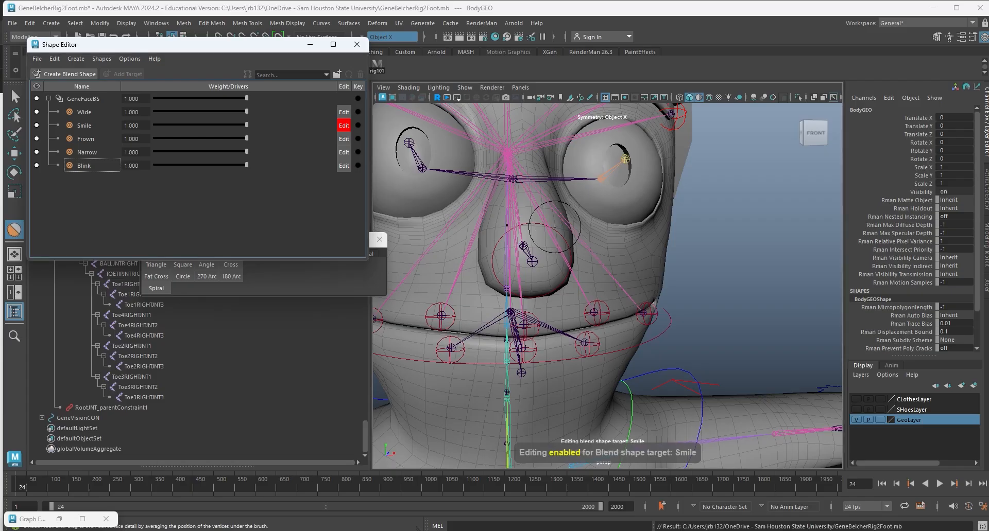
# Set the Wide target's weight to 0.
pyautogui.keyDown('alt'); pyautogui.moveTo(709, 312); pyautogui.dragTo(639, 288); pyautogui.keyUp('alt')
pyautogui.scroll(3, 649, 321)
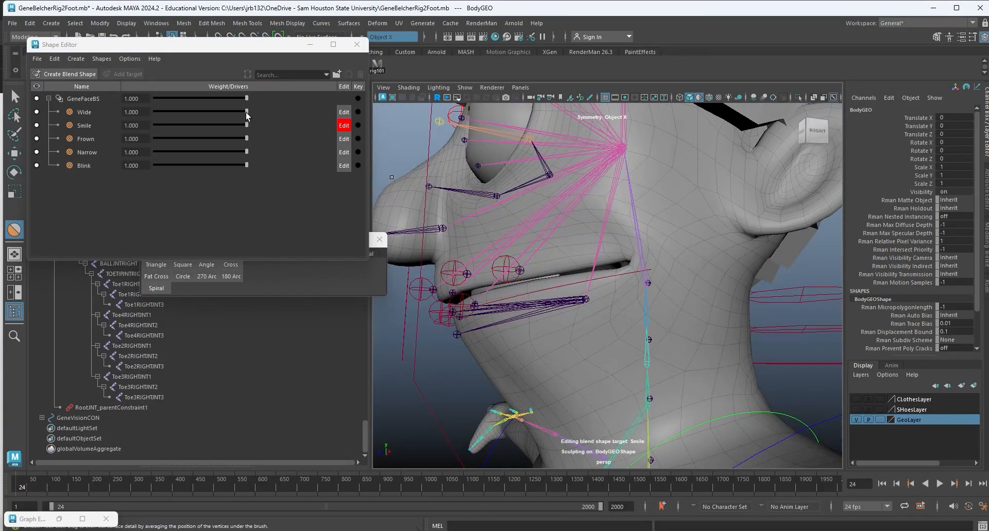
pyautogui.moveTo(246, 111); pyautogui.dragTo(147, 115)
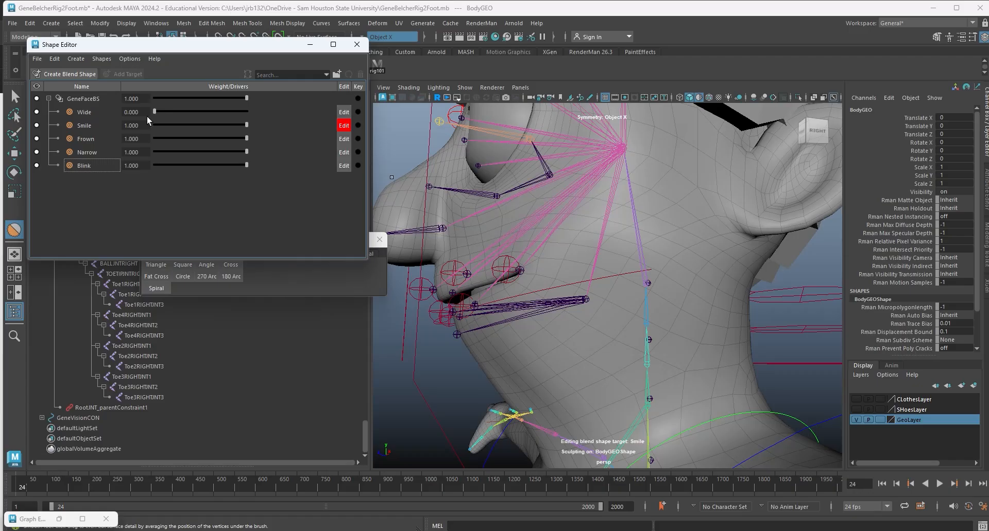
# Switch the body mesh to vertex mode and select the mouth corner vertices with soft selection for moving.
pyautogui.moveTo(539, 267)
pyautogui.keyDown('alt'); pyautogui.mouseDown()
pyautogui.moveTo(614, 284)
pyautogui.moveTo(600, 246)
pyautogui.moveTo(591, 278)
pyautogui.moveTo(563, 286)
pyautogui.moveTo(625, 261)
pyautogui.mouseUp(); pyautogui.keyUp('alt')
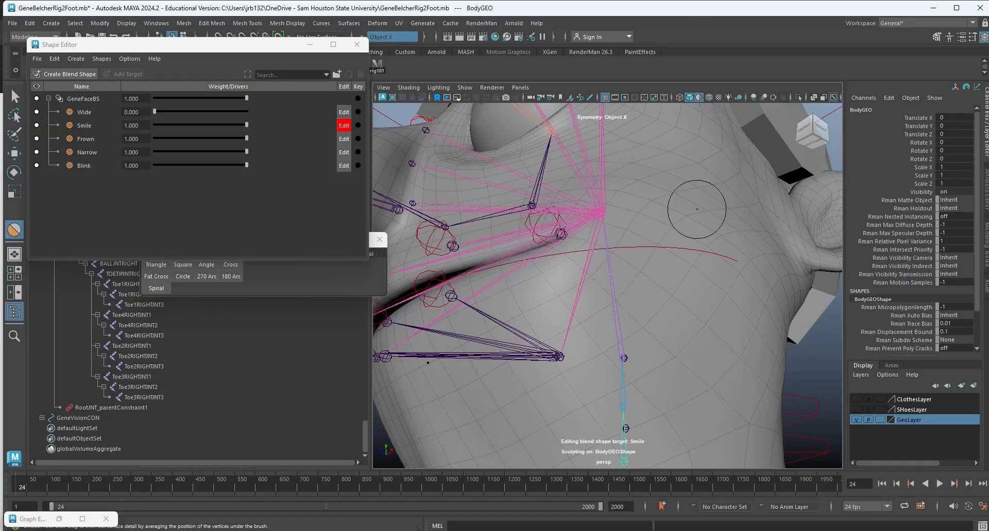
pyautogui.press('w')
pyautogui.moveTo(558, 212)
pyautogui.keyDown('alt'); pyautogui.mouseDown()
pyautogui.moveTo(532, 250)
pyautogui.moveTo(578, 281)
pyautogui.mouseUp(); pyautogui.keyUp('alt')
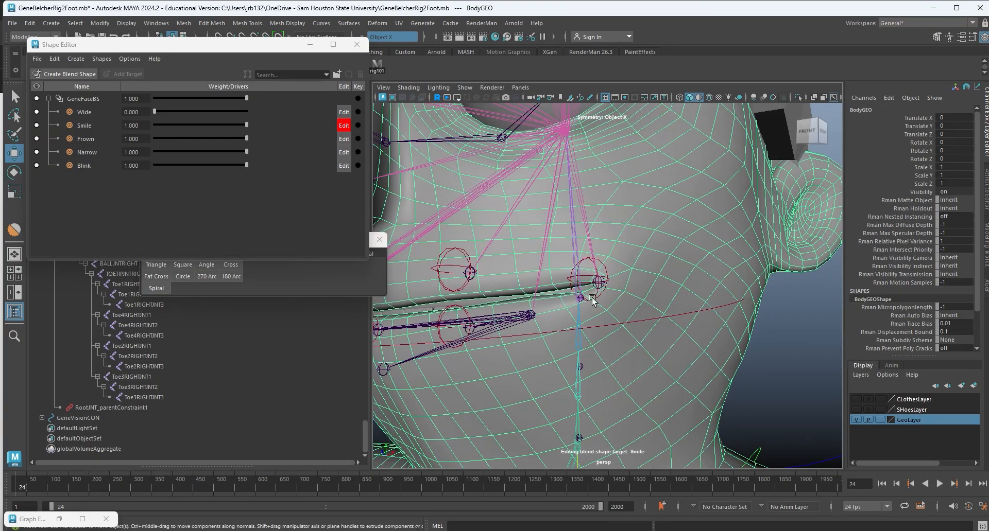
pyautogui.moveTo(592, 301); pyautogui.dragTo(602, 236, button='right')
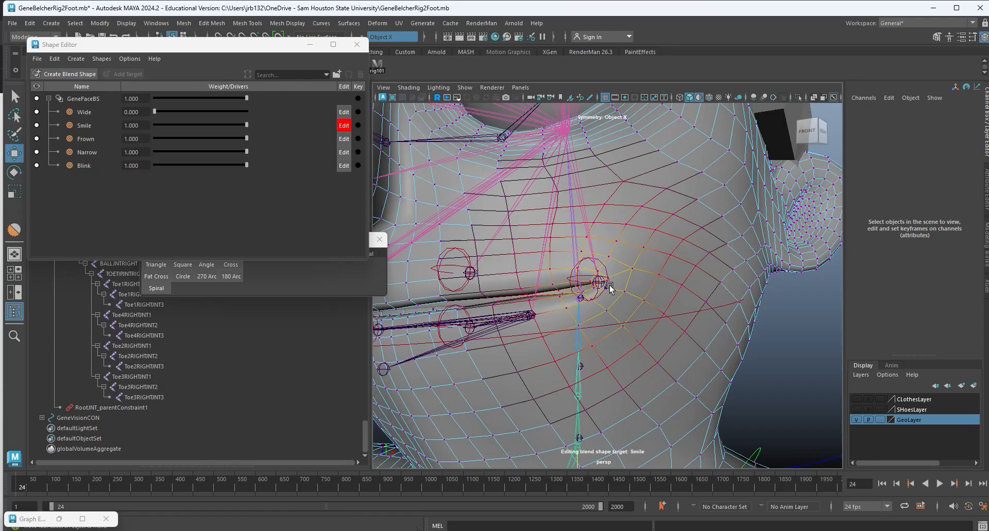
pyautogui.click(609, 289)
pyautogui.moveTo(608, 296)
pyautogui.keyDown('alt'); pyautogui.mouseDown()
pyautogui.moveTo(618, 276)
pyautogui.moveTo(605, 303)
pyautogui.mouseUp(); pyautogui.keyUp('alt')
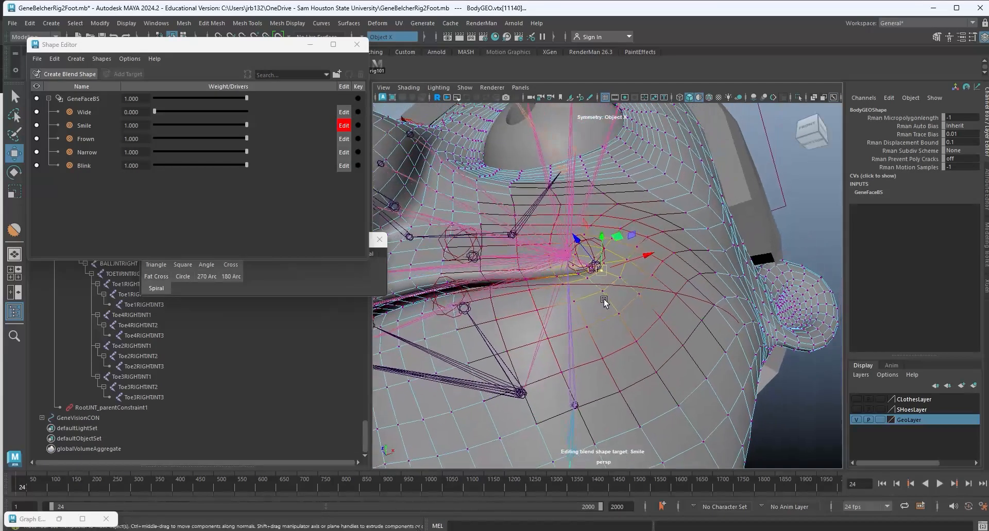
pyautogui.keyDown('alt'); pyautogui.moveTo(604, 302); pyautogui.dragTo(699, 288, button='right'); pyautogui.keyUp('alt')
pyautogui.click(602, 229)
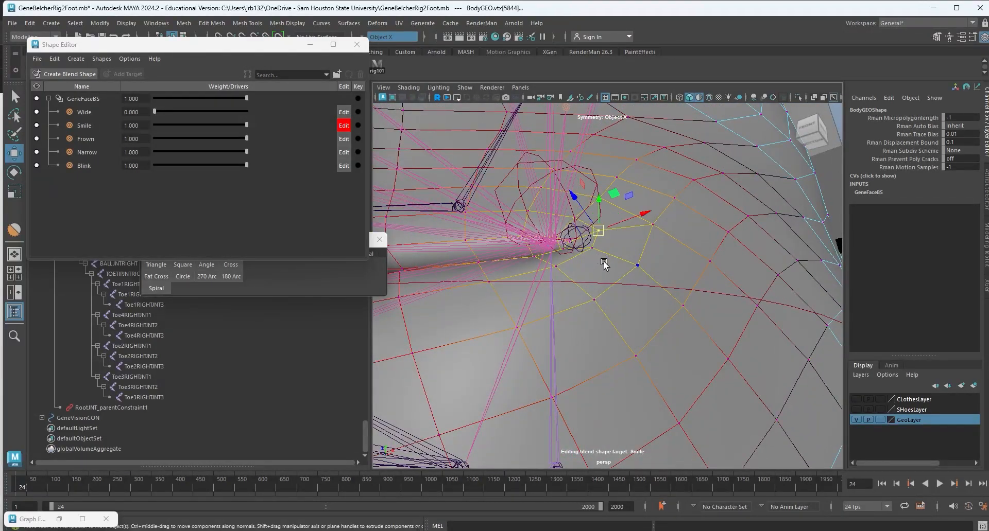
pyautogui.keyDown('alt'); pyautogui.moveTo(602, 263); pyautogui.dragTo(627, 300); pyautogui.keyUp('alt')
pyautogui.press('q')
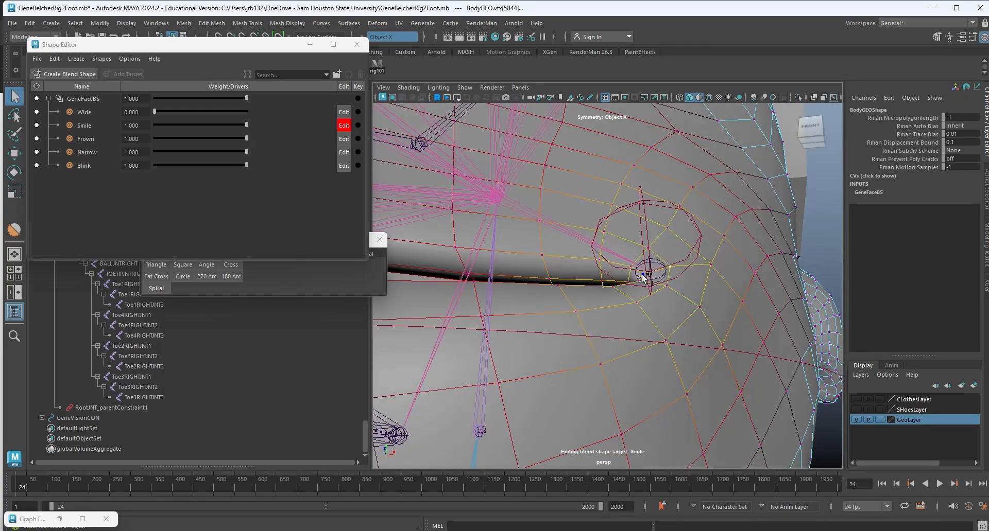
pyautogui.press('w')
# Raise the soft-selected mouth corner up the cheek to start the smile on the Smile target.
pyautogui.moveTo(685, 342)
pyautogui.keyDown('alt'); pyautogui.mouseDown()
pyautogui.moveTo(662, 371)
pyautogui.moveTo(675, 333)
pyautogui.mouseUp(); pyautogui.keyUp('alt')
pyautogui.scroll(-5, 676, 331)
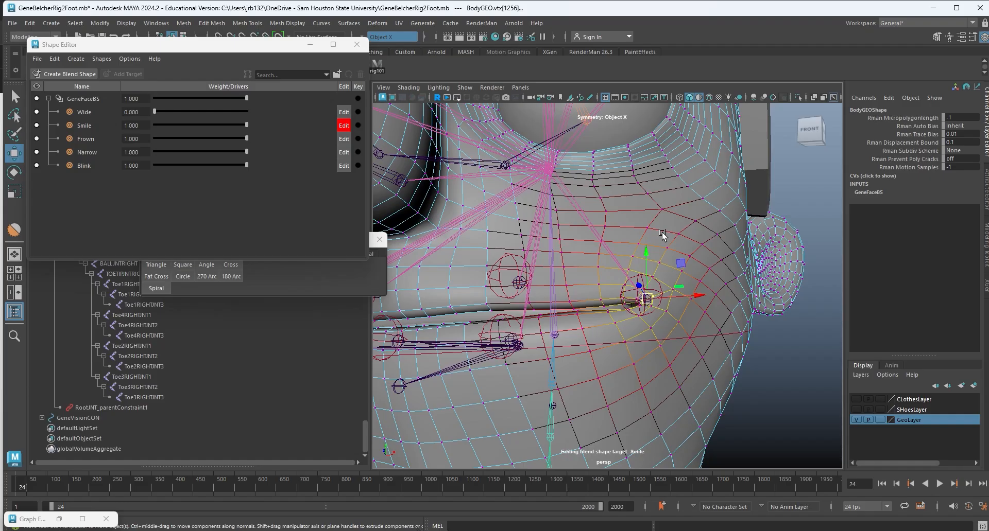
pyautogui.keyDown('alt'); pyautogui.moveTo(662, 232); pyautogui.dragTo(656, 278); pyautogui.keyUp('alt')
pyautogui.click(647, 305)
pyautogui.click(638, 329)
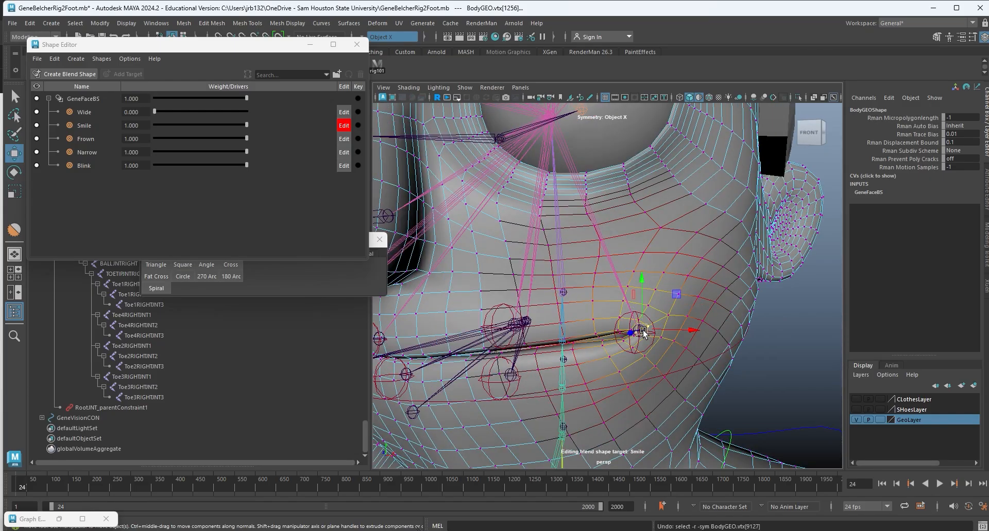
pyautogui.moveTo(637, 327); pyautogui.dragTo(642, 237)
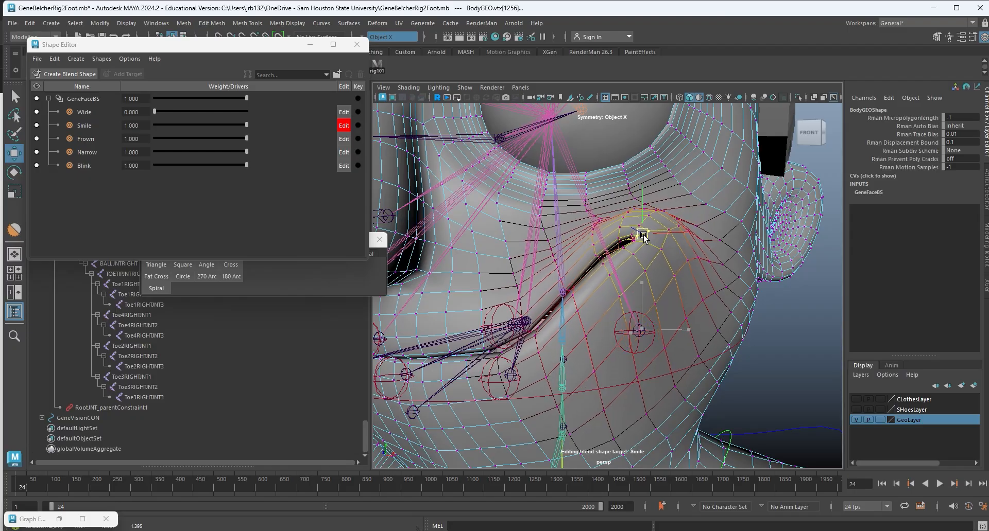
# Undo the latest mouth corner changes and adjust the raised corner's rotation and position against the cheek.
pyautogui.keyDown('alt'); pyautogui.moveTo(649, 269); pyautogui.dragTo(691, 281); pyautogui.keyUp('alt')
pyautogui.keyDown('alt'); pyautogui.moveTo(691, 280); pyautogui.dragTo(629, 291, button='right'); pyautogui.keyUp('alt')
pyautogui.keyDown('alt'); pyautogui.moveTo(629, 292); pyautogui.dragTo(702, 211); pyautogui.keyUp('alt')
pyautogui.hotkey('ctrl', 'z')
pyautogui.hotkey('ctrl', 'z')
pyautogui.hotkey('ctrl', 'z')
pyautogui.hotkey('ctrl', 'z')
pyautogui.press('e')
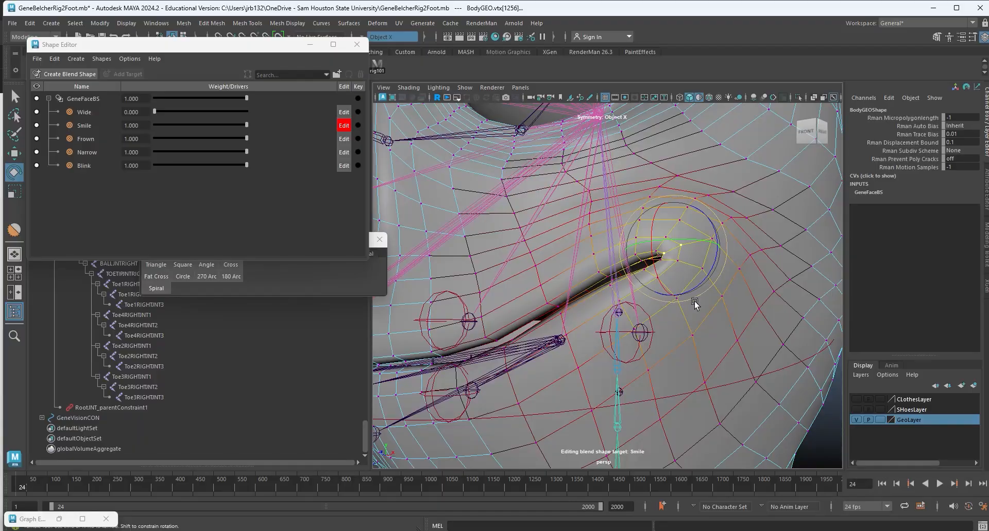
pyautogui.keyDown('alt'); pyautogui.moveTo(694, 302); pyautogui.dragTo(620, 274); pyautogui.keyUp('alt')
pyautogui.press('w')
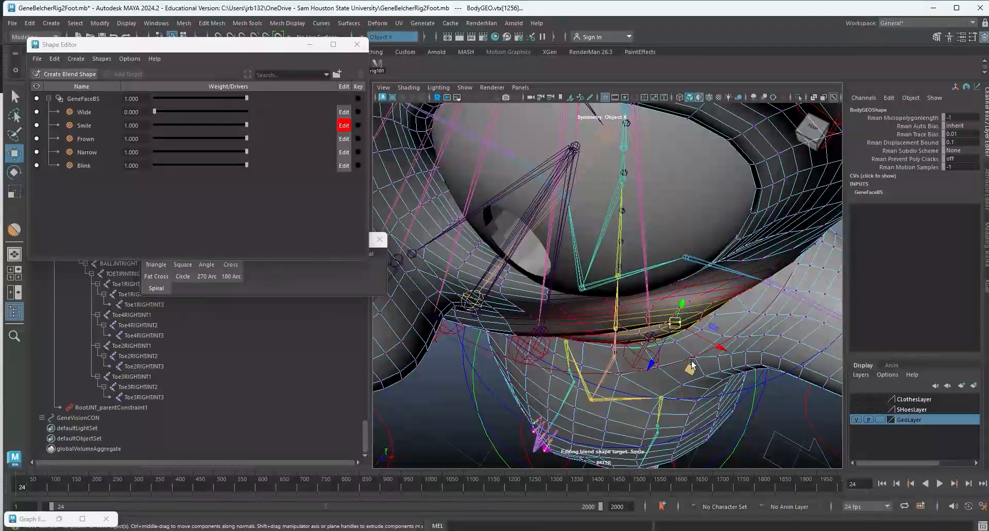
# Refine the raised smile corner's rotation and depth so it follows the cheek surface from several angles.
pyautogui.press('e')
pyautogui.keyDown('alt'); pyautogui.moveTo(683, 344); pyautogui.dragTo(601, 396); pyautogui.keyUp('alt')
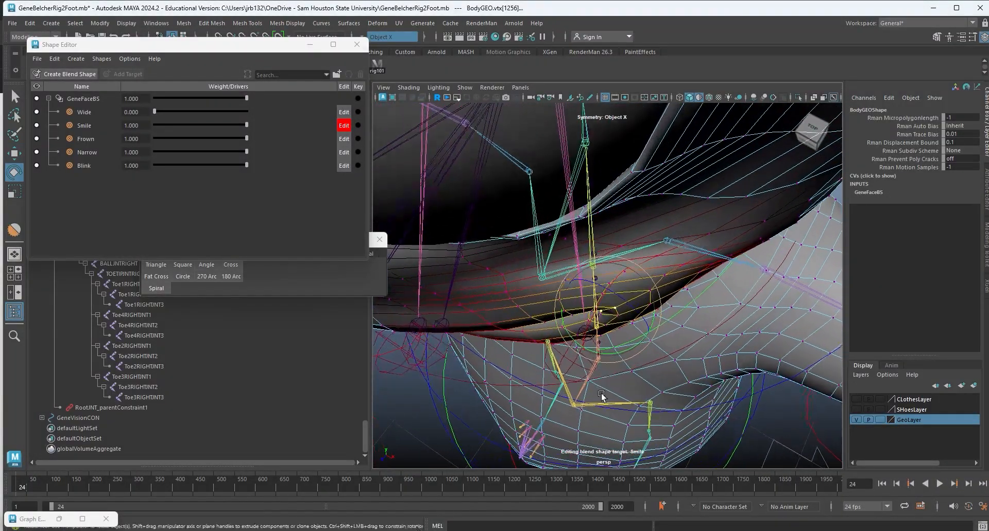
pyautogui.keyDown('alt'); pyautogui.moveTo(616, 353); pyautogui.dragTo(633, 194); pyautogui.keyUp('alt')
pyautogui.press('w')
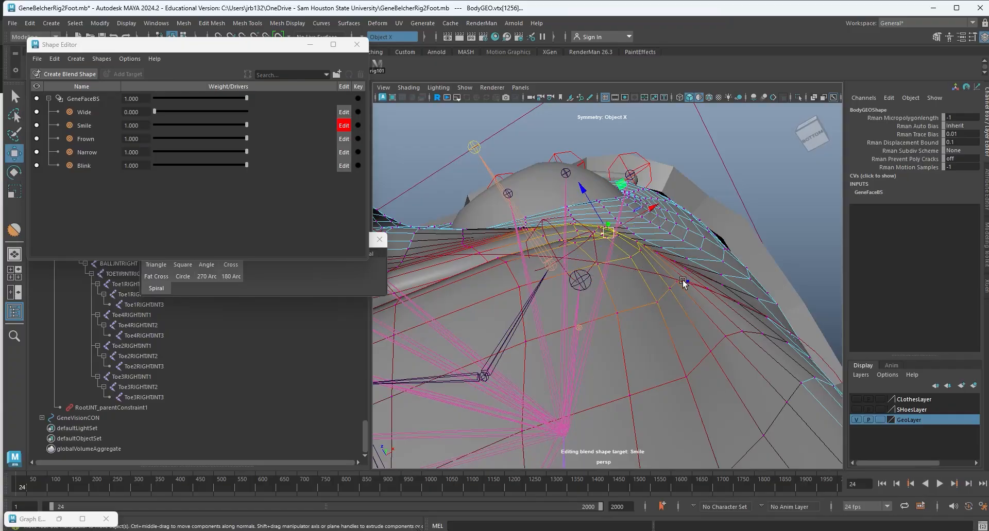
pyautogui.keyDown('alt'); pyautogui.moveTo(678, 282); pyautogui.dragTo(734, 346); pyautogui.keyUp('alt')
pyautogui.press('e')
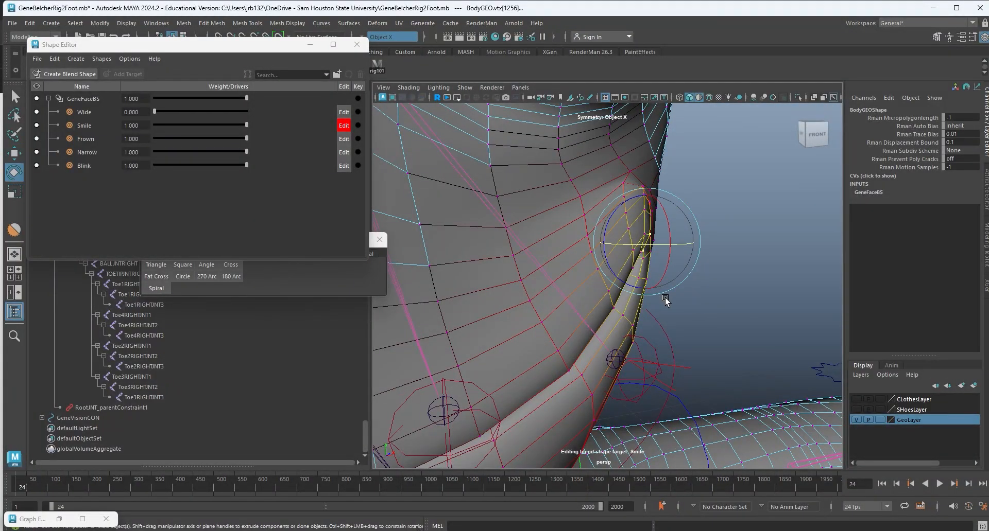
pyautogui.press('w')
pyautogui.keyDown('alt'); pyautogui.moveTo(663, 274); pyautogui.dragTo(625, 238); pyautogui.keyUp('alt')
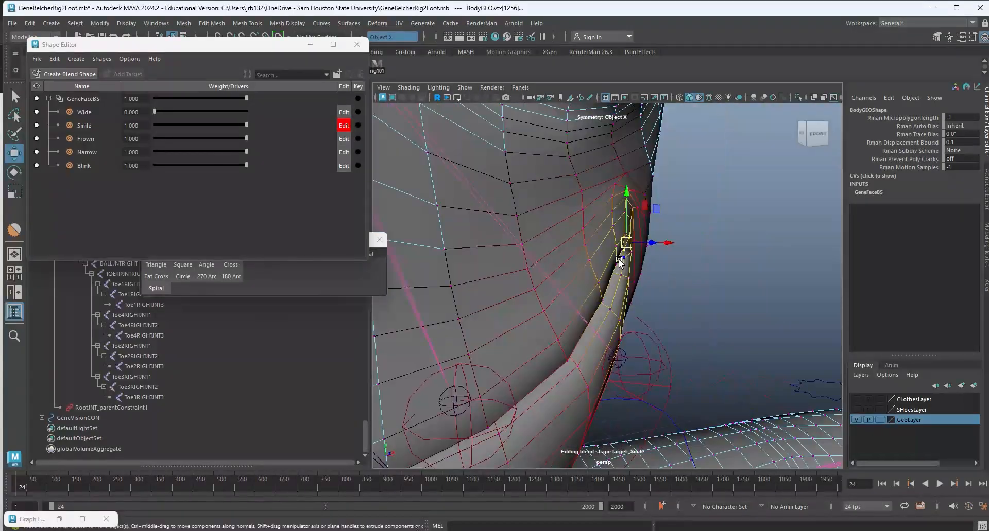
# Rotate the raised mouth corner on the Smile target and nudge it slightly inward to follow the cheek.
pyautogui.press('e')
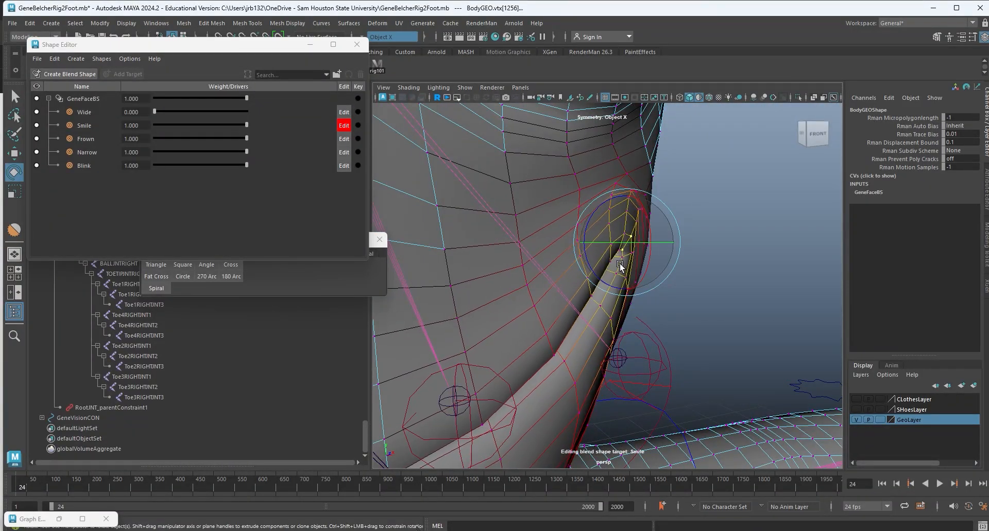
pyautogui.scroll(-8, 617, 273)
pyautogui.keyDown('alt'); pyautogui.moveTo(643, 304); pyautogui.dragTo(613, 315); pyautogui.keyUp('alt')
pyautogui.scroll(5, 613, 315)
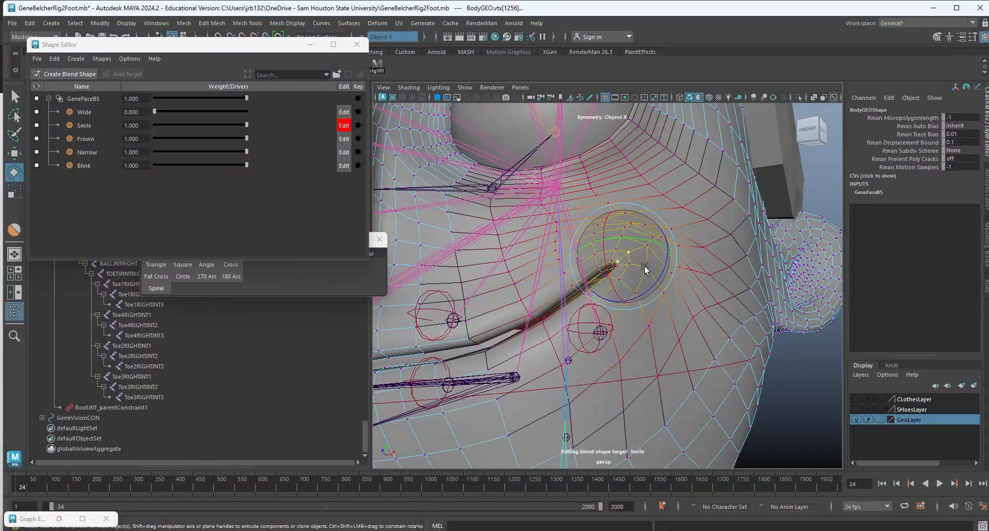
pyautogui.keyDown('alt'); pyautogui.moveTo(637, 322); pyautogui.dragTo(630, 287); pyautogui.keyUp('alt')
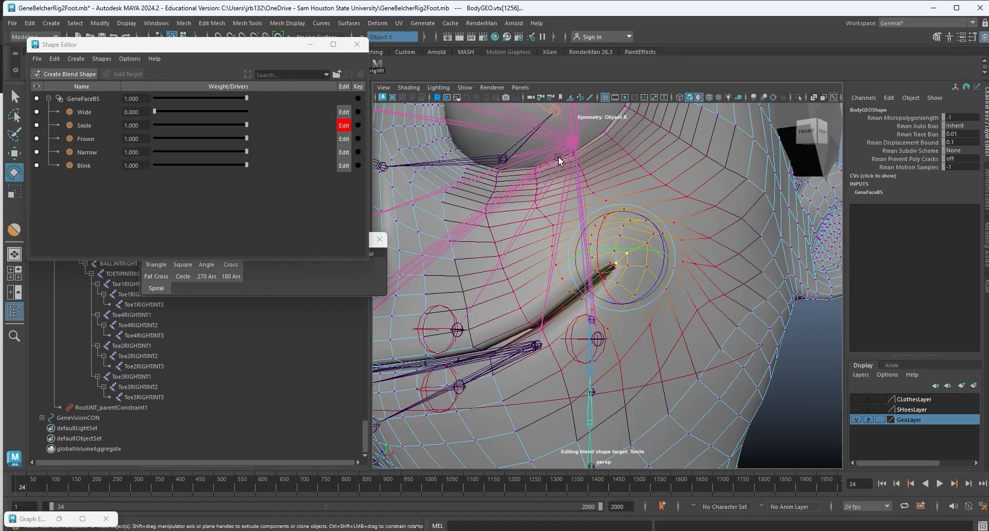
pyautogui.moveTo(685, 261); pyautogui.dragTo(730, 261)
pyautogui.keyDown('alt'); pyautogui.moveTo(643, 281); pyautogui.dragTo(715, 273); pyautogui.keyUp('alt')
pyautogui.press('w')
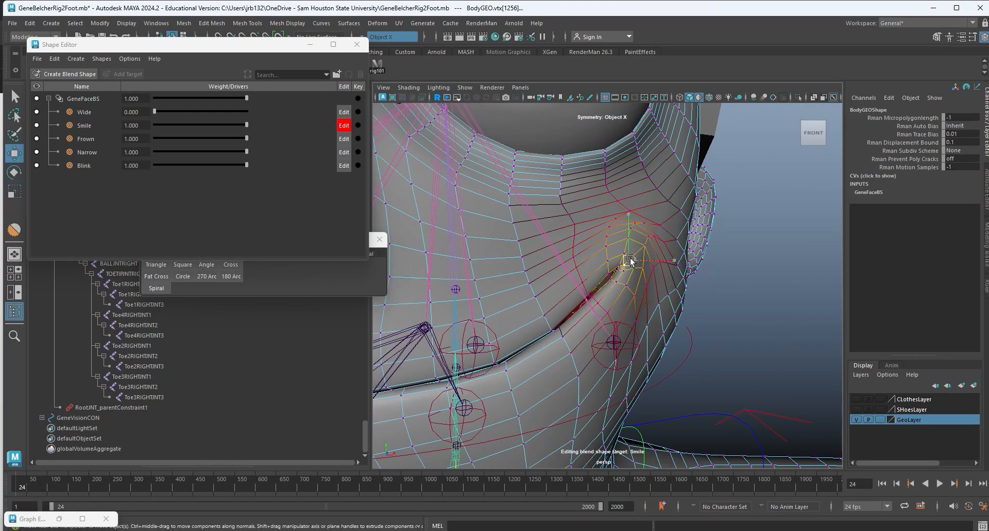
pyautogui.moveTo(630, 260); pyautogui.dragTo(623, 262)
pyautogui.keyDown('alt'); pyautogui.moveTo(680, 273); pyautogui.dragTo(634, 281); pyautogui.keyUp('alt')
pyautogui.keyDown('alt'); pyautogui.moveTo(592, 315); pyautogui.dragTo(627, 275, button='middle'); pyautogui.keyUp('alt')
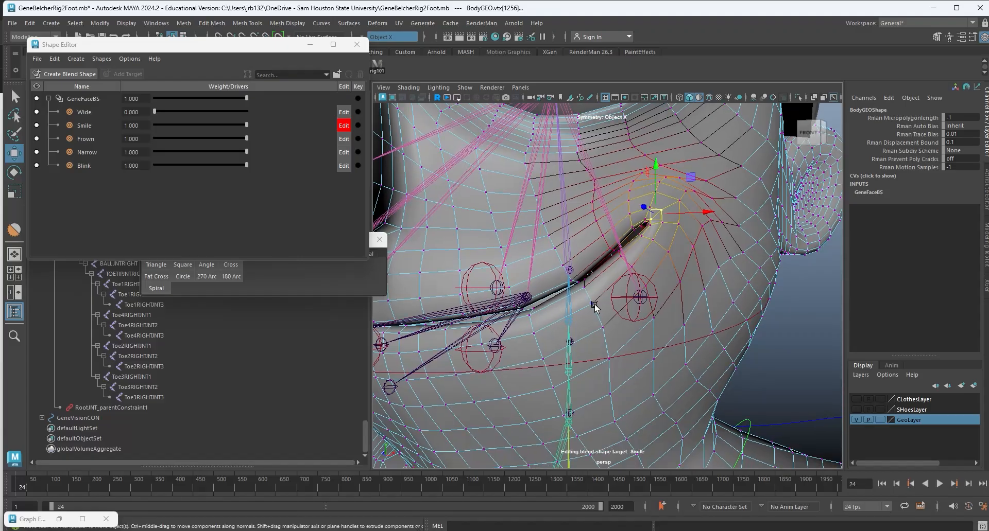
# Raise the lip vertices between the mouth centre and the corner to smooth the Smile target's curve.
pyautogui.click(593, 305)
pyautogui.moveTo(595, 307); pyautogui.dragTo(591, 276)
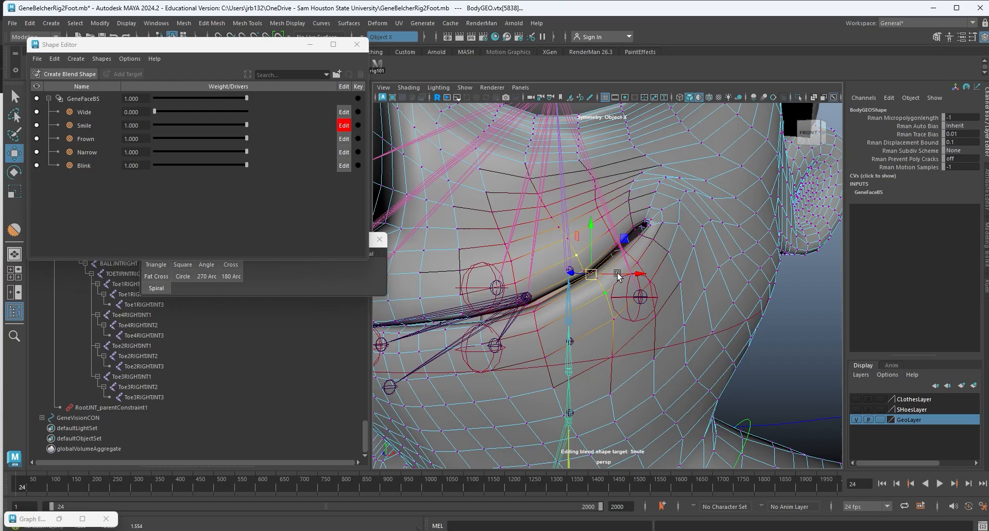
pyautogui.click(536, 303)
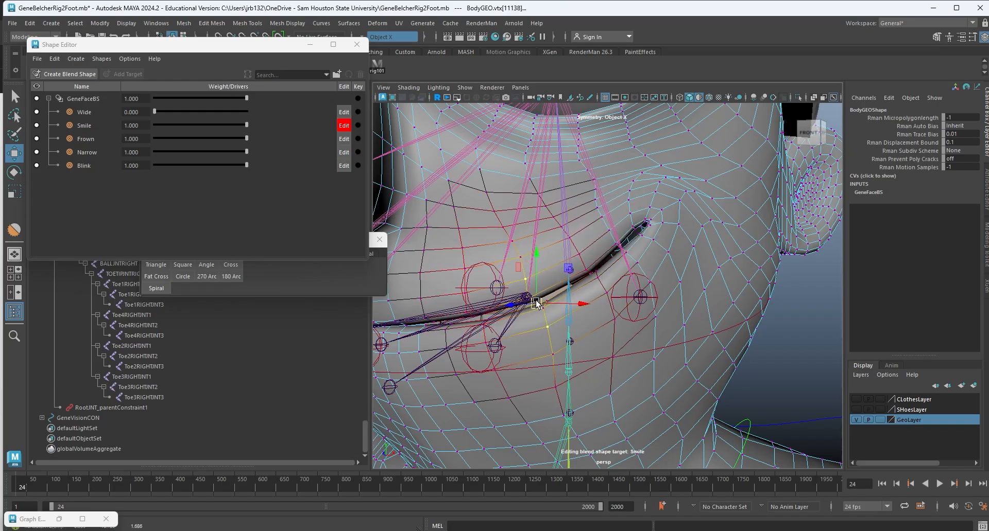
pyautogui.scroll(-8, 535, 303)
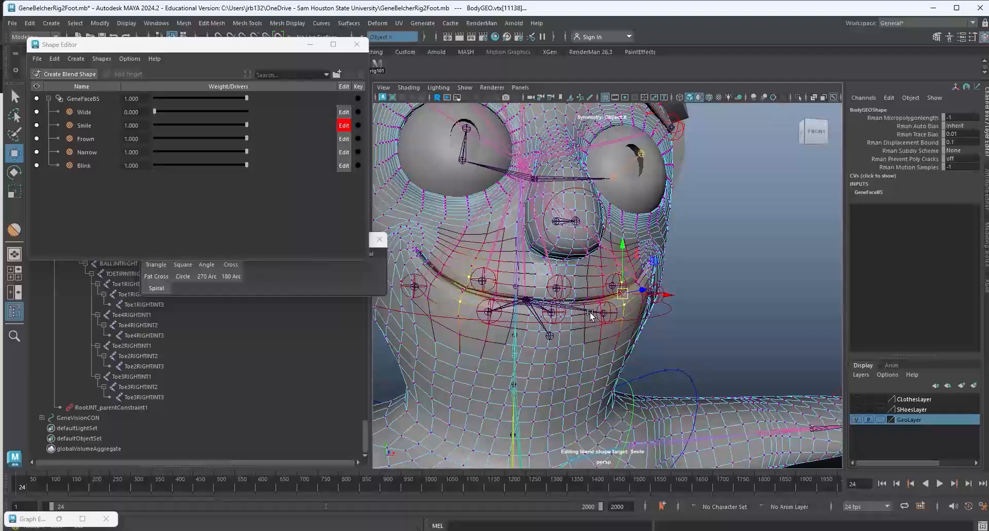
pyautogui.keyDown('alt'); pyautogui.moveTo(589, 313); pyautogui.dragTo(542, 336); pyautogui.keyUp('alt')
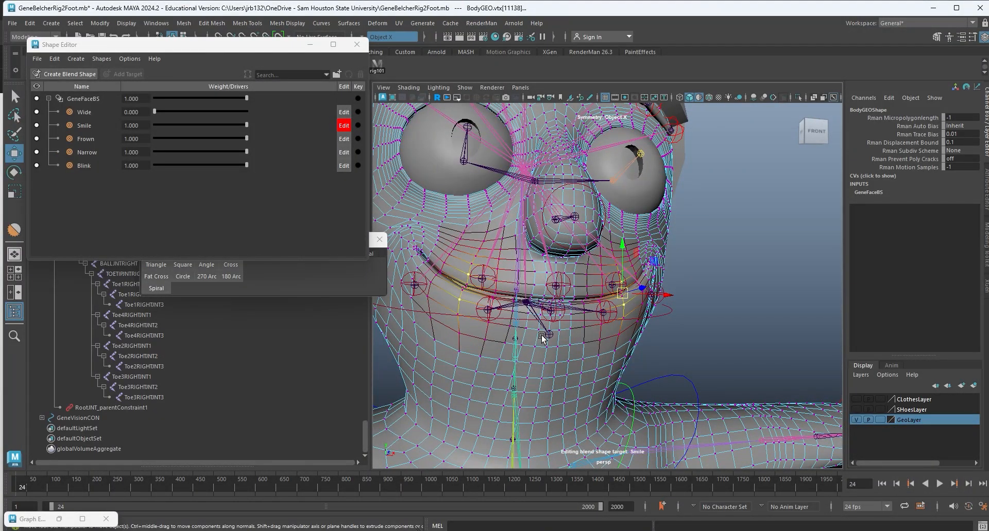
# Finish editing the Smile target and test partial Smile and Wide weights together on the face.
pyautogui.click(344, 125)
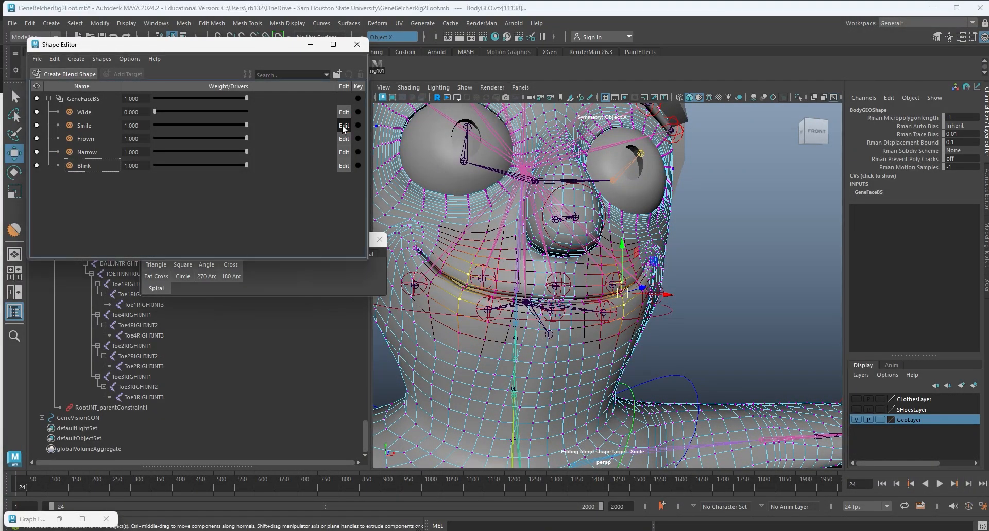
pyautogui.moveTo(244, 126); pyautogui.dragTo(212, 127)
pyautogui.moveTo(155, 112); pyautogui.dragTo(219, 119)
pyautogui.keyDown('alt'); pyautogui.moveTo(387, 175); pyautogui.dragTo(354, 209); pyautogui.keyUp('alt')
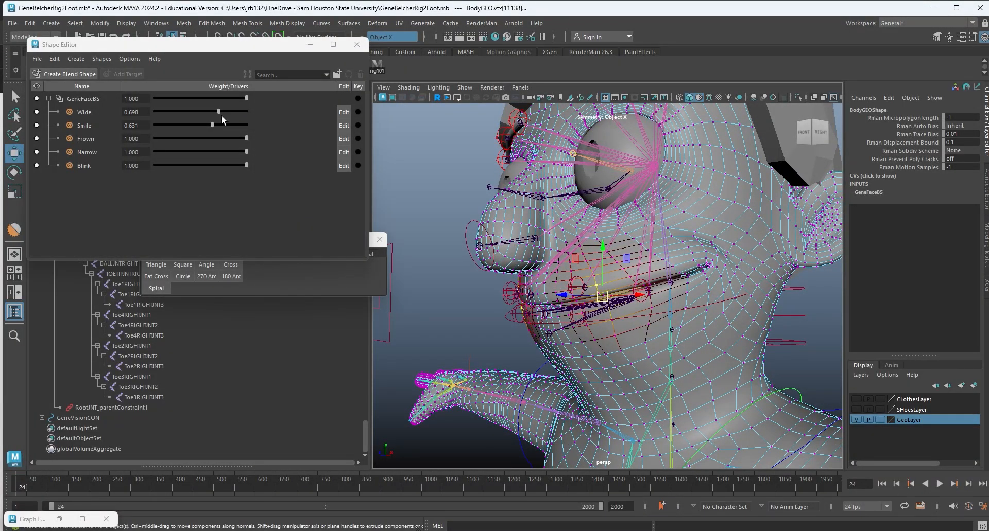
pyautogui.moveTo(222, 116); pyautogui.dragTo(259, 125)
pyautogui.moveTo(205, 111); pyautogui.dragTo(219, 131)
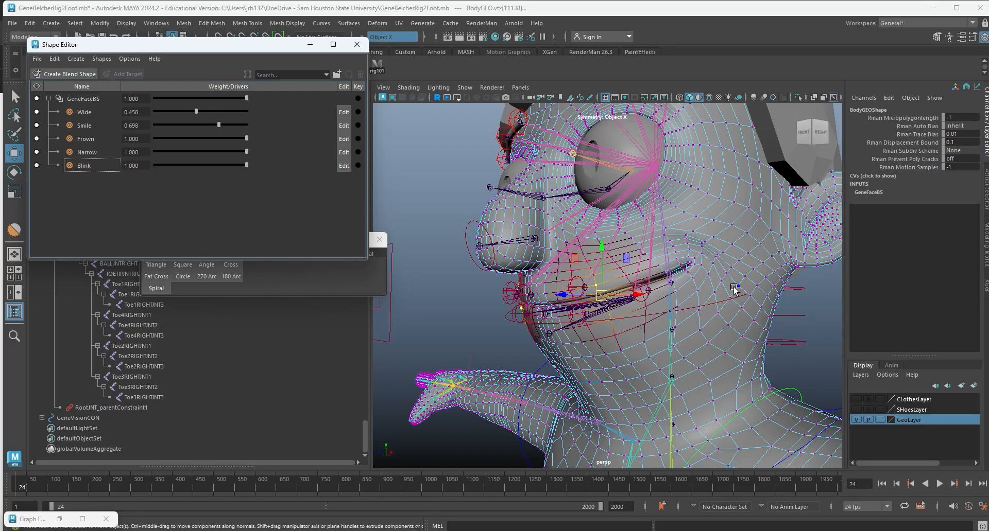
pyautogui.keyDown('alt'); pyautogui.moveTo(738, 292); pyautogui.dragTo(533, 276); pyautogui.keyUp('alt')
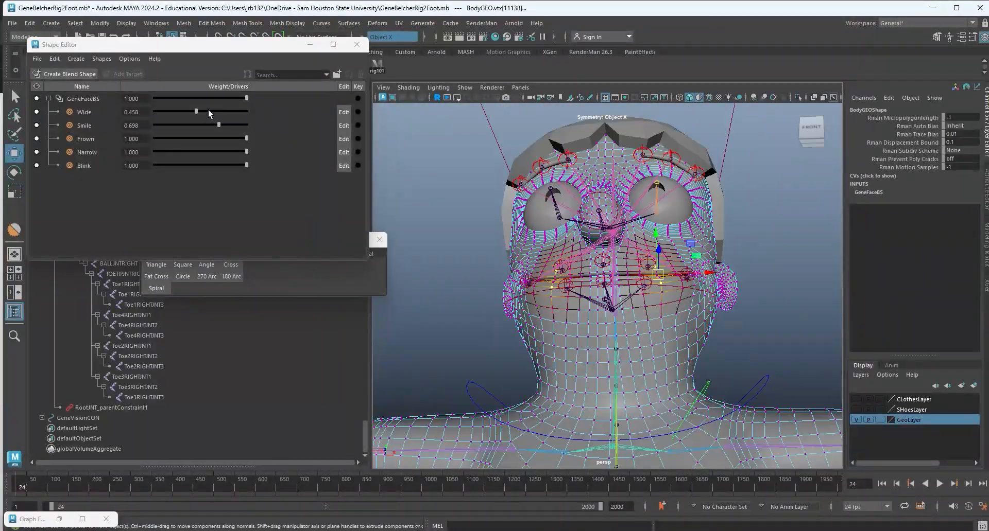
# Reset the Wide and Smile weights to 0 and save the scene.
pyautogui.moveTo(218, 125); pyautogui.dragTo(147, 114)
pyautogui.keyDown('alt'); pyautogui.moveTo(620, 222); pyautogui.dragTo(628, 199); pyautogui.keyUp('alt')
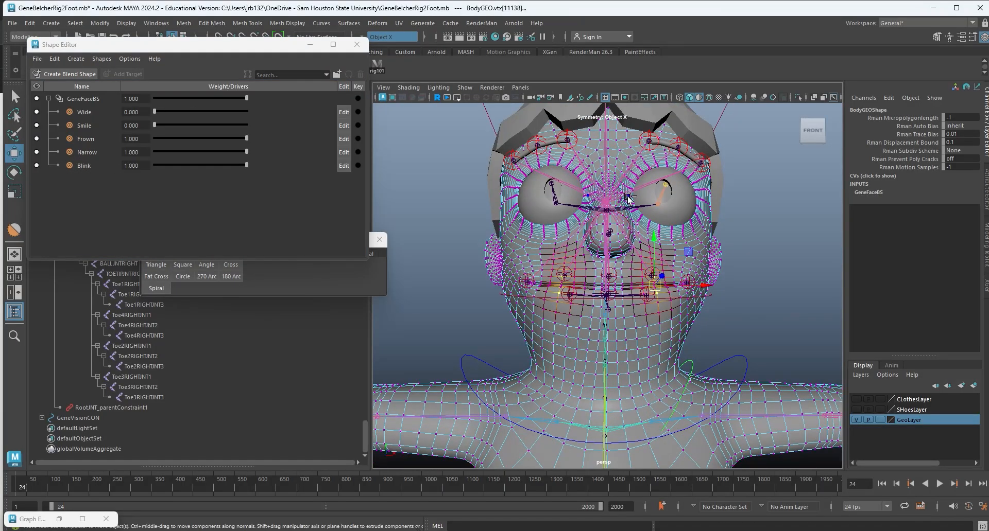
pyautogui.hotkey('ctrl', 's')
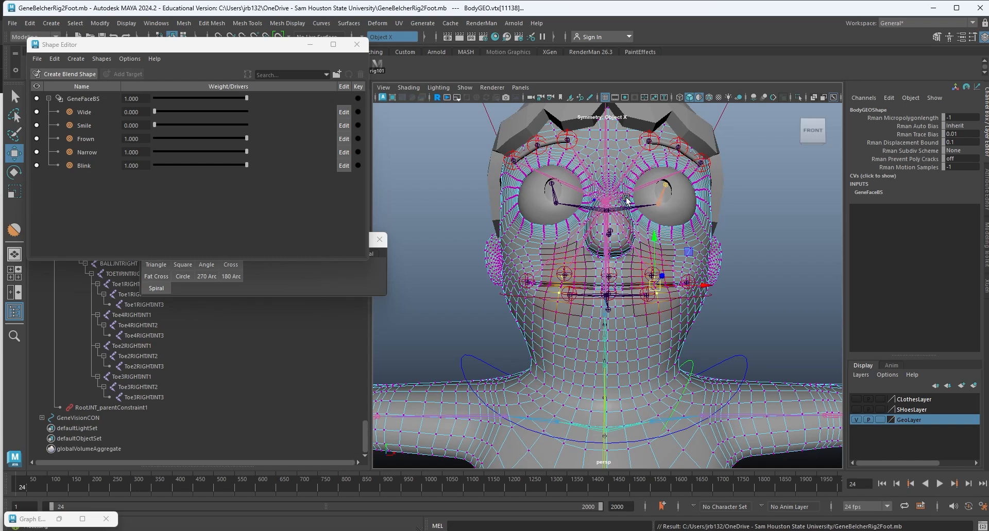
# Enable editing on the Frown target and pull the soft-selected mouth corner vertex downward.
pyautogui.click(342, 140)
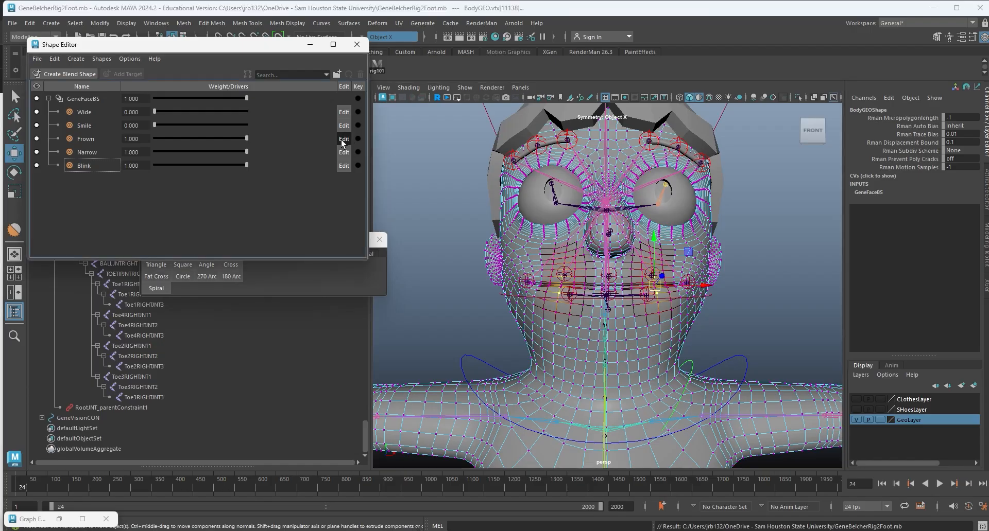
pyautogui.scroll(6, 613, 264)
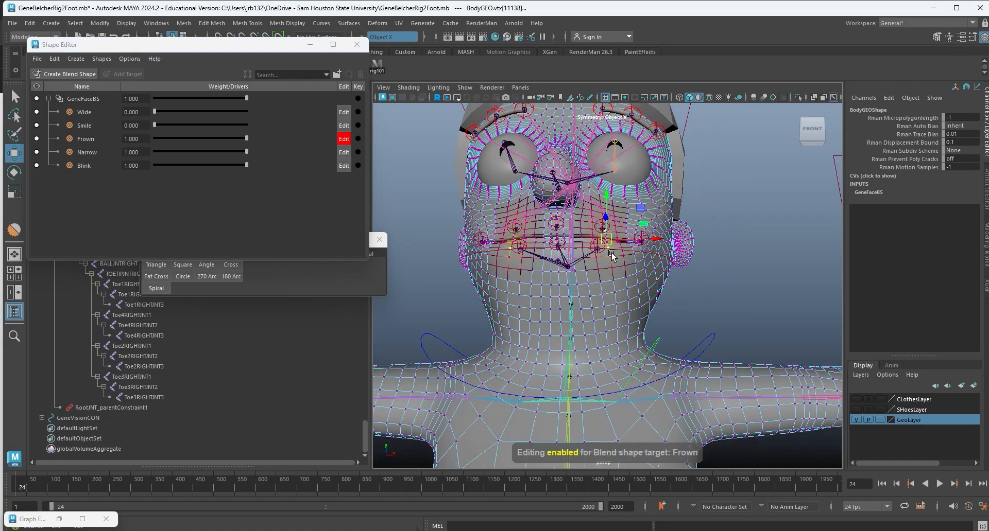
pyautogui.scroll(5, 615, 261)
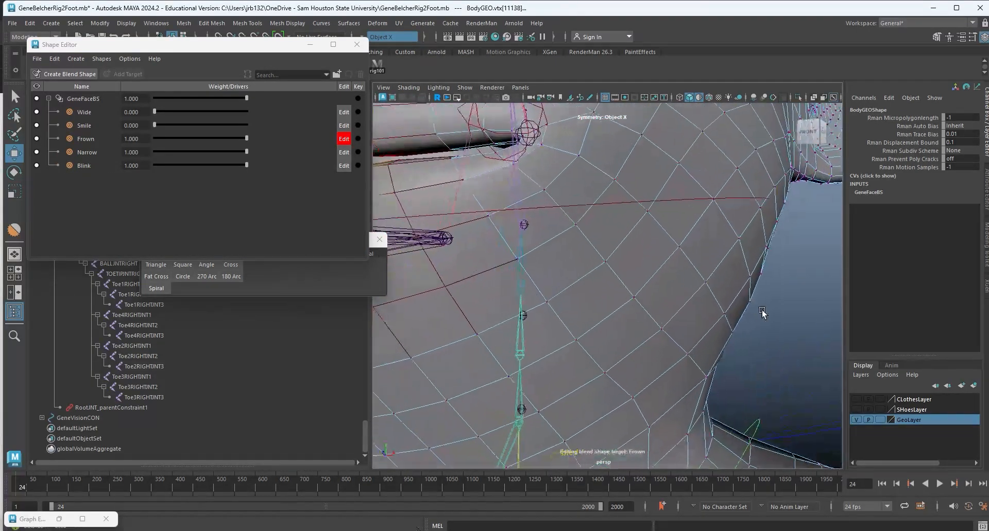
pyautogui.click(599, 180)
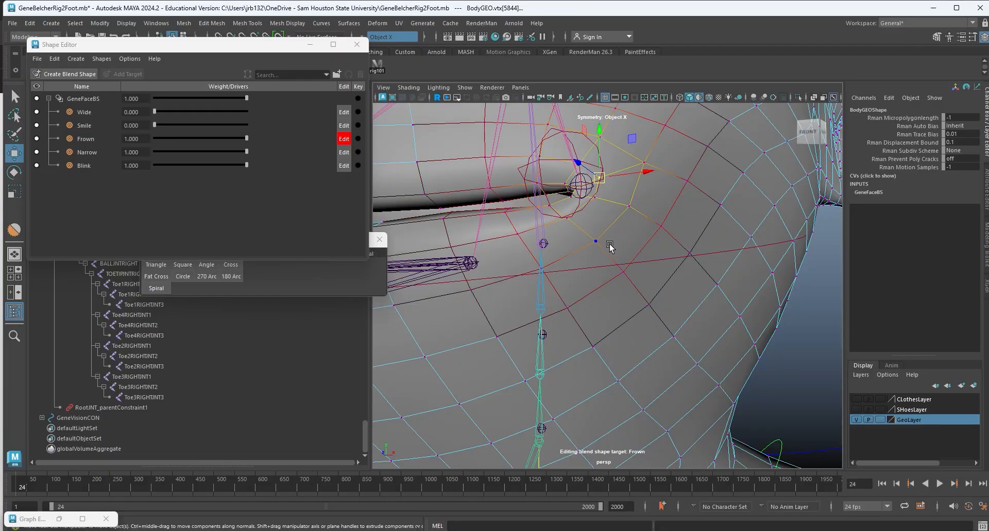
pyautogui.keyDown('alt'); pyautogui.moveTo(600, 212); pyautogui.dragTo(610, 218); pyautogui.keyUp('alt')
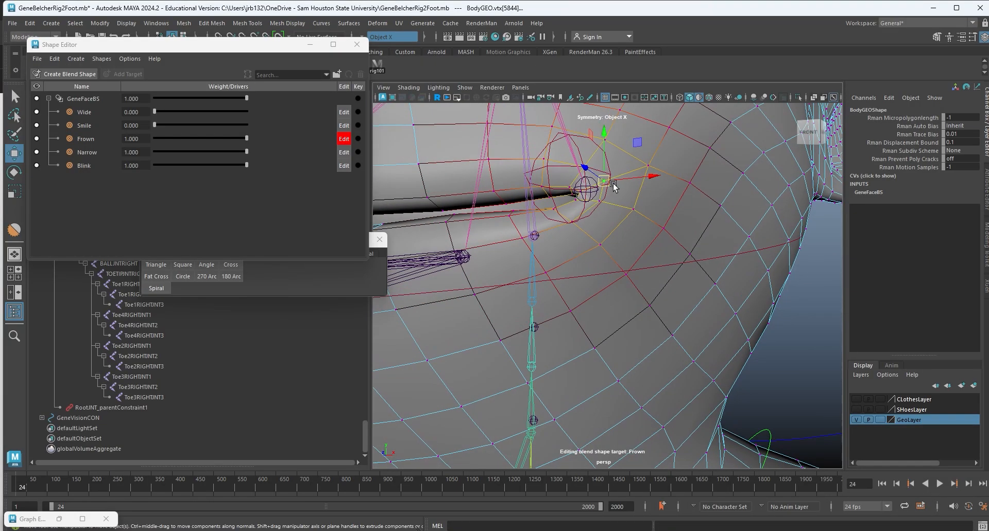
pyautogui.moveTo(604, 182); pyautogui.dragTo(605, 234)
# Push the lowered Frown corner inward so it sits against the side of the face.
pyautogui.press('e')
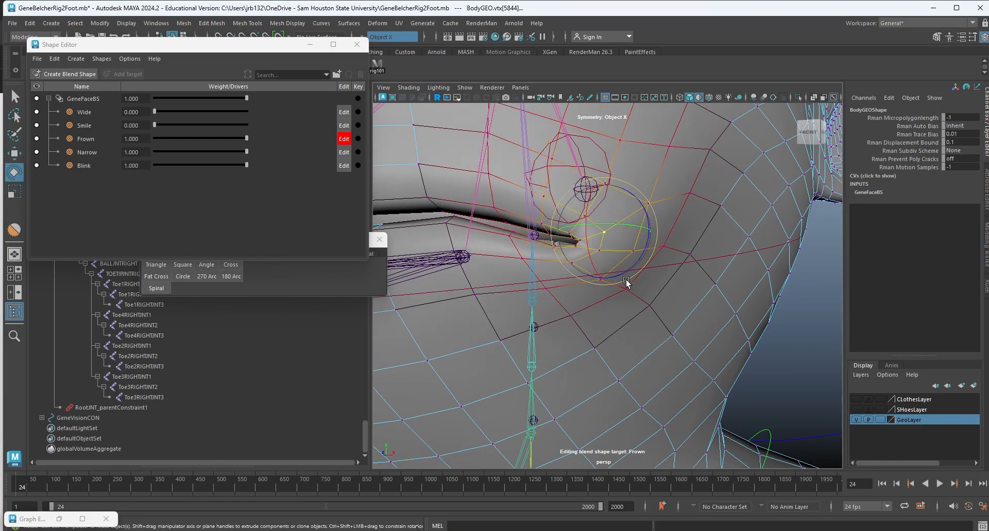
pyautogui.keyDown('alt'); pyautogui.moveTo(625, 283); pyautogui.dragTo(677, 247); pyautogui.keyUp('alt')
pyautogui.press('w')
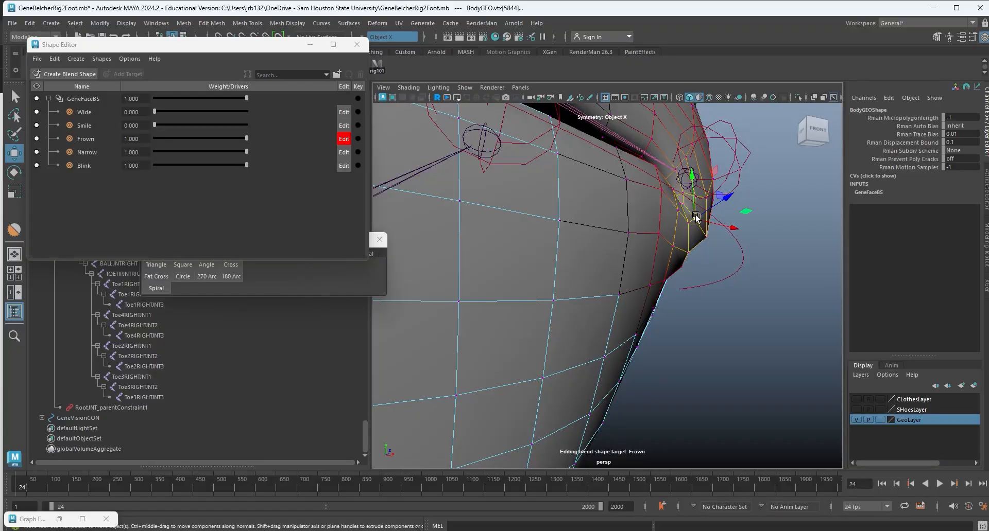
pyautogui.moveTo(695, 216)
pyautogui.mouseDown()
pyautogui.moveTo(663, 211)
pyautogui.moveTo(678, 219)
pyautogui.mouseUp()
pyautogui.press('e')
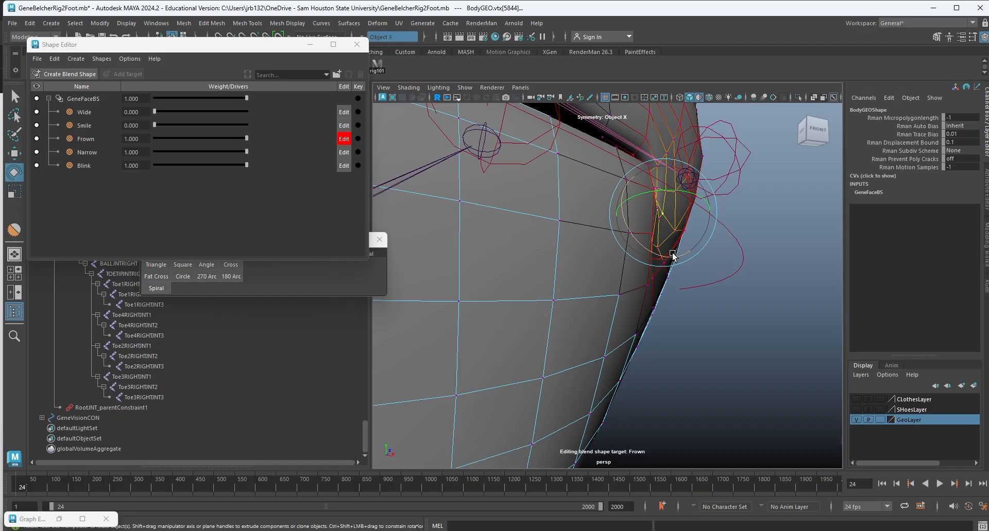
pyautogui.keyDown('alt'); pyautogui.moveTo(672, 255); pyautogui.dragTo(694, 339); pyautogui.keyUp('alt')
pyautogui.press('w')
# Enlarge the soft selection falloff radius and pull the Frown corner further down the cheek.
pyautogui.scroll(-5, 567, 245)
pyautogui.press('b')
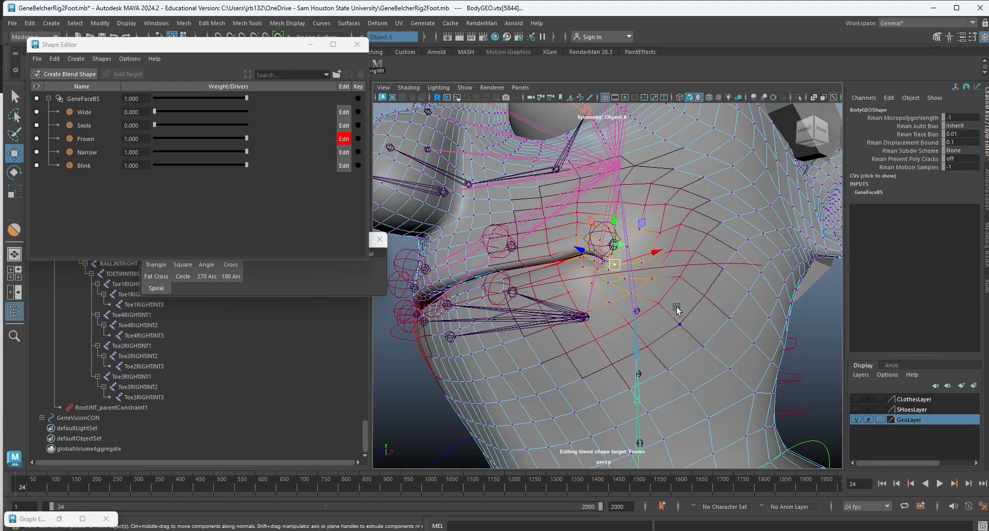
pyautogui.keyDown('alt'); pyautogui.moveTo(676, 310); pyautogui.dragTo(589, 352); pyautogui.keyUp('alt')
pyautogui.keyDown('alt'); pyautogui.moveTo(577, 295); pyautogui.dragTo(657, 400, button='right'); pyautogui.keyUp('alt')
pyautogui.keyDown('alt'); pyautogui.moveTo(657, 400); pyautogui.dragTo(699, 443); pyautogui.keyUp('alt')
pyautogui.keyDown('alt'); pyautogui.moveTo(653, 413); pyautogui.dragTo(626, 365, button='middle'); pyautogui.keyUp('alt')
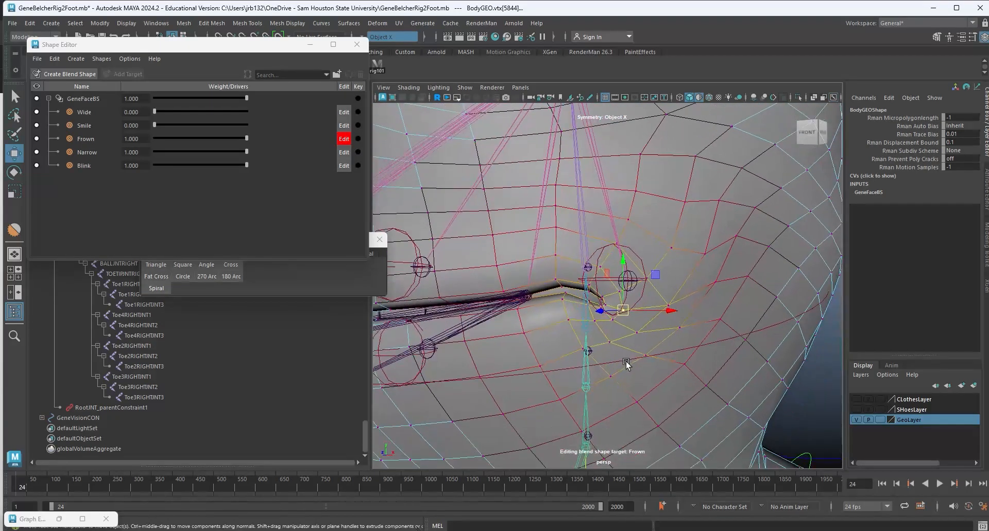
pyautogui.keyDown('alt'); pyautogui.moveTo(647, 352); pyautogui.dragTo(636, 390); pyautogui.keyUp('alt')
# Rotate the lowered Frown corner to angle the lips downward and refine its position.
pyautogui.press('e')
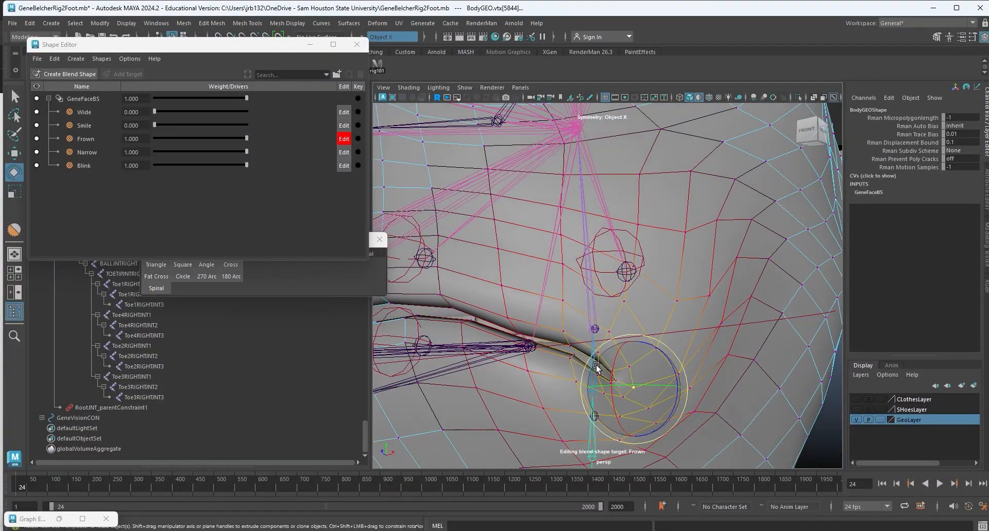
pyautogui.moveTo(597, 365); pyautogui.dragTo(629, 332)
pyautogui.press('w')
pyautogui.moveTo(599, 304); pyautogui.dragTo(605, 344)
pyautogui.keyDown('alt'); pyautogui.moveTo(604, 341); pyautogui.dragTo(545, 305, button='right'); pyautogui.keyUp('alt')
pyautogui.keyDown('alt'); pyautogui.moveTo(545, 305); pyautogui.dragTo(569, 327); pyautogui.keyUp('alt')
# Select the centre vertex of the lower lip on the Frown target for adjustment in side view.
pyautogui.click(505, 269)
pyautogui.keyDown('alt'); pyautogui.moveTo(570, 326); pyautogui.dragTo(613, 341, button='right'); pyautogui.keyUp('alt')
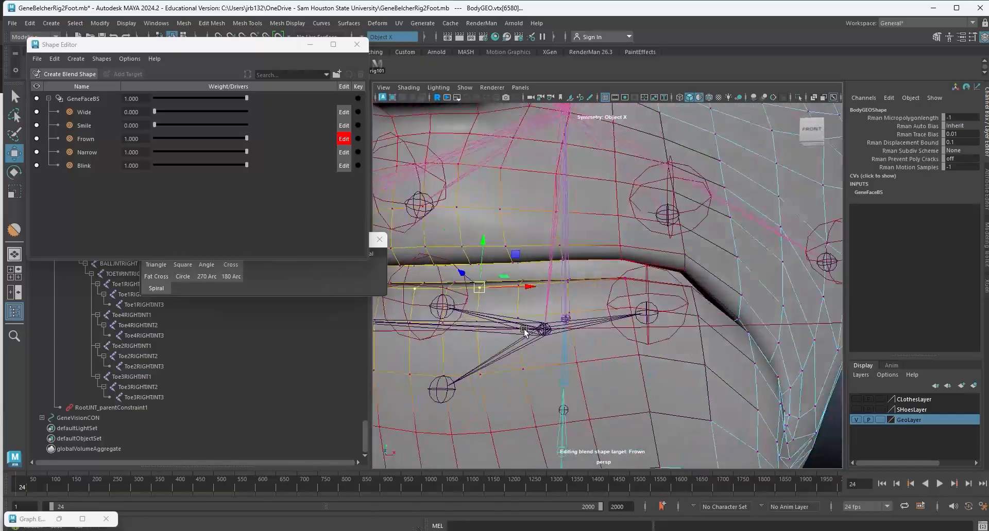
pyautogui.keyDown('alt'); pyautogui.moveTo(509, 323); pyautogui.dragTo(534, 329); pyautogui.keyUp('alt')
pyautogui.click(502, 300)
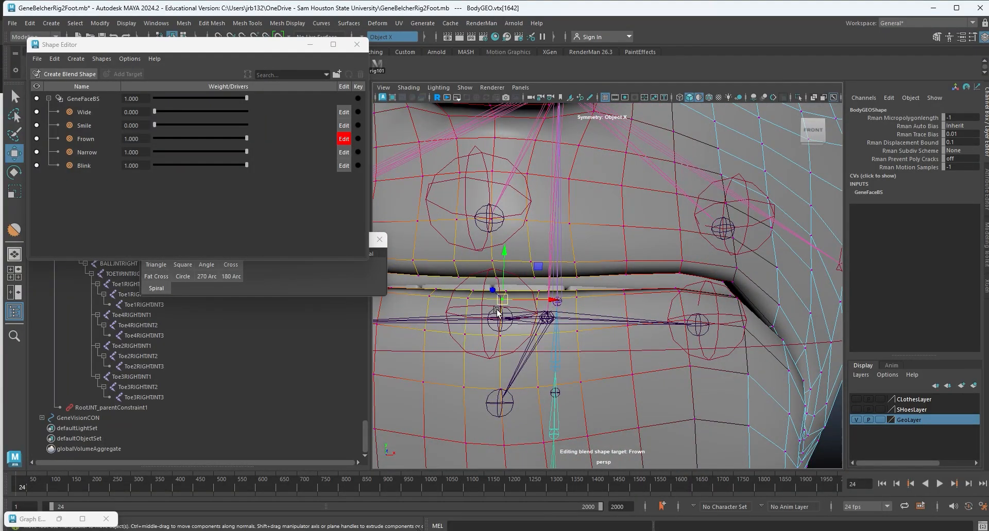
pyautogui.keyDown('alt'); pyautogui.moveTo(501, 300); pyautogui.dragTo(659, 316); pyautogui.keyUp('alt')
pyautogui.keyDown('alt'); pyautogui.moveTo(659, 313); pyautogui.dragTo(555, 290, button='middle'); pyautogui.keyUp('alt')
pyautogui.keyDown('alt'); pyautogui.moveTo(555, 290); pyautogui.dragTo(624, 269); pyautogui.keyUp('alt')
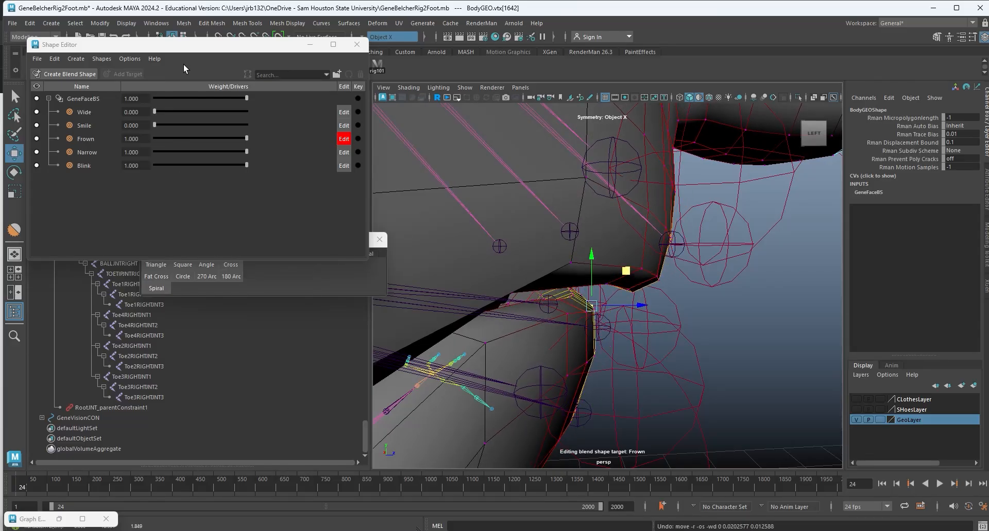
# Set the Move tool's soft selection falloff mode to Surface.
pyautogui.moveTo(161, 50); pyautogui.dragTo(176, 227)
pyautogui.doubleClick(13, 153)
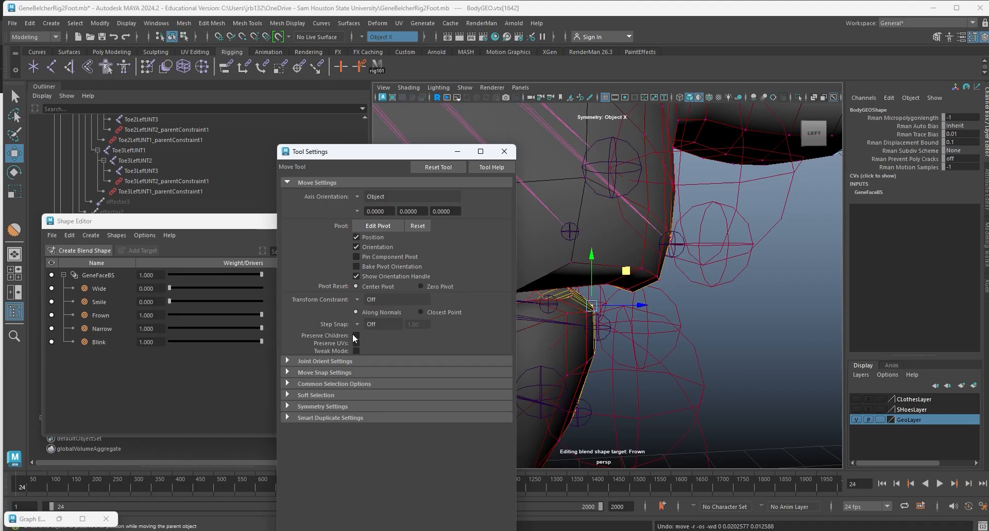
pyautogui.click(286, 395)
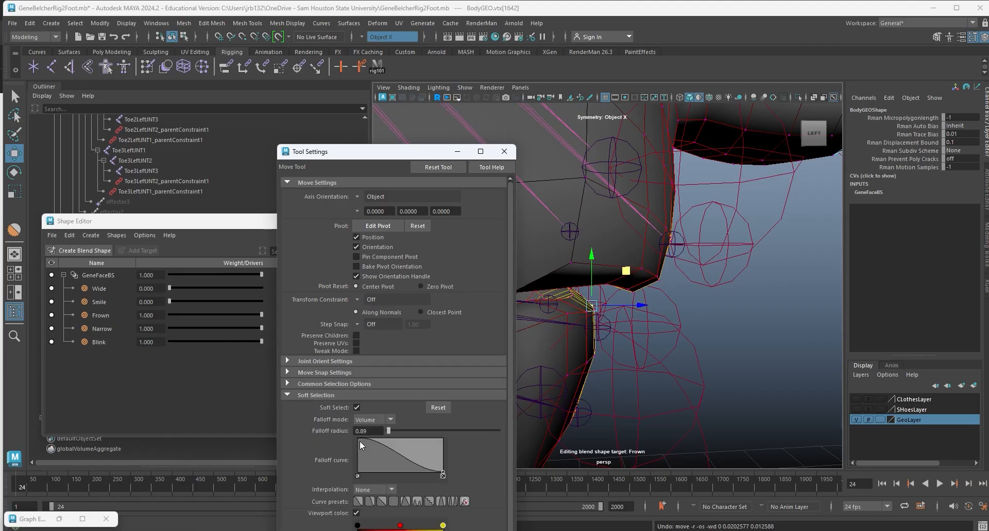
pyautogui.click(361, 421)
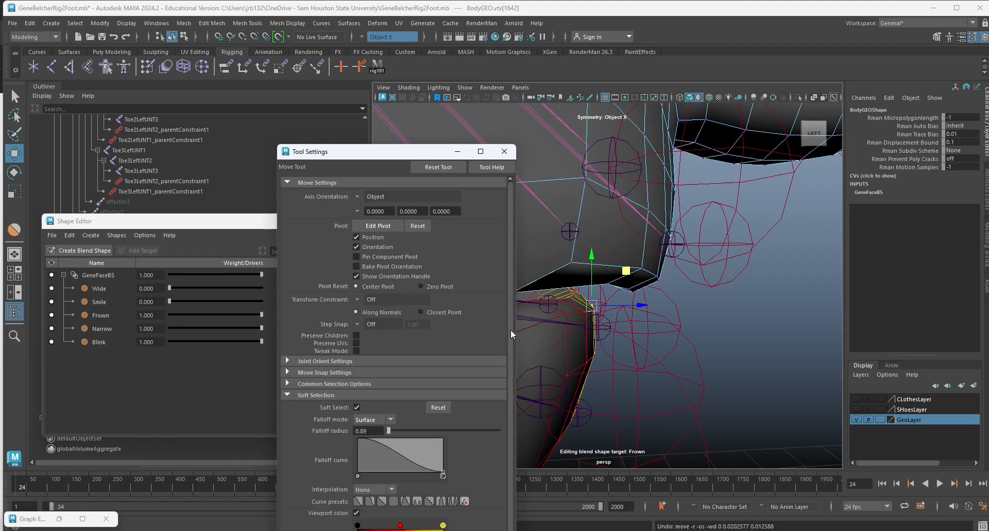
pyautogui.click(458, 152)
# Raise the centre of the lower lip to meet the upper lip and adjust neighbouring lip vertices on the Frown target.
pyautogui.moveTo(666, 306)
pyautogui.keyDown('alt'); pyautogui.mouseDown()
pyautogui.moveTo(603, 275)
pyautogui.moveTo(652, 298)
pyautogui.mouseUp(); pyautogui.keyUp('alt')
pyautogui.moveTo(617, 270); pyautogui.dragTo(640, 237)
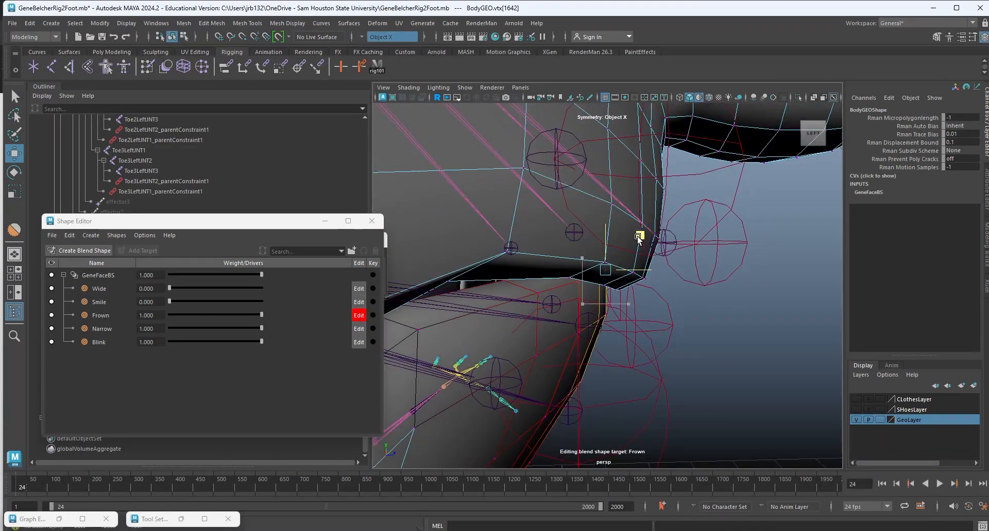
pyautogui.keyDown('alt'); pyautogui.moveTo(653, 310); pyautogui.dragTo(682, 286); pyautogui.keyUp('alt')
pyautogui.click(647, 294)
pyautogui.moveTo(603, 320)
pyautogui.keyDown('alt'); pyautogui.mouseDown()
pyautogui.moveTo(612, 319)
pyautogui.moveTo(541, 320)
pyautogui.moveTo(652, 276)
pyautogui.moveTo(602, 331)
pyautogui.mouseUp(); pyautogui.keyUp('alt')
pyautogui.click(630, 289)
pyautogui.keyDown('alt'); pyautogui.moveTo(602, 331); pyautogui.dragTo(594, 308, button='right'); pyautogui.keyUp('alt')
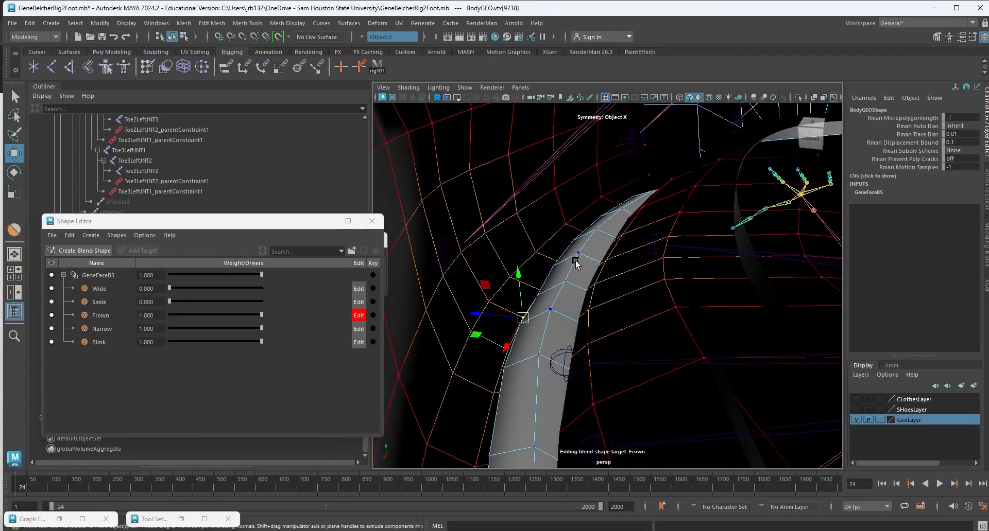
pyautogui.click(570, 288)
pyautogui.keyDown('alt'); pyautogui.moveTo(565, 348); pyautogui.dragTo(624, 303); pyautogui.keyUp('alt')
pyautogui.moveTo(618, 250); pyautogui.dragTo(699, 259)
pyautogui.keyDown('alt'); pyautogui.moveTo(699, 259); pyautogui.dragTo(649, 296, button='right'); pyautogui.keyUp('alt')
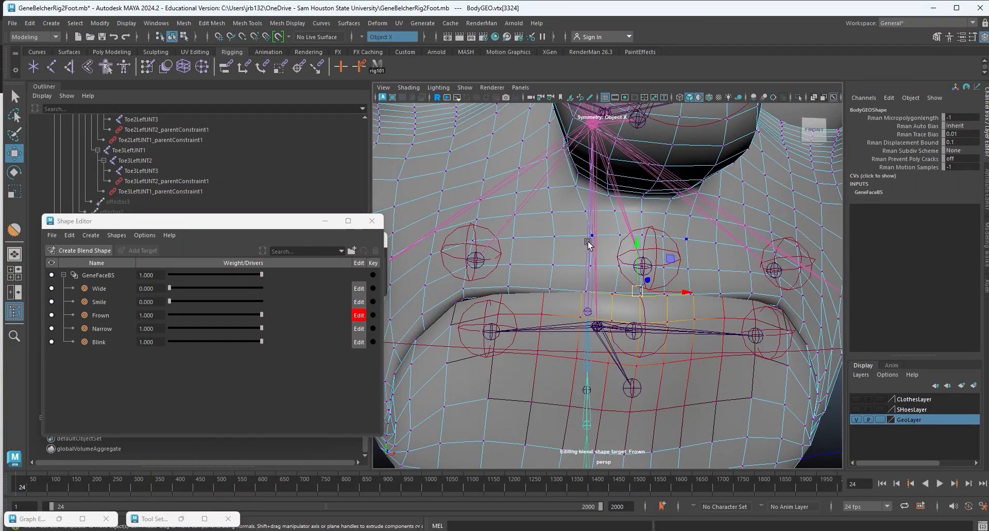
# Examine the Frown target's mouth from the front and side, checking the shape around the mouth corner.
pyautogui.keyDown('alt'); pyautogui.moveTo(588, 242); pyautogui.dragTo(547, 240, button='right'); pyautogui.keyUp('alt')
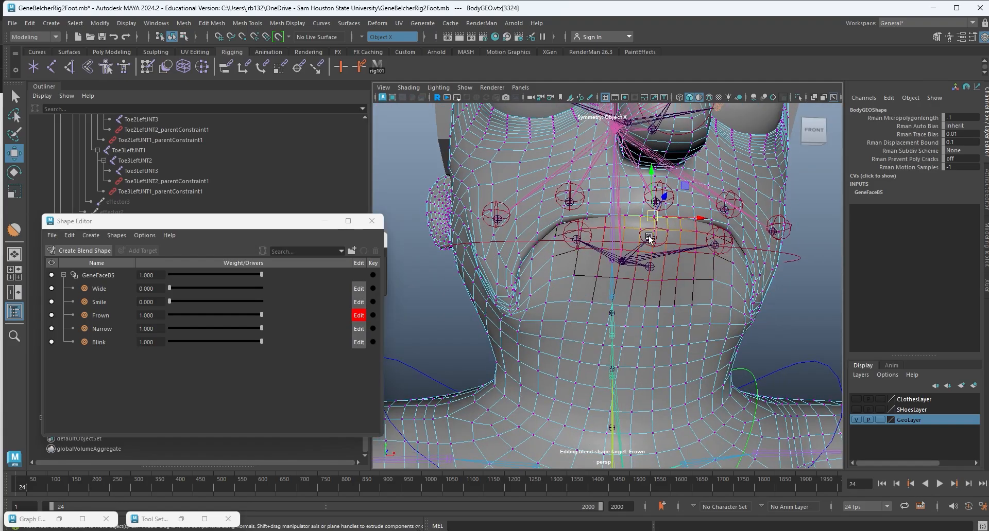
pyautogui.keyDown('alt'); pyautogui.moveTo(648, 236); pyautogui.dragTo(629, 329, button='middle'); pyautogui.keyUp('alt')
pyautogui.keyDown('alt'); pyautogui.moveTo(628, 329); pyautogui.dragTo(614, 335, button='right'); pyautogui.keyUp('alt')
pyautogui.keyDown('alt'); pyautogui.moveTo(726, 329); pyautogui.dragTo(636, 350); pyautogui.keyUp('alt')
pyautogui.keyDown('alt'); pyautogui.moveTo(636, 350); pyautogui.dragTo(734, 364, button='right'); pyautogui.keyUp('alt')
pyautogui.keyDown('alt'); pyautogui.moveTo(735, 364); pyautogui.dragTo(585, 292); pyautogui.keyUp('alt')
pyautogui.keyDown('alt'); pyautogui.moveTo(585, 292); pyautogui.dragTo(554, 262, button='middle'); pyautogui.keyUp('alt')
pyautogui.keyDown('alt'); pyautogui.moveTo(555, 262); pyautogui.dragTo(629, 287, button='right'); pyautogui.keyUp('alt')
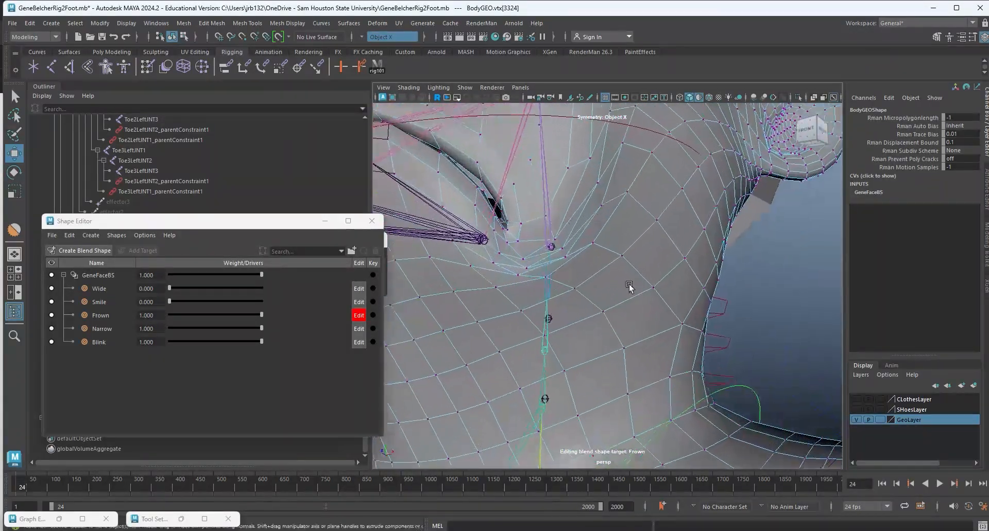
pyautogui.keyDown('alt'); pyautogui.moveTo(531, 250); pyautogui.dragTo(671, 315); pyautogui.keyUp('alt')
pyautogui.scroll(5, 658, 352)
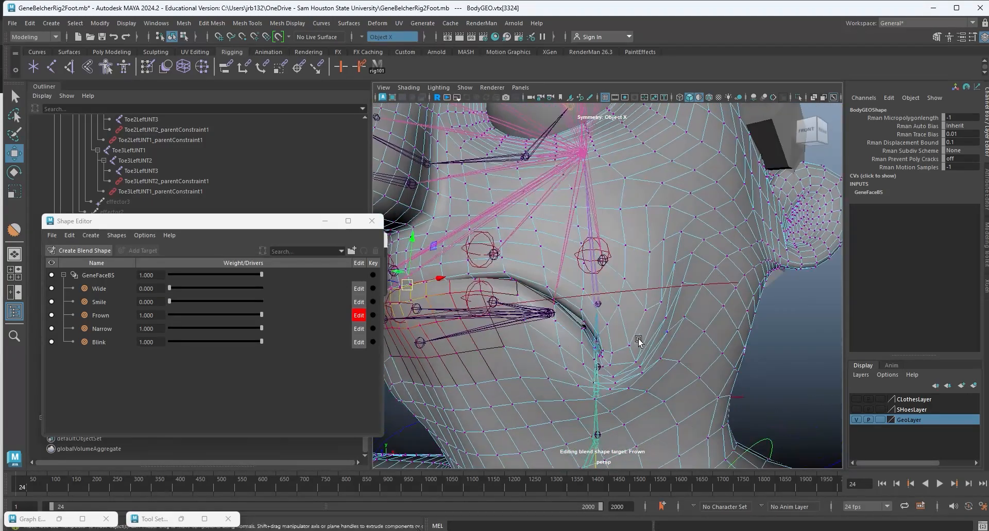
# Smooth the creased surface around the Frown mouth corner and cheek with the Smooth sculpting tool on the whole body mesh.
pyautogui.moveTo(631, 237); pyautogui.dragTo(679, 210, button='right')
pyautogui.keyDown('alt'); pyautogui.moveTo(640, 324); pyautogui.dragTo(696, 352, button='middle'); pyautogui.keyUp('alt')
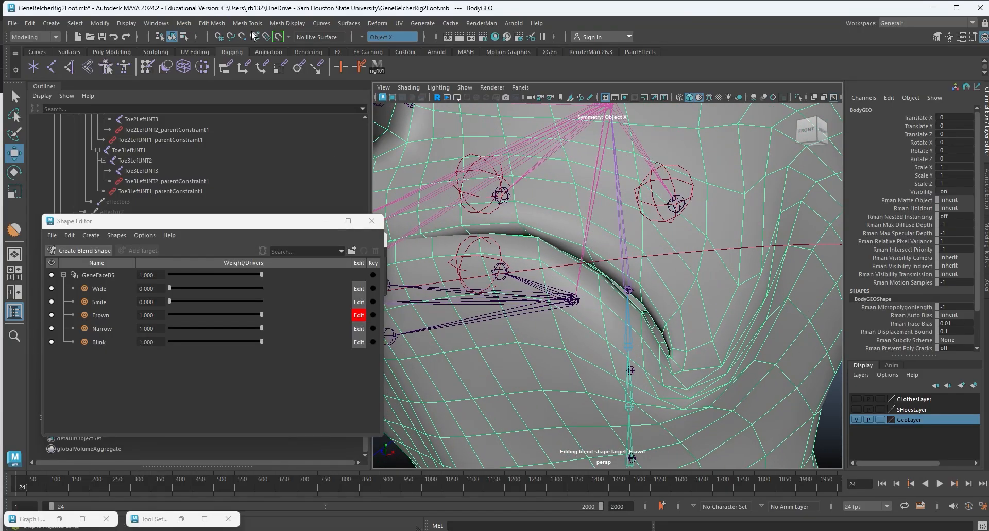
pyautogui.click(301, 21)
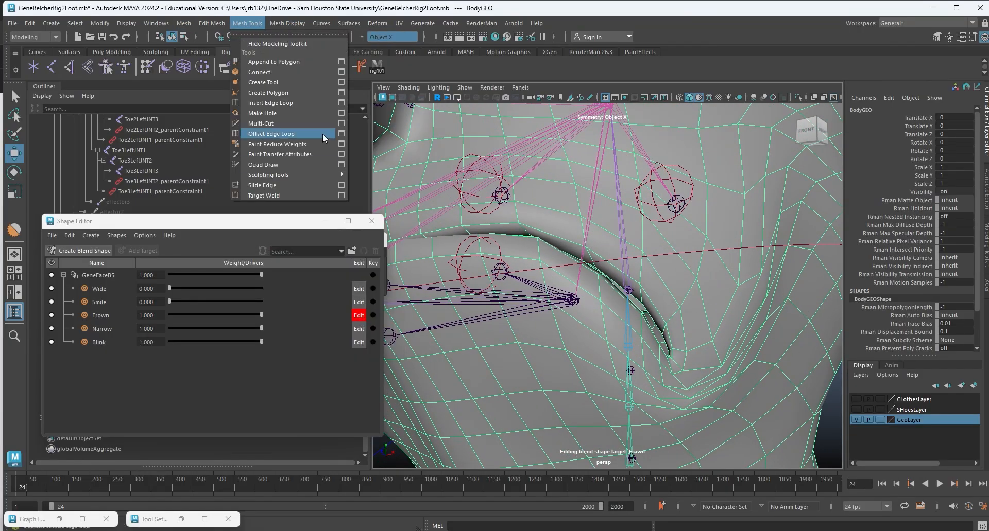
pyautogui.moveTo(286, 175)
pyautogui.click(375, 187)
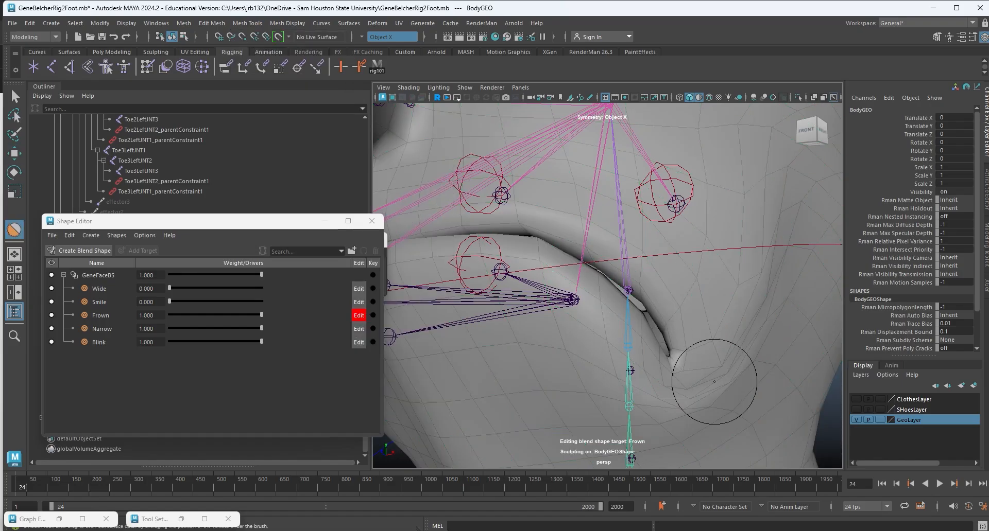
pyautogui.keyDown('alt'); pyautogui.moveTo(714, 382); pyautogui.dragTo(655, 333); pyautogui.keyUp('alt')
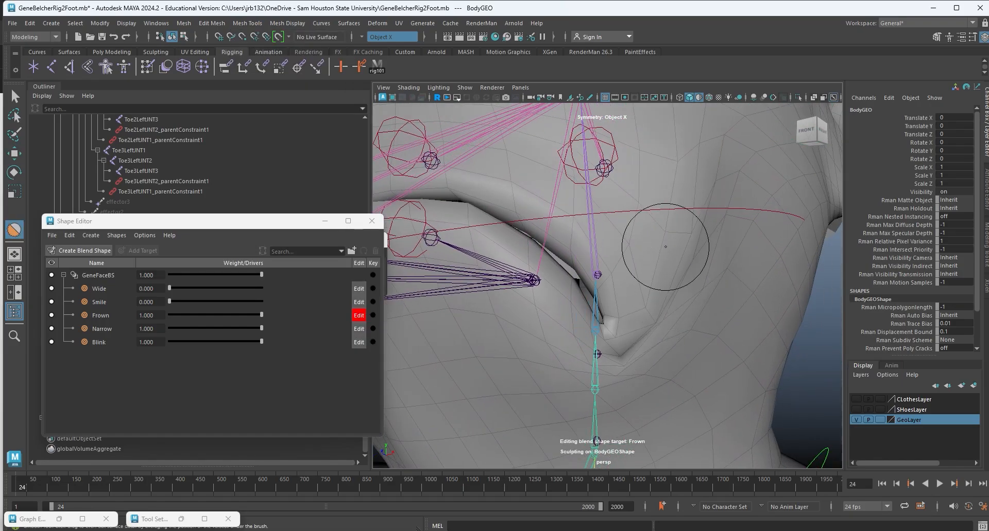
pyautogui.moveTo(665, 246)
pyautogui.mouseDown()
pyautogui.moveTo(635, 326)
pyautogui.moveTo(600, 350)
pyautogui.moveTo(645, 366)
pyautogui.moveTo(657, 357)
pyautogui.mouseUp()
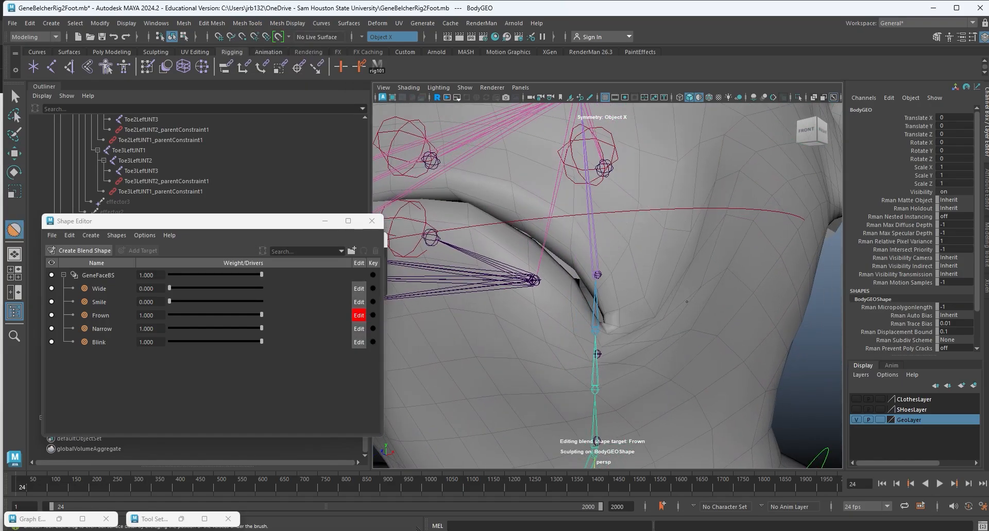
pyautogui.moveTo(709, 328)
pyautogui.mouseDown()
pyautogui.moveTo(626, 325)
pyautogui.moveTo(668, 286)
pyautogui.moveTo(678, 229)
pyautogui.mouseUp()
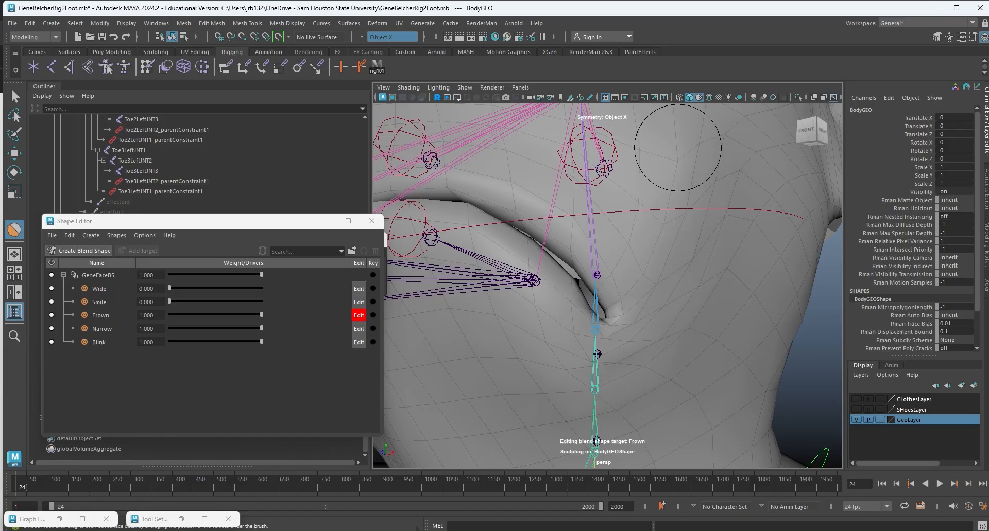
pyautogui.keyDown('alt'); pyautogui.moveTo(621, 261); pyautogui.dragTo(653, 267); pyautogui.keyUp('alt')
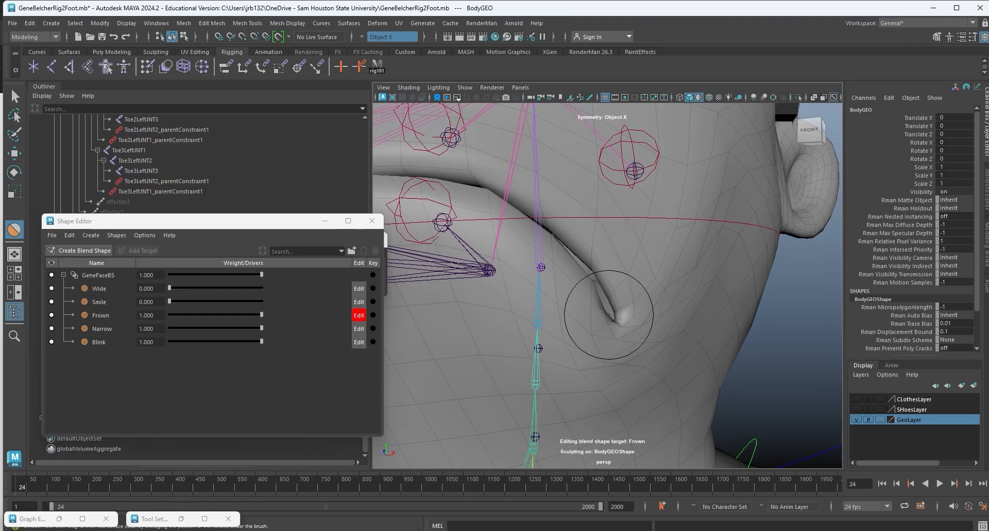
pyautogui.keyDown('alt'); pyautogui.moveTo(608, 315); pyautogui.dragTo(600, 312); pyautogui.keyUp('alt')
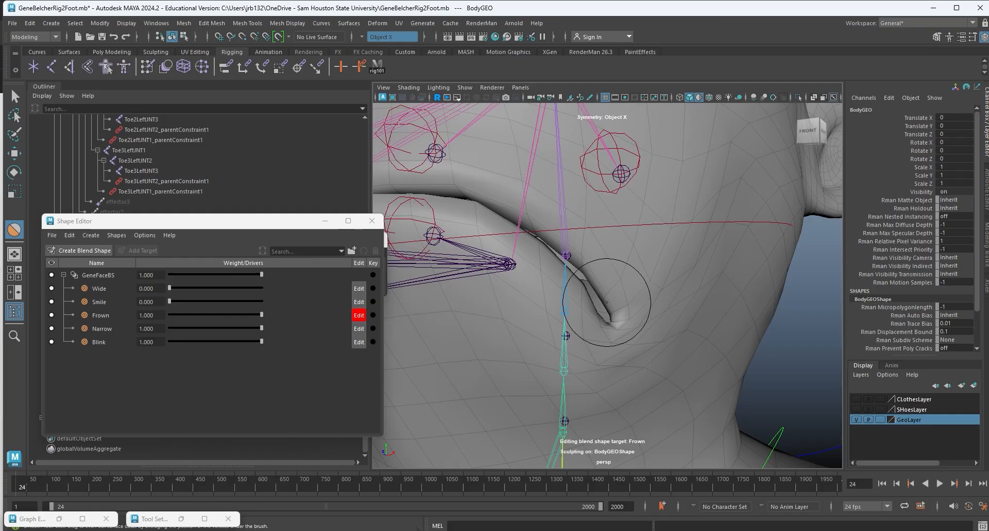
# Reduce the soft-selection radius and nudge the lower-lip vertex beside the Frown mouth corner slightly upward and outward.
pyautogui.press('q')
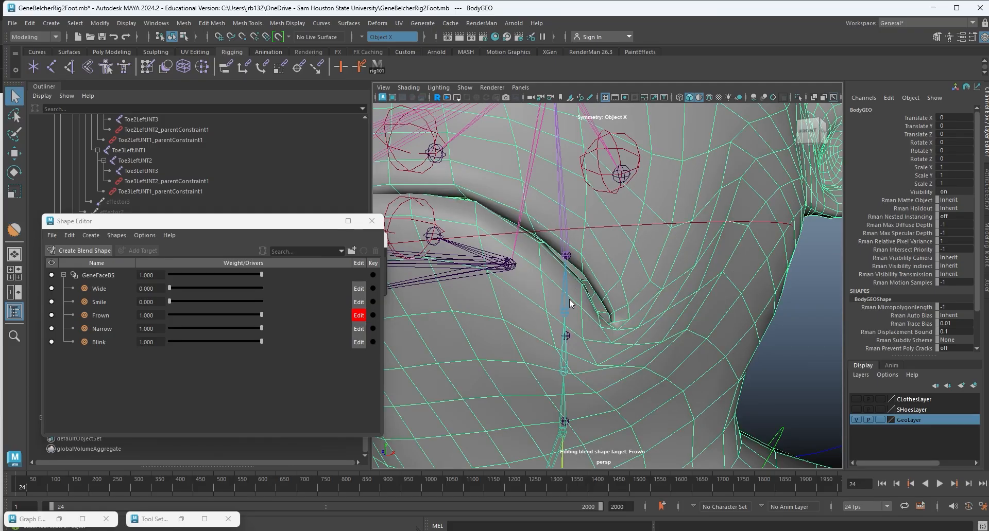
pyautogui.moveTo(569, 299); pyautogui.dragTo(525, 237, button='right')
pyautogui.click(581, 284)
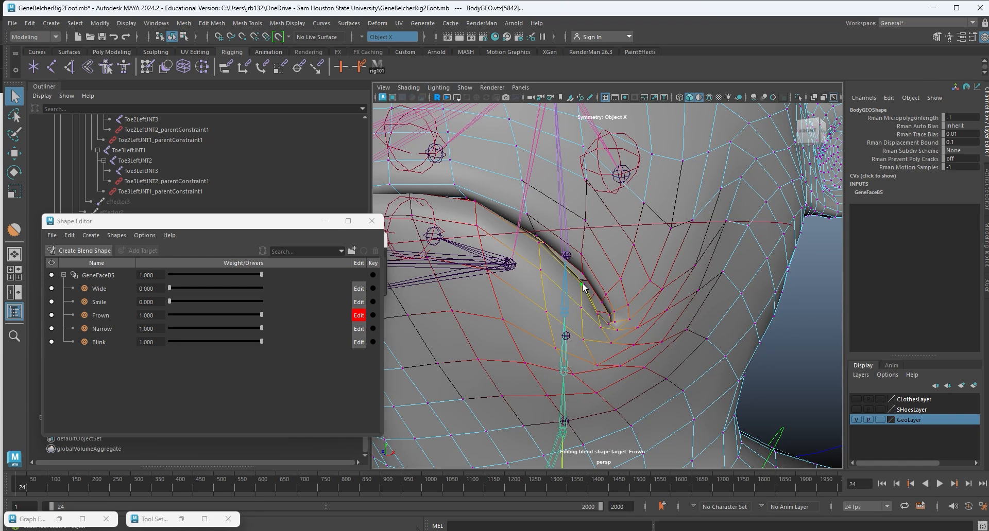
pyautogui.press('b')
pyautogui.moveTo(582, 285); pyautogui.dragTo(492, 280)
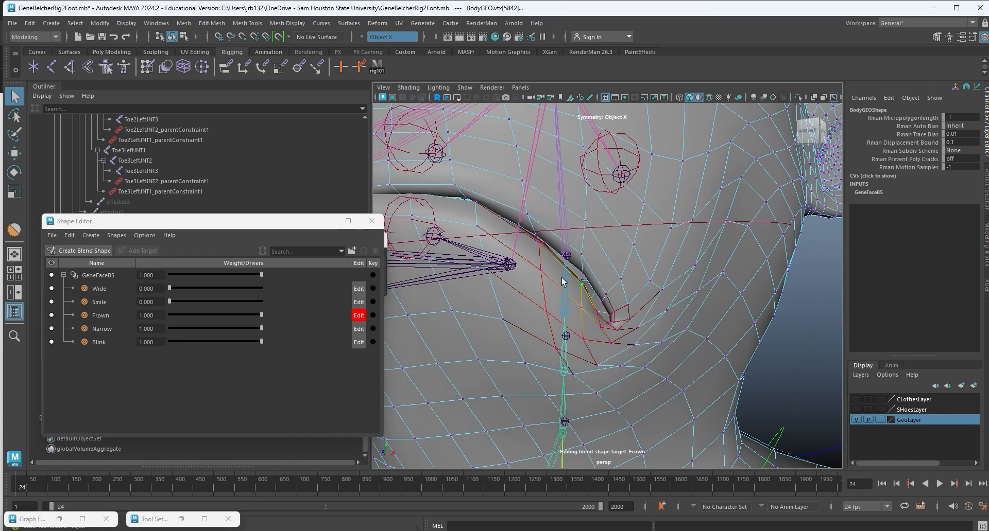
pyautogui.press('w')
pyautogui.keyDown('alt'); pyautogui.moveTo(634, 281); pyautogui.dragTo(588, 280); pyautogui.keyUp('alt')
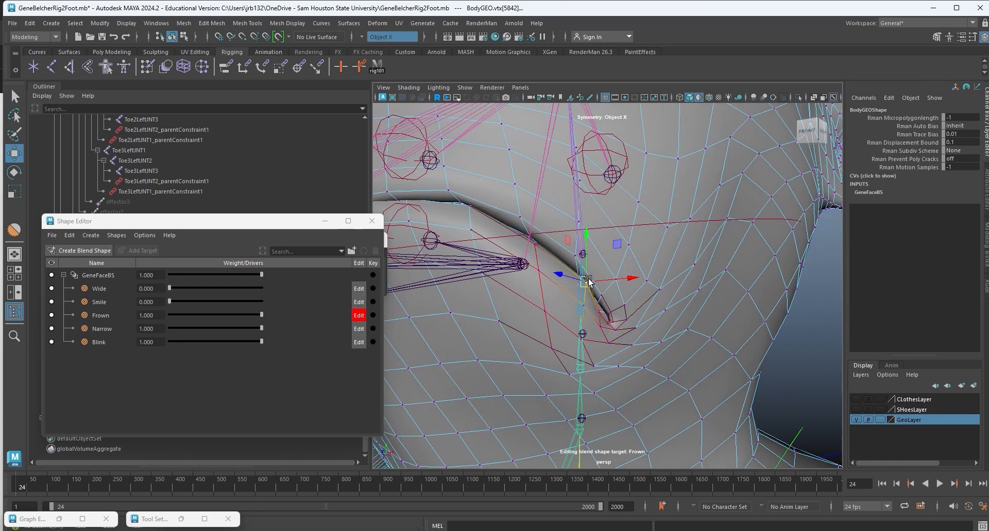
pyautogui.click(602, 320)
pyautogui.moveTo(602, 316); pyautogui.dragTo(606, 310)
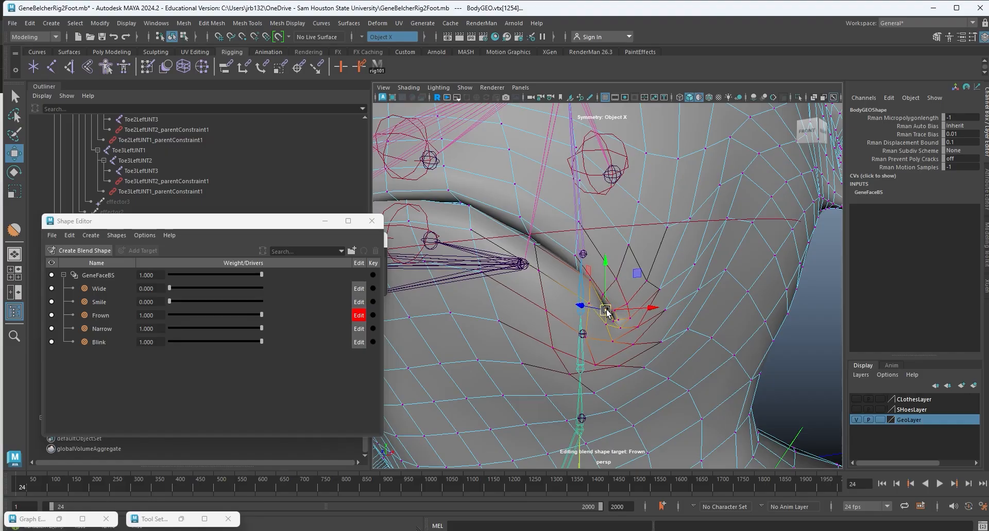
# Test the Frown target by varying its weight, return it to 1.000 and end editing of the target.
pyautogui.keyDown('alt'); pyautogui.moveTo(605, 309); pyautogui.dragTo(668, 323, button='middle'); pyautogui.keyUp('alt')
pyautogui.keyDown('alt'); pyautogui.moveTo(669, 321); pyautogui.dragTo(575, 303, button='right'); pyautogui.keyUp('alt')
pyautogui.keyDown('alt'); pyautogui.moveTo(575, 303); pyautogui.dragTo(643, 323); pyautogui.keyUp('alt')
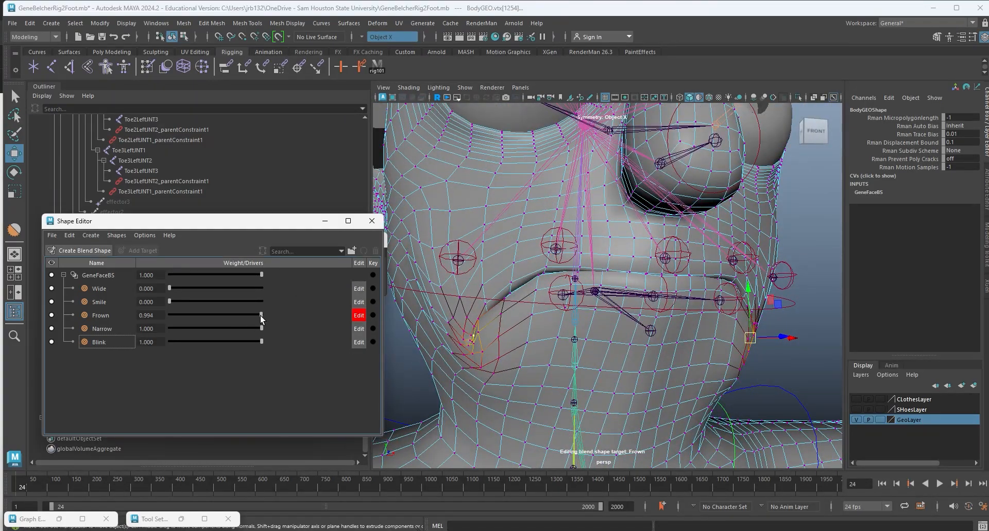
pyautogui.moveTo(261, 315); pyautogui.dragTo(195, 310)
pyautogui.moveTo(261, 316); pyautogui.dragTo(339, 324)
pyautogui.click(359, 318)
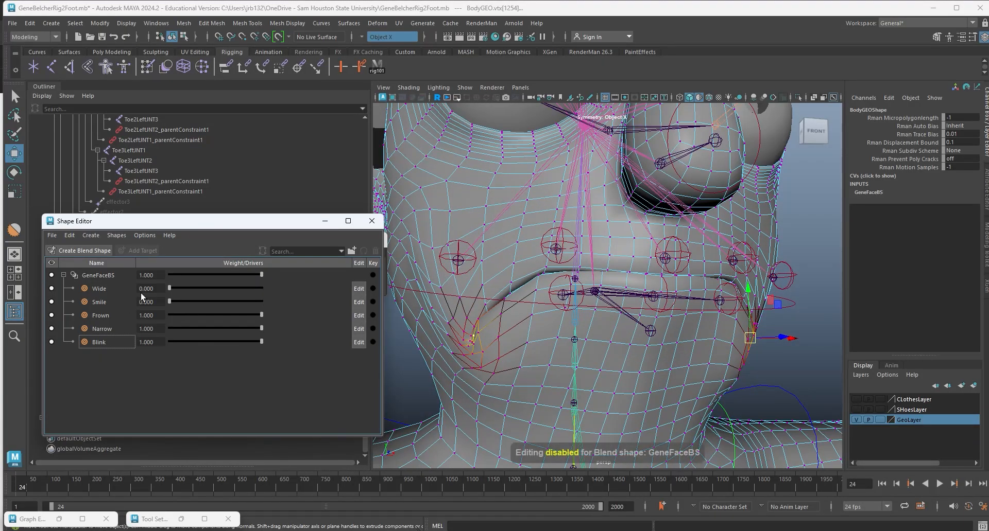
# Test the Wide target at 0.430 combined with Frown, examine the mouth from front and side, and reset Wide to 0.
pyautogui.moveTo(170, 289); pyautogui.dragTo(209, 289)
pyautogui.keyDown('alt'); pyautogui.moveTo(640, 297); pyautogui.dragTo(694, 309); pyautogui.keyUp('alt')
pyautogui.keyDown('alt'); pyautogui.moveTo(694, 309); pyautogui.dragTo(577, 288, button='right'); pyautogui.keyUp('alt')
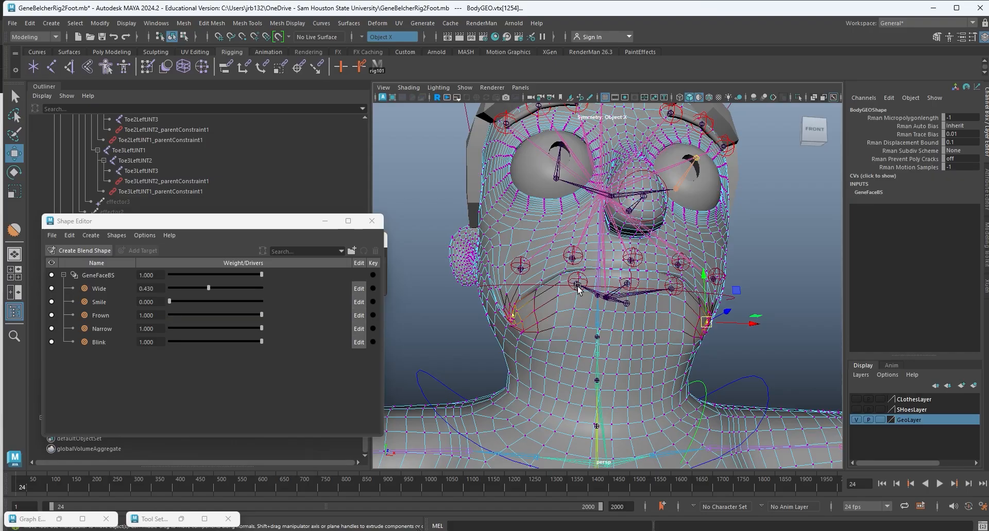
pyautogui.keyDown('alt'); pyautogui.moveTo(631, 298); pyautogui.dragTo(608, 297); pyautogui.keyUp('alt')
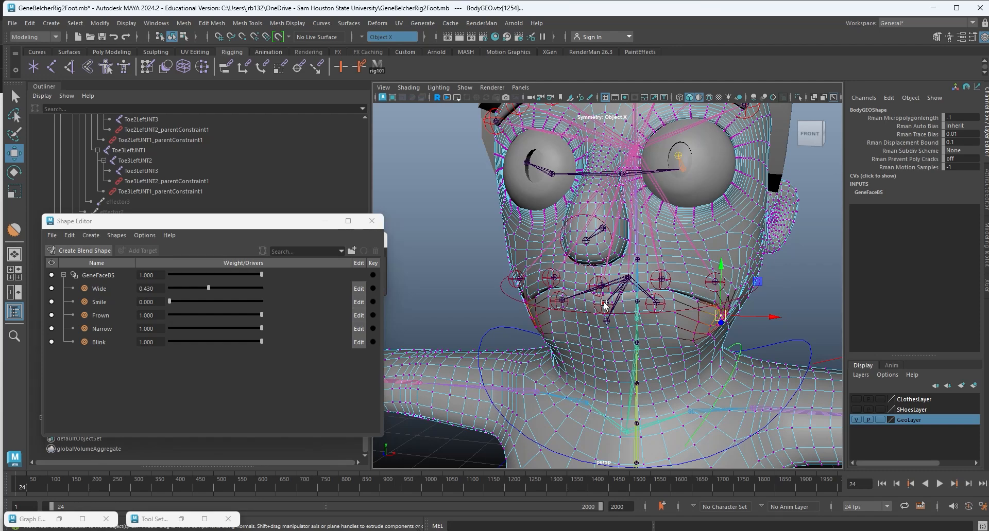
pyautogui.keyDown('alt'); pyautogui.moveTo(566, 308); pyautogui.dragTo(516, 302); pyautogui.keyUp('alt')
pyautogui.keyDown('alt'); pyautogui.moveTo(646, 335); pyautogui.dragTo(569, 304, button='middle'); pyautogui.keyUp('alt')
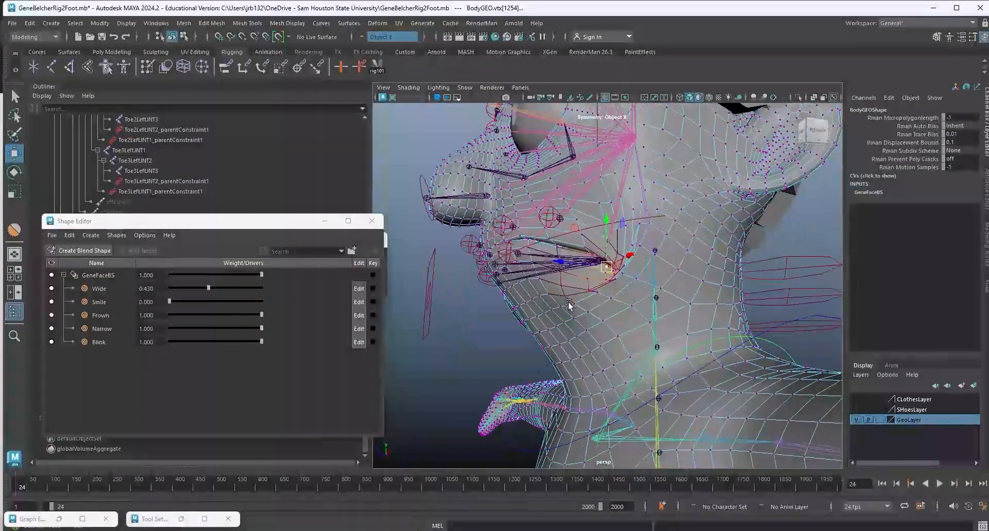
pyautogui.keyDown('alt'); pyautogui.moveTo(570, 305); pyautogui.dragTo(713, 347, button='right'); pyautogui.keyUp('alt')
pyautogui.keyDown('alt'); pyautogui.moveTo(650, 335); pyautogui.dragTo(700, 331); pyautogui.keyUp('alt')
pyautogui.moveTo(208, 288); pyautogui.dragTo(139, 297)
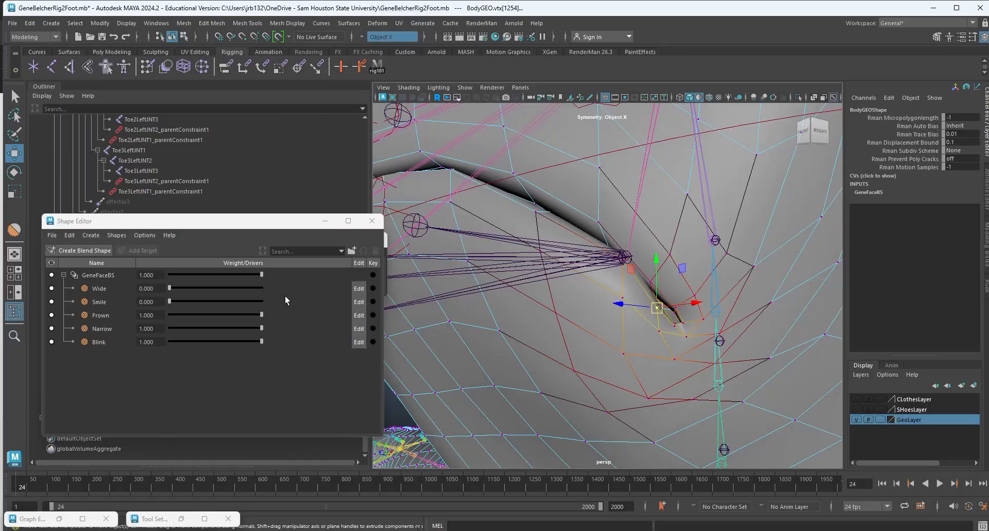
# Set the Frown weight to 0 and enable editing of the Narrow target.
pyautogui.moveTo(261, 315); pyautogui.dragTo(149, 317)
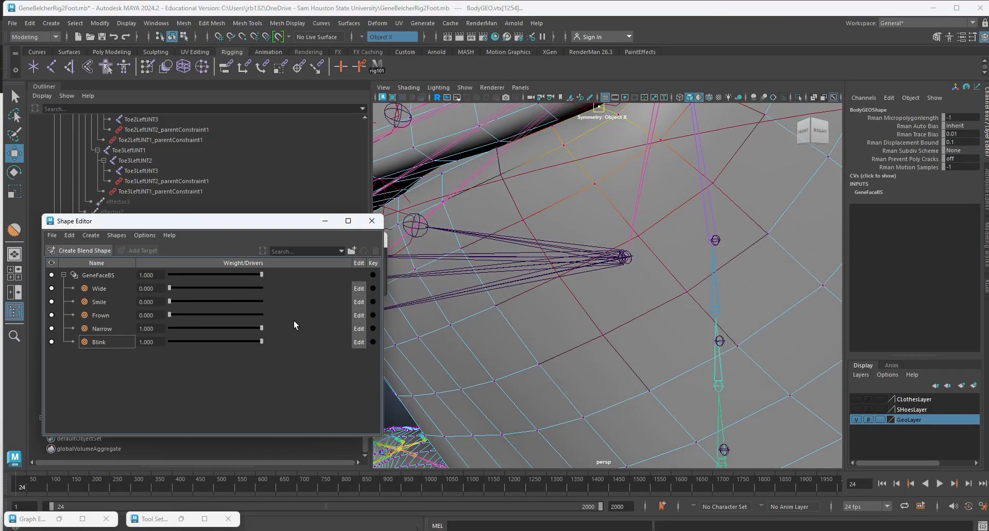
pyautogui.click(359, 329)
pyautogui.scroll(-5, 587, 370)
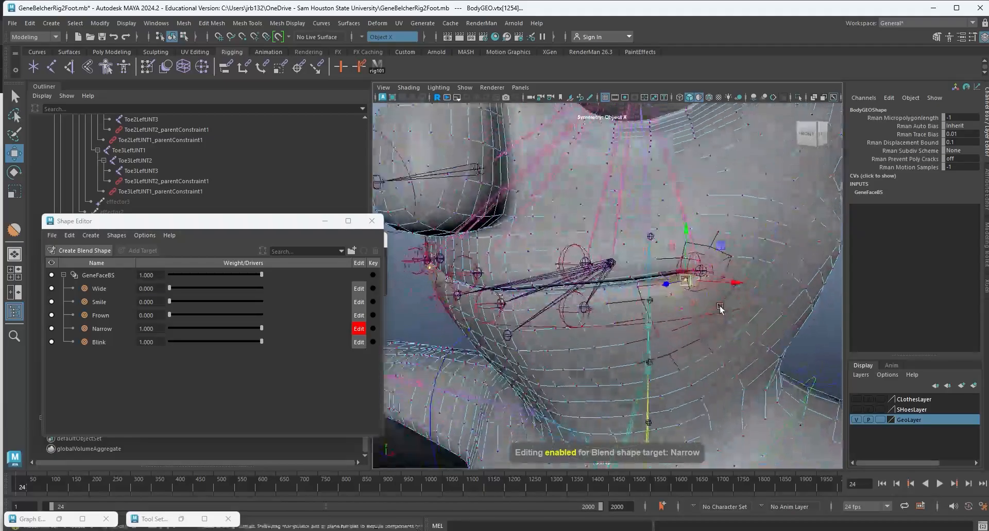
# Select the vertex inside the mouth corner on the Narrow target and enlarge its soft-selection radius.
pyautogui.click(711, 275)
pyautogui.scroll(5, 703, 273)
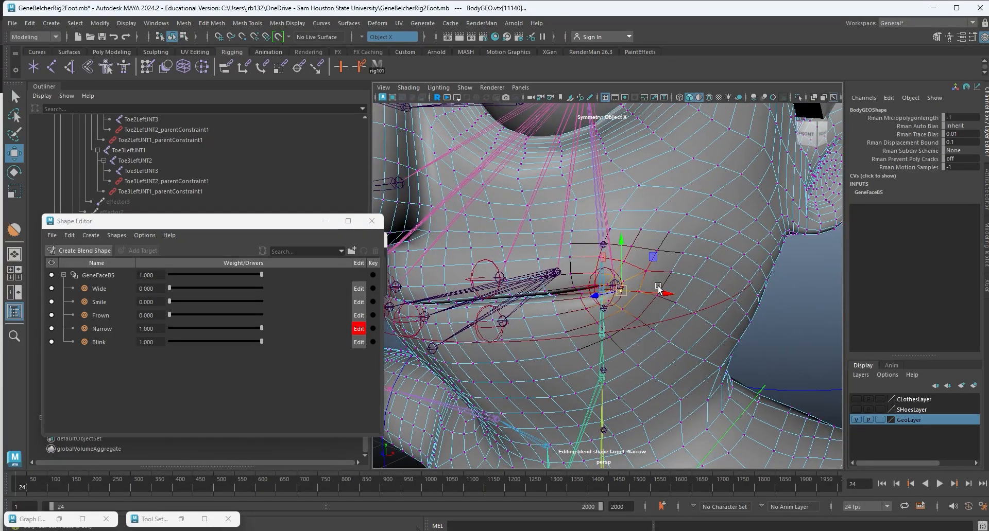
pyautogui.keyDown('alt'); pyautogui.moveTo(618, 293); pyautogui.dragTo(600, 338); pyautogui.keyUp('alt')
pyautogui.scroll(4, 650, 288)
pyautogui.click(653, 232)
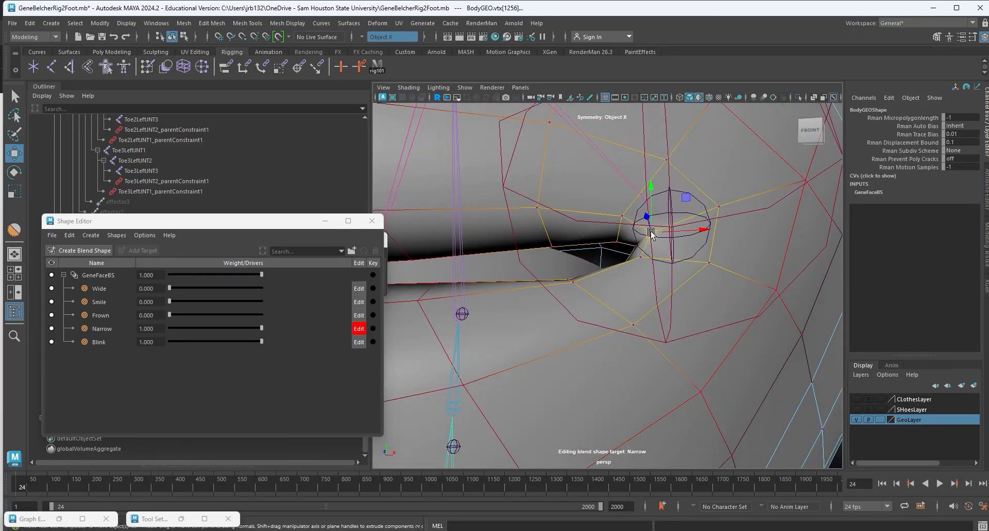
pyautogui.keyDown('alt'); pyautogui.moveTo(638, 260); pyautogui.dragTo(633, 267); pyautogui.keyUp('alt')
pyautogui.keyDown('alt'); pyautogui.moveTo(633, 267); pyautogui.dragTo(510, 289, button='right'); pyautogui.keyUp('alt')
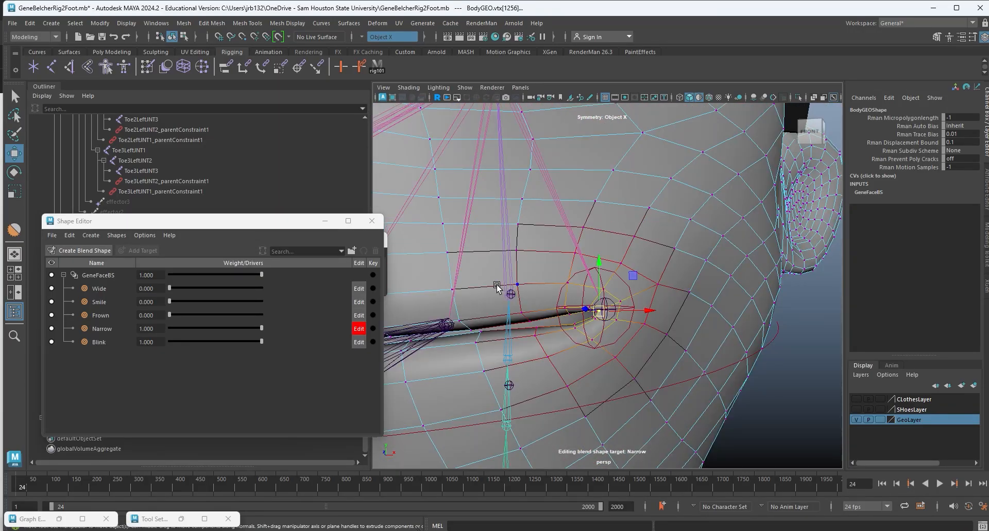
pyautogui.press('b')
pyautogui.moveTo(496, 286); pyautogui.dragTo(645, 305)
# Move the Narrow target's mouth corner slightly inward toward the face centre, working from a view below the chin.
pyautogui.keyDown('alt'); pyautogui.moveTo(617, 316); pyautogui.dragTo(690, 291, button='middle'); pyautogui.keyUp('alt')
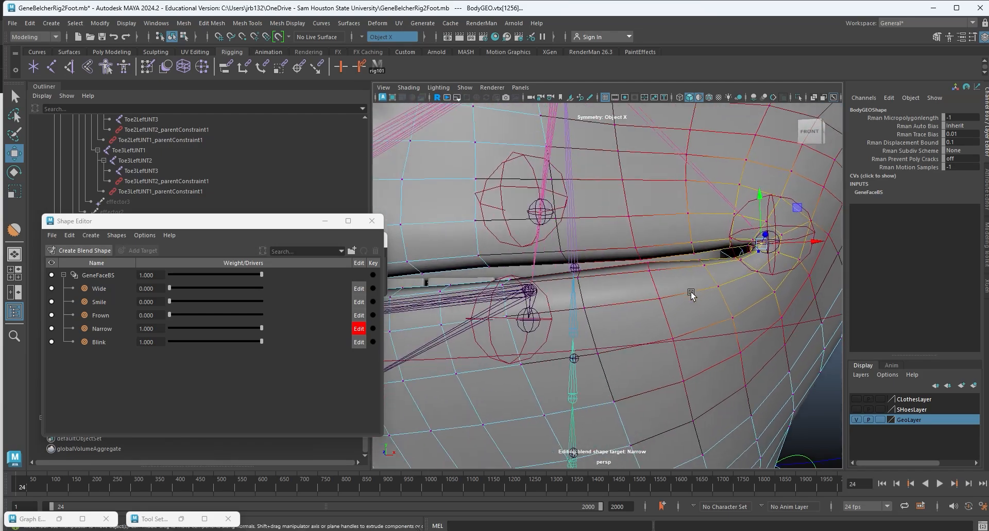
pyautogui.keyDown('alt'); pyautogui.moveTo(689, 291); pyautogui.dragTo(610, 308, button='right'); pyautogui.keyUp('alt')
pyautogui.keyDown('alt'); pyautogui.moveTo(610, 308); pyautogui.dragTo(578, 325); pyautogui.keyUp('alt')
pyautogui.keyDown('alt'); pyautogui.moveTo(567, 357); pyautogui.dragTo(594, 285); pyautogui.keyUp('alt')
pyautogui.keyDown('alt'); pyautogui.moveTo(593, 285); pyautogui.dragTo(599, 352, button='middle'); pyautogui.keyUp('alt')
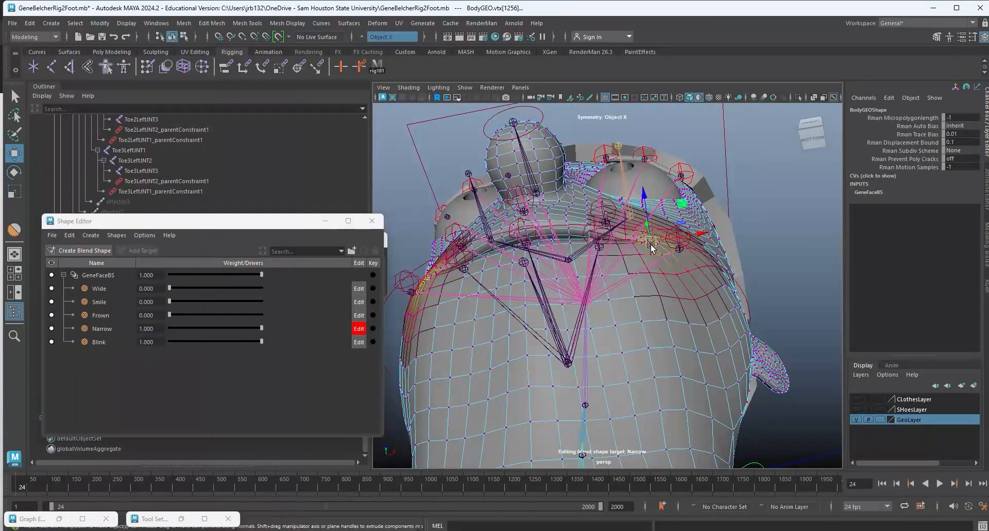
pyautogui.moveTo(650, 246); pyautogui.dragTo(640, 247)
pyautogui.keyDown('alt'); pyautogui.moveTo(623, 262); pyautogui.dragTo(663, 289, button='right'); pyautogui.keyUp('alt')
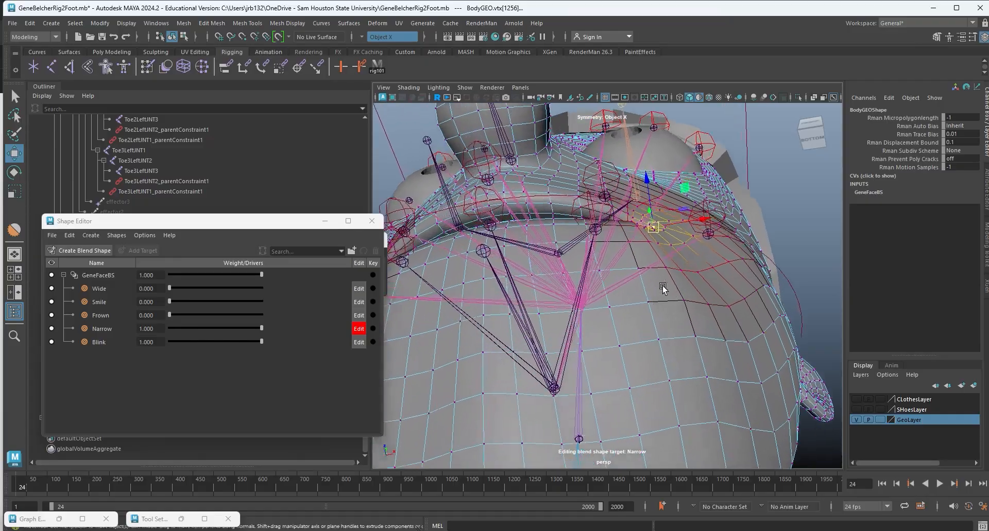
# Select the full loop of lip vertices around the mouth opening on the Narrow target.
pyautogui.keyDown('alt'); pyautogui.moveTo(662, 288); pyautogui.dragTo(624, 326); pyautogui.keyUp('alt')
pyautogui.keyDown('alt'); pyautogui.moveTo(625, 326); pyautogui.dragTo(653, 311, button='right'); pyautogui.keyUp('alt')
pyautogui.keyDown('alt'); pyautogui.moveTo(653, 311); pyautogui.dragTo(482, 221); pyautogui.keyUp('alt')
pyautogui.press('q')
pyautogui.rightClick(478, 211)
pyautogui.moveTo(478, 210)
pyautogui.mouseDown(button='right')
pyautogui.moveTo(474, 178)
pyautogui.moveTo(478, 212)
pyautogui.mouseUp(button='right')
pyautogui.click(513, 219)
pyautogui.keyDown('shift'); pyautogui.doubleClick(483, 219); pyautogui.keyUp('shift')
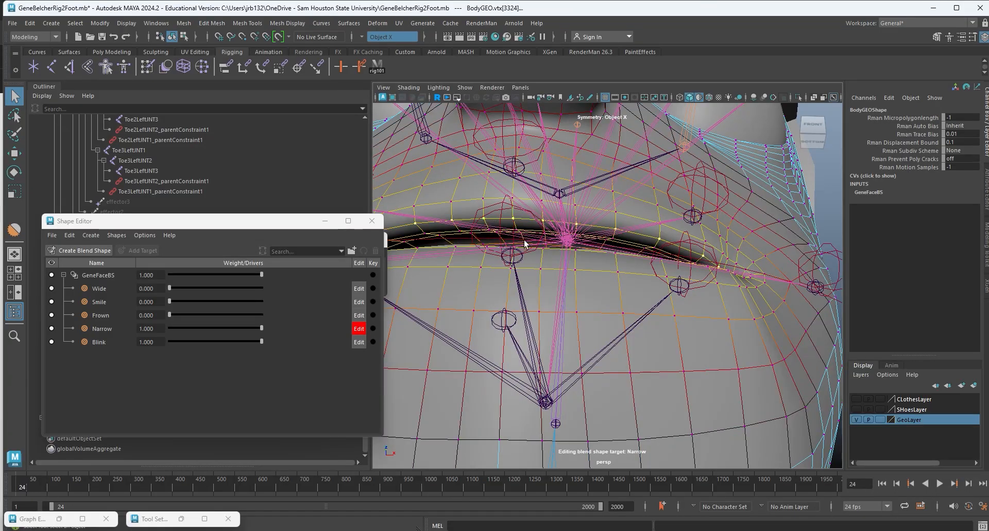
pyautogui.keyDown('alt'); pyautogui.moveTo(524, 244); pyautogui.dragTo(397, 323); pyautogui.keyUp('alt')
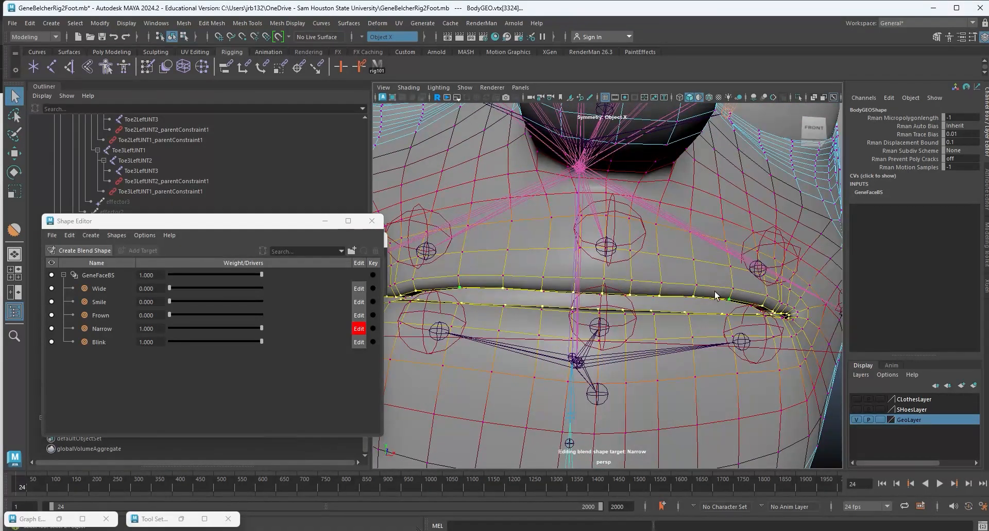
# Adjust the lip loop's soft-selection radius and scale the loop along X to make the mouth narrower.
pyautogui.press('b')
pyautogui.moveTo(632, 366); pyautogui.dragTo(685, 352)
pyautogui.press('r')
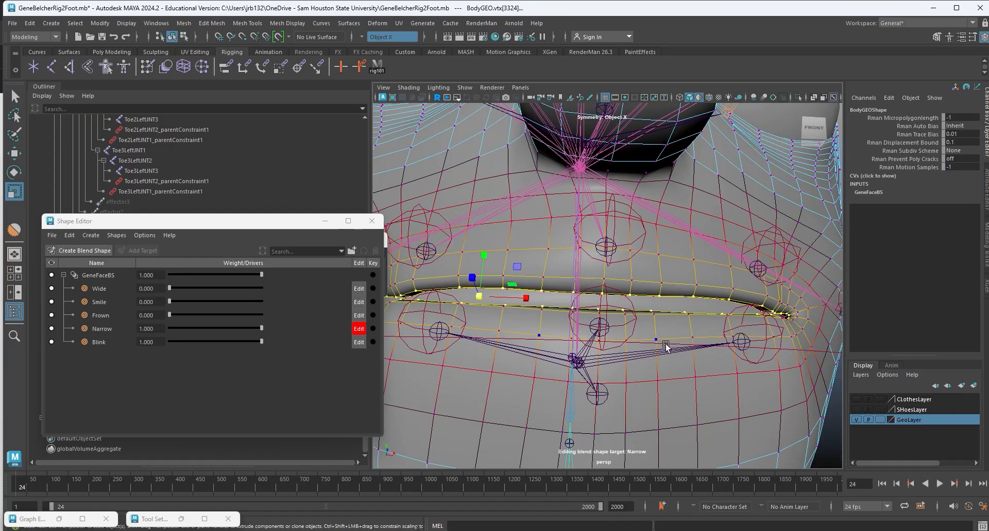
pyautogui.moveTo(524, 299); pyautogui.dragTo(492, 296)
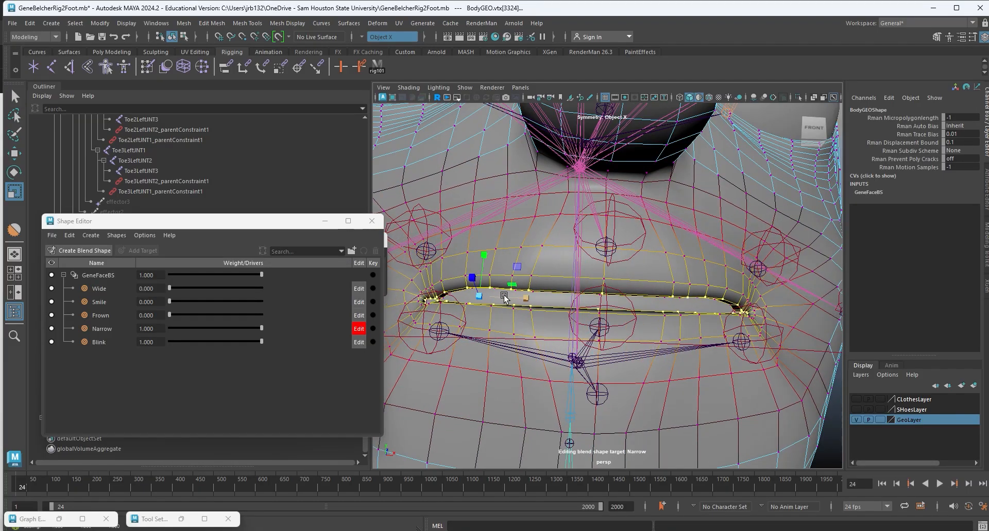
# Adjust the soft-selection radius at the Narrow target's mouth corner and reposition the corner vertices from below and in three-quarter view.
pyautogui.press('w')
pyautogui.moveTo(567, 299); pyautogui.dragTo(818, 353)
pyautogui.click(740, 251)
pyautogui.press('b')
pyautogui.moveTo(687, 308); pyautogui.dragTo(639, 304)
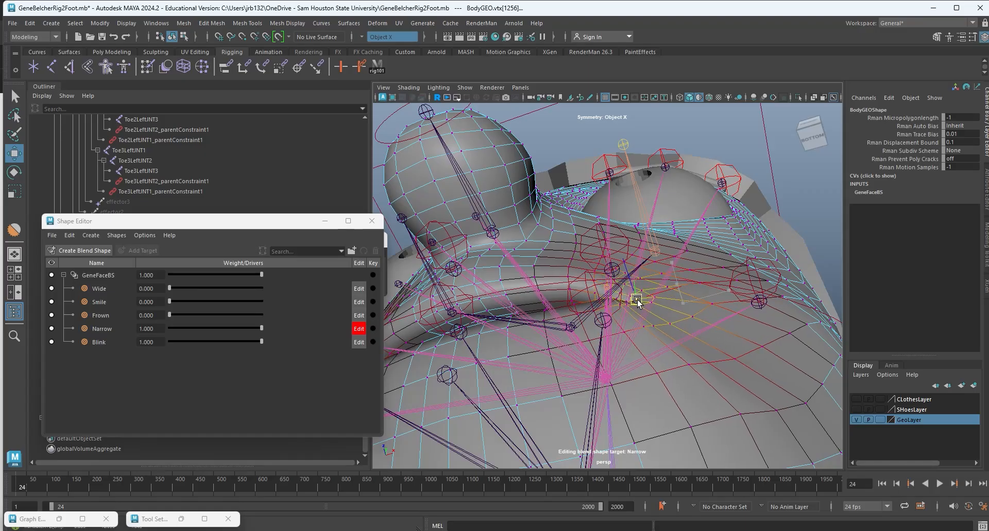
pyautogui.keyDown('alt'); pyautogui.moveTo(608, 330); pyautogui.dragTo(667, 331, button='middle'); pyautogui.keyUp('alt')
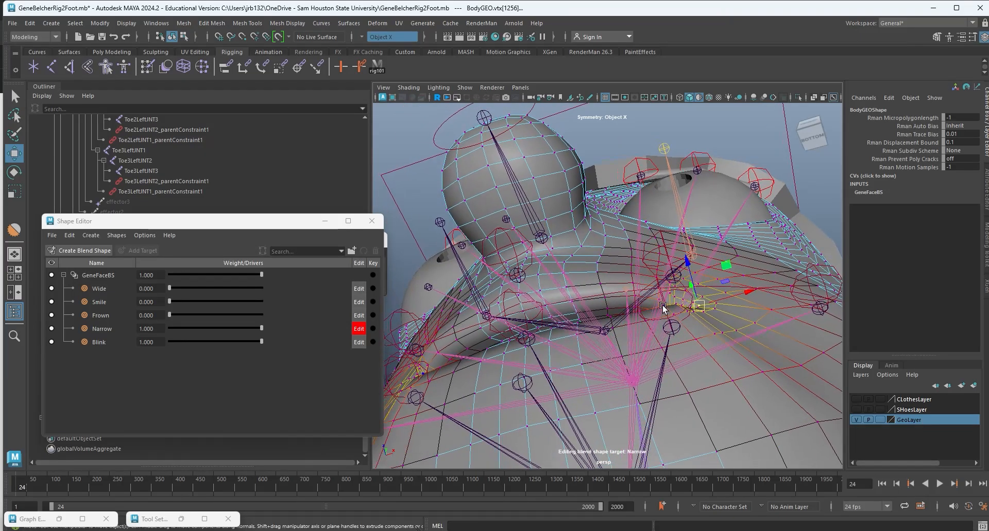
pyautogui.click(694, 308)
pyautogui.moveTo(700, 304); pyautogui.dragTo(647, 344)
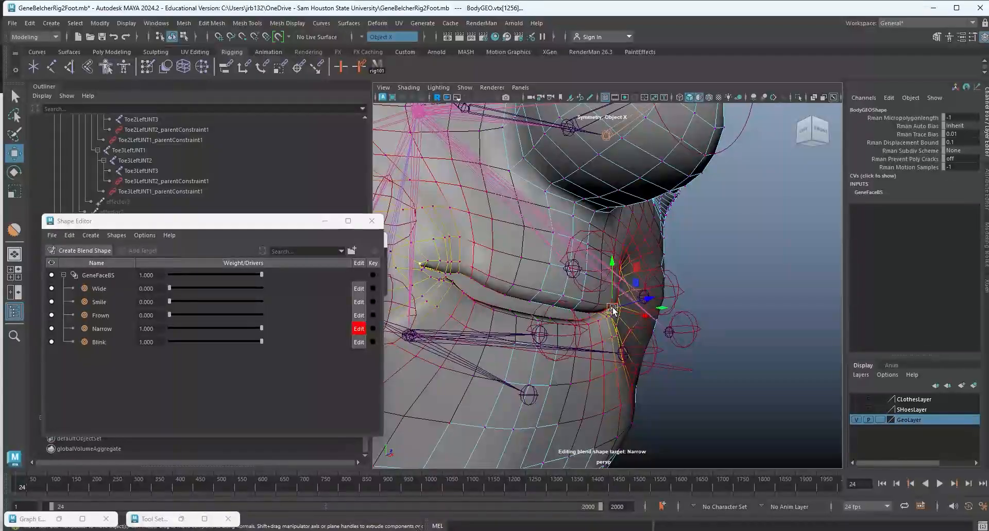
pyautogui.moveTo(612, 309); pyautogui.dragTo(599, 331)
# Rotate the centre of the Narrow target's lower lip in side view and move it forward and down.
pyautogui.click(535, 323)
pyautogui.keyDown('alt'); pyautogui.moveTo(504, 340); pyautogui.dragTo(542, 347); pyautogui.keyUp('alt')
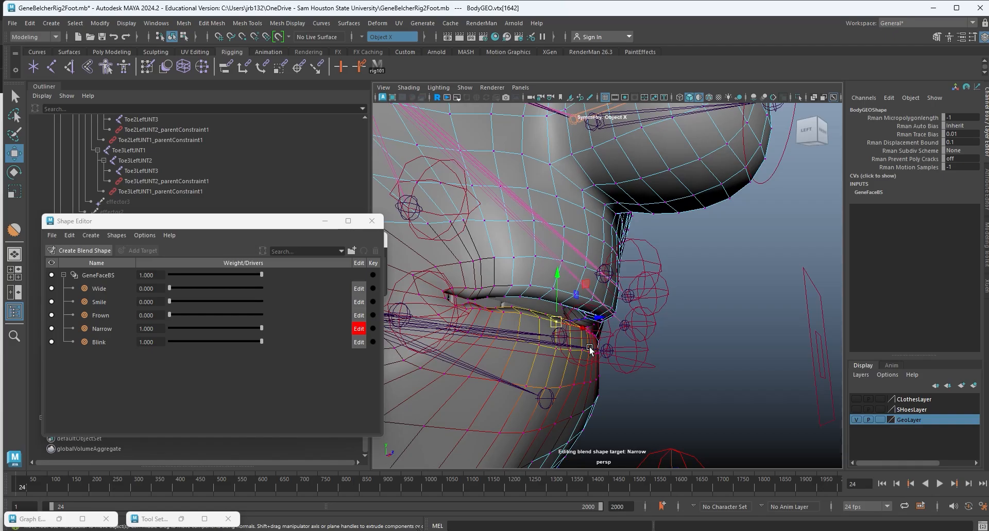
pyautogui.keyDown('alt'); pyautogui.moveTo(496, 353); pyautogui.dragTo(501, 331); pyautogui.keyUp('alt')
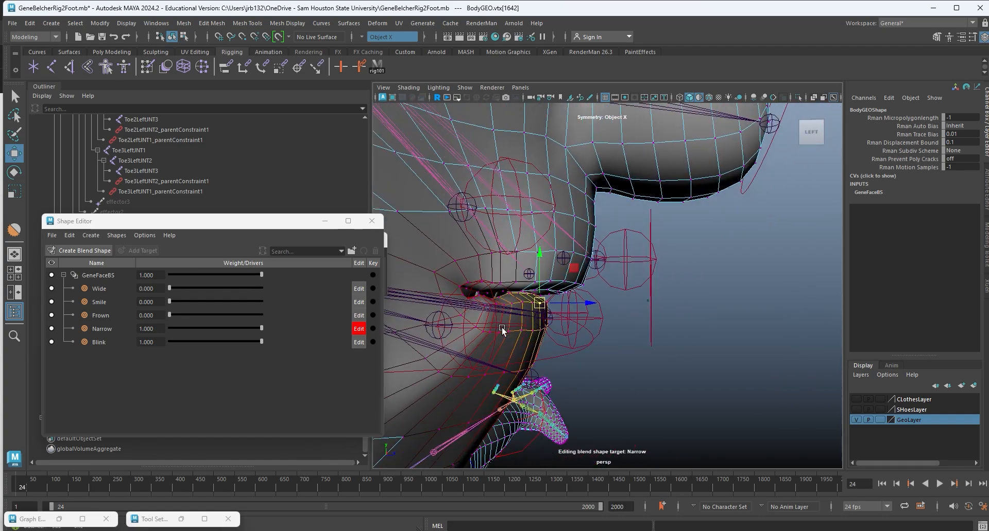
pyautogui.scroll(5, 505, 319)
pyautogui.moveTo(512, 276); pyautogui.dragTo(552, 286)
pyautogui.press('e')
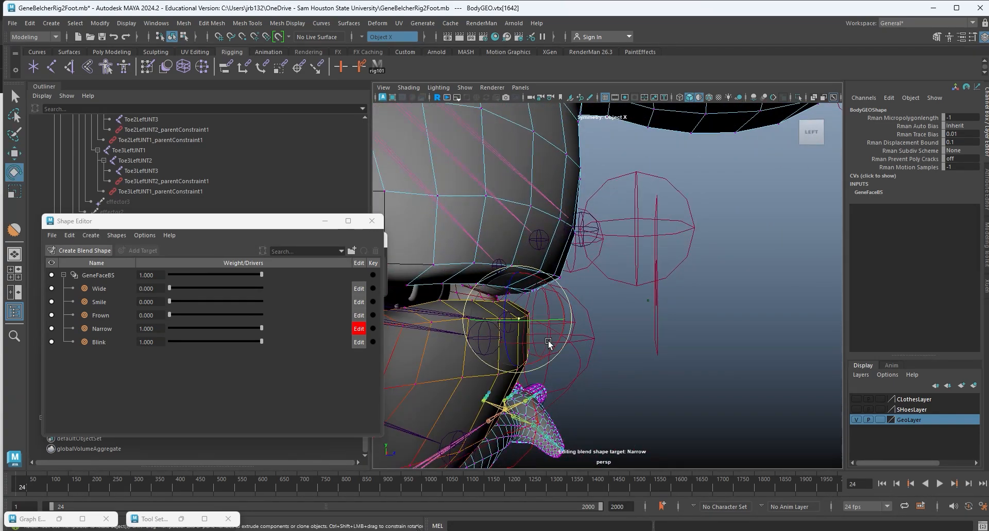
pyautogui.moveTo(561, 337); pyautogui.dragTo(516, 369)
pyautogui.press('w')
pyautogui.moveTo(519, 319); pyautogui.dragTo(564, 362)
pyautogui.keyDown('alt'); pyautogui.moveTo(566, 288); pyautogui.dragTo(586, 296, button='middle'); pyautogui.keyUp('alt')
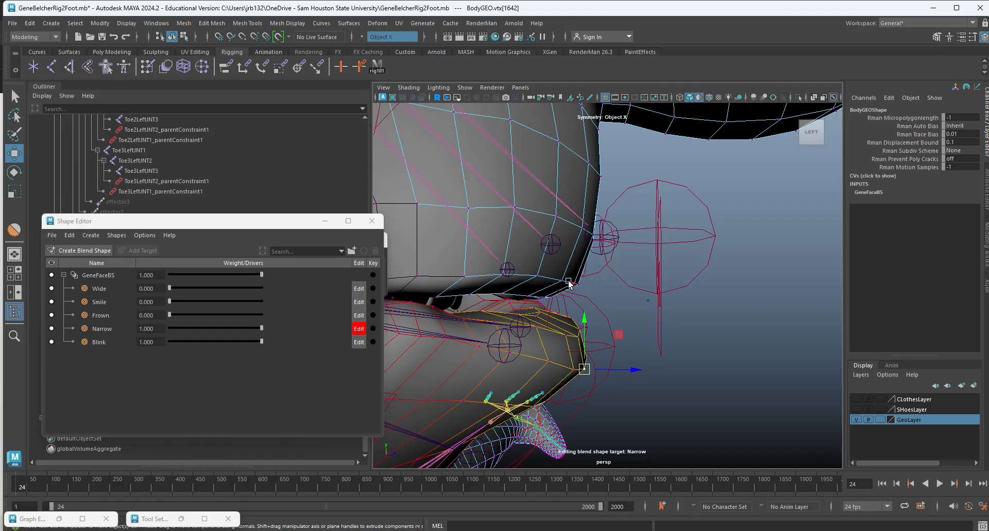
# Pull the centre of the Narrow target's upper lip forward and up, and adjust the inner-corner and lower-lip vertices to match.
pyautogui.moveTo(567, 279); pyautogui.dragTo(633, 262)
pyautogui.press('e')
pyautogui.press('w')
pyautogui.moveTo(631, 299)
pyautogui.keyDown('alt'); pyautogui.mouseDown()
pyautogui.moveTo(539, 318)
pyautogui.moveTo(619, 335)
pyautogui.moveTo(604, 273)
pyautogui.moveTo(578, 303)
pyautogui.moveTo(591, 322)
pyautogui.moveTo(563, 328)
pyautogui.moveTo(641, 349)
pyautogui.moveTo(656, 340)
pyautogui.moveTo(658, 304)
pyautogui.moveTo(643, 295)
pyautogui.mouseUp(); pyautogui.keyUp('alt')
pyautogui.click(626, 308)
pyautogui.click(594, 317)
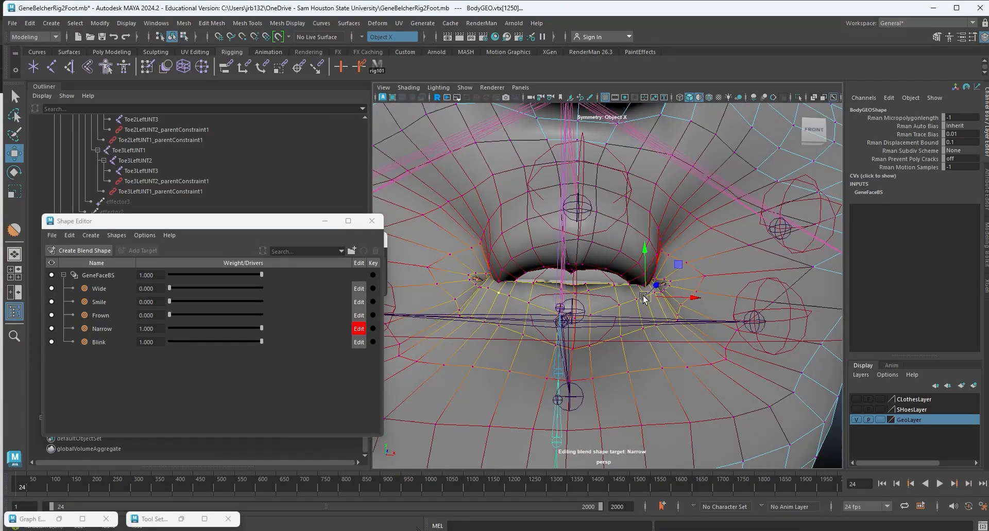
pyautogui.click(593, 319)
pyautogui.moveTo(593, 318); pyautogui.dragTo(658, 340)
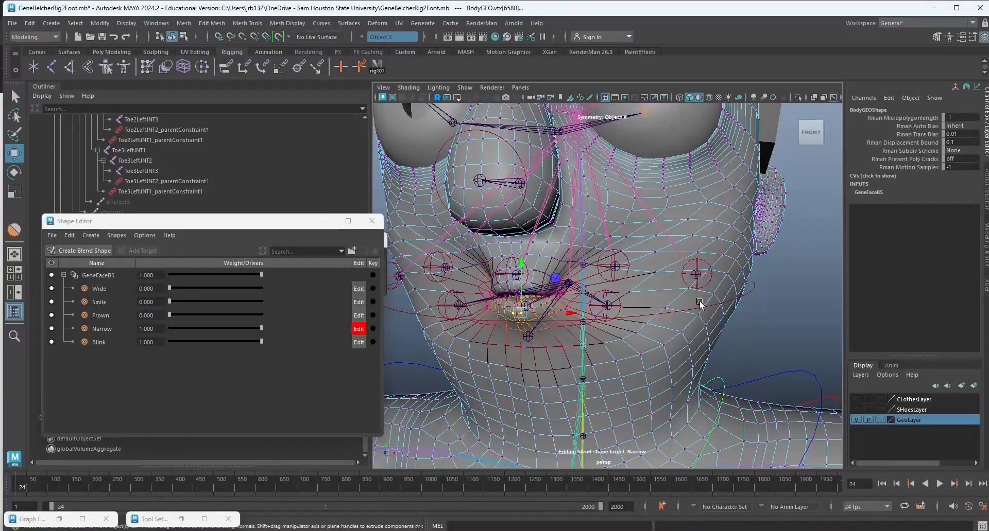
# Reposition the cheek vertices beside the mouth on the Narrow target, working from below the chin.
pyautogui.click(687, 292)
pyautogui.keyDown('alt'); pyautogui.moveTo(688, 294); pyautogui.dragTo(664, 334); pyautogui.keyUp('alt')
pyautogui.moveTo(675, 286)
pyautogui.keyDown('alt'); pyautogui.mouseDown()
pyautogui.moveTo(730, 283)
pyautogui.moveTo(739, 300)
pyautogui.moveTo(734, 287)
pyautogui.moveTo(628, 249)
pyautogui.moveTo(659, 301)
pyautogui.moveTo(662, 276)
pyautogui.mouseUp(); pyautogui.keyUp('alt')
pyautogui.click(665, 277)
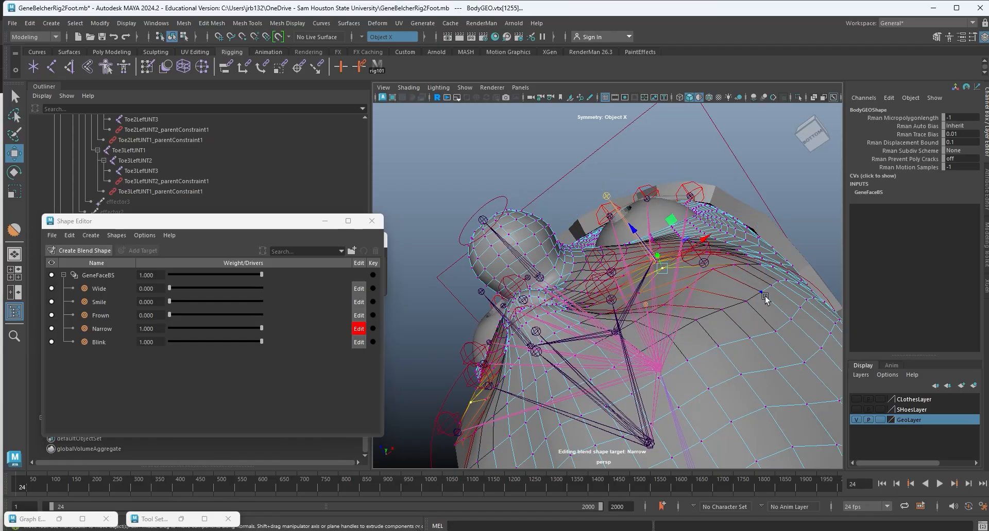
pyautogui.keyDown('alt'); pyautogui.moveTo(687, 301); pyautogui.dragTo(644, 376); pyautogui.keyUp('alt')
pyautogui.click(626, 345)
# Return the body mesh to object mode and soften the cheek of the Narrow target with the sculpting Smooth Tool.
pyautogui.moveTo(601, 197)
pyautogui.mouseDown(button='right')
pyautogui.moveTo(618, 197)
pyautogui.moveTo(533, 198)
pyautogui.moveTo(593, 201)
pyautogui.mouseUp(button='right')
pyautogui.moveTo(404, 184); pyautogui.dragTo(442, 172, button='right')
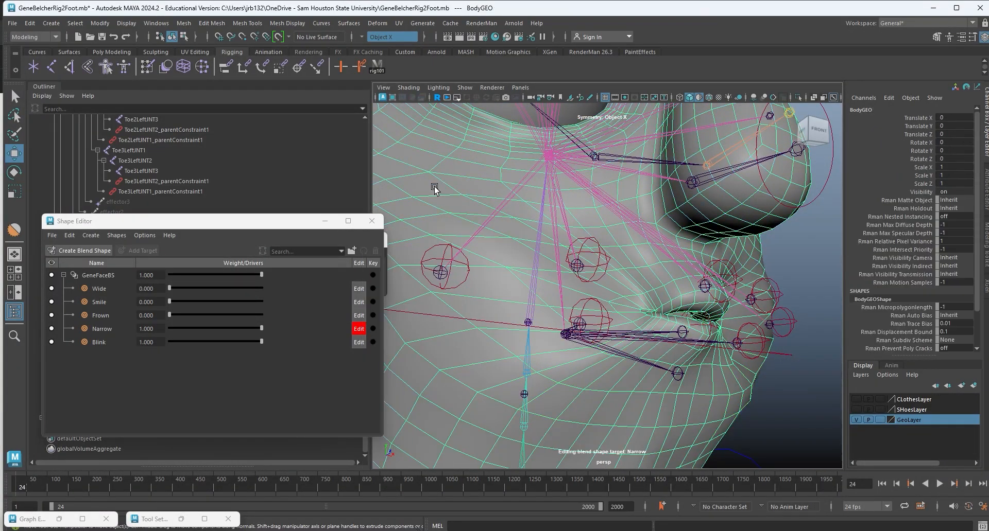
pyautogui.click(259, 27)
pyautogui.moveTo(310, 176)
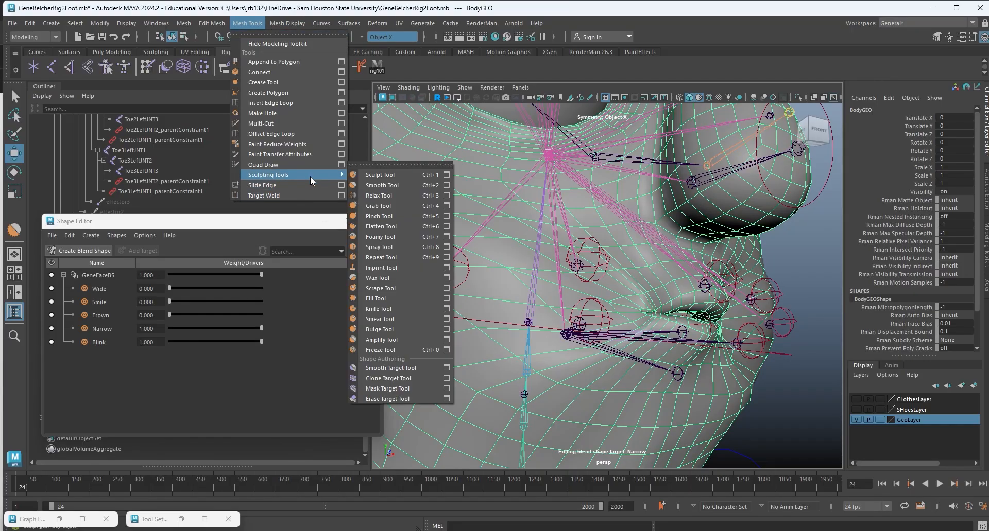
pyautogui.click(404, 185)
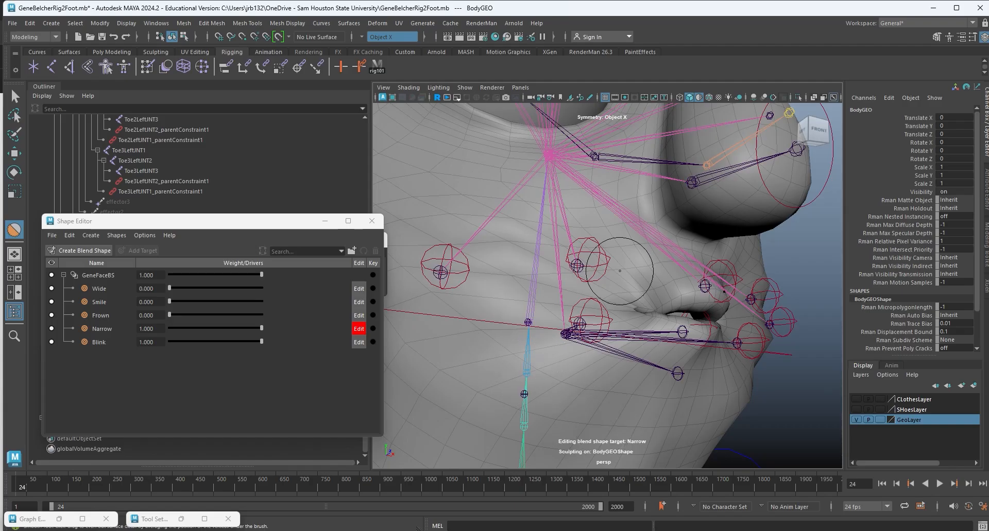
pyautogui.keyDown('alt'); pyautogui.moveTo(561, 368); pyautogui.dragTo(610, 265); pyautogui.keyUp('alt')
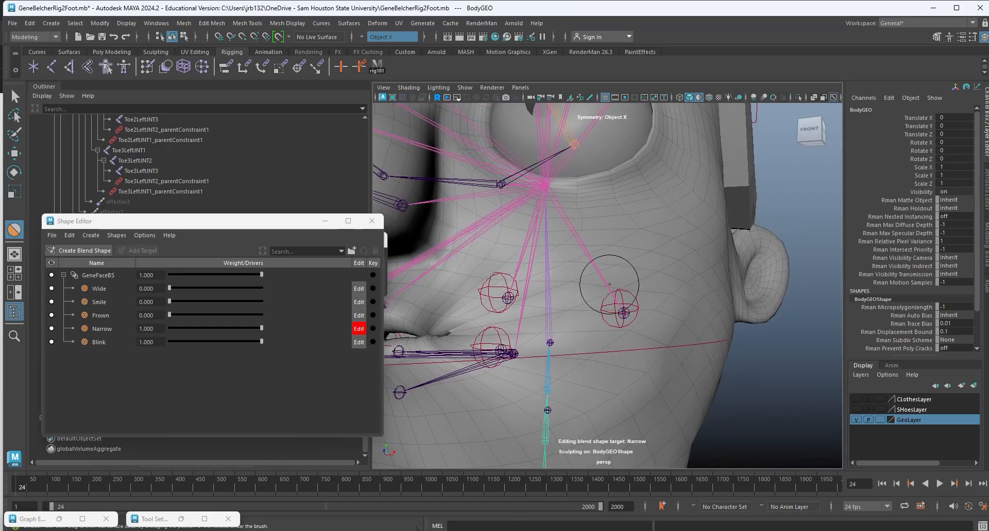
pyautogui.moveTo(618, 317); pyautogui.dragTo(662, 316)
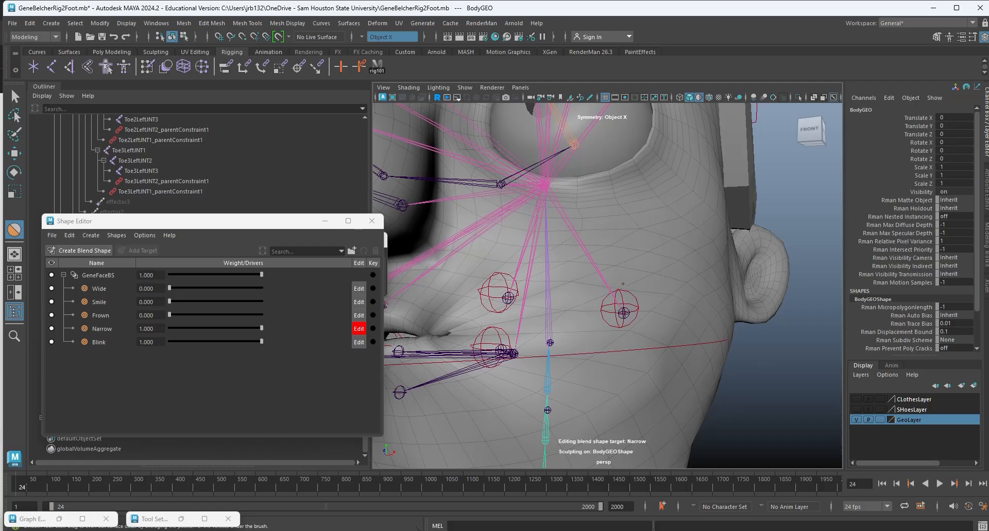
pyautogui.moveTo(639, 356)
pyautogui.keyDown('alt'); pyautogui.mouseDown()
pyautogui.moveTo(628, 360)
pyautogui.moveTo(673, 360)
pyautogui.moveTo(663, 370)
pyautogui.moveTo(644, 327)
pyautogui.moveTo(722, 335)
pyautogui.moveTo(563, 342)
pyautogui.moveTo(625, 339)
pyautogui.moveTo(469, 333)
pyautogui.moveTo(667, 330)
pyautogui.mouseUp(); pyautogui.keyUp('alt')
pyautogui.scroll(-5, 721, 335)
pyautogui.keyDown('alt'); pyautogui.moveTo(667, 329); pyautogui.dragTo(651, 323, button='middle'); pyautogui.keyUp('alt')
pyautogui.scroll(5, 651, 323)
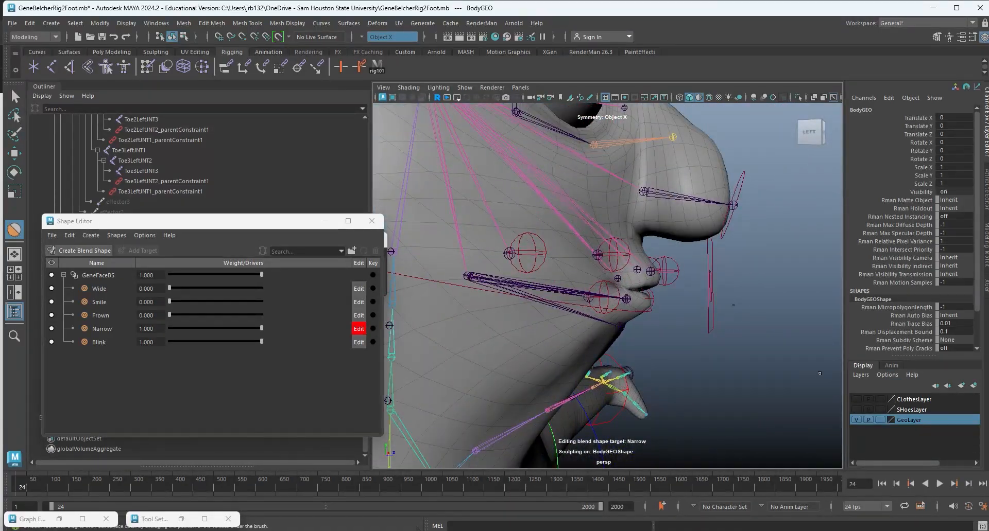
# Leave sculpting, switch the body mesh to vertex mode and select the full loop of lip vertices on the Narrow target.
pyautogui.press('q')
pyautogui.keyDown('alt'); pyautogui.moveTo(663, 311); pyautogui.dragTo(626, 303); pyautogui.keyUp('alt')
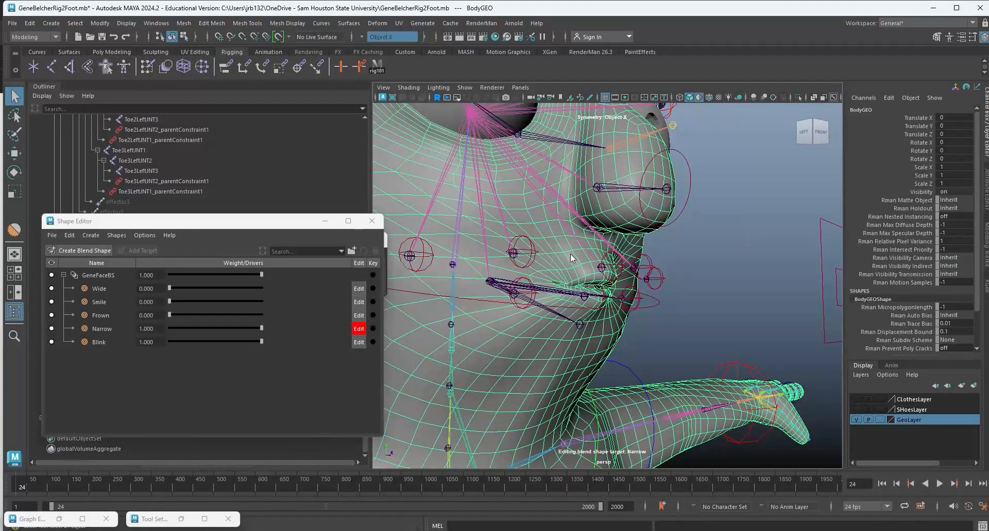
pyautogui.moveTo(570, 239); pyautogui.dragTo(521, 238, button='right')
pyautogui.keyDown('alt'); pyautogui.moveTo(602, 276); pyautogui.dragTo(551, 272); pyautogui.keyUp('alt')
pyautogui.scroll(1, 598, 271)
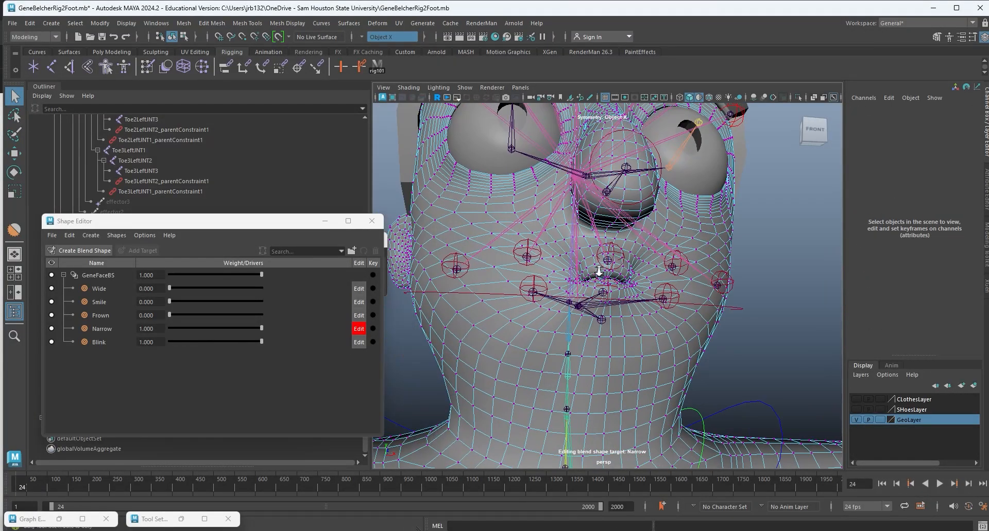
pyautogui.scroll(4, 599, 272)
pyautogui.click(604, 239)
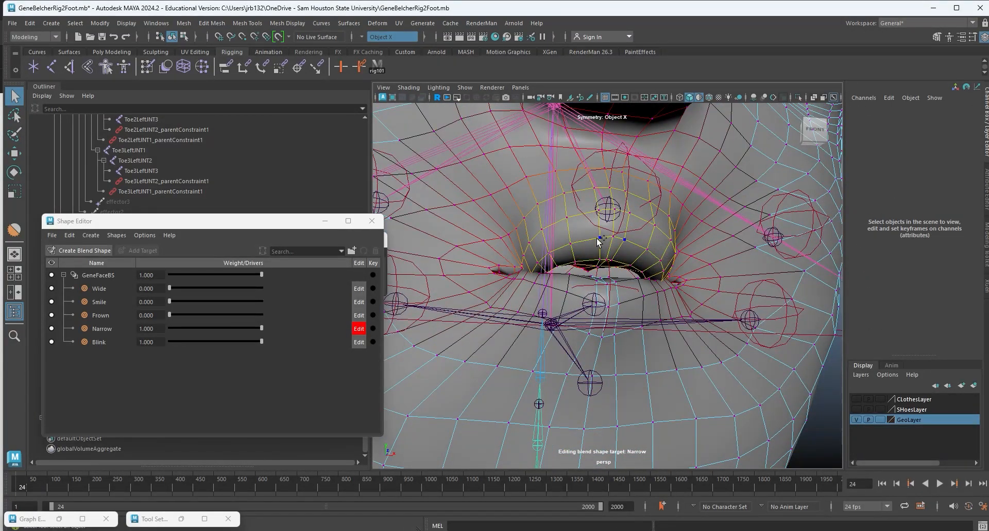
pyautogui.click(597, 238)
pyautogui.keyDown('shift'); pyautogui.doubleClick(573, 246); pyautogui.keyUp('shift')
# Move the selected lip loop forward and down in side view to make the Narrow target's lips protrude.
pyautogui.keyDown('alt'); pyautogui.moveTo(569, 252); pyautogui.dragTo(670, 263); pyautogui.keyUp('alt')
pyautogui.keyDown('alt'); pyautogui.moveTo(670, 263); pyautogui.dragTo(600, 295, button='middle'); pyautogui.keyUp('alt')
pyautogui.press('w')
pyautogui.keyDown('alt'); pyautogui.moveTo(644, 307); pyautogui.dragTo(728, 319); pyautogui.keyUp('alt')
pyautogui.press('e')
pyautogui.press('w')
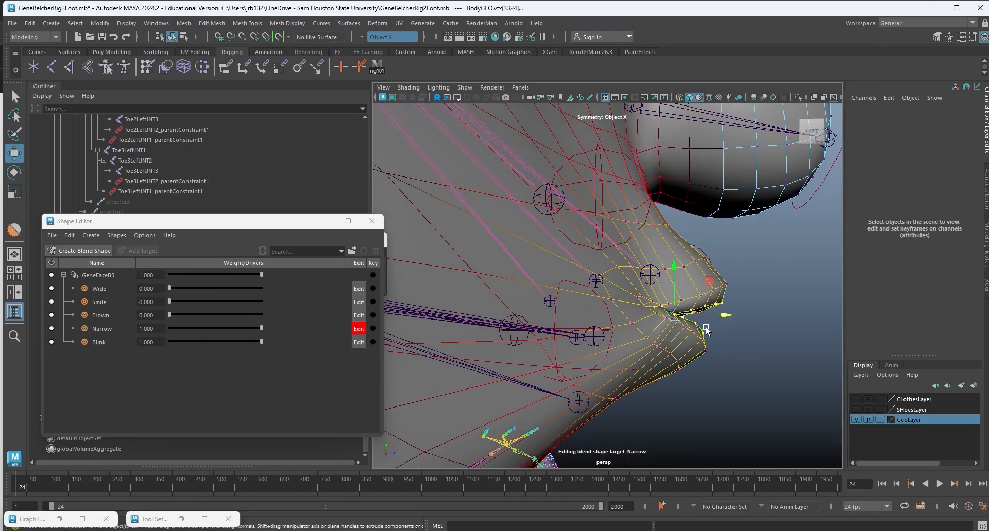
pyautogui.keyDown('alt'); pyautogui.moveTo(706, 330); pyautogui.dragTo(637, 322, button='middle'); pyautogui.keyUp('alt')
pyautogui.moveTo(635, 272); pyautogui.dragTo(665, 300)
pyautogui.press('e')
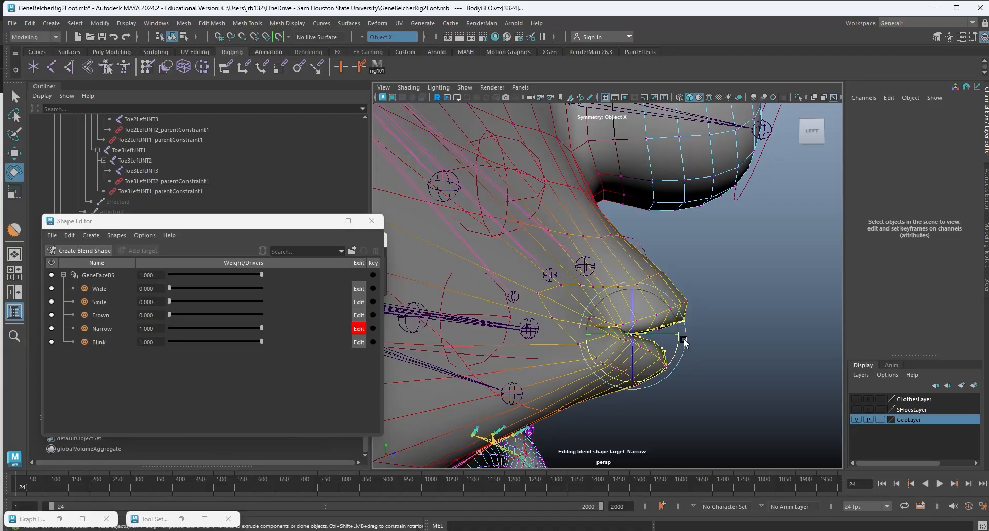
pyautogui.keyDown('alt'); pyautogui.moveTo(684, 342); pyautogui.dragTo(563, 340); pyautogui.keyUp('alt')
# Select the upper-lip vertices on both sides of the centre and move them slightly inward and up on the Narrow target.
pyautogui.click(654, 266)
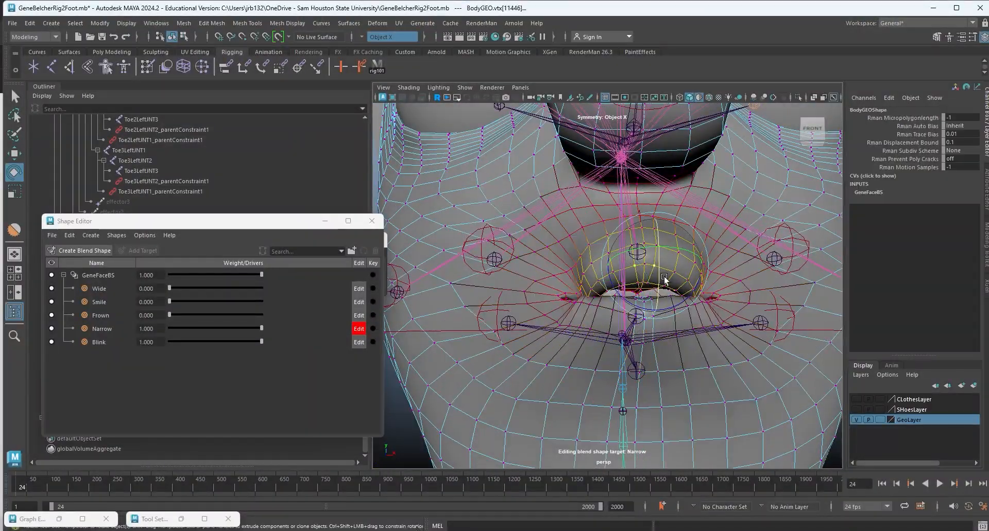
pyautogui.keyDown('alt'); pyautogui.moveTo(650, 296); pyautogui.dragTo(679, 288); pyautogui.keyUp('alt')
pyautogui.press('w')
pyautogui.press('e')
pyautogui.press('w')
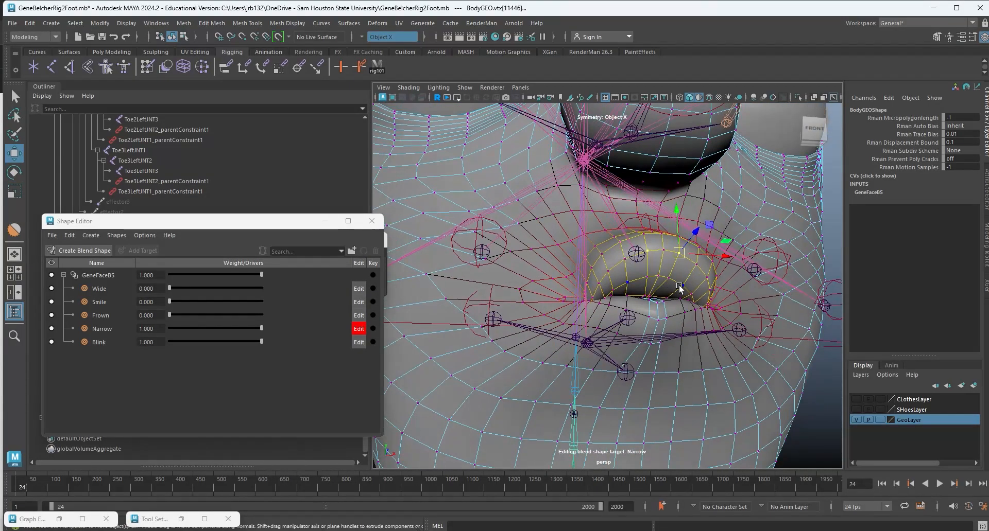
pyautogui.press('e')
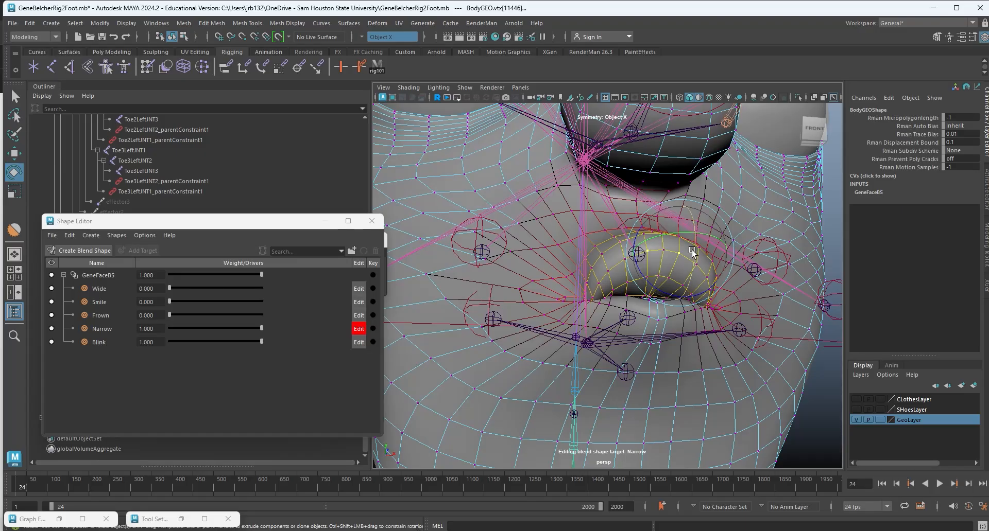
pyautogui.press('w')
pyautogui.moveTo(685, 259); pyautogui.dragTo(675, 253)
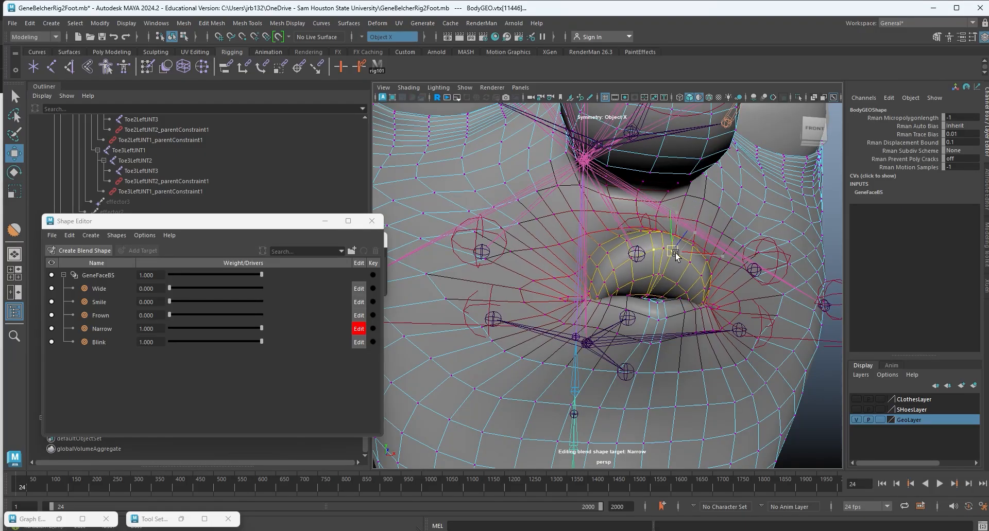
# Select the lower-lip vertices on both sides of the centre and rotate them to tilt the Narrow target's lower lip.
pyautogui.click(653, 318)
pyautogui.keyDown('alt'); pyautogui.moveTo(654, 320); pyautogui.dragTo(702, 382); pyautogui.keyUp('alt')
pyautogui.keyDown('alt'); pyautogui.moveTo(702, 381); pyautogui.dragTo(662, 342, button='middle'); pyautogui.keyUp('alt')
pyautogui.press('e')
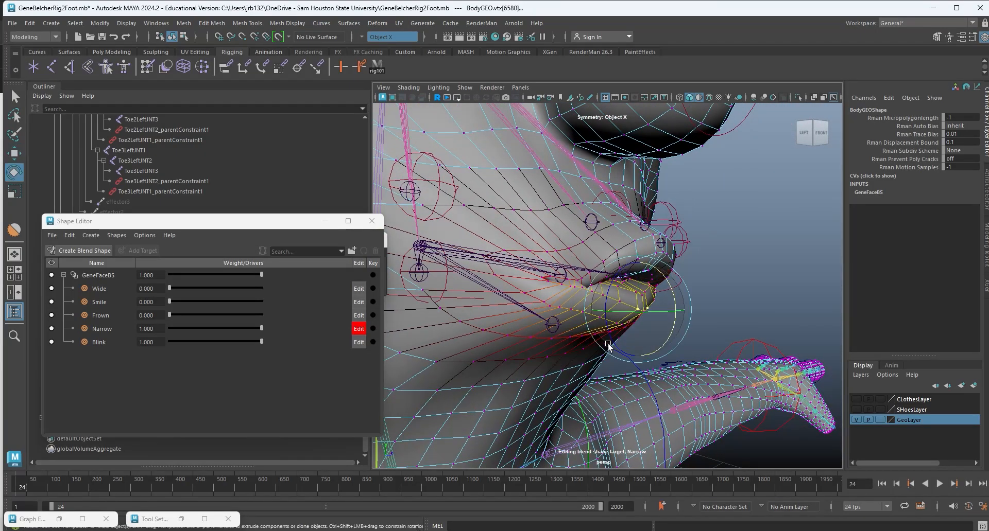
pyautogui.keyDown('alt'); pyautogui.moveTo(609, 347); pyautogui.dragTo(650, 335); pyautogui.keyUp('alt')
pyautogui.moveTo(686, 289); pyautogui.dragTo(650, 319)
pyautogui.press('w')
# Reduce the soft-selection radius and reposition the centre, inner and front vertices of the Narrow target's lower lip.
pyautogui.click(595, 306)
pyautogui.press('b')
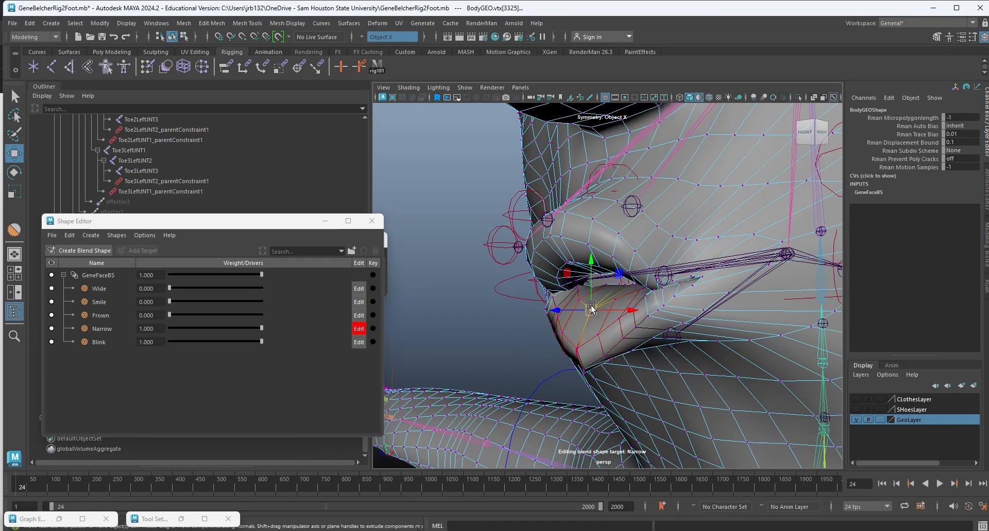
pyautogui.moveTo(591, 307); pyautogui.dragTo(662, 297)
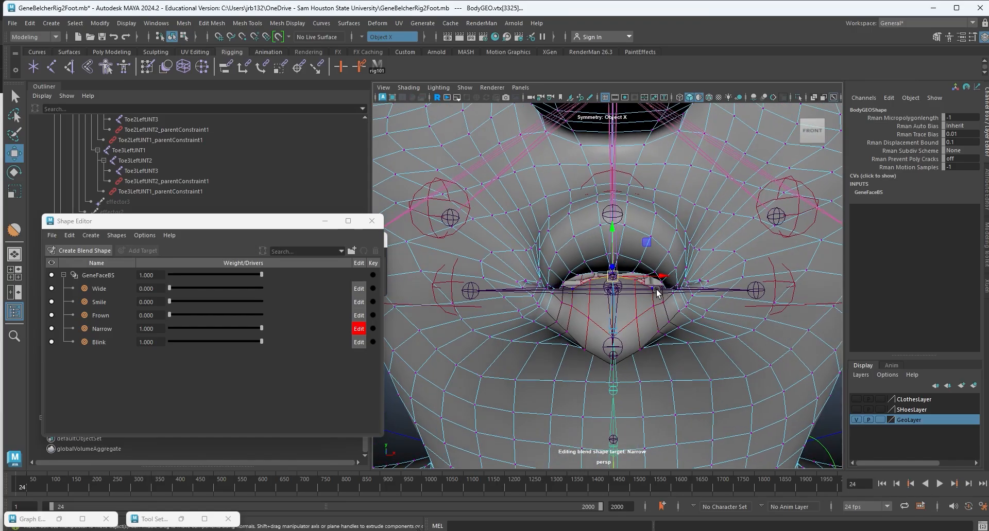
pyautogui.click(657, 278)
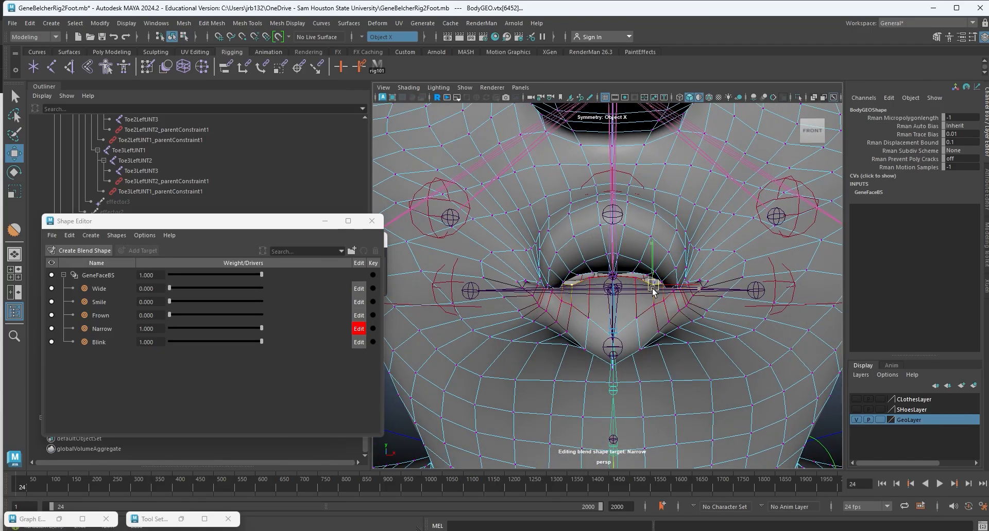
pyautogui.click(638, 322)
pyautogui.moveTo(638, 320); pyautogui.dragTo(684, 331)
pyautogui.click(617, 331)
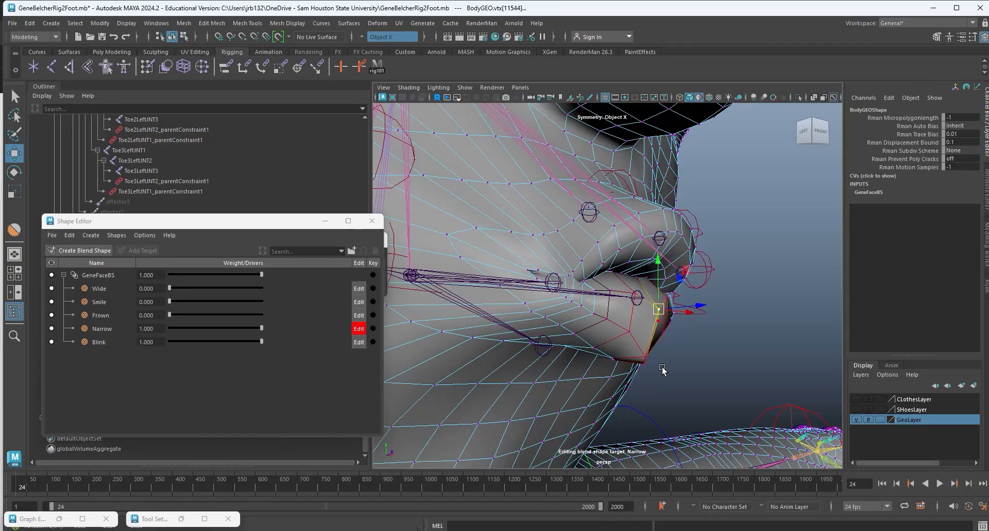
# Reposition the vertices along the underside of the Narrow target's lower lip from below the chin to round its shape.
pyautogui.keyDown('alt'); pyautogui.moveTo(663, 371); pyautogui.dragTo(622, 280); pyautogui.keyUp('alt')
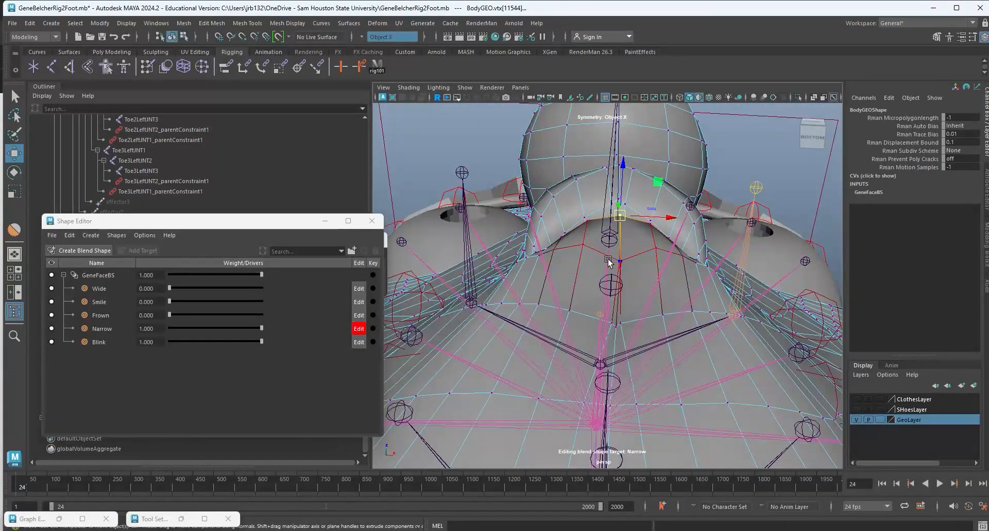
pyautogui.click(615, 262)
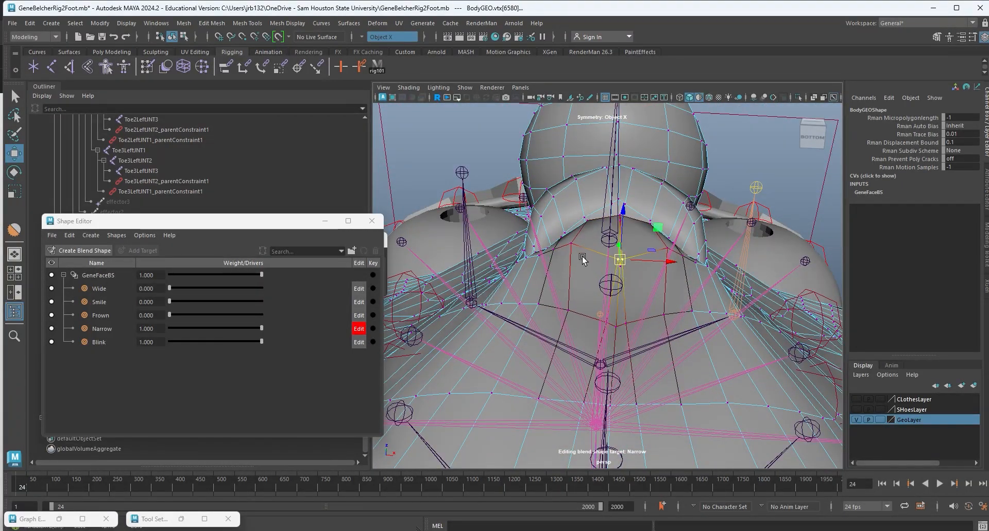
pyautogui.keyDown('alt'); pyautogui.moveTo(582, 260); pyautogui.dragTo(622, 308); pyautogui.keyUp('alt')
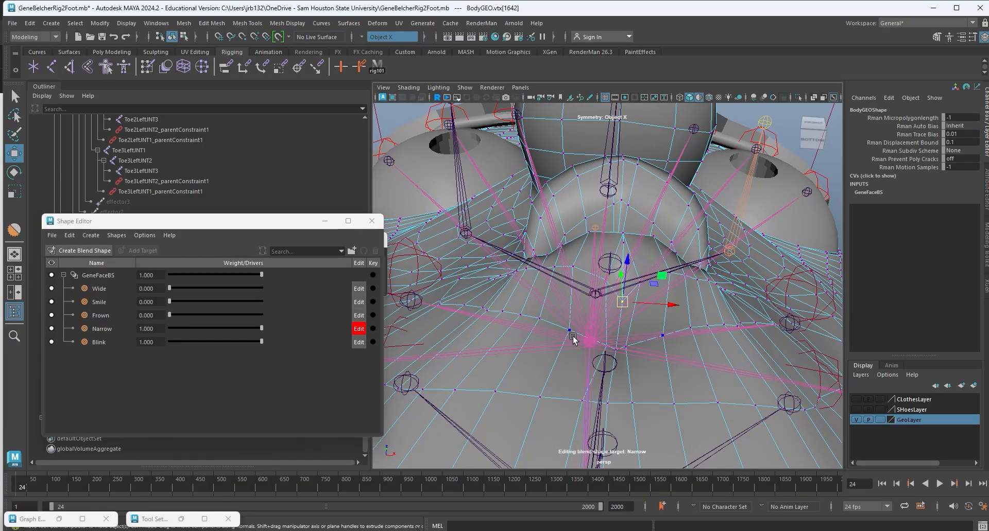
pyautogui.keyDown('alt'); pyautogui.moveTo(573, 340); pyautogui.dragTo(588, 396); pyautogui.keyUp('alt')
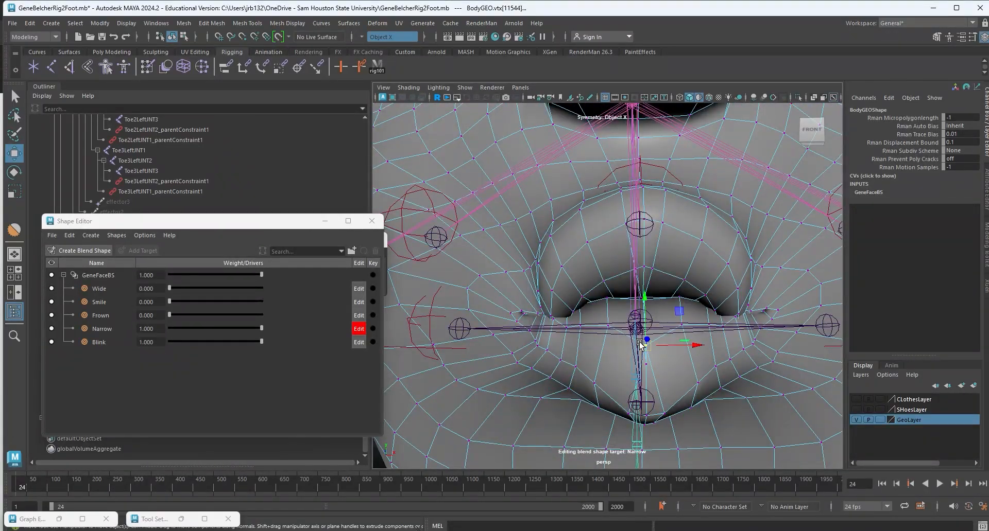
# Adjust the centre and inner lip vertices of the Narrow target, check the profile, and turn off the target's editing.
pyautogui.moveTo(640, 343); pyautogui.dragTo(623, 341)
pyautogui.keyDown('alt'); pyautogui.moveTo(691, 345); pyautogui.dragTo(687, 293); pyautogui.keyUp('alt')
pyautogui.click(690, 308)
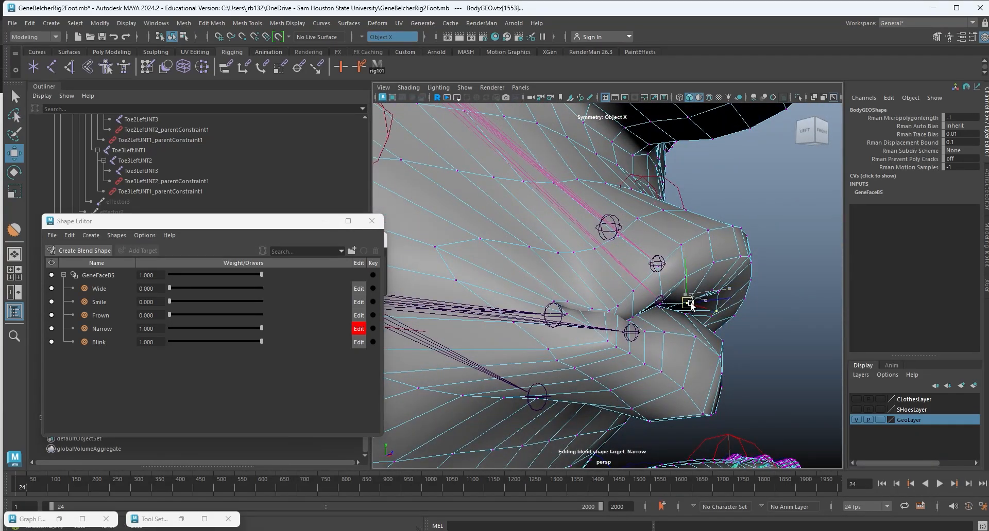
pyautogui.click(712, 300)
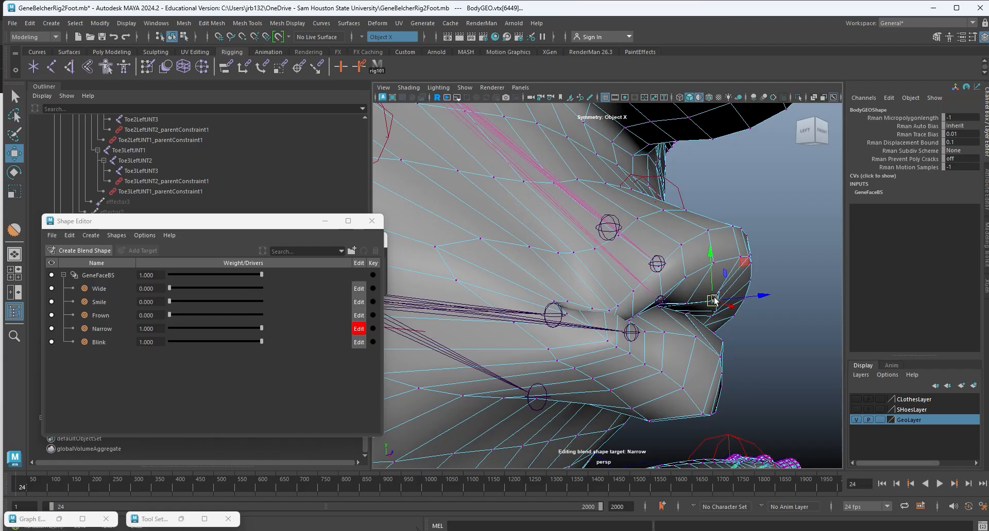
pyautogui.keyDown('alt'); pyautogui.moveTo(713, 300); pyautogui.dragTo(743, 331); pyautogui.keyUp('alt')
pyautogui.click(654, 291)
pyautogui.keyDown('alt'); pyautogui.moveTo(744, 331); pyautogui.dragTo(521, 312, button='right'); pyautogui.keyUp('alt')
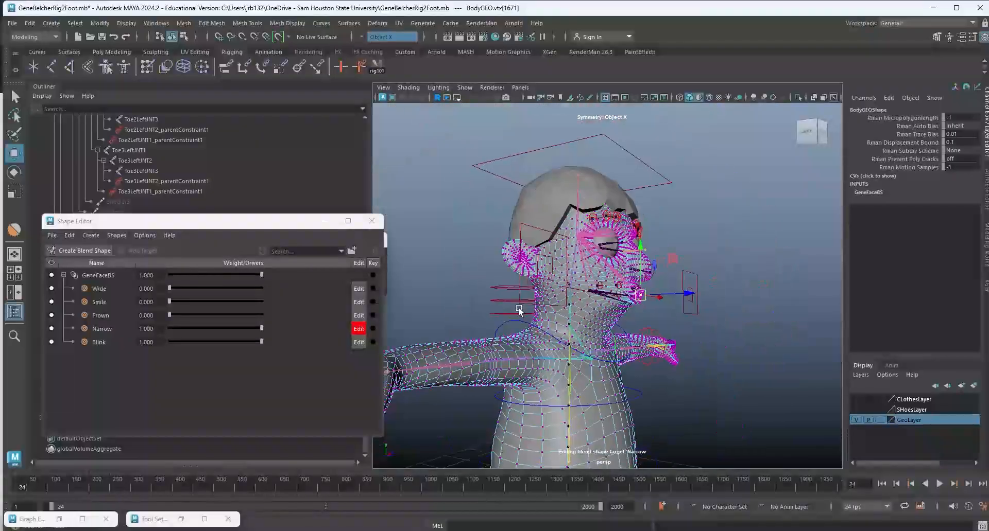
pyautogui.keyDown('alt'); pyautogui.moveTo(641, 339); pyautogui.dragTo(512, 335); pyautogui.keyUp('alt')
pyautogui.keyDown('alt'); pyautogui.moveTo(512, 335); pyautogui.dragTo(618, 363, button='right'); pyautogui.keyUp('alt')
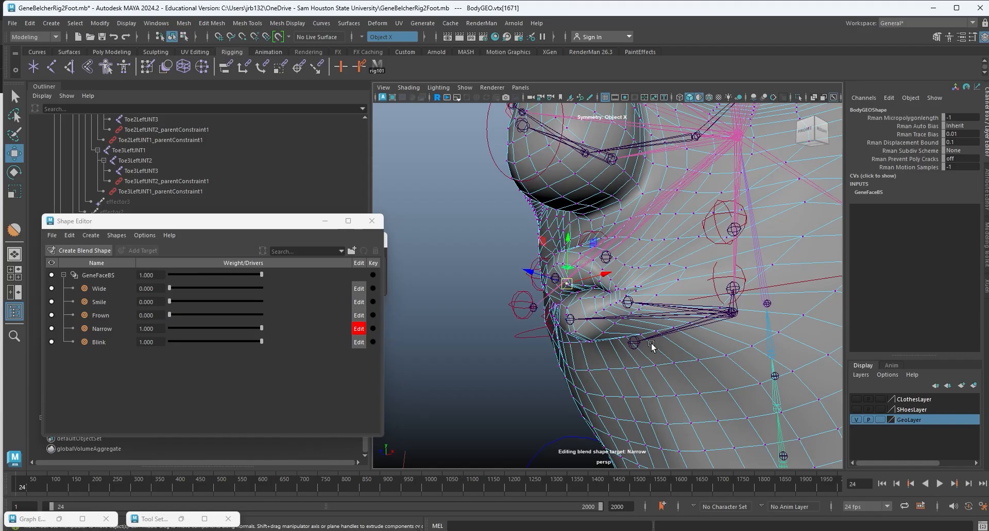
pyautogui.click(360, 329)
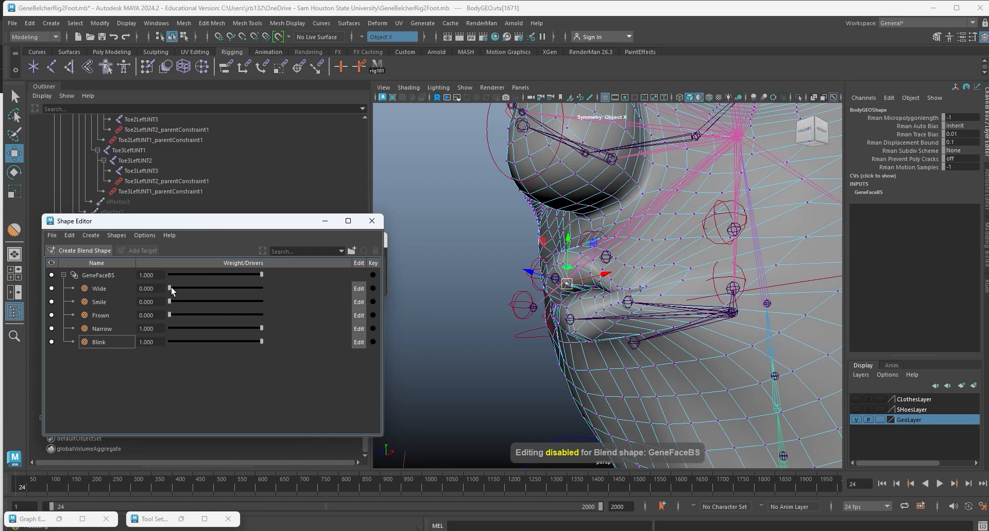
# Preview the Wide target at weight 1.000 combined with Narrow, and undo the weight change.
pyautogui.moveTo(171, 286); pyautogui.dragTo(279, 296)
pyautogui.scroll(-6, 480, 348)
pyautogui.keyDown('alt'); pyautogui.moveTo(520, 338); pyautogui.dragTo(580, 331); pyautogui.keyUp('alt')
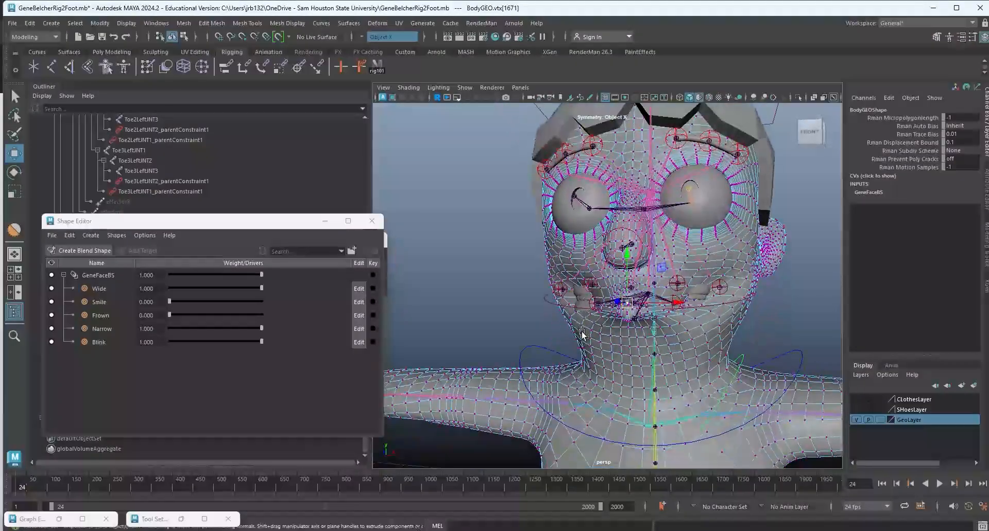
pyautogui.hotkey('ctrl', 'z')
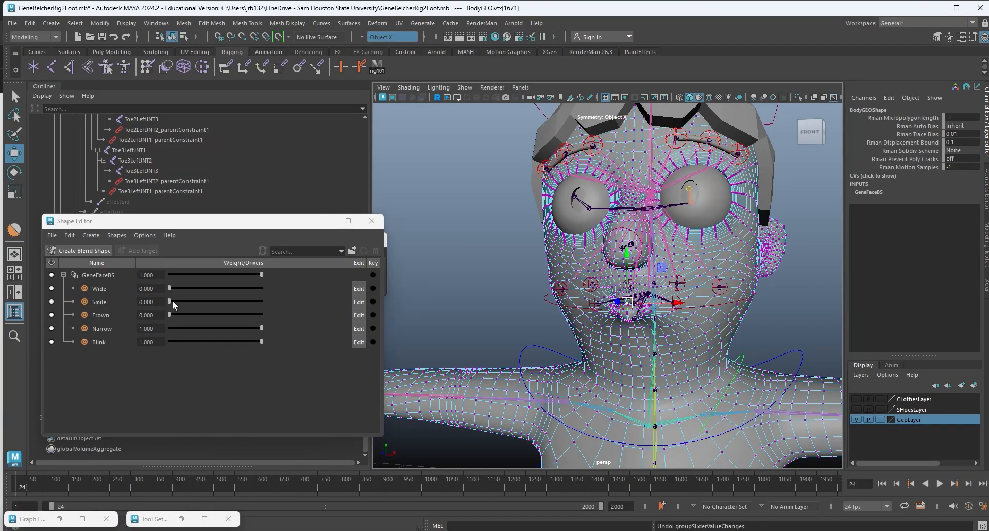
# Preview the Smile target at weight 0.313 combined with Narrow around the mouth corner, and return Smile to 0.
pyautogui.moveTo(172, 301); pyautogui.dragTo(194, 300)
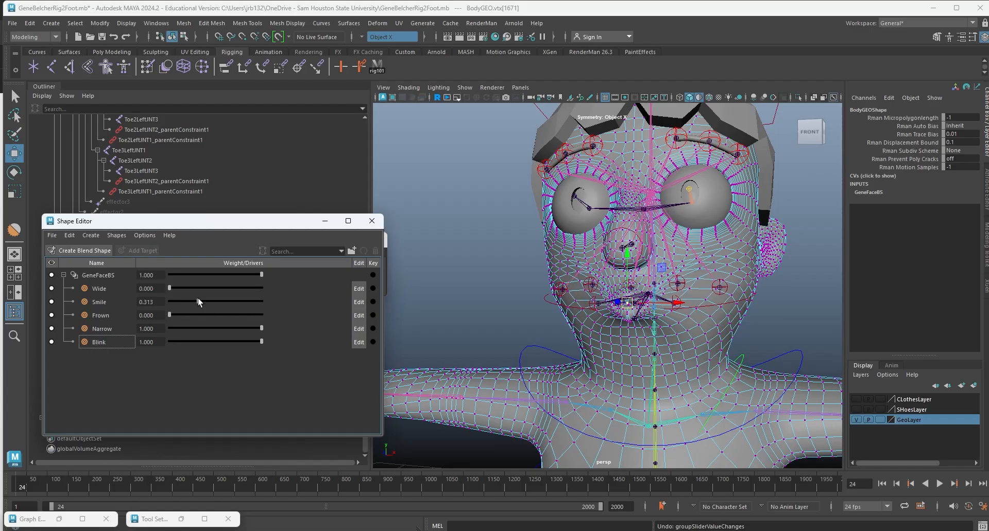
pyautogui.keyDown('alt'); pyautogui.moveTo(632, 320); pyautogui.dragTo(685, 321); pyautogui.keyUp('alt')
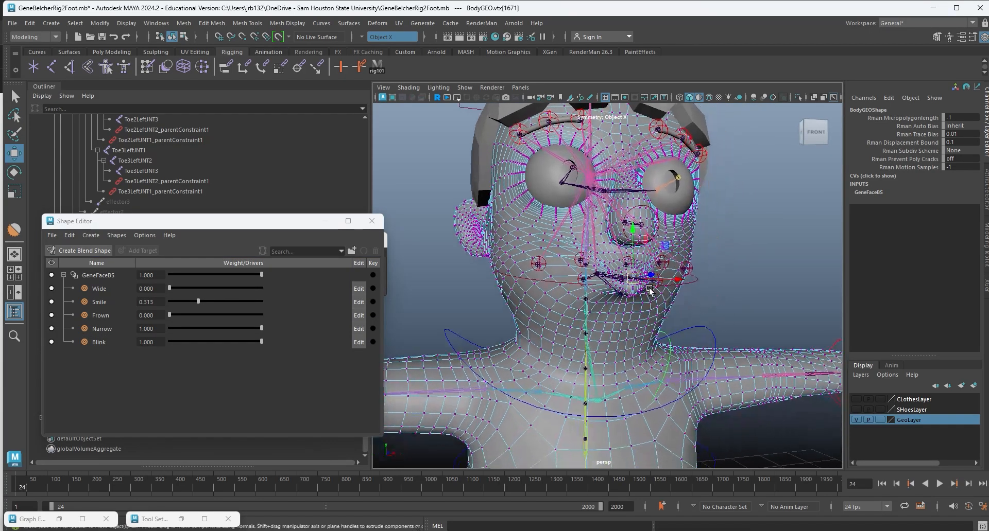
pyautogui.keyDown('alt'); pyautogui.moveTo(684, 321); pyautogui.dragTo(736, 330, button='right'); pyautogui.keyUp('alt')
pyautogui.keyDown('alt'); pyautogui.moveTo(736, 334); pyautogui.dragTo(575, 327); pyautogui.keyUp('alt')
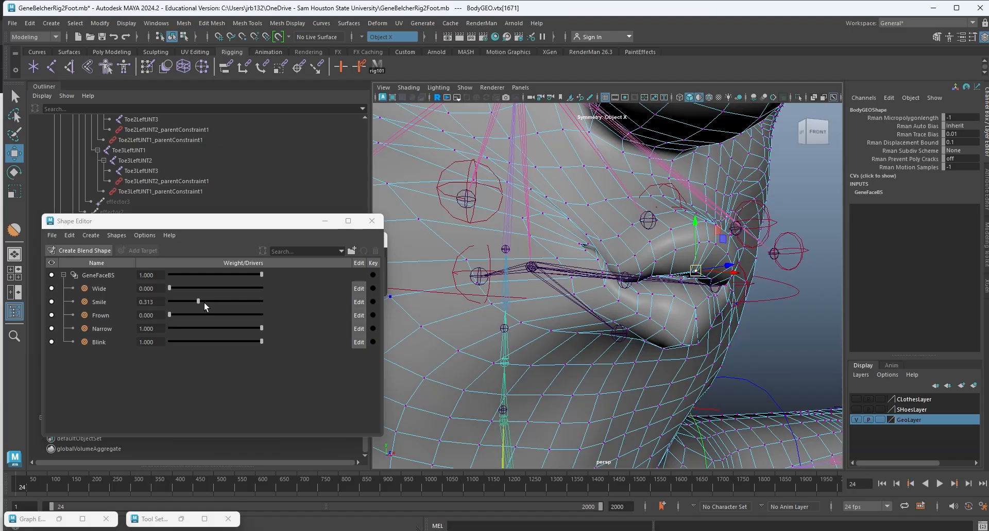
pyautogui.moveTo(199, 300); pyautogui.dragTo(168, 304)
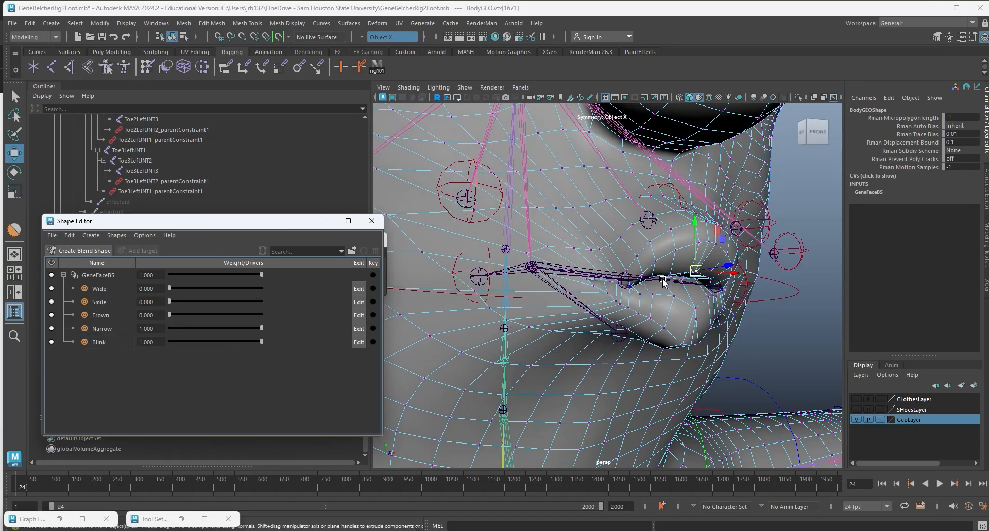
# Set the Narrow target's weight to 0 and inspect the neutral mouth from the front and side.
pyautogui.keyDown('alt'); pyautogui.moveTo(810, 247); pyautogui.dragTo(748, 283); pyautogui.keyUp('alt')
pyautogui.keyDown('alt'); pyautogui.moveTo(748, 283); pyautogui.dragTo(705, 298, button='right'); pyautogui.keyUp('alt')
pyautogui.keyDown('alt'); pyautogui.moveTo(705, 298); pyautogui.dragTo(591, 332); pyautogui.keyUp('alt')
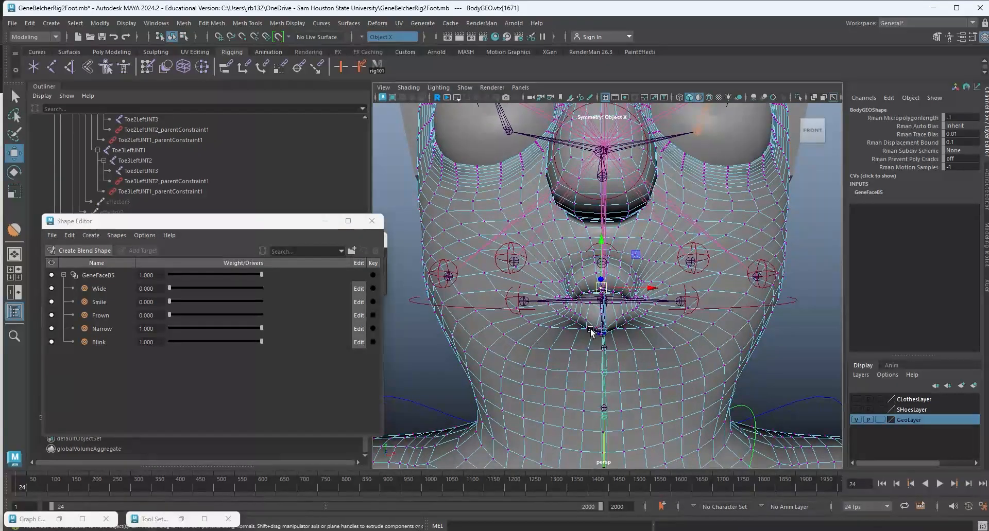
pyautogui.moveTo(252, 329); pyautogui.dragTo(127, 332)
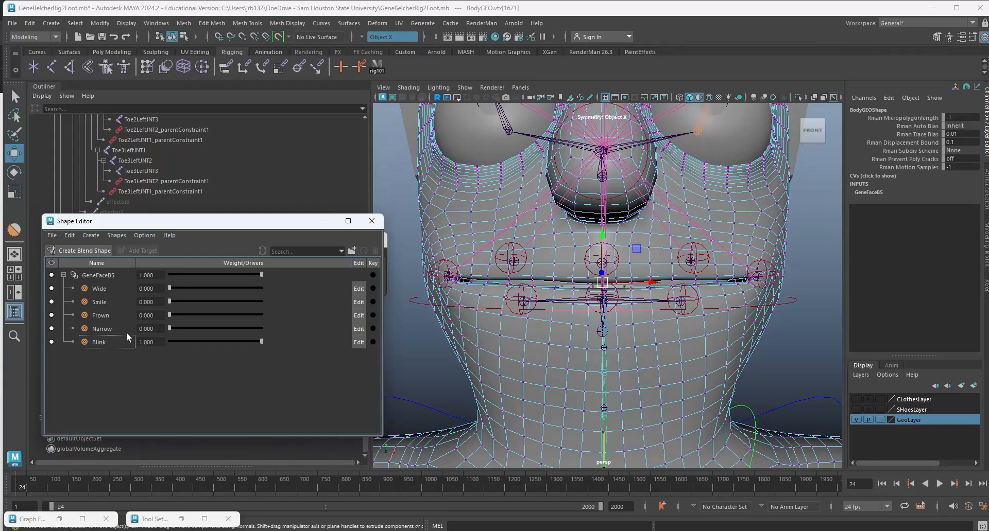
pyautogui.keyDown('alt'); pyautogui.moveTo(599, 315); pyautogui.dragTo(757, 327); pyautogui.keyUp('alt')
pyautogui.moveTo(172, 328)
pyautogui.mouseDown()
pyautogui.moveTo(282, 335)
pyautogui.moveTo(150, 333)
pyautogui.moveTo(236, 332)
pyautogui.moveTo(233, 349)
pyautogui.moveTo(289, 348)
pyautogui.moveTo(161, 342)
pyautogui.mouseUp()
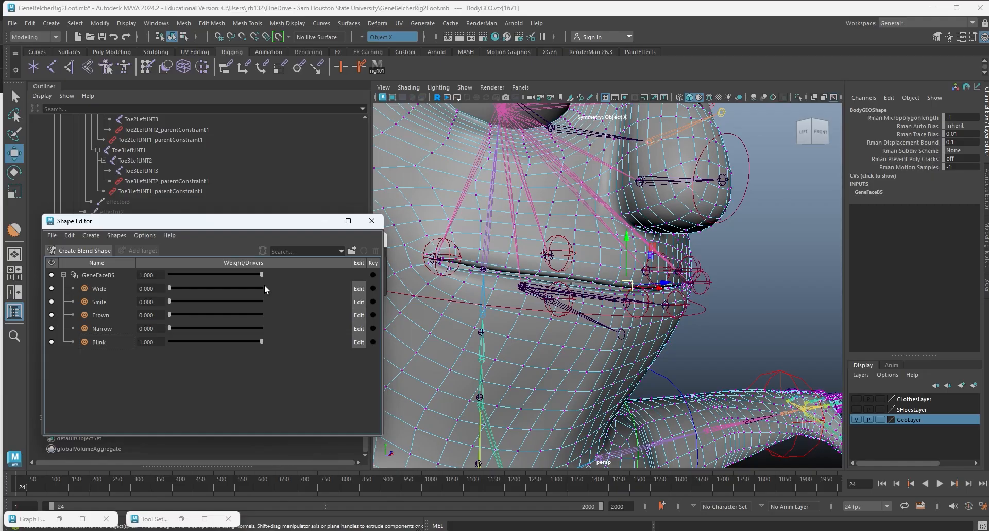
# Frame the character's left eye and enable editing of the Blink target.
pyautogui.keyDown('alt'); pyautogui.moveTo(618, 222); pyautogui.dragTo(530, 221); pyautogui.keyUp('alt')
pyautogui.keyDown('alt'); pyautogui.moveTo(515, 170); pyautogui.dragTo(532, 331, button='middle'); pyautogui.keyUp('alt')
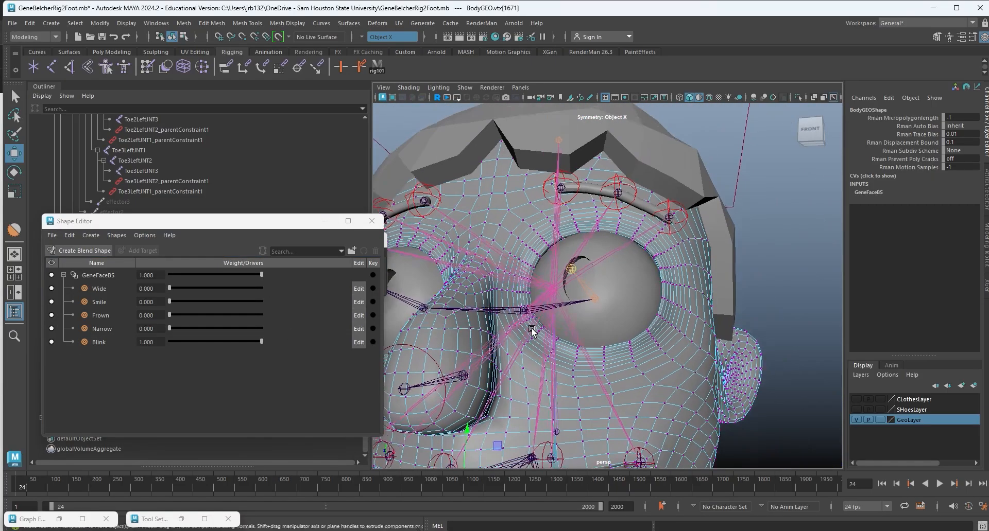
pyautogui.scroll(3, 471, 233)
pyautogui.keyDown('alt'); pyautogui.moveTo(551, 225); pyautogui.dragTo(471, 302); pyautogui.keyUp('alt')
pyautogui.click(359, 342)
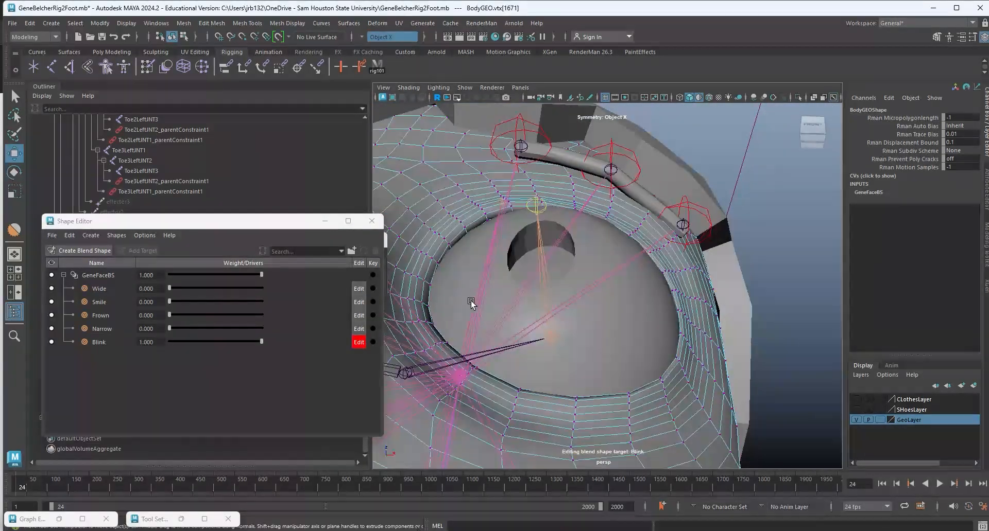
# Select the eyelid rim vertices around the eye opening and turn on soft selection for the Blink target.
pyautogui.click(487, 219)
pyautogui.keyDown('alt'); pyautogui.moveTo(488, 220); pyautogui.dragTo(634, 311, button='right'); pyautogui.keyUp('alt')
pyautogui.keyDown('alt'); pyautogui.moveTo(633, 311); pyautogui.dragTo(596, 326); pyautogui.keyUp('alt')
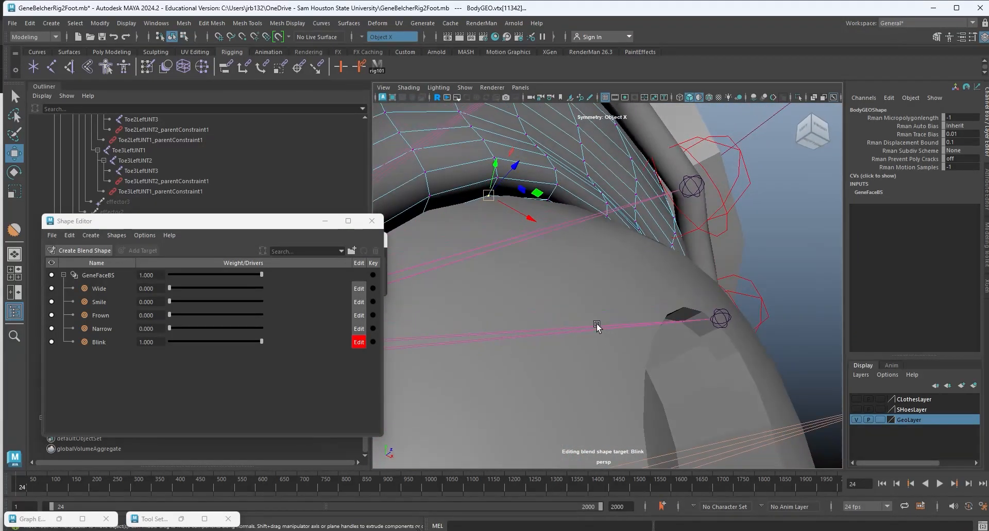
pyautogui.keyDown('shift'); pyautogui.click(552, 201); pyautogui.keyUp('shift')
pyautogui.keyDown('alt'); pyautogui.moveTo(562, 207); pyautogui.dragTo(561, 314); pyautogui.keyUp('alt')
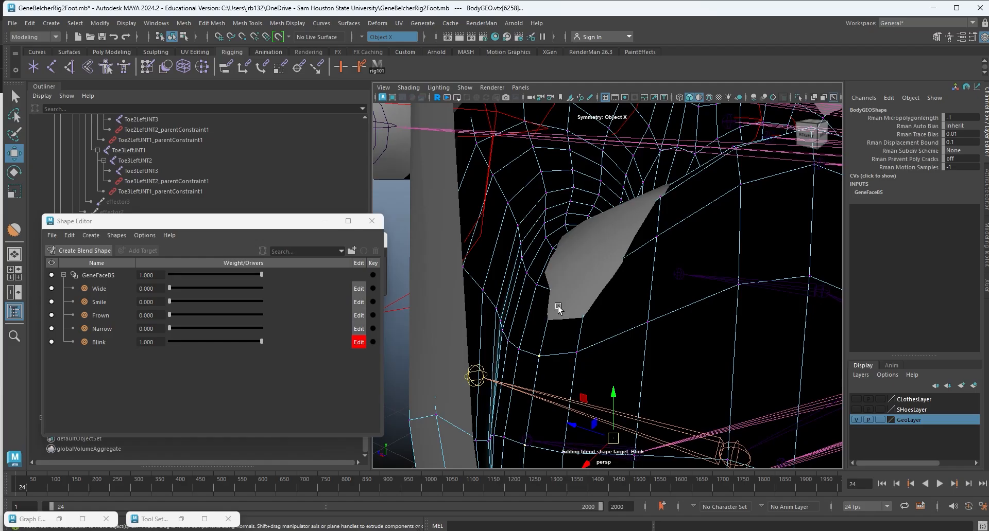
pyautogui.keyDown('alt'); pyautogui.moveTo(523, 282); pyautogui.dragTo(640, 272); pyautogui.keyUp('alt')
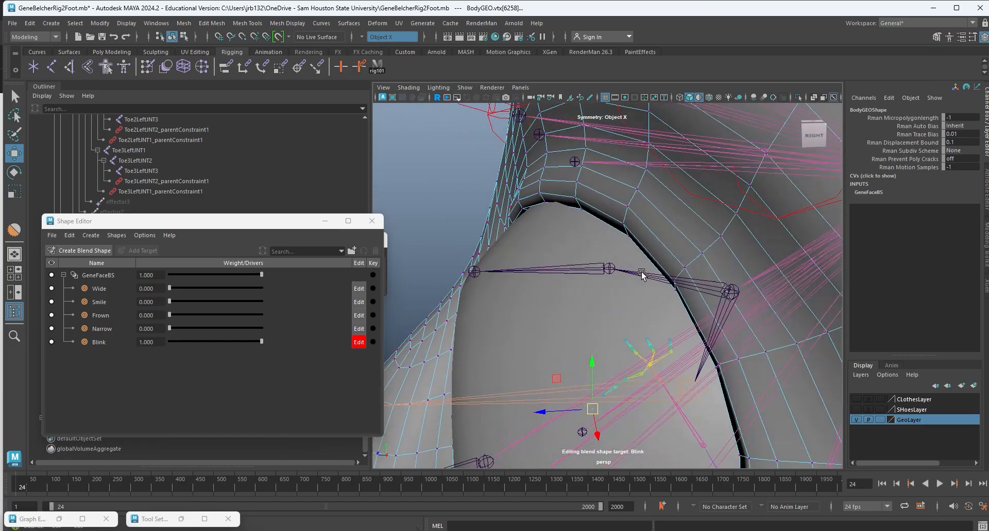
pyautogui.keyDown('alt'); pyautogui.moveTo(640, 272); pyautogui.dragTo(461, 327, button='right'); pyautogui.keyUp('alt')
pyautogui.keyDown('alt'); pyautogui.moveTo(461, 327); pyautogui.dragTo(600, 312); pyautogui.keyUp('alt')
pyautogui.press('b')
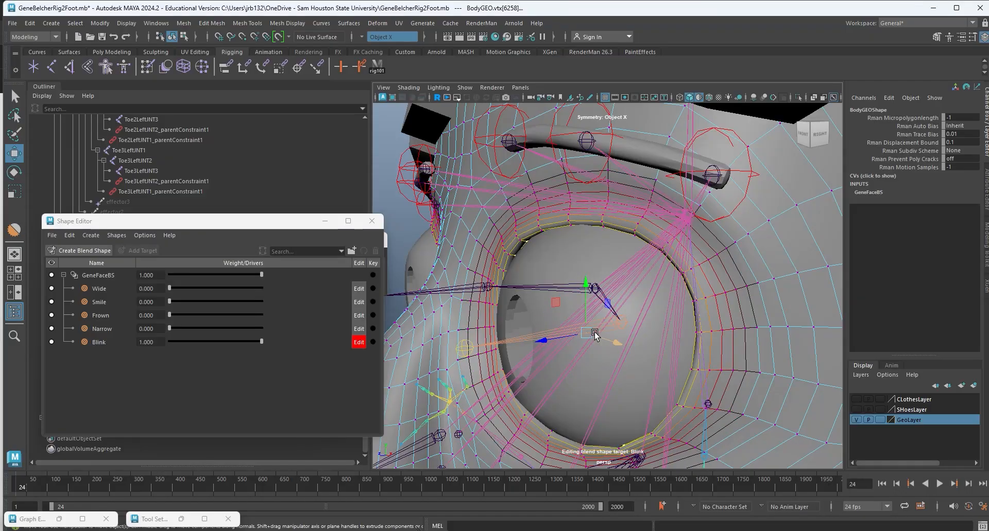
pyautogui.keyDown('alt'); pyautogui.moveTo(567, 326); pyautogui.dragTo(598, 318); pyautogui.keyUp('alt')
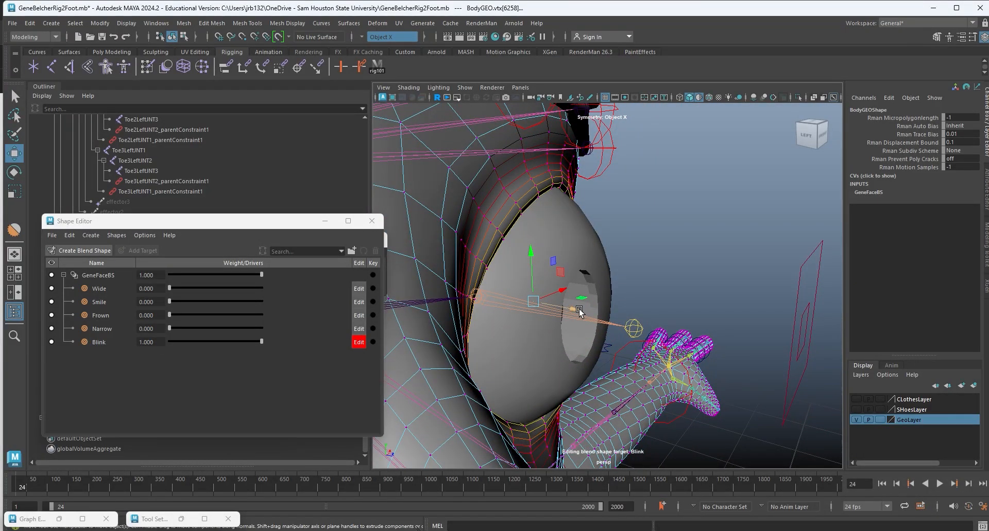
pyautogui.press('r')
pyautogui.moveTo(524, 255); pyautogui.dragTo(536, 264)
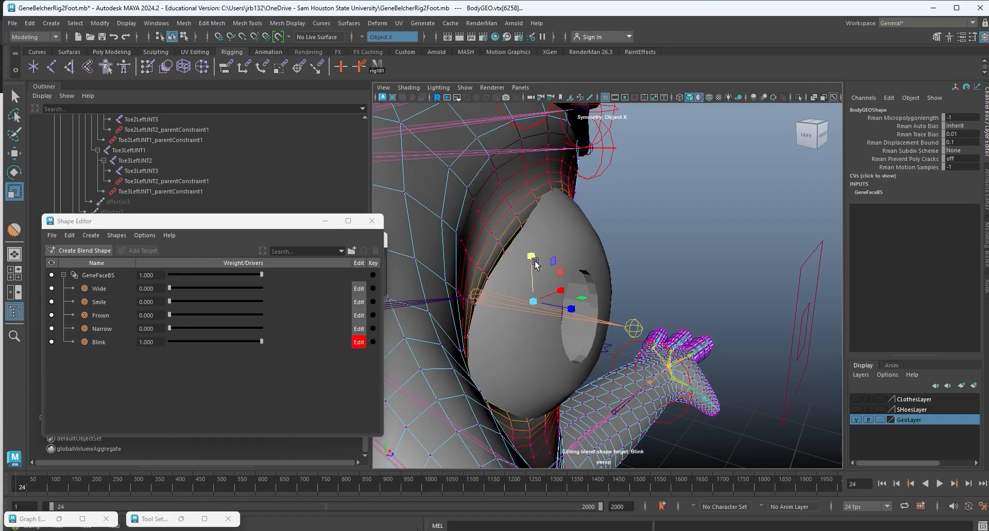
pyautogui.hotkey('ctrl', 'z')
# Reduce the soft-selection radius and scale the eyelid rim vertically into a flat line on the Blink target.
pyautogui.press('b')
pyautogui.moveTo(537, 315); pyautogui.dragTo(561, 310)
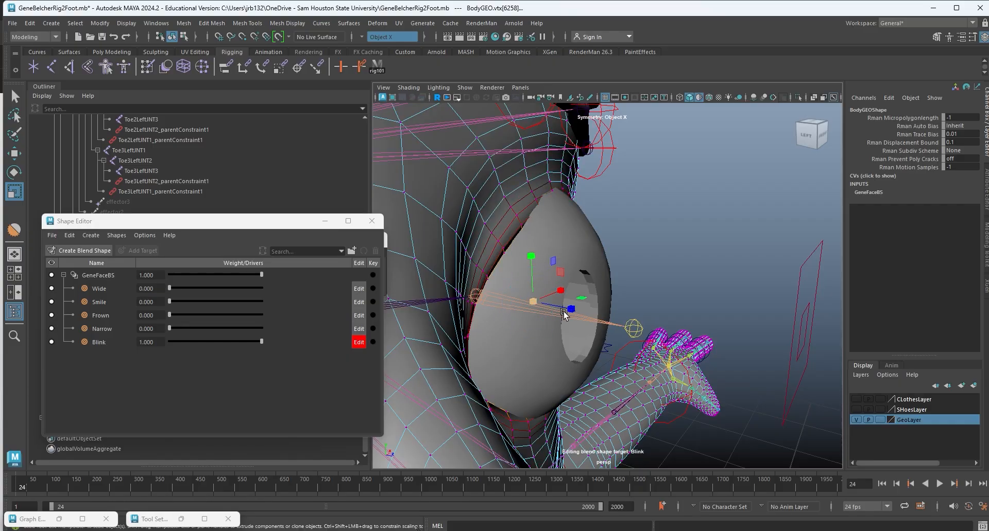
pyautogui.moveTo(531, 255); pyautogui.dragTo(543, 283)
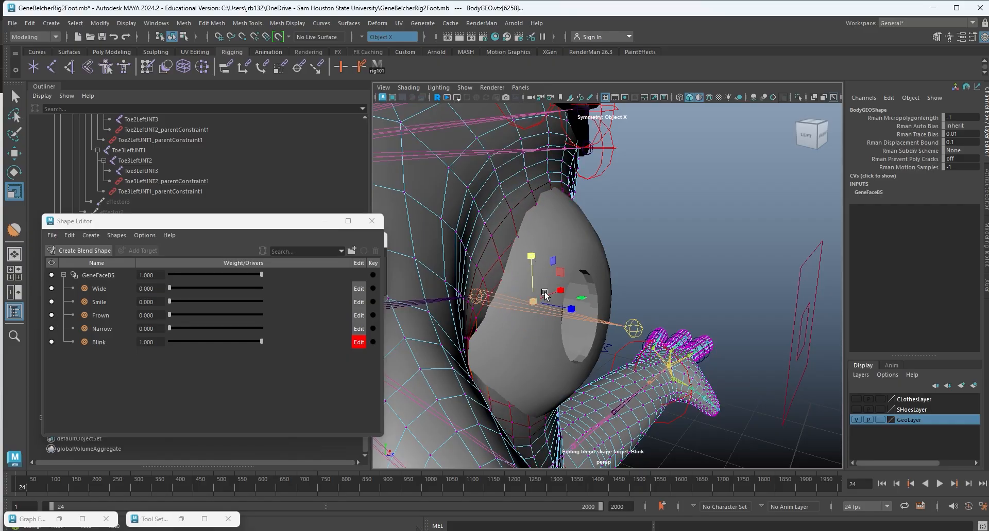
pyautogui.press('4')
pyautogui.moveTo(576, 294)
pyautogui.keyDown('alt'); pyautogui.mouseDown()
pyautogui.moveTo(510, 301)
pyautogui.moveTo(508, 265)
pyautogui.mouseUp(); pyautogui.keyUp('alt')
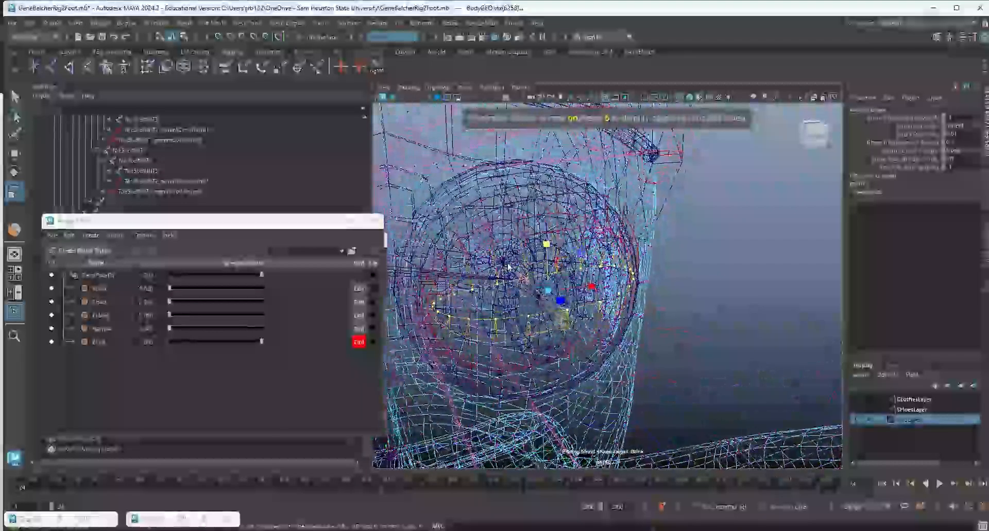
pyautogui.click(545, 245)
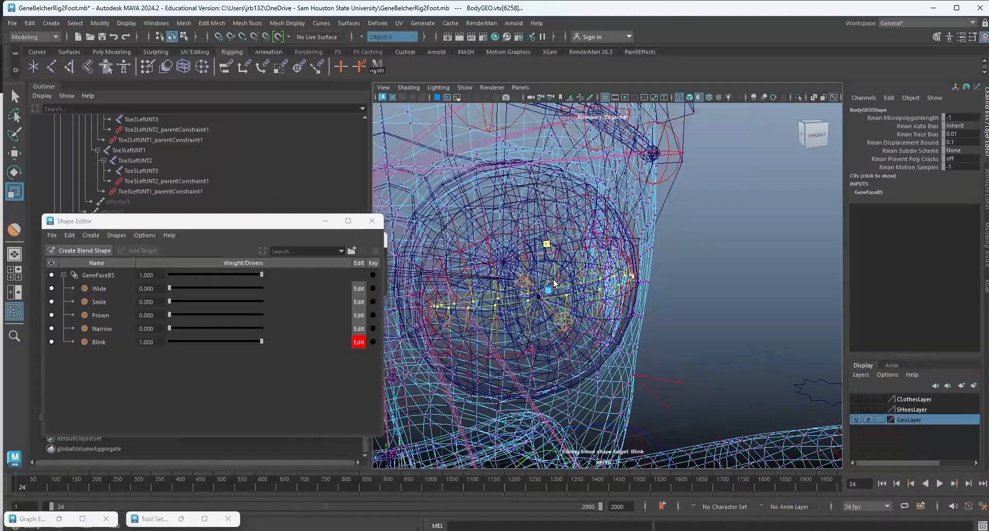
pyautogui.press('w')
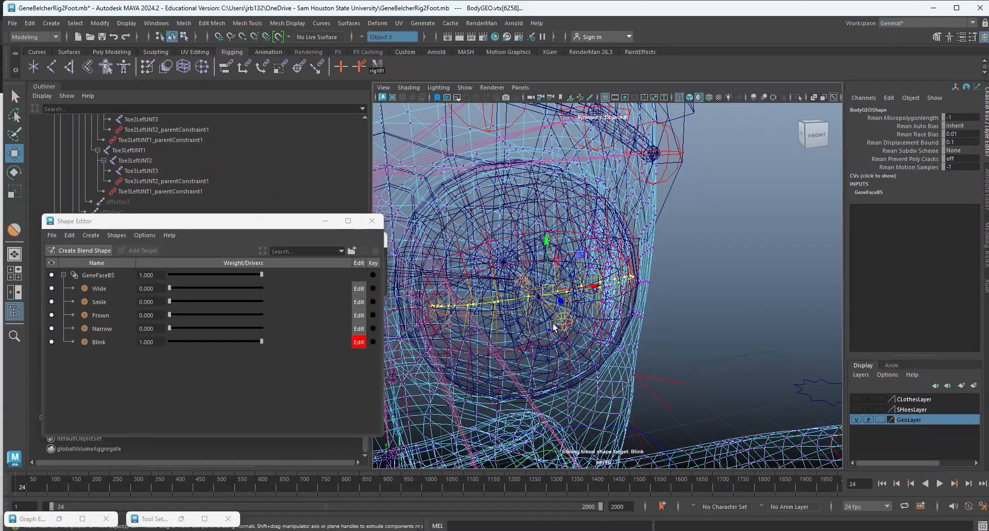
# Return to shaded display and move the flattened eyelid rim forward in front of the eyeball.
pyautogui.press('5')
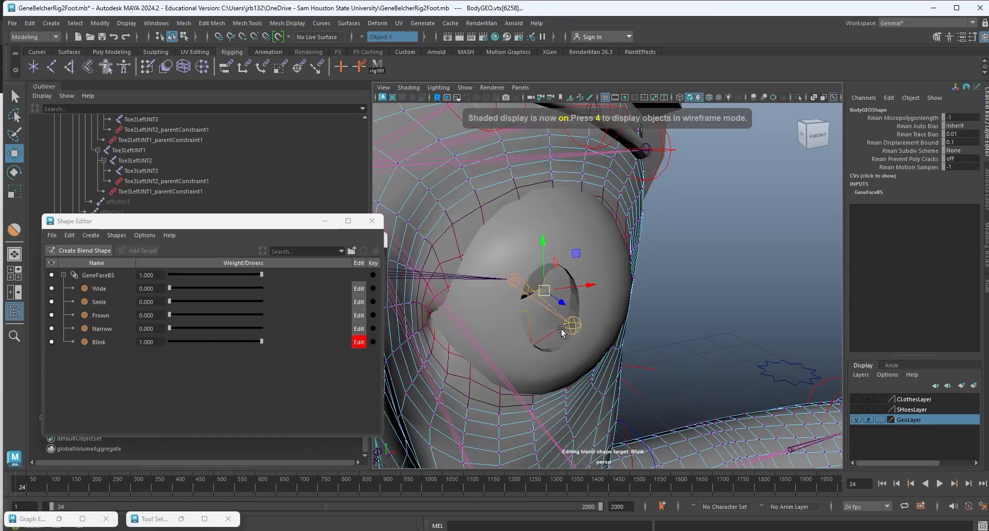
pyautogui.keyDown('alt'); pyautogui.moveTo(552, 325); pyautogui.dragTo(592, 351); pyautogui.keyUp('alt')
pyautogui.moveTo(569, 314); pyautogui.dragTo(628, 340, button='middle')
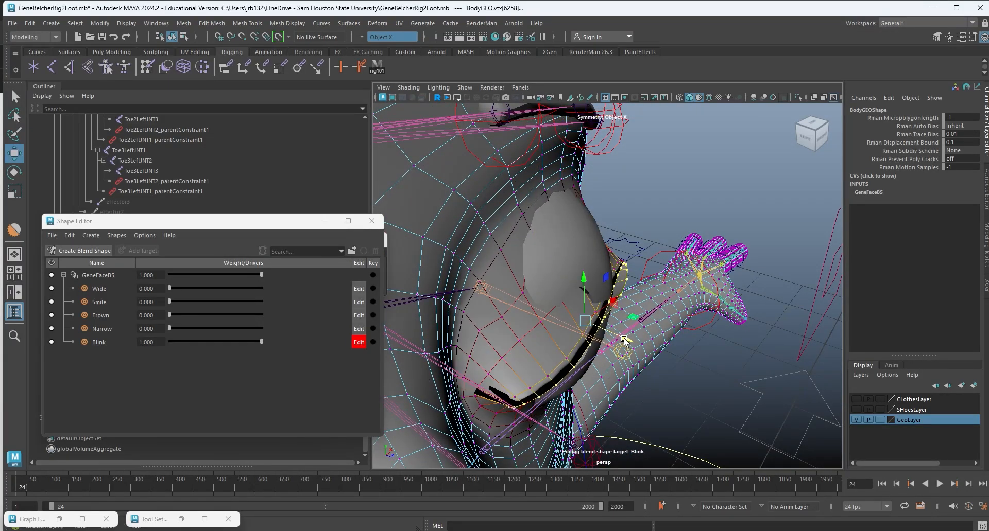
# Adjust the inner-corner vertex of the closed eyelid and select the upper eyelid edge vertex beside it.
pyautogui.keyDown('alt'); pyautogui.moveTo(620, 342); pyautogui.dragTo(646, 327); pyautogui.keyUp('alt')
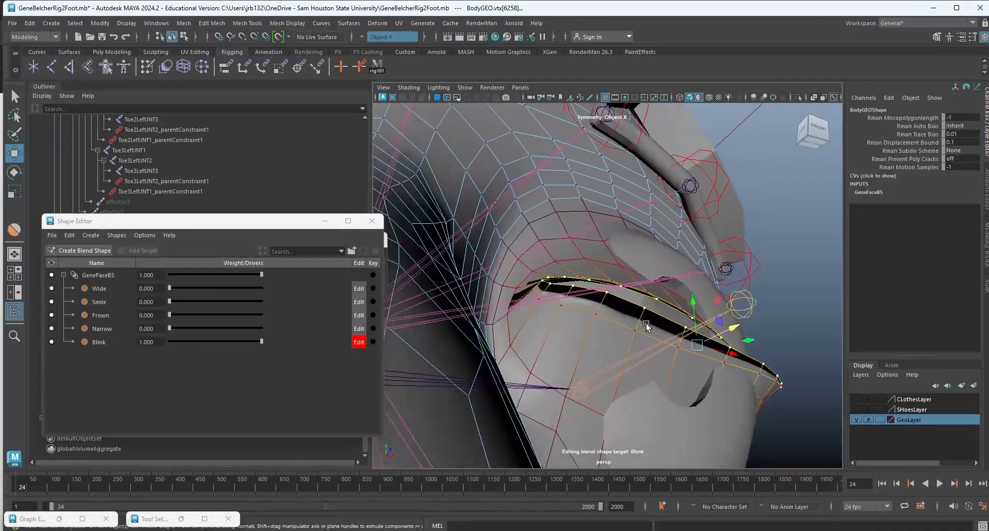
pyautogui.click(544, 282)
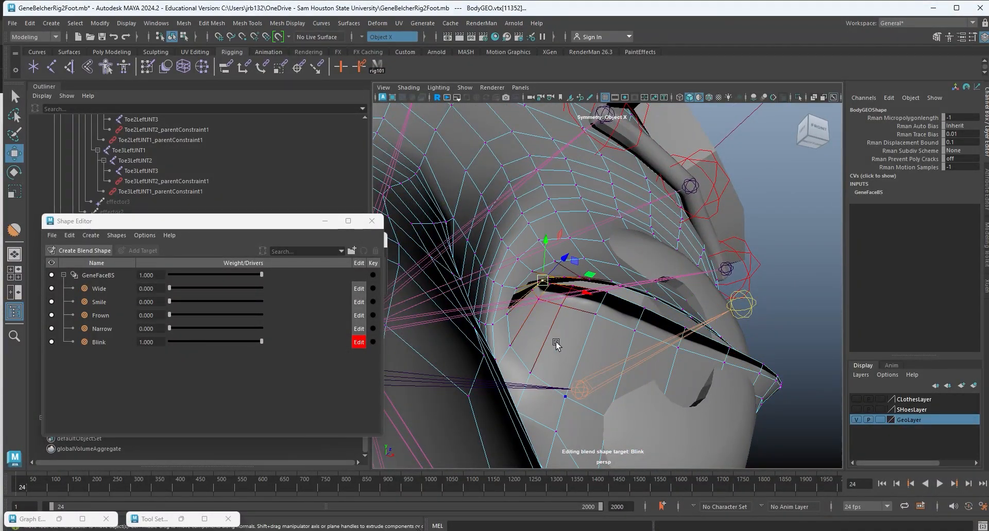
pyautogui.keyDown('alt'); pyautogui.moveTo(556, 345); pyautogui.dragTo(564, 266); pyautogui.keyUp('alt')
pyautogui.moveTo(596, 236); pyautogui.dragTo(538, 330)
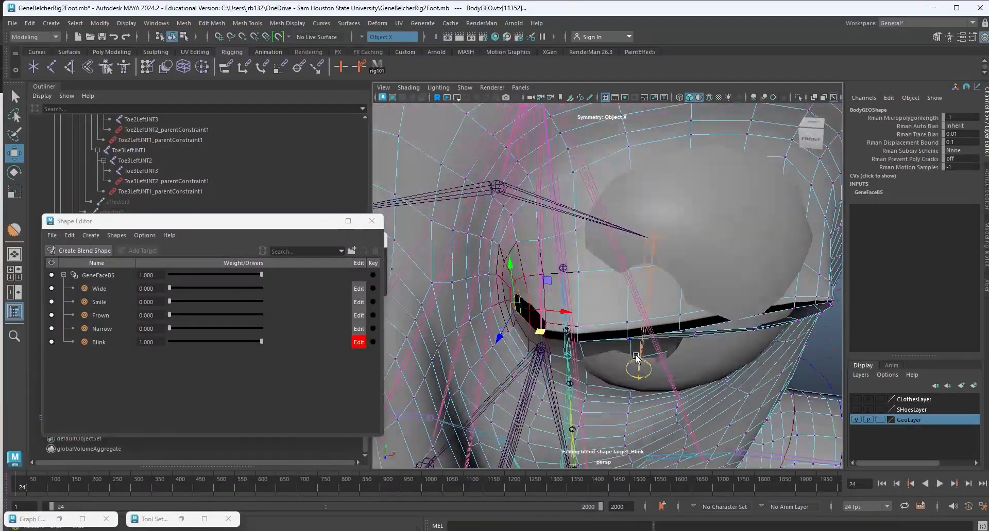
pyautogui.keyDown('alt'); pyautogui.moveTo(538, 329); pyautogui.dragTo(570, 335, button='right'); pyautogui.keyUp('alt')
pyautogui.click(571, 336)
pyautogui.keyDown('alt'); pyautogui.moveTo(590, 360); pyautogui.dragTo(668, 348); pyautogui.keyUp('alt')
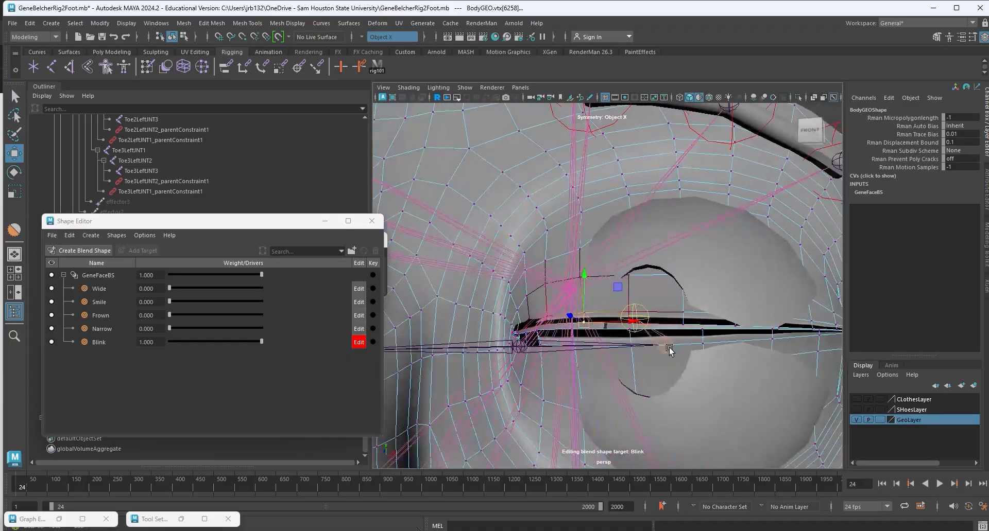
# Reposition the lower eyelid edge vertices near the inner eye corner on the Blink target.
pyautogui.keyDown('alt'); pyautogui.moveTo(669, 348); pyautogui.dragTo(611, 325, button='middle'); pyautogui.keyUp('alt')
pyautogui.keyDown('alt'); pyautogui.moveTo(566, 327); pyautogui.dragTo(501, 378); pyautogui.keyUp('alt')
pyautogui.click(571, 310)
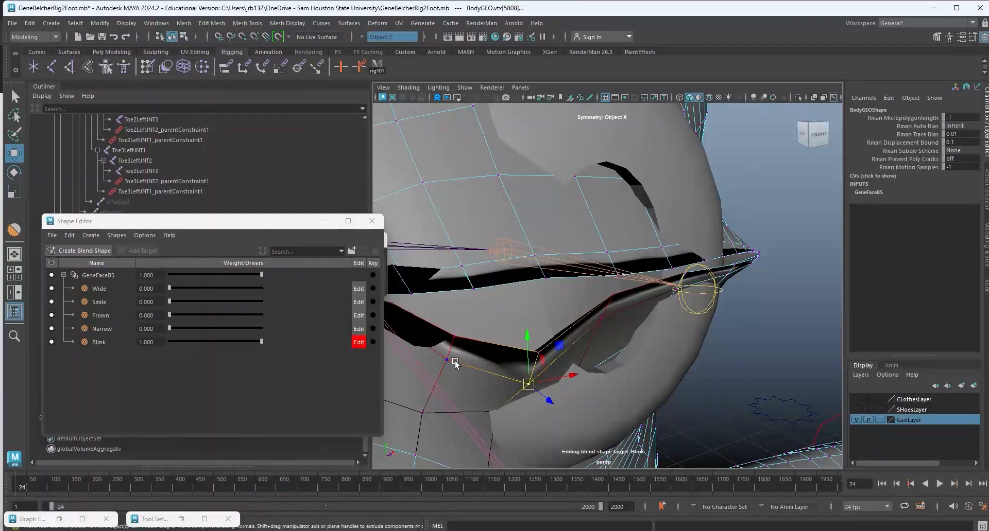
pyautogui.keyDown('alt'); pyautogui.moveTo(443, 395); pyautogui.dragTo(558, 348); pyautogui.keyUp('alt')
pyautogui.moveTo(533, 319); pyautogui.dragTo(482, 338)
pyautogui.keyDown('alt'); pyautogui.moveTo(576, 335); pyautogui.dragTo(470, 326); pyautogui.keyUp('alt')
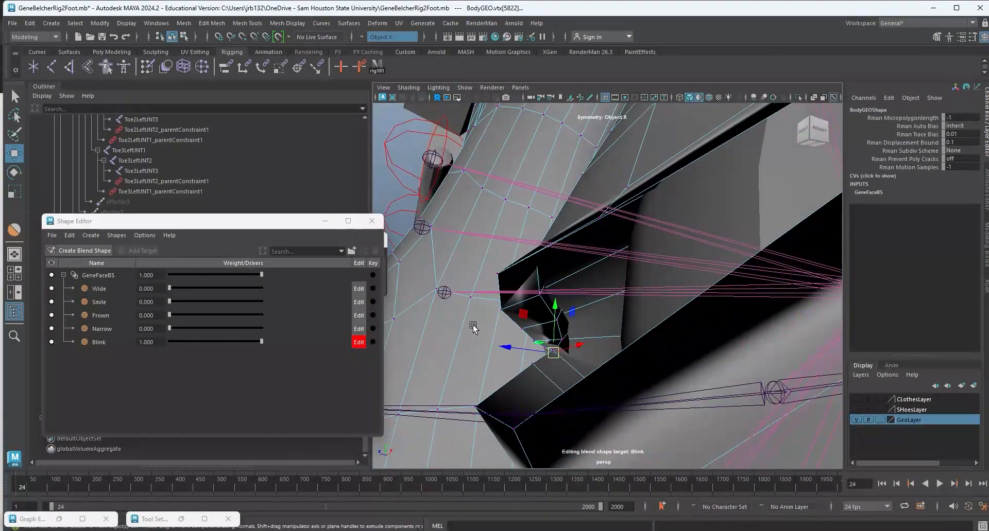
# Move the eyelid vertices folded inside the inner eye corner into line with the lid edges.
pyautogui.keyDown('alt'); pyautogui.moveTo(568, 293); pyautogui.dragTo(636, 299); pyautogui.keyUp('alt')
pyautogui.click(579, 309)
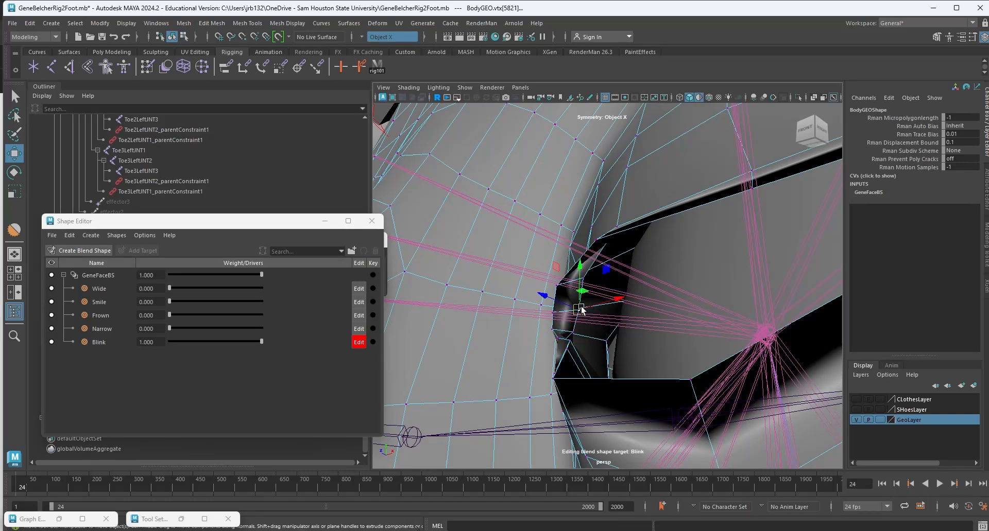
pyautogui.moveTo(580, 312)
pyautogui.keyDown('alt'); pyautogui.mouseDown()
pyautogui.moveTo(639, 323)
pyautogui.moveTo(616, 342)
pyautogui.moveTo(536, 334)
pyautogui.moveTo(558, 357)
pyautogui.mouseUp(); pyautogui.keyUp('alt')
pyautogui.click(536, 327)
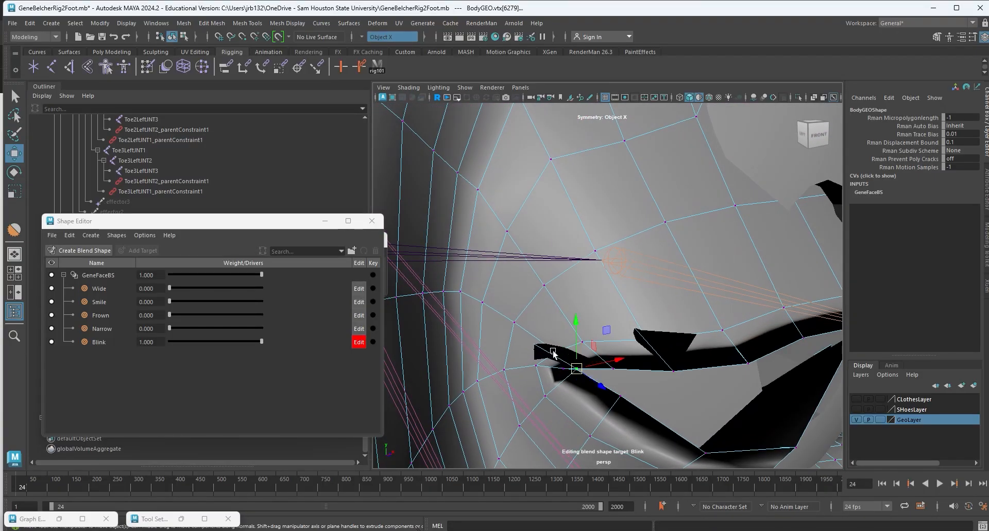
# Check the inner eye corner in wireframe, return to shaded display and adjust the corner and neighbouring upper lid edge vertices.
pyautogui.press('4')
pyautogui.press('4')
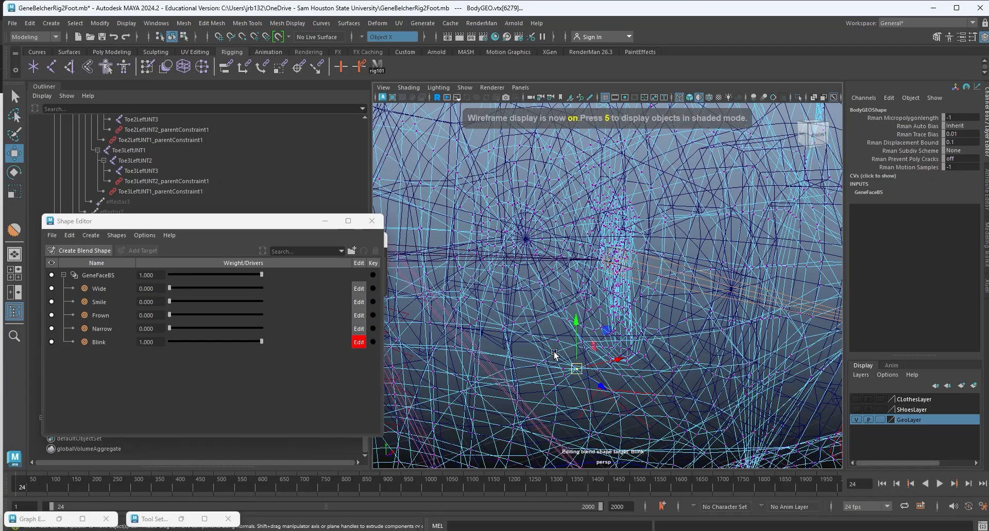
pyautogui.press('5')
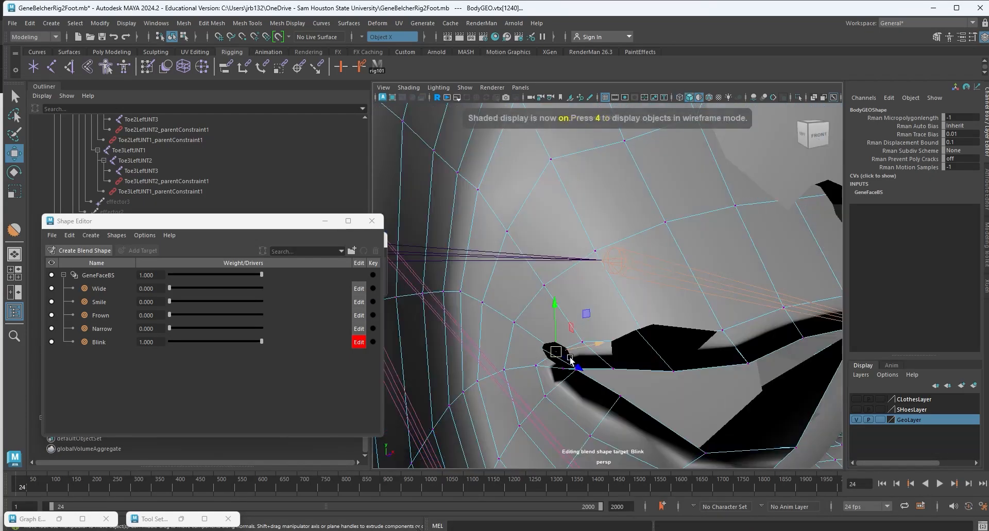
pyautogui.moveTo(565, 355)
pyautogui.keyDown('alt'); pyautogui.mouseDown()
pyautogui.moveTo(519, 360)
pyautogui.moveTo(614, 321)
pyautogui.moveTo(637, 359)
pyautogui.moveTo(601, 369)
pyautogui.moveTo(622, 360)
pyautogui.mouseUp(); pyautogui.keyUp('alt')
pyautogui.click(633, 345)
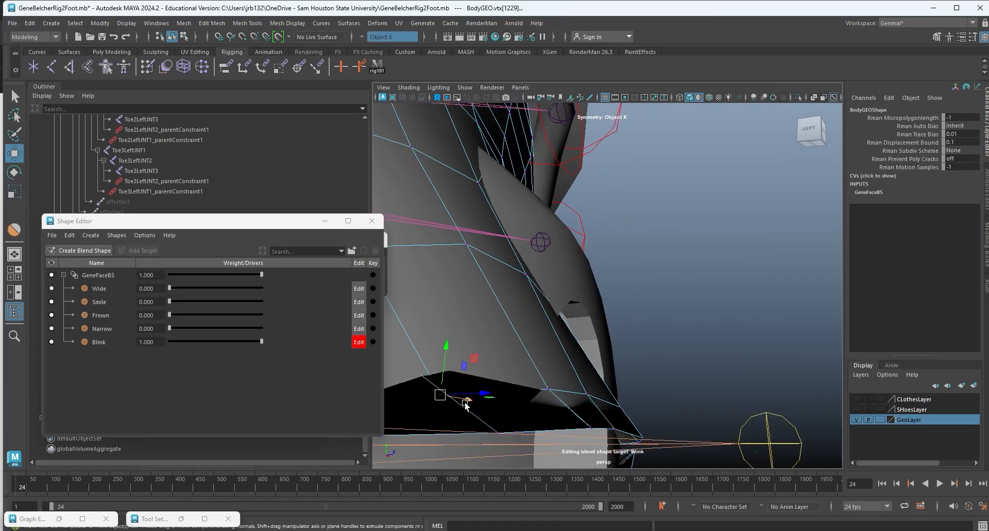
# Reposition the upper eyelid edge vertex beside the inner corner and a lower lid edge vertex to narrow the gap.
pyautogui.keyDown('alt'); pyautogui.moveTo(465, 406); pyautogui.dragTo(503, 377, button='middle'); pyautogui.keyUp('alt')
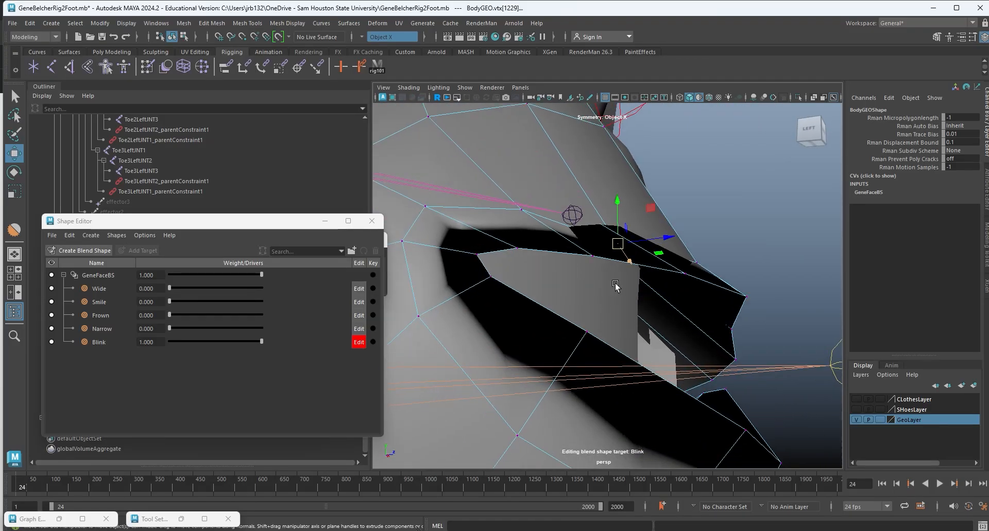
pyautogui.keyDown('alt'); pyautogui.moveTo(616, 286); pyautogui.dragTo(610, 311); pyautogui.keyUp('alt')
pyautogui.moveTo(608, 346); pyautogui.dragTo(569, 357)
pyautogui.click(662, 327)
pyautogui.scroll(-4, 665, 326)
pyautogui.keyDown('alt'); pyautogui.moveTo(560, 378); pyautogui.dragTo(632, 350, button='middle'); pyautogui.keyUp('alt')
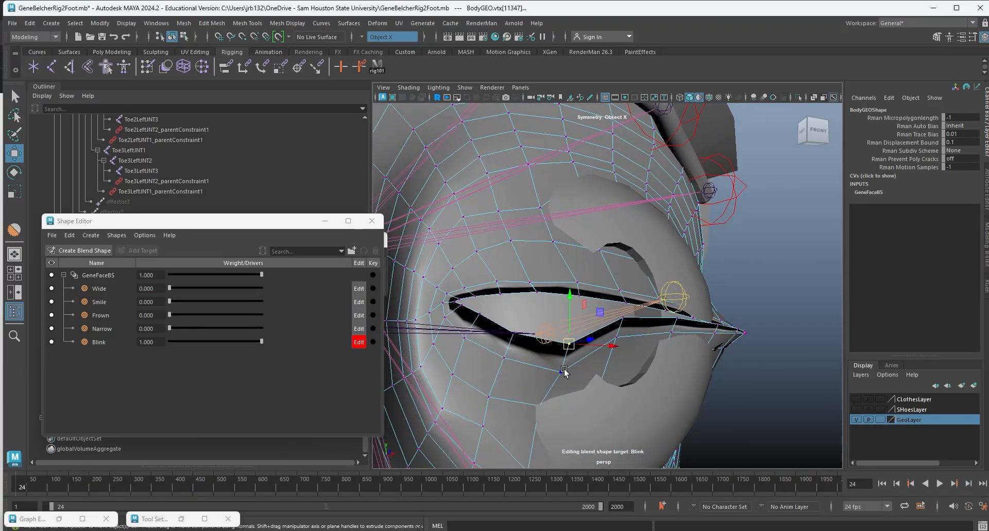
# Adjust the lower lid vertex beside the inner corner and the vertex at the outer eye corner.
pyautogui.keyDown('alt'); pyautogui.moveTo(590, 364); pyautogui.dragTo(511, 334); pyautogui.keyUp('alt')
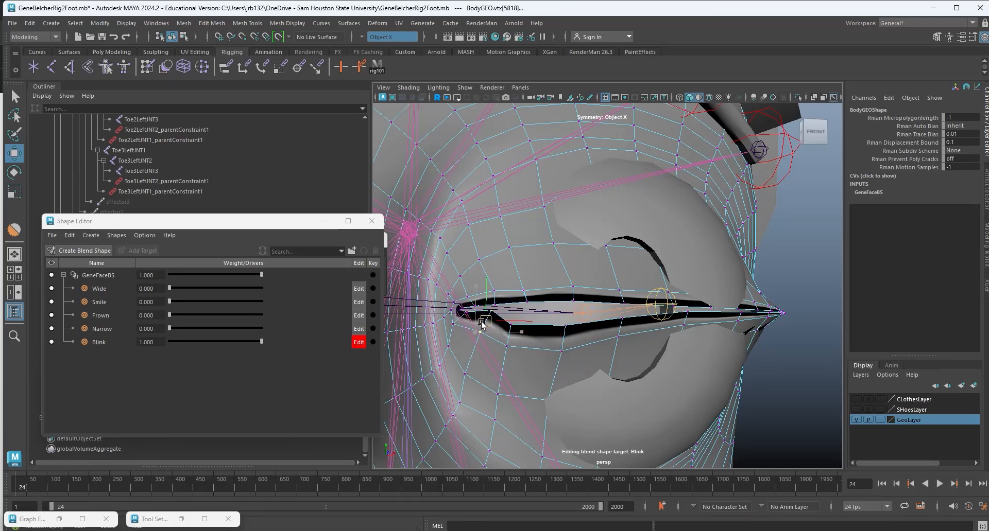
pyautogui.keyDown('alt'); pyautogui.moveTo(658, 325); pyautogui.dragTo(721, 365); pyautogui.keyUp('alt')
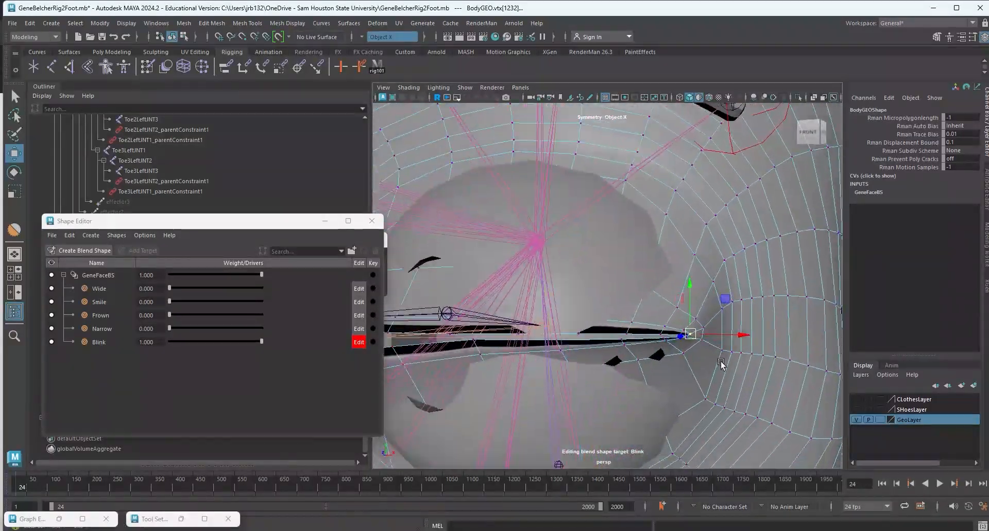
pyautogui.keyDown('alt'); pyautogui.moveTo(721, 365); pyautogui.dragTo(579, 329, button='right'); pyautogui.keyUp('alt')
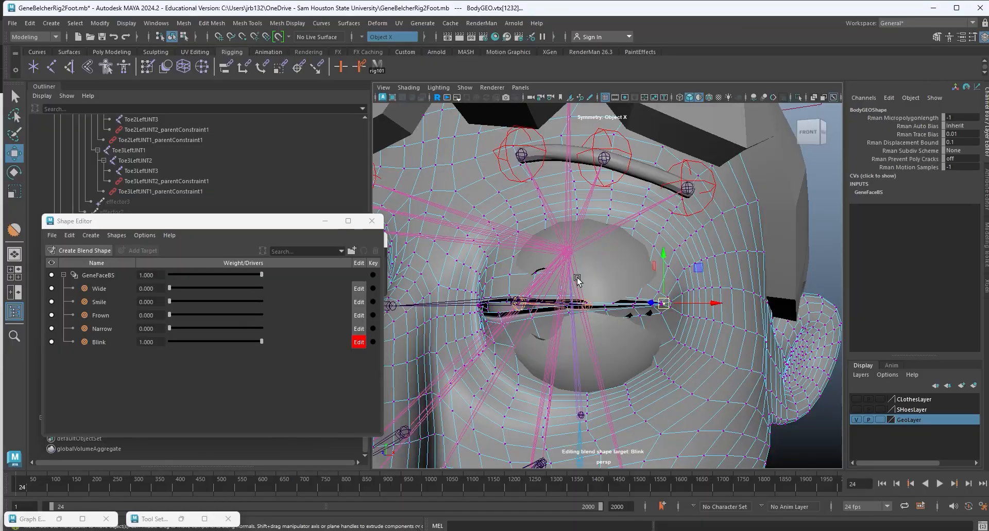
pyautogui.keyDown('alt'); pyautogui.moveTo(522, 247); pyautogui.dragTo(573, 261, button='right'); pyautogui.keyUp('alt')
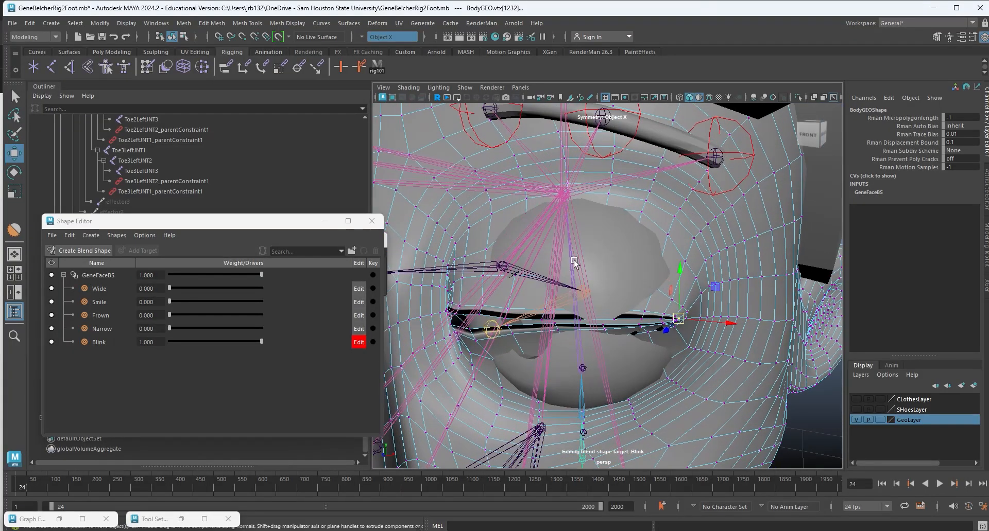
# Turn on soft selection and pull the inner part of the upper eyelid forward over the eyeball.
pyautogui.click(590, 255)
pyautogui.keyDown('alt'); pyautogui.moveTo(597, 270); pyautogui.dragTo(663, 275); pyautogui.keyUp('alt')
pyautogui.press('b')
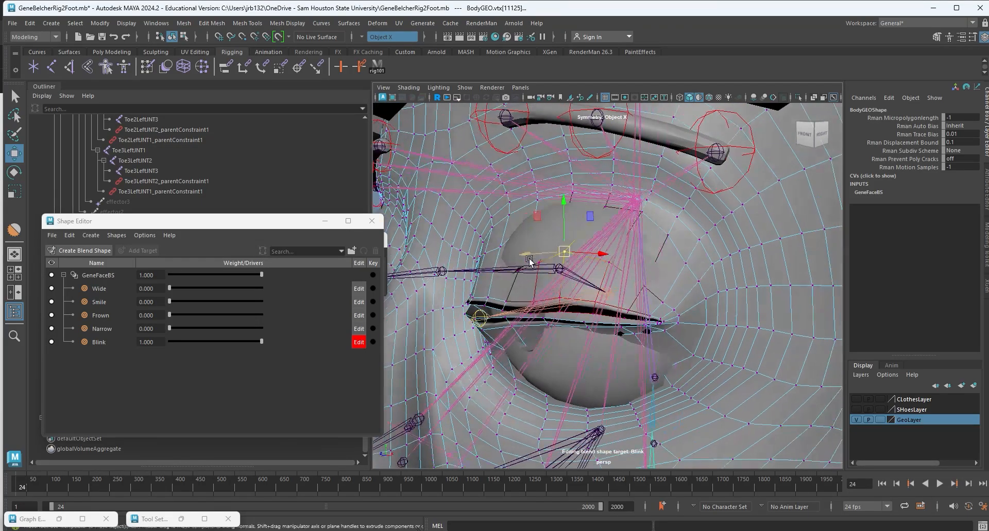
pyautogui.click(519, 245)
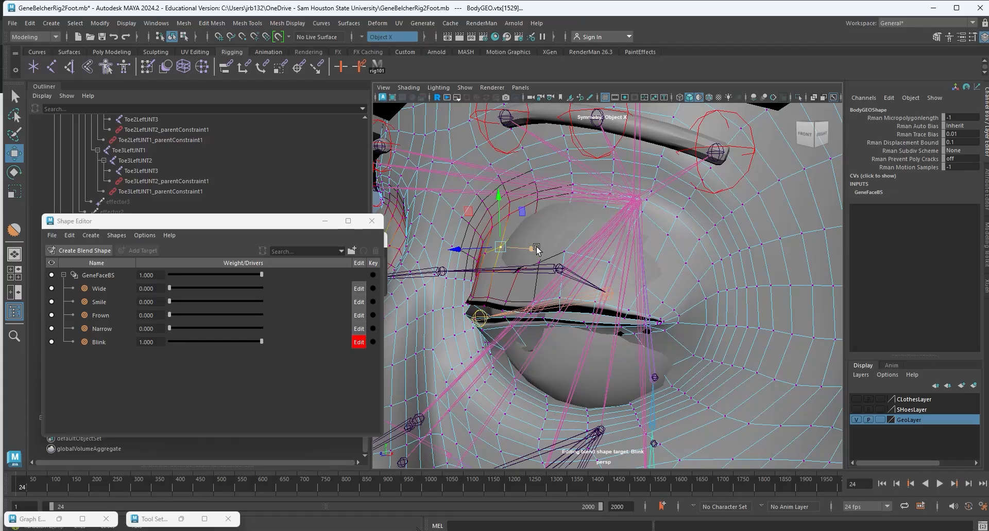
pyautogui.click(537, 225)
pyautogui.click(538, 256)
# Shape the middle and outer upper eyelid around the eyeball with soft-selected vertices, working from the side.
pyautogui.keyDown('alt'); pyautogui.moveTo(538, 256); pyautogui.dragTo(579, 210); pyautogui.keyUp('alt')
pyautogui.click(572, 213)
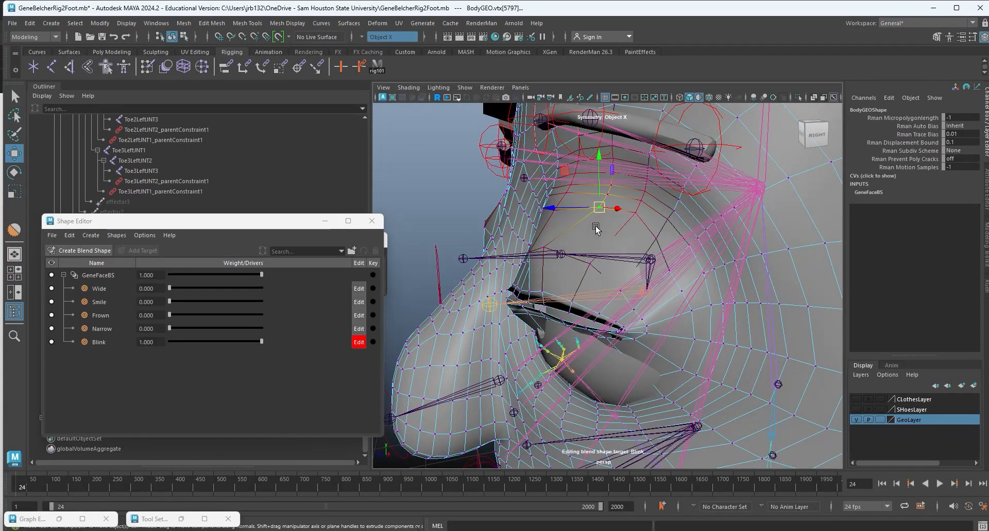
pyautogui.click(574, 214)
pyautogui.click(550, 239)
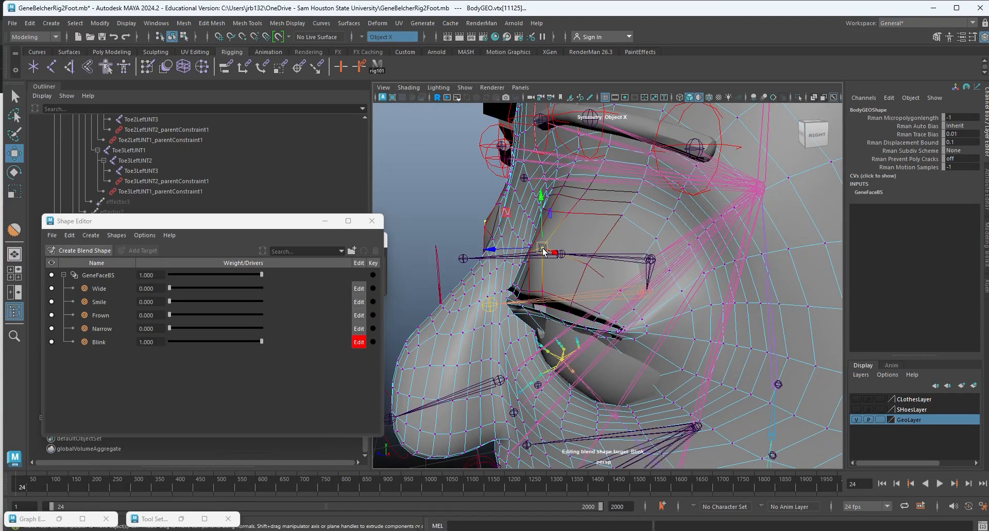
pyautogui.moveTo(622, 218); pyautogui.dragTo(611, 232)
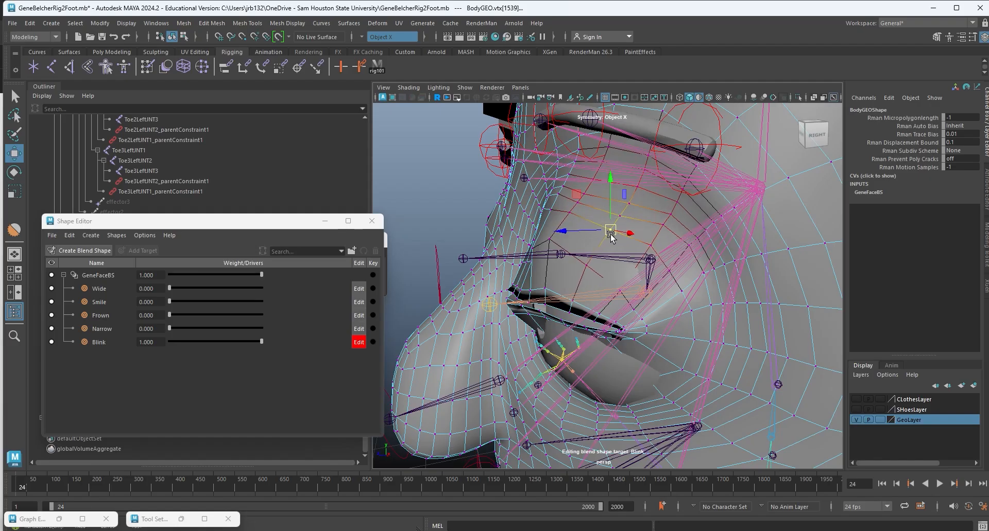
pyautogui.keyDown('alt'); pyautogui.moveTo(608, 294); pyautogui.dragTo(615, 280); pyautogui.keyUp('alt')
pyautogui.click(613, 285)
pyautogui.click(607, 266)
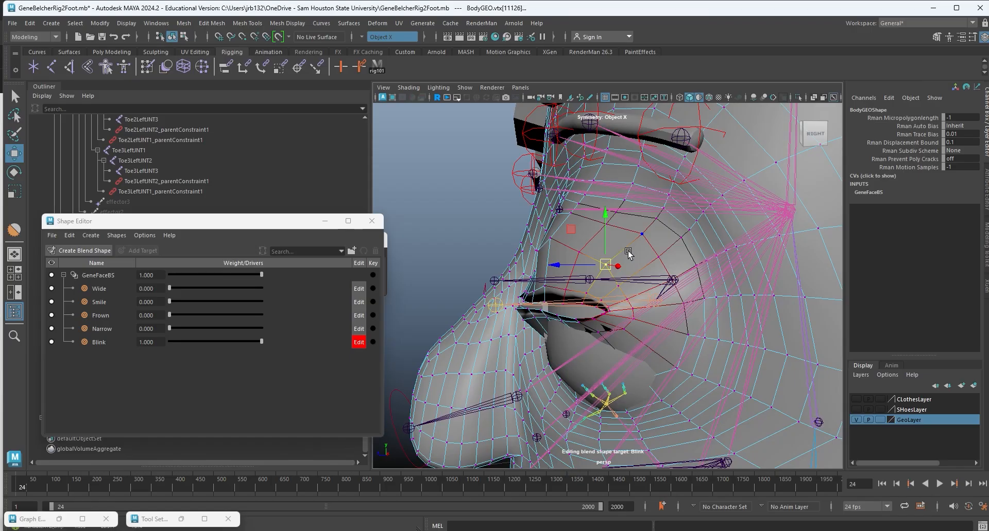
# Pull the soft-selected lower eyelid vertices outward so the lid covers the lower half of the eyeball.
pyautogui.keyDown('alt'); pyautogui.moveTo(629, 254); pyautogui.dragTo(563, 328); pyautogui.keyUp('alt')
pyautogui.click(542, 365)
pyautogui.click(576, 323)
pyautogui.click(586, 314)
pyautogui.keyDown('alt'); pyautogui.moveTo(565, 329); pyautogui.dragTo(497, 324); pyautogui.keyUp('alt')
pyautogui.click(619, 315)
pyautogui.click(650, 293)
pyautogui.click(612, 332)
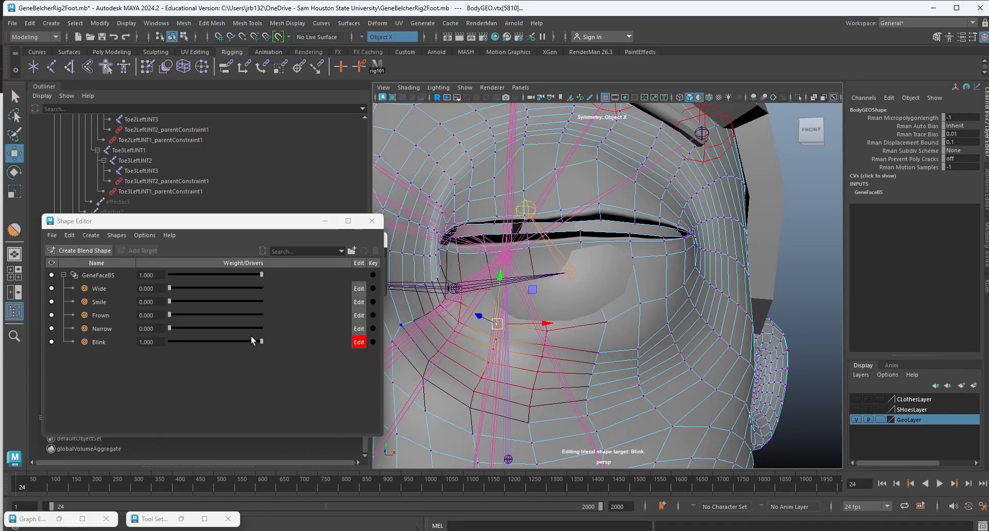
# Preview the blink by lowering the Blink weight to 0 and returning it to 1.
pyautogui.moveTo(258, 341); pyautogui.dragTo(25, 375)
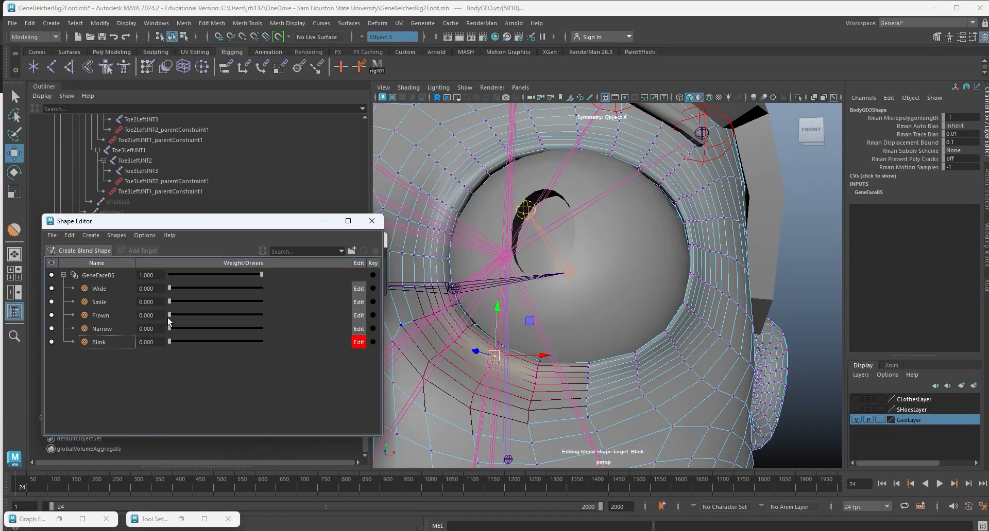
pyautogui.moveTo(182, 338); pyautogui.dragTo(621, 344)
pyautogui.keyDown('alt'); pyautogui.moveTo(709, 302); pyautogui.dragTo(668, 304); pyautogui.keyUp('alt')
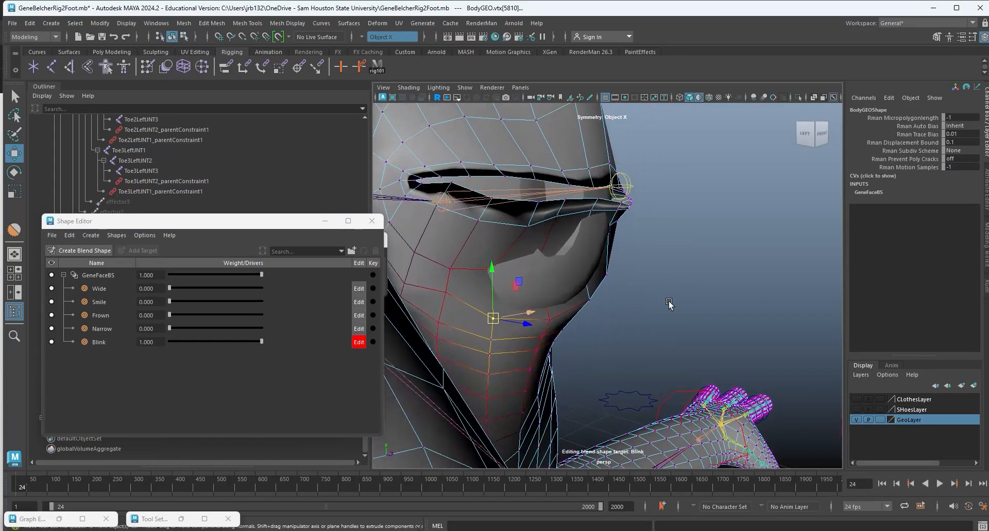
# Pull the remaining lower eyelid vertices forward with soft selection to cover the exposed part of the eyeball.
pyautogui.click(538, 267)
pyautogui.moveTo(537, 265); pyautogui.dragTo(610, 261)
pyautogui.click(576, 248)
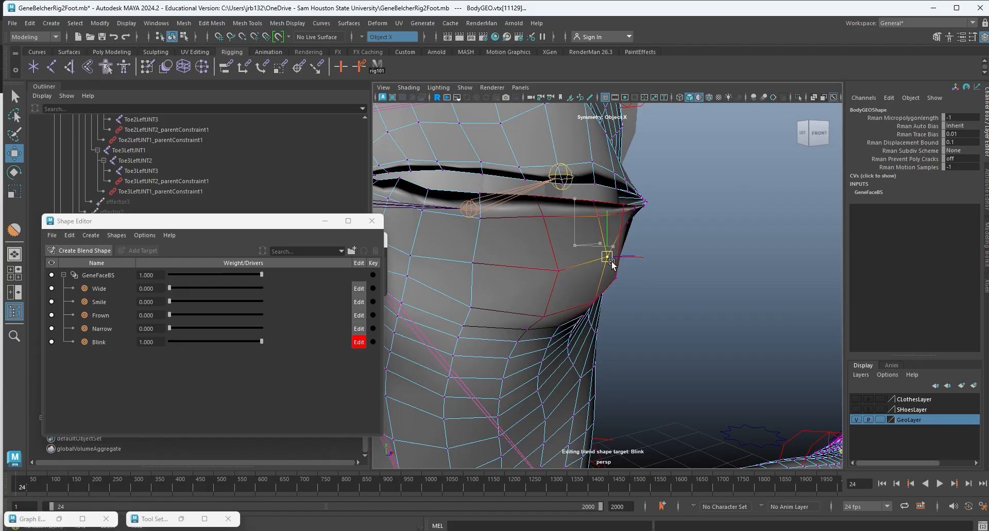
pyautogui.click(473, 263)
pyautogui.keyDown('alt'); pyautogui.moveTo(499, 286); pyautogui.dragTo(553, 299); pyautogui.keyUp('alt')
# Adjust the outer-corner vertex of the closed eyelid and the lid edge vertex near it.
pyautogui.keyDown('alt'); pyautogui.moveTo(697, 259); pyautogui.dragTo(671, 336); pyautogui.keyUp('alt')
pyautogui.click(644, 357)
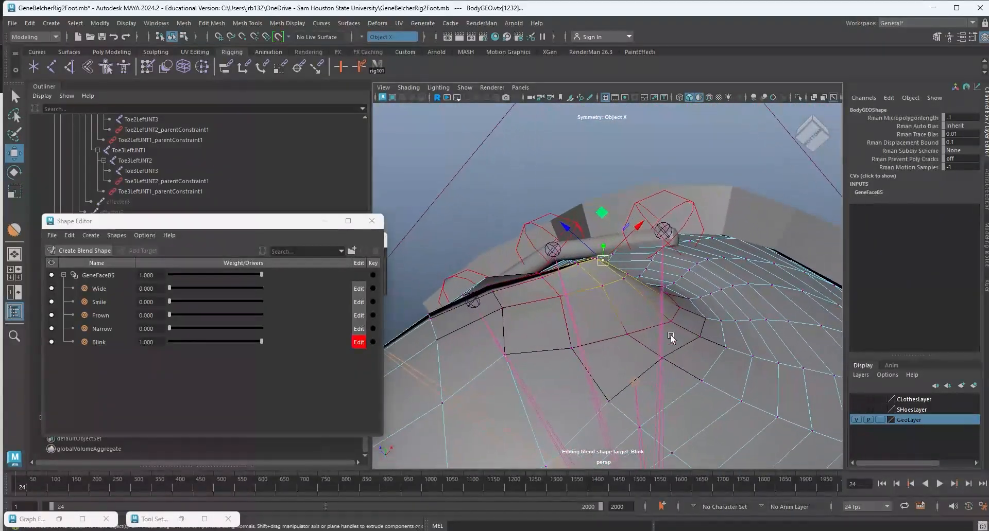
pyautogui.moveTo(605, 256); pyautogui.dragTo(554, 409)
pyautogui.click(619, 297)
pyautogui.click(545, 278)
pyautogui.keyDown('alt'); pyautogui.moveTo(545, 278); pyautogui.dragTo(540, 306); pyautogui.keyUp('alt')
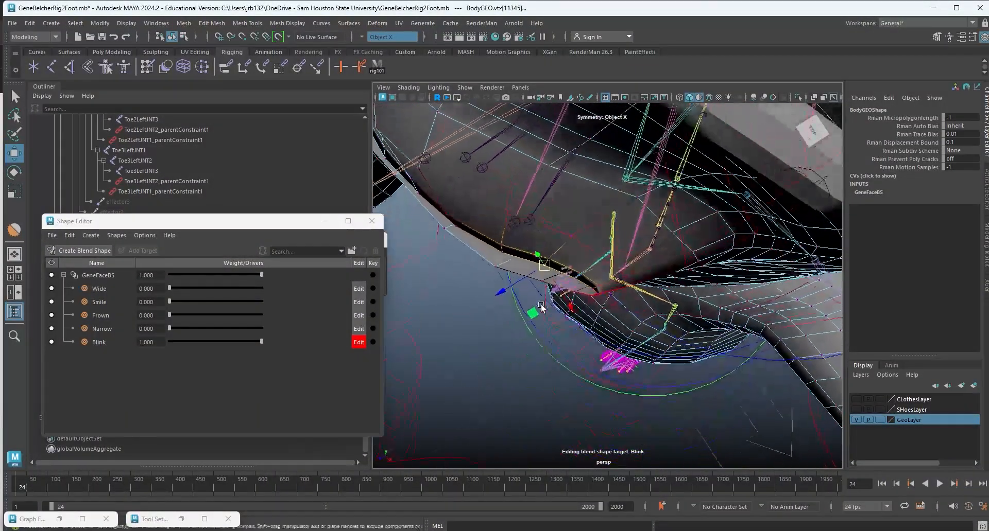
# Finish the current vertex adjustments, return the body mesh to object selection and save the scene.
pyautogui.keyDown('alt'); pyautogui.moveTo(544, 265); pyautogui.dragTo(673, 334); pyautogui.keyUp('alt')
pyautogui.click(619, 302)
pyautogui.click(671, 334)
pyautogui.hotkey('ctrl', 's')
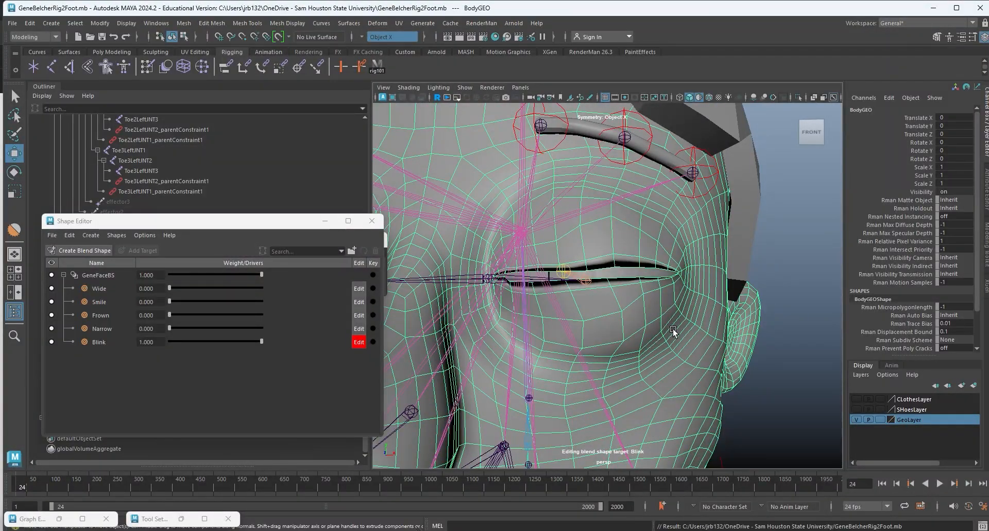
# Return to vertex selection on the body mesh and round out the upper eyelid towards its outer side with soft selection.
pyautogui.moveTo(603, 215); pyautogui.dragTo(558, 216, button='right')
pyautogui.click(612, 215)
pyautogui.keyDown('alt'); pyautogui.moveTo(616, 219); pyautogui.dragTo(592, 240); pyautogui.keyUp('alt')
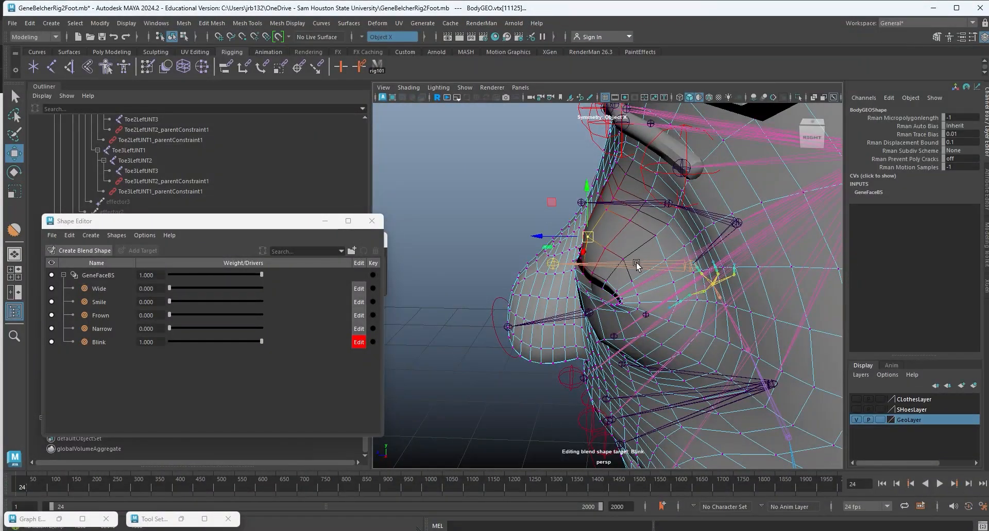
pyautogui.click(616, 265)
pyautogui.click(601, 253)
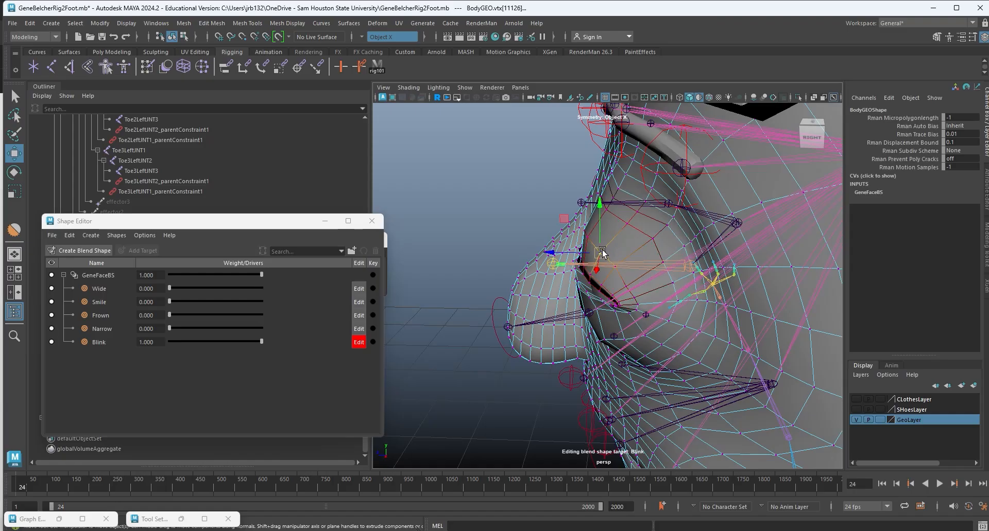
pyautogui.moveTo(600, 253); pyautogui.dragTo(681, 266)
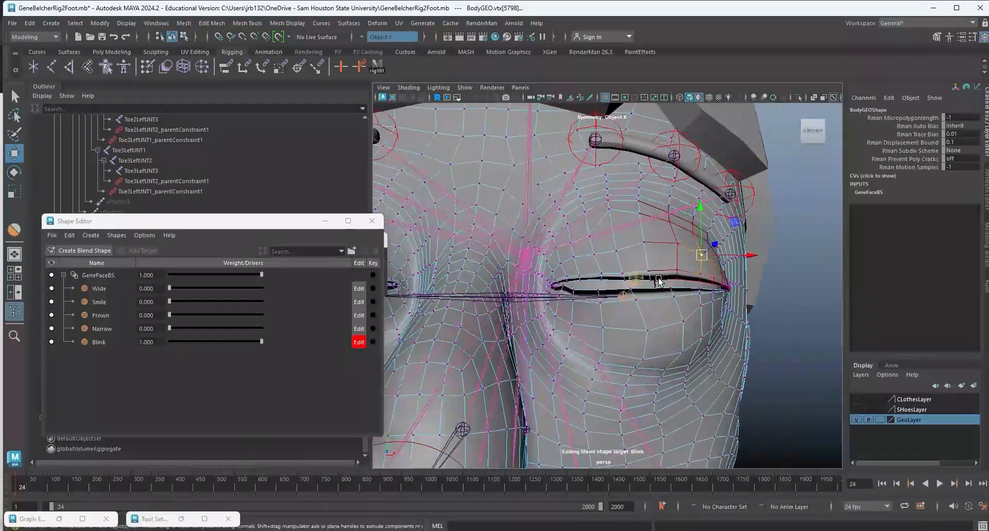
# Refine the vertices on the front surface of the upper eyelid, checking its bulge in profile.
pyautogui.scroll(5, 630, 192)
pyautogui.click(611, 161)
pyautogui.keyDown('alt'); pyautogui.moveTo(612, 163); pyautogui.dragTo(638, 179); pyautogui.keyUp('alt')
pyautogui.click(653, 164)
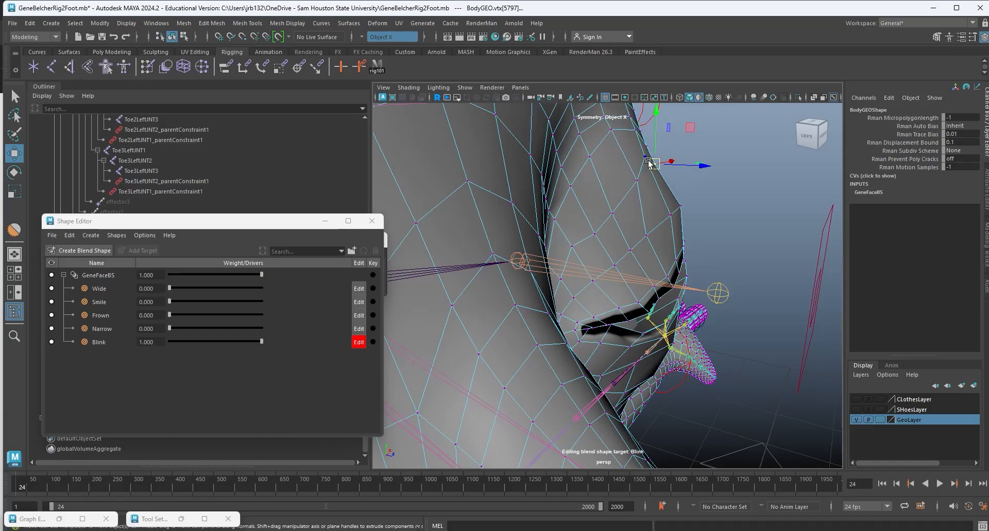
pyautogui.click(652, 170)
# Move two upper eyelid edge vertices down and forward to close the gap between the lids.
pyautogui.keyDown('alt'); pyautogui.moveTo(695, 227); pyautogui.dragTo(640, 221); pyautogui.keyUp('alt')
pyautogui.keyDown('alt'); pyautogui.moveTo(640, 220); pyautogui.dragTo(711, 248, button='right'); pyautogui.keyUp('alt')
pyautogui.moveTo(710, 247)
pyautogui.keyDown('alt'); pyautogui.mouseDown()
pyautogui.moveTo(650, 224)
pyautogui.moveTo(711, 261)
pyautogui.mouseUp(); pyautogui.keyUp('alt')
pyautogui.click(679, 237)
pyautogui.click(649, 246)
pyautogui.moveTo(649, 246); pyautogui.dragTo(688, 287)
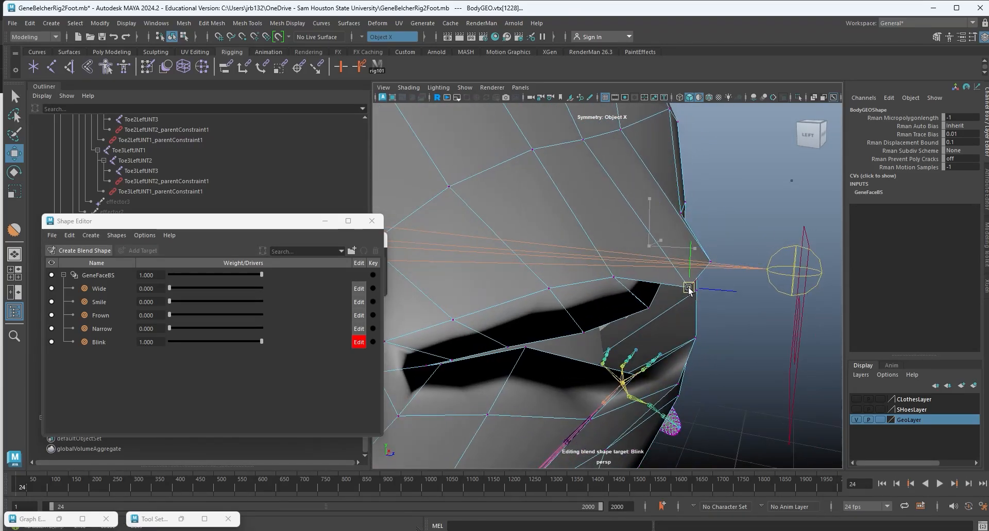
pyautogui.click(613, 277)
pyautogui.moveTo(613, 277); pyautogui.dragTo(674, 313)
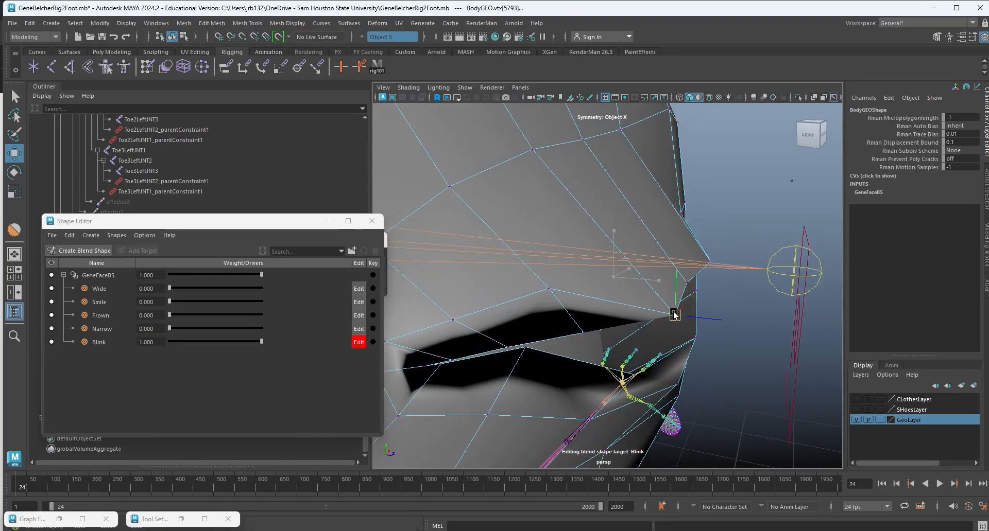
# Switch the body mesh to object selection and back to vertices, and select the upper lid edge vertex near the inner corner.
pyautogui.press('F8')
pyautogui.rightClick(567, 292)
pyautogui.moveTo(566, 292); pyautogui.dragTo(521, 236, button='right')
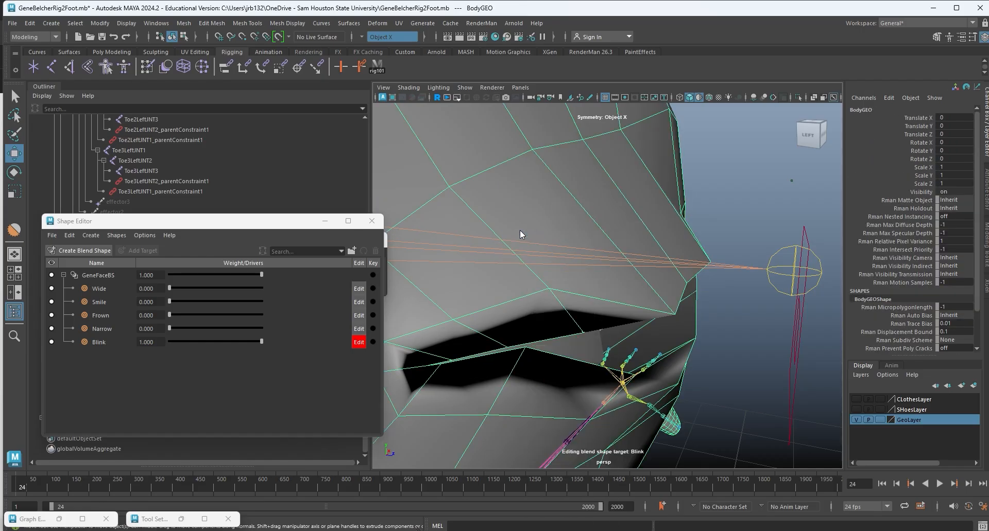
pyautogui.click(547, 290)
pyautogui.press('f')
pyautogui.keyDown('alt'); pyautogui.moveTo(613, 336); pyautogui.dragTo(597, 304); pyautogui.keyUp('alt')
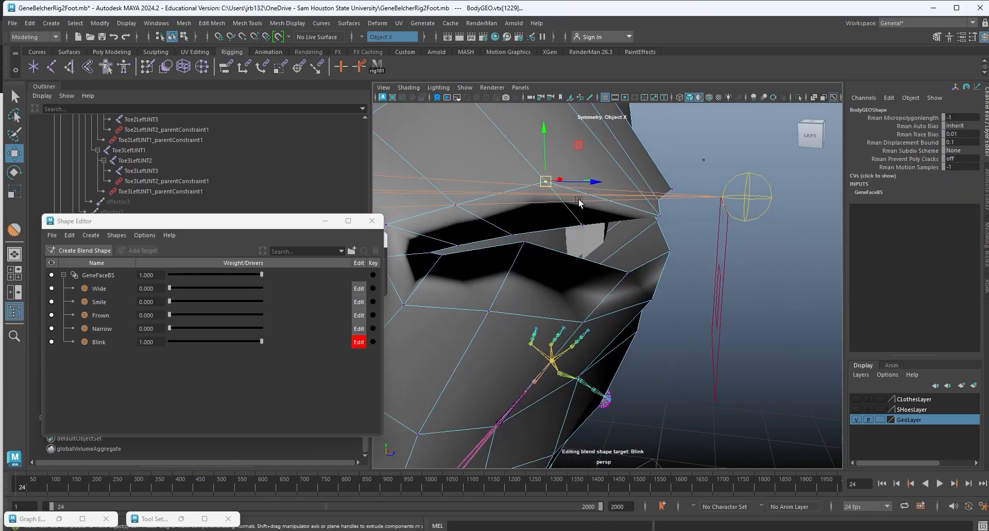
# Reposition the eyelid edge vertices near the inner corner, working from below.
pyautogui.keyDown('alt'); pyautogui.moveTo(580, 205); pyautogui.dragTo(599, 336); pyautogui.keyUp('alt')
pyautogui.click(537, 318)
pyautogui.click(483, 372)
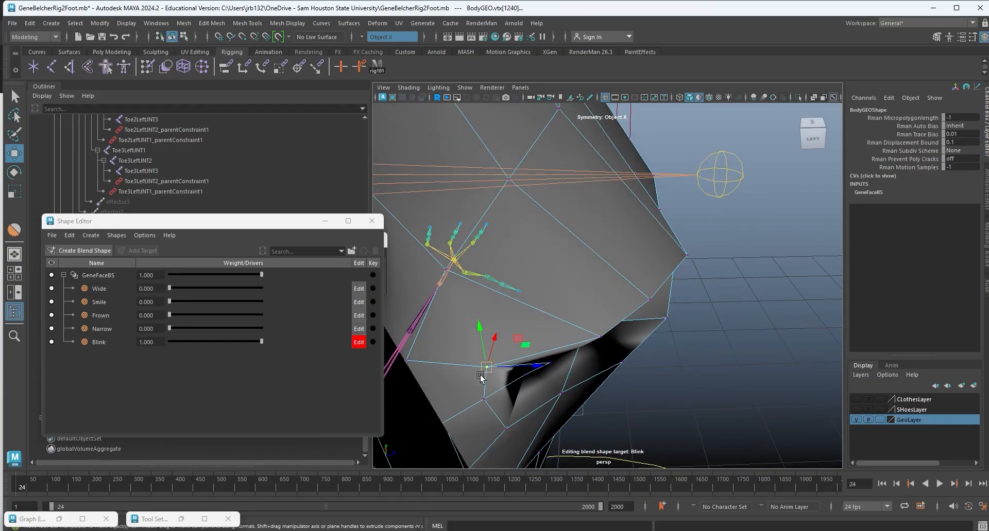
pyautogui.moveTo(481, 375); pyautogui.dragTo(545, 370)
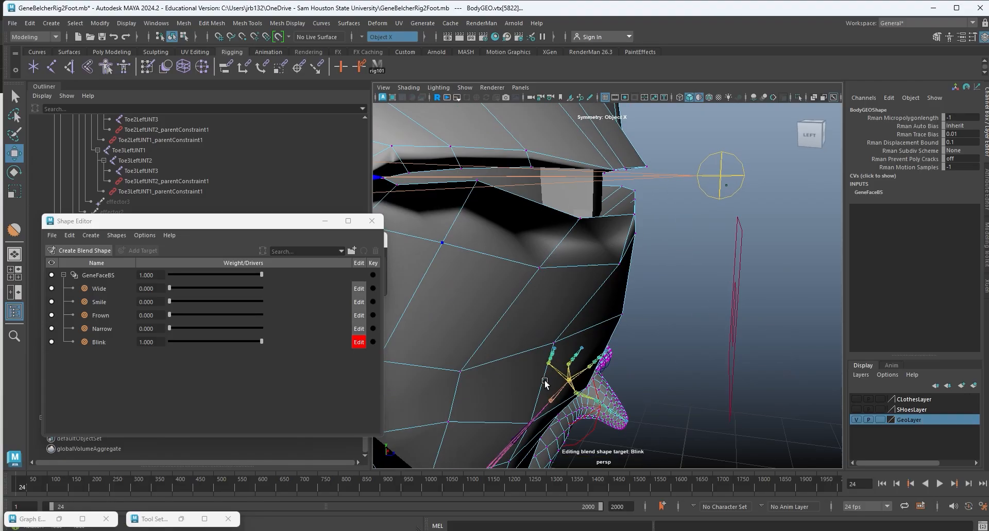
# Adjust the vertex at the inner corner of the closed eyelid and save the scene.
pyautogui.keyDown('alt'); pyautogui.moveTo(545, 382); pyautogui.dragTo(419, 285); pyautogui.keyUp('alt')
pyautogui.click(547, 330)
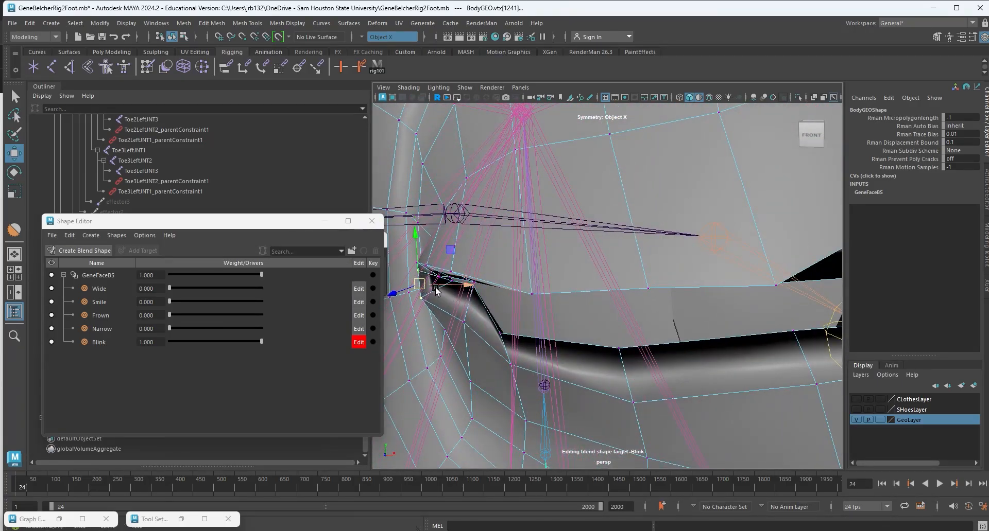
pyautogui.hotkey('ctrl', 's')
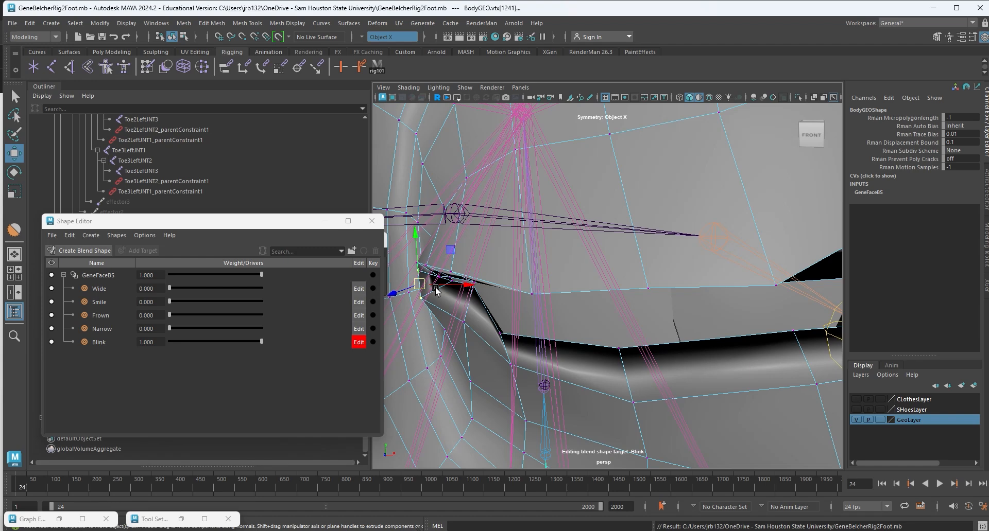